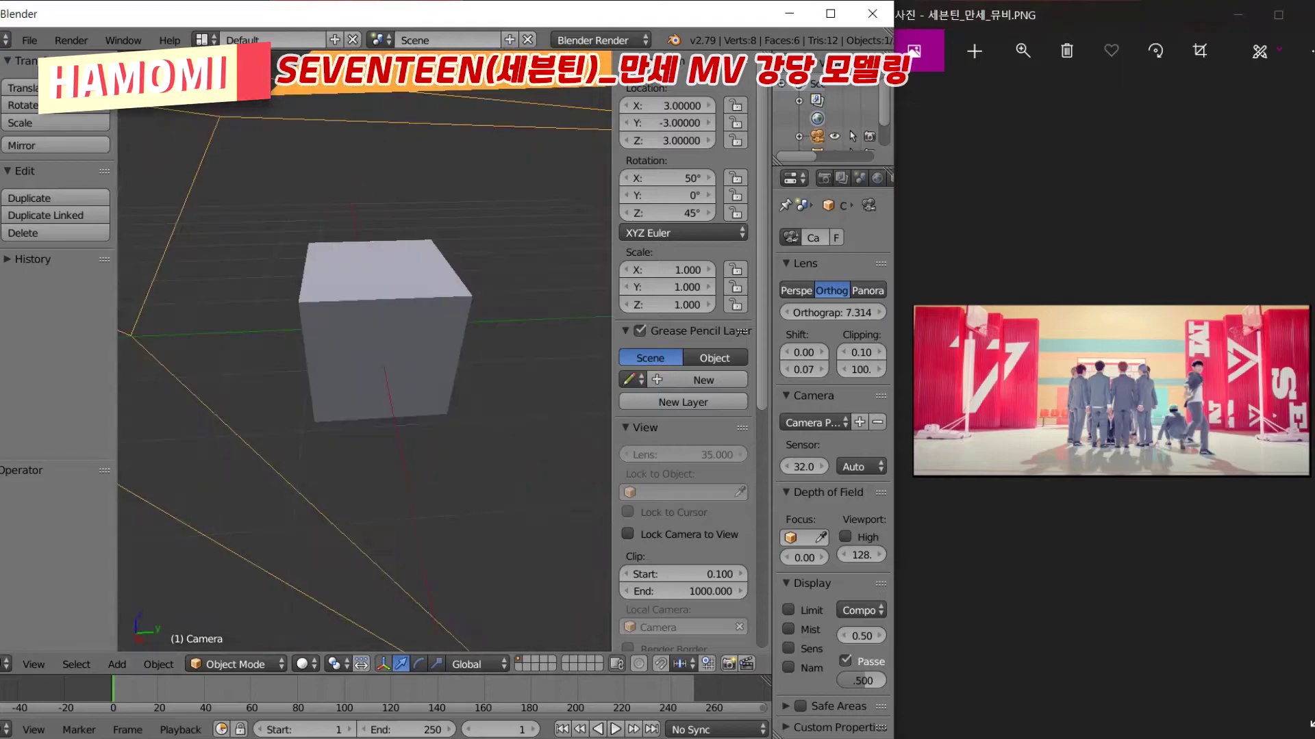
Scale the cube taller along Z and narrower along X
{"action": "right_click", "coordinate": [372, 303]}
{"action": "key", "text": "s"}
{"action": "key", "text": "z"}
{"action": "key", "text": "Return"}
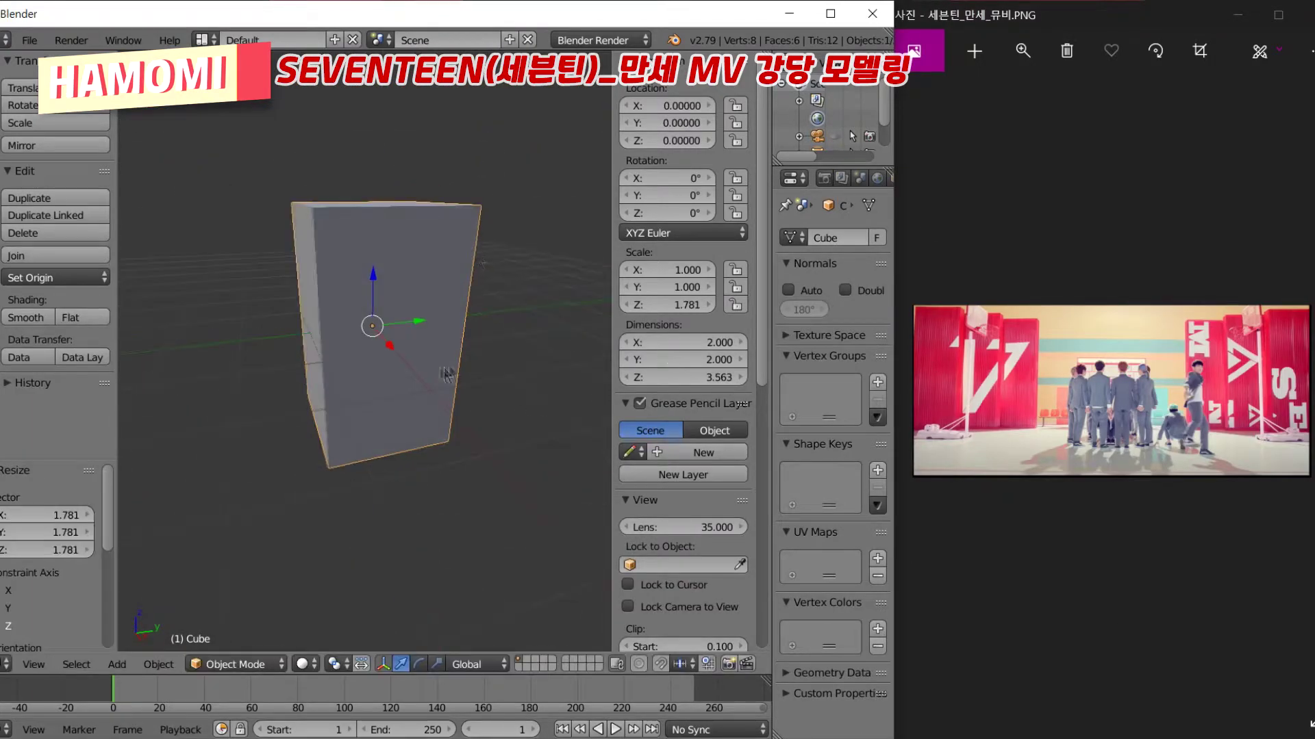
{"action": "key", "text": "s"}
{"action": "key", "text": "x"}
{"action": "key", "text": "Return"}
{"action": "key", "text": "KP_1"}
Add a Bevel modifier to the cube and apply it
{"action": "key", "text": "Tab"}
{"action": "key", "text": "Tab"}
{"action": "left_click", "coordinate": [817, 178]}
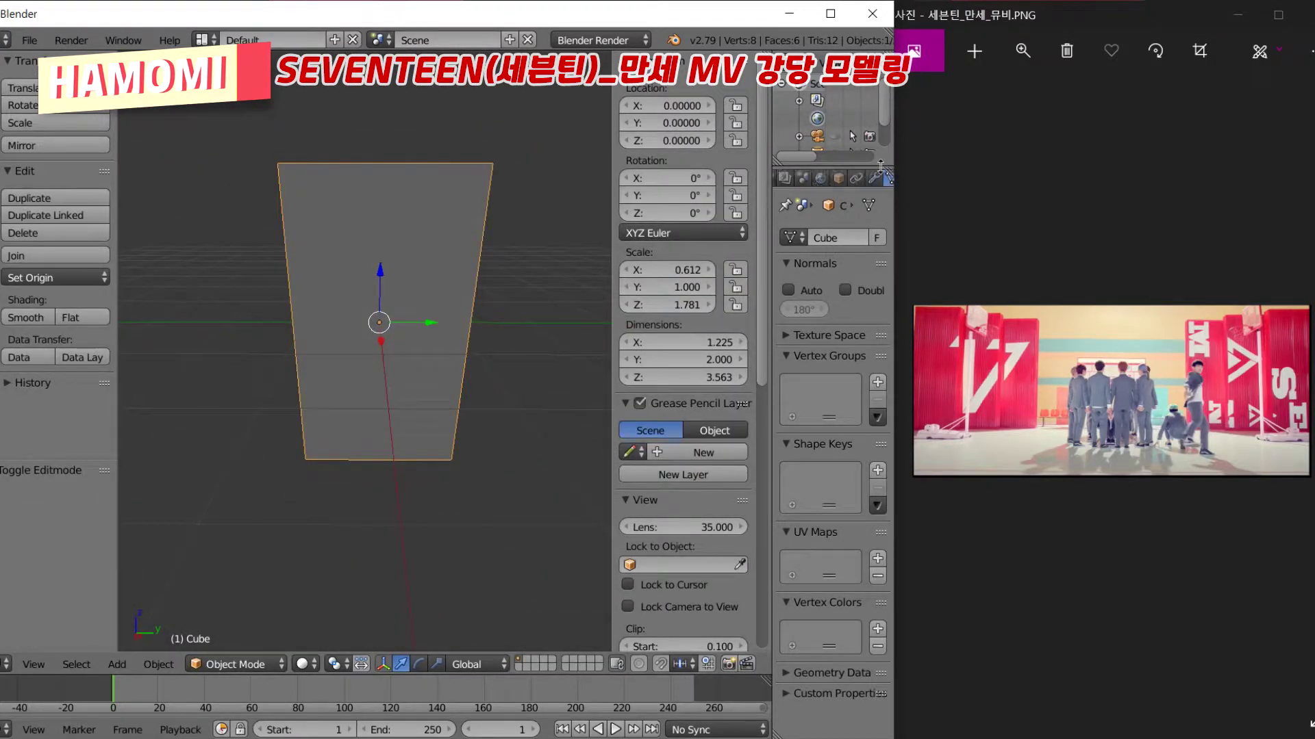
{"action": "left_click", "coordinate": [832, 238]}
{"action": "left_click", "coordinate": [438, 302]}
{"action": "left_click", "coordinate": [436, 219]}
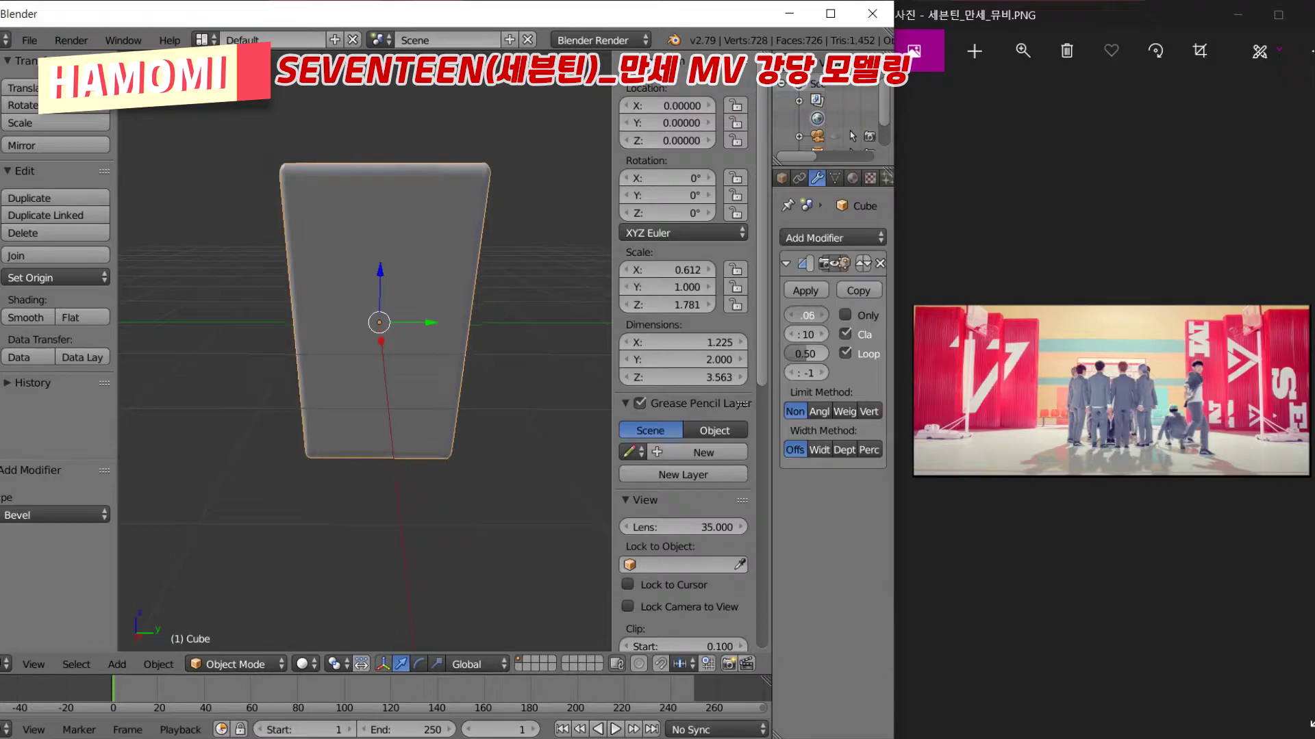
{"action": "left_click", "coordinate": [805, 290]}
Extrude the panel's front face in place and inset it by scaling inward
{"action": "key", "text": "Tab"}
{"action": "left_click", "coordinate": [379, 321]}
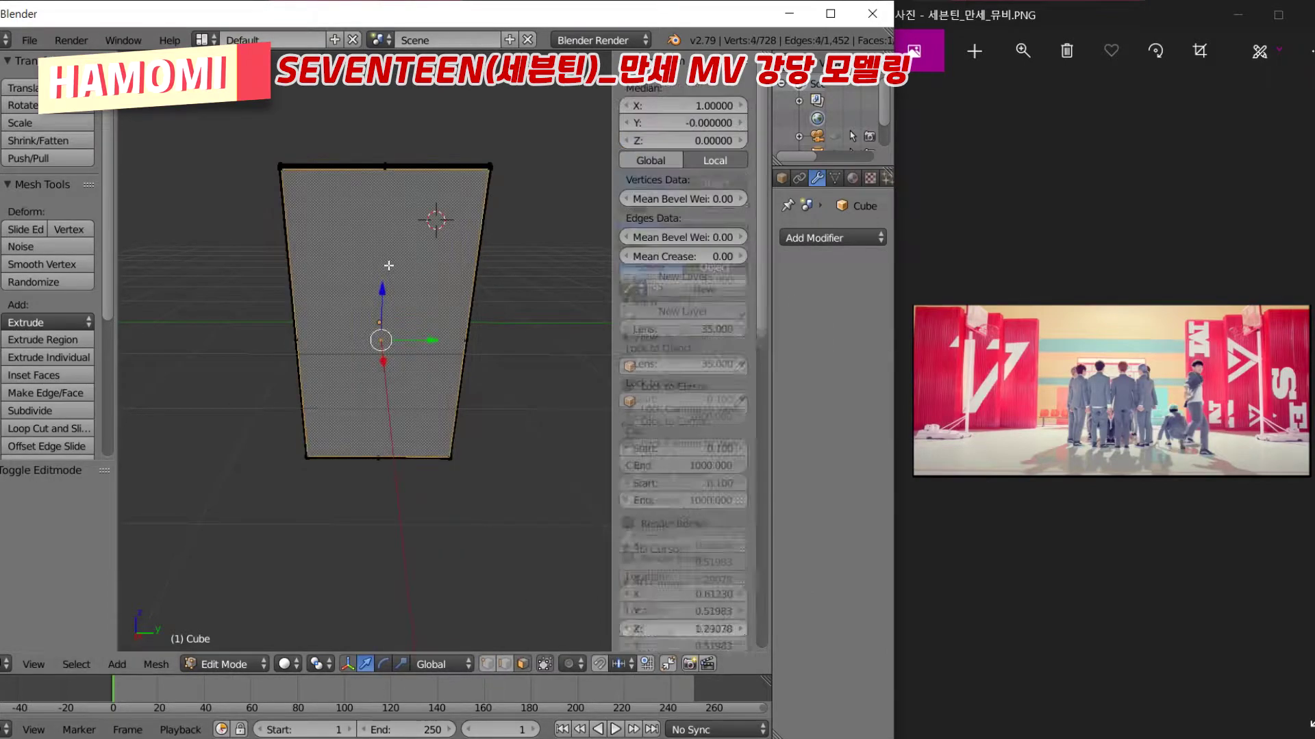
{"action": "scroll", "coordinate": [534, 425], "scroll_direction": "up", "scroll_amount": 1}
{"action": "key", "text": "e"}
{"action": "key", "text": "Escape"}
{"action": "key", "text": "s"}
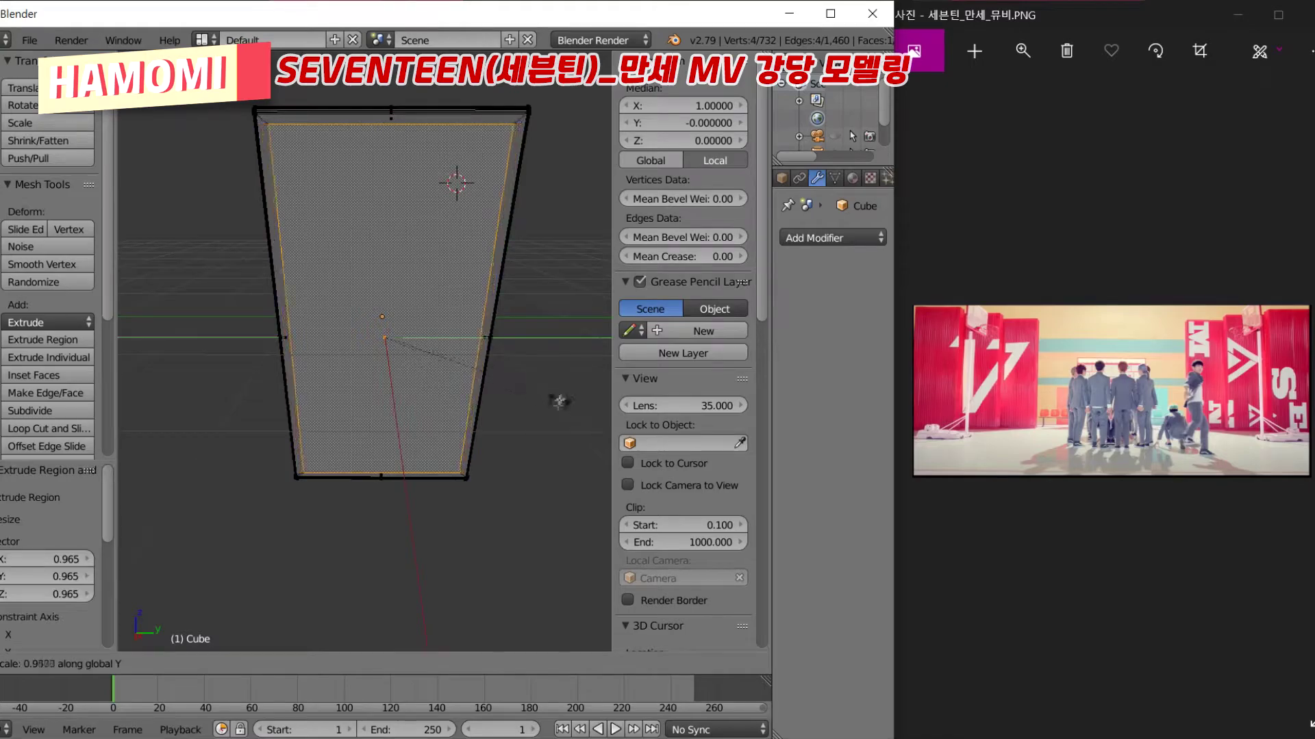
{"action": "left_click", "coordinate": [528, 391]}
Cut 39 evenly spaced vertical edge loops across the front face
{"action": "key", "text": "ctrl+r"}
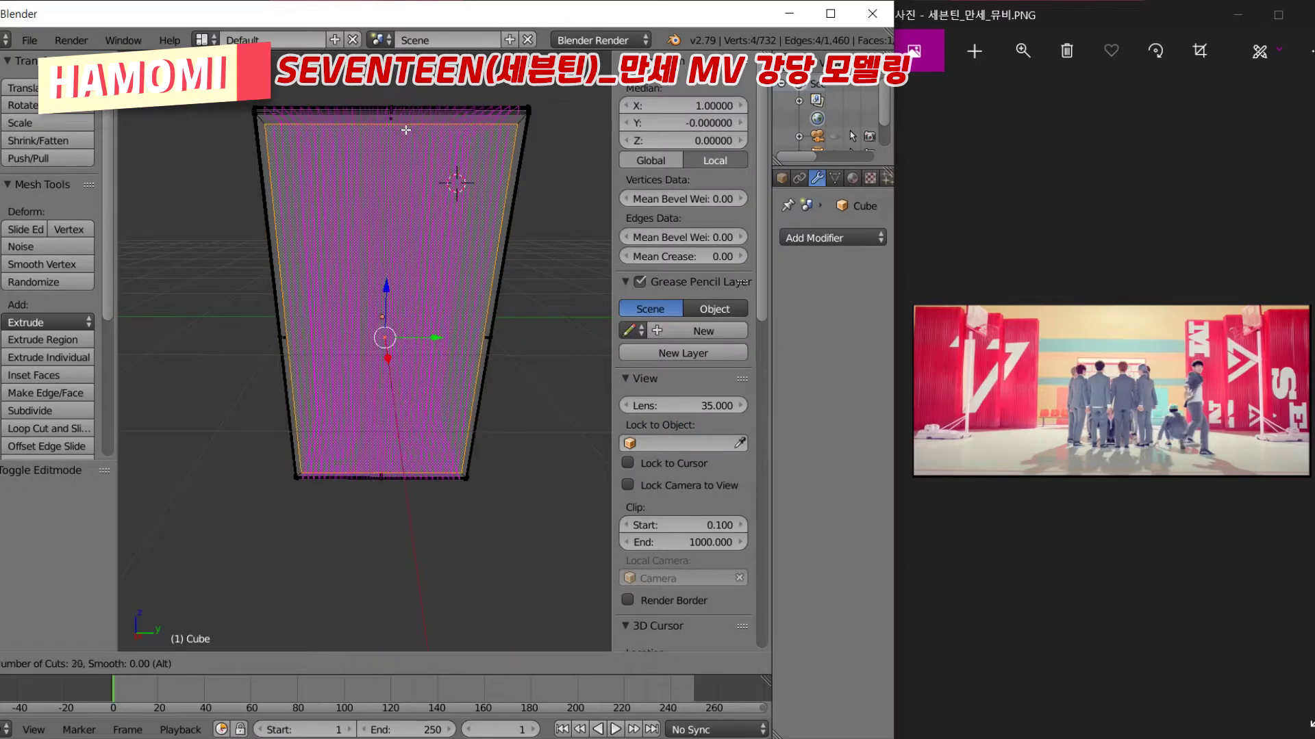
{"action": "scroll", "coordinate": [406, 130], "scroll_direction": "up", "scroll_amount": 19}
{"action": "left_click", "coordinate": [406, 130]}
{"action": "right_click", "coordinate": [406, 129]}
{"action": "scroll", "coordinate": [493, 254], "scroll_direction": "up", "scroll_amount": 3}
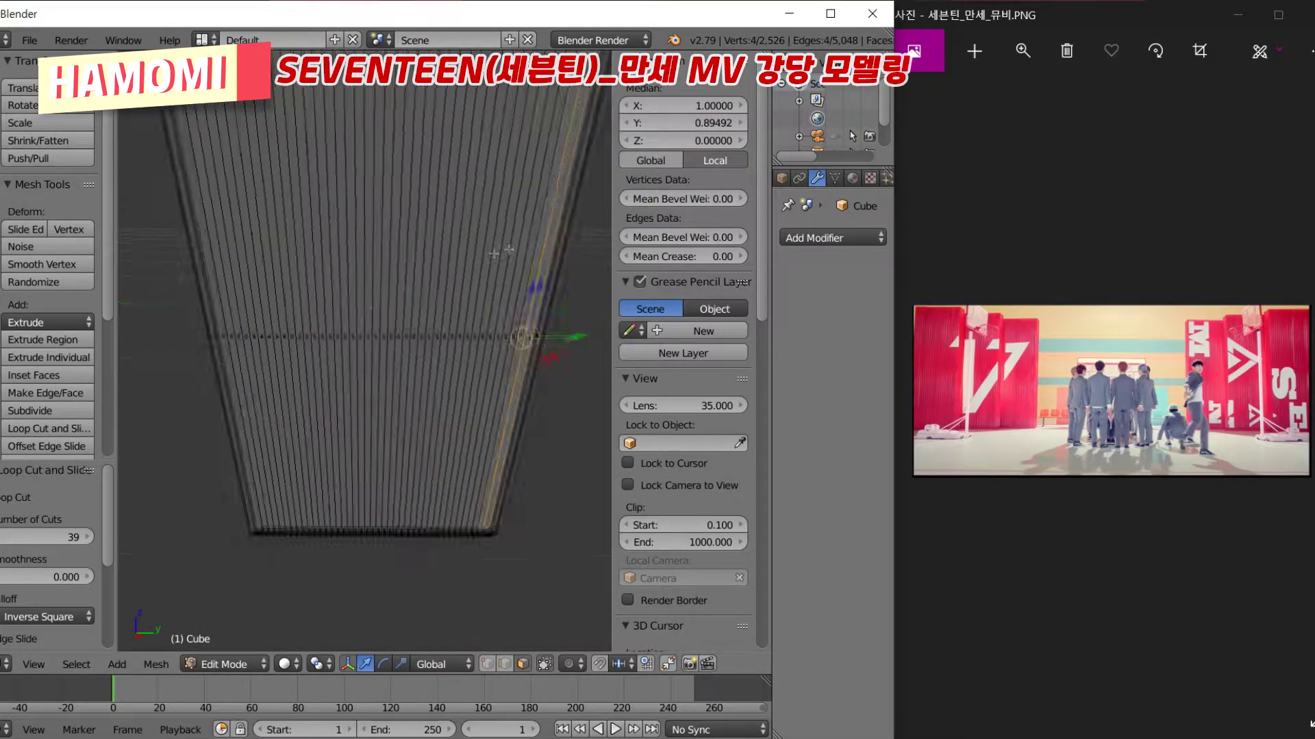
{"action": "scroll", "coordinate": [493, 253], "scroll_direction": "up", "scroll_amount": 2}
Select alternate edge loops and extrude them outward into raised ribs
{"action": "right_click", "coordinate": [399, 308], "text": "alt+shift"}
{"action": "right_click", "coordinate": [297, 293], "text": "alt+shift"}
{"action": "scroll", "coordinate": [231, 264], "scroll_direction": "up", "scroll_amount": 2}
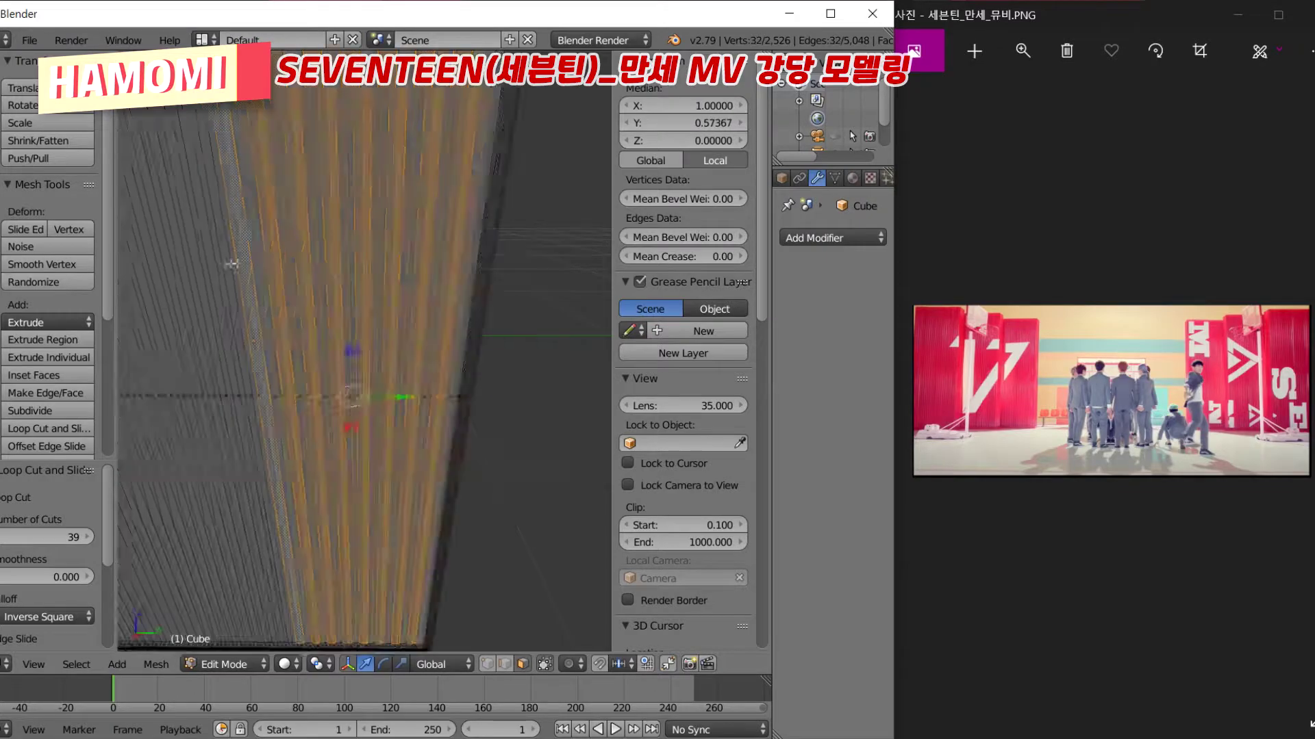
{"action": "right_click", "coordinate": [469, 478], "text": "alt+shift"}
{"action": "right_click", "coordinate": [334, 475], "text": "alt+shift"}
{"action": "right_click", "coordinate": [230, 487], "text": "alt+shift"}
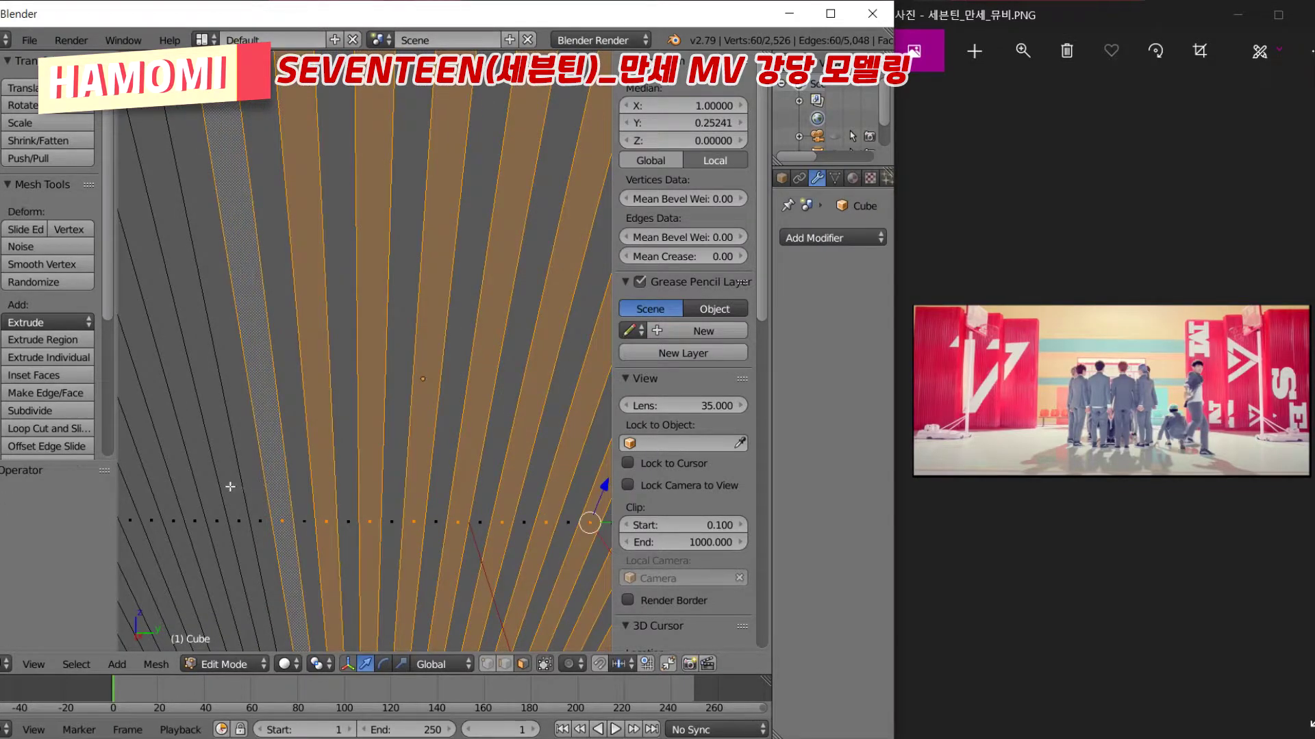
{"action": "right_click", "coordinate": [253, 482], "text": "alt+shift"}
{"action": "scroll", "coordinate": [253, 482], "scroll_direction": "down", "scroll_amount": 4}
{"action": "scroll", "coordinate": [352, 411], "scroll_direction": "up", "scroll_amount": 2}
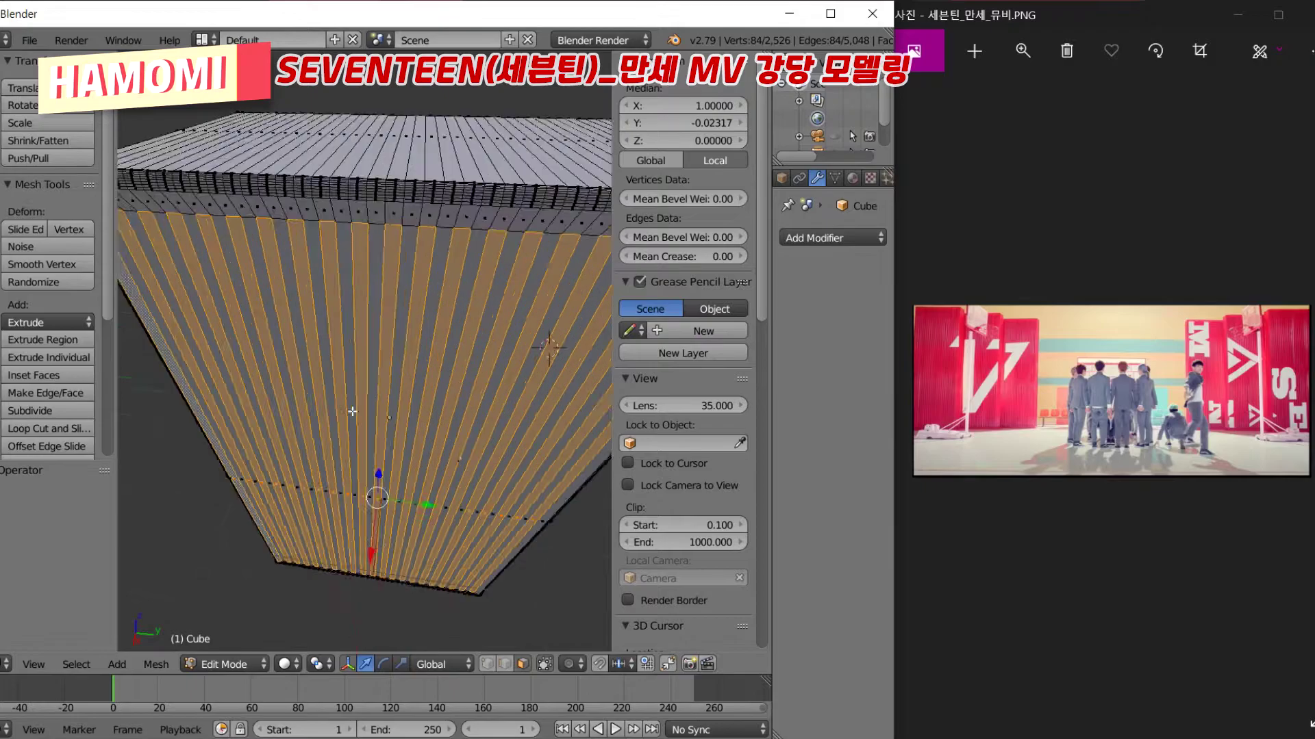
{"action": "middle_click_drag", "start_coordinate": [352, 411], "coordinate": [424, 520]}
{"action": "key", "text": "e"}
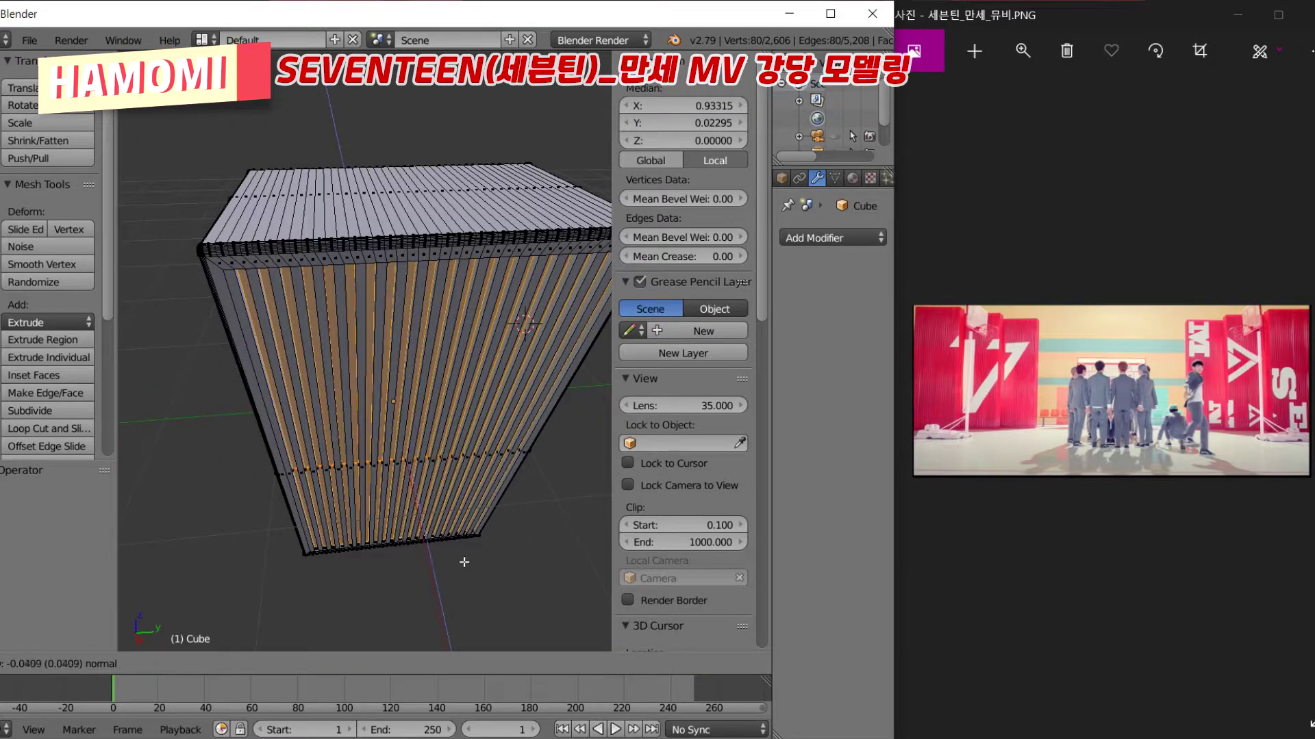
{"action": "key", "text": "Tab"}
Scale the ribbed panel taller and orbit to view it at an angle
{"action": "key", "text": "s"}
{"action": "left_click", "coordinate": [439, 494]}
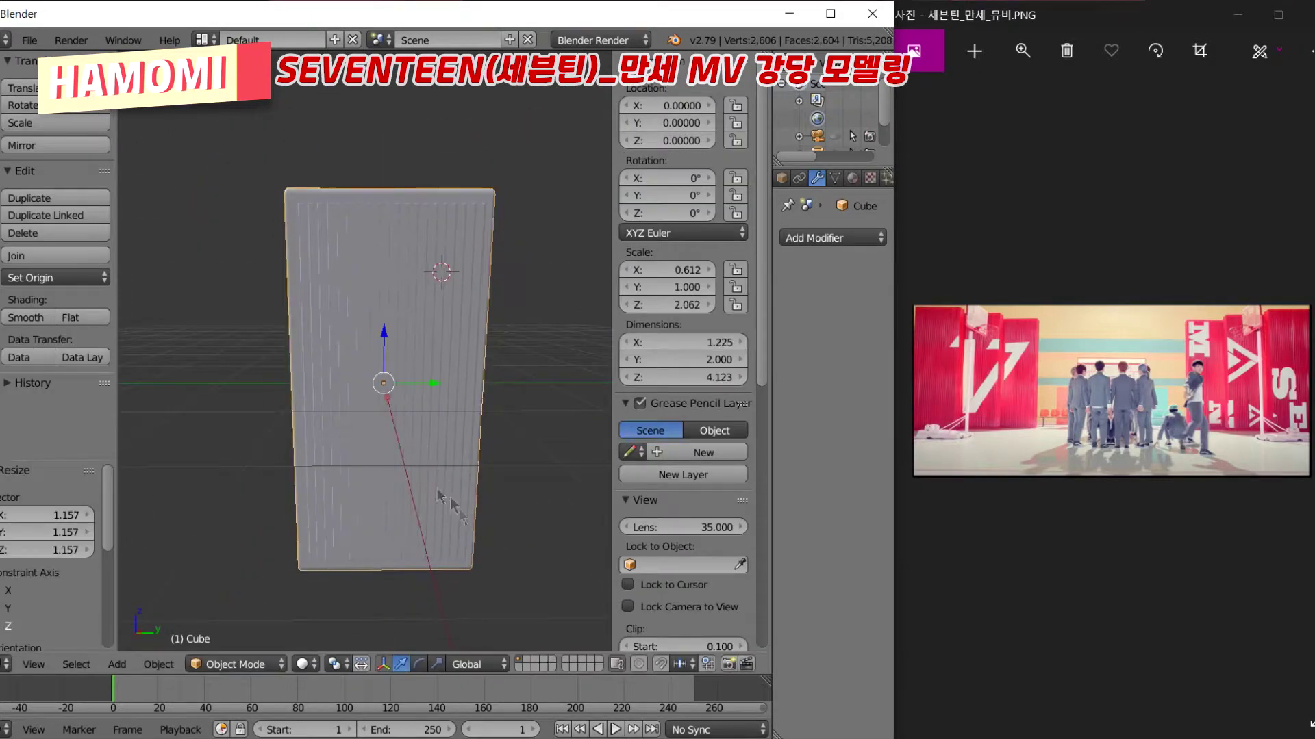
{"action": "middle_click_drag", "start_coordinate": [438, 493], "coordinate": [515, 432]}
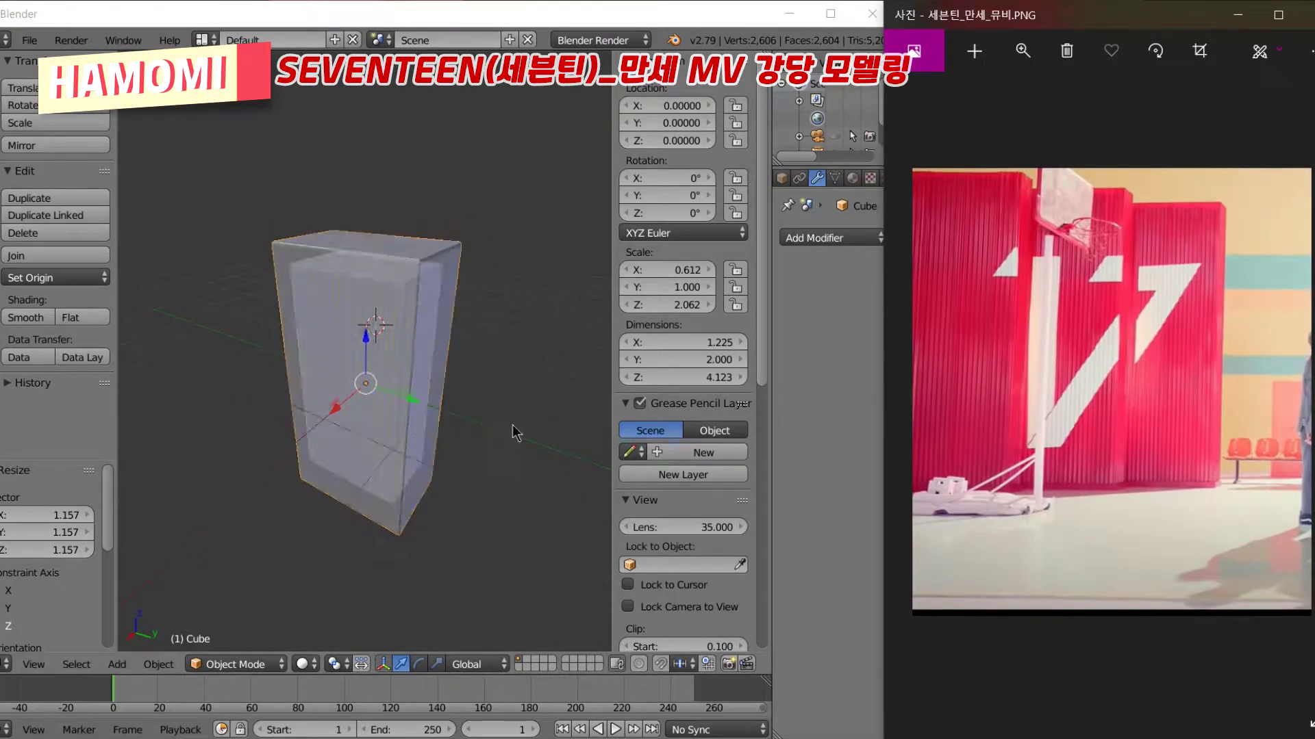
Extrude and inset the opposite large face, then add 12 loop cuts for ribs
{"action": "key", "text": "Tab"}
{"action": "key", "text": "KP_1"}
{"action": "key", "text": "e"}
{"action": "key", "text": "s"}
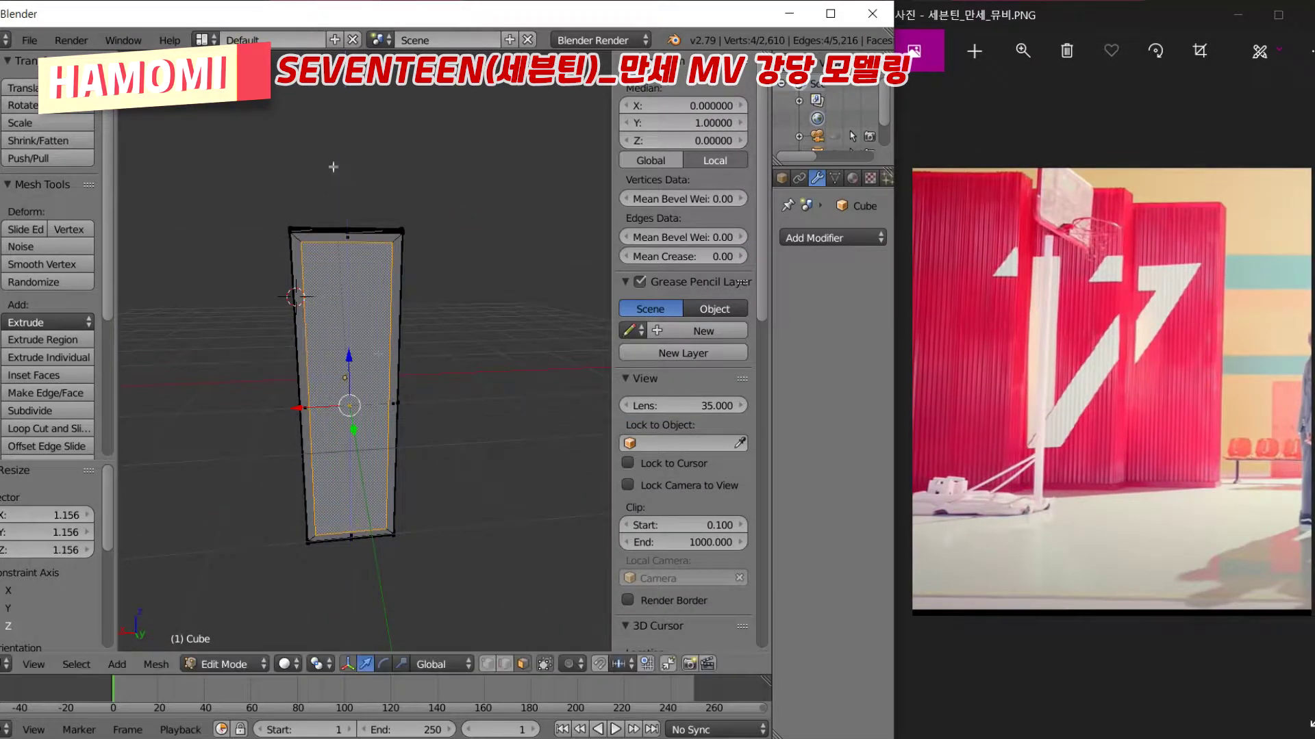
{"action": "scroll", "coordinate": [346, 242], "scroll_direction": "up", "scroll_amount": 1}
{"action": "left_click", "coordinate": [346, 242]}
{"action": "scroll", "coordinate": [454, 381], "scroll_direction": "up", "scroll_amount": 5}
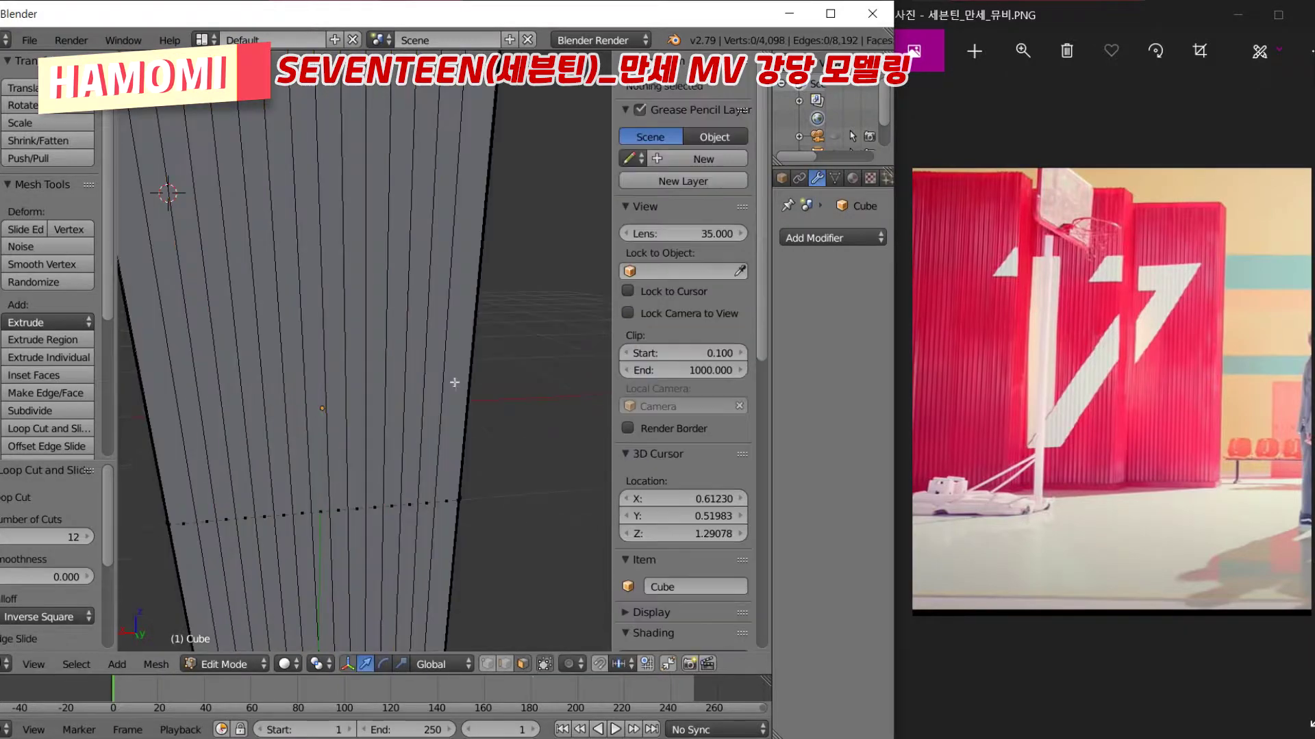
{"action": "scroll", "coordinate": [363, 377], "scroll_direction": "down", "scroll_amount": 4}
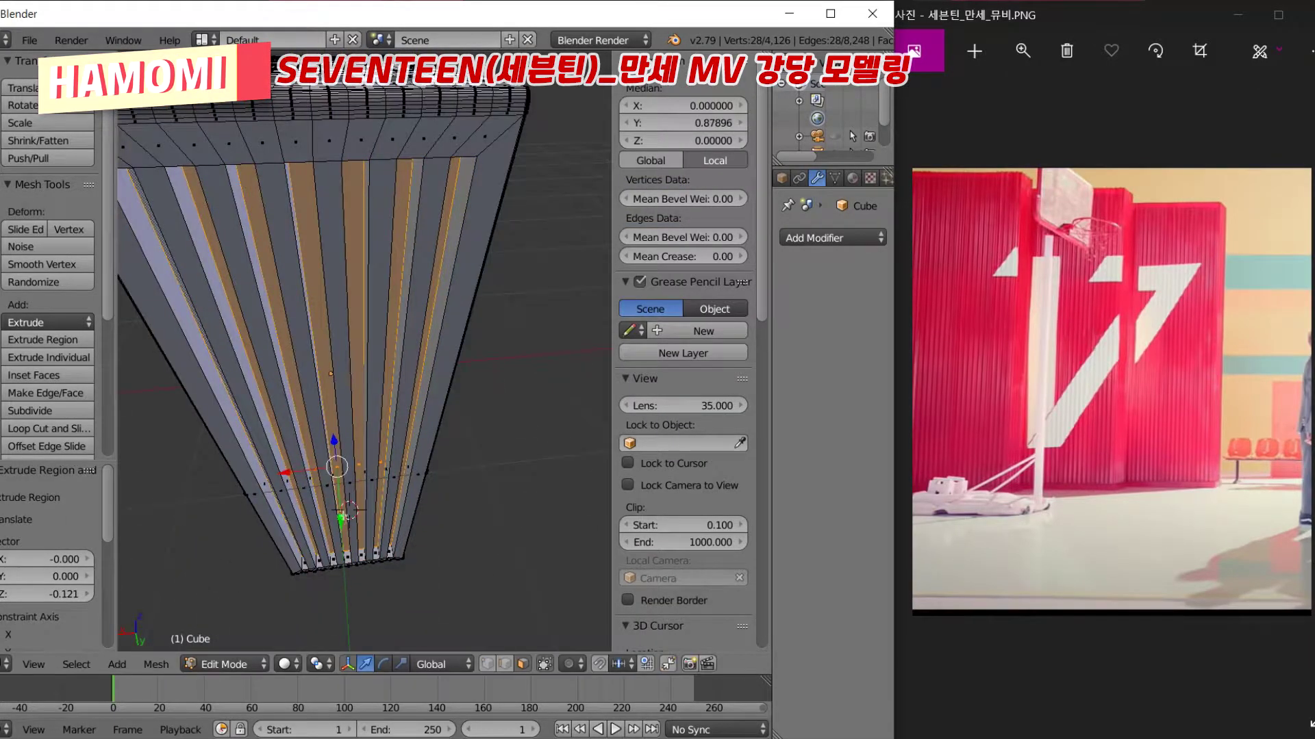
{"action": "key", "text": "Tab"}
Duplicate the ribbed panel and place the copy beside it along X
{"action": "scroll", "coordinate": [394, 445], "scroll_direction": "down", "scroll_amount": 3}
{"action": "key", "text": "shift+d"}
{"action": "key", "text": "x"}
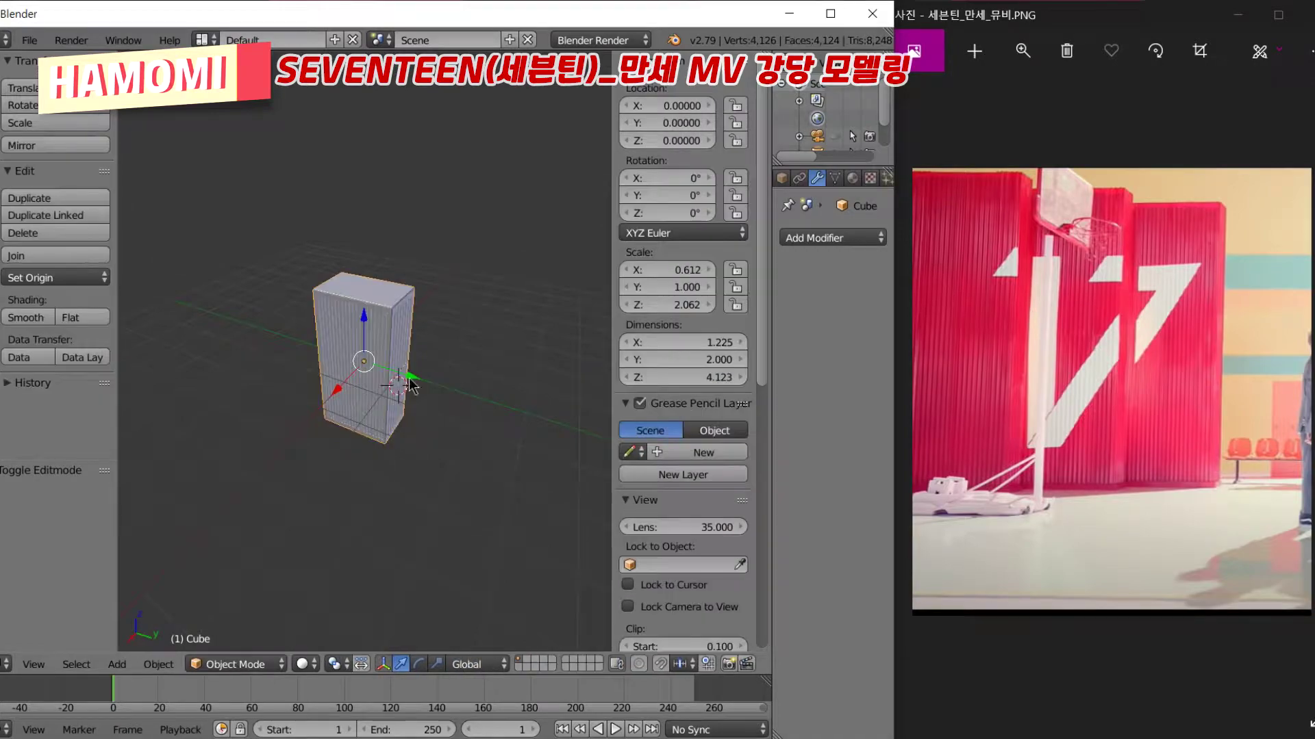
{"action": "left_click", "coordinate": [428, 413]}
Move the copied panel into a staggered position beside the original
{"action": "scroll", "coordinate": [428, 413], "scroll_direction": "up", "scroll_amount": 3}
{"action": "key", "text": "g"}
{"action": "left_click", "coordinate": [373, 361]}
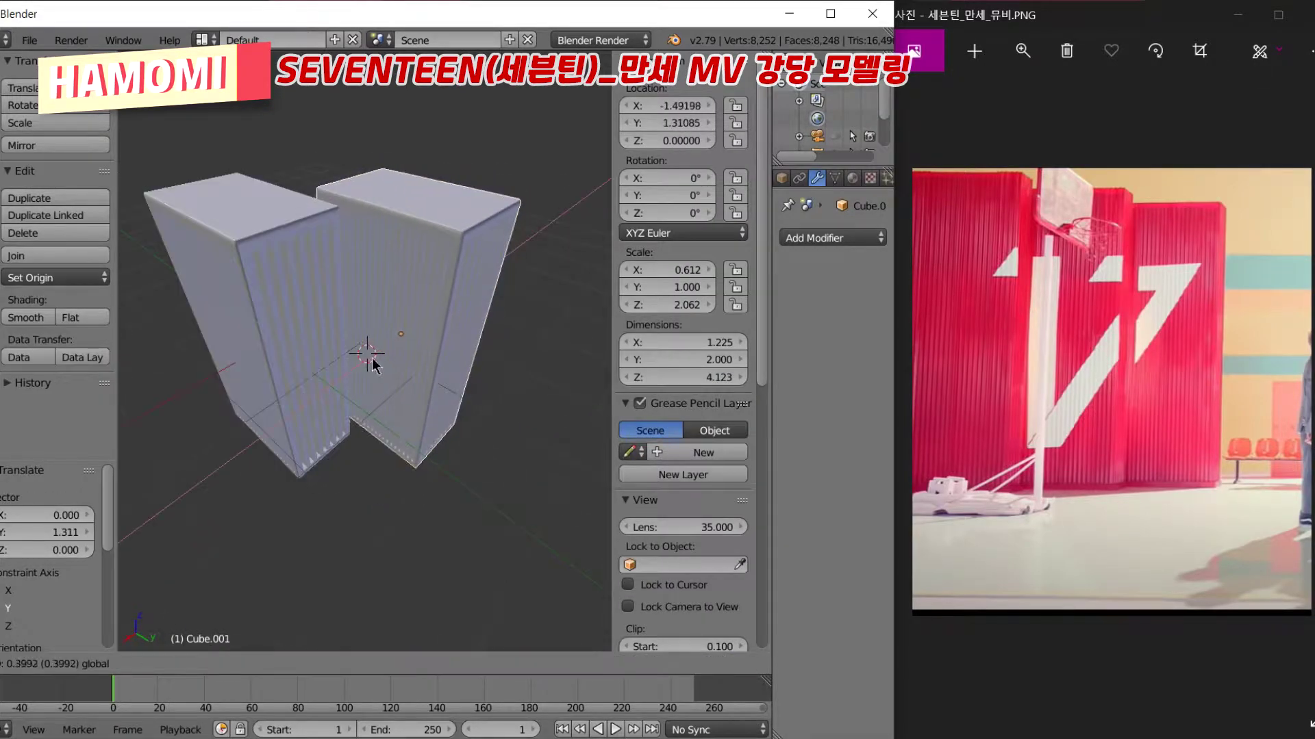
{"action": "mouse_move", "coordinate": [373, 361]}
{"action": "middle_mouse_down"}
{"action": "mouse_move", "coordinate": [375, 386]}
{"action": "mouse_move", "coordinate": [438, 384]}
{"action": "middle_mouse_up"}
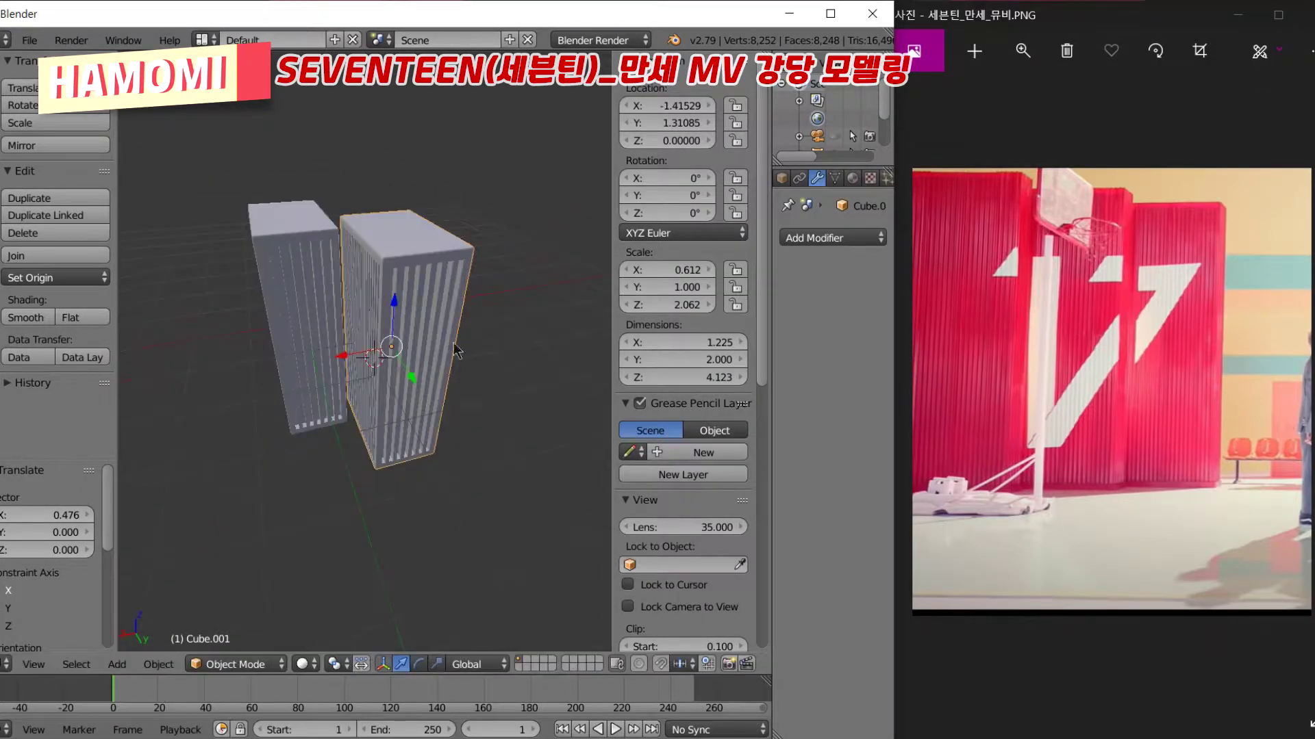
Duplicate the second panel and offset the third copy along X and Y
{"action": "key", "text": "shift+d"}
{"action": "key", "text": "x"}
{"action": "left_click", "coordinate": [472, 387]}
{"action": "key", "text": "KP_3"}
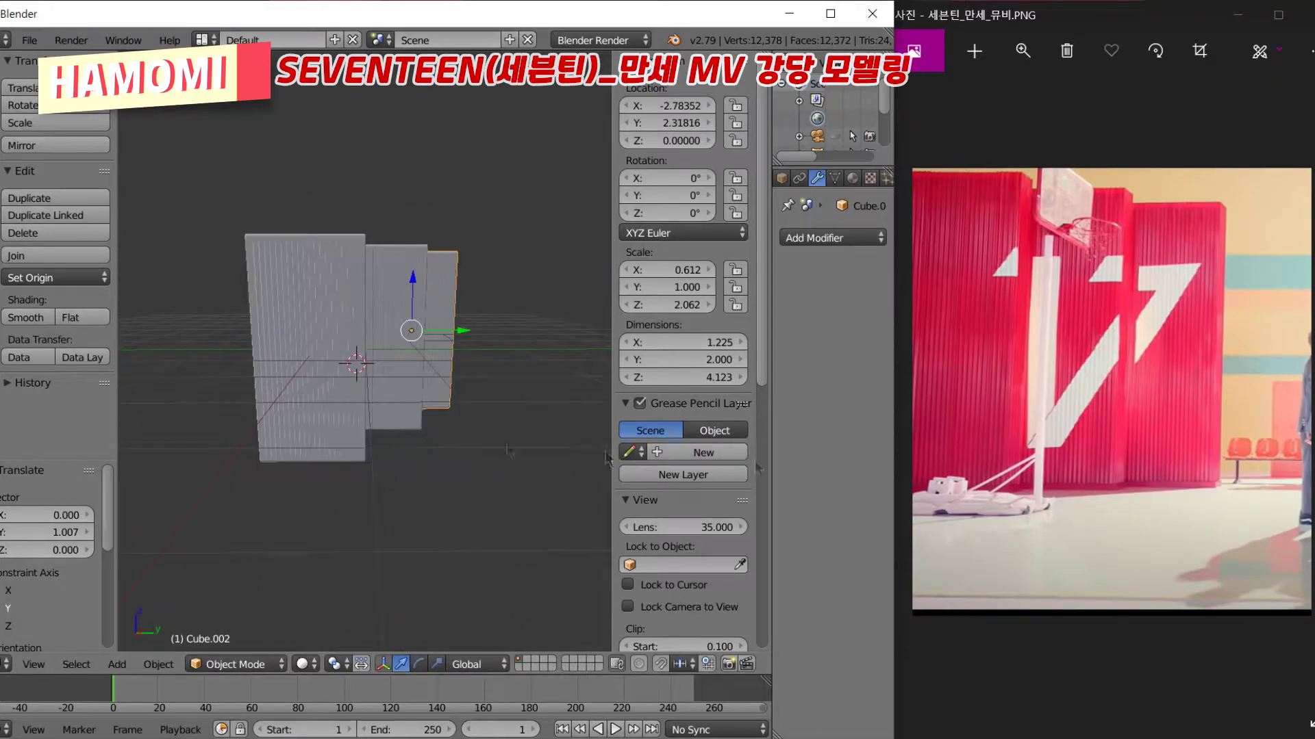
{"action": "key", "text": "g"}
{"action": "key", "text": "y"}
{"action": "left_click", "coordinate": [401, 361]}
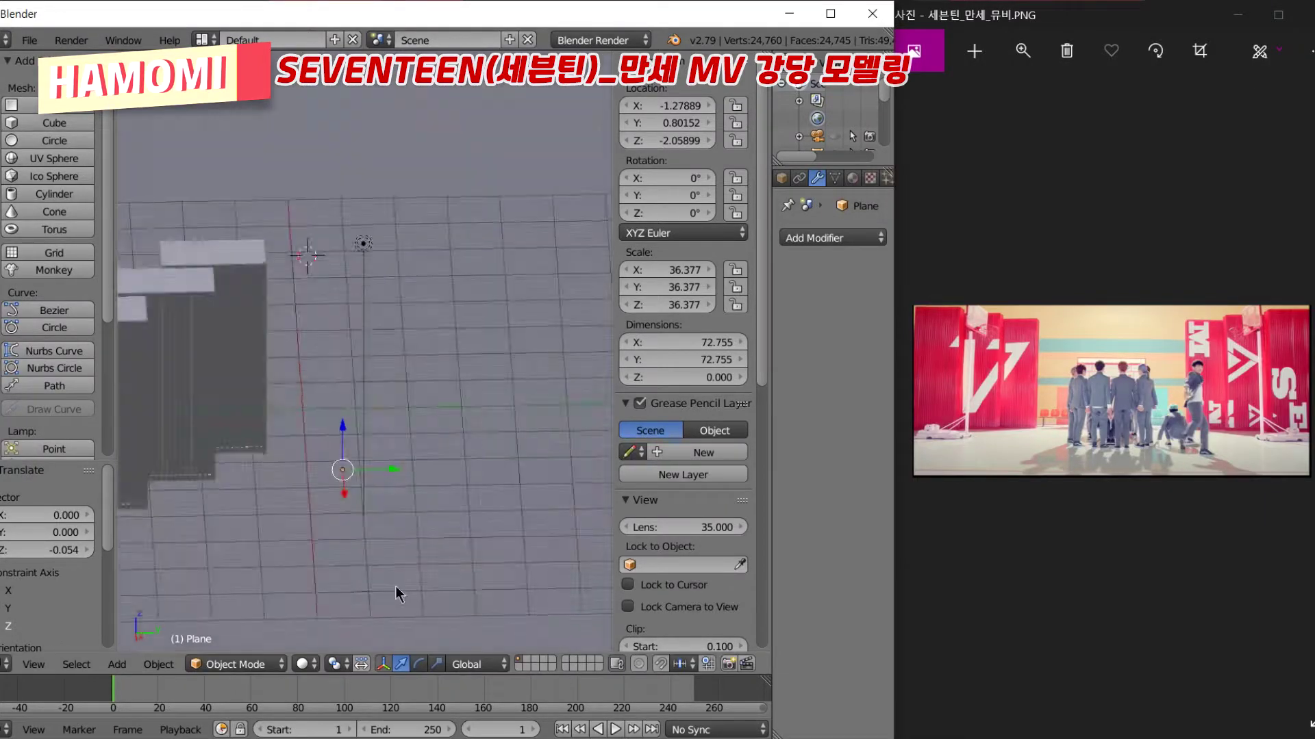
Scale the backboard box thin along X, wide along Y, enlarge it evenly, and add a plane
{"action": "scroll", "coordinate": [393, 438], "scroll_direction": "up", "scroll_amount": 2}
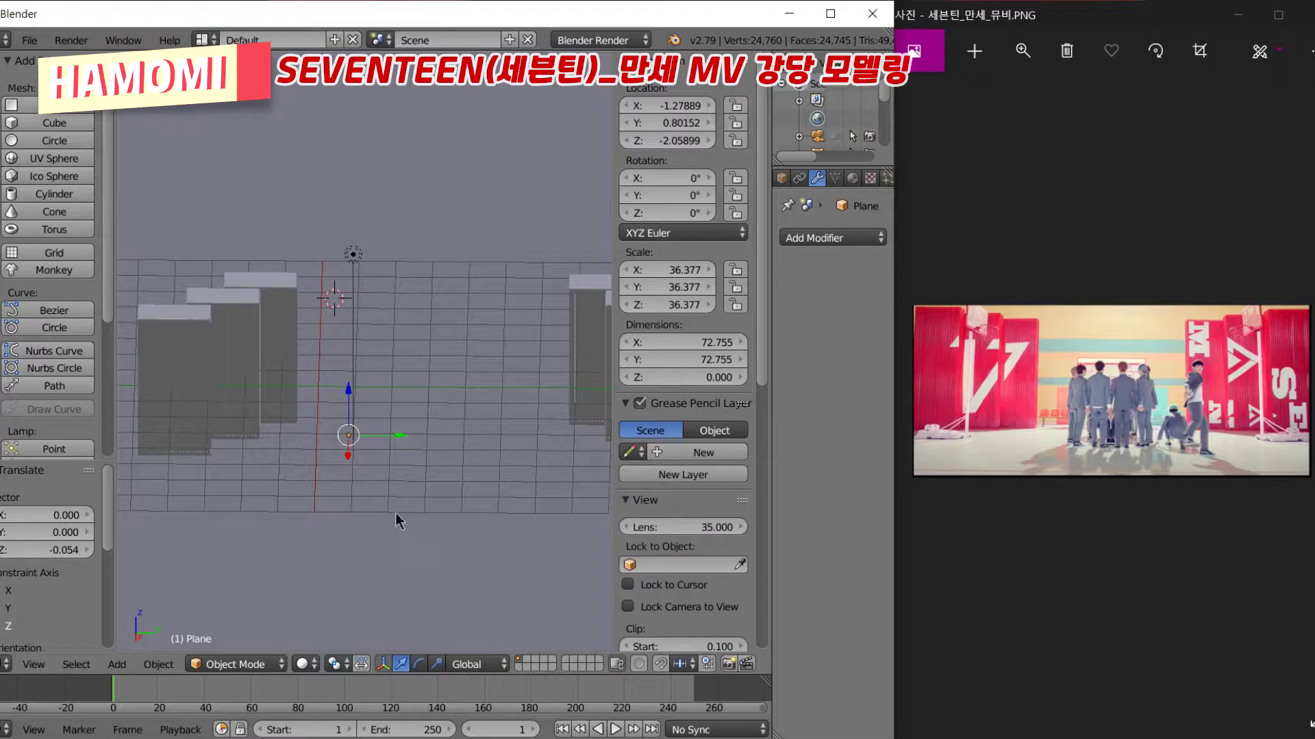
{"action": "scroll", "coordinate": [399, 521], "scroll_direction": "down", "scroll_amount": 1}
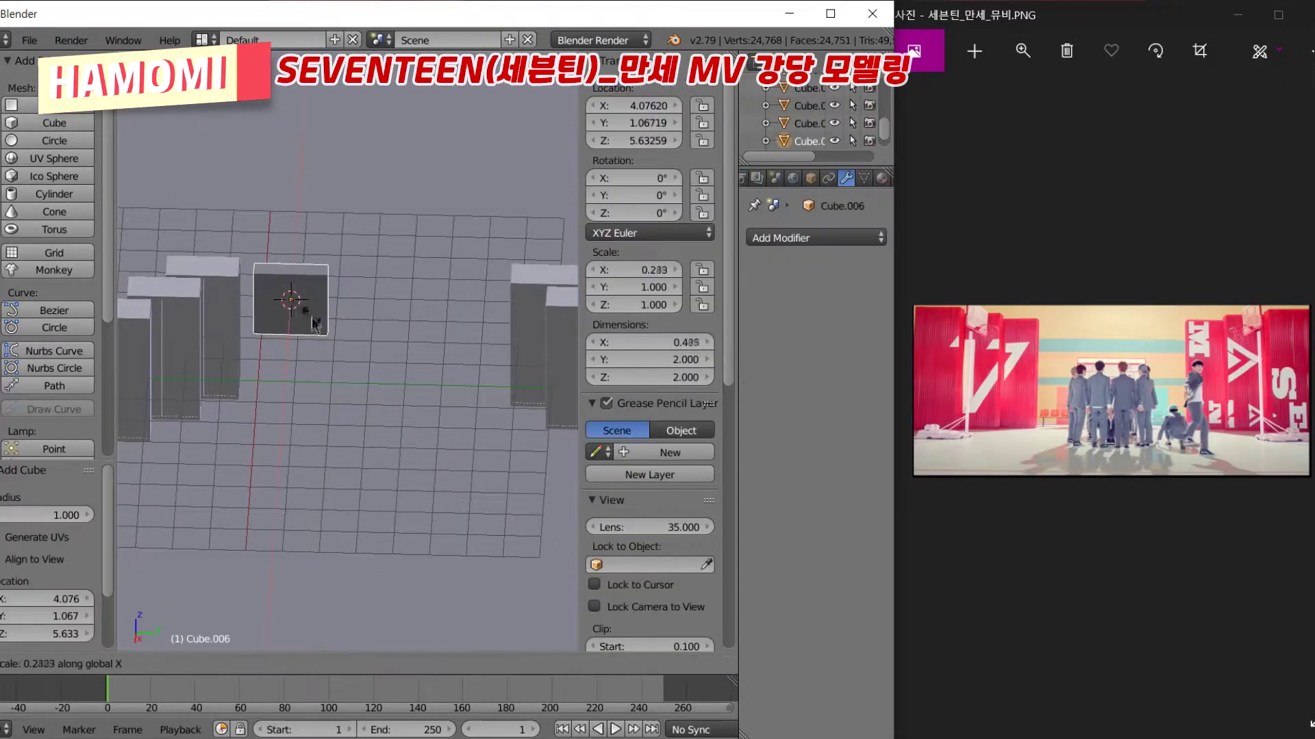
{"action": "left_click", "coordinate": [317, 323]}
{"action": "key", "text": "s"}
{"action": "key", "text": "y"}
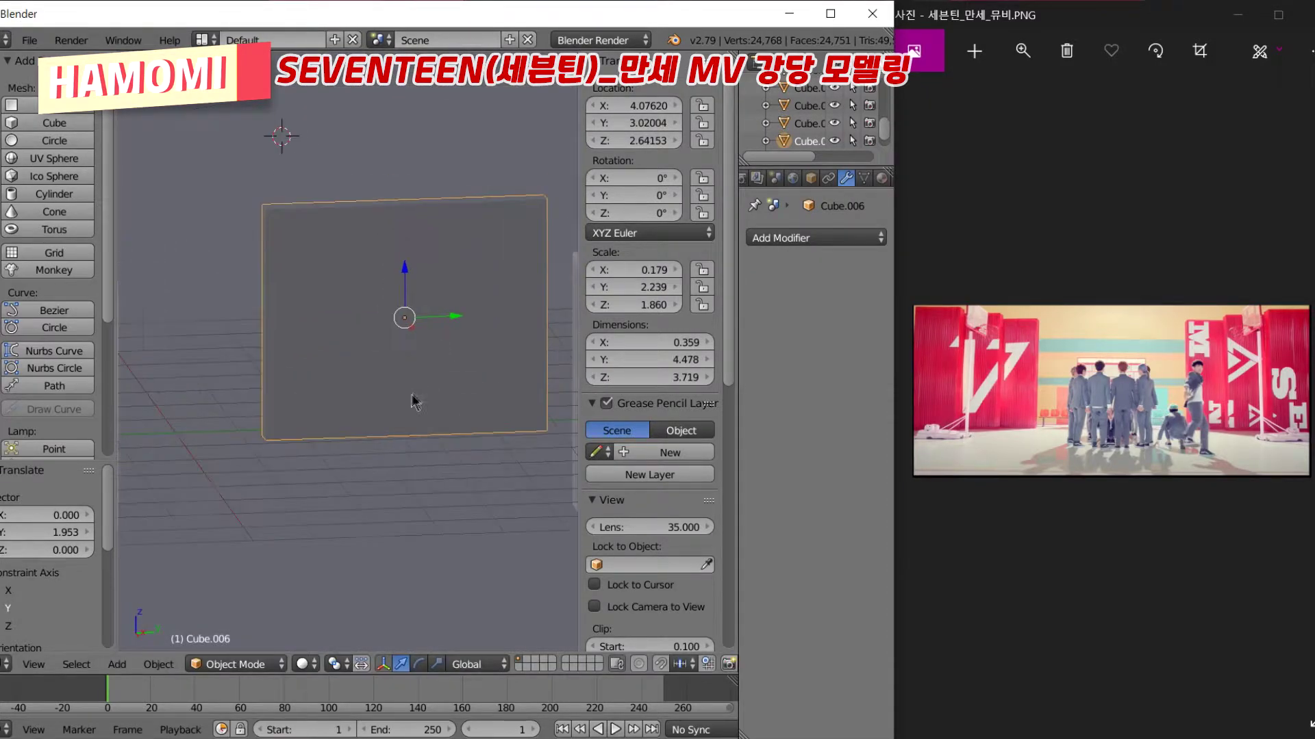
{"action": "key", "text": "s"}
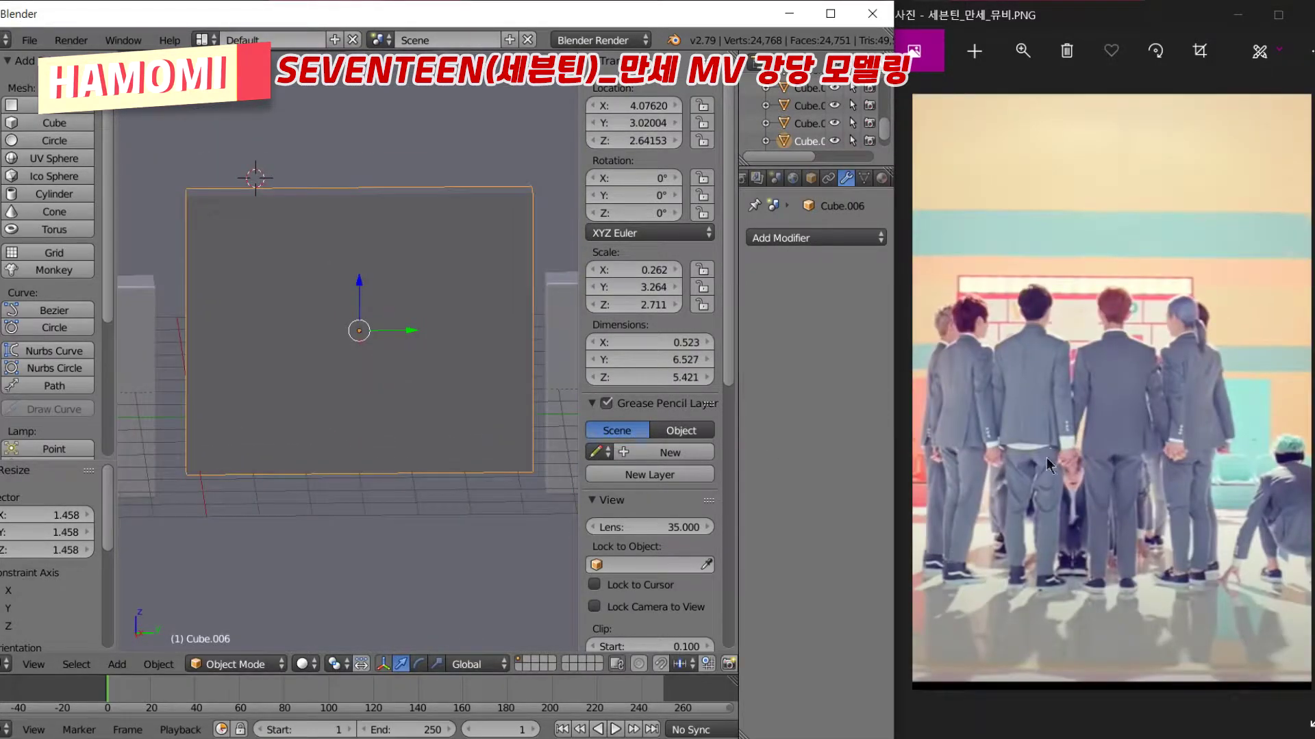
{"action": "left_click", "coordinate": [27, 105]}
Rotate the new plane 90° about Y to stand upright and lower it along Z
{"action": "key", "text": "KP_3"}
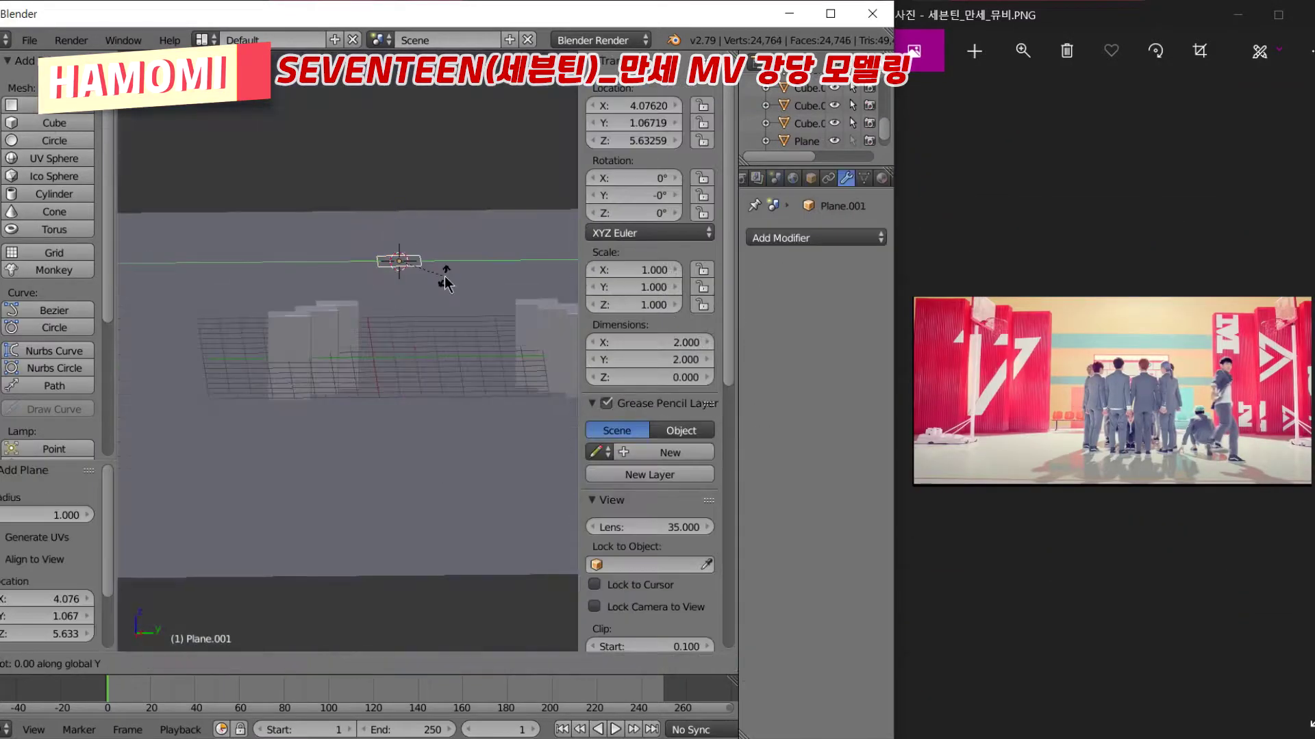
{"action": "key", "text": "r"}
{"action": "key", "text": "y"}
{"action": "key", "text": "9"}
{"action": "key", "text": "0"}
{"action": "key", "text": "Return"}
{"action": "key", "text": "g"}
{"action": "key", "text": "z"}
{"action": "left_click", "coordinate": [438, 301]}
{"action": "scroll", "coordinate": [382, 313], "scroll_direction": "up", "scroll_amount": 5}
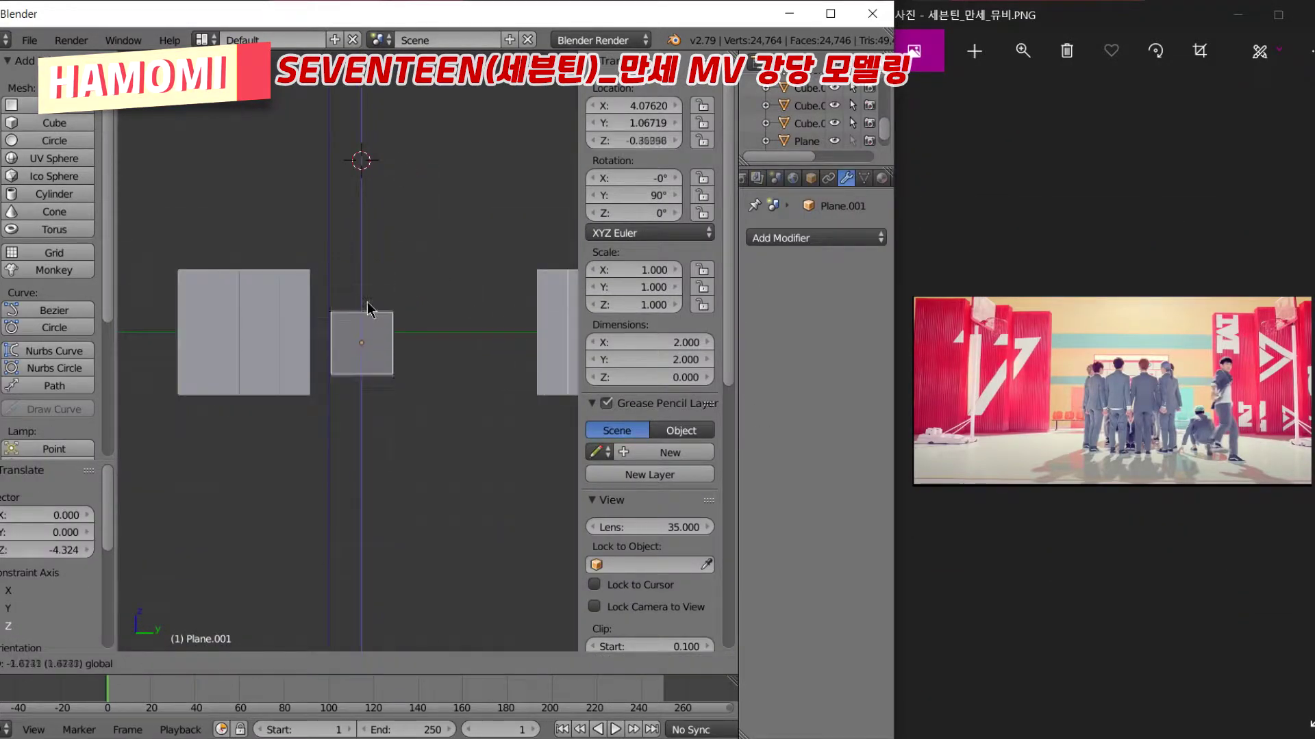
{"action": "scroll", "coordinate": [385, 319], "scroll_direction": "down", "scroll_amount": 5}
Move the plane's vertices to stretch it into a 27.149 × 68.511 wall
{"action": "key", "text": "Tab"}
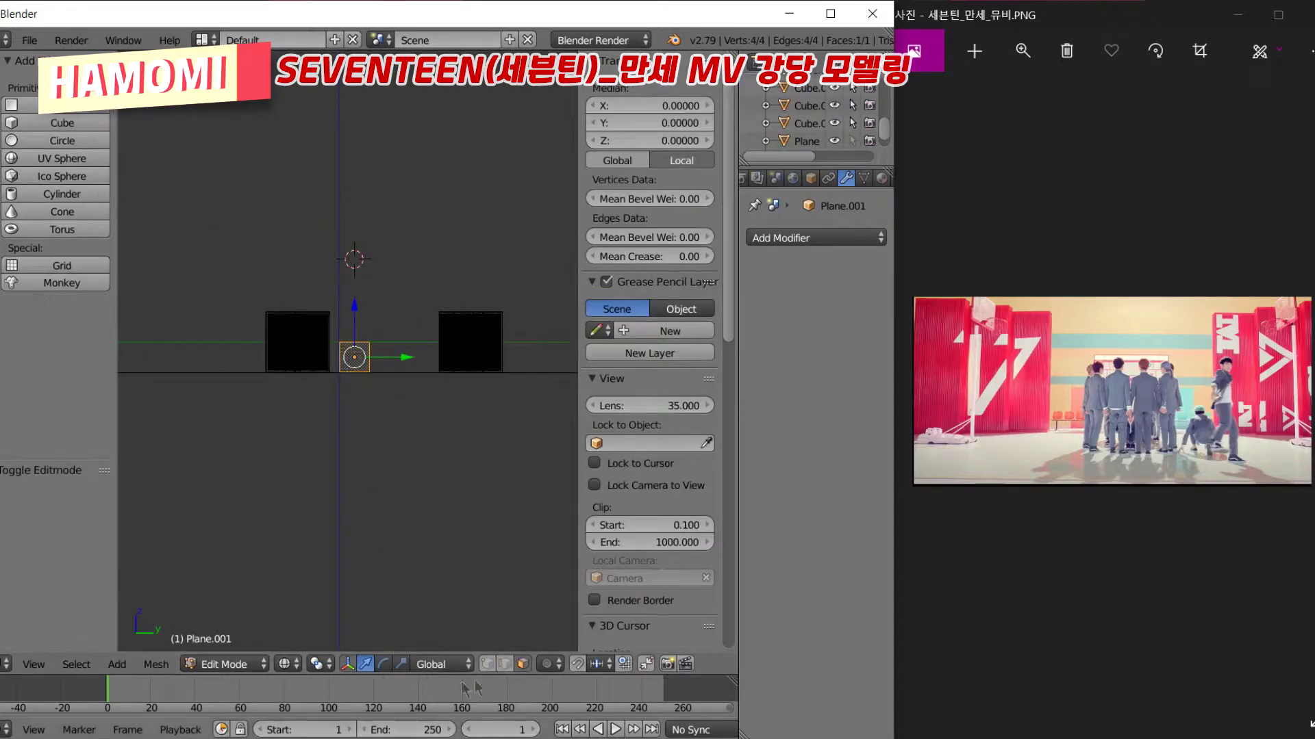
{"action": "left_click", "coordinate": [505, 381]}
{"action": "key", "text": "KP_Decimal"}
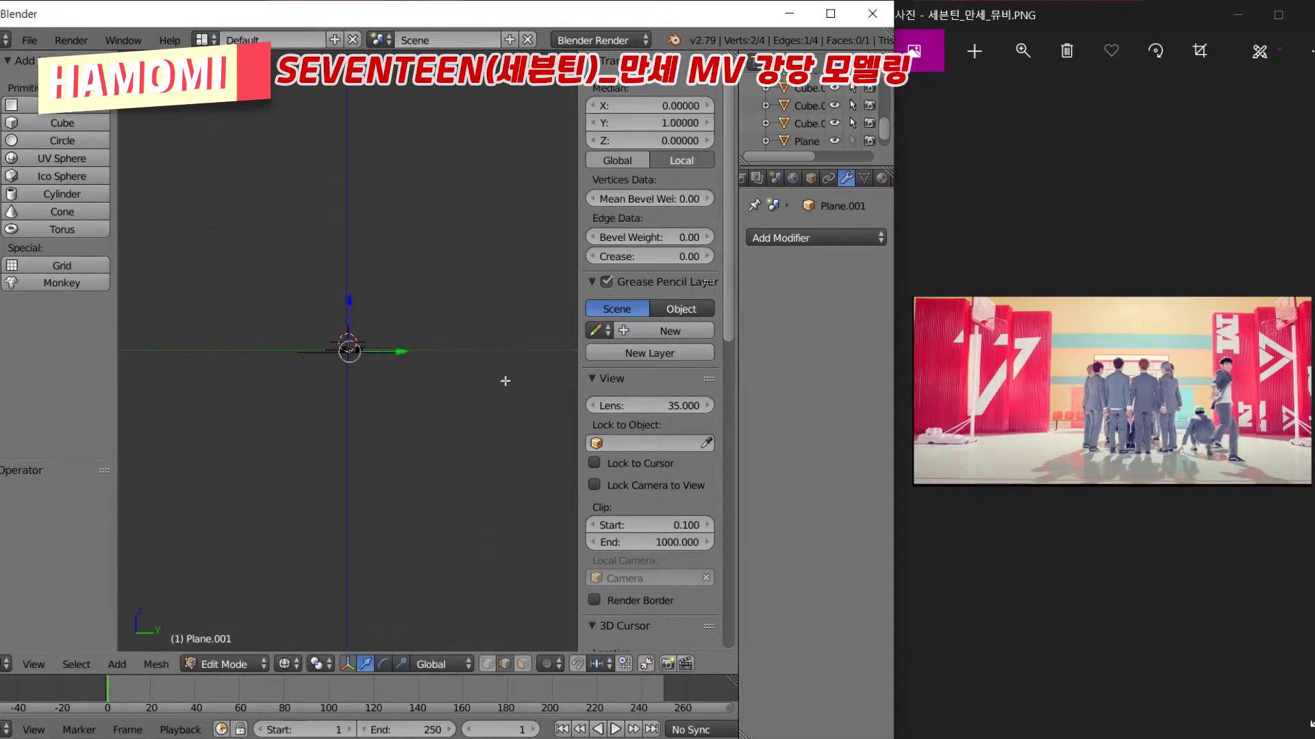
{"action": "left_click", "coordinate": [541, 352]}
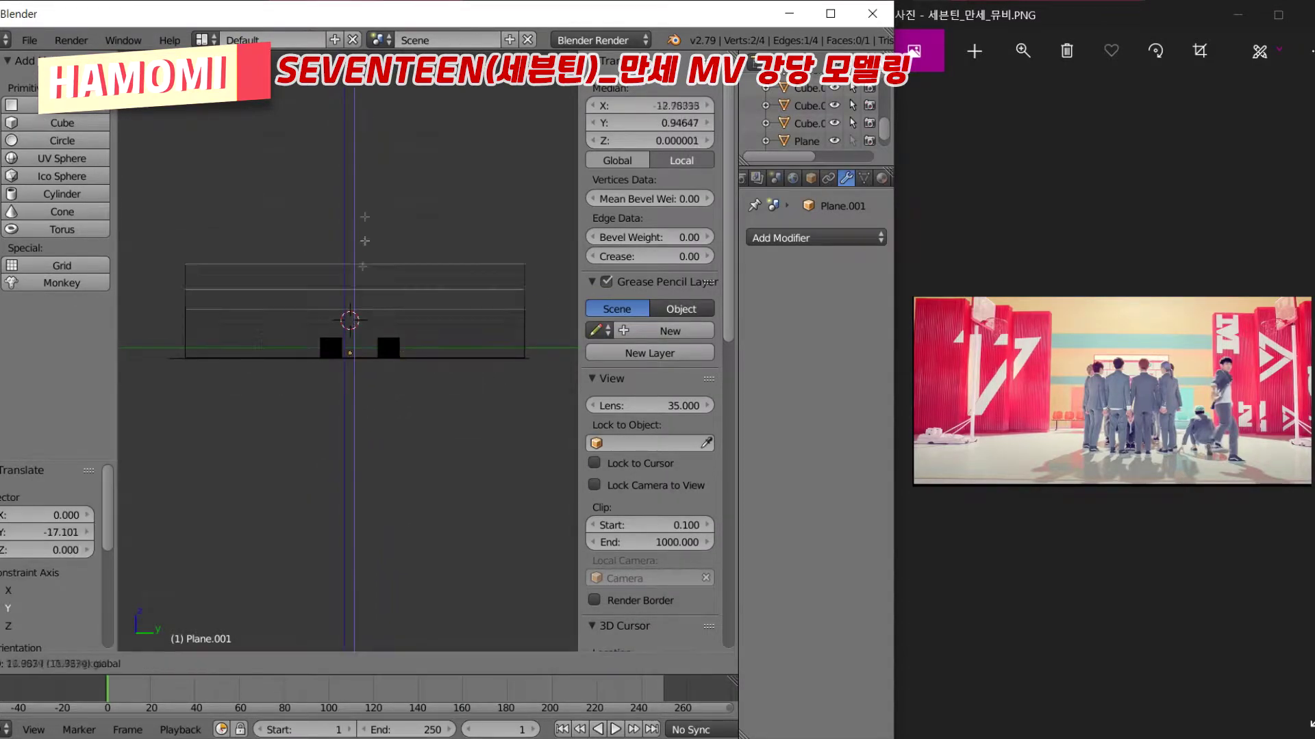
{"action": "key", "text": "Tab"}
Slide the third ribbed panel along X to about -5.65 and orbit to check it
{"action": "key", "text": "KP_1"}
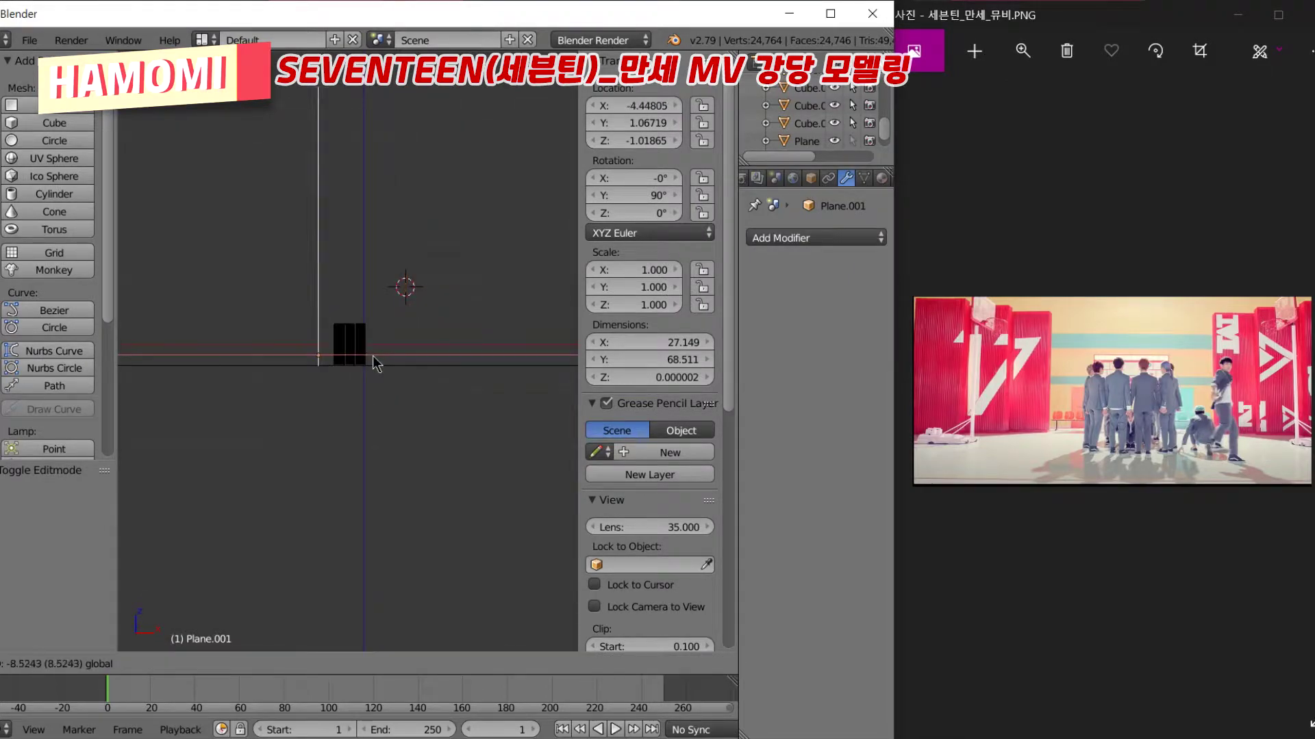
{"action": "left_click", "coordinate": [373, 355]}
{"action": "middle_click_drag", "start_coordinate": [373, 356], "coordinate": [471, 362]}
{"action": "key", "text": "g"}
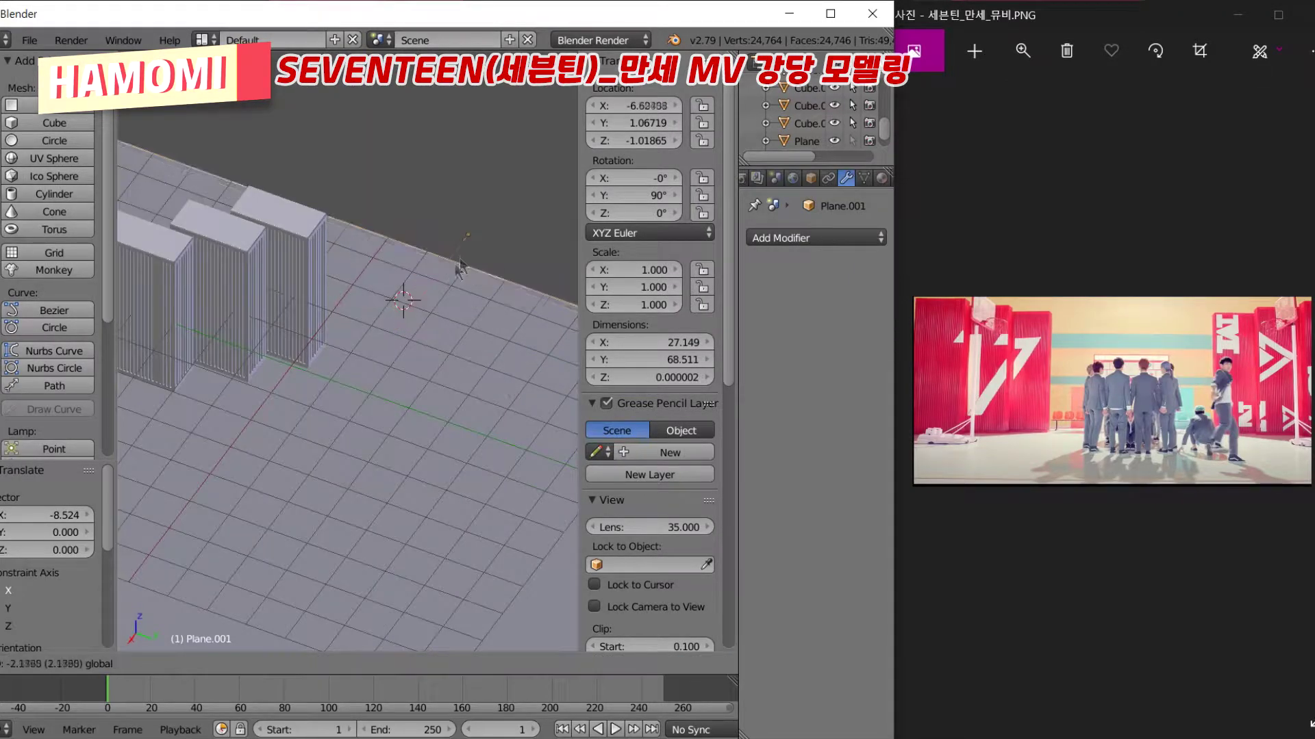
{"action": "left_click", "coordinate": [460, 267]}
{"action": "middle_click_drag", "start_coordinate": [367, 444], "coordinate": [479, 342]}
{"action": "scroll", "coordinate": [987, 366], "scroll_direction": "up", "scroll_amount": 3}
{"action": "scroll", "coordinate": [1012, 371], "scroll_direction": "down", "scroll_amount": 2}
{"action": "scroll", "coordinate": [297, 335], "scroll_direction": "up", "scroll_amount": 3}
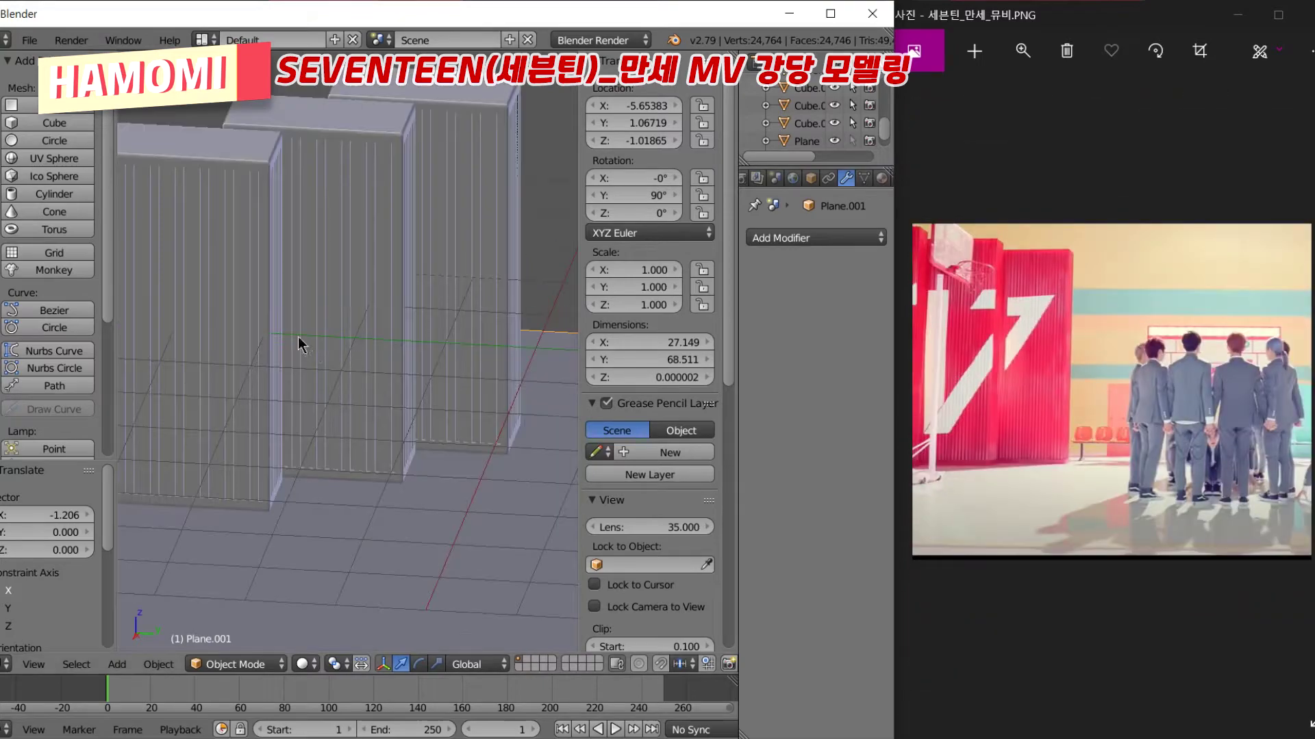
{"action": "scroll", "coordinate": [298, 335], "scroll_direction": "down", "scroll_amount": 4}
Add a new plane and move it along Y and up in front of the panel
{"action": "middle_click_drag", "start_coordinate": [298, 335], "coordinate": [411, 308]}
{"action": "key", "text": "shift+a"}
{"action": "left_click", "coordinate": [544, 372]}
{"action": "key", "text": "g"}
{"action": "key", "text": "y"}
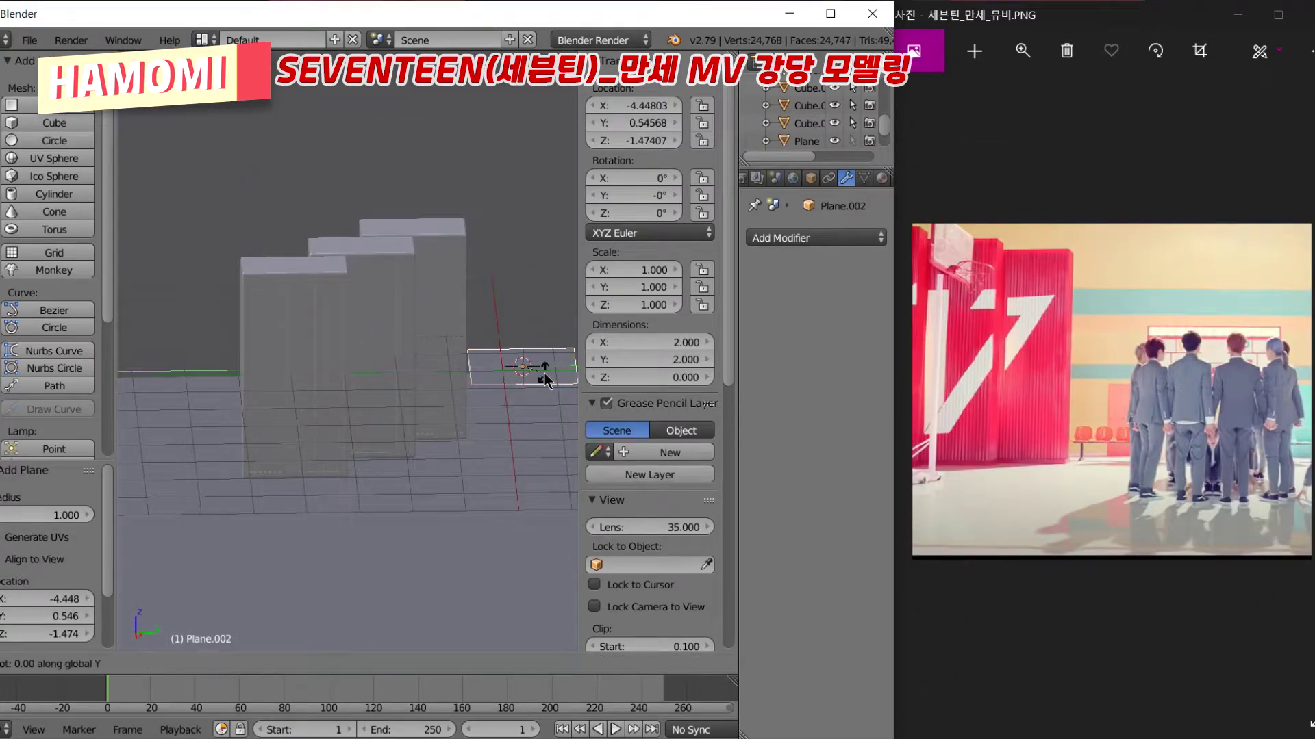
{"action": "left_click", "coordinate": [544, 372]}
{"action": "key", "text": "KP_3"}
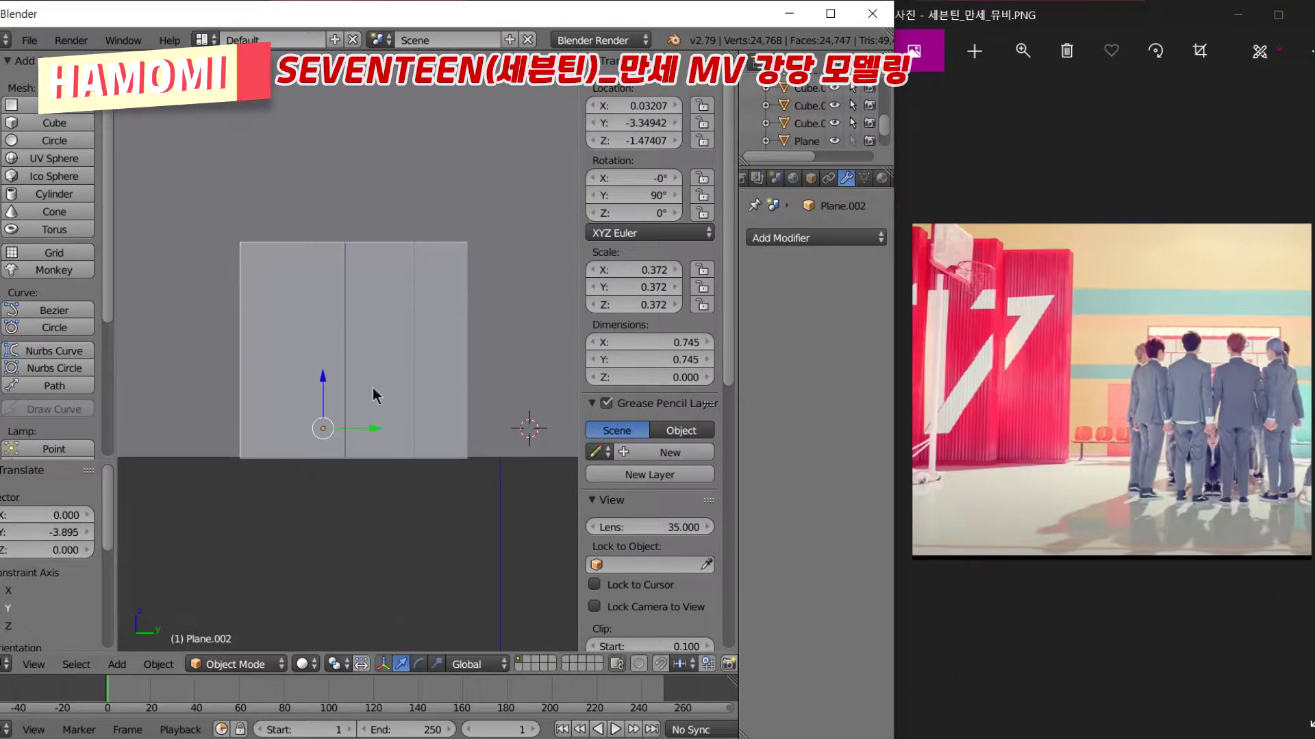
{"action": "key", "text": "KP_1"}
{"action": "scroll", "coordinate": [462, 432], "scroll_direction": "up", "scroll_amount": 3}
{"action": "key", "text": "g"}
{"action": "key", "text": "z"}
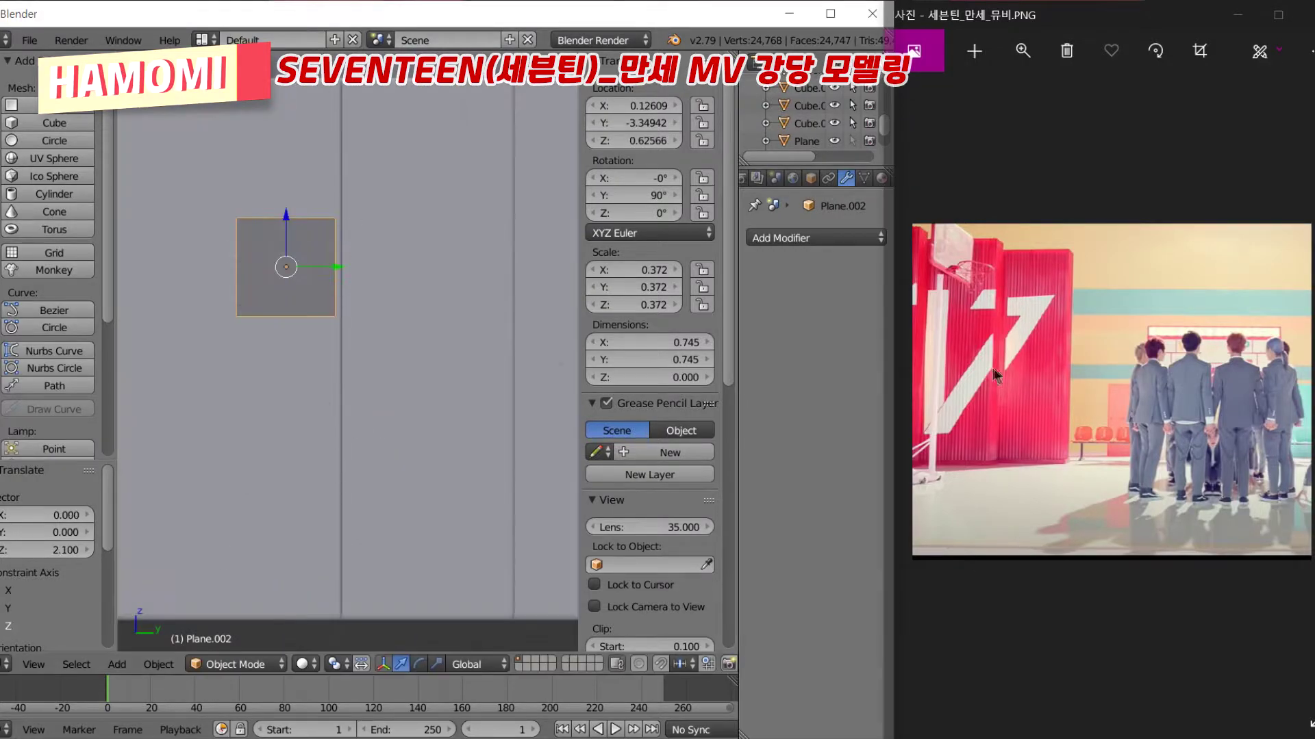
{"action": "left_click", "coordinate": [302, 249]}
Delete one vertex of the plane to leave a triangle
{"action": "key", "text": "s"}
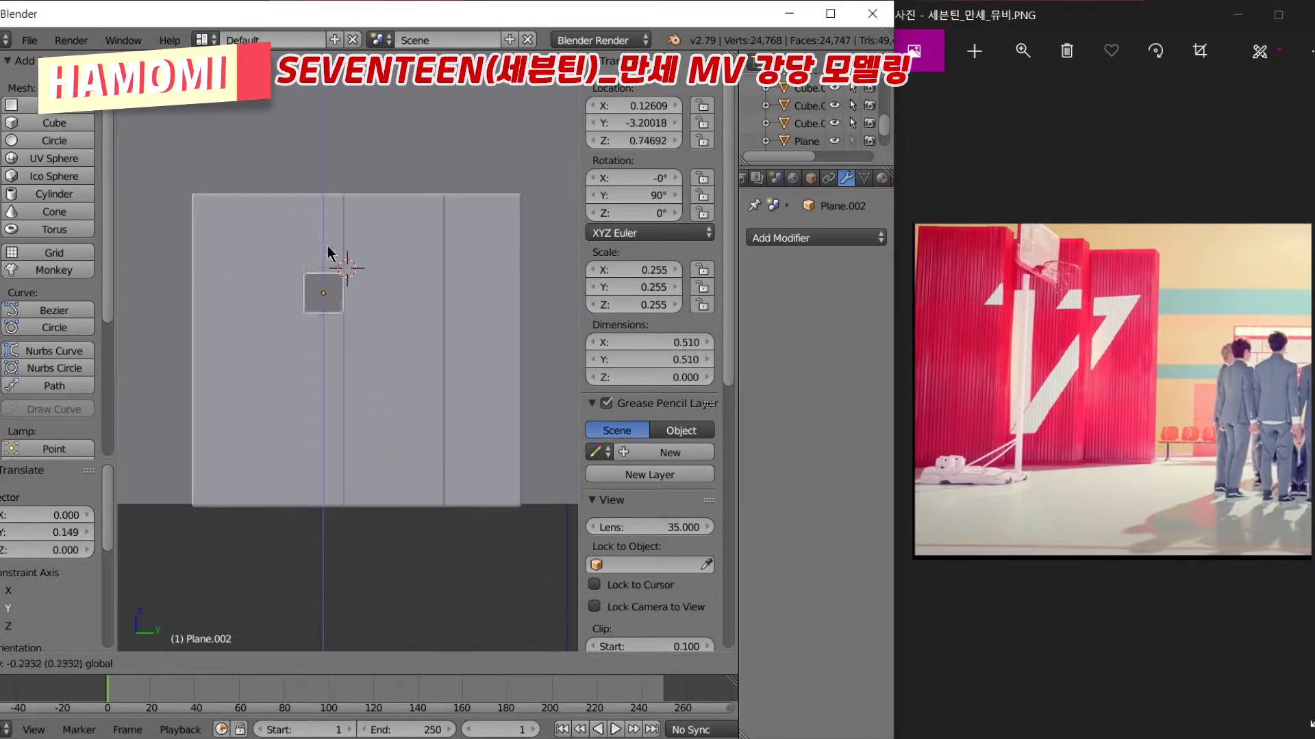
{"action": "key", "text": "Escape"}
{"action": "key", "text": "Tab"}
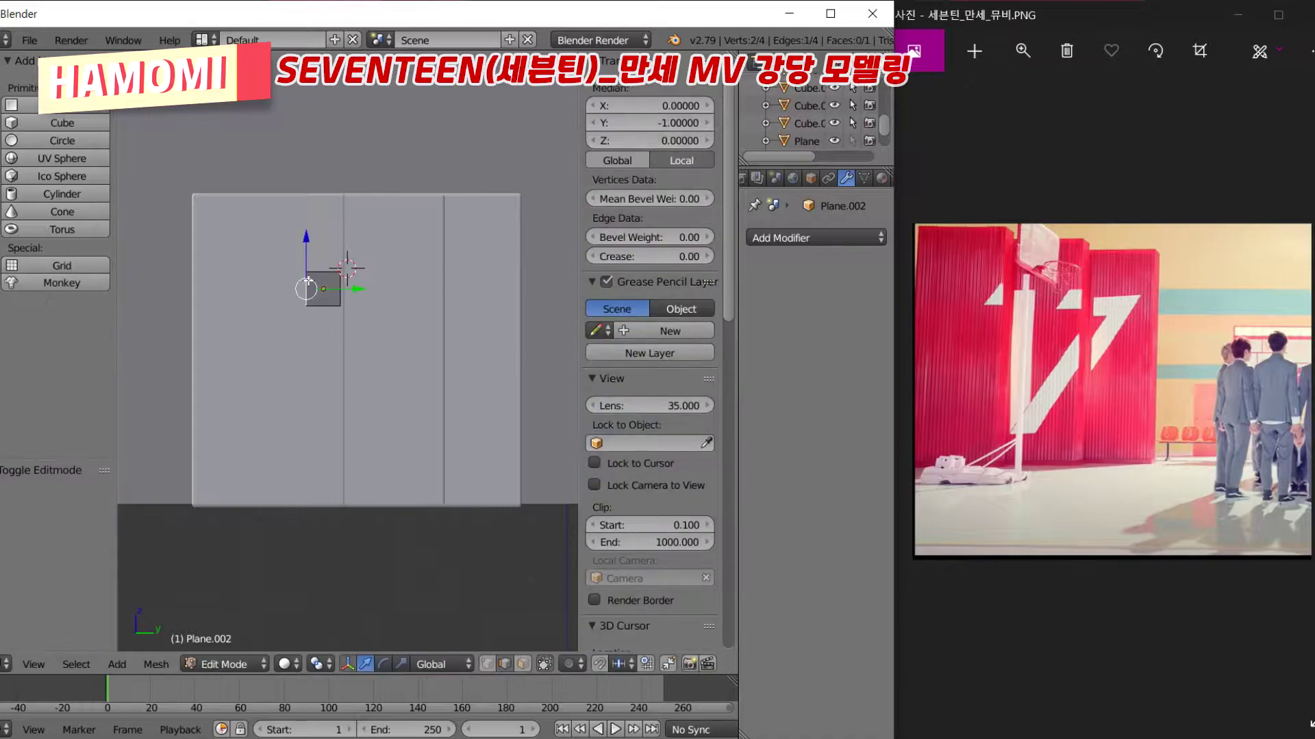
{"action": "key", "text": "x"}
{"action": "left_click", "coordinate": [338, 300]}
{"action": "key", "text": "Tab"}
{"action": "mouse_move", "coordinate": [343, 270]}
{"action": "middle_mouse_down"}
{"action": "mouse_move", "coordinate": [411, 446]}
{"action": "mouse_move", "coordinate": [390, 434]}
{"action": "middle_mouse_up"}
Give the triangle thickness with a Solidify modifier
{"action": "left_click", "coordinate": [814, 238]}
{"action": "left_click", "coordinate": [541, 510]}
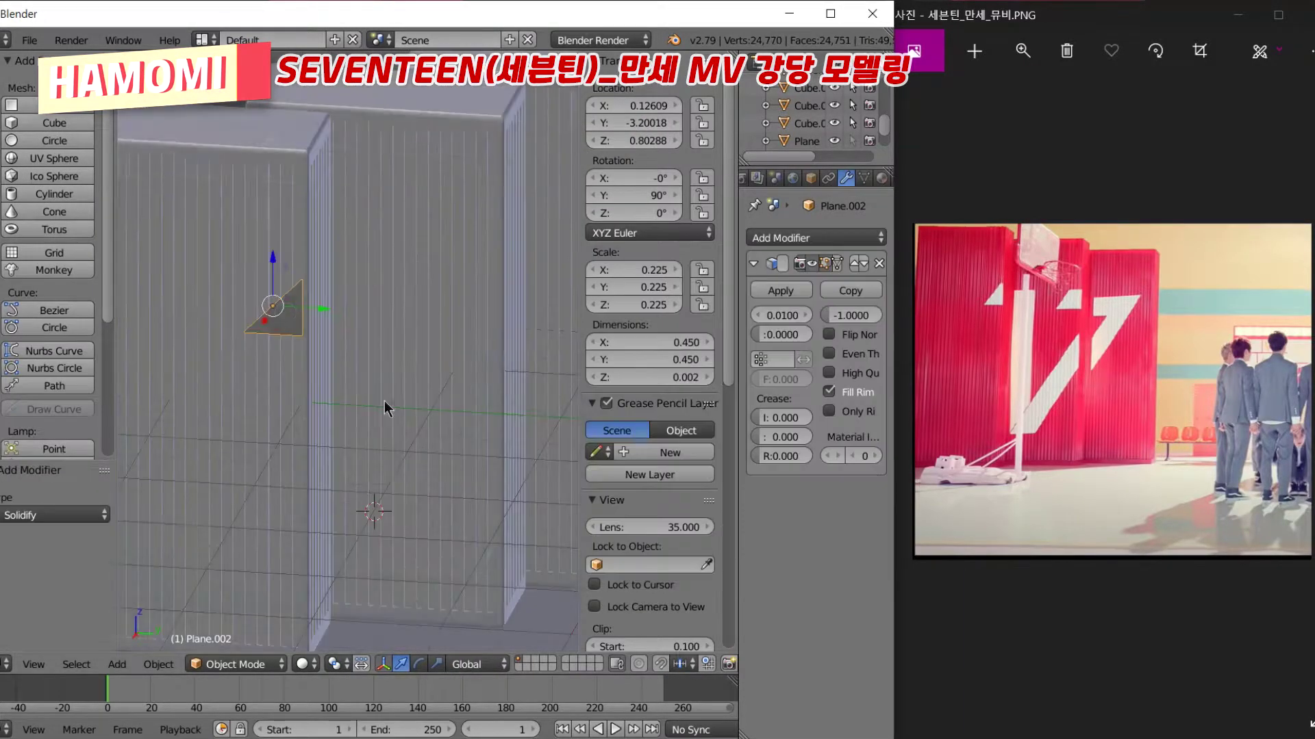
{"action": "scroll", "coordinate": [385, 254], "scroll_direction": "up", "scroll_amount": 5}
{"action": "middle_click_drag", "start_coordinate": [382, 252], "coordinate": [150, 218]}
Add another plane and turn it 90° about Y to stand upright
{"action": "left_click", "coordinate": [54, 104]}
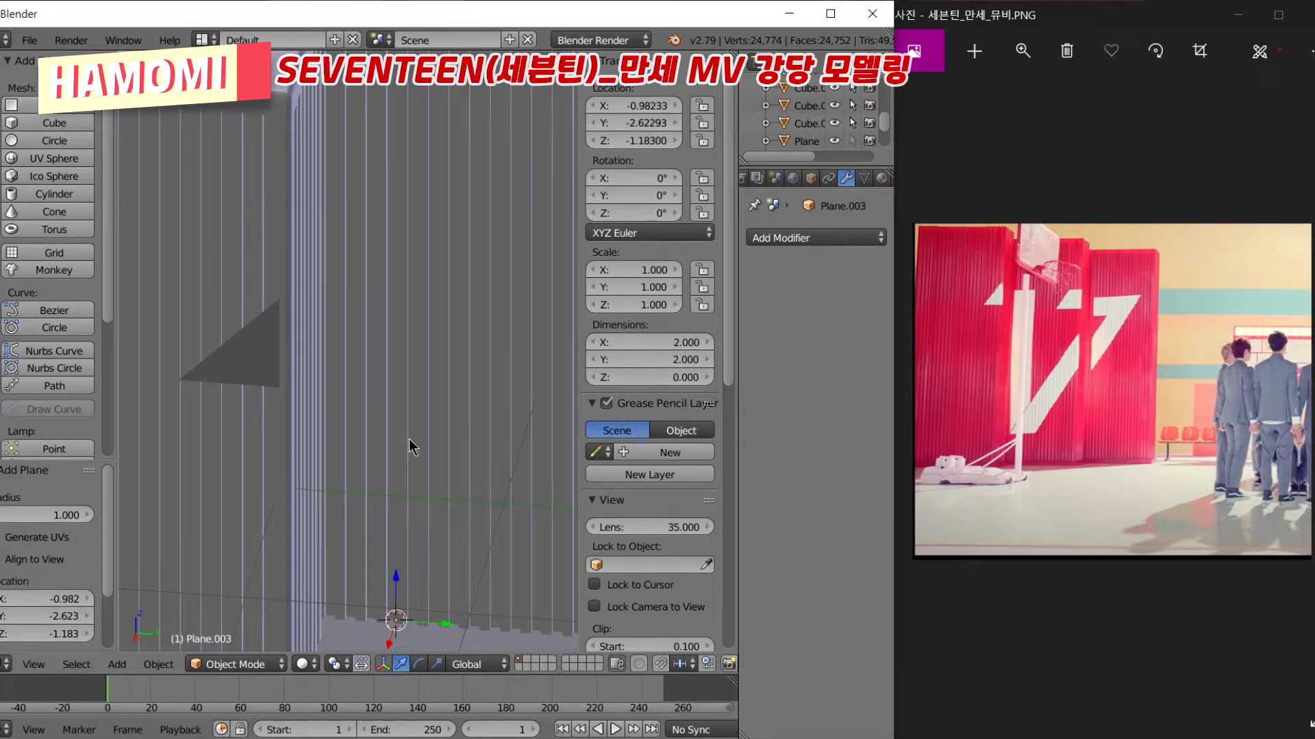
{"action": "key", "text": "Escape"}
{"action": "scroll", "coordinate": [459, 596], "scroll_direction": "down", "scroll_amount": 5}
{"action": "type", "text": "09"}
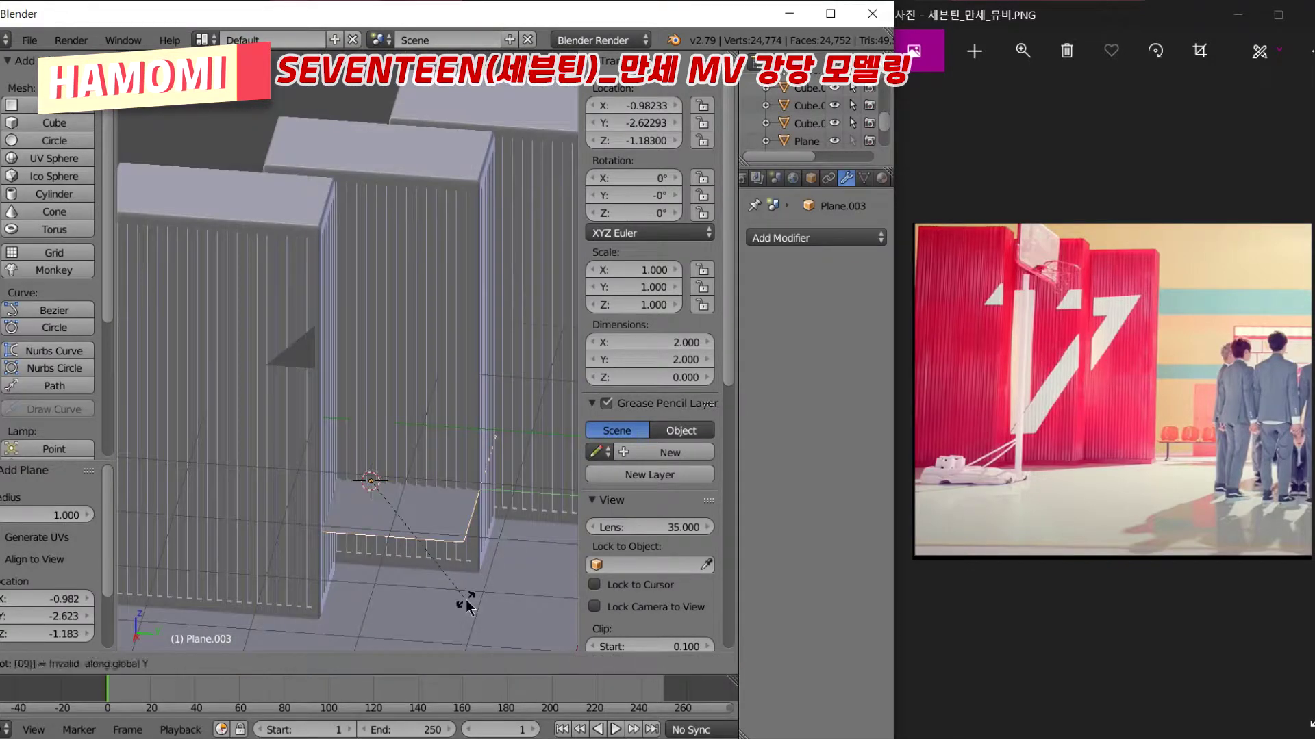
{"action": "key", "text": "Return"}
{"action": "key", "text": "KP_3"}
Shrink the new plane to about 0.28, stretch it along Z into a tall strip, and position it along Z and Y
{"action": "key", "text": "s"}
{"action": "left_click", "coordinate": [386, 454]}
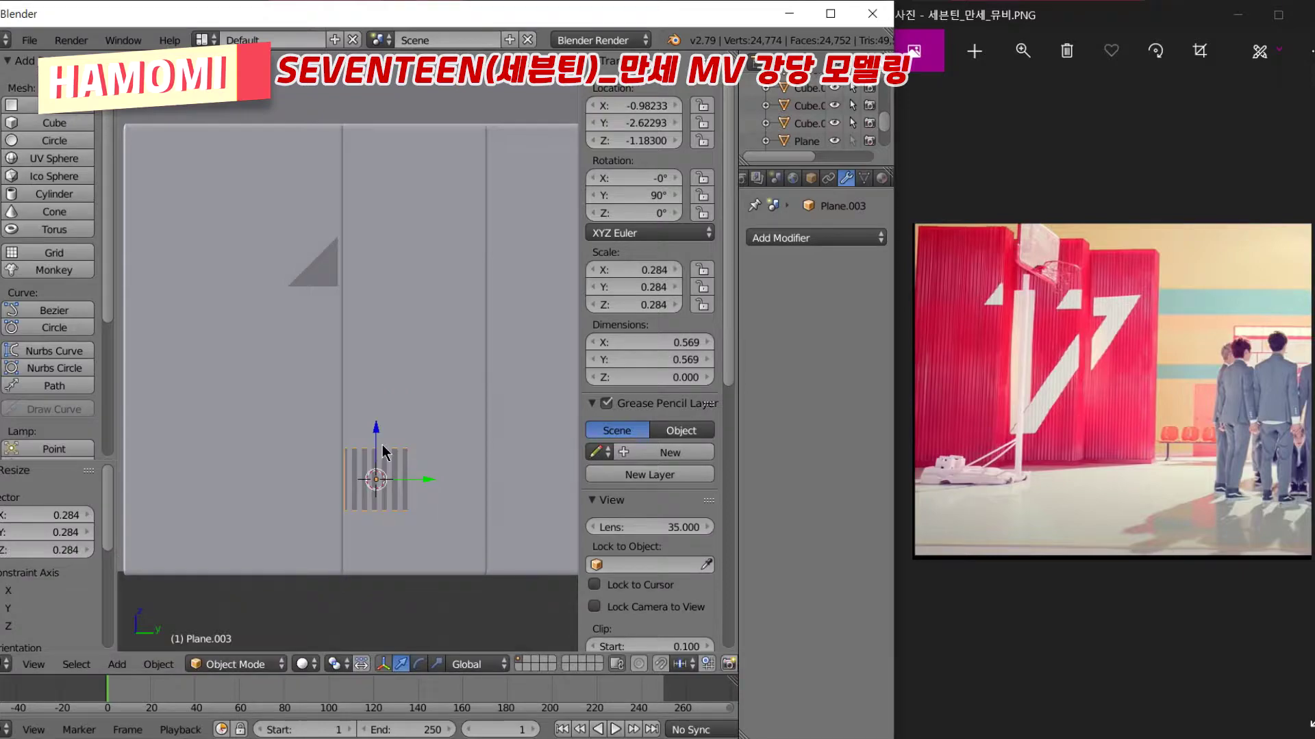
{"action": "key", "text": "s"}
{"action": "key", "text": "z"}
{"action": "left_click", "coordinate": [369, 258]}
{"action": "key", "text": "g"}
{"action": "key", "text": "z"}
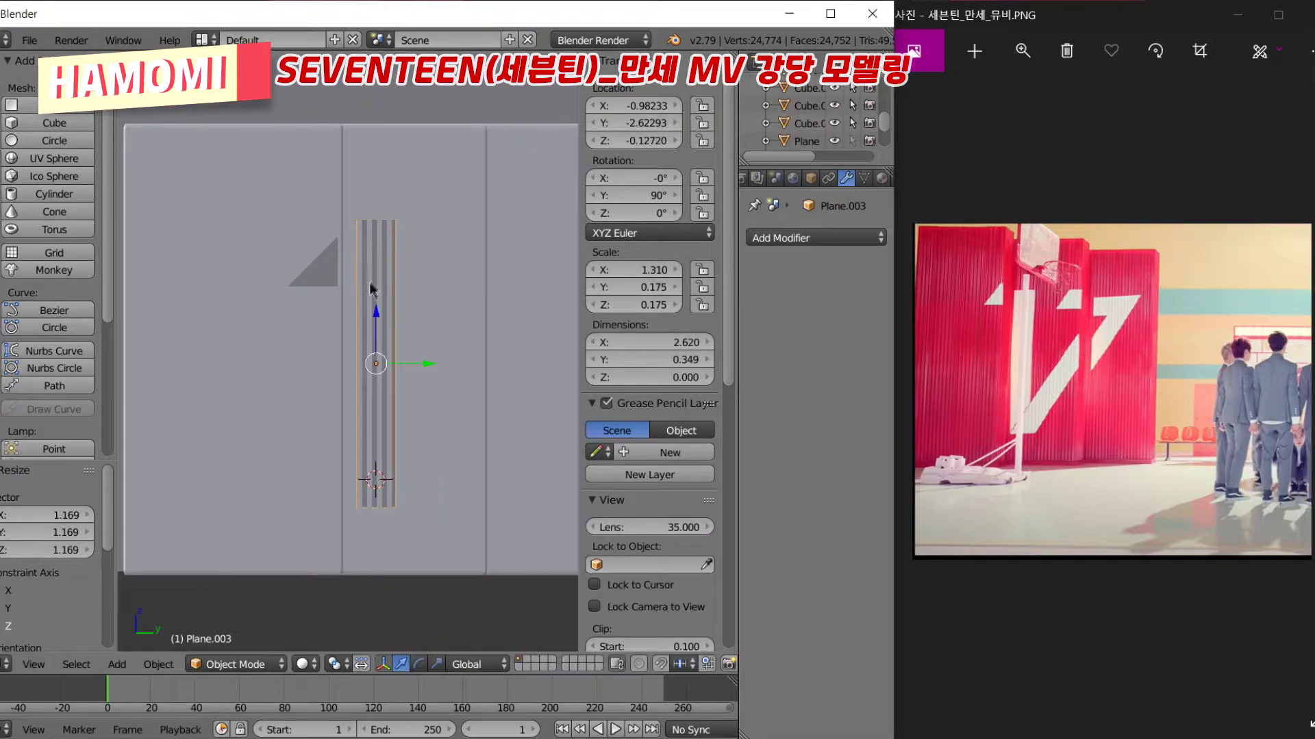
{"action": "key", "text": "g"}
{"action": "key", "text": "y"}
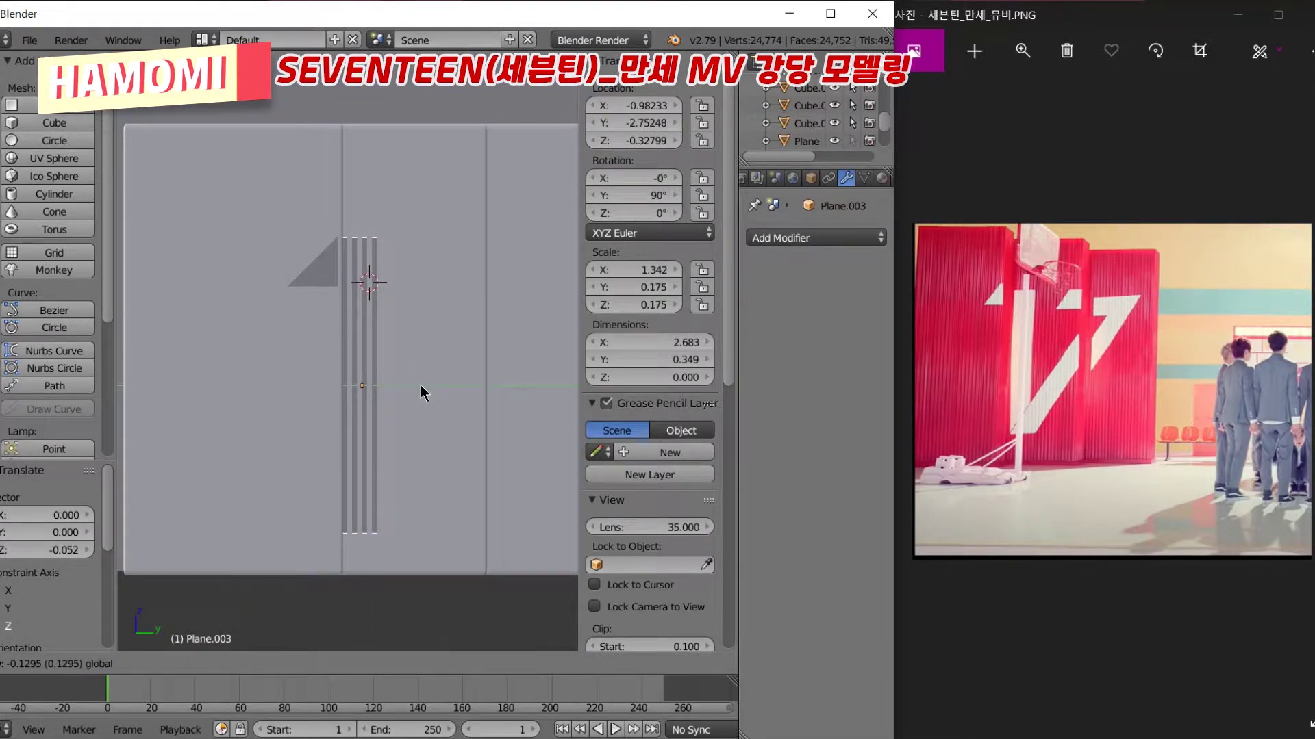
{"action": "key", "text": "KP_1"}
{"action": "mouse_move", "coordinate": [428, 388]}
{"action": "middle_mouse_down"}
{"action": "mouse_move", "coordinate": [398, 397]}
{"action": "mouse_move", "coordinate": [334, 362]}
{"action": "middle_mouse_up"}
Loop-cut the strip and pull a side edge up diagonally to begin the slanted stroke
{"action": "key", "text": "Tab"}
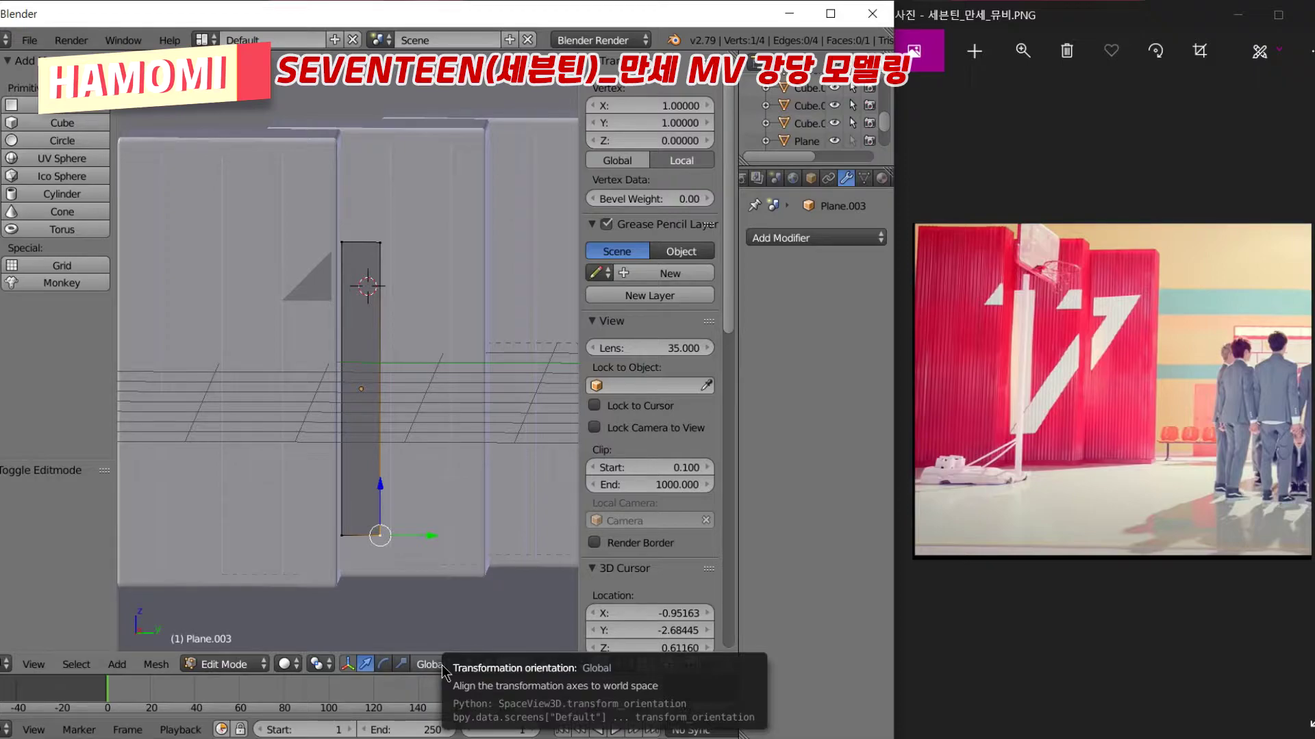
{"action": "left_click", "coordinate": [372, 488]}
{"action": "left_click", "coordinate": [367, 594]}
{"action": "right_click", "coordinate": [384, 507]}
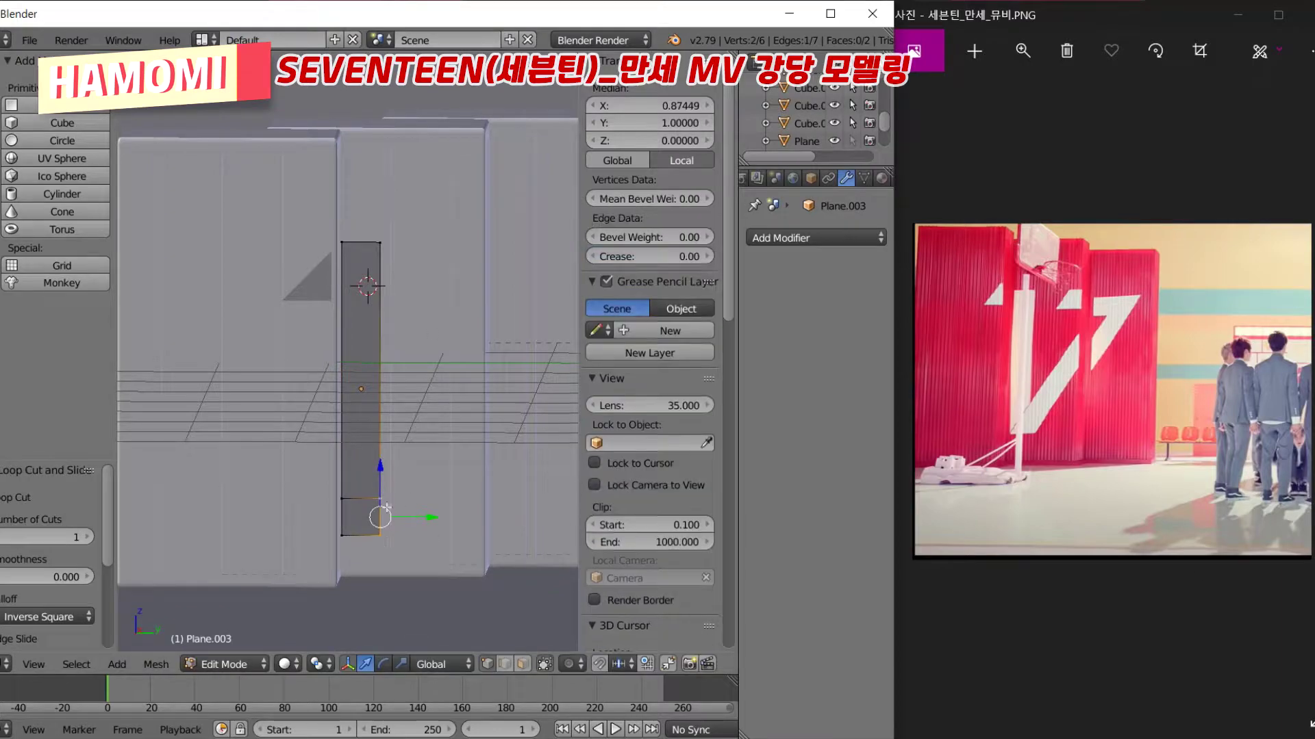
{"action": "left_click", "coordinate": [418, 522]}
{"action": "key", "text": "g"}
{"action": "key", "text": "y"}
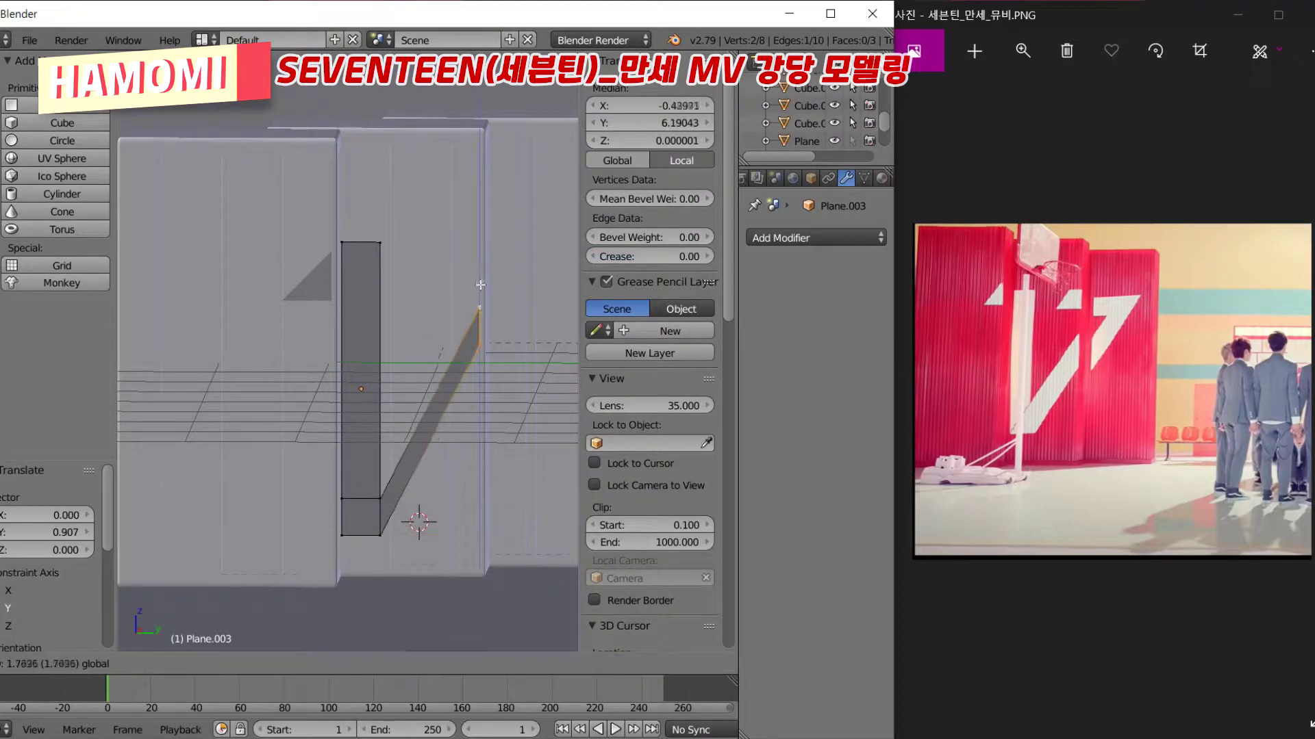
{"action": "scroll", "coordinate": [483, 316], "scroll_direction": "up", "scroll_amount": 3}
{"action": "scroll", "coordinate": [411, 377], "scroll_direction": "down", "scroll_amount": 2}
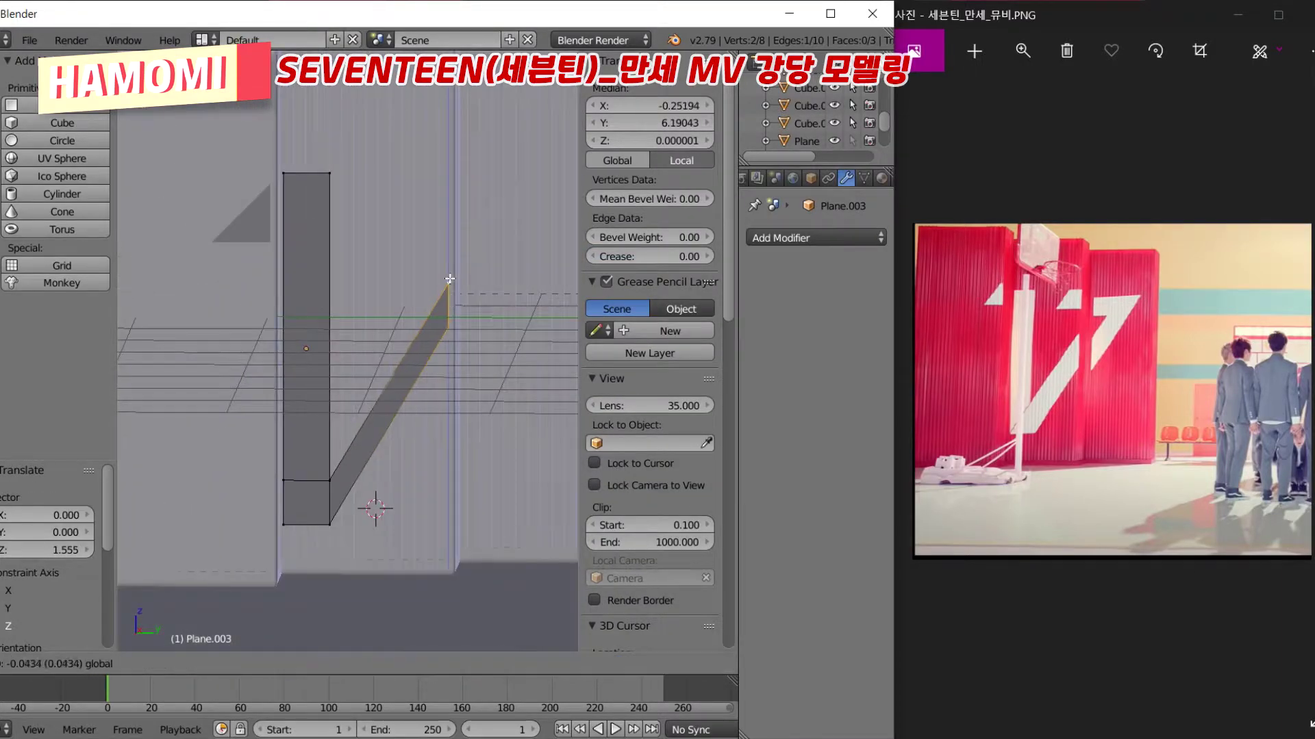
{"action": "right_click", "coordinate": [330, 472]}
{"action": "key", "text": "g"}
{"action": "left_click", "coordinate": [330, 438]}
{"action": "key", "text": "Tab"}
Reposition the diagonal stroke's vertices to refine its slant
{"action": "scroll", "coordinate": [425, 316], "scroll_direction": "down", "scroll_amount": 2}
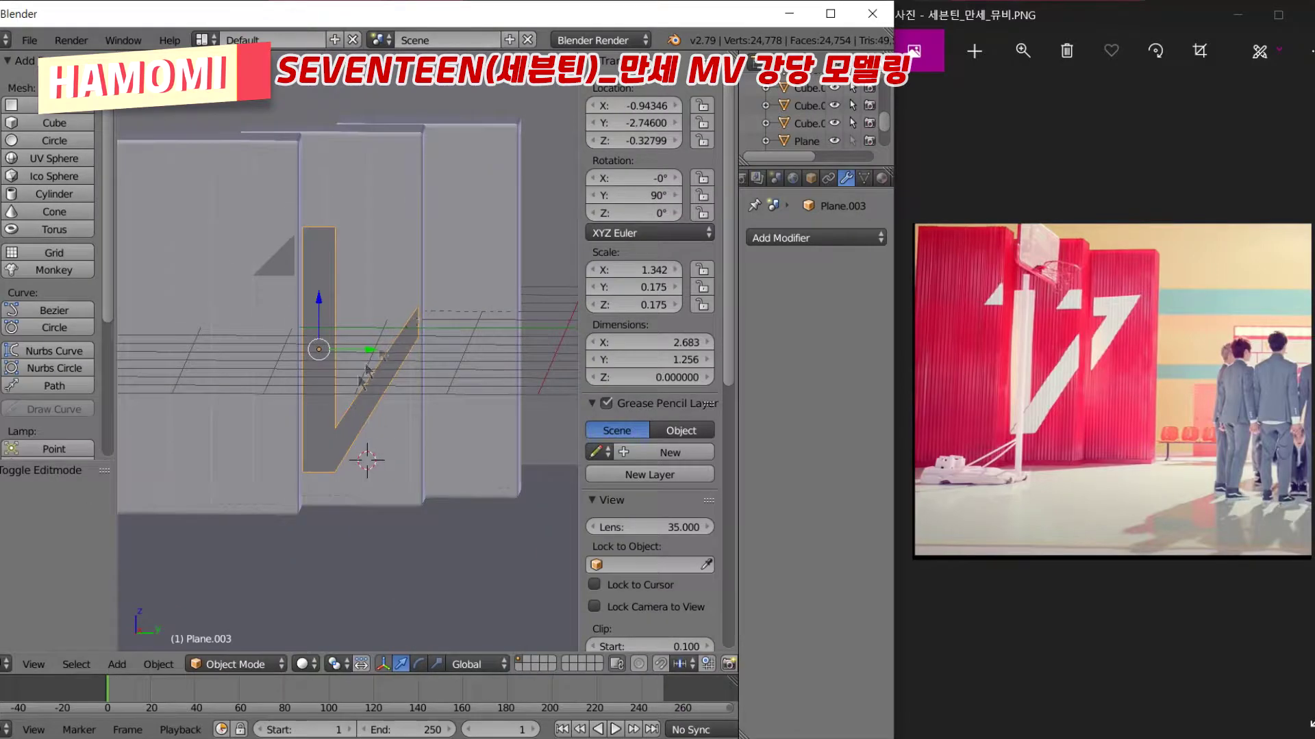
{"action": "key", "text": "Tab"}
{"action": "right_click", "coordinate": [410, 319], "text": "ctrl"}
{"action": "key", "text": "g"}
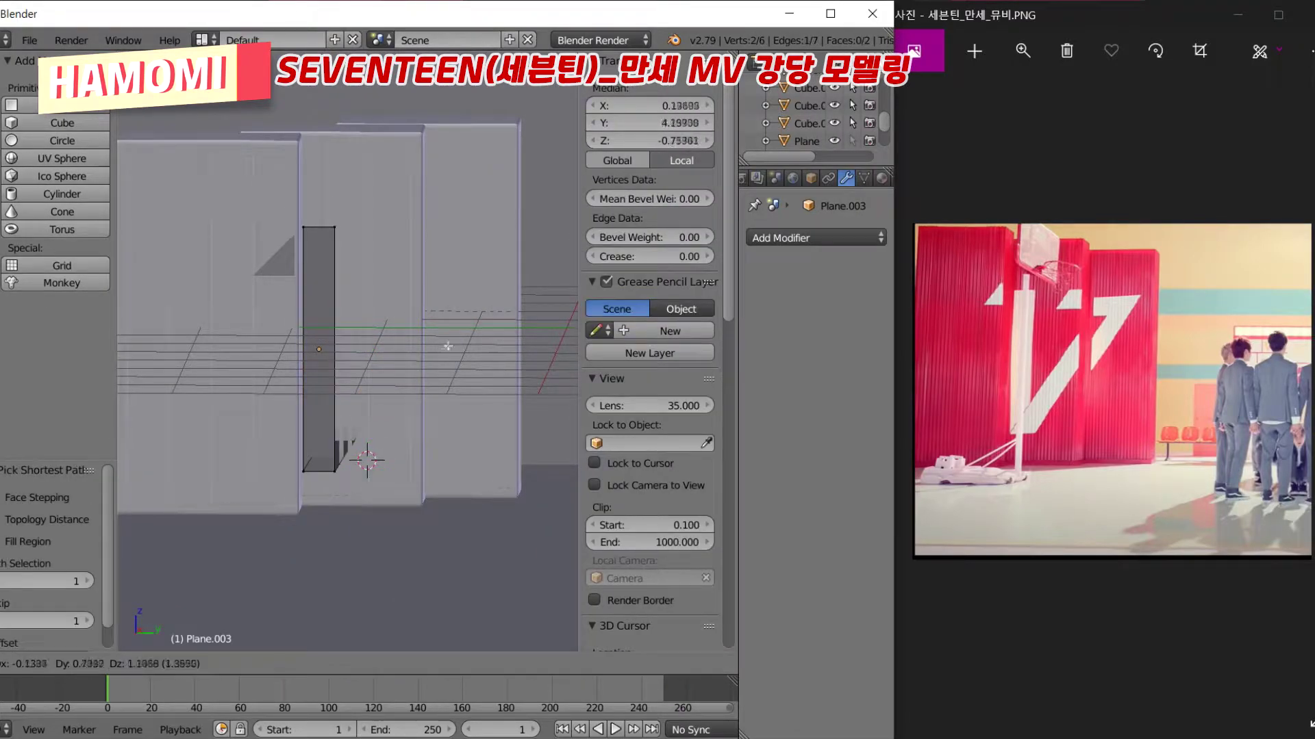
{"action": "key", "text": "y"}
{"action": "left_click", "coordinate": [449, 470]}
{"action": "key", "text": "g"}
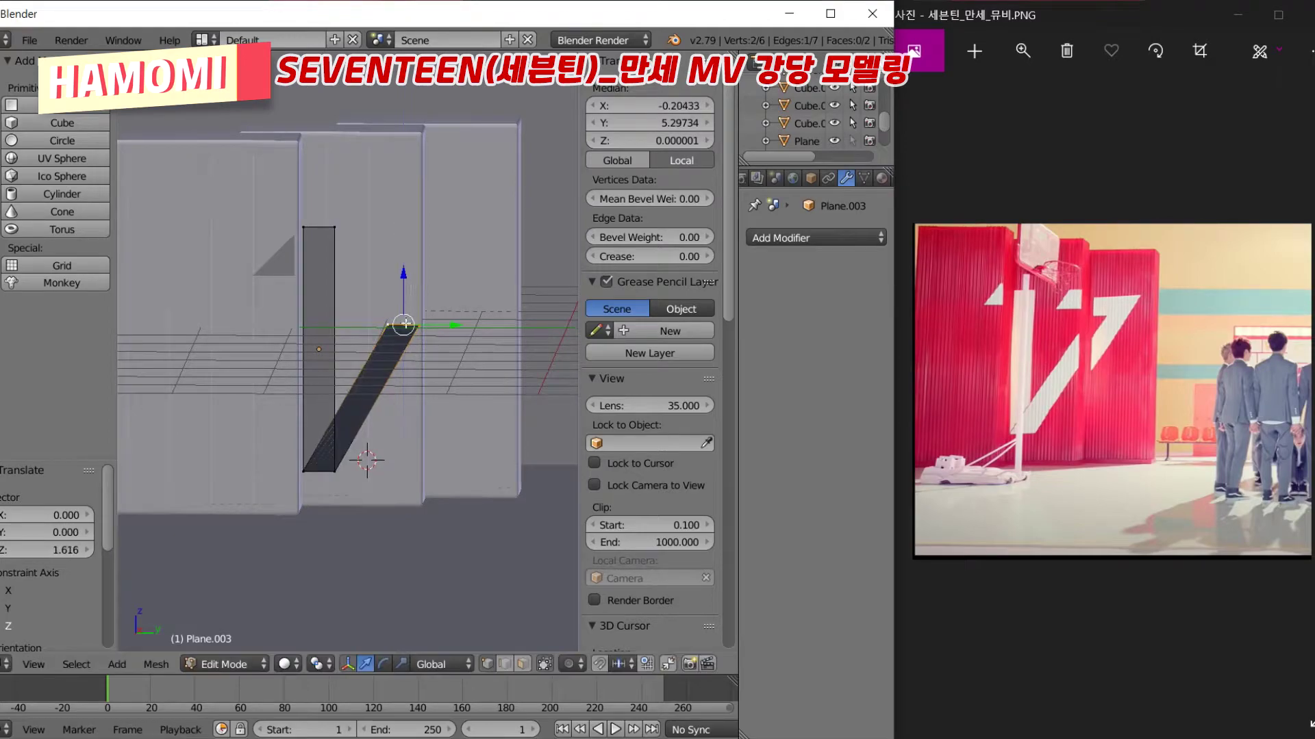
{"action": "scroll", "coordinate": [392, 320], "scroll_direction": "up", "scroll_amount": 3}
Extrude a top vertex, fill the stroke's face, adjust it, and add a Solidify modifier
{"action": "right_click", "coordinate": [378, 332]}
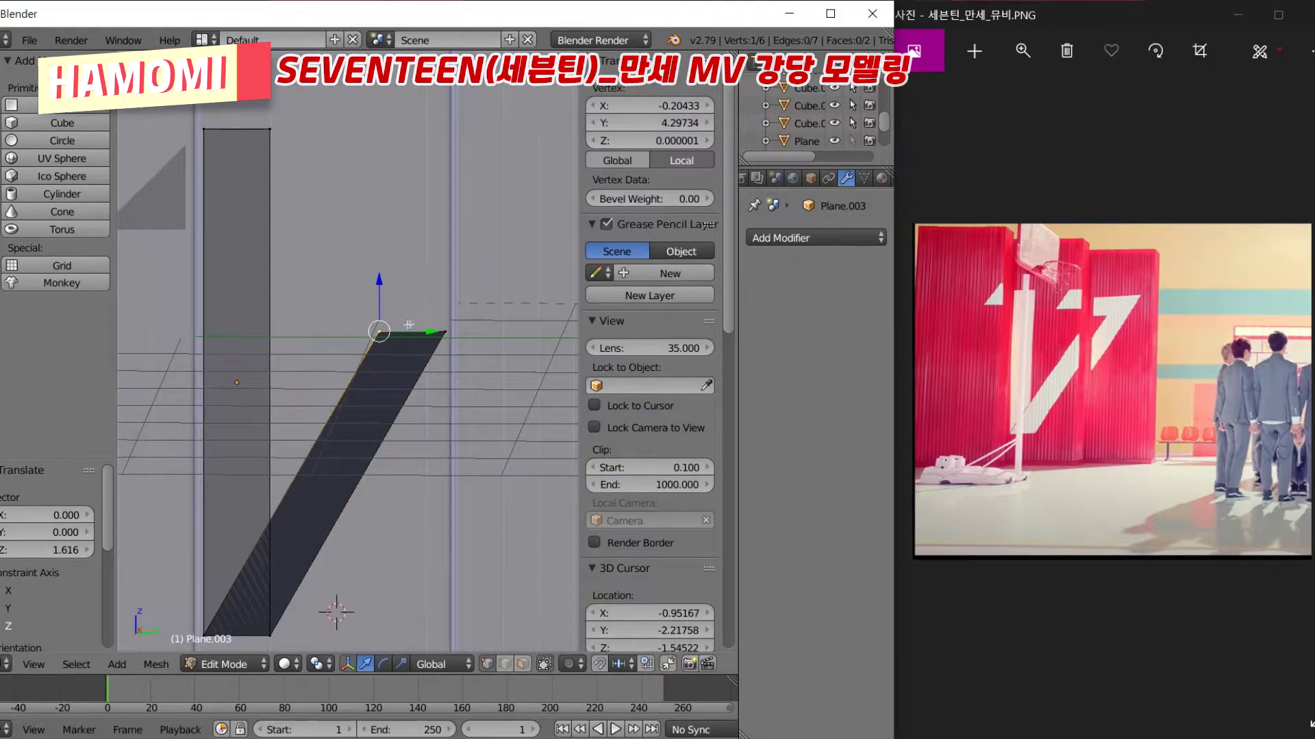
{"action": "key", "text": "e"}
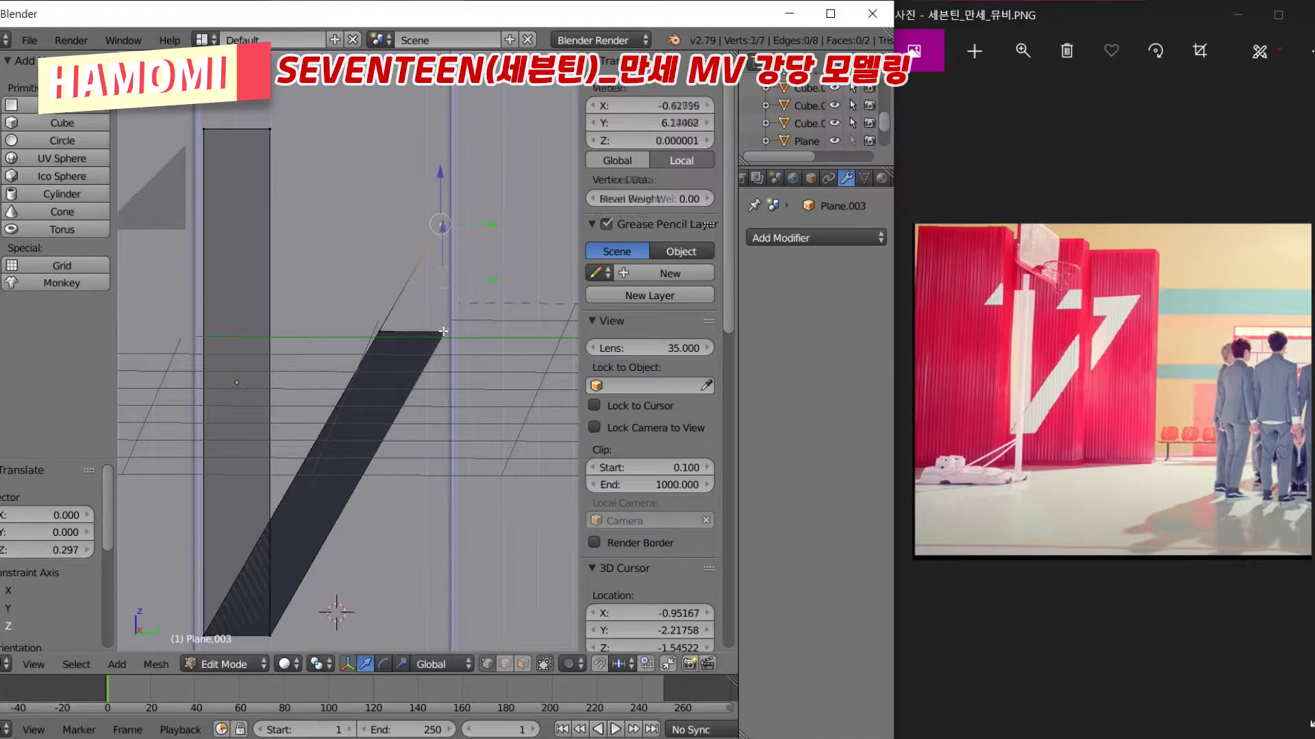
{"action": "key", "text": "f"}
{"action": "key", "text": "Tab"}
{"action": "key", "text": "Tab"}
{"action": "scroll", "coordinate": [499, 209], "scroll_direction": "up", "scroll_amount": 2}
{"action": "key", "text": "g"}
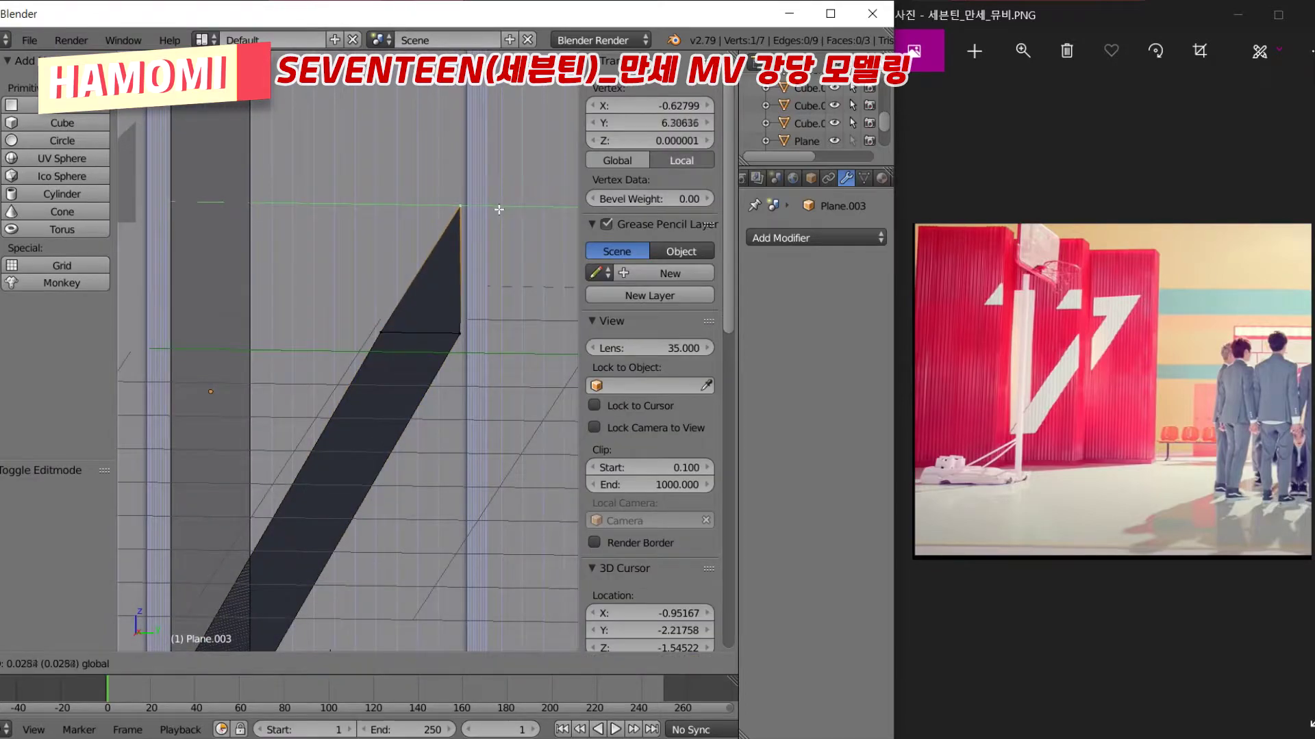
{"action": "left_click", "coordinate": [347, 530]}
{"action": "key", "text": "Tab"}
{"action": "key", "text": "Tab"}
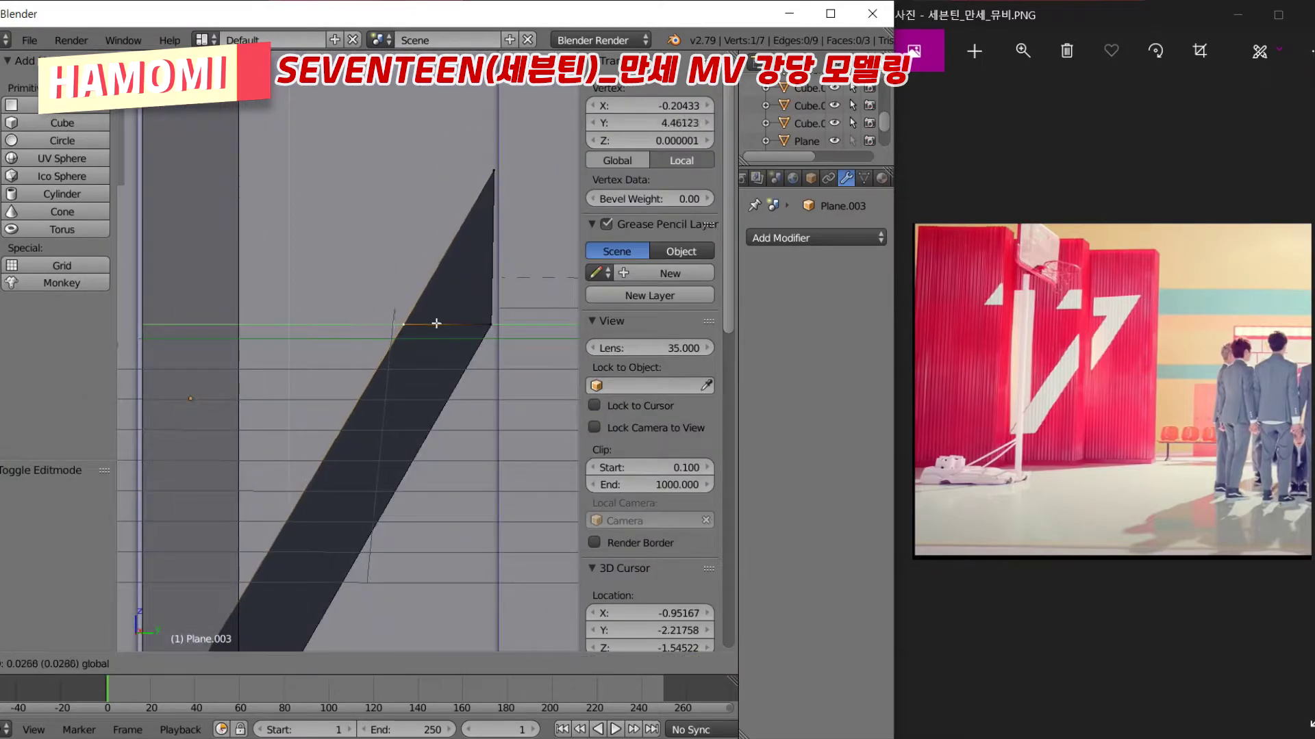
{"action": "left_click", "coordinate": [436, 323]}
{"action": "key", "text": "Tab"}
{"action": "scroll", "coordinate": [436, 323], "scroll_direction": "down", "scroll_amount": 3}
{"action": "left_click", "coordinate": [814, 238]}
{"action": "left_click", "coordinate": [520, 508]}
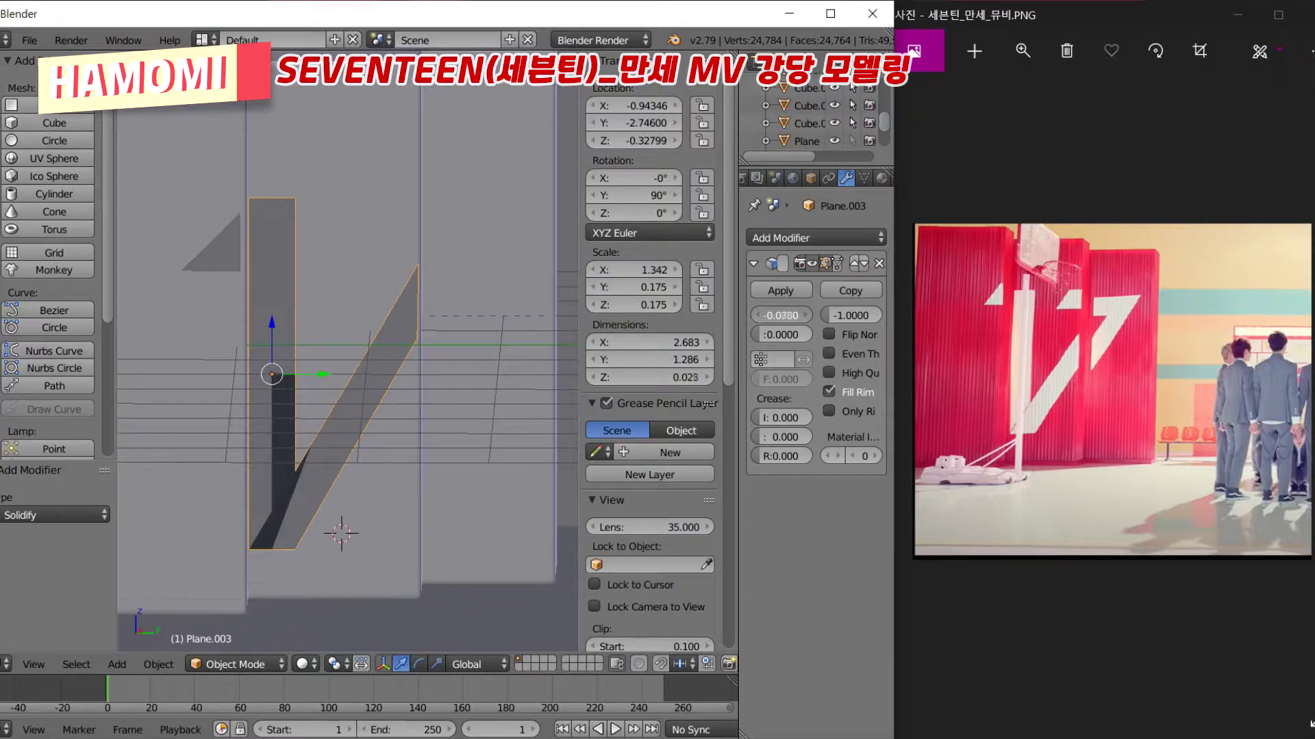
Undo the last change and circle-select the top triangle's vertices in front view
{"action": "scroll", "coordinate": [391, 451], "scroll_direction": "up", "scroll_amount": 3}
{"action": "key", "text": "ctrl+z"}
{"action": "key", "text": "ctrl+z"}
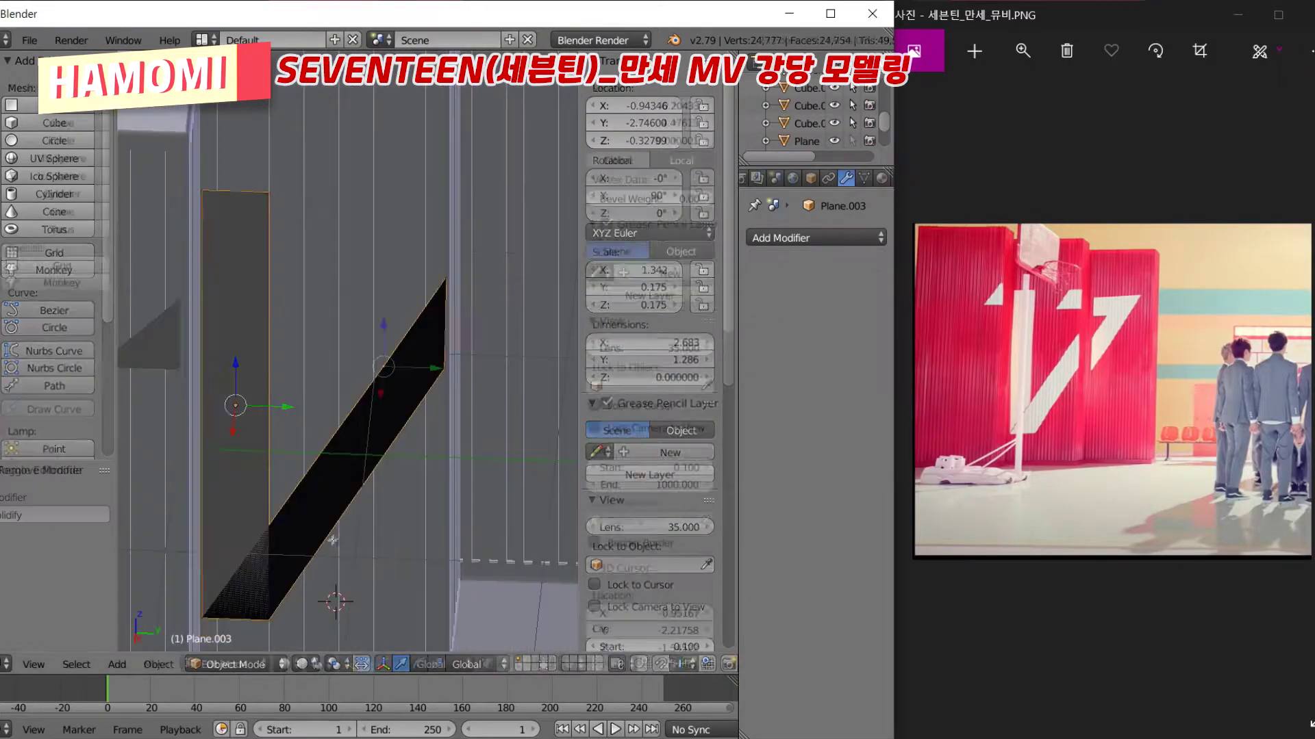
{"action": "key", "text": "c"}
{"action": "left_click_drag", "start_coordinate": [443, 373], "coordinate": [454, 291]}
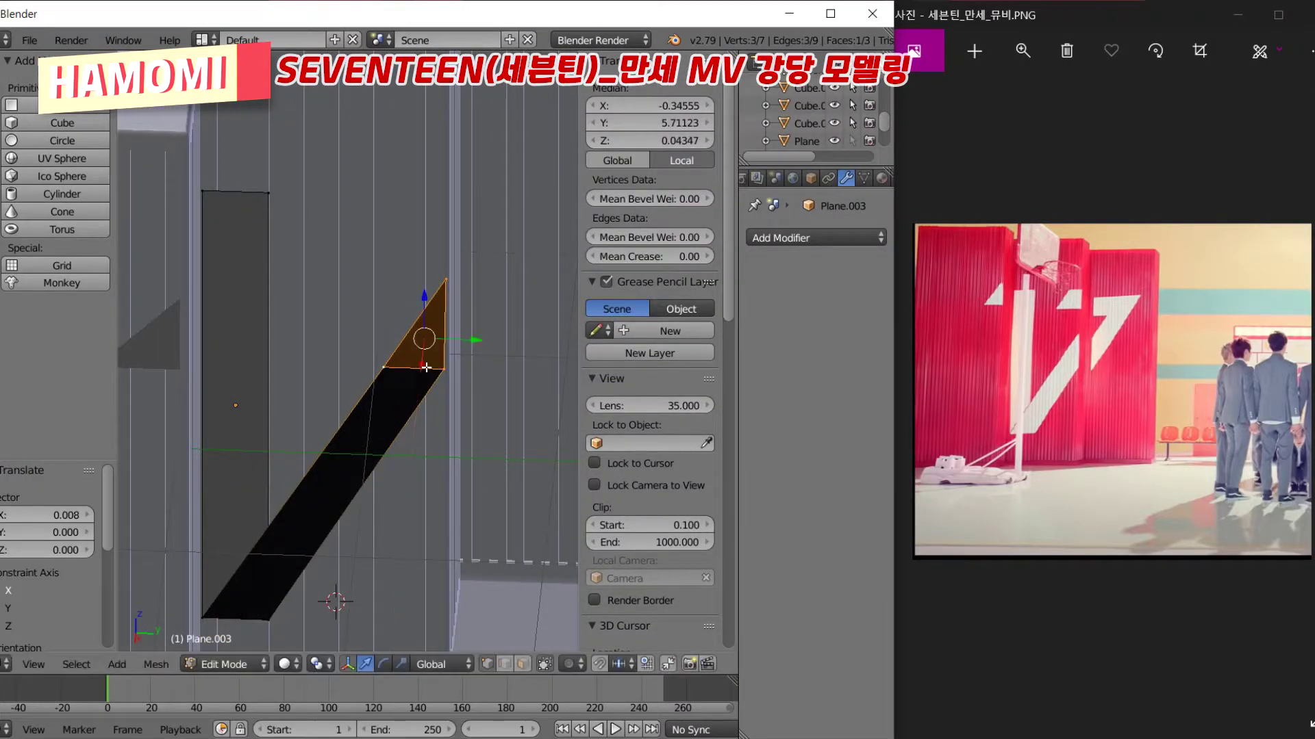
{"action": "key", "text": "KP_1"}
{"action": "middle_click_drag", "start_coordinate": [523, 261], "coordinate": [480, 308]}
{"action": "key", "text": "Tab"}
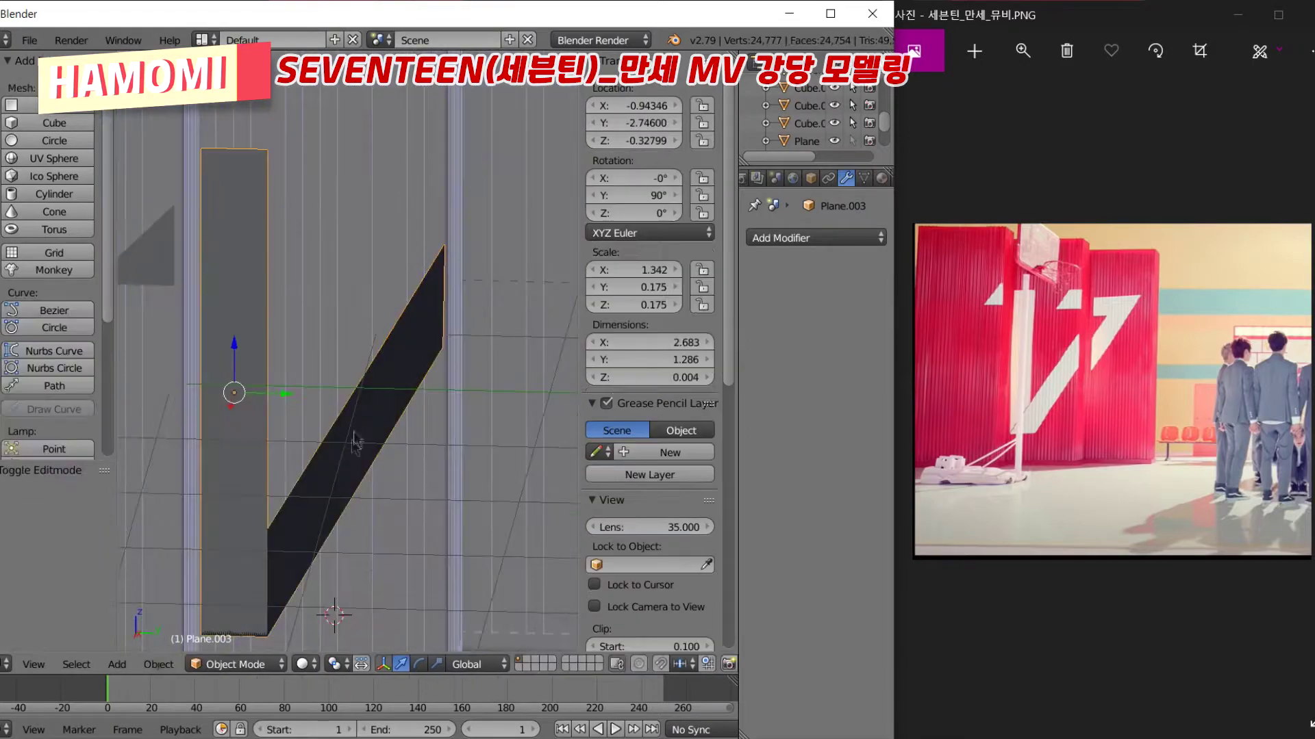
{"action": "left_click", "coordinate": [815, 238]}
{"action": "key", "text": "Escape"}
Move the selected vertices down to shorten the stroke's upper tip
{"action": "key", "text": "Tab"}
{"action": "mouse_move", "coordinate": [404, 352]}
{"action": "middle_mouse_down"}
{"action": "mouse_move", "coordinate": [404, 391]}
{"action": "mouse_move", "coordinate": [383, 356]}
{"action": "middle_mouse_up"}
{"action": "key", "text": "g"}
{"action": "left_click", "coordinate": [406, 391]}
{"action": "key", "text": "Tab"}
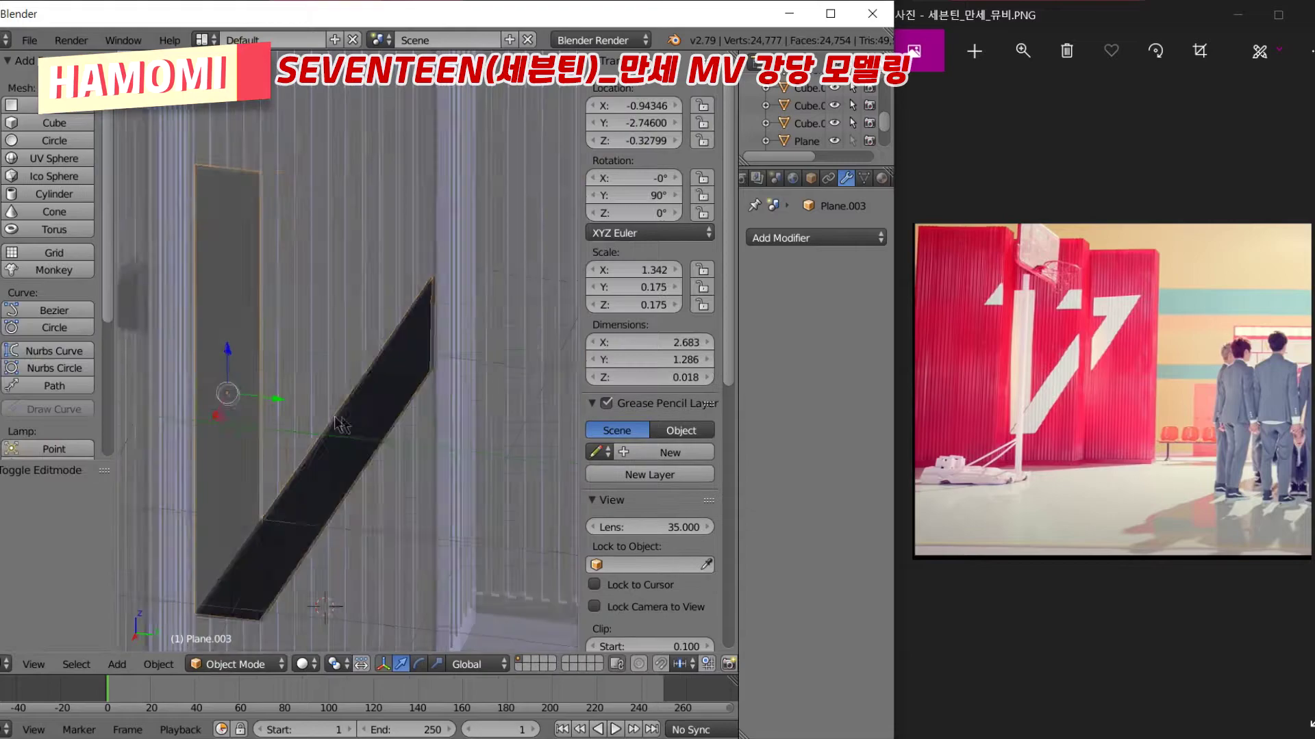
Add Solidify with thickness -0.1310 and even thickness, then delete it and re-enter Edit Mode
{"action": "left_click", "coordinate": [814, 237]}
{"action": "left_click", "coordinate": [541, 471]}
{"action": "left_click_drag", "start_coordinate": [780, 315], "coordinate": [788, 315]}
{"action": "left_click", "coordinate": [828, 354]}
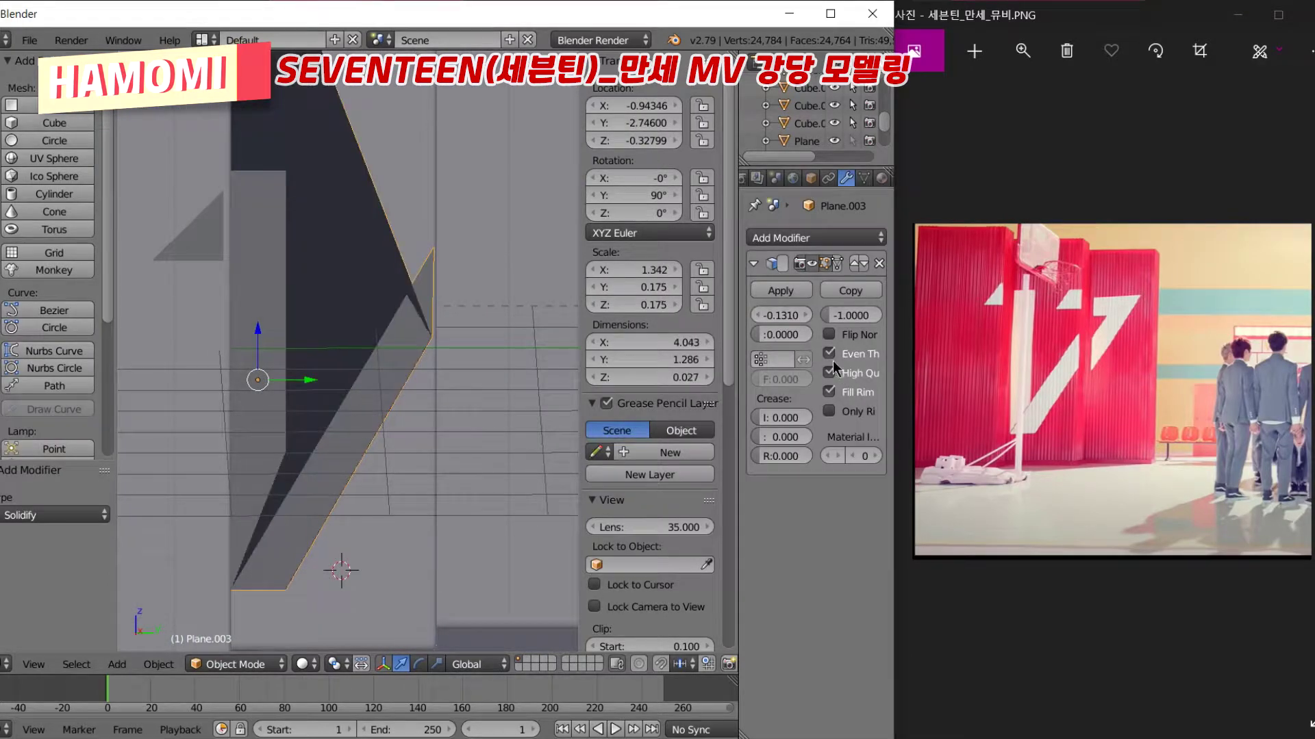
{"action": "left_click", "coordinate": [879, 263]}
{"action": "middle_click_drag", "start_coordinate": [410, 411], "coordinate": [372, 471]}
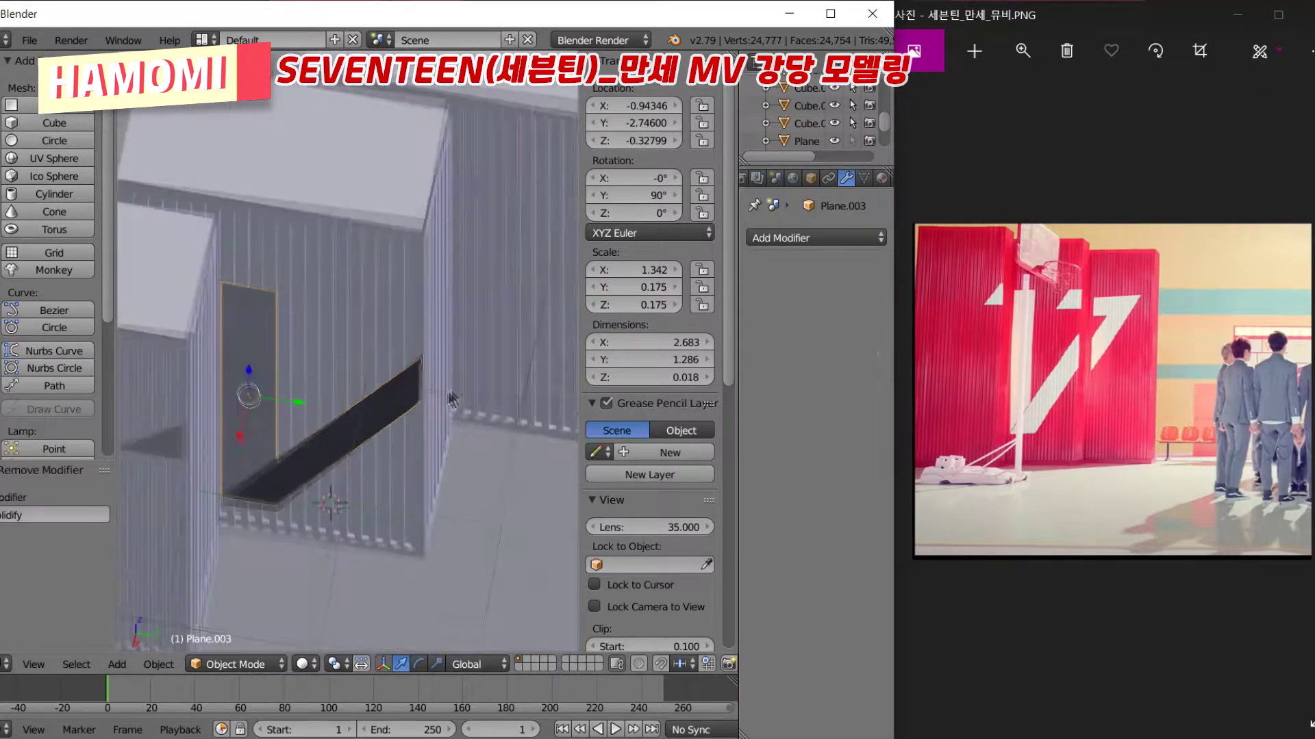
{"action": "key", "text": "Tab"}
{"action": "key", "text": "Tab"}
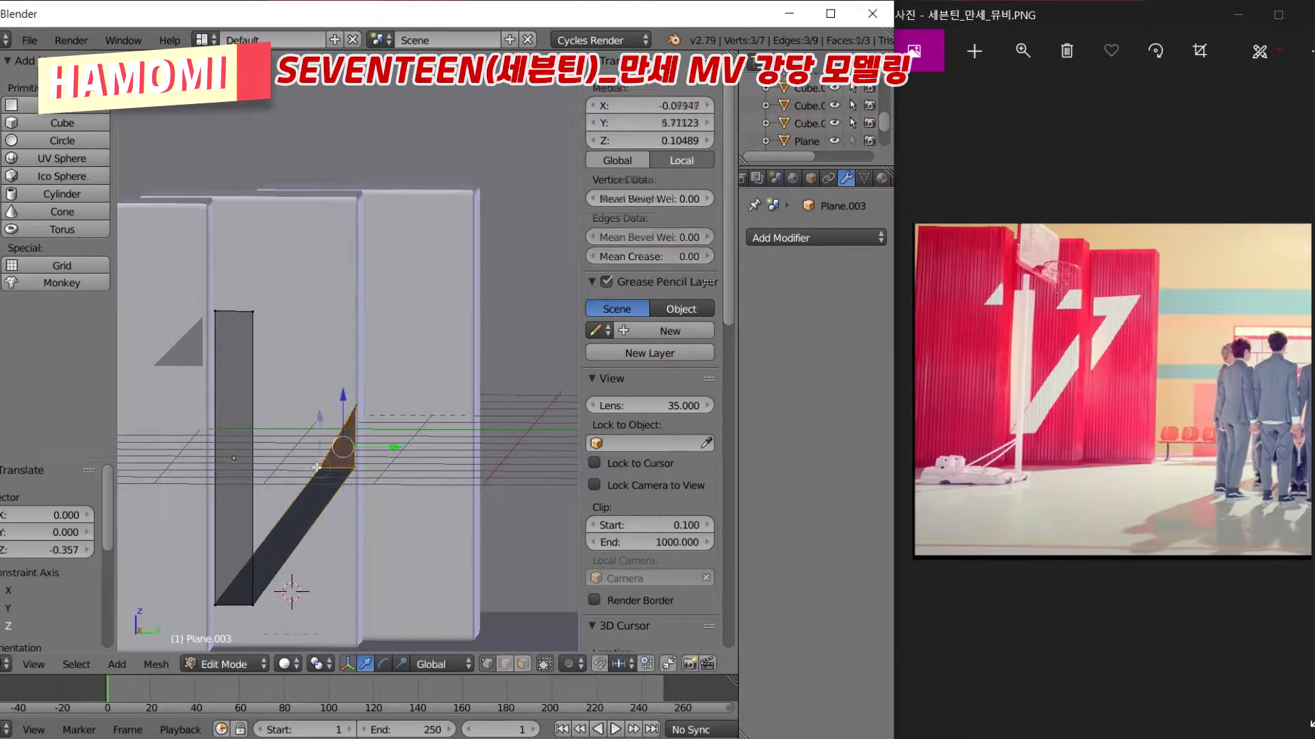
Move the stroke's top part, checking its placement in front and side ortho views
{"action": "scroll", "coordinate": [423, 320], "scroll_direction": "up", "scroll_amount": 1}
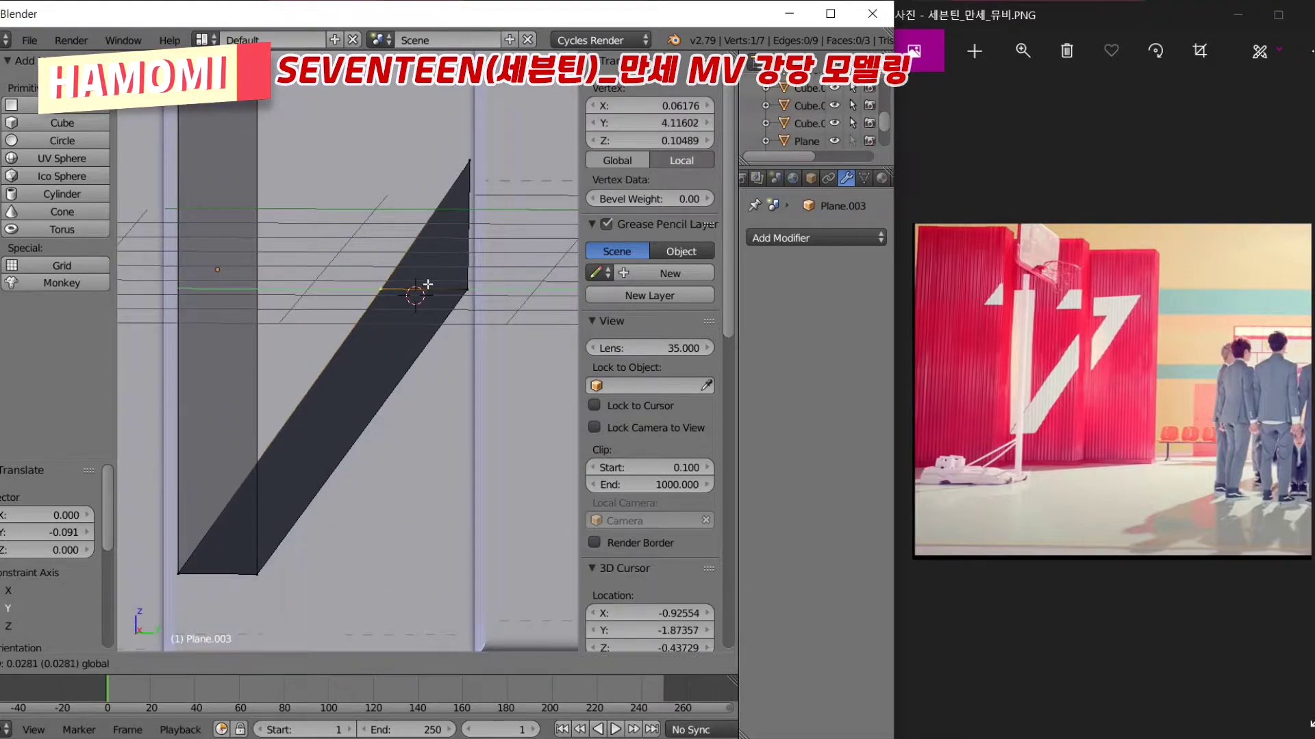
{"action": "left_click", "coordinate": [469, 248]}
{"action": "key", "text": "Tab"}
{"action": "key", "text": "Tab"}
{"action": "middle_click_drag", "start_coordinate": [469, 248], "coordinate": [426, 203]}
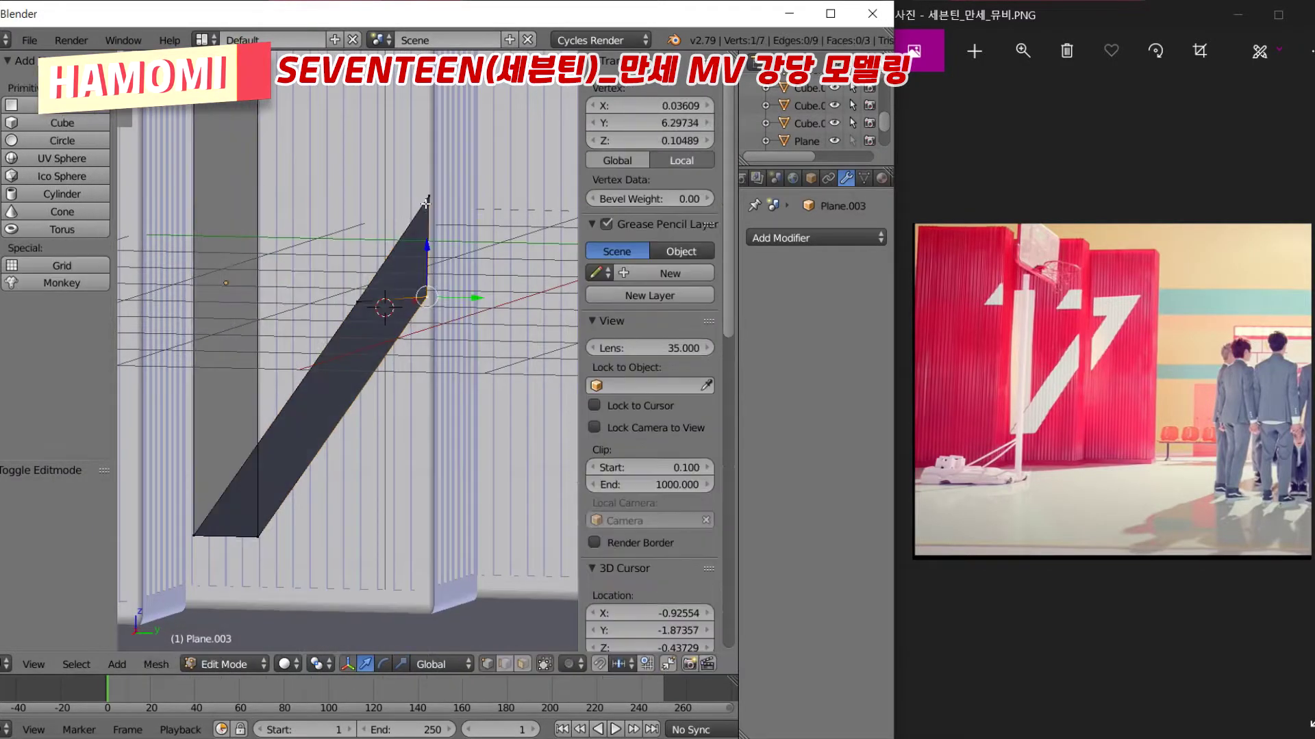
{"action": "left_click", "coordinate": [463, 194]}
{"action": "scroll", "coordinate": [417, 146], "scroll_direction": "up", "scroll_amount": 3}
{"action": "key", "text": "g"}
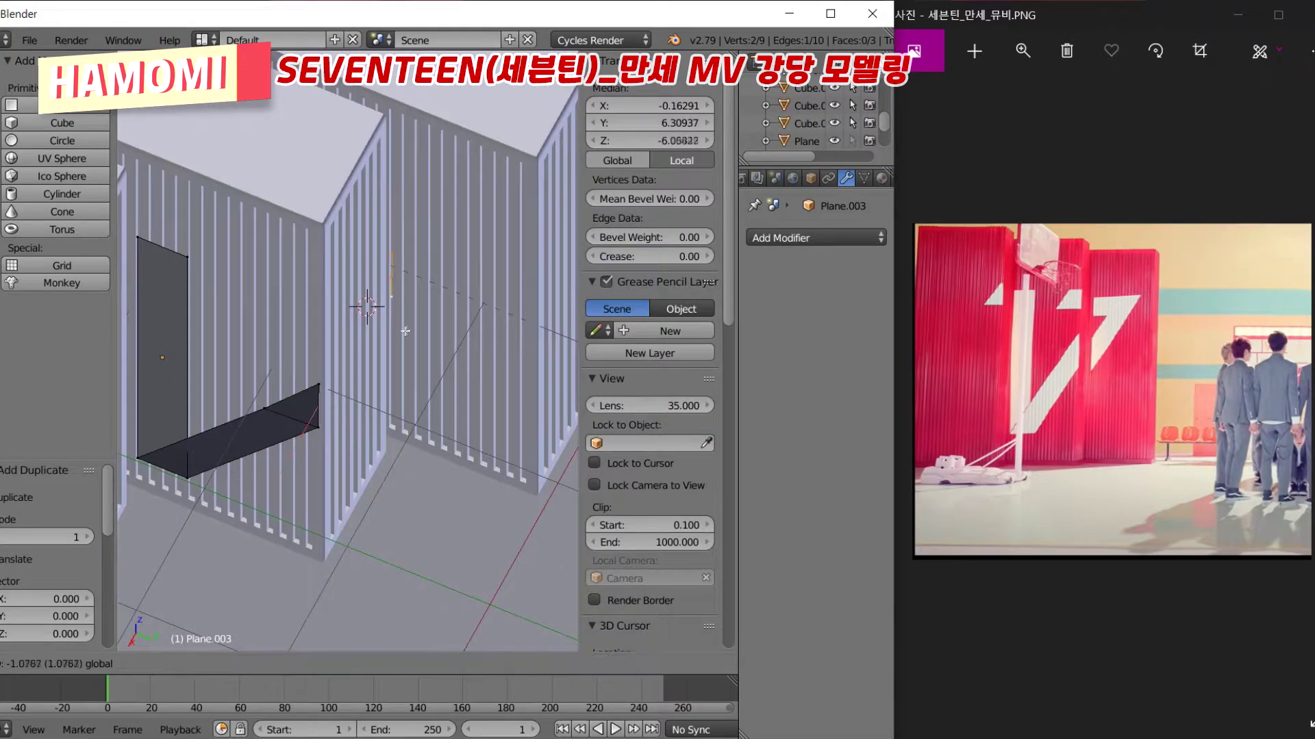
{"action": "left_click", "coordinate": [403, 326]}
{"action": "key", "text": "KP_1"}
{"action": "left_click", "coordinate": [306, 337]}
{"action": "key", "text": "KP_3"}
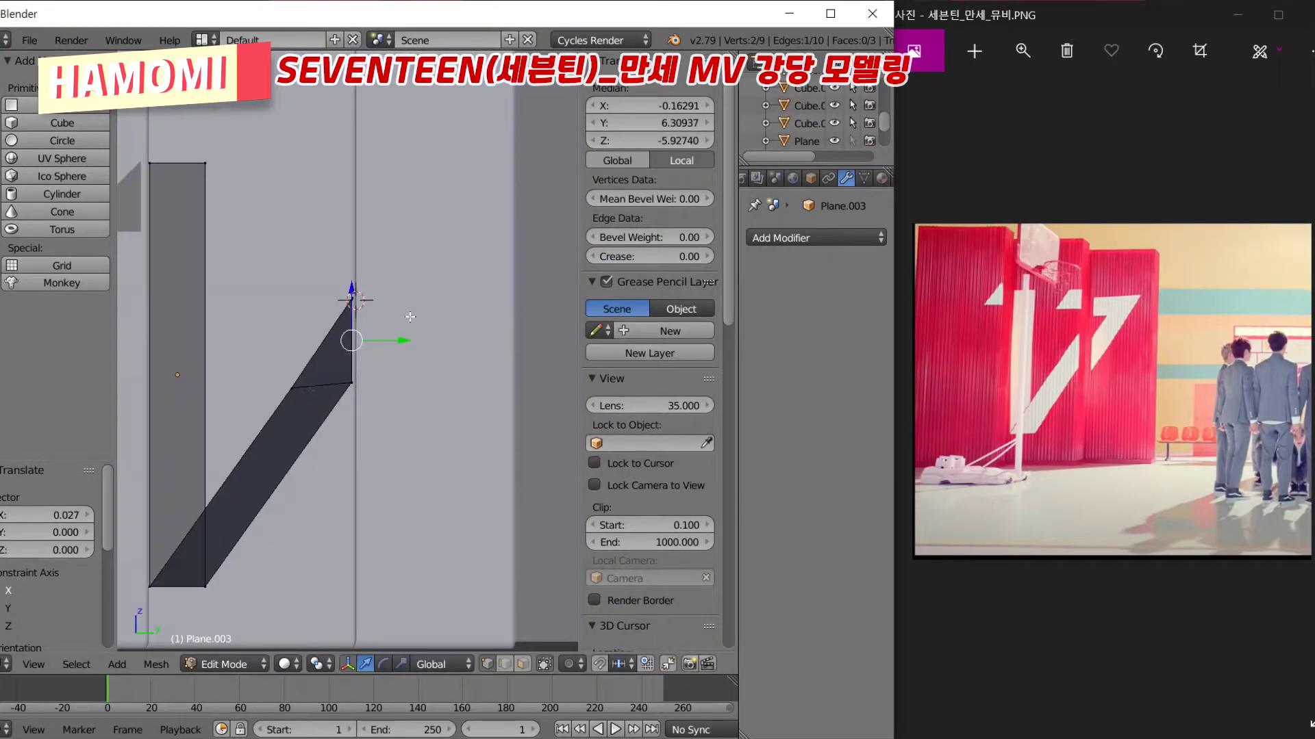
{"action": "left_click", "coordinate": [400, 332]}
{"action": "scroll", "coordinate": [400, 332], "scroll_direction": "down", "scroll_amount": 2}
{"action": "middle_click_drag", "start_coordinate": [401, 332], "coordinate": [411, 329]}
Extrude a new section from the stroke's top edge and select its top corner vertex
{"action": "key", "text": "KP_3"}
{"action": "key", "text": "e"}
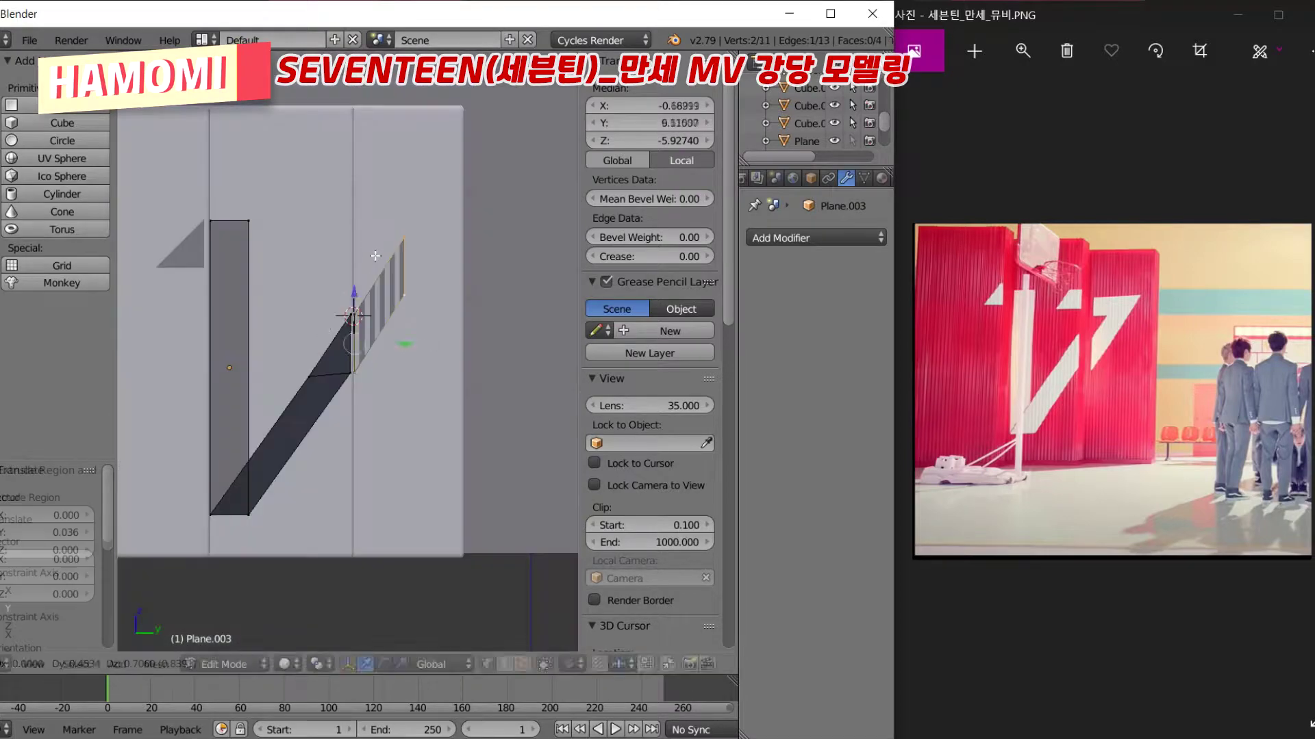
{"action": "left_click", "coordinate": [425, 335]}
{"action": "left_click", "coordinate": [403, 235]}
{"action": "key", "text": "KP_1"}
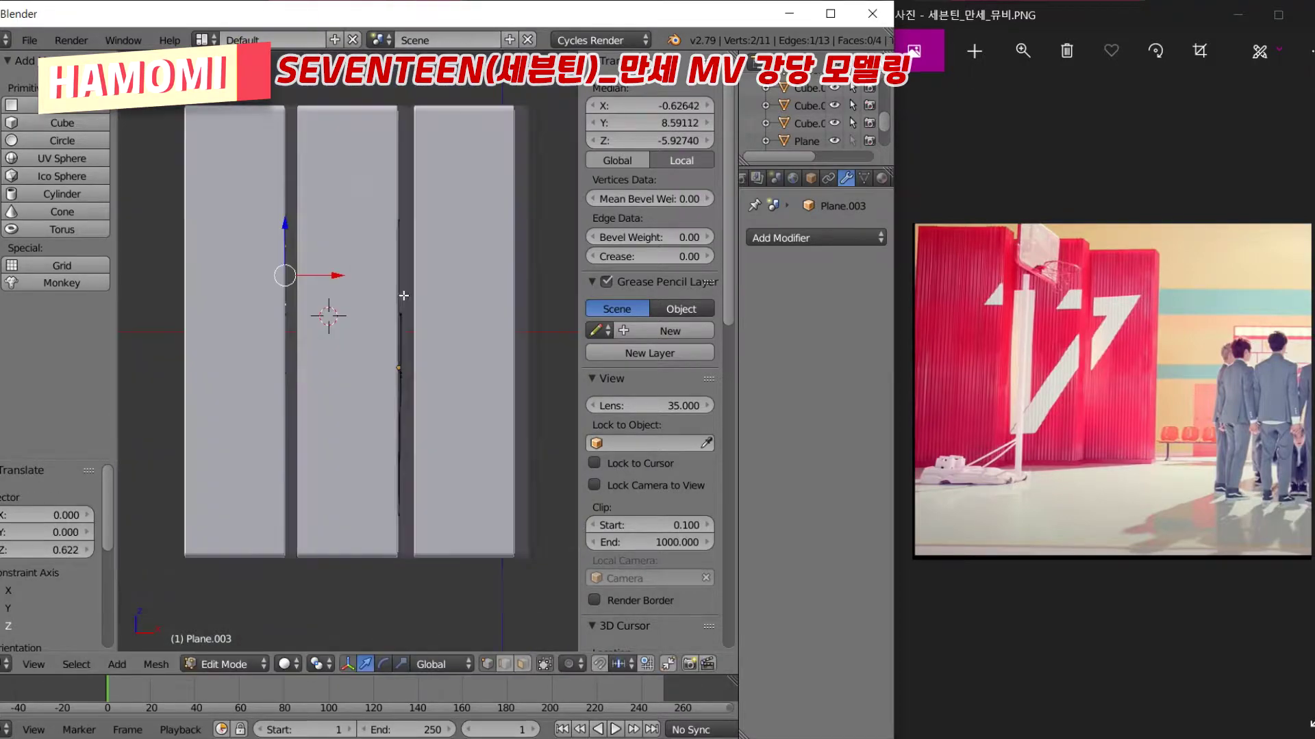
{"action": "key", "text": "g"}
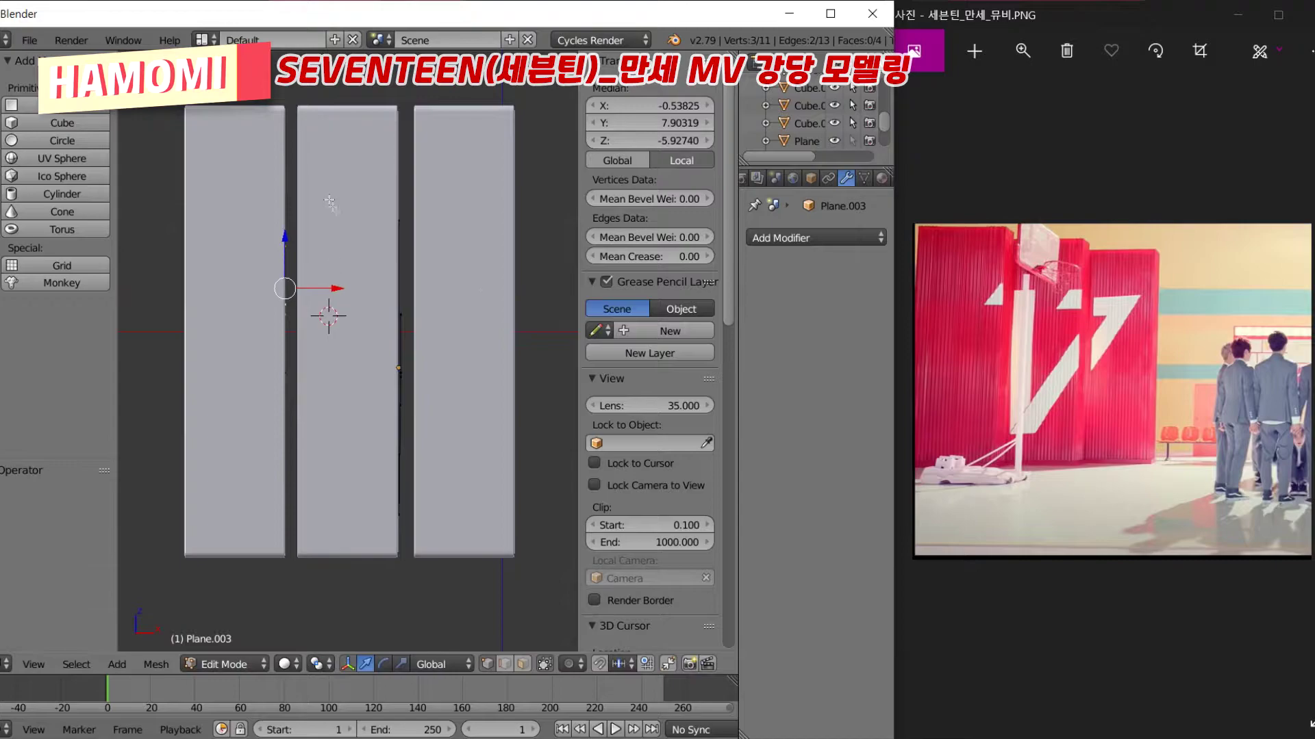
{"action": "key", "text": "z"}
{"action": "right_click", "coordinate": [338, 306], "text": "shift"}
{"action": "key", "text": "z"}
{"action": "left_click", "coordinate": [342, 296]}
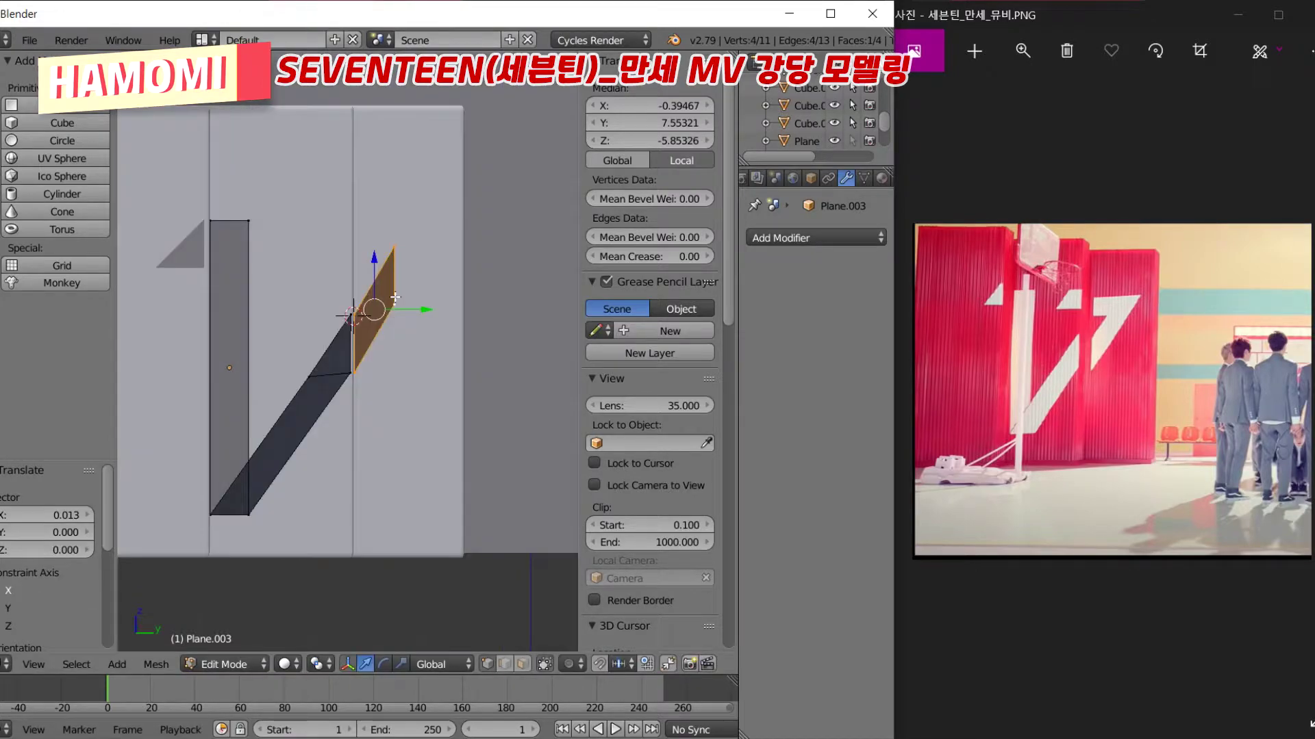
{"action": "mouse_move", "coordinate": [342, 295]}
{"action": "middle_mouse_down"}
{"action": "mouse_move", "coordinate": [404, 315]}
{"action": "mouse_move", "coordinate": [446, 372]}
{"action": "middle_mouse_up"}
{"action": "right_click", "coordinate": [409, 313]}
{"action": "left_click", "coordinate": [409, 314]}
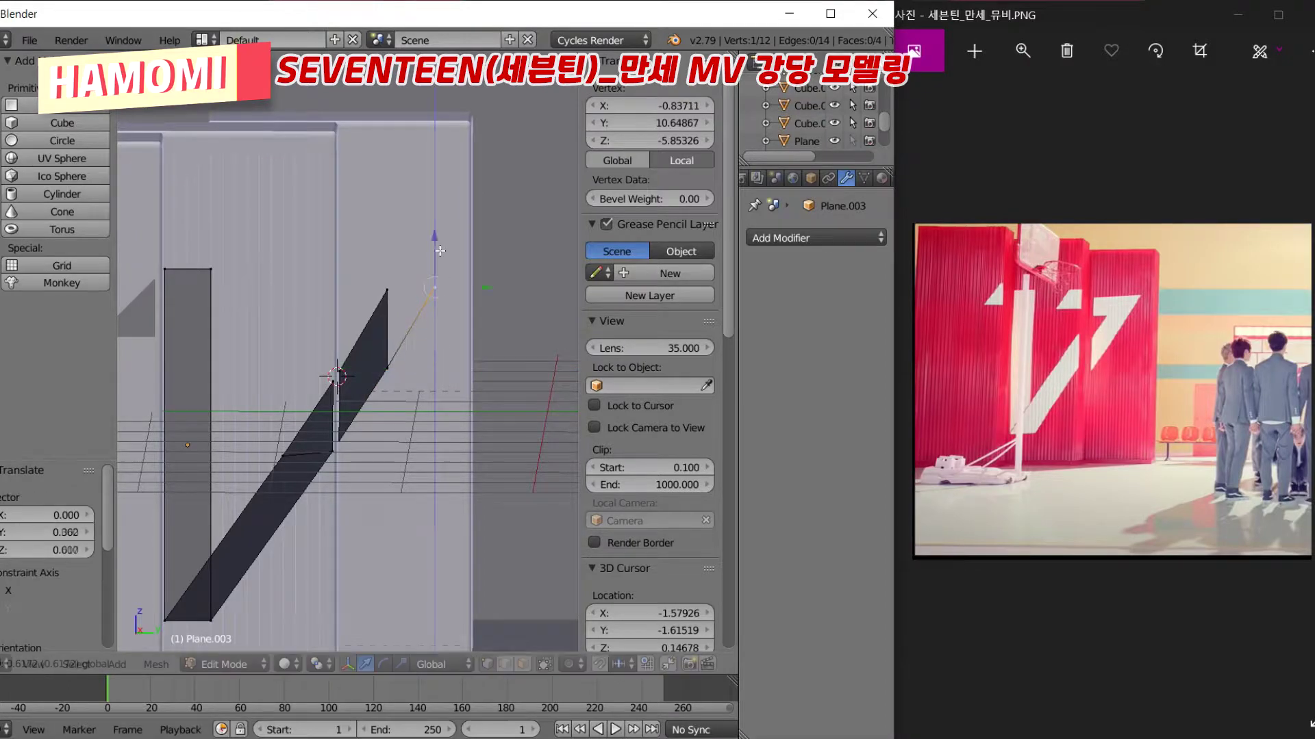
Fill a face on the stroke's top and loop-cut across the upper stroke
{"action": "left_click", "coordinate": [439, 250]}
{"action": "middle_click_drag", "start_coordinate": [440, 250], "coordinate": [452, 233]}
{"action": "key", "text": "f"}
{"action": "left_click", "coordinate": [490, 196]}
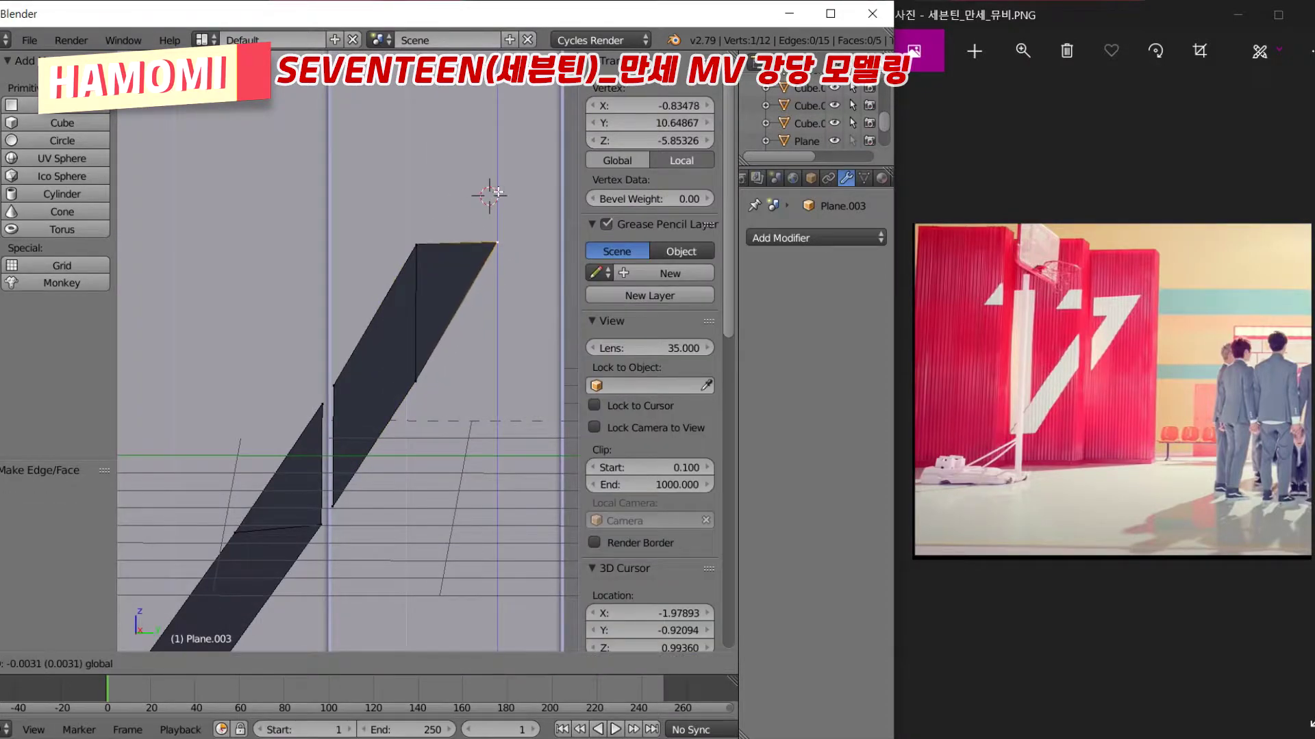
{"action": "left_click", "coordinate": [498, 193]}
{"action": "scroll", "coordinate": [498, 194], "scroll_direction": "up", "scroll_amount": 2}
{"action": "key", "text": "ctrl+r"}
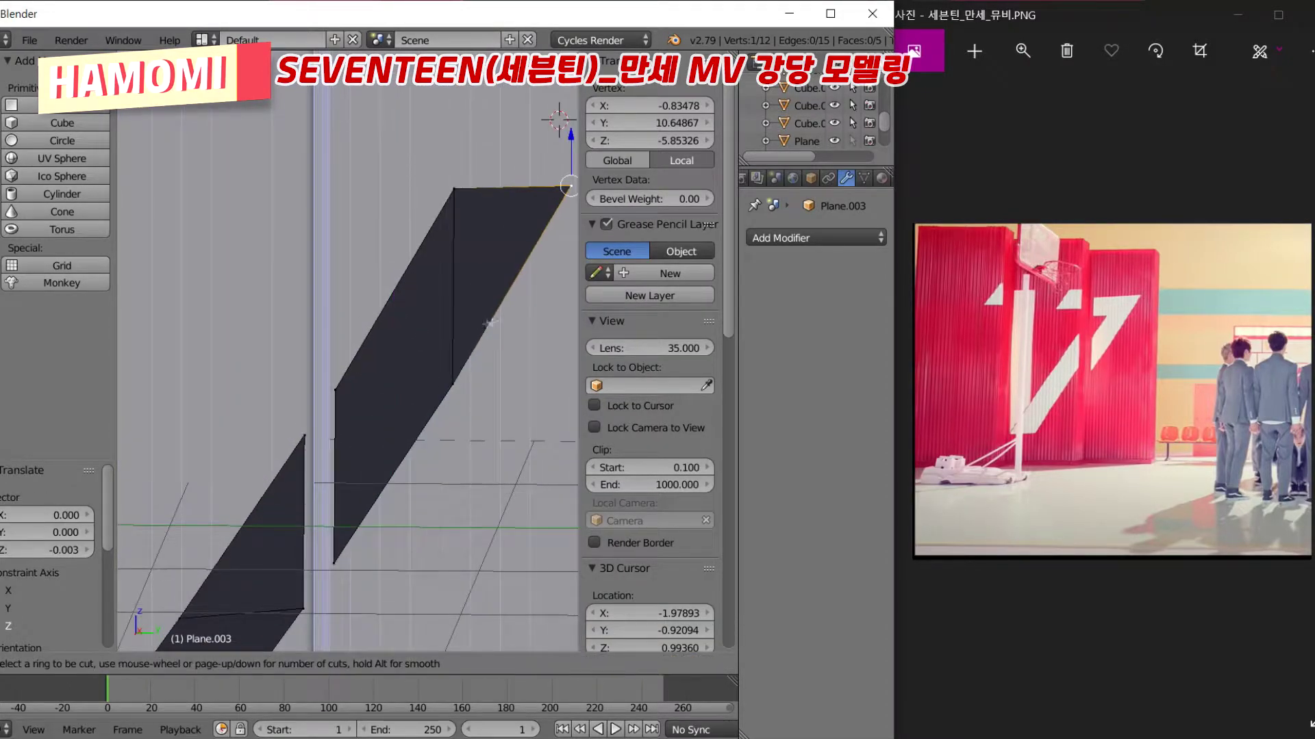
{"action": "scroll", "coordinate": [493, 326], "scroll_direction": "down", "scroll_amount": 1}
{"action": "key", "text": "g"}
{"action": "key", "text": "y"}
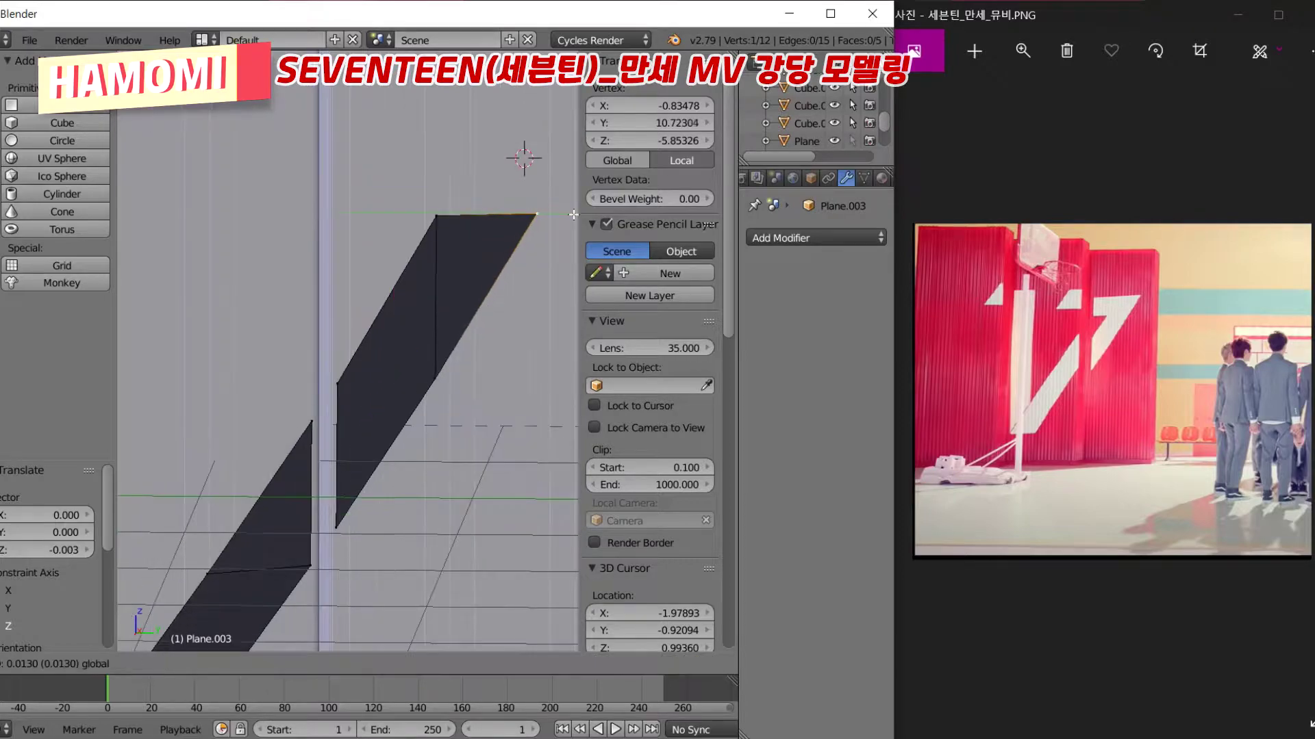
{"action": "key", "text": "ctrl+r"}
{"action": "left_click", "coordinate": [408, 347]}
{"action": "left_click", "coordinate": [469, 367]}
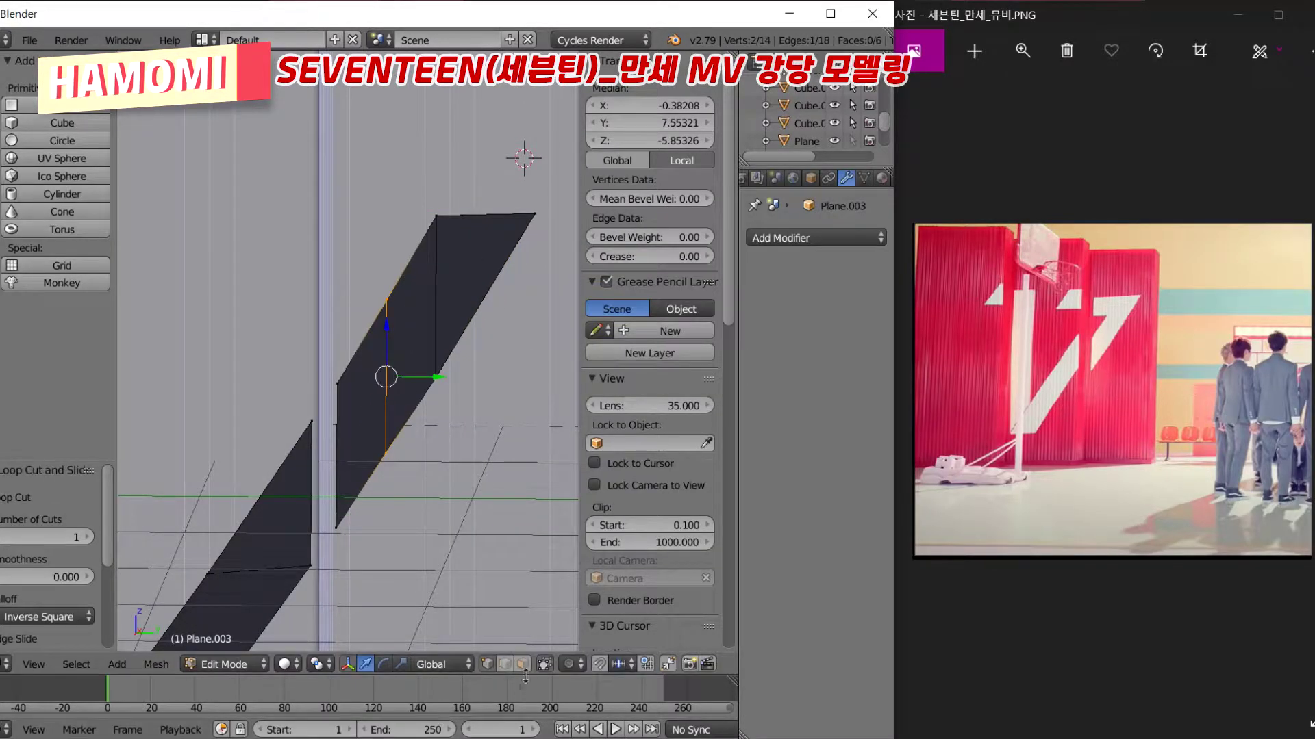
Extrude the left vertex along Y, fill the top-left gap, and select the new square face
{"action": "key", "text": "Caps_Lock"}
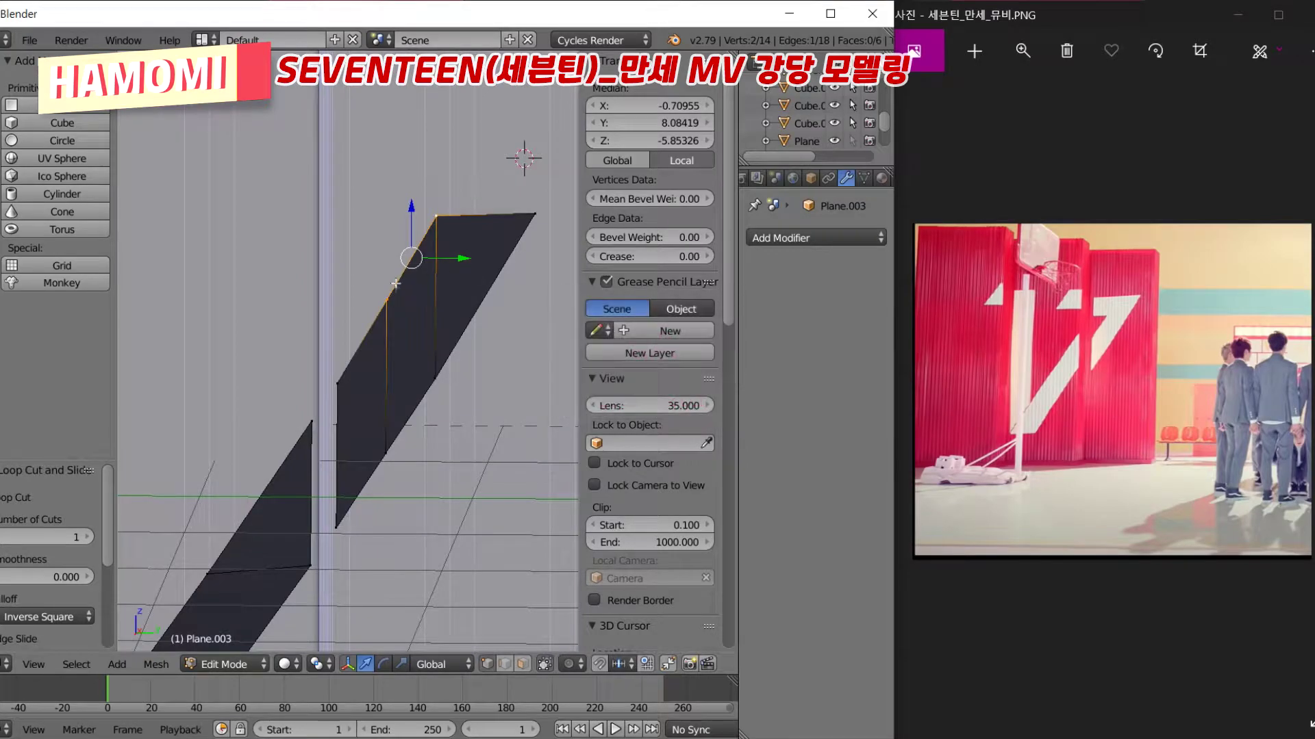
{"action": "right_click", "coordinate": [445, 226]}
{"action": "key", "text": "e"}
{"action": "key", "text": "y"}
{"action": "left_click", "coordinate": [401, 139]}
{"action": "middle_click_drag", "start_coordinate": [401, 139], "coordinate": [393, 157], "text": "shift"}
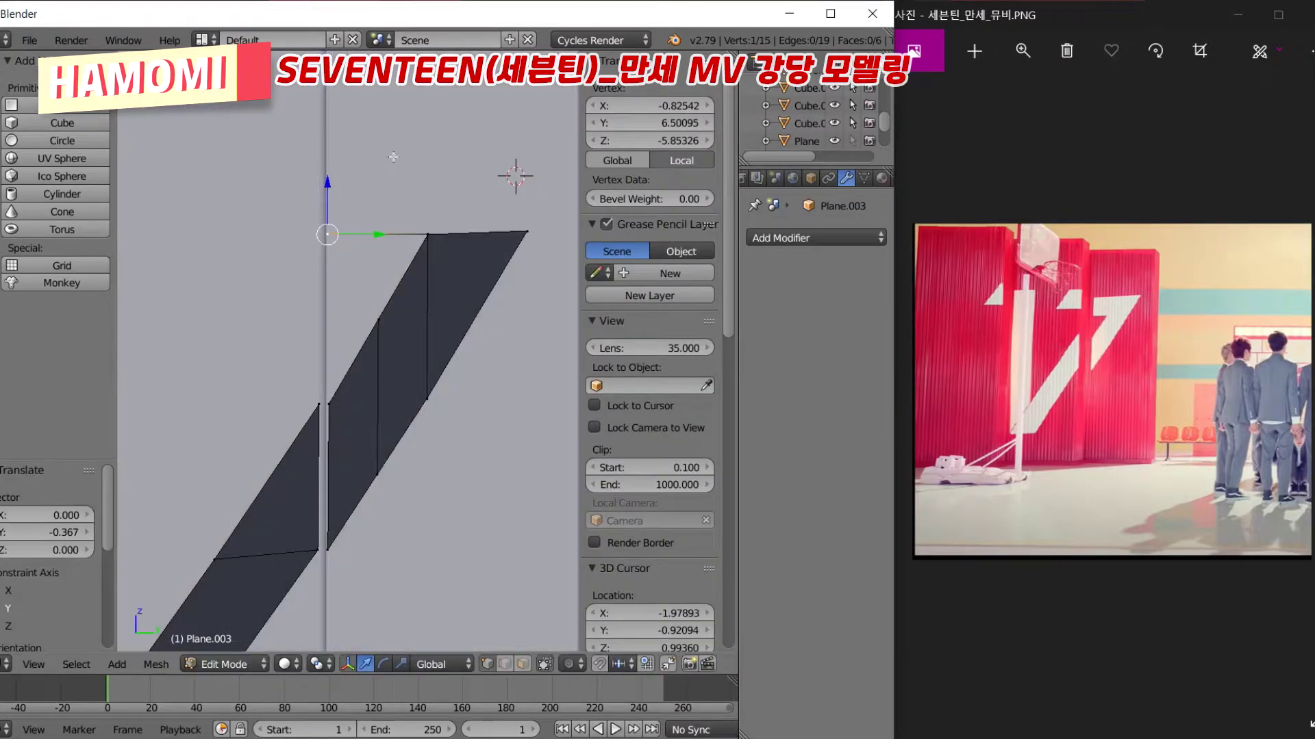
{"action": "left_click", "coordinate": [335, 276]}
{"action": "key", "text": "f"}
{"action": "key", "text": "Tab"}
{"action": "key", "text": "Tab"}
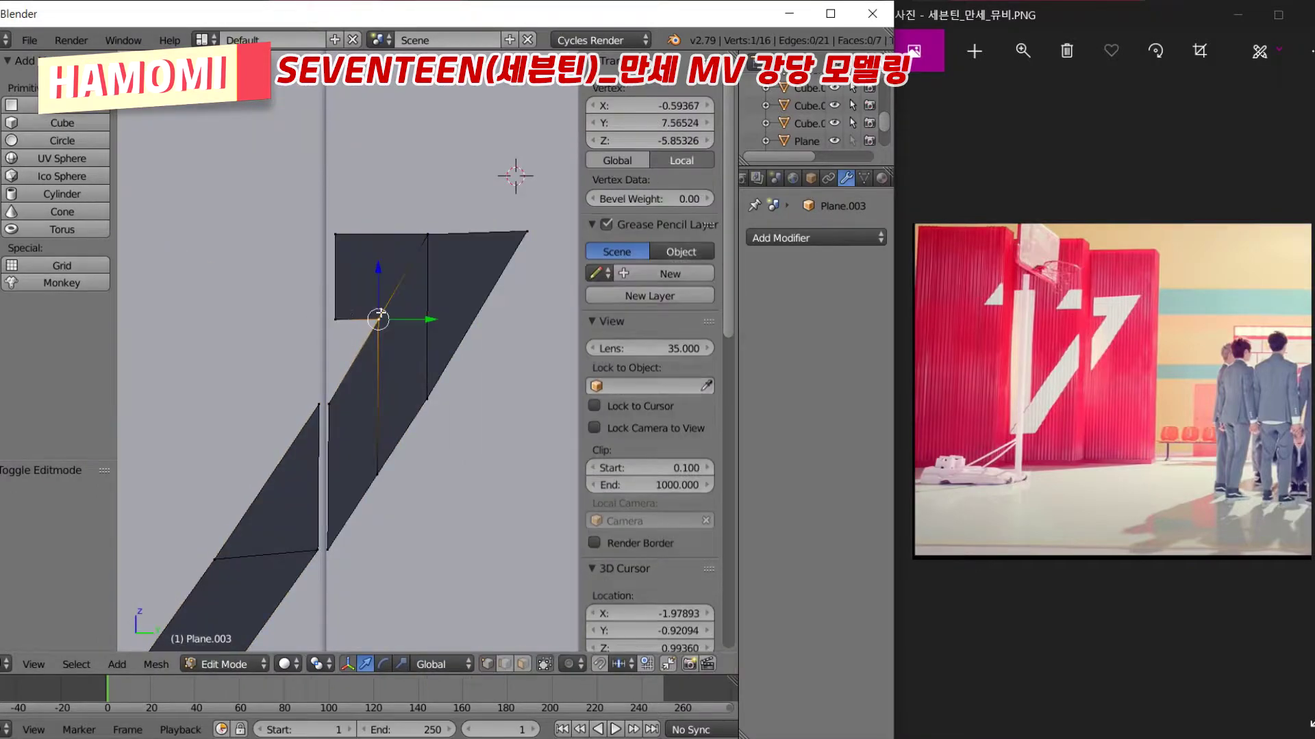
{"action": "right_click", "coordinate": [416, 237]}
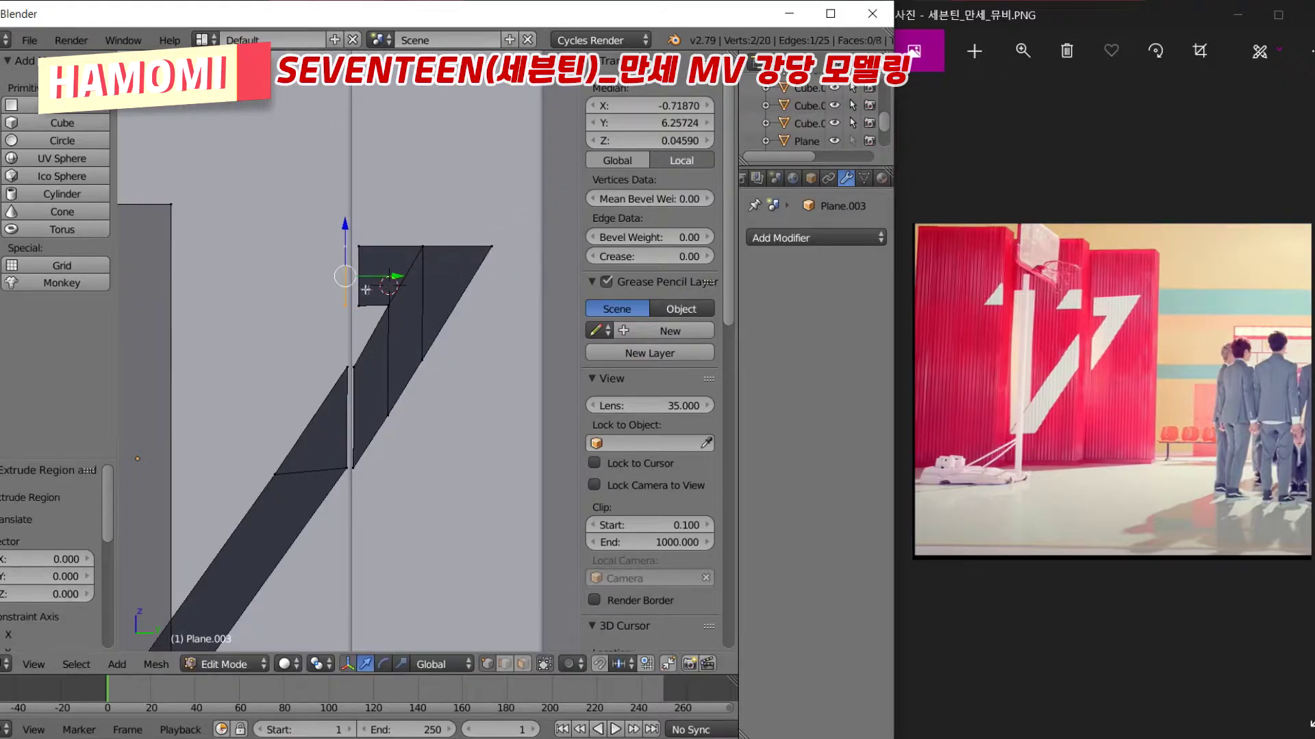
Extend the top bar's square further left and exit Edit Mode
{"action": "left_click", "coordinate": [342, 279]}
{"action": "right_click", "coordinate": [290, 305]}
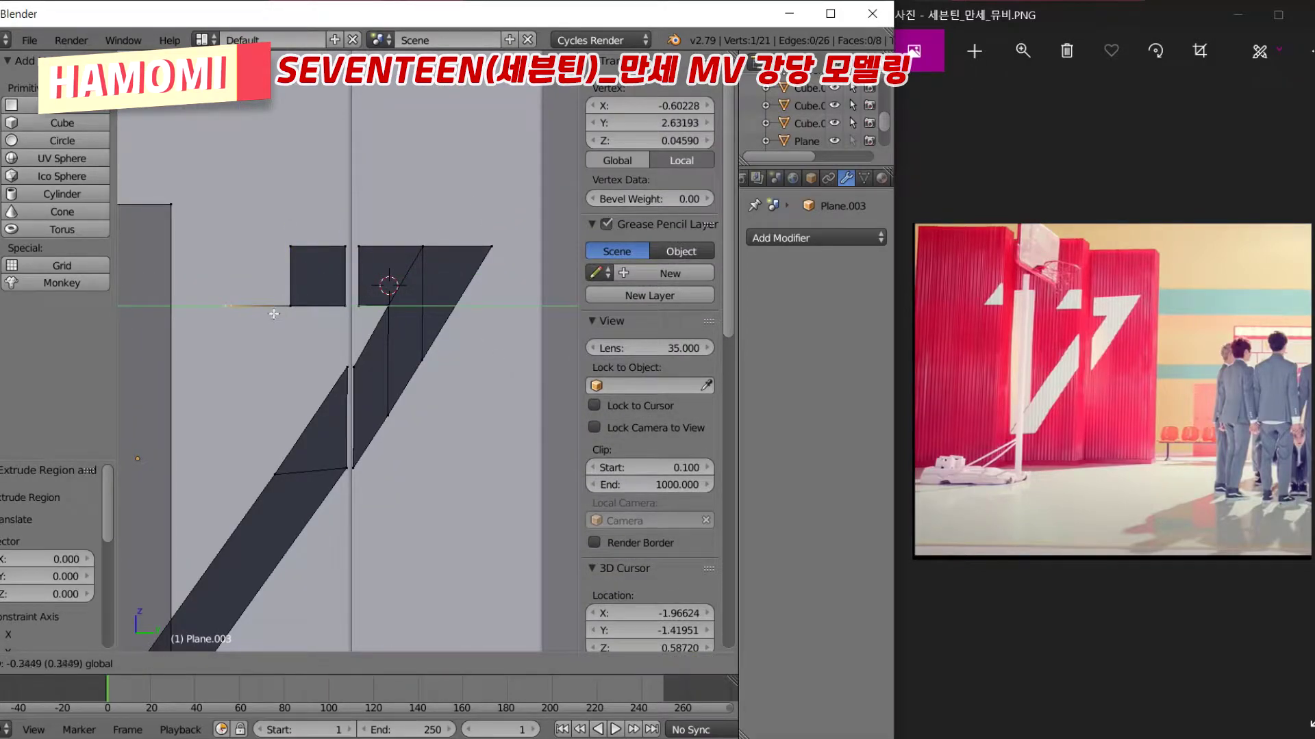
{"action": "left_click", "coordinate": [274, 314]}
{"action": "key", "text": "Tab"}
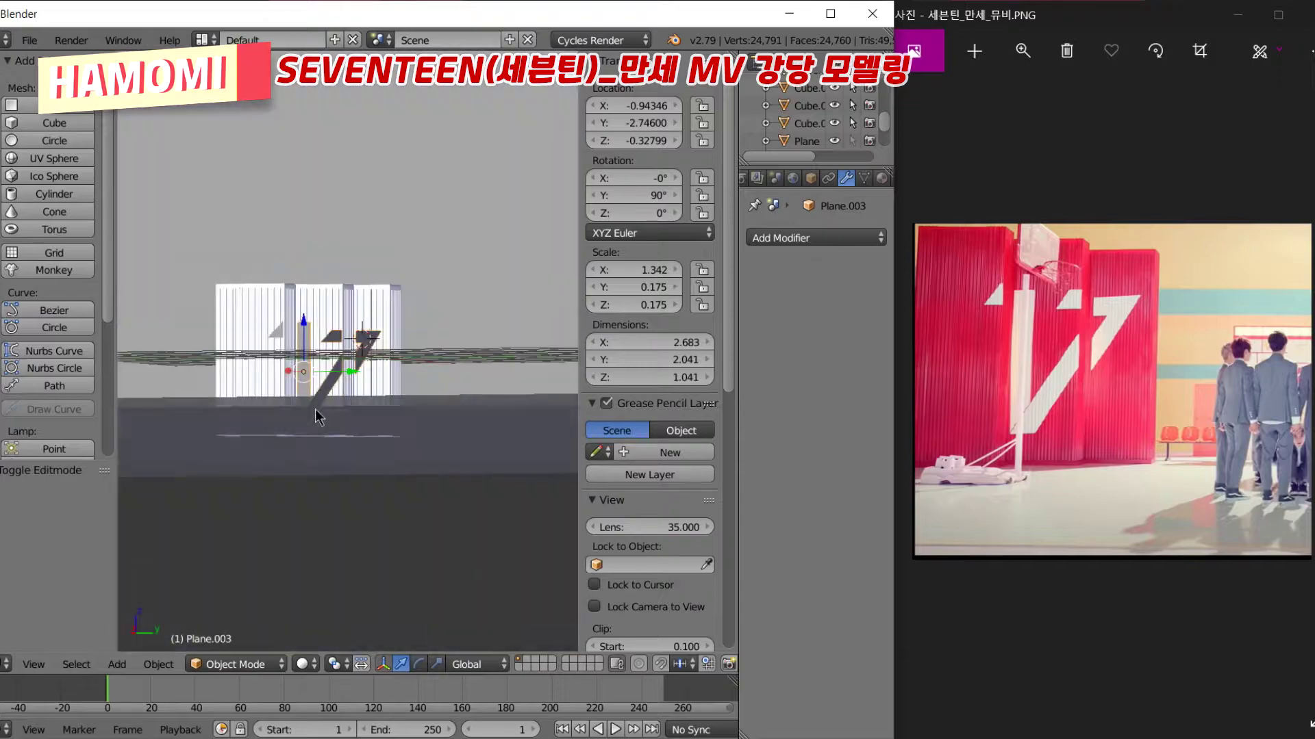
Orbit to an angled view of the 7 shape and show the import formats list
{"action": "mouse_move", "coordinate": [315, 417]}
{"action": "middle_mouse_down"}
{"action": "mouse_move", "coordinate": [514, 449]}
{"action": "mouse_move", "coordinate": [449, 437]}
{"action": "middle_mouse_up"}
{"action": "scroll", "coordinate": [449, 438], "scroll_direction": "up", "scroll_amount": 2}
{"action": "scroll", "coordinate": [350, 380], "scroll_direction": "up", "scroll_amount": 2}
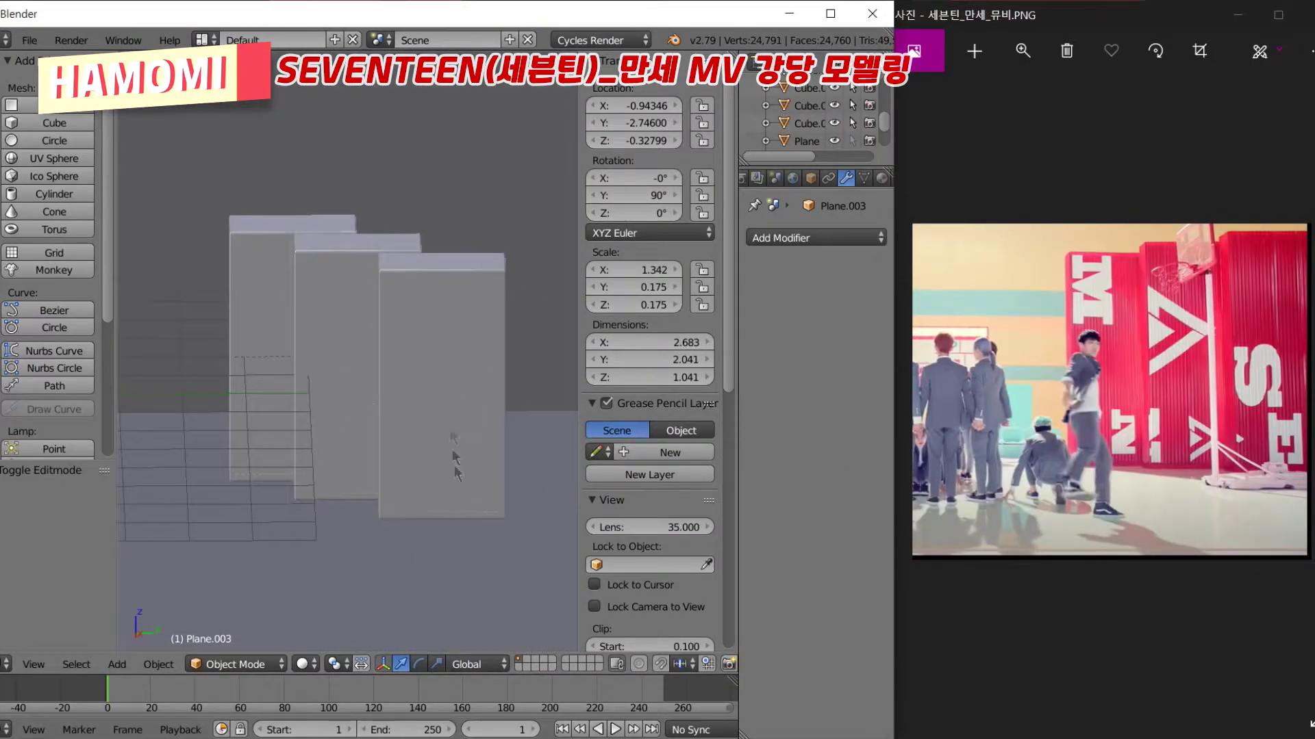
{"action": "left_click", "coordinate": [29, 40]}
{"action": "mouse_move", "coordinate": [103, 377]}
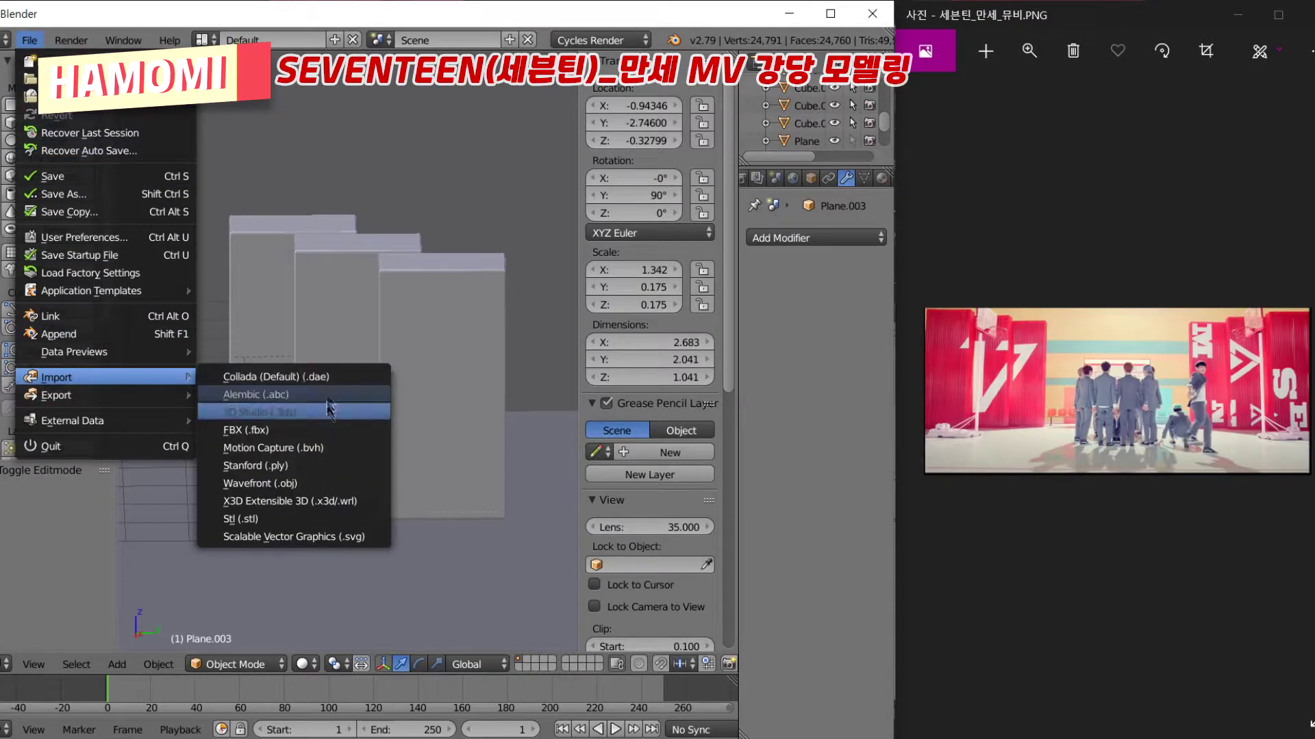
Import msen.3ds as a 3D Studio file and view the letters on the grid
{"action": "left_click", "coordinate": [329, 408]}
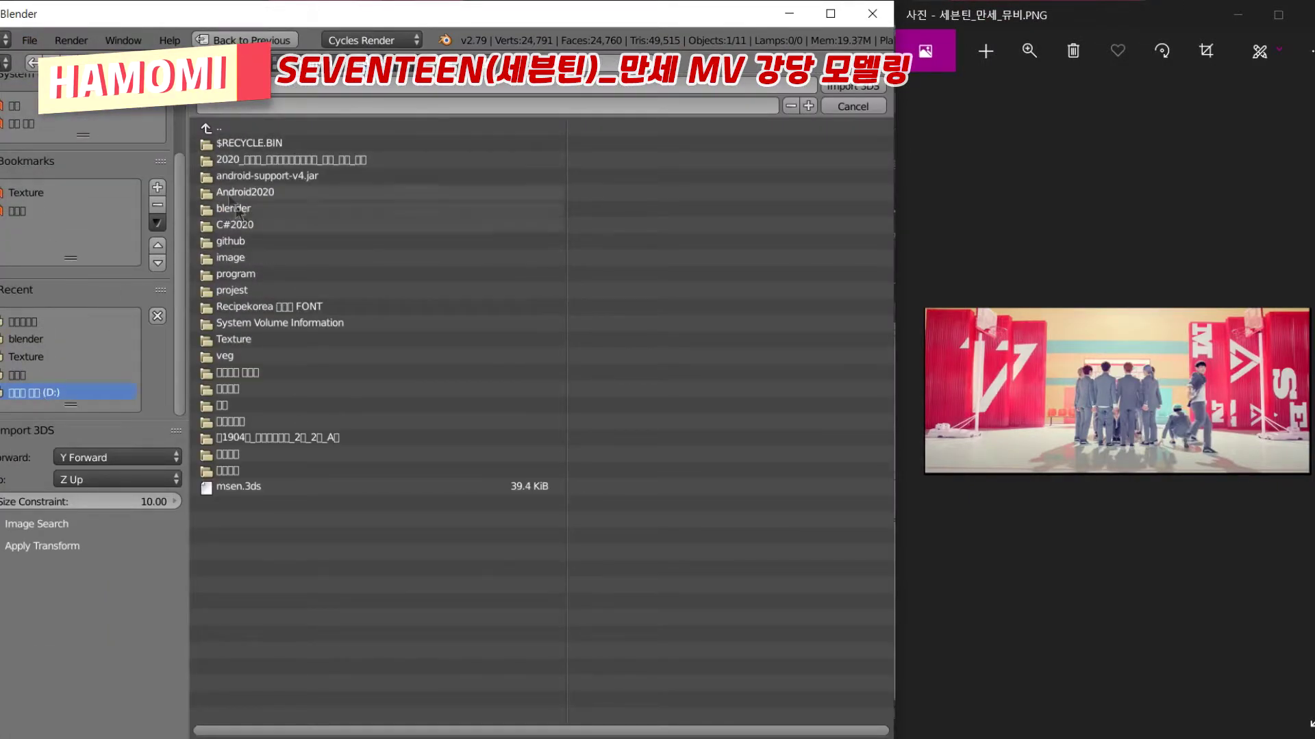
{"action": "double_click", "coordinate": [239, 486]}
{"action": "mouse_move", "coordinate": [342, 411]}
{"action": "middle_mouse_down"}
{"action": "mouse_move", "coordinate": [239, 515]}
{"action": "mouse_move", "coordinate": [217, 590]}
{"action": "middle_mouse_up"}
{"action": "scroll", "coordinate": [288, 473], "scroll_direction": "up", "scroll_amount": 2}
Rotate the imported letters 90° about Y so they stand upright, then inspect them
{"action": "key", "text": "r"}
{"action": "key", "text": "y"}
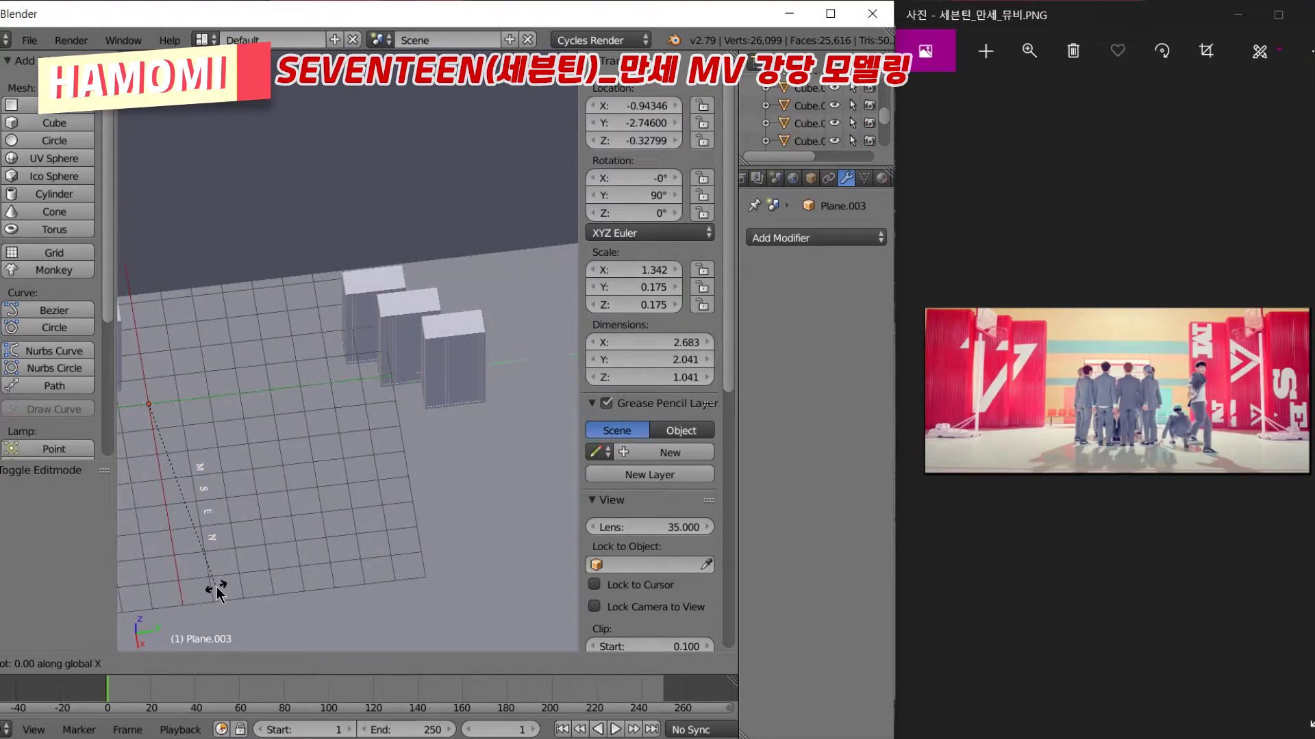
{"action": "type", "text": "90"}
{"action": "key", "text": "Return"}
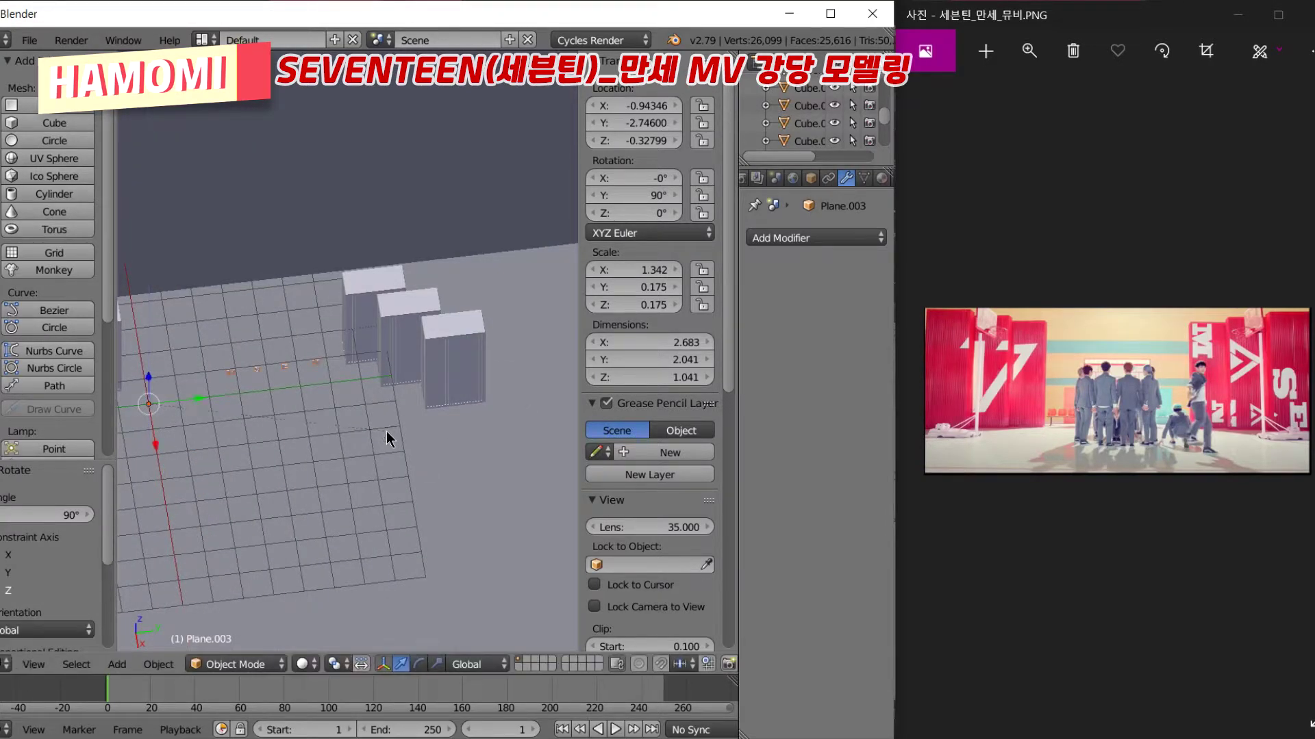
{"action": "mouse_move", "coordinate": [386, 432]}
{"action": "middle_mouse_down"}
{"action": "mouse_move", "coordinate": [317, 342]}
{"action": "mouse_move", "coordinate": [378, 473]}
{"action": "mouse_move", "coordinate": [344, 440]}
{"action": "mouse_move", "coordinate": [322, 328]}
{"action": "mouse_move", "coordinate": [285, 384]}
{"action": "mouse_move", "coordinate": [479, 397]}
{"action": "middle_mouse_up"}
{"action": "key", "text": "Tab"}
{"action": "key", "text": "a"}
{"action": "key", "text": "Tab"}
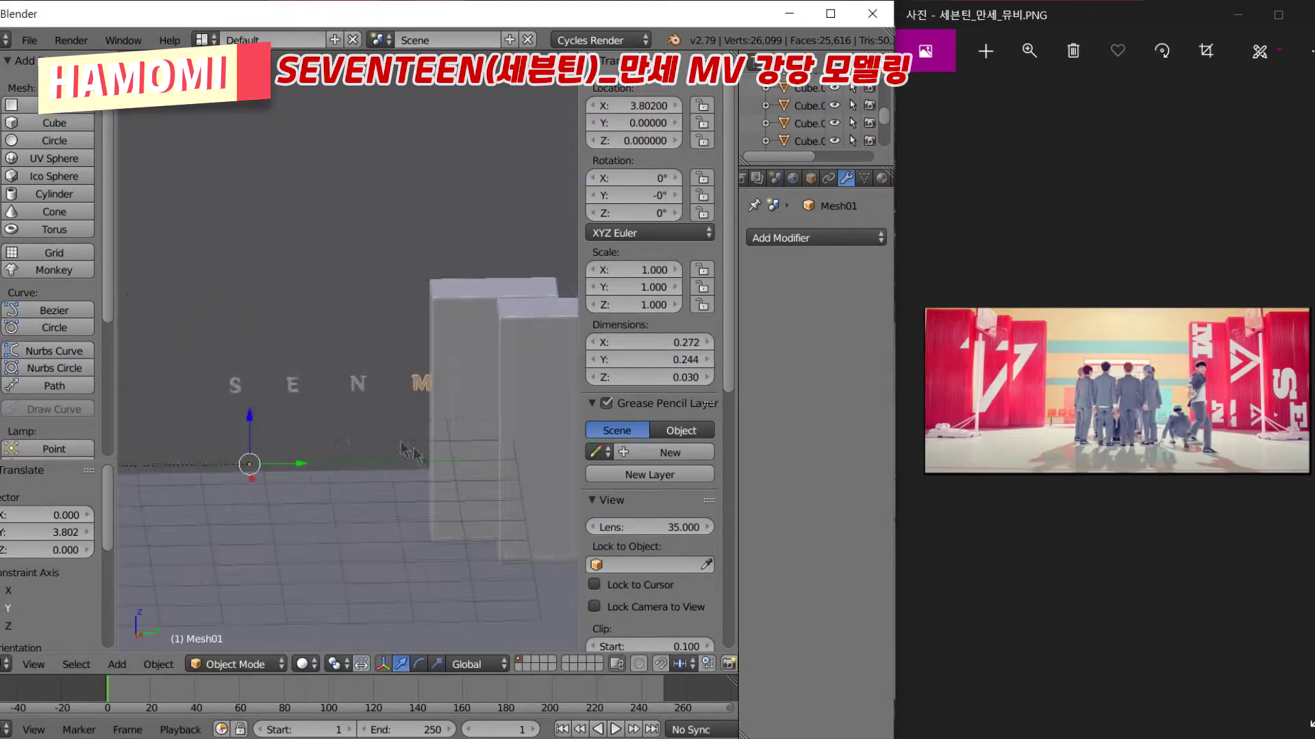
Select the M letter, rotate it -90° about X and shift it down along Z
{"action": "right_click", "coordinate": [492, 395]}
{"action": "key", "text": "Tab"}
{"action": "key", "text": "g"}
{"action": "key", "text": "Tab"}
{"action": "middle_click_drag", "start_coordinate": [356, 438], "coordinate": [386, 491]}
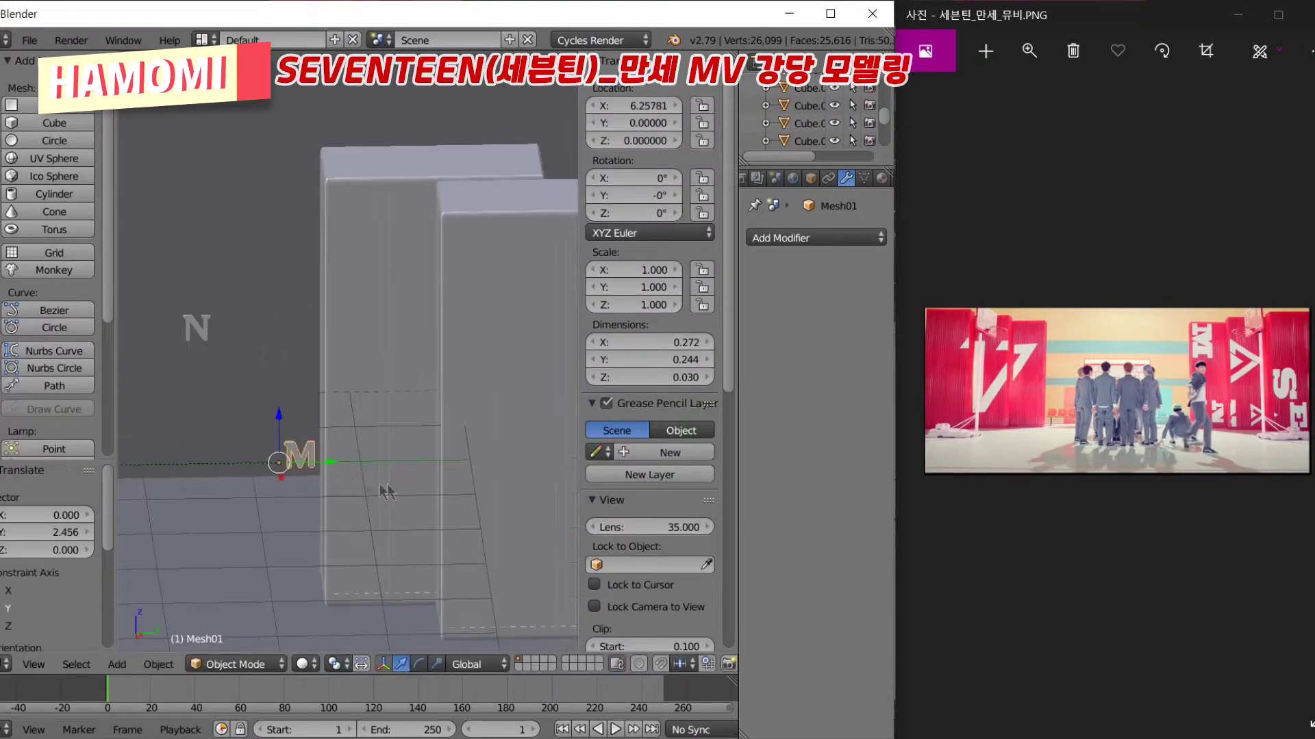
{"action": "key", "text": "minus"}
{"action": "key", "text": "Return"}
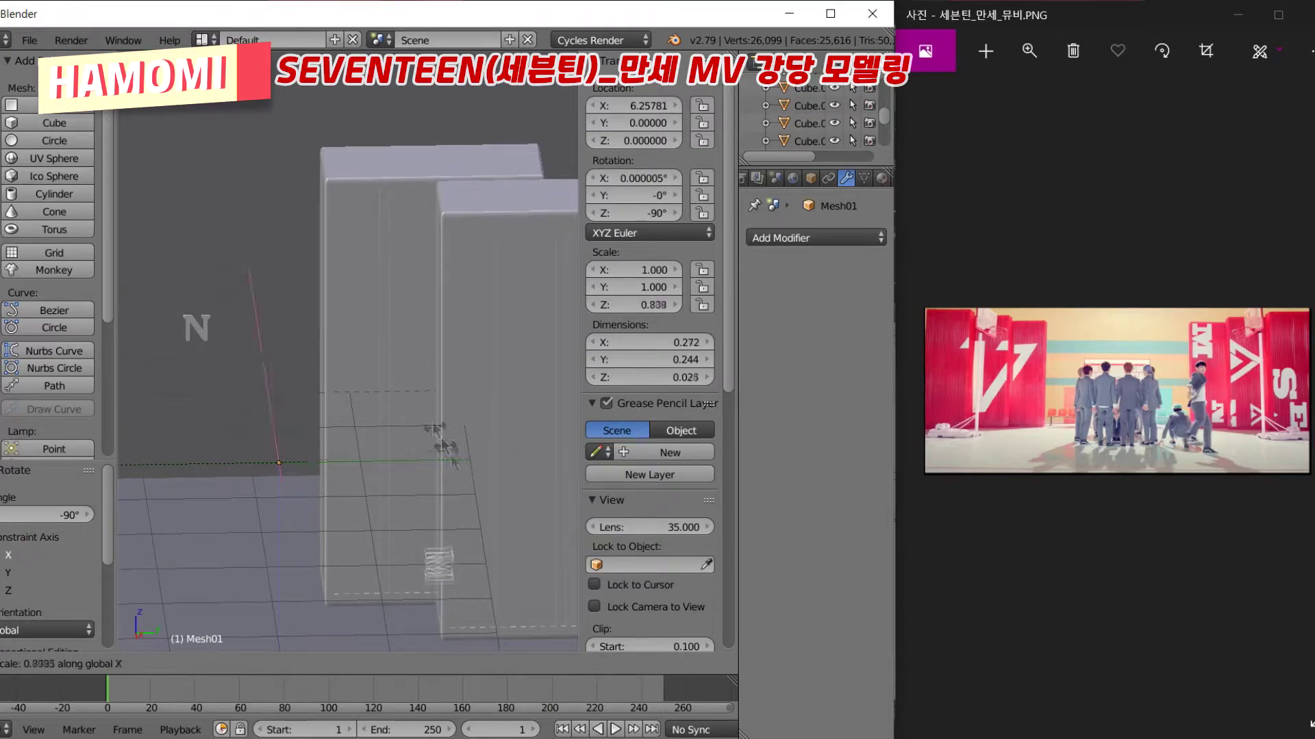
{"action": "left_click", "coordinate": [462, 144]}
{"action": "key", "text": "g"}
{"action": "key", "text": "z"}
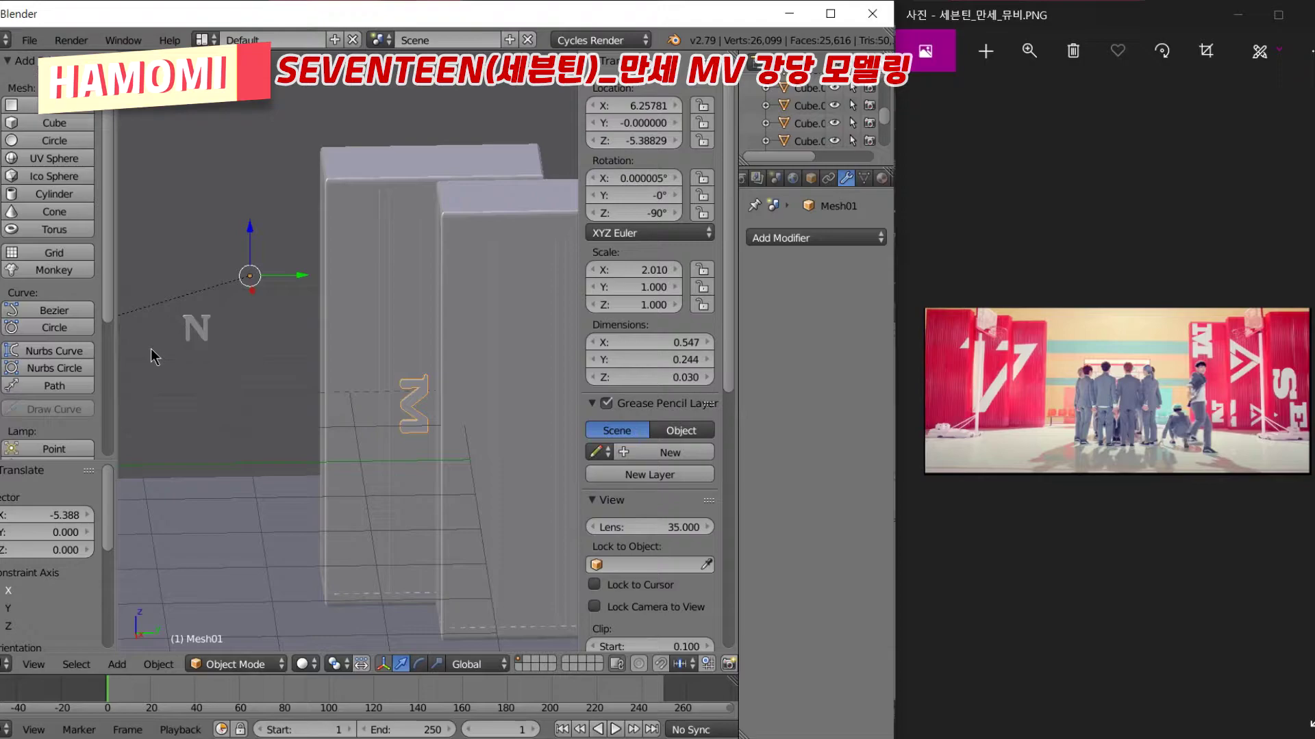
Enlarge the M mesh and raise it along Z onto the ribbed pillar face
{"action": "key", "text": "Tab"}
{"action": "key", "text": "s"}
{"action": "left_click", "coordinate": [447, 411]}
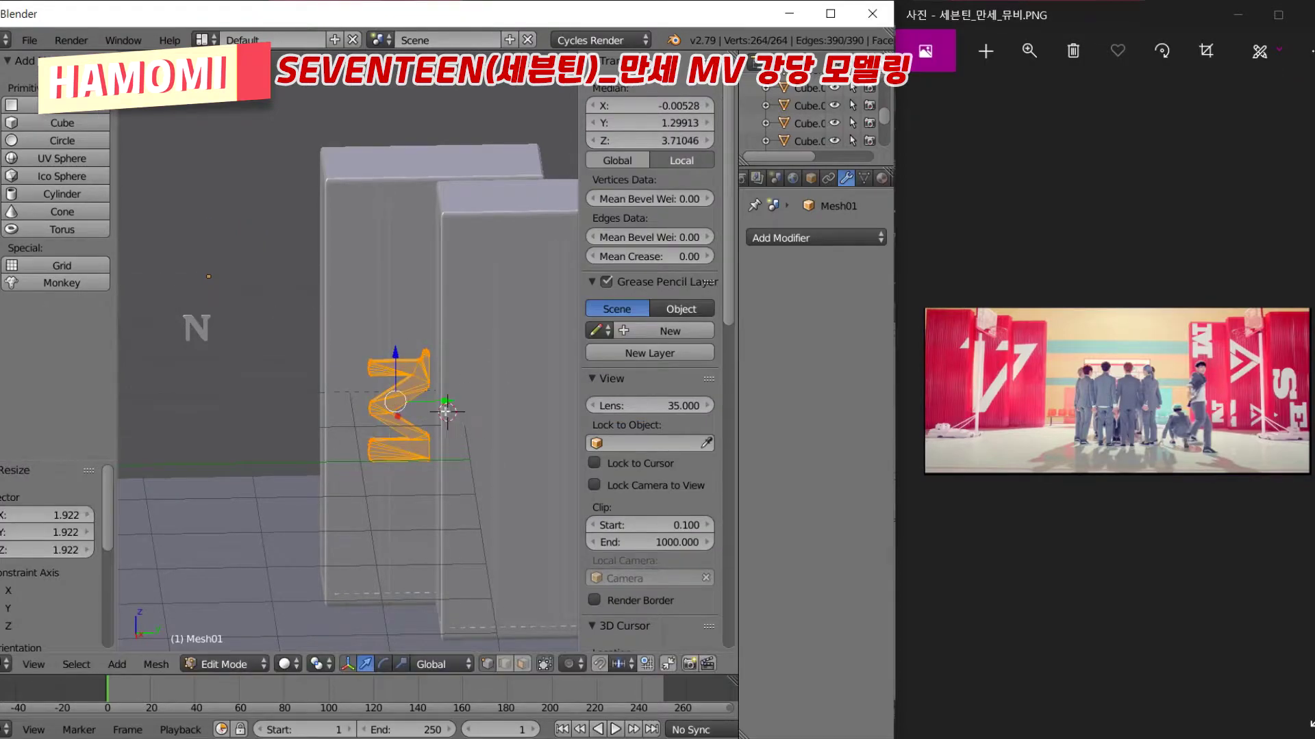
{"action": "scroll", "coordinate": [416, 297], "scroll_direction": "up", "scroll_amount": 5}
{"action": "scroll", "coordinate": [416, 297], "scroll_direction": "up", "scroll_amount": 5}
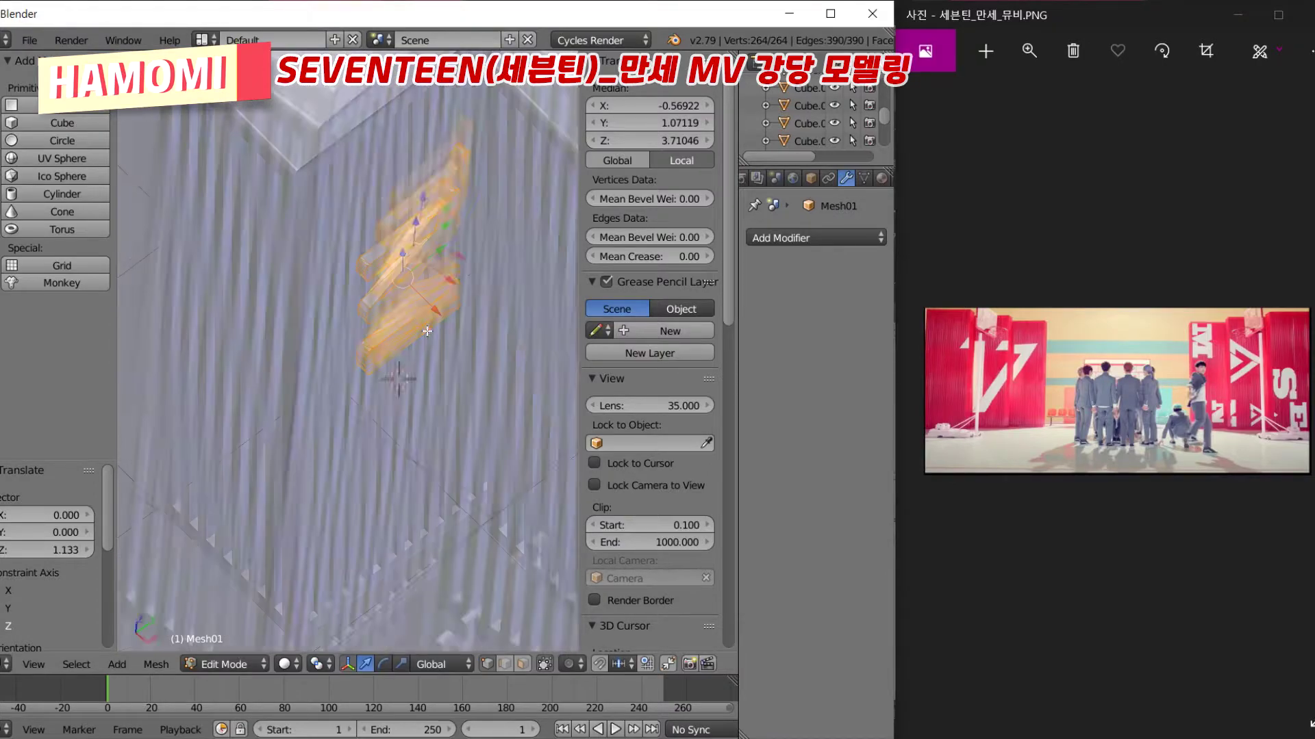
{"action": "key", "text": "g"}
{"action": "key", "text": "z"}
{"action": "left_click", "coordinate": [376, 196]}
{"action": "scroll", "coordinate": [376, 197], "scroll_direction": "down", "scroll_amount": 5}
{"action": "middle_click_drag", "start_coordinate": [375, 196], "coordinate": [403, 330]}
Narrow the M letter along X and return to Object Mode
{"action": "key", "text": "s"}
{"action": "key", "text": "x"}
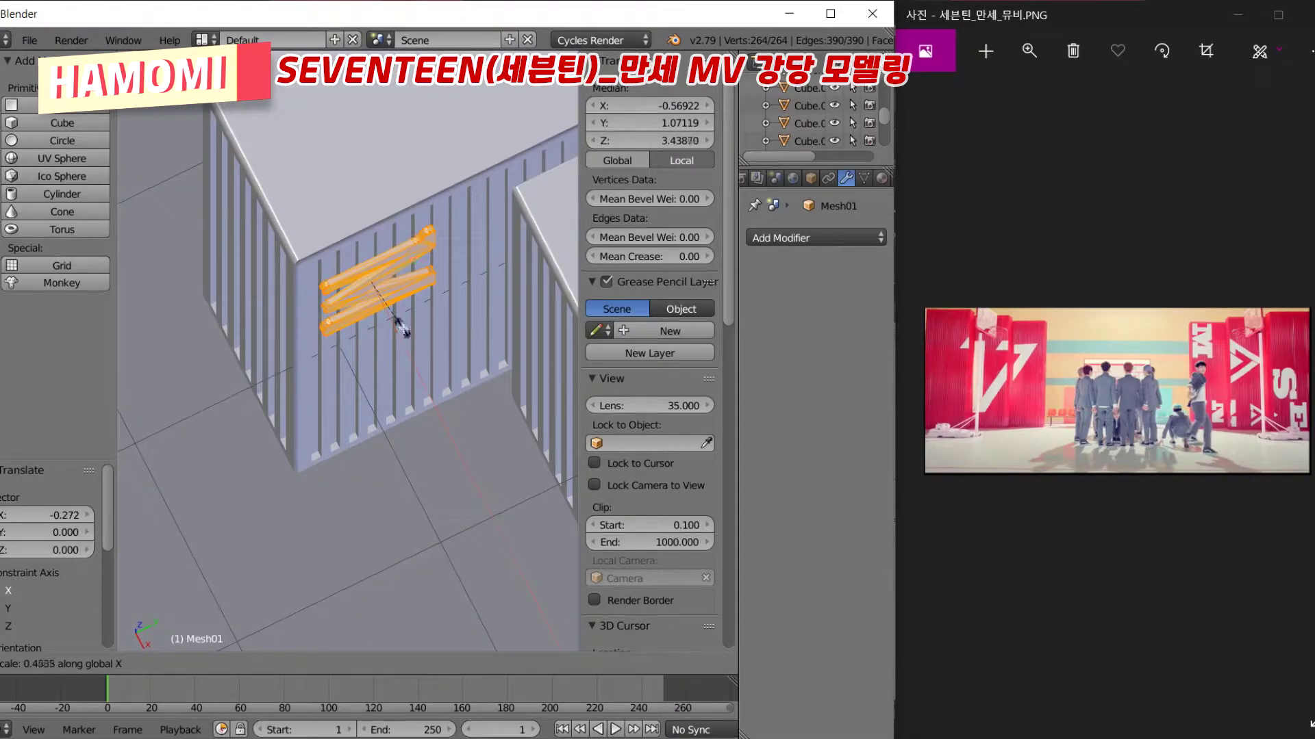
{"action": "left_click", "coordinate": [397, 321]}
{"action": "scroll", "coordinate": [397, 322], "scroll_direction": "down", "scroll_amount": 5}
{"action": "scroll", "coordinate": [397, 322], "scroll_direction": "down", "scroll_amount": 4}
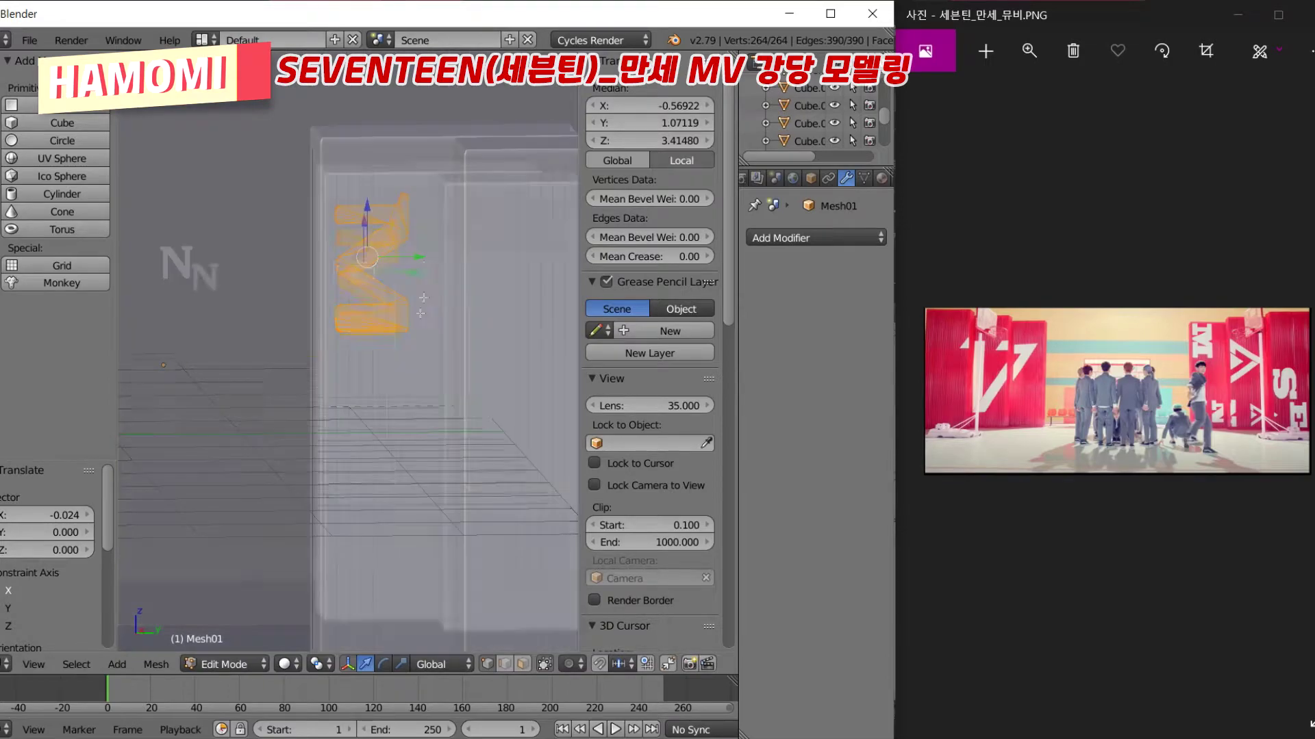
{"action": "key", "text": "Tab"}
{"action": "key", "text": "Tab"}
Move the S letter along Y toward the third ribbed pillar
{"action": "key", "text": "Tab"}
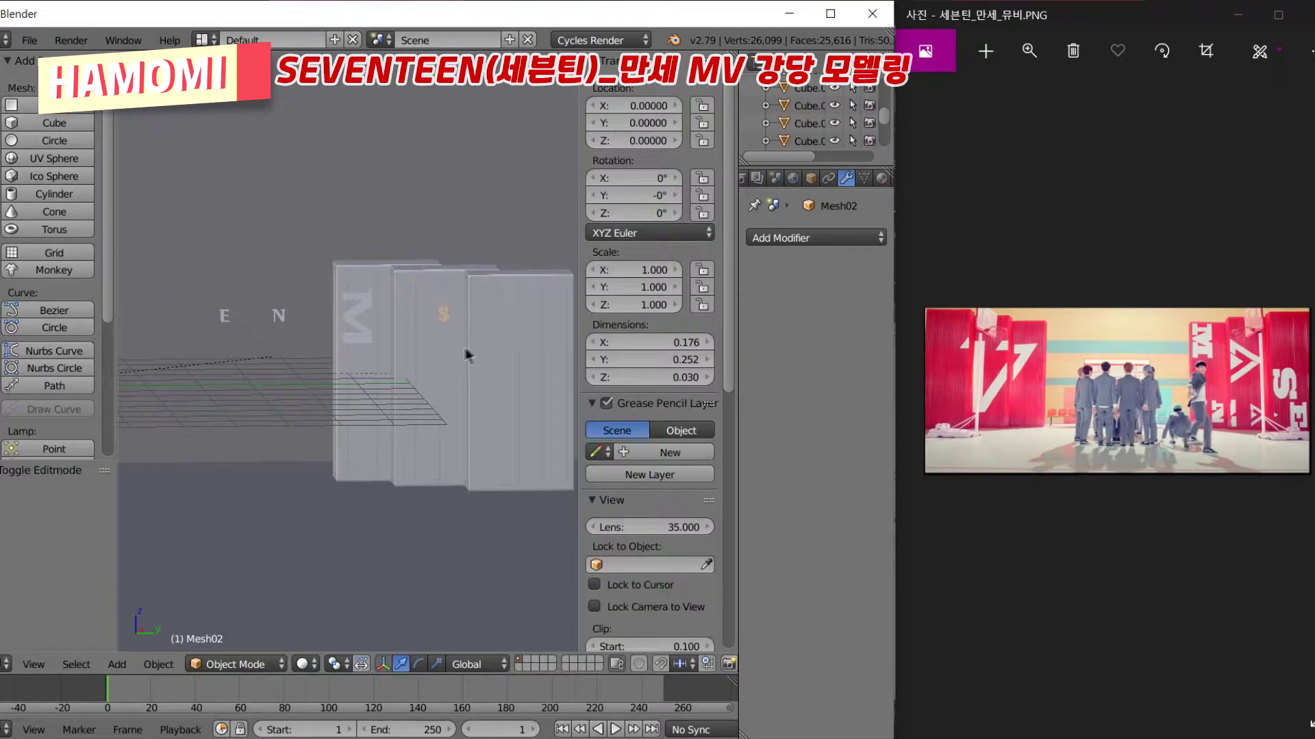
{"action": "key", "text": "Tab"}
{"action": "key", "text": "g"}
{"action": "key", "text": "y"}
{"action": "left_click", "coordinate": [466, 347]}
{"action": "middle_click_drag", "start_coordinate": [466, 347], "coordinate": [265, 481]}
{"action": "key", "text": "Tab"}
{"action": "scroll", "coordinate": [210, 385], "scroll_direction": "up", "scroll_amount": 4}
{"action": "scroll", "coordinate": [211, 385], "scroll_direction": "up", "scroll_amount": 3}
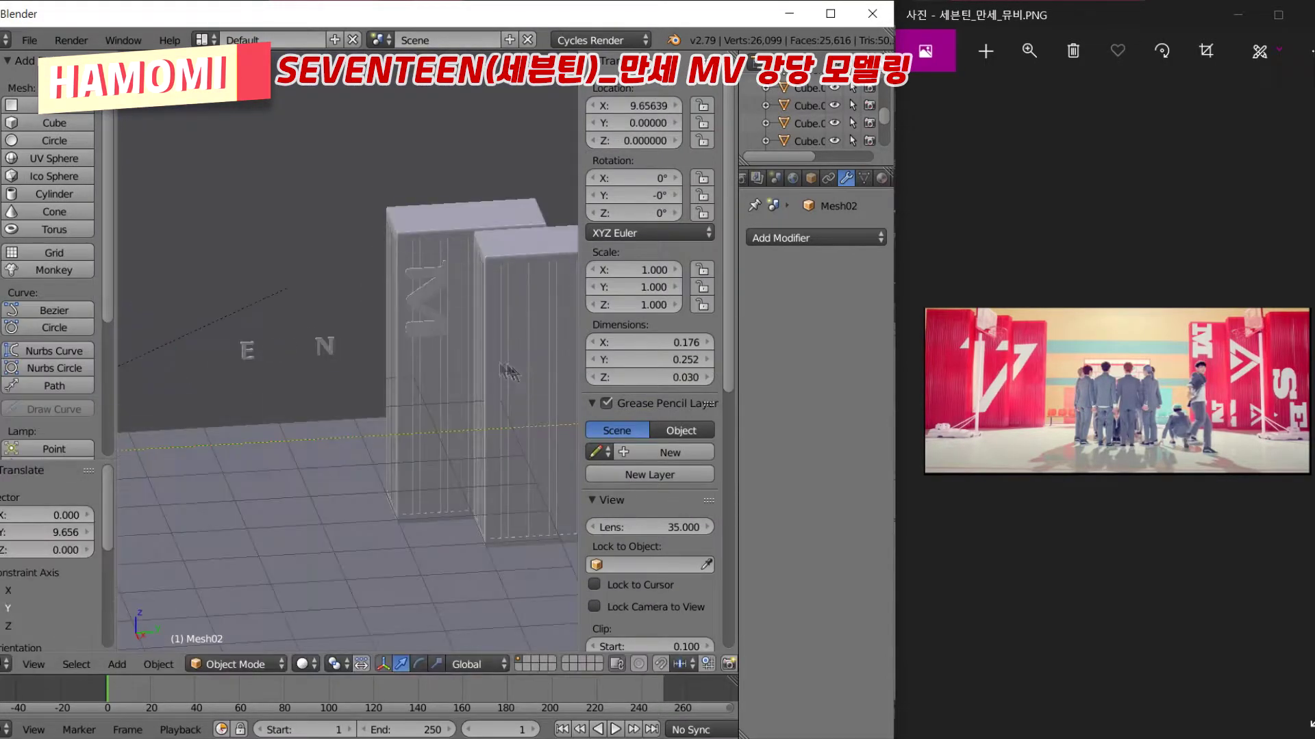
{"action": "key", "text": "g"}
{"action": "key", "text": "y"}
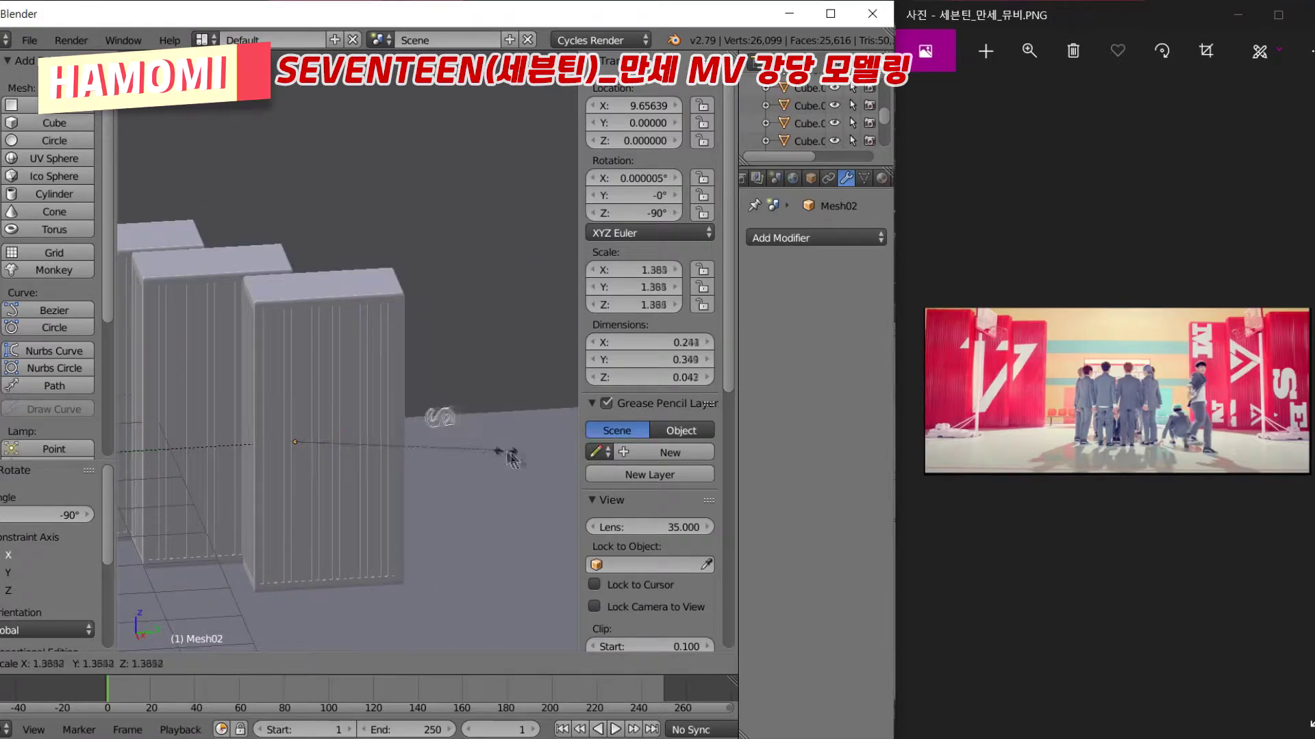
Turn the S letter a quarter turn (-90°) and resize its mesh
{"action": "key", "text": "Tab"}
{"action": "key", "text": "s"}
{"action": "left_click", "coordinate": [397, 410]}
{"action": "key", "text": "s"}
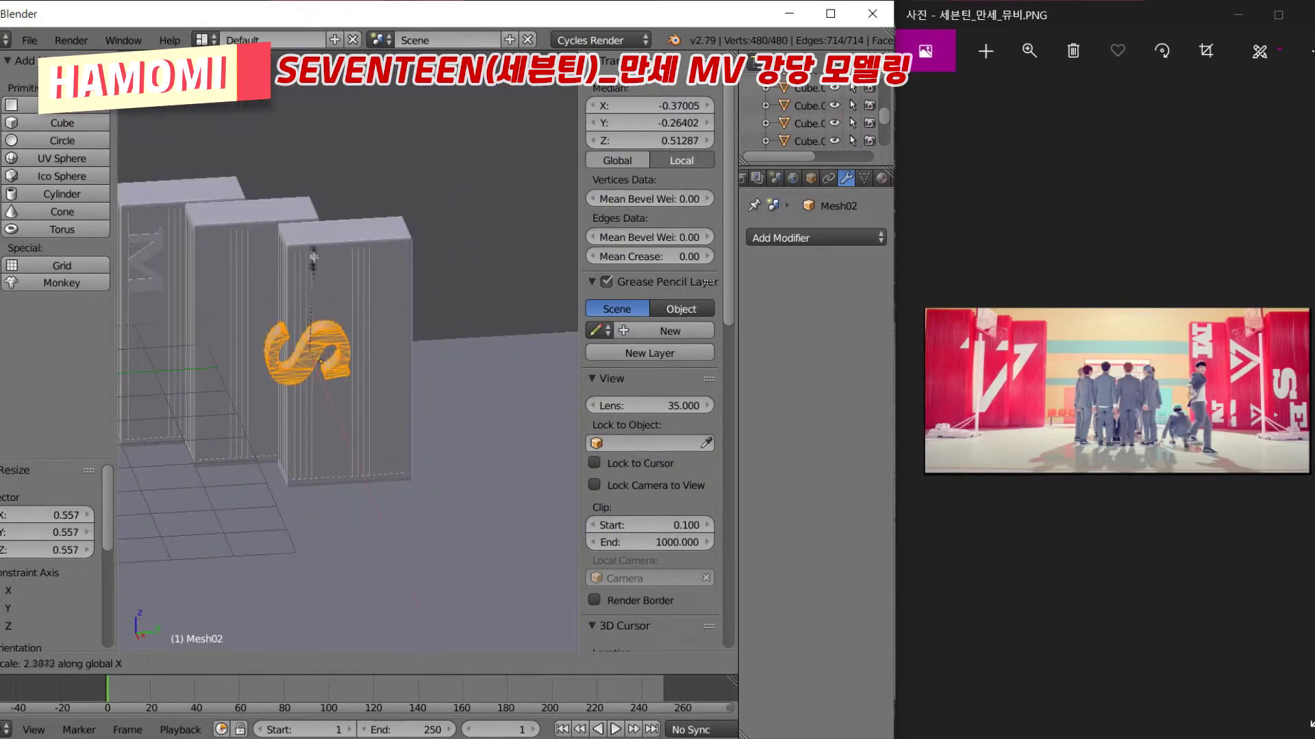
{"action": "left_click", "coordinate": [346, 351]}
Slide the S along Y across the pillar face and finish editing it
{"action": "scroll", "coordinate": [350, 350], "scroll_direction": "up", "scroll_amount": 3}
{"action": "key", "text": "g"}
{"action": "key", "text": "y"}
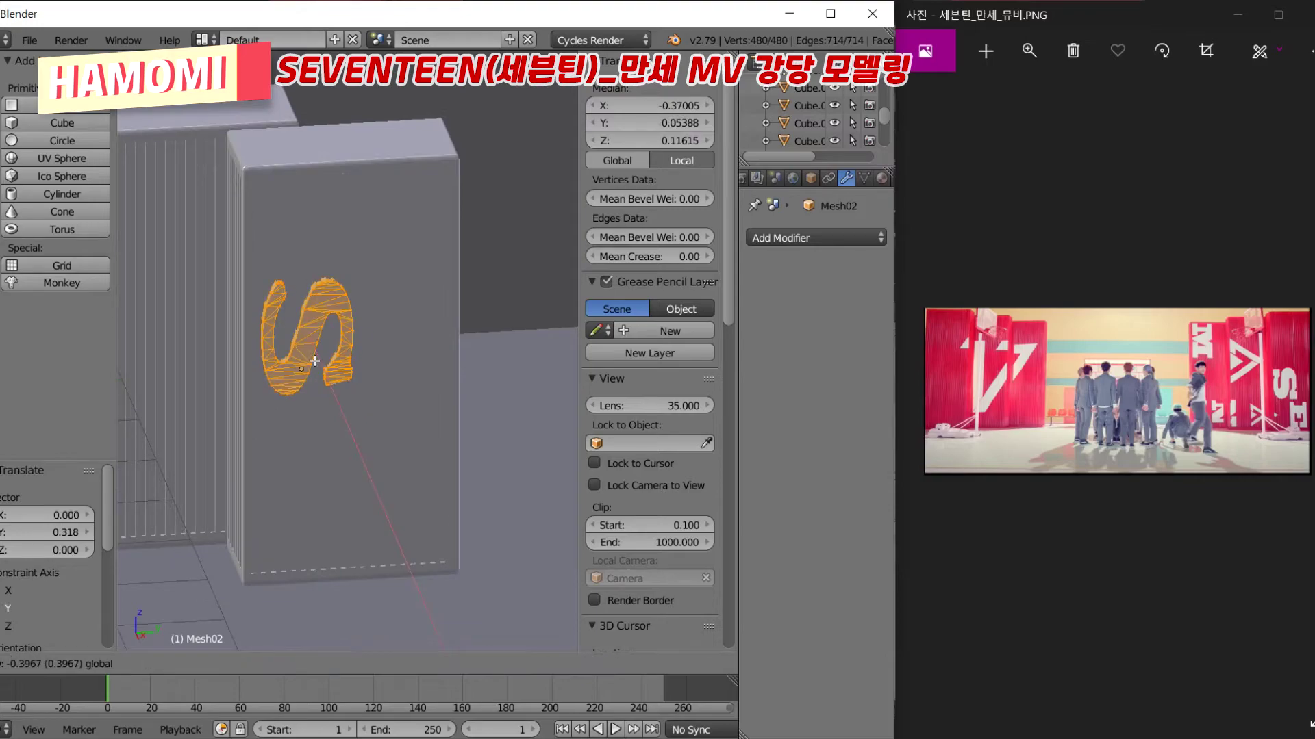
{"action": "scroll", "coordinate": [308, 350], "scroll_direction": "down", "scroll_amount": 5}
{"action": "key", "text": "Tab"}
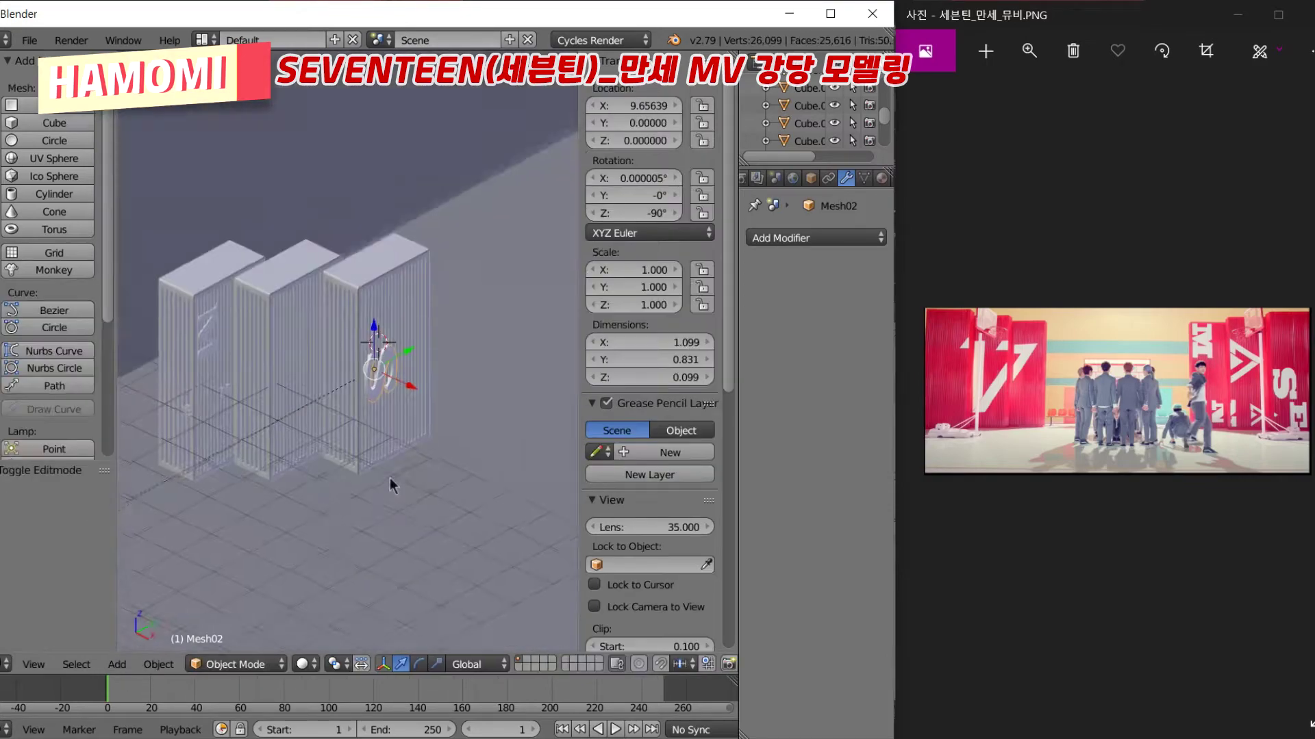
{"action": "scroll", "coordinate": [389, 478], "scroll_direction": "down", "scroll_amount": 3}
{"action": "key", "text": "Tab"}
Slide the E letter along Y, then X, over onto the third pillar
{"action": "scroll", "coordinate": [246, 376], "scroll_direction": "down", "scroll_amount": 2}
{"action": "key", "text": "g"}
{"action": "key", "text": "y"}
{"action": "left_click", "coordinate": [271, 367]}
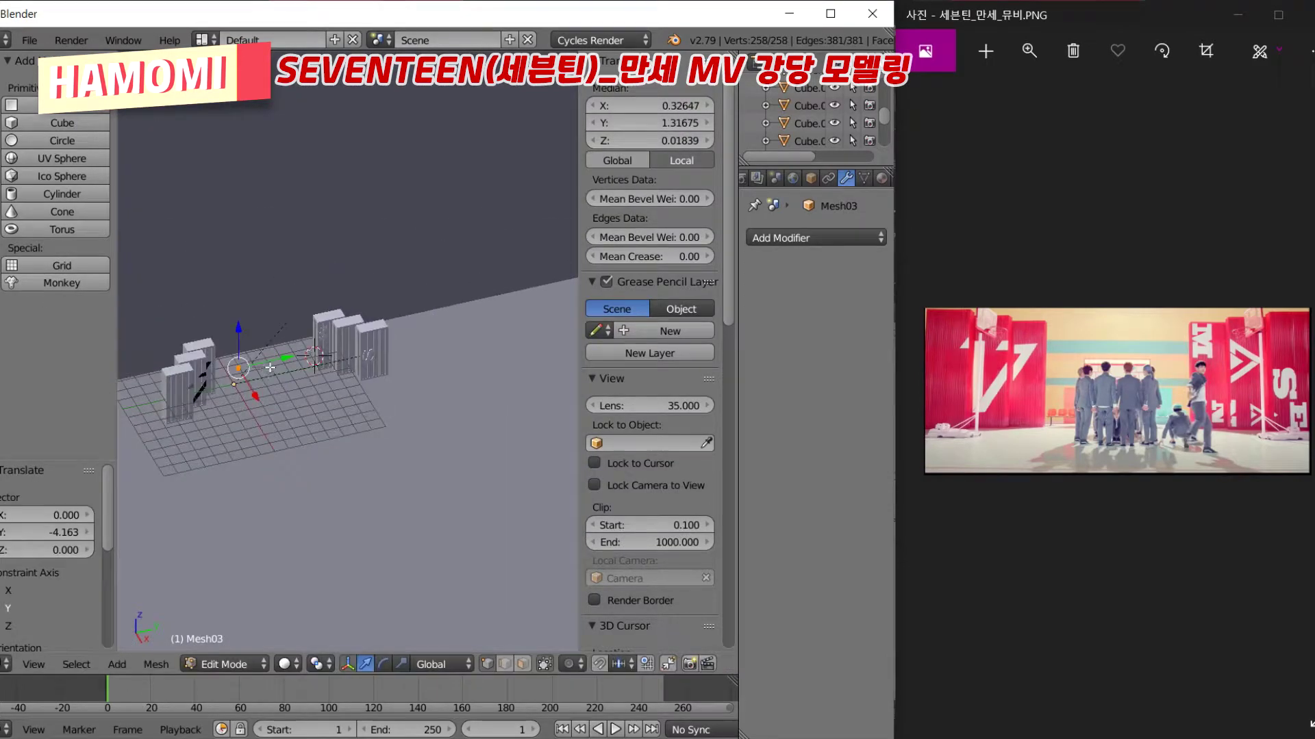
{"action": "key", "text": "Tab"}
{"action": "scroll", "coordinate": [175, 422], "scroll_direction": "up", "scroll_amount": 4}
{"action": "scroll", "coordinate": [175, 422], "scroll_direction": "up", "scroll_amount": 3}
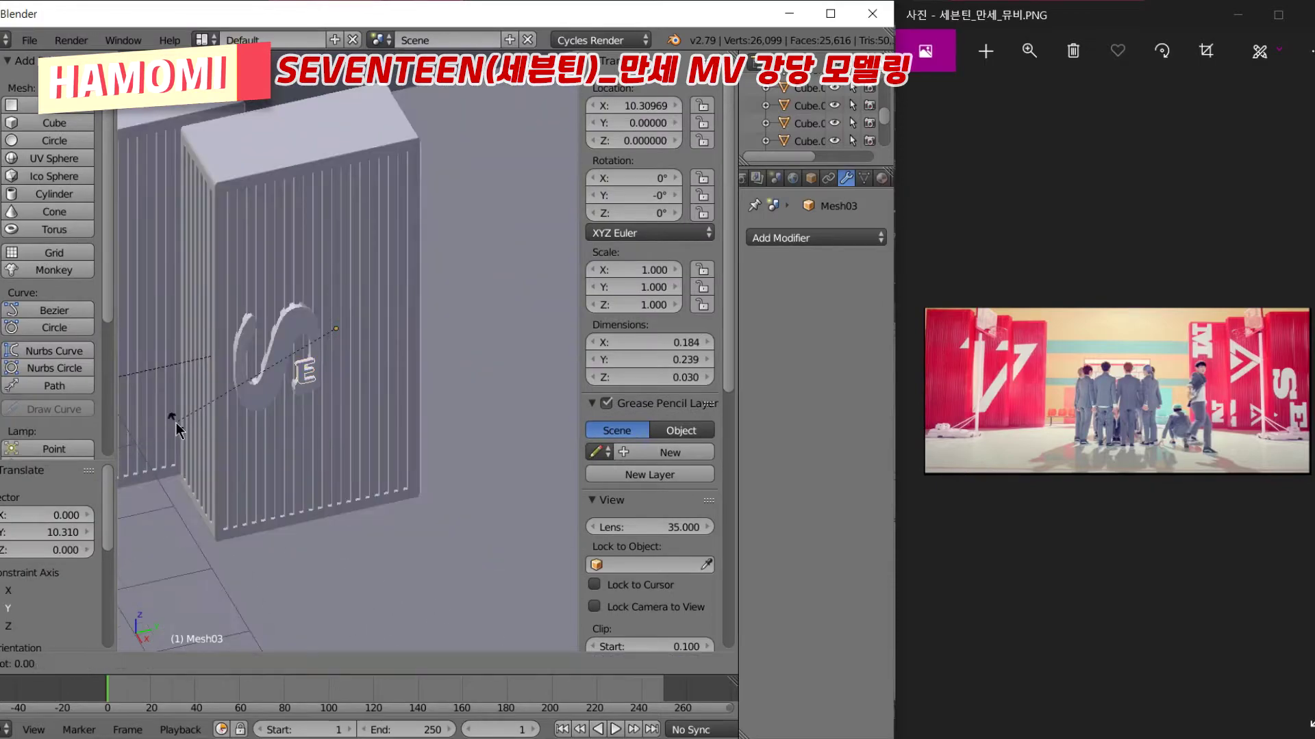
{"action": "key", "text": "g"}
{"action": "key", "text": "x"}
{"action": "left_click", "coordinate": [579, 329]}
{"action": "middle_click_drag", "start_coordinate": [578, 328], "coordinate": [522, 326], "text": "shift"}
Scale the E to 0.907 and set it just beneath the S
{"action": "key", "text": "Tab"}
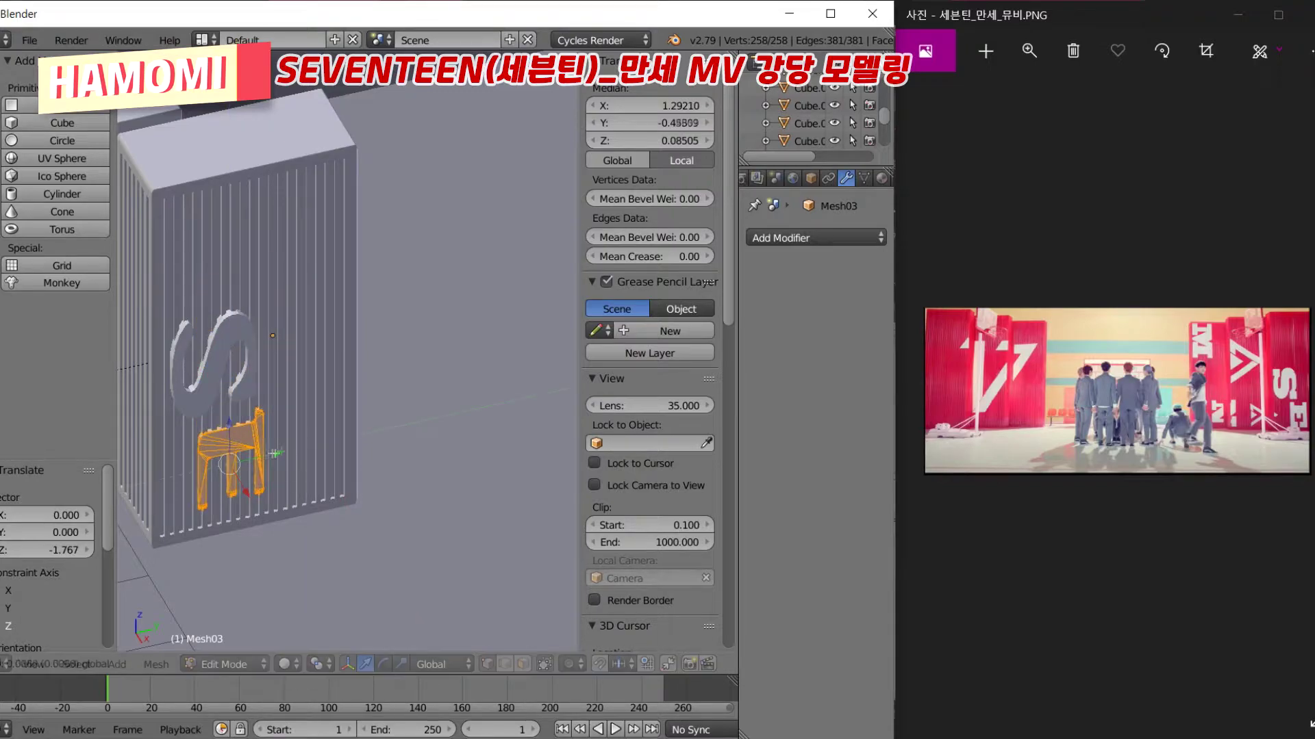
{"action": "left_click", "coordinate": [392, 474]}
{"action": "scroll", "coordinate": [411, 452], "scroll_direction": "down", "scroll_amount": 4}
{"action": "key", "text": "Tab"}
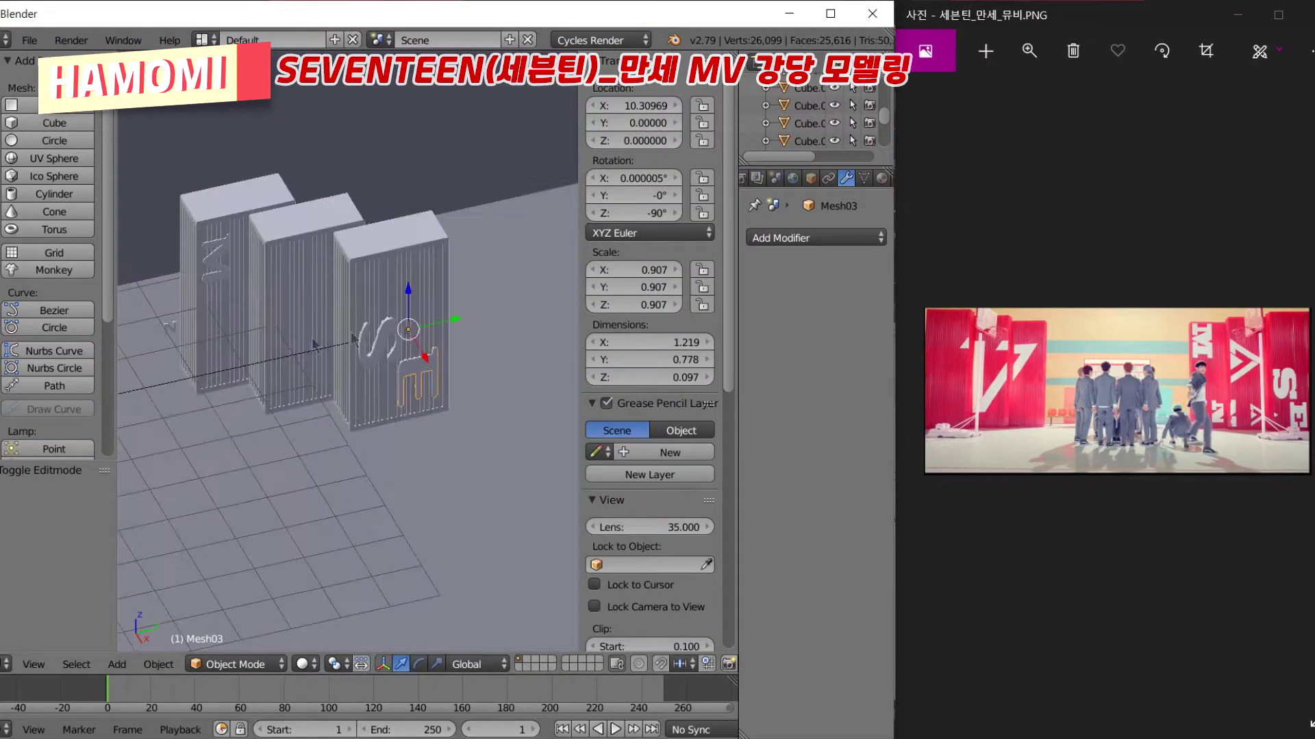
{"action": "right_click", "coordinate": [213, 344]}
{"action": "scroll", "coordinate": [212, 344], "scroll_direction": "up", "scroll_amount": 3}
{"action": "scroll", "coordinate": [219, 346], "scroll_direction": "up", "scroll_amount": 2}
Rotate the N letter about X and slide it toward the middle pillar
{"action": "key", "text": "Tab"}
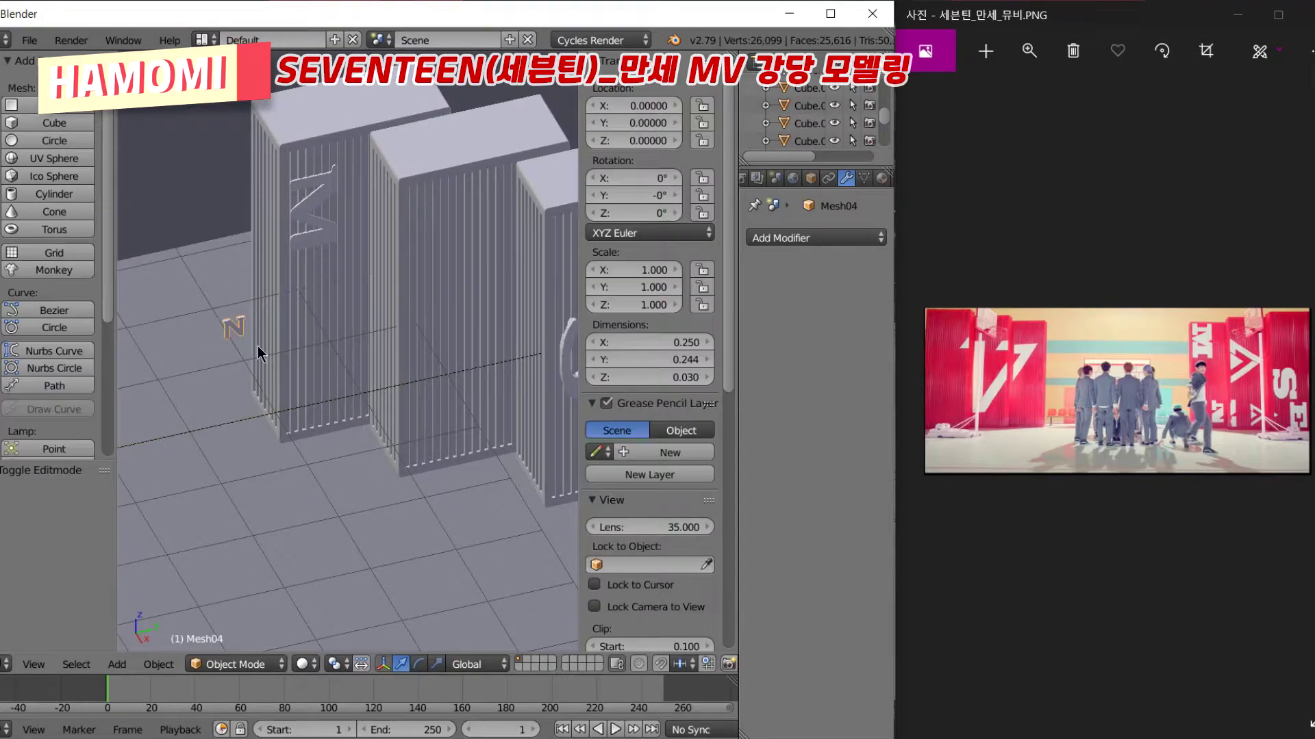
{"action": "scroll", "coordinate": [260, 352], "scroll_direction": "up", "scroll_amount": 2}
{"action": "left_click_drag", "start_coordinate": [315, 328], "coordinate": [406, 416]}
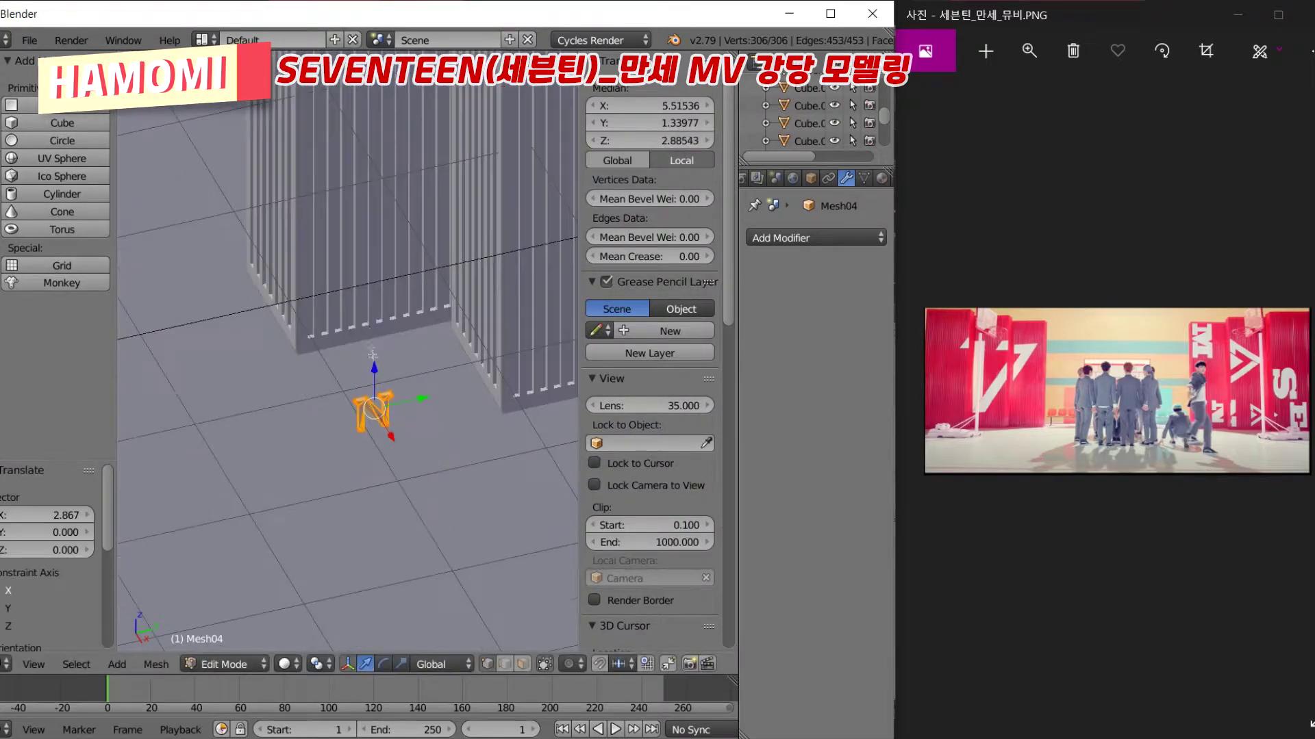
{"action": "key", "text": "r"}
{"action": "key", "text": "x"}
{"action": "key", "text": "Tab"}
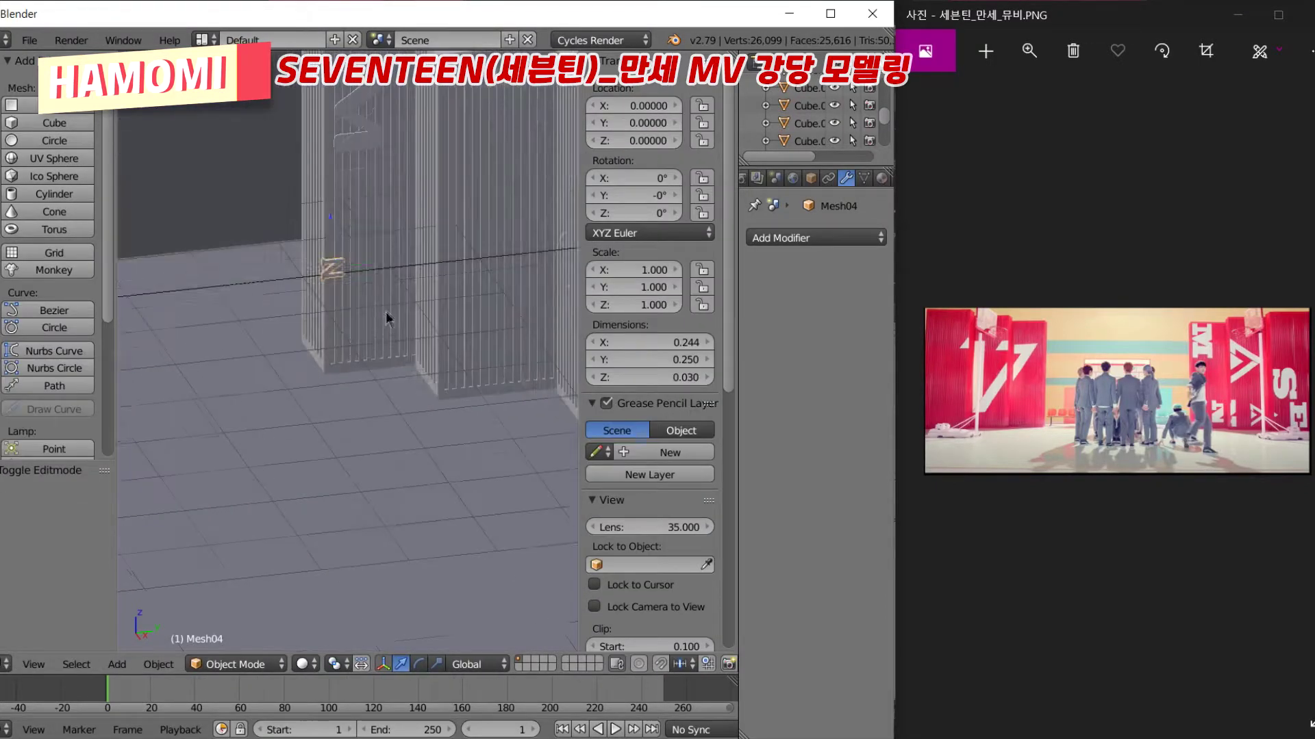
{"action": "scroll", "coordinate": [387, 319], "scroll_direction": "down", "scroll_amount": 5}
{"action": "key", "text": "g"}
{"action": "key", "text": "Return"}
{"action": "scroll", "coordinate": [411, 342], "scroll_direction": "up", "scroll_amount": 6}
Enlarge the N to a 4.045 scale and thin it in Edit Mode
{"action": "key", "text": "s"}
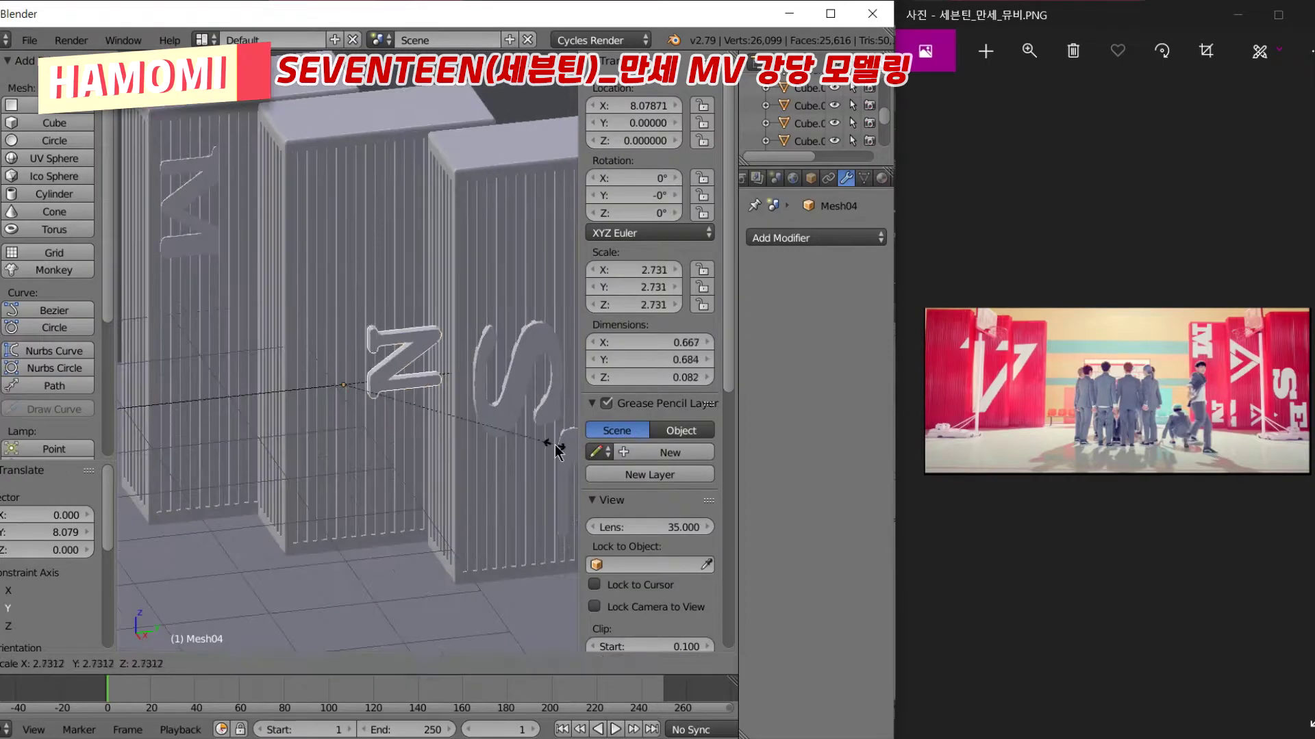
{"action": "key", "text": "Tab"}
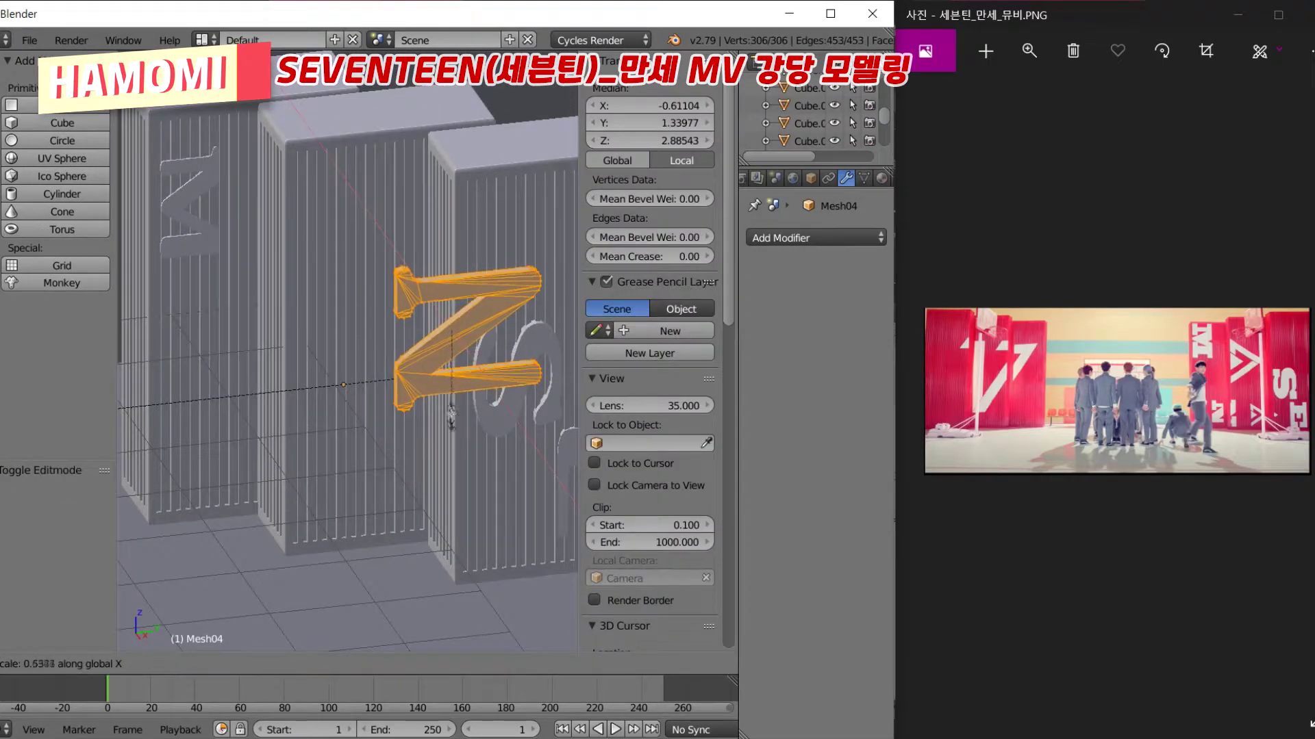
{"action": "key", "text": "Tab"}
{"action": "mouse_move", "coordinate": [400, 385]}
{"action": "left_mouse_down"}
{"action": "mouse_move", "coordinate": [273, 522]}
{"action": "mouse_move", "coordinate": [150, 343]}
{"action": "left_mouse_up"}
{"action": "scroll", "coordinate": [226, 362], "scroll_direction": "down", "scroll_amount": 3}
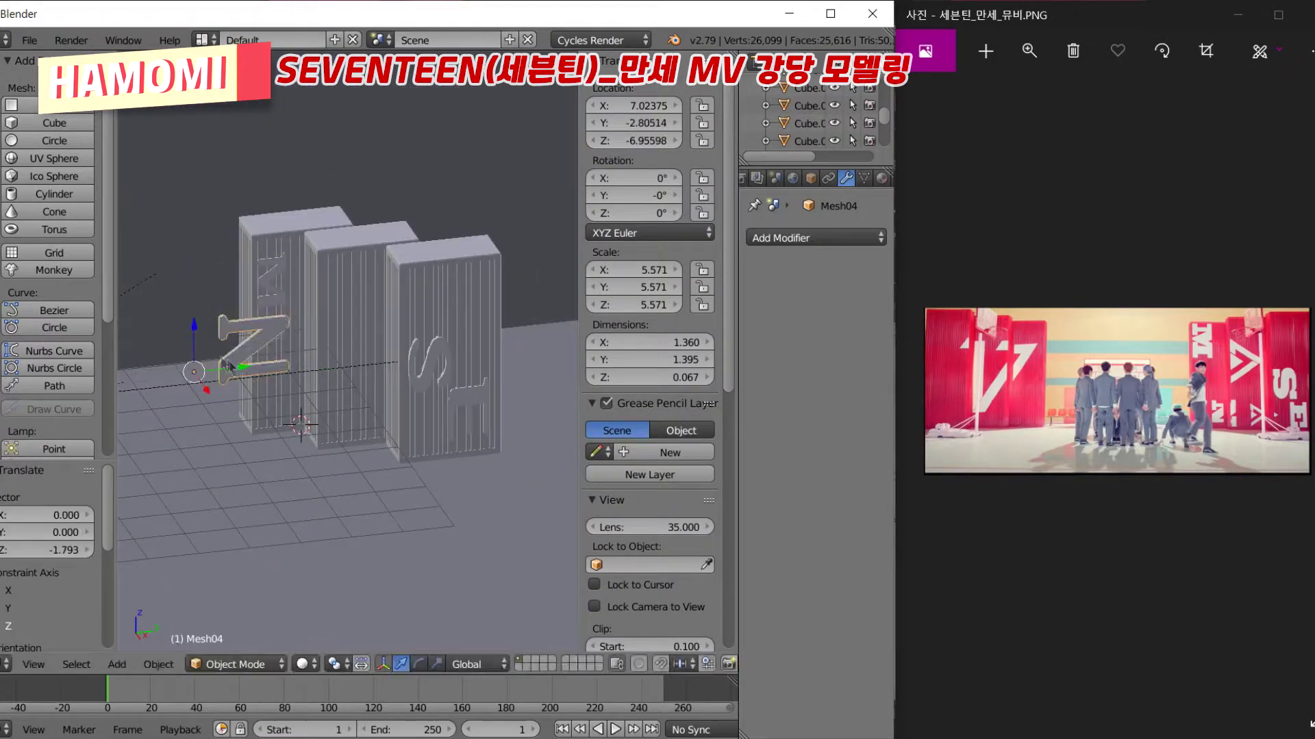
{"action": "scroll", "coordinate": [225, 363], "scroll_direction": "up", "scroll_amount": 5}
{"action": "key", "text": "s"}
{"action": "left_click", "coordinate": [384, 411]}
Nudge the N onto the middle pillar's face, below the M
{"action": "key", "text": "g"}
{"action": "left_click", "coordinate": [316, 541]}
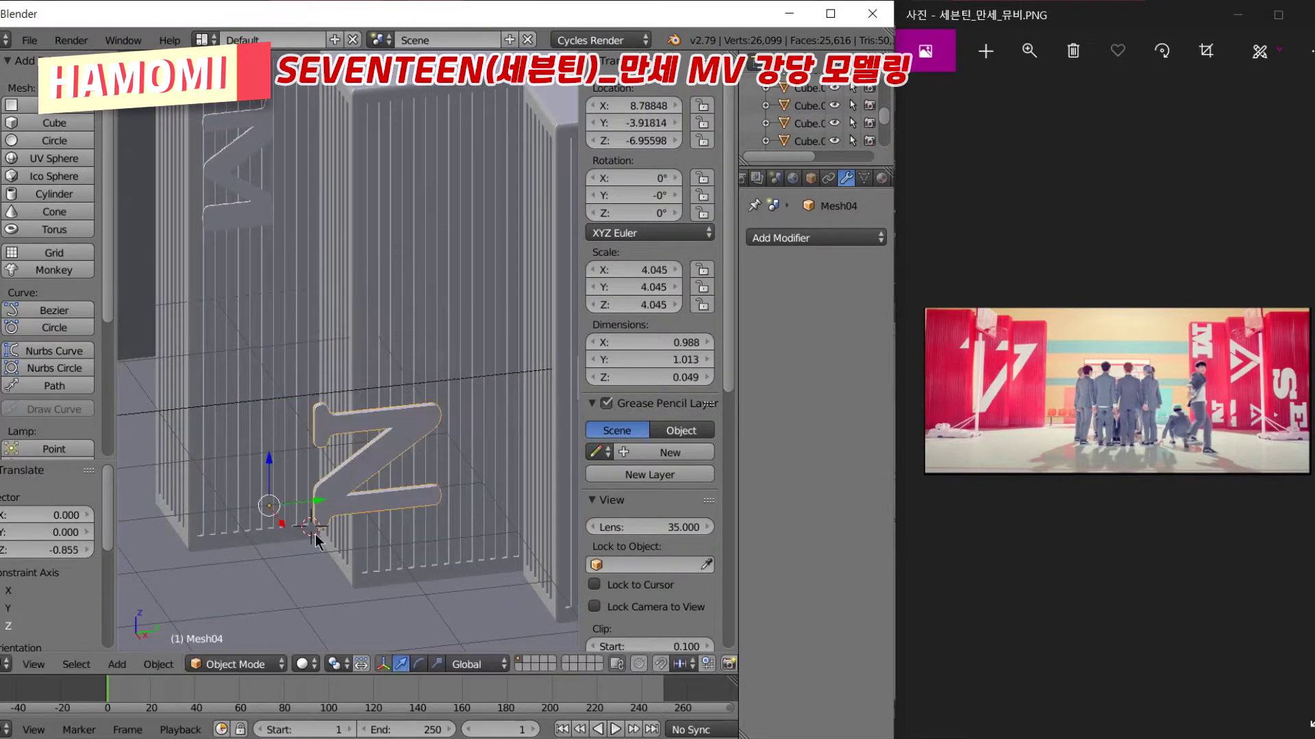
{"action": "key", "text": "g"}
{"action": "left_click", "coordinate": [186, 308]}
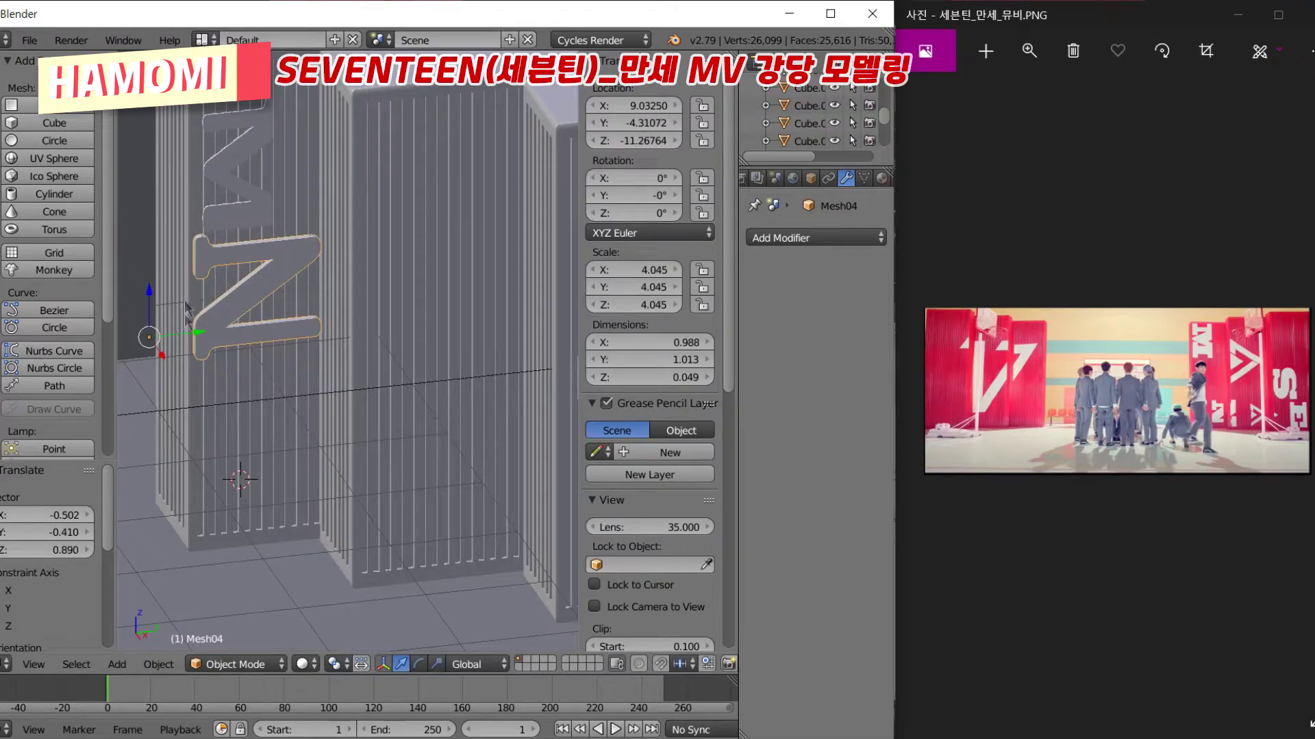
{"action": "key", "text": "g"}
{"action": "key", "text": "x"}
{"action": "key", "text": "Return"}
{"action": "key", "text": "g"}
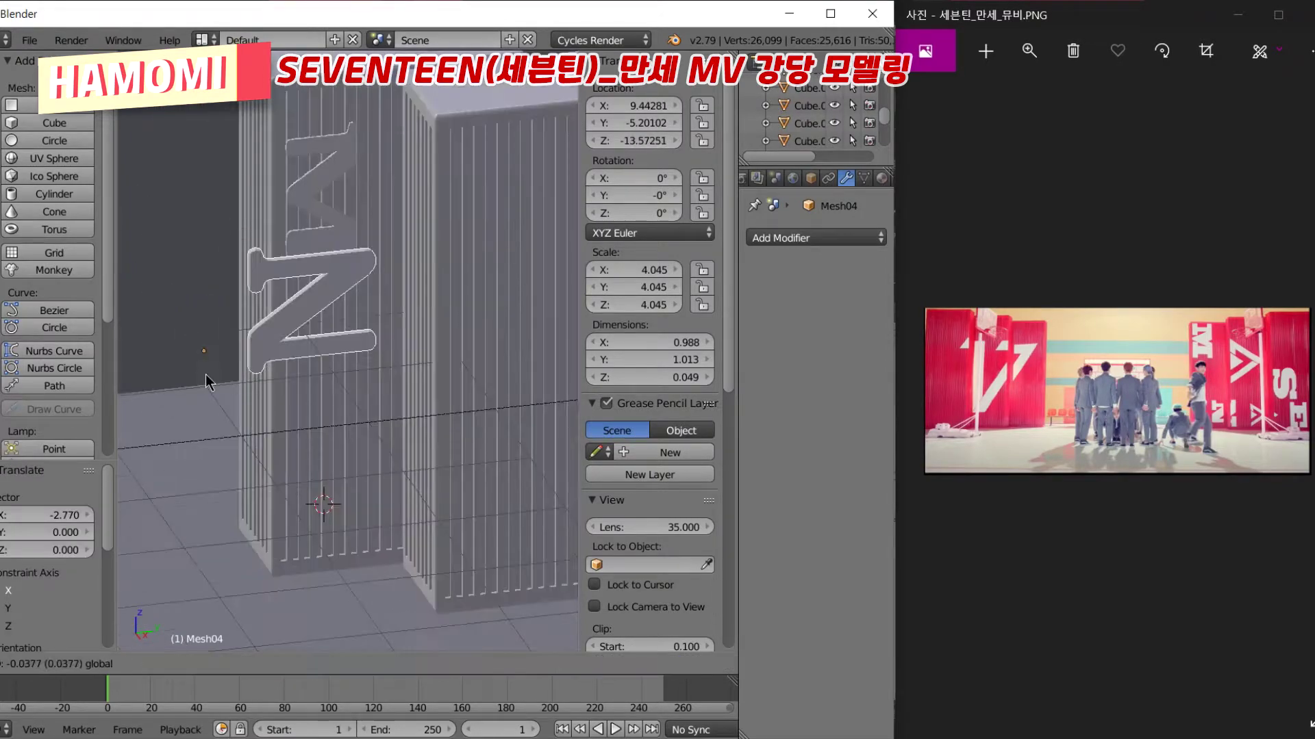
{"action": "left_click", "coordinate": [260, 394]}
{"action": "key", "text": "g"}
{"action": "mouse_move", "coordinate": [320, 410]}
{"action": "middle_mouse_down"}
{"action": "mouse_move", "coordinate": [372, 375]}
{"action": "mouse_move", "coordinate": [404, 387]}
{"action": "middle_mouse_up"}
{"action": "key", "text": "Tab"}
{"action": "key", "text": "Tab"}
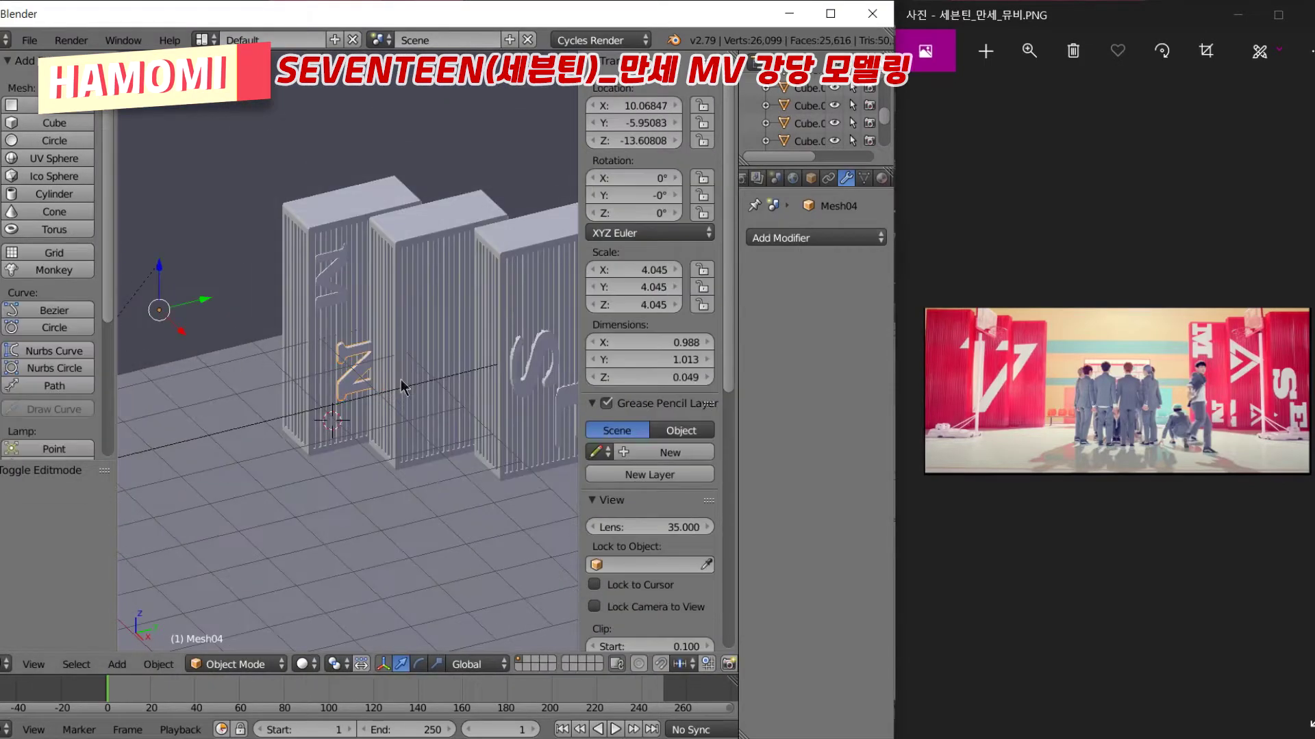
Undo the accidental N duplicate and apply a Difference Boolean to the letter
{"action": "key", "text": "ctrl+z"}
{"action": "key", "text": "ctrl+z"}
{"action": "left_click", "coordinate": [856, 238]}
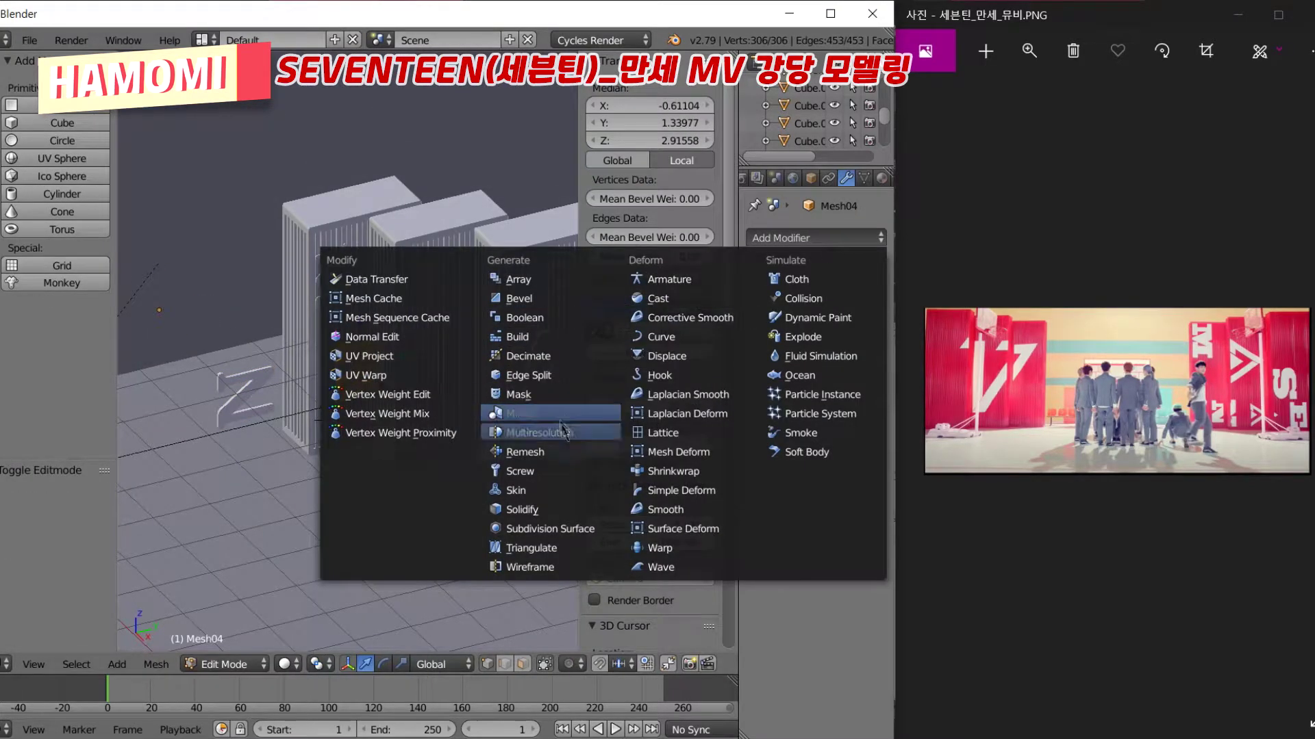
{"action": "left_click", "coordinate": [524, 317]}
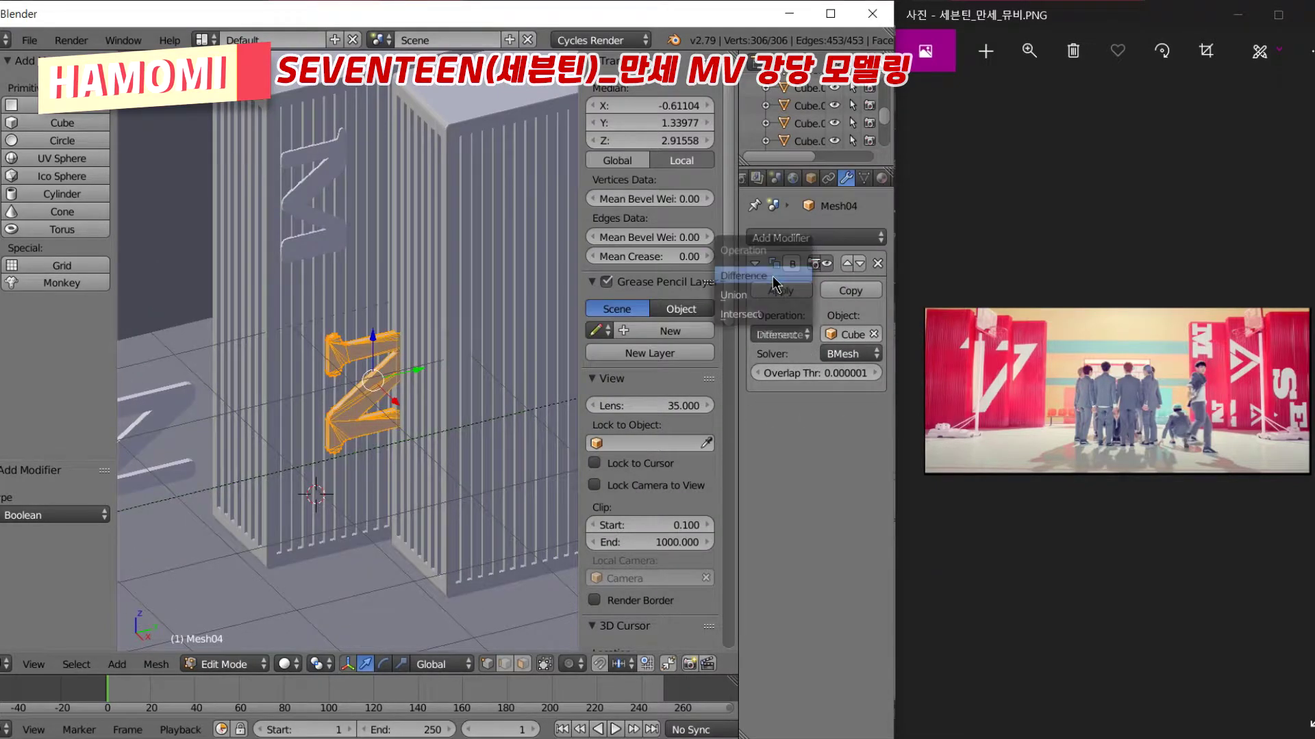
{"action": "left_click", "coordinate": [775, 282]}
{"action": "left_click", "coordinate": [781, 290]}
{"action": "key", "text": "Tab"}
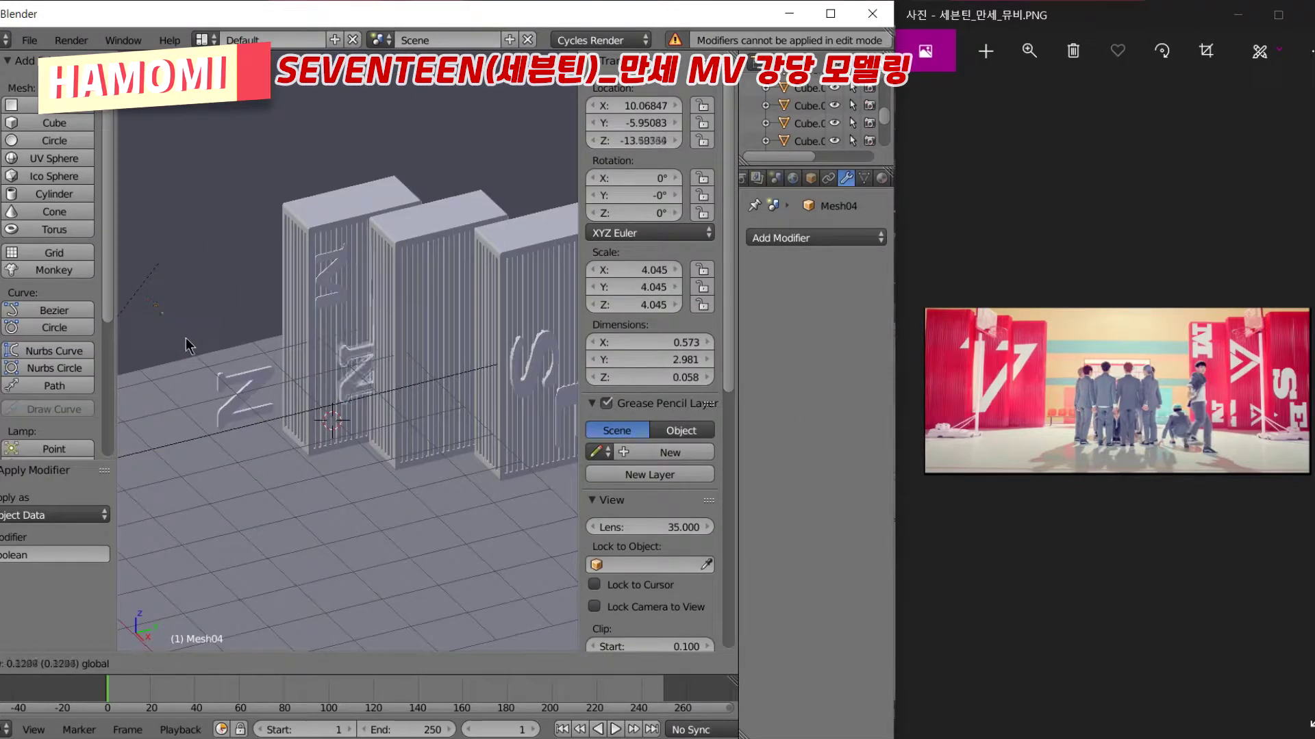
{"action": "key", "text": "Tab"}
Delete the unwanted faces and leftover vertices from the letter piece
{"action": "scroll", "coordinate": [446, 434], "scroll_direction": "up", "scroll_amount": 3}
{"action": "scroll", "coordinate": [360, 409], "scroll_direction": "down", "scroll_amount": 3}
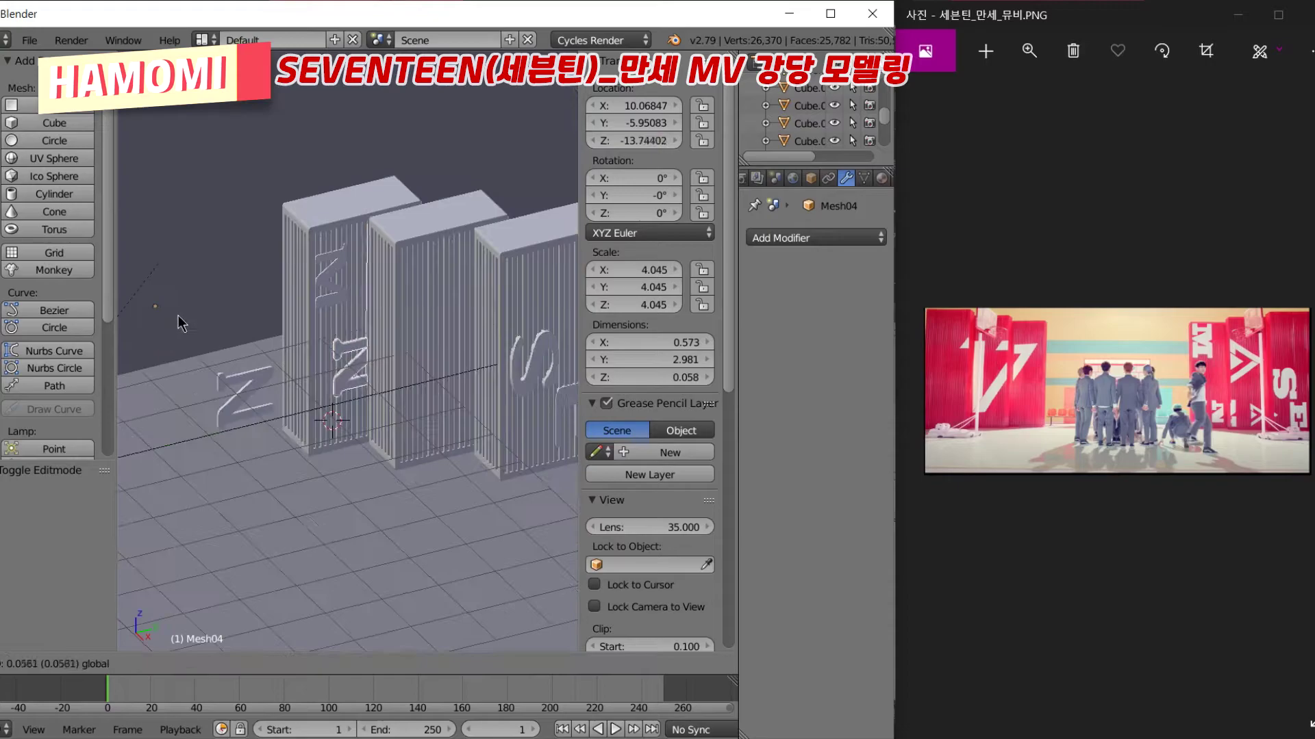
{"action": "key", "text": "Tab"}
{"action": "key", "text": "x"}
{"action": "left_click", "coordinate": [348, 327]}
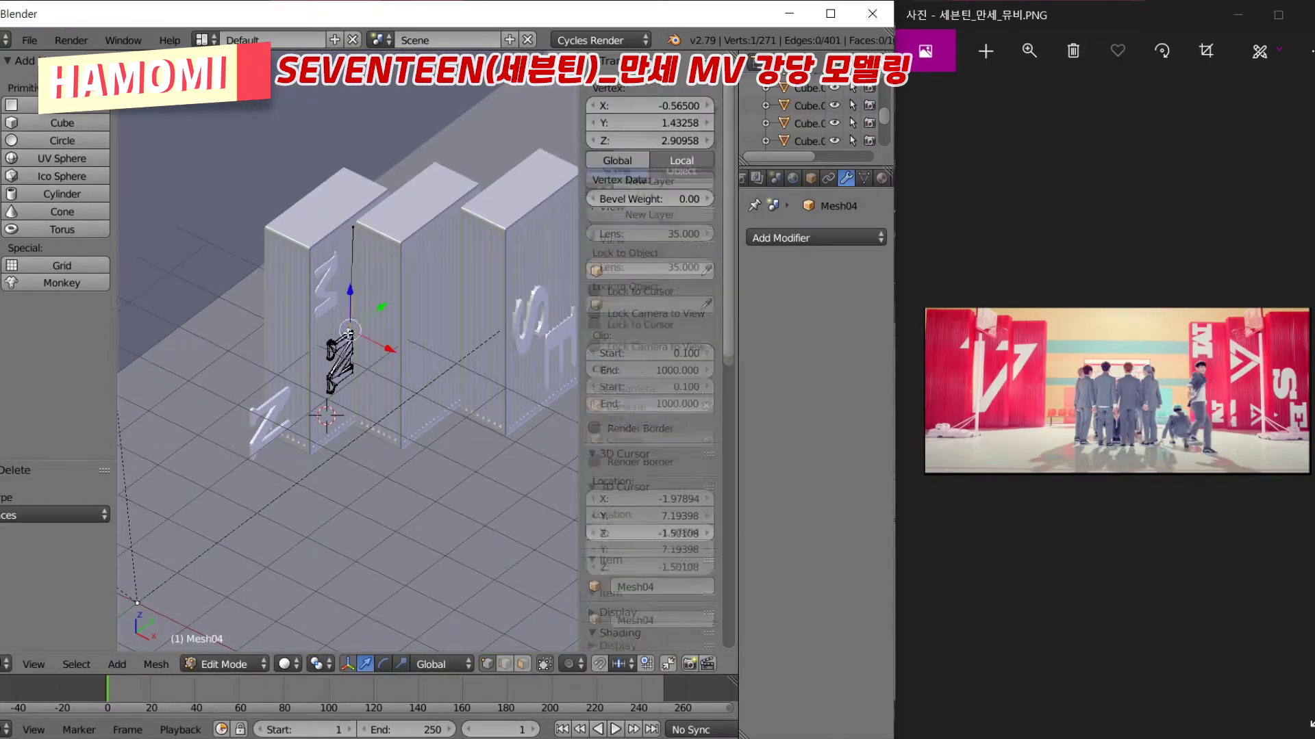
{"action": "key", "text": "x"}
{"action": "left_click", "coordinate": [321, 232]}
{"action": "scroll", "coordinate": [387, 316], "scroll_direction": "up", "scroll_amount": 3}
{"action": "scroll", "coordinate": [387, 317], "scroll_direction": "up", "scroll_amount": 3}
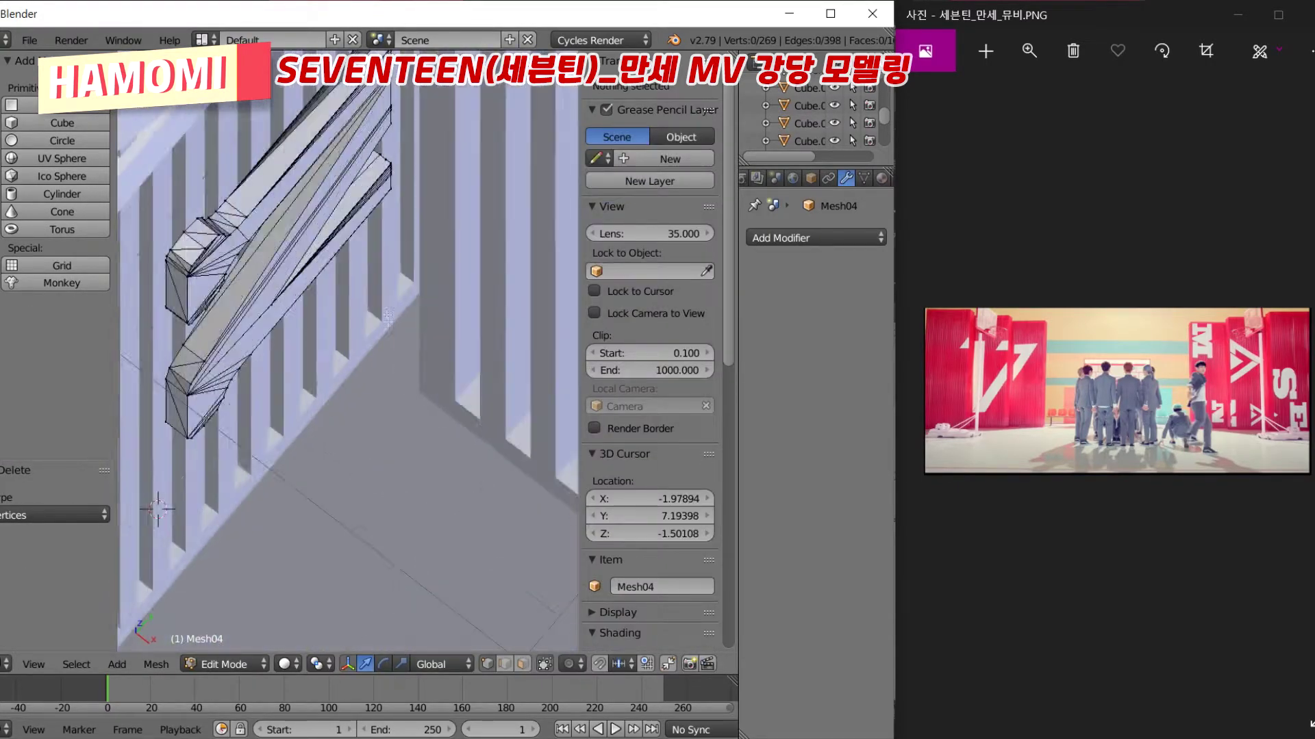
{"action": "right_click", "coordinate": [403, 147]}
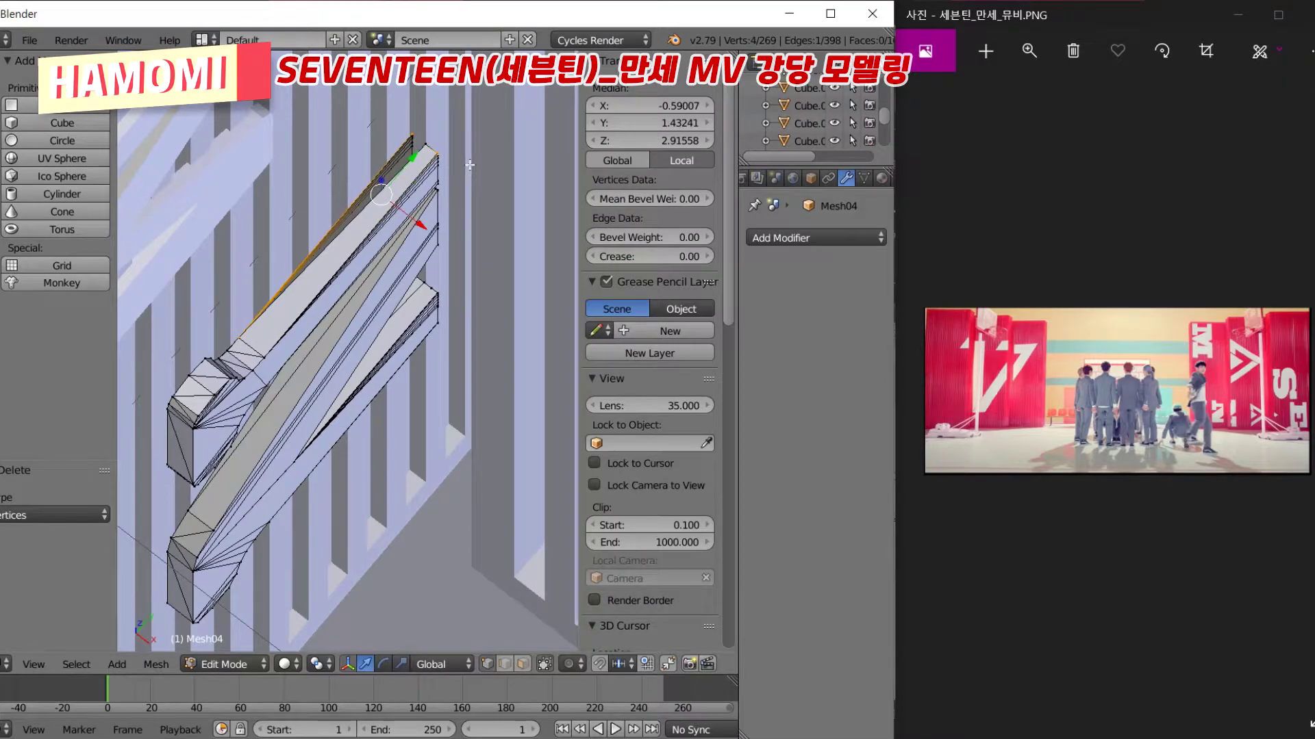
{"action": "key", "text": "Tab"}
Move the letter piece into place against the ribbed panel
{"action": "scroll", "coordinate": [311, 311], "scroll_direction": "down", "scroll_amount": 5}
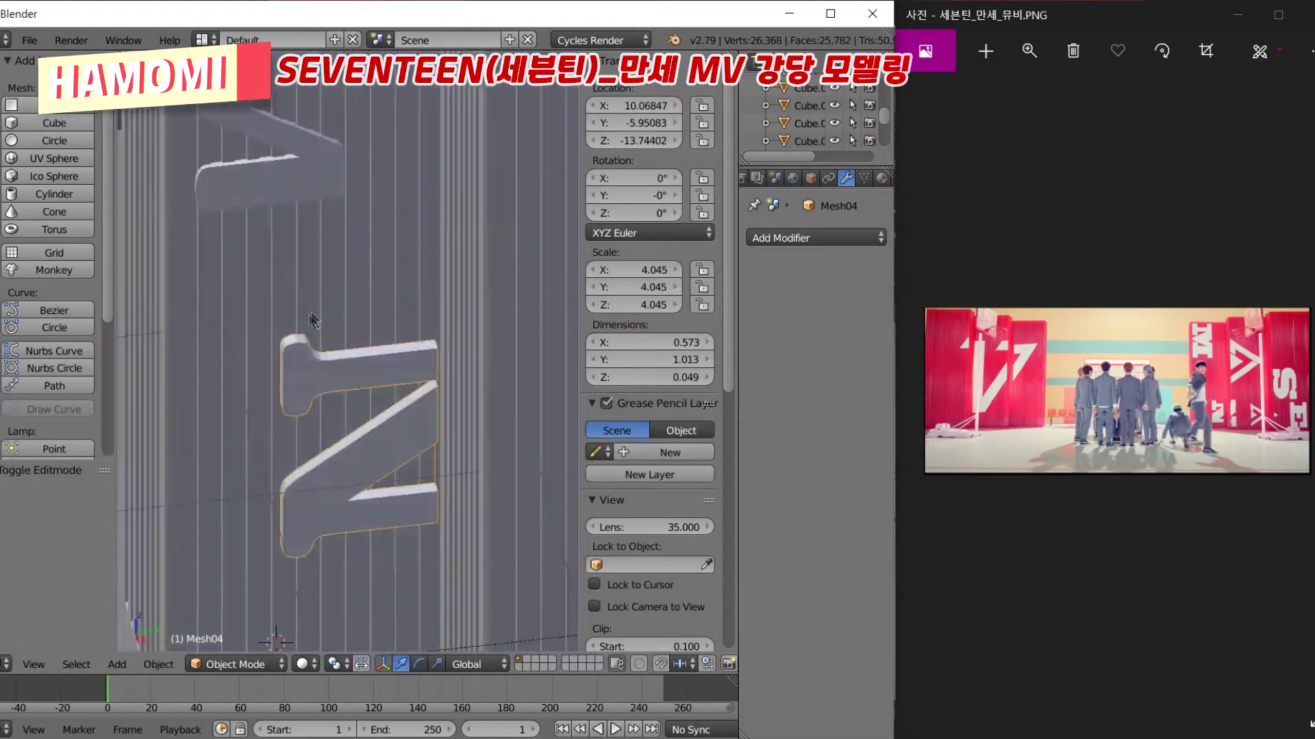
{"action": "scroll", "coordinate": [387, 366], "scroll_direction": "down", "scroll_amount": 3}
{"action": "mouse_move", "coordinate": [387, 366]}
{"action": "middle_mouse_down"}
{"action": "mouse_move", "coordinate": [370, 337]}
{"action": "mouse_move", "coordinate": [411, 321]}
{"action": "middle_mouse_up"}
{"action": "scroll", "coordinate": [370, 337], "scroll_direction": "up", "scroll_amount": 2}
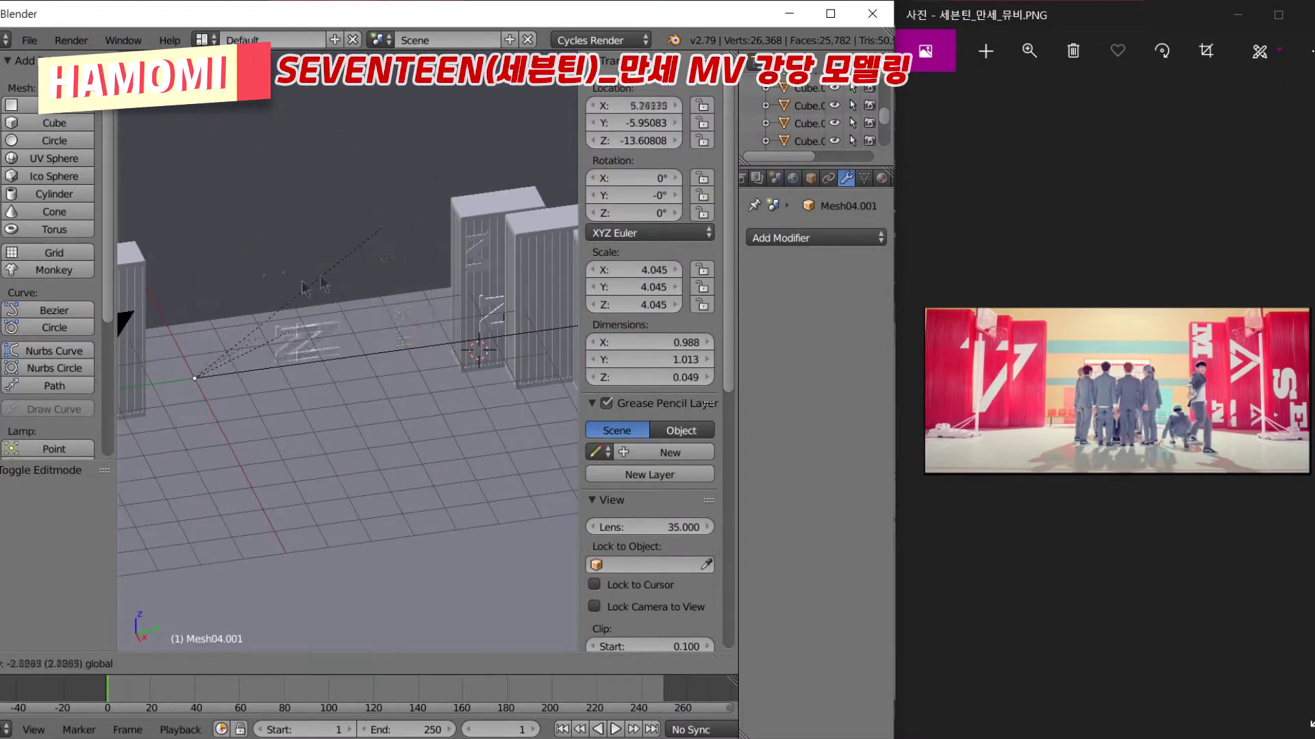
{"action": "key", "text": "g"}
{"action": "left_click", "coordinate": [512, 294]}
{"action": "scroll", "coordinate": [424, 226], "scroll_direction": "up", "scroll_amount": 4}
{"action": "left_click_drag", "start_coordinate": [388, 138], "coordinate": [382, 149]}
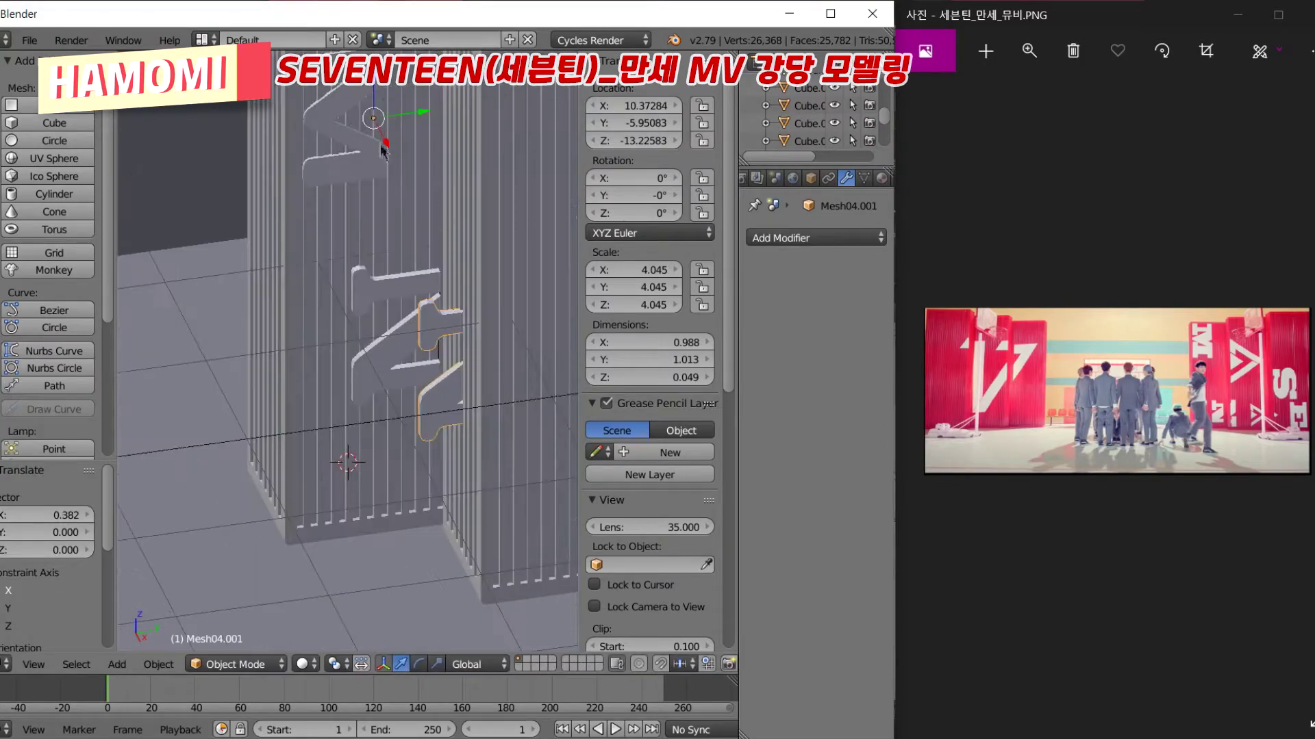
{"action": "left_click", "coordinate": [364, 85]}
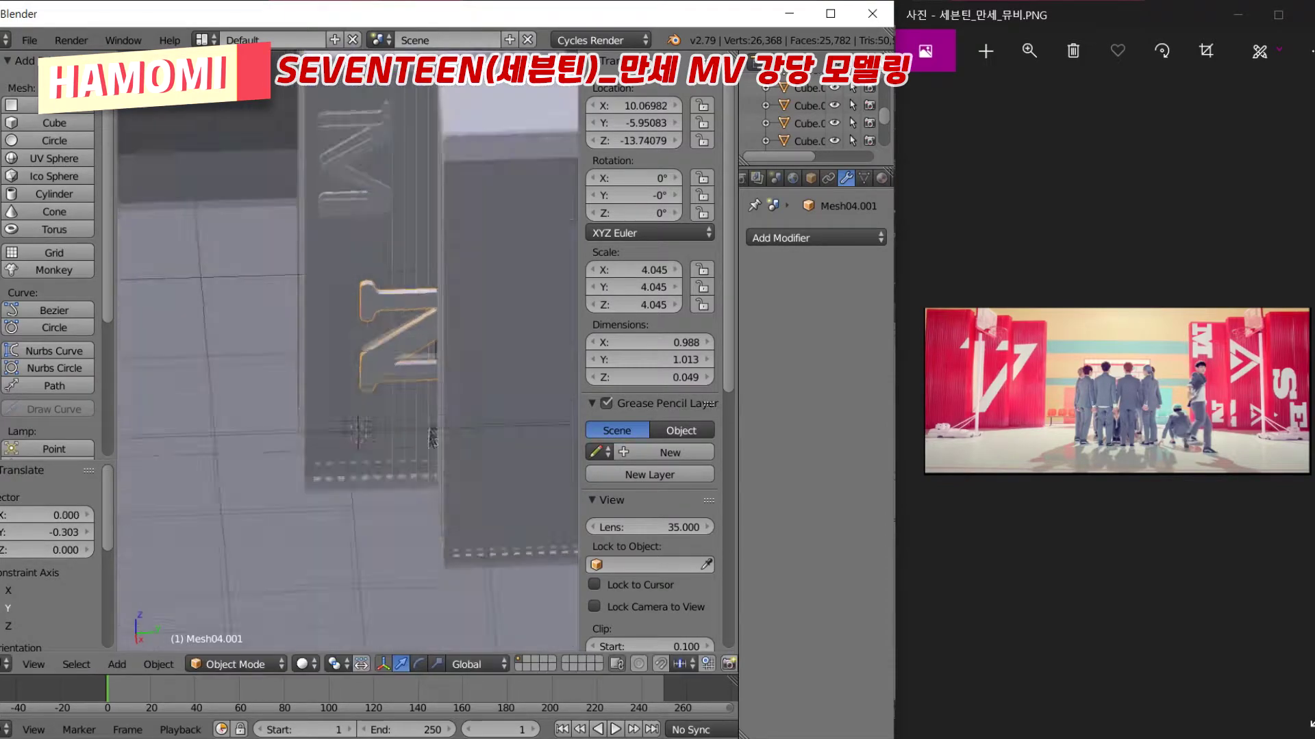
{"action": "scroll", "coordinate": [383, 308], "scroll_direction": "down", "scroll_amount": 5}
{"action": "key", "text": "g"}
{"action": "scroll", "coordinate": [411, 479], "scroll_direction": "up", "scroll_amount": 4}
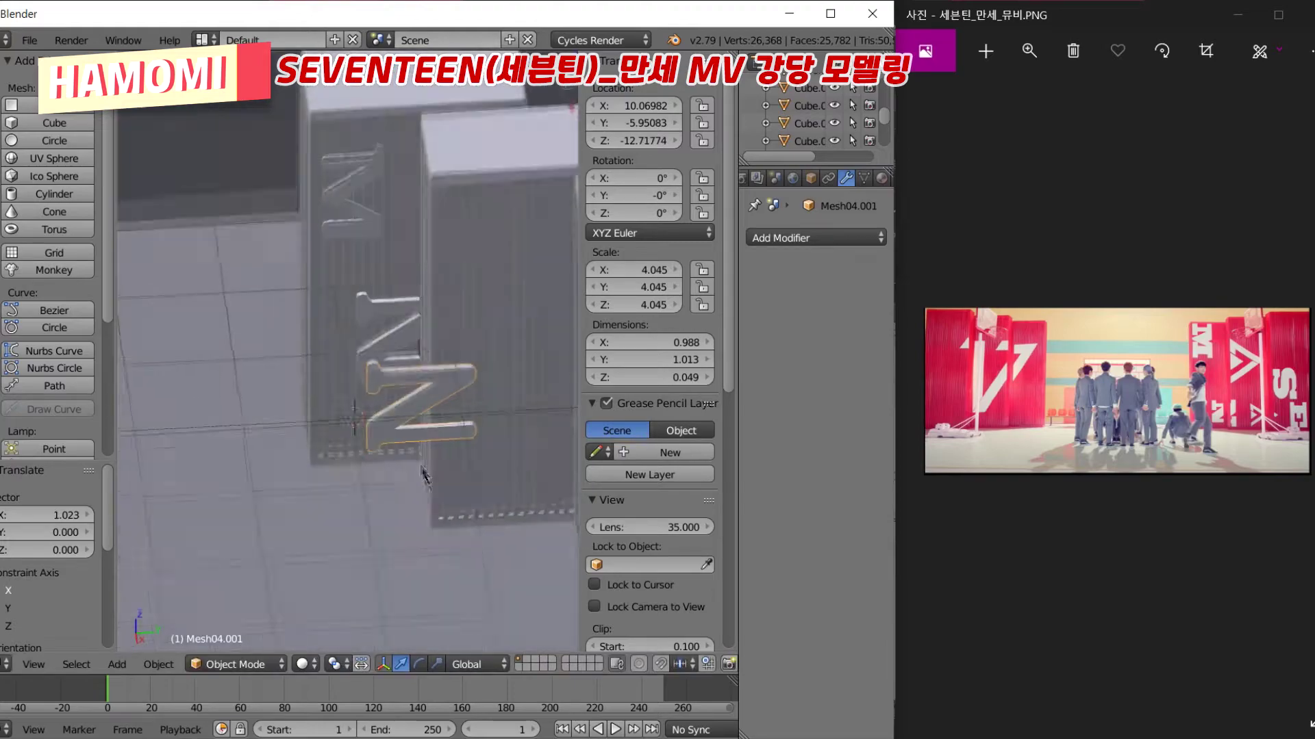
Add a cutter cube positioned over the letter's overhanging part
{"action": "left_click", "coordinate": [54, 123]}
{"action": "key", "text": "g"}
{"action": "left_click", "coordinate": [370, 411]}
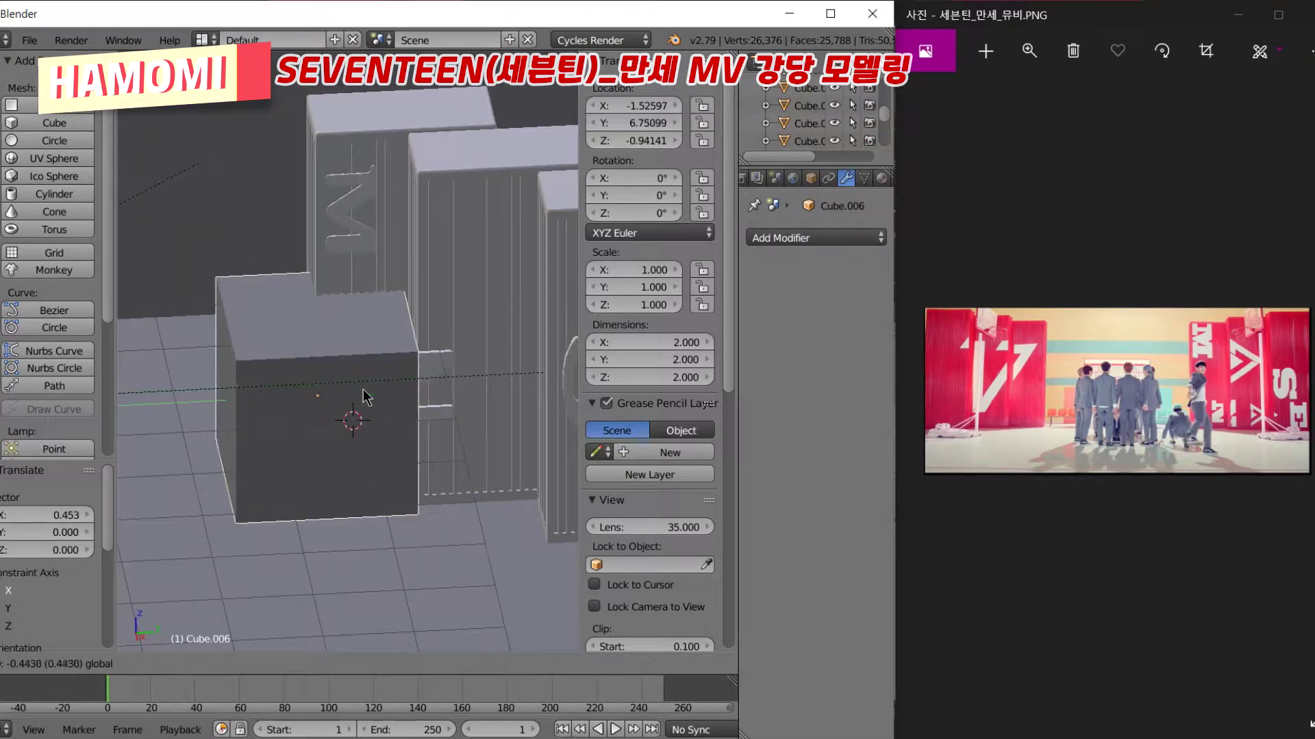
{"action": "scroll", "coordinate": [361, 393], "scroll_direction": "up", "scroll_amount": 4}
{"action": "left_click", "coordinate": [815, 237]}
{"action": "left_click", "coordinate": [524, 317]}
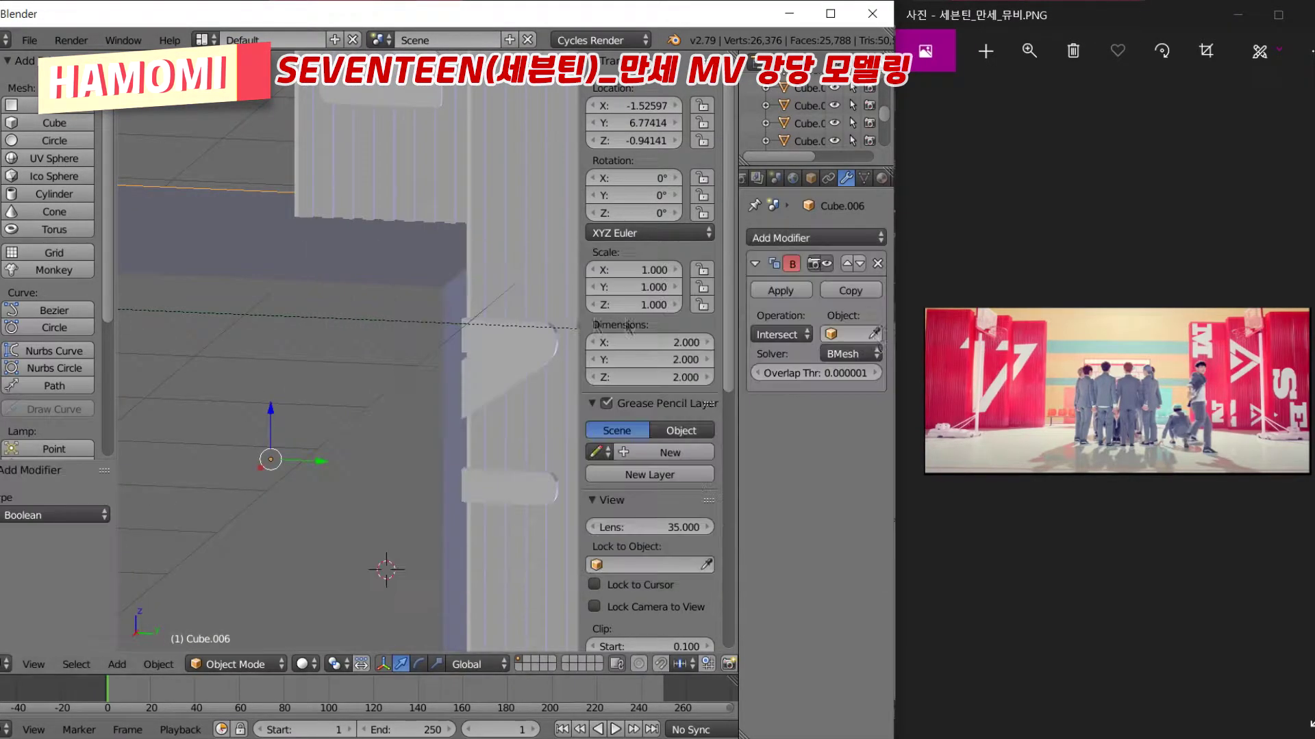
Trim the letter with an applied Difference Boolean against the cube, then delete the cube
{"action": "right_click", "coordinate": [506, 356]}
{"action": "left_click", "coordinate": [815, 237]}
{"action": "left_click", "coordinate": [520, 318]}
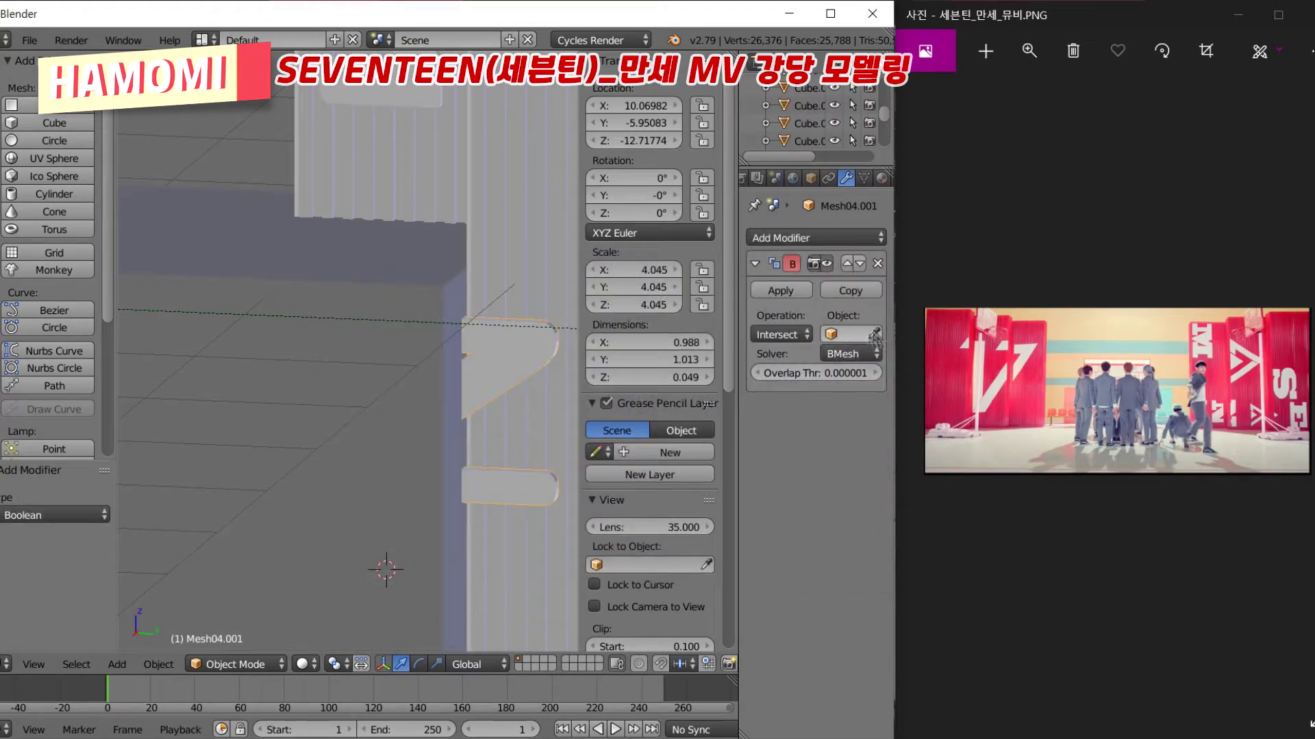
{"action": "left_click", "coordinate": [795, 275]}
{"action": "left_click", "coordinate": [764, 293]}
{"action": "right_click", "coordinate": [420, 376]}
{"action": "key", "text": "Delete"}
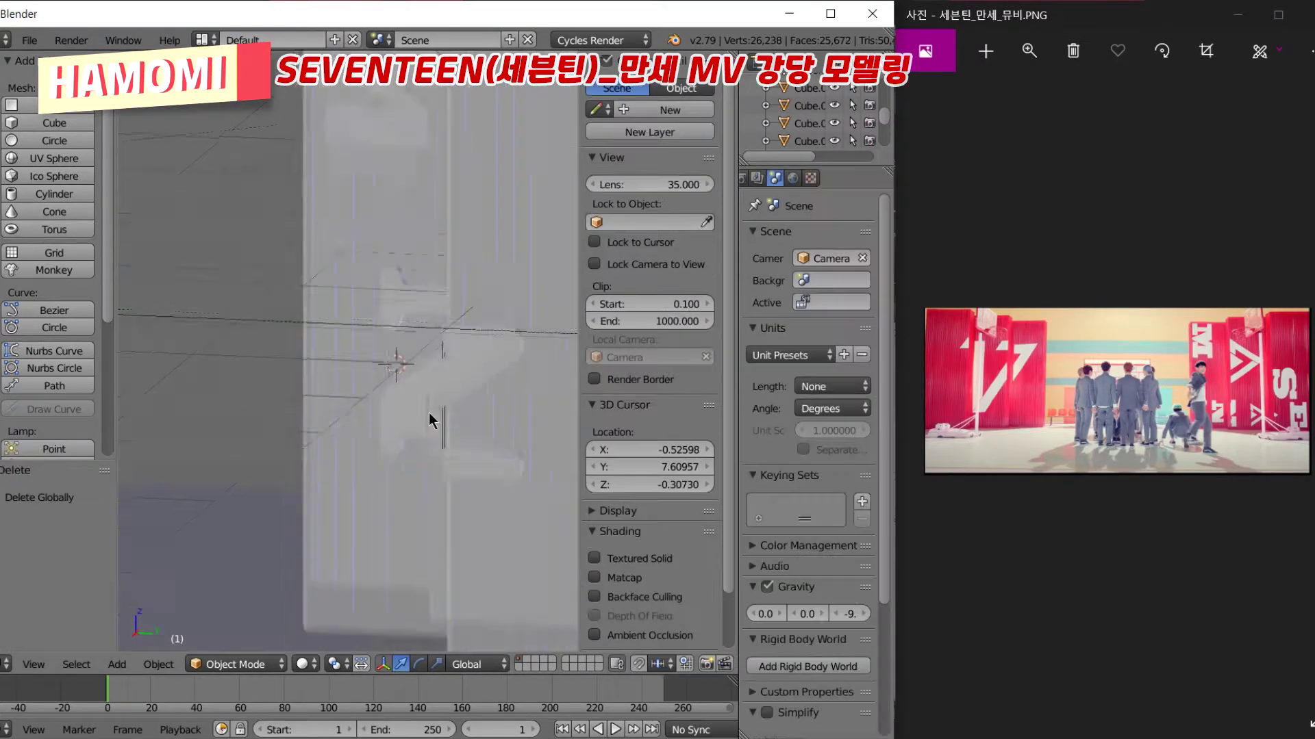
{"action": "scroll", "coordinate": [383, 397], "scroll_direction": "down", "scroll_amount": 3}
Select the stray vertices on the letter piece's cut side in a side wireframe view
{"action": "right_click", "coordinate": [368, 383]}
{"action": "key", "text": "Tab"}
{"action": "scroll", "coordinate": [383, 370], "scroll_direction": "up", "scroll_amount": 4}
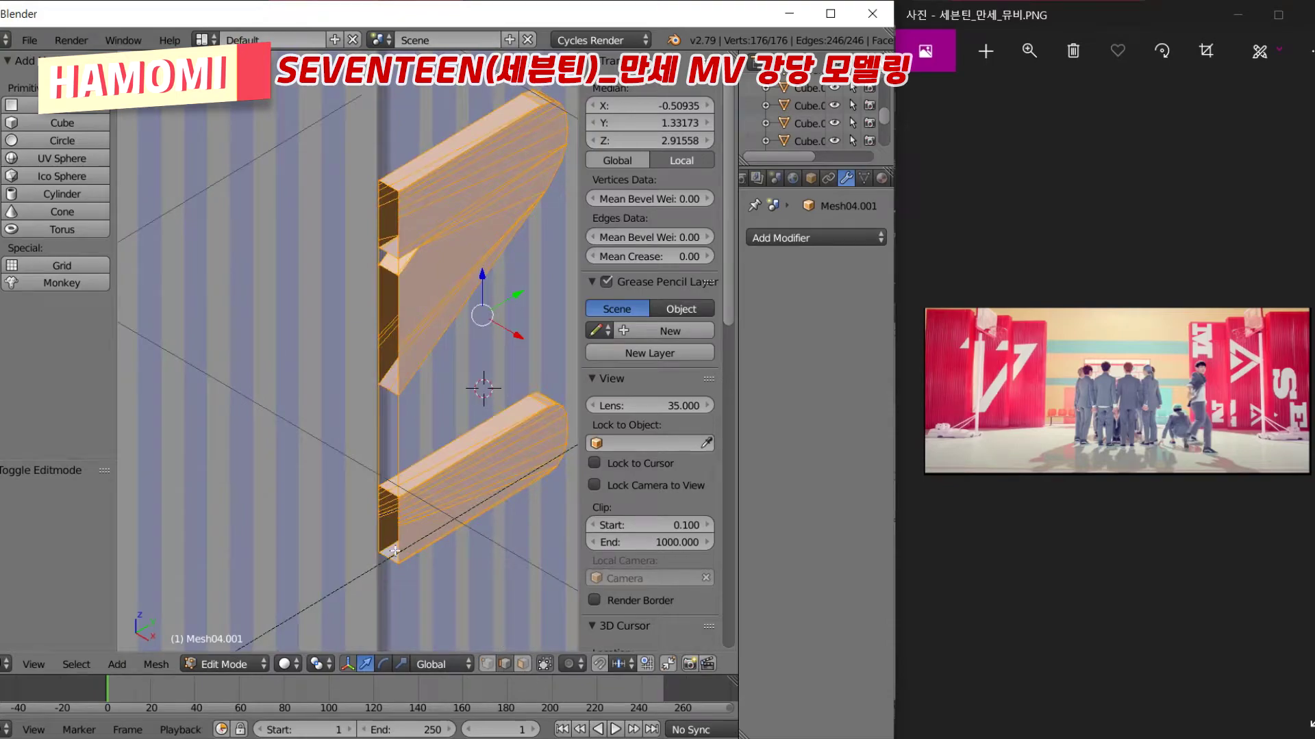
{"action": "right_click", "coordinate": [395, 551], "text": "alt"}
{"action": "key", "text": "KP_3"}
{"action": "scroll", "coordinate": [377, 471], "scroll_direction": "up", "scroll_amount": 5}
{"action": "key", "text": "z"}
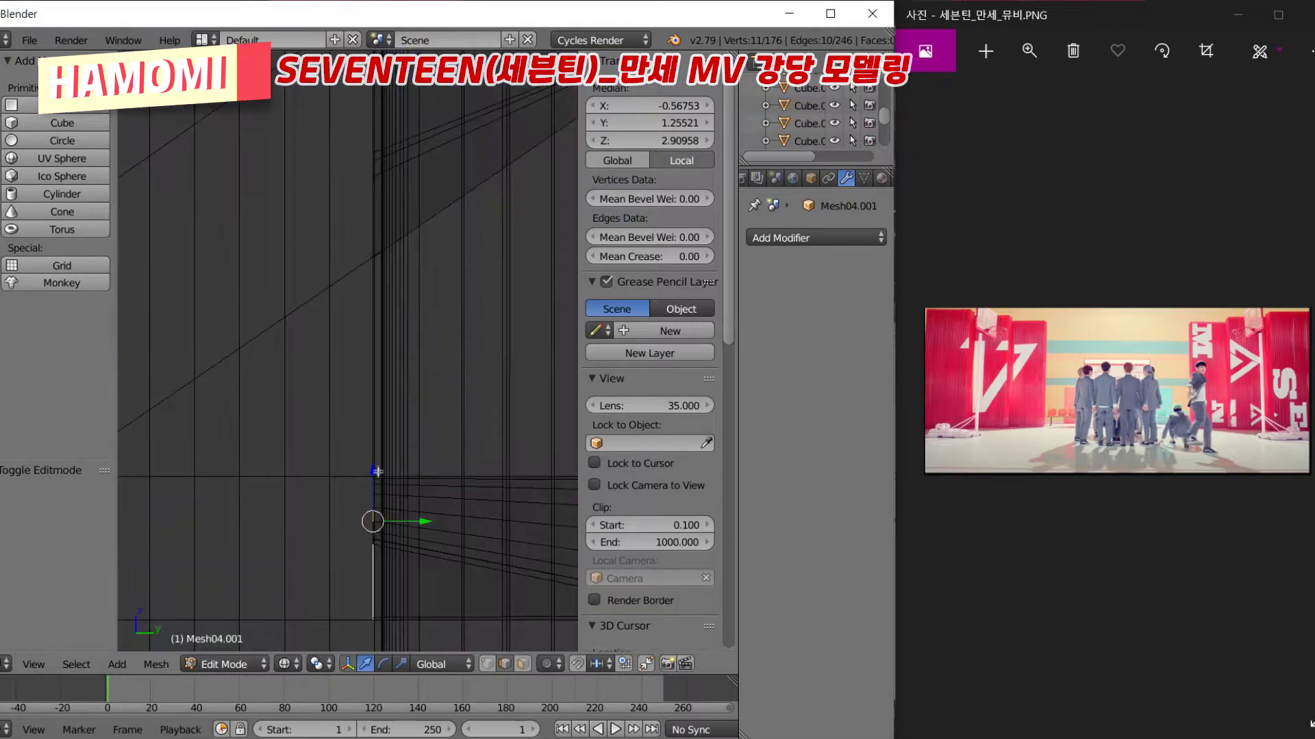
{"action": "key", "text": "a"}
{"action": "key", "text": "KP_1"}
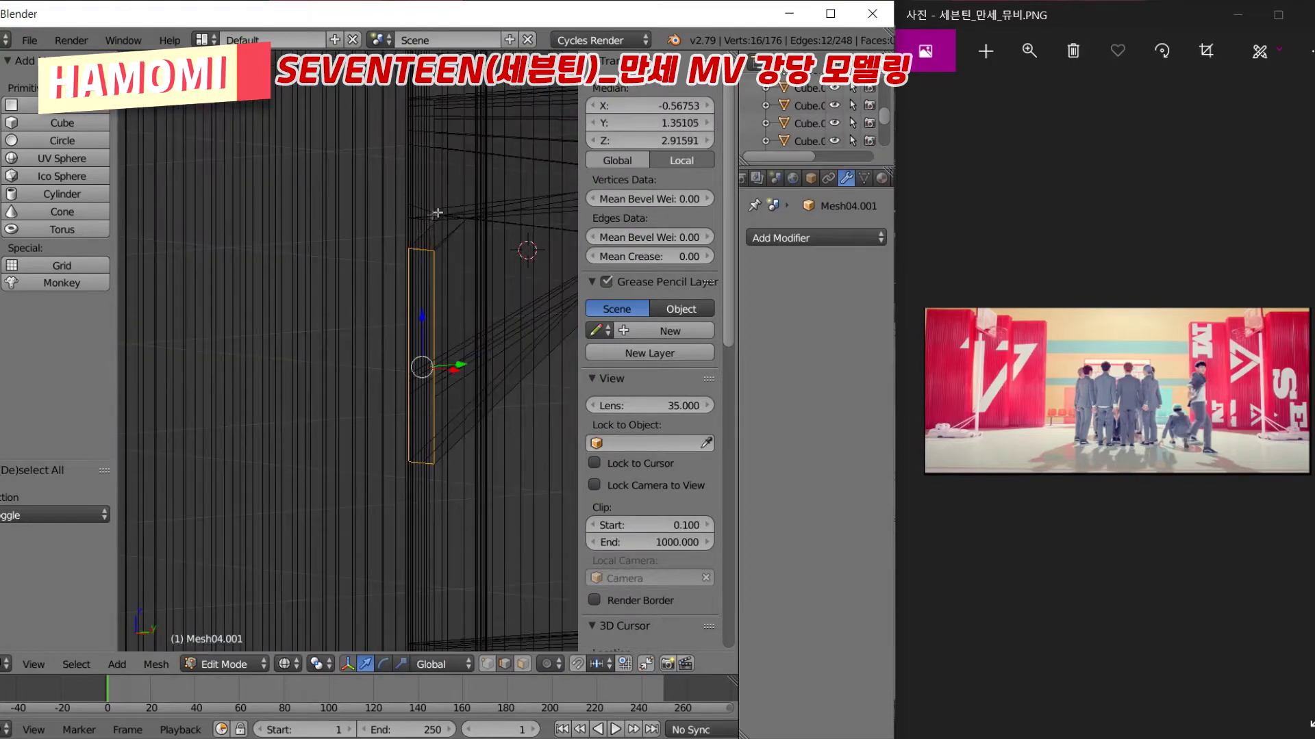
Delete the leftover face along the letter piece's cut side
{"action": "key", "text": "Tab"}
{"action": "key", "text": "Tab"}
{"action": "key", "text": "z"}
{"action": "middle_click_drag", "start_coordinate": [471, 241], "coordinate": [477, 493]}
{"action": "scroll", "coordinate": [477, 493], "scroll_direction": "up", "scroll_amount": 3}
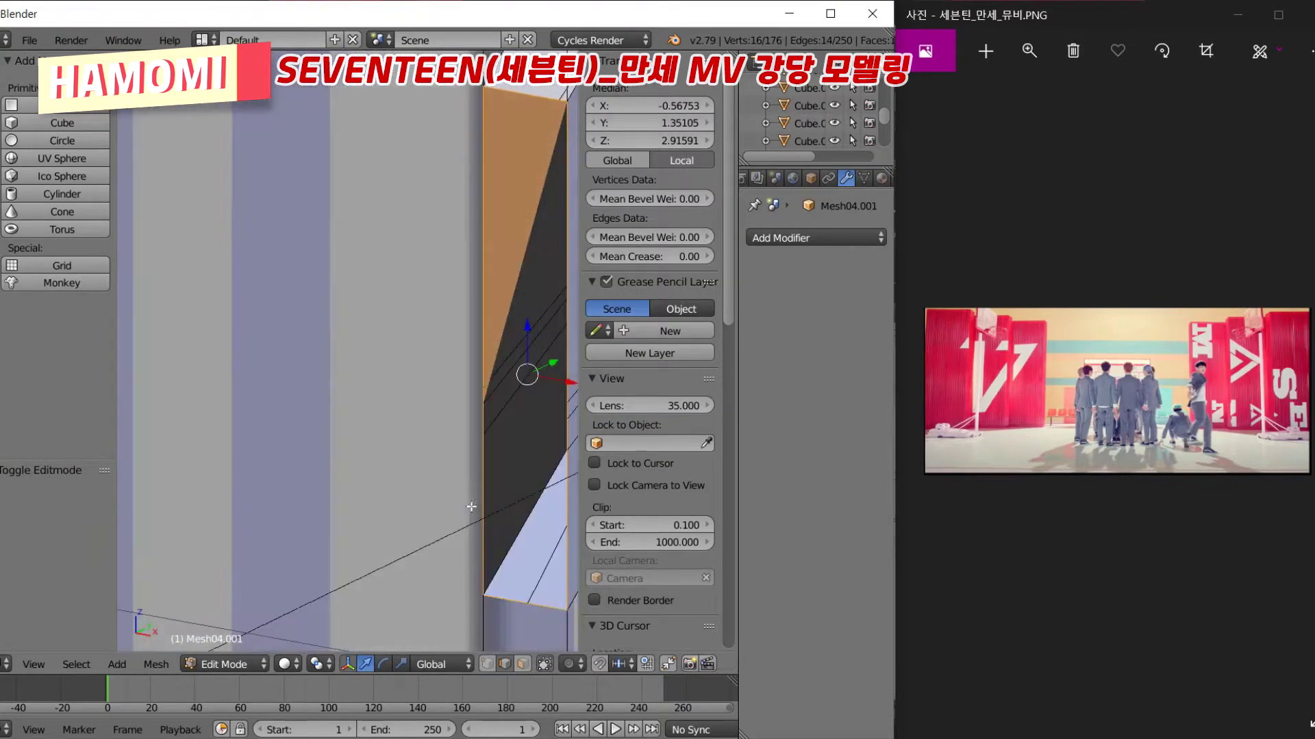
{"action": "key", "text": "x"}
{"action": "left_click", "coordinate": [511, 381]}
Inspect the cut side head-on in wireframe and pick out a remaining stray edge
{"action": "mouse_move", "coordinate": [562, 170]}
{"action": "middle_mouse_down"}
{"action": "mouse_move", "coordinate": [412, 330]}
{"action": "mouse_move", "coordinate": [360, 467]}
{"action": "middle_mouse_up"}
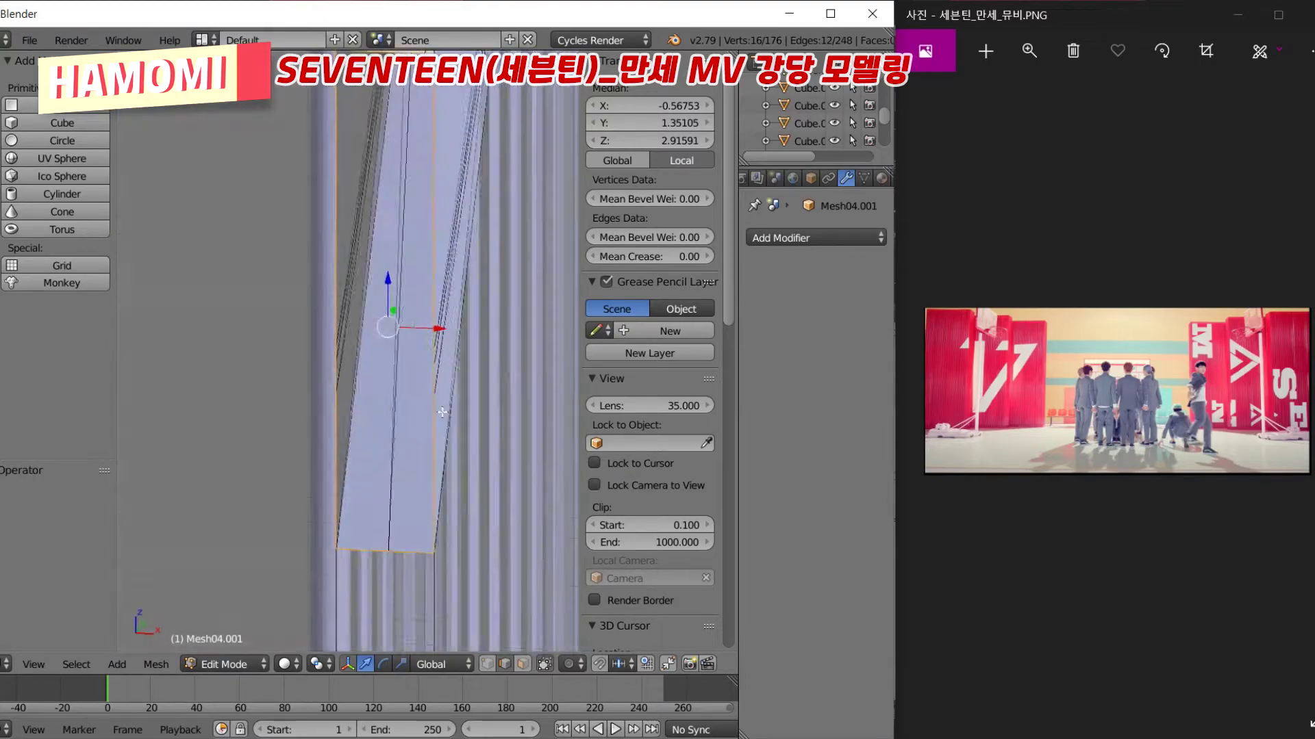
{"action": "key", "text": "z"}
{"action": "key", "text": "x"}
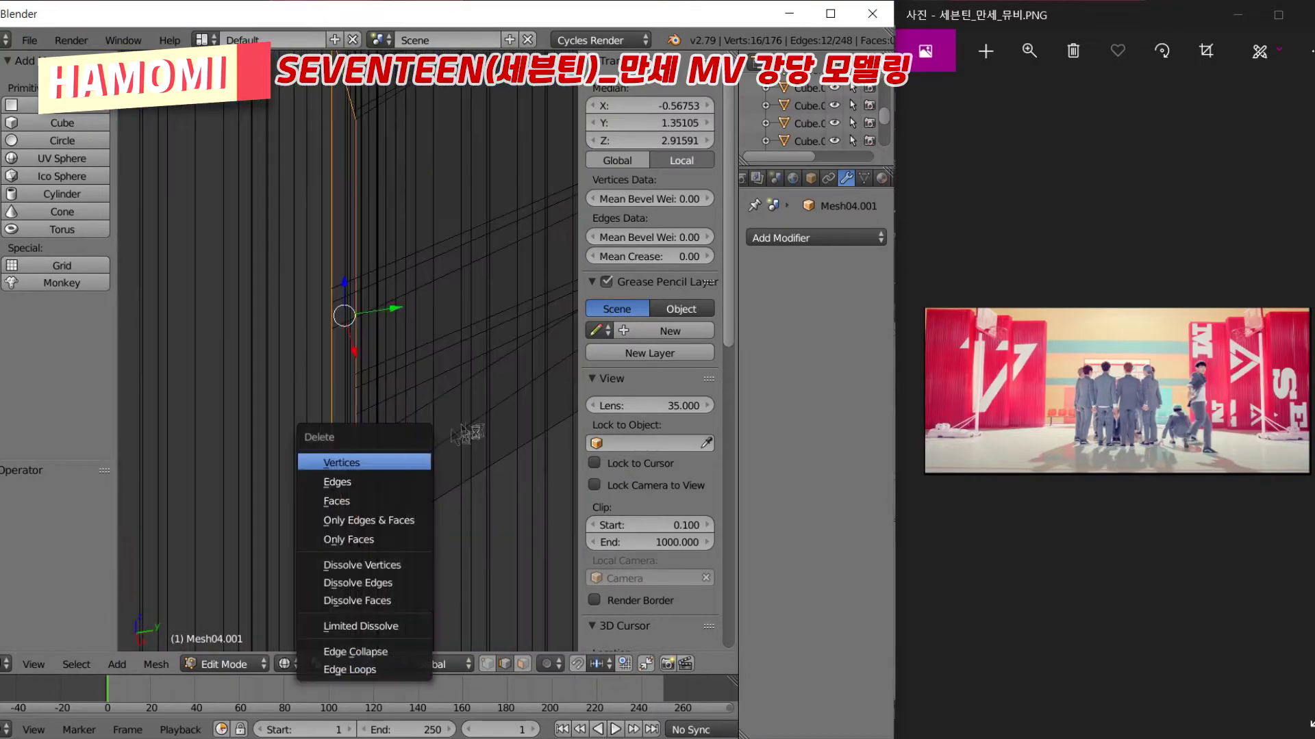
{"action": "key", "text": "Escape"}
{"action": "key", "text": "z"}
{"action": "scroll", "coordinate": [343, 274], "scroll_direction": "up", "scroll_amount": 3}
{"action": "right_click", "coordinate": [329, 266]}
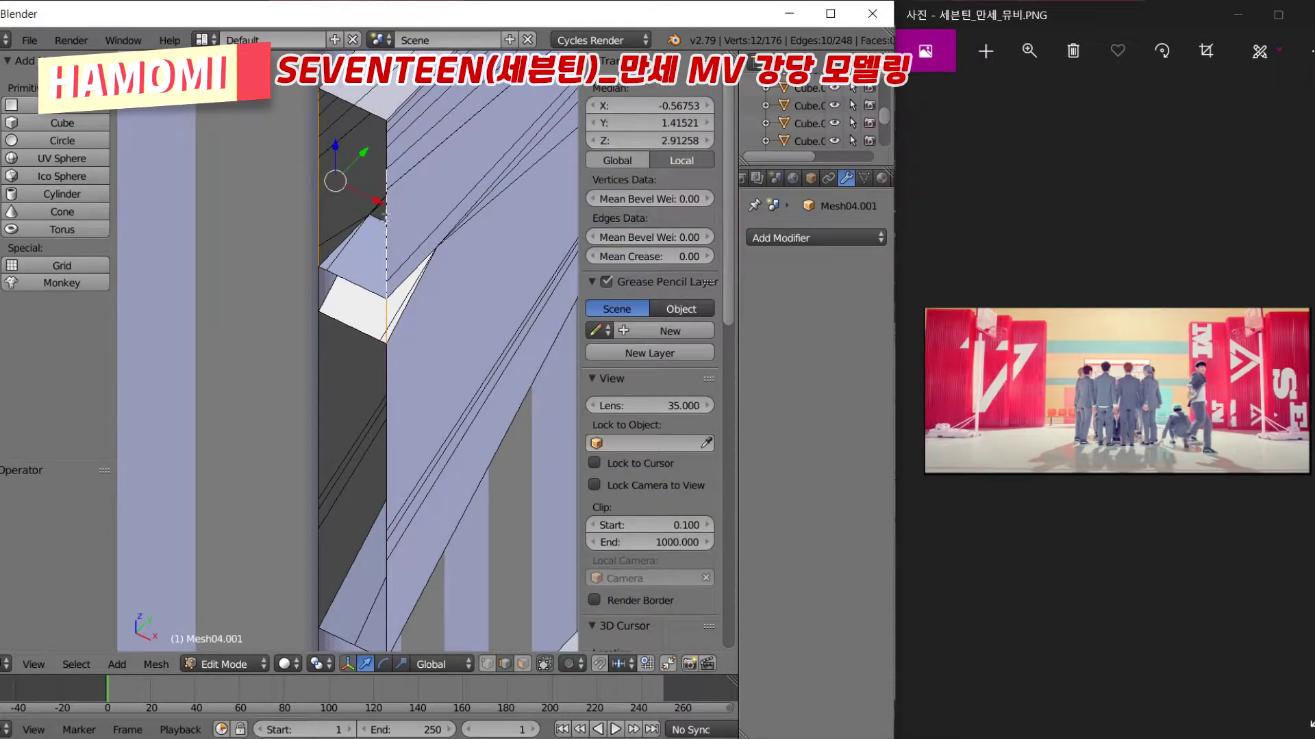
{"action": "middle_click_drag", "start_coordinate": [397, 243], "coordinate": [415, 422]}
{"action": "key", "text": "Tab"}
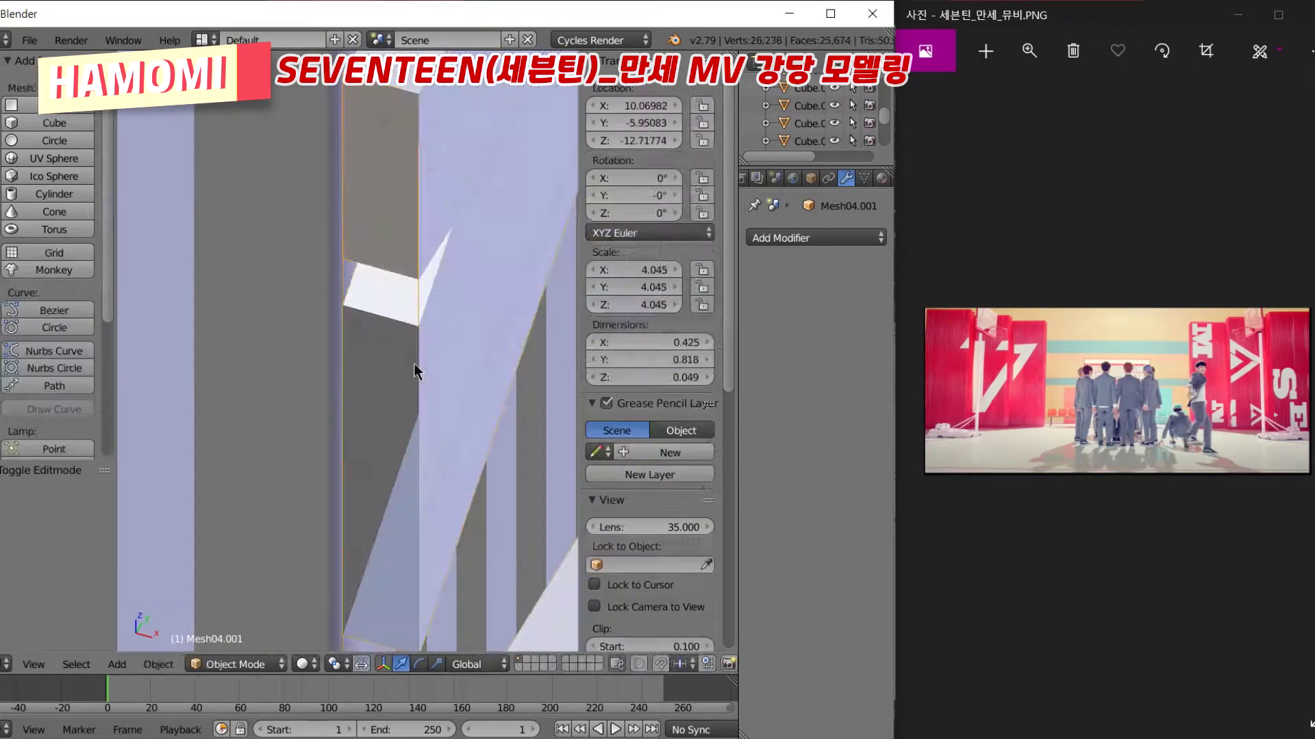
{"action": "key", "text": "Tab"}
{"action": "key", "text": "Tab"}
Select the stray M_S_ letter object and delete it
{"action": "scroll", "coordinate": [342, 394], "scroll_direction": "down", "scroll_amount": 5}
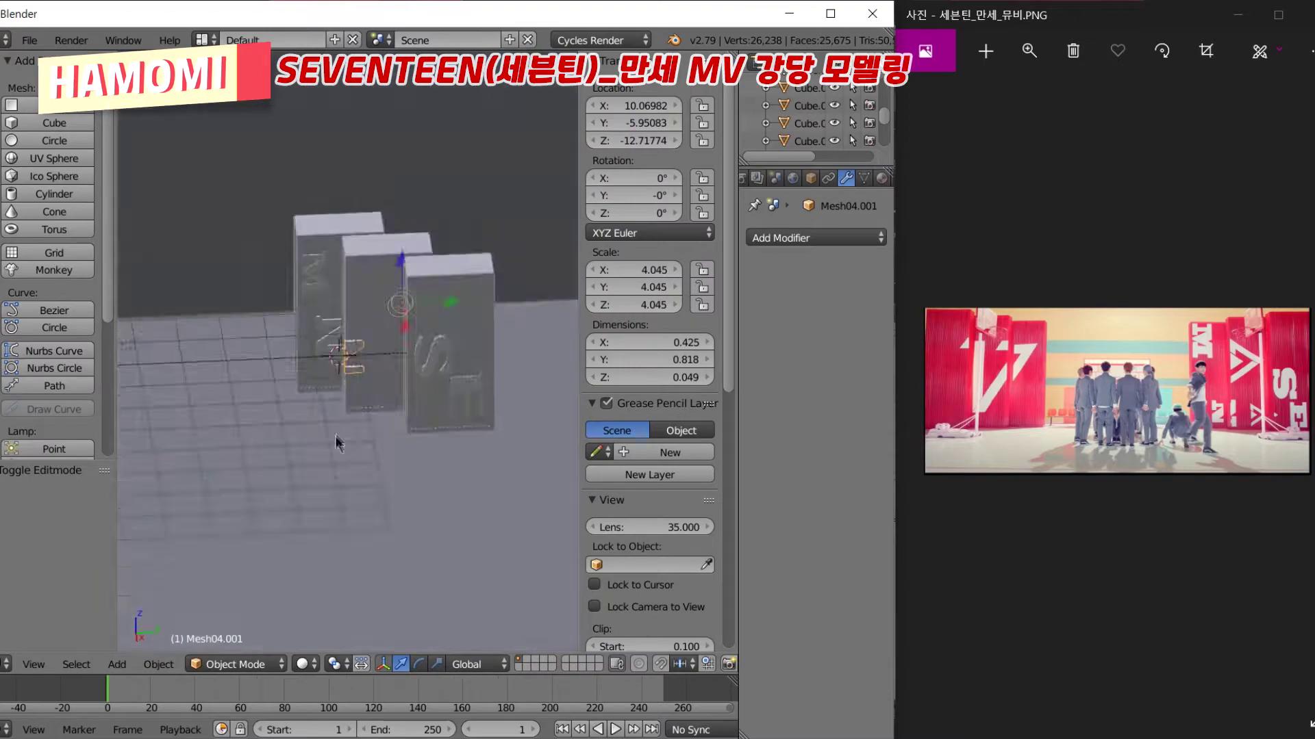
{"action": "scroll", "coordinate": [408, 465], "scroll_direction": "down", "scroll_amount": 3}
{"action": "scroll", "coordinate": [408, 458], "scroll_direction": "up", "scroll_amount": 4}
{"action": "right_click", "coordinate": [260, 433]}
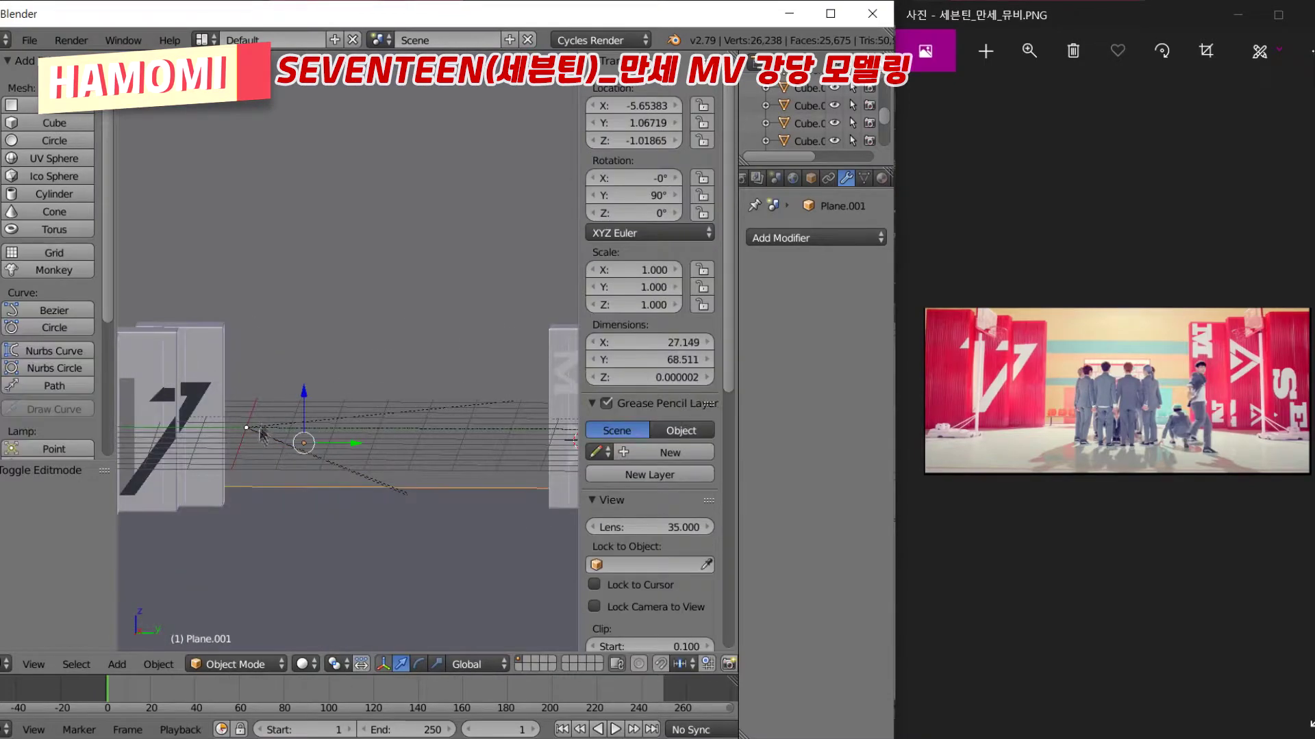
{"action": "right_click", "coordinate": [258, 434]}
{"action": "mouse_move", "coordinate": [258, 434]}
{"action": "middle_mouse_down"}
{"action": "mouse_move", "coordinate": [405, 508]}
{"action": "mouse_move", "coordinate": [498, 329]}
{"action": "mouse_move", "coordinate": [458, 335]}
{"action": "middle_mouse_up"}
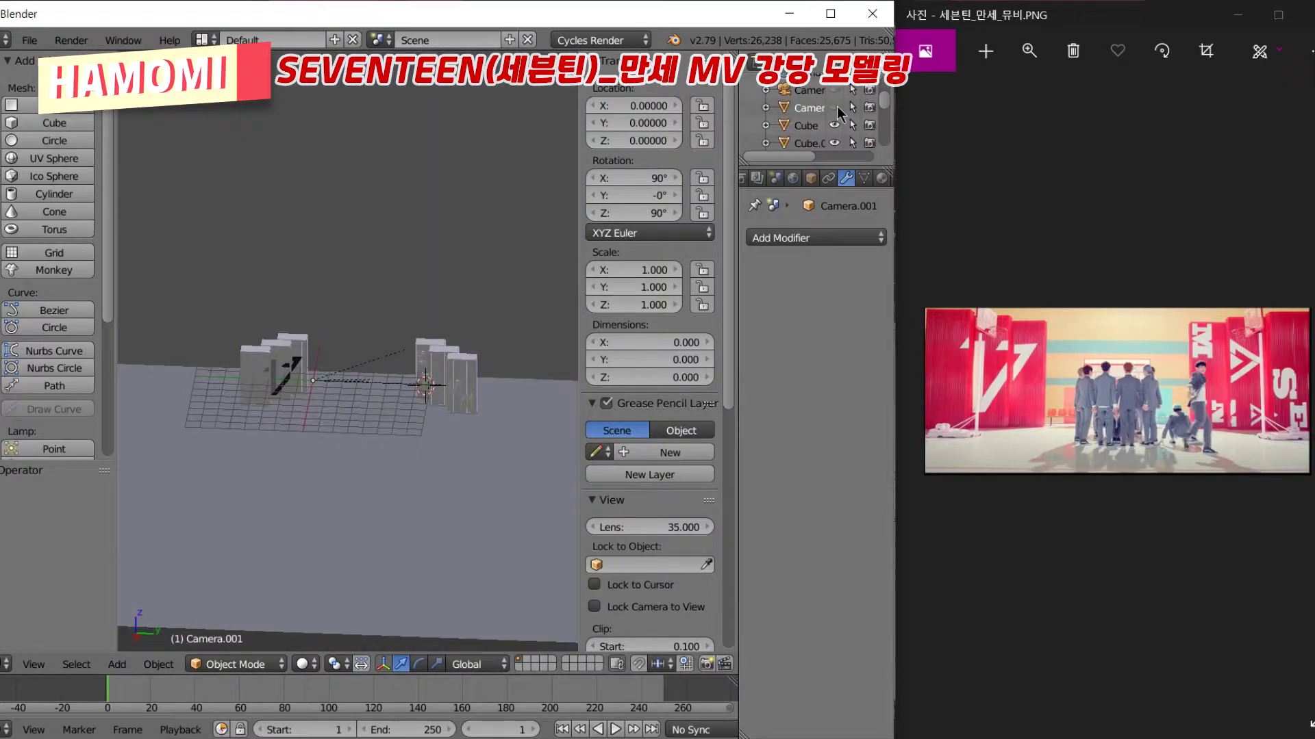
{"action": "right_click", "coordinate": [313, 381]}
{"action": "scroll", "coordinate": [337, 431], "scroll_direction": "up", "scroll_amount": 5}
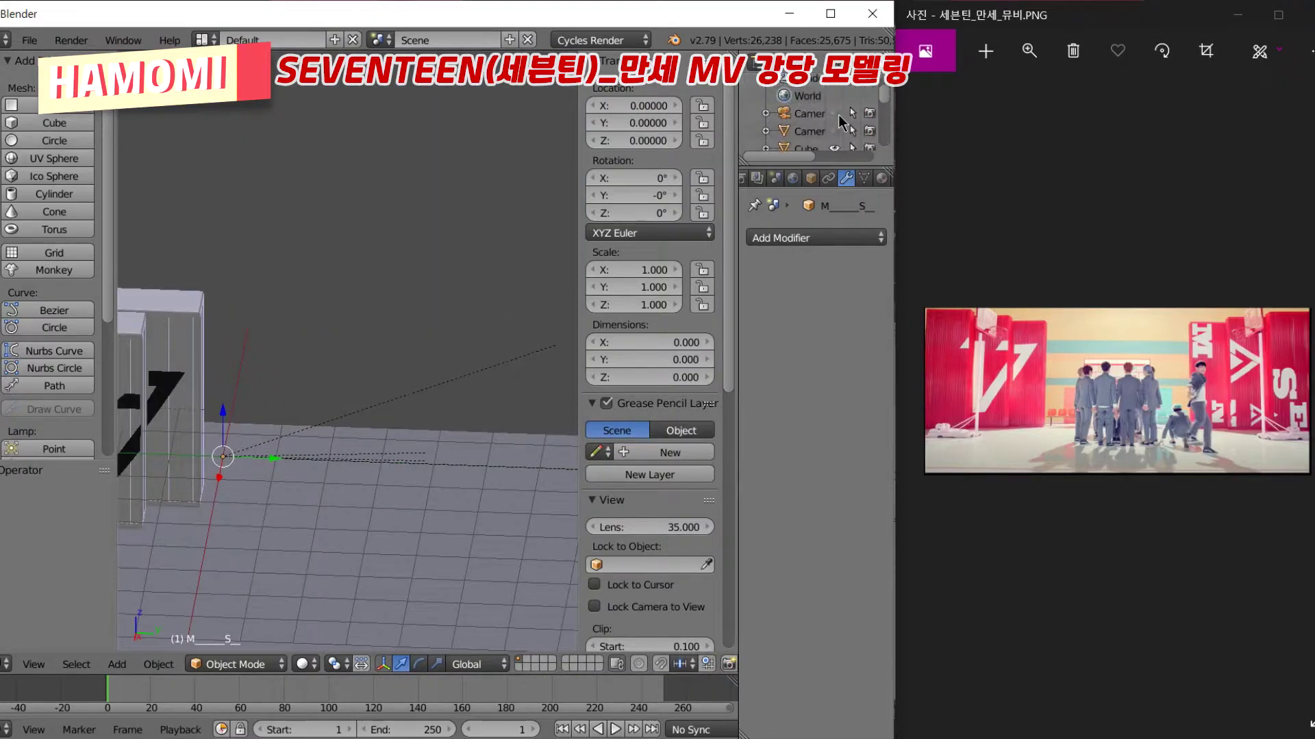
{"action": "scroll", "coordinate": [843, 124], "scroll_direction": "down", "scroll_amount": 3}
{"action": "scroll", "coordinate": [420, 421], "scroll_direction": "down", "scroll_amount": 5}
{"action": "key", "text": "Delete"}
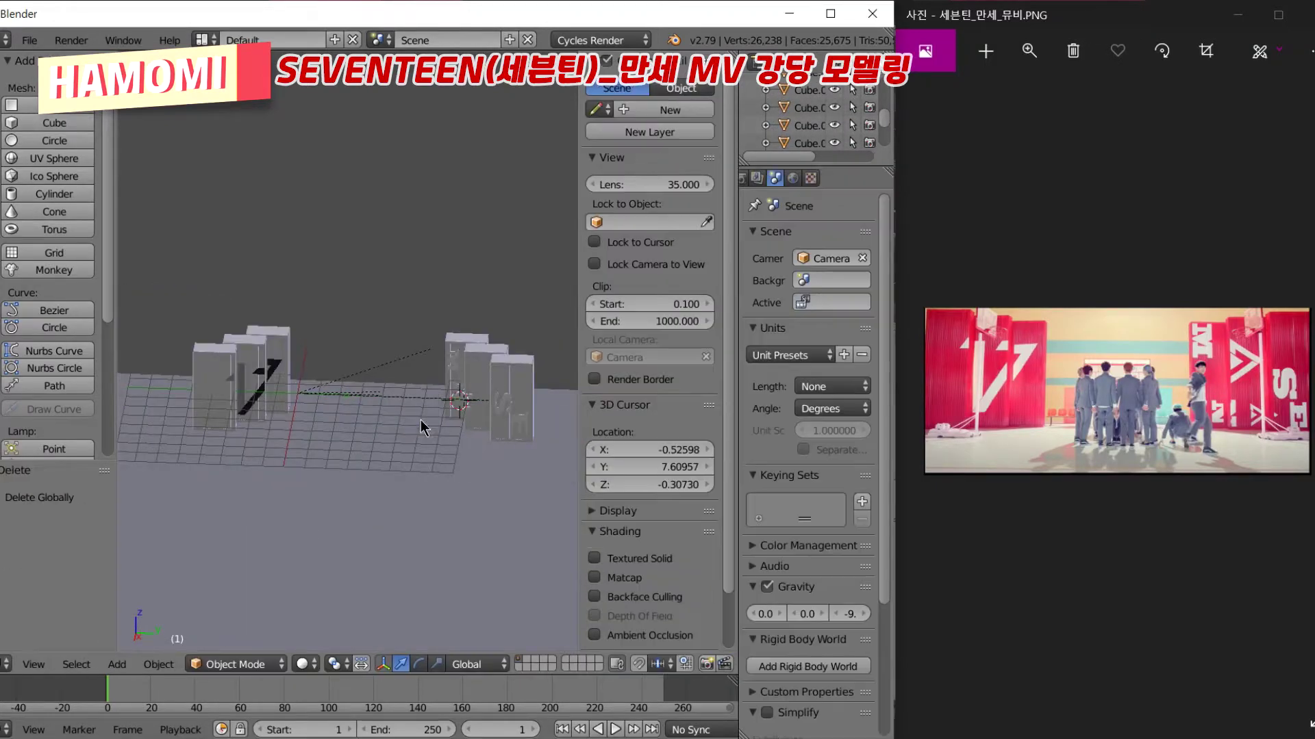
Select the backdrop plane and frame it in a level side view
{"action": "right_click", "coordinate": [421, 420]}
{"action": "scroll", "coordinate": [388, 388], "scroll_direction": "up", "scroll_amount": 5}
{"action": "scroll", "coordinate": [370, 433], "scroll_direction": "down", "scroll_amount": 8}
{"action": "mouse_move", "coordinate": [369, 433]}
{"action": "middle_mouse_down"}
{"action": "mouse_move", "coordinate": [330, 493]}
{"action": "mouse_move", "coordinate": [894, 104]}
{"action": "middle_mouse_up"}
{"action": "key", "text": "KP_3"}
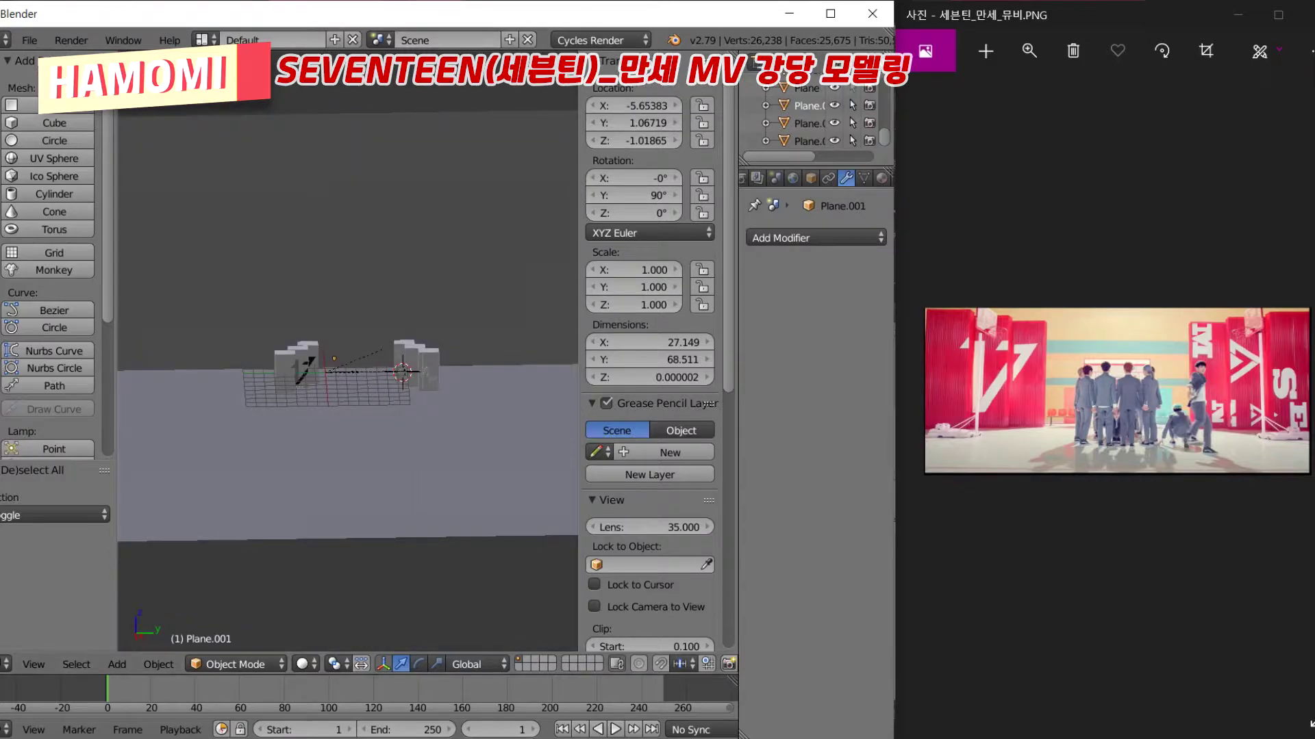
{"action": "key", "text": "Tab"}
{"action": "key", "text": "Tab"}
{"action": "key", "text": "Home"}
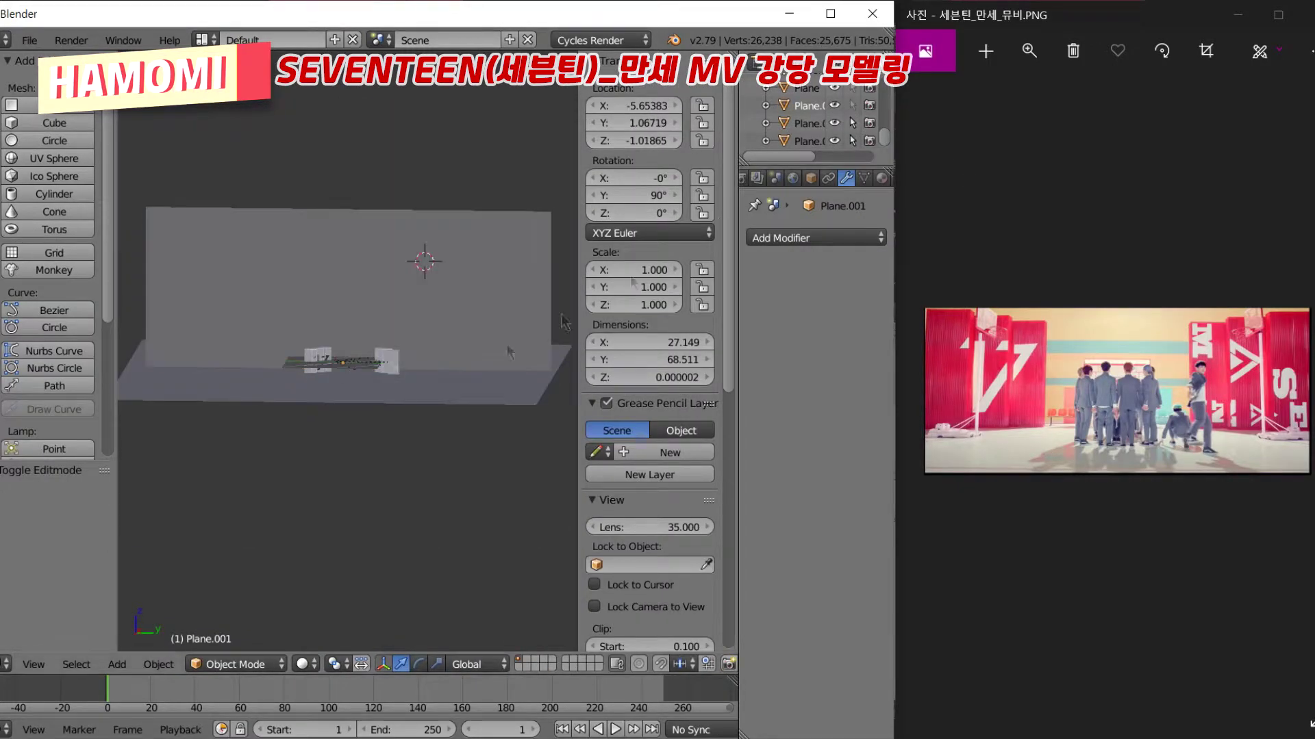
{"action": "scroll", "coordinate": [509, 353], "scroll_direction": "up", "scroll_amount": 5}
{"action": "key", "text": "a"}
Select the Plane.003 logo shape for editing, undoing two accidental changes
{"action": "right_click", "coordinate": [408, 383]}
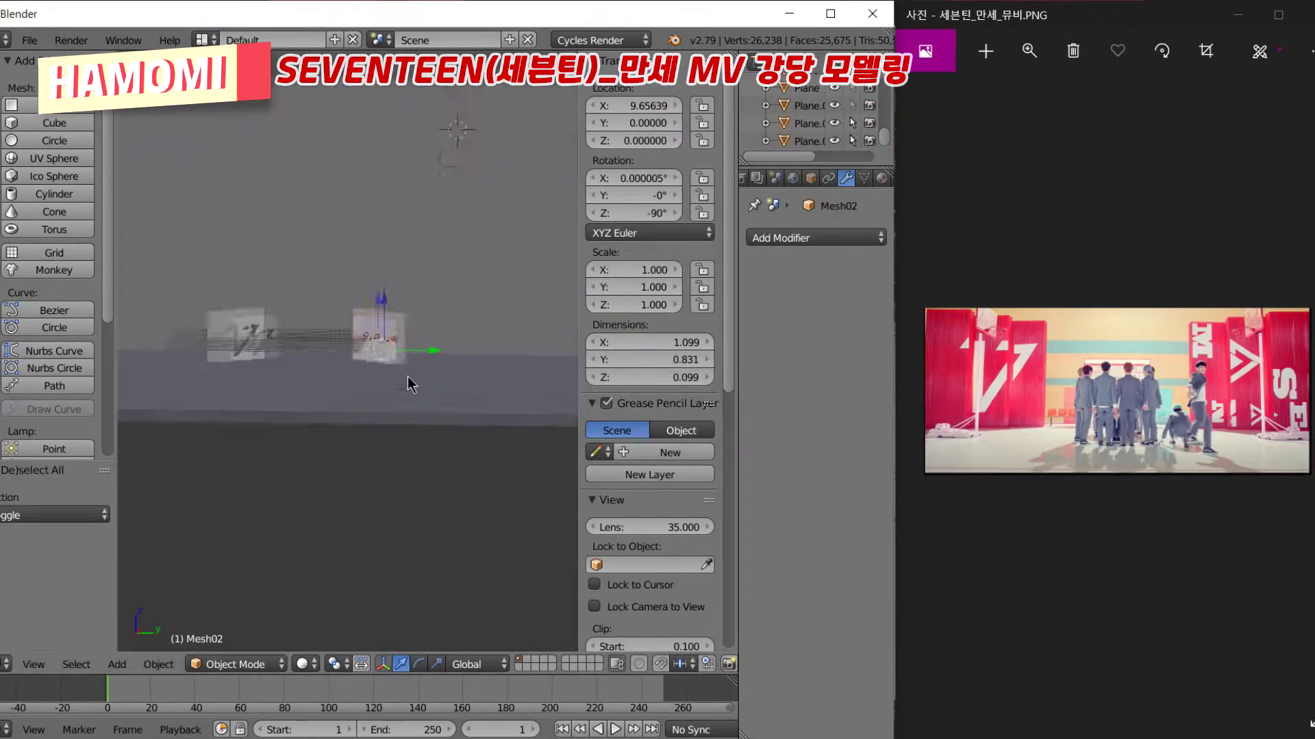
{"action": "key", "text": "x"}
{"action": "key", "text": "ctrl+z"}
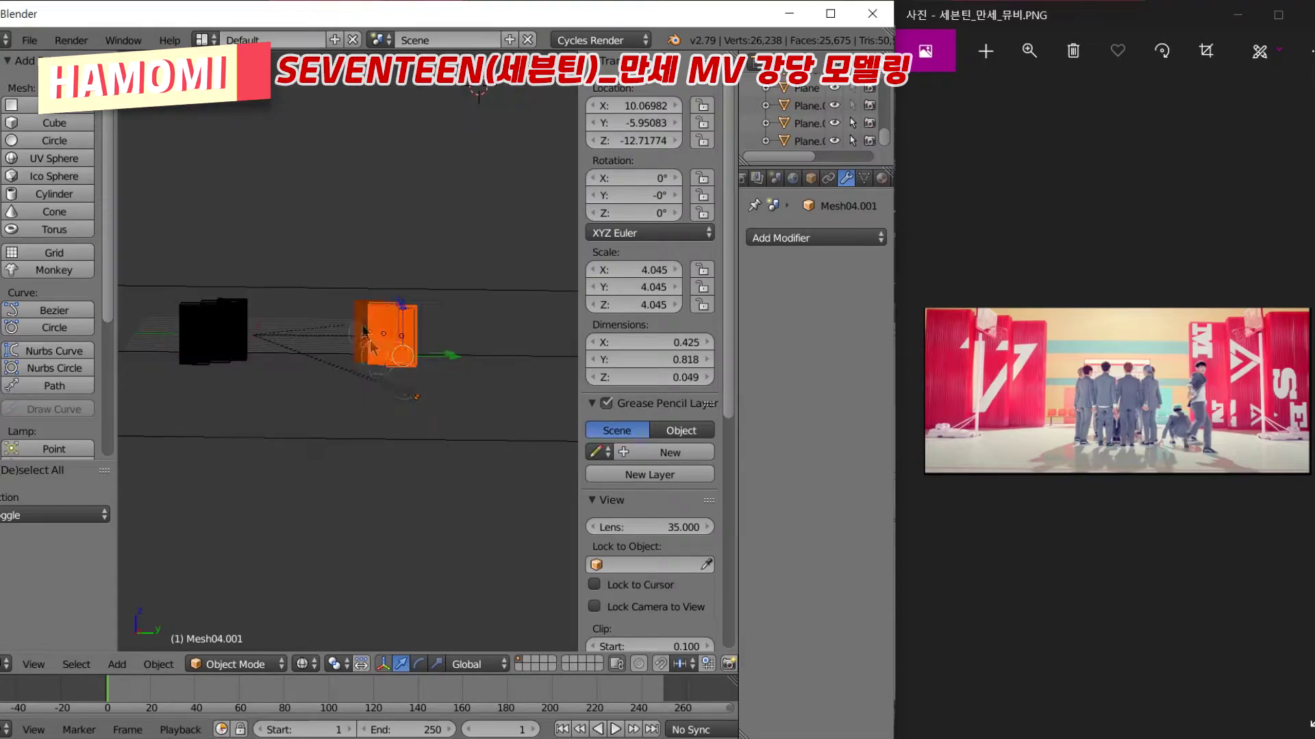
{"action": "key", "text": "ctrl+z"}
{"action": "key", "text": "ctrl+z"}
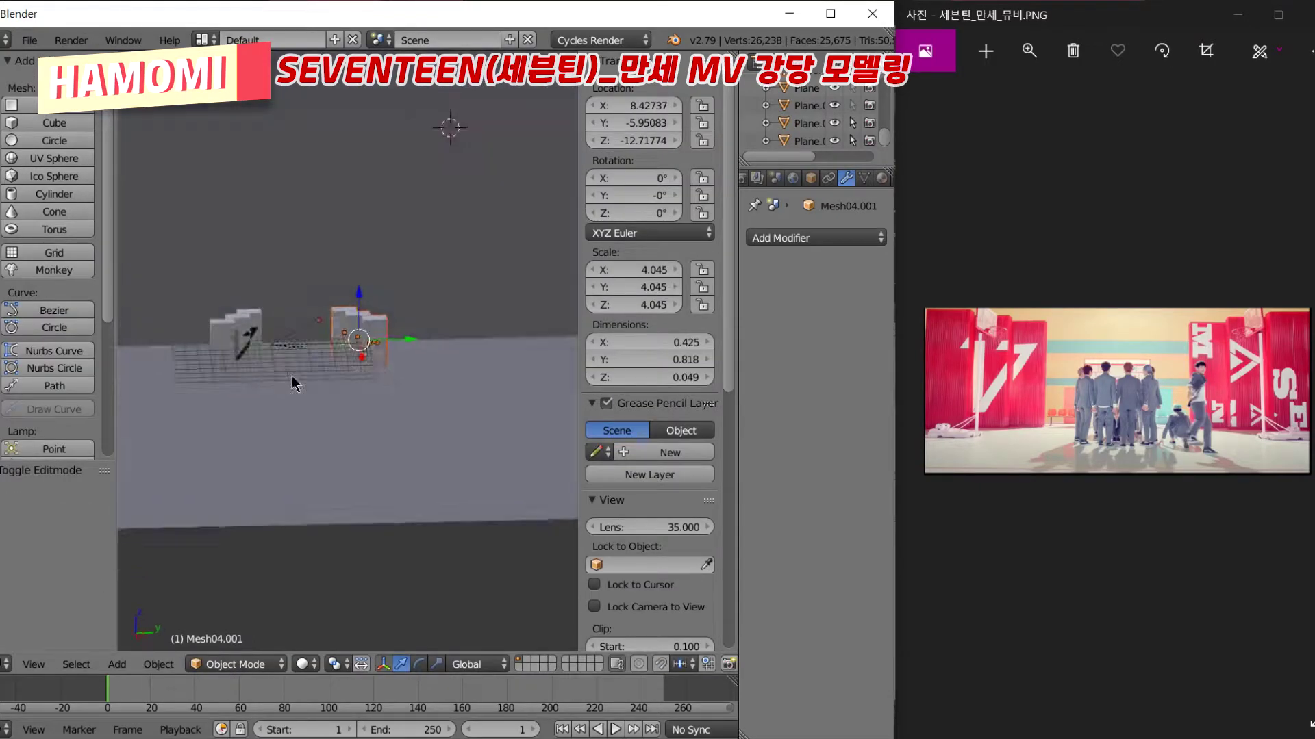
{"action": "scroll", "coordinate": [309, 342], "scroll_direction": "up", "scroll_amount": 5}
{"action": "middle_click_drag", "start_coordinate": [308, 342], "coordinate": [277, 426]}
Exit Edit Mode on Plane.003 and give it a Solidify modifier
{"action": "scroll", "coordinate": [276, 426], "scroll_direction": "up", "scroll_amount": 4}
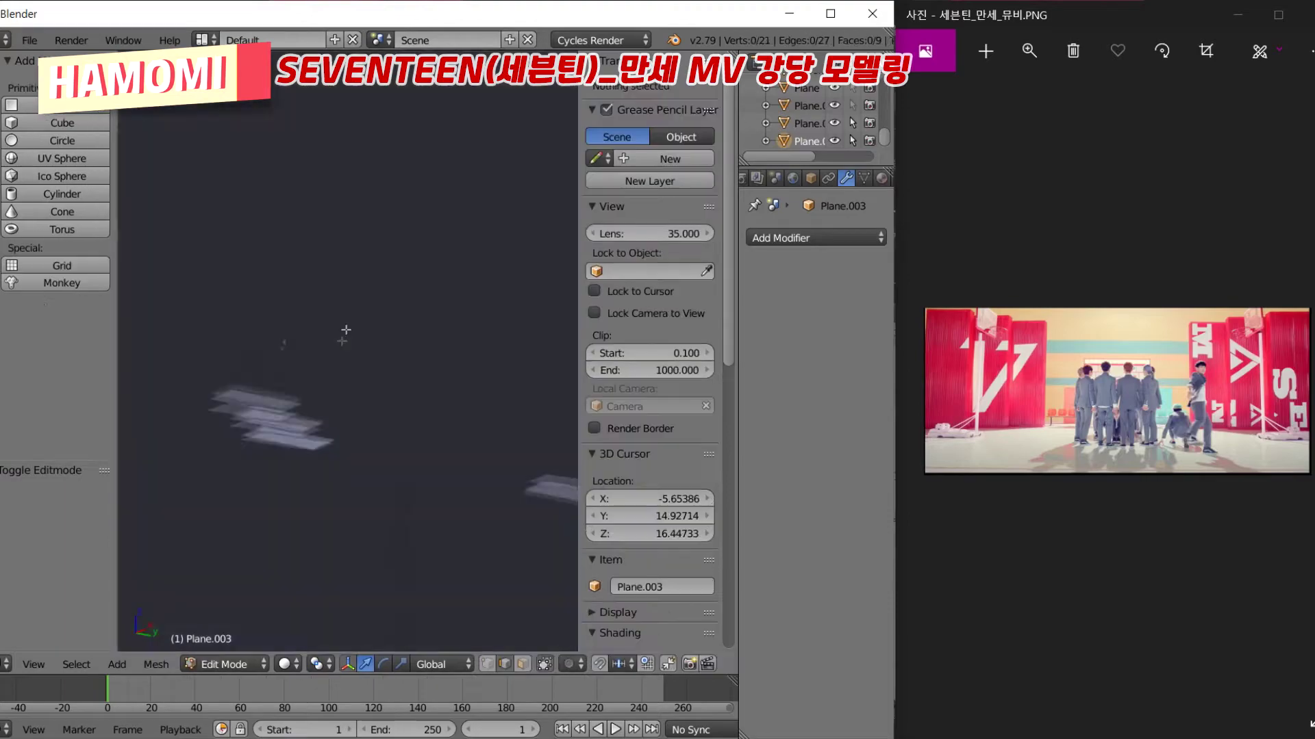
{"action": "key", "text": "a"}
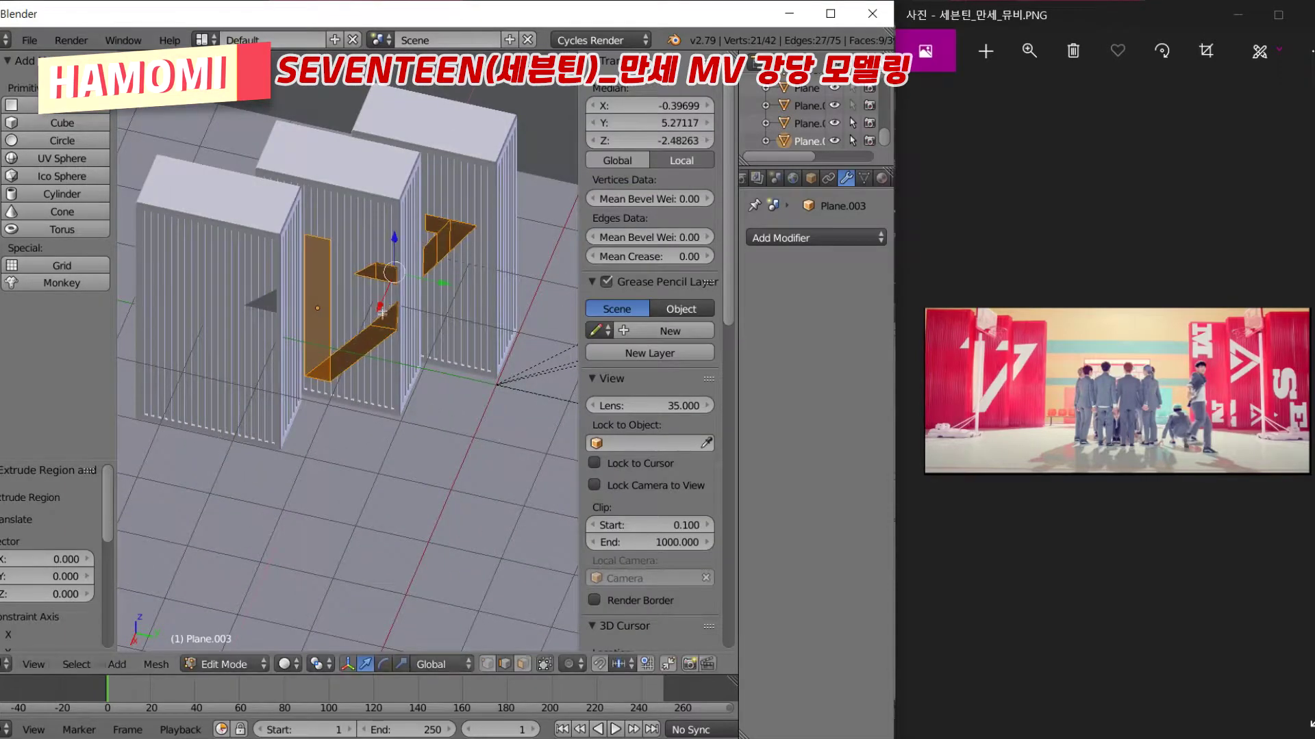
{"action": "key", "text": "Tab"}
{"action": "middle_click_drag", "start_coordinate": [393, 343], "coordinate": [393, 355]}
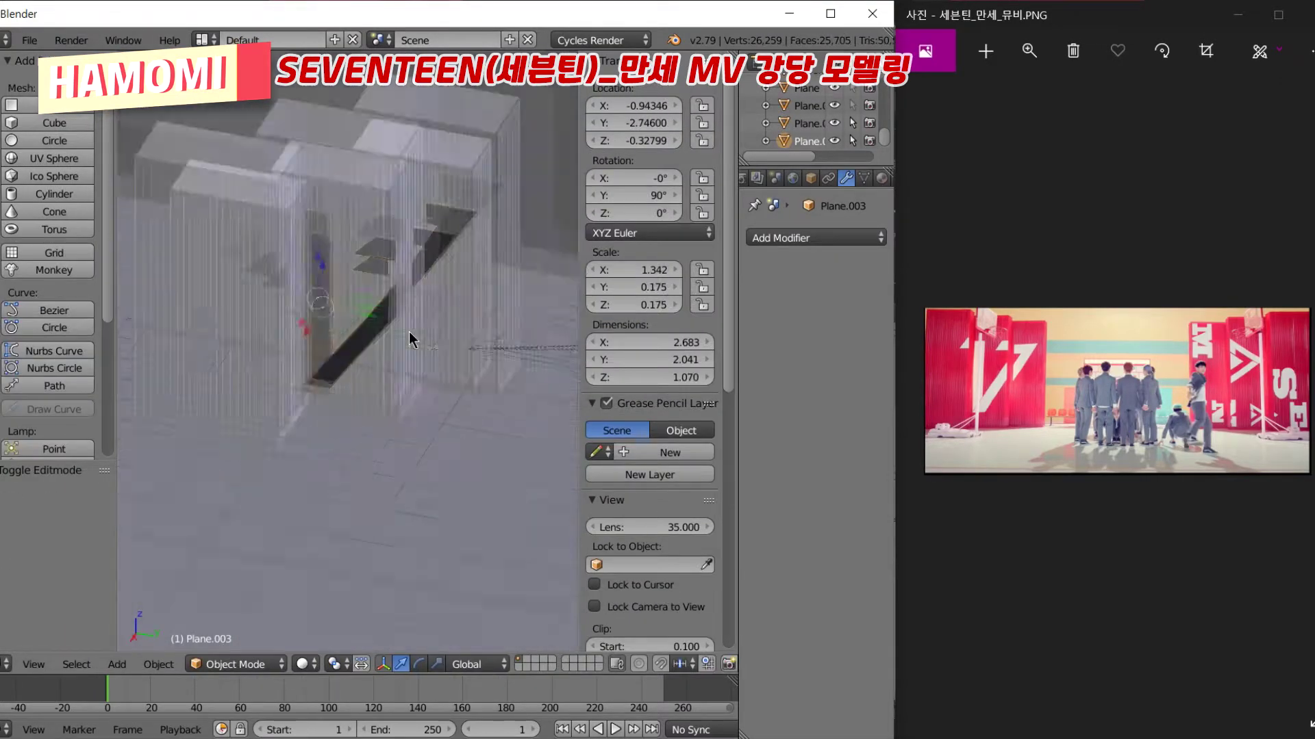
{"action": "left_click", "coordinate": [815, 238]}
{"action": "left_click", "coordinate": [551, 515]}
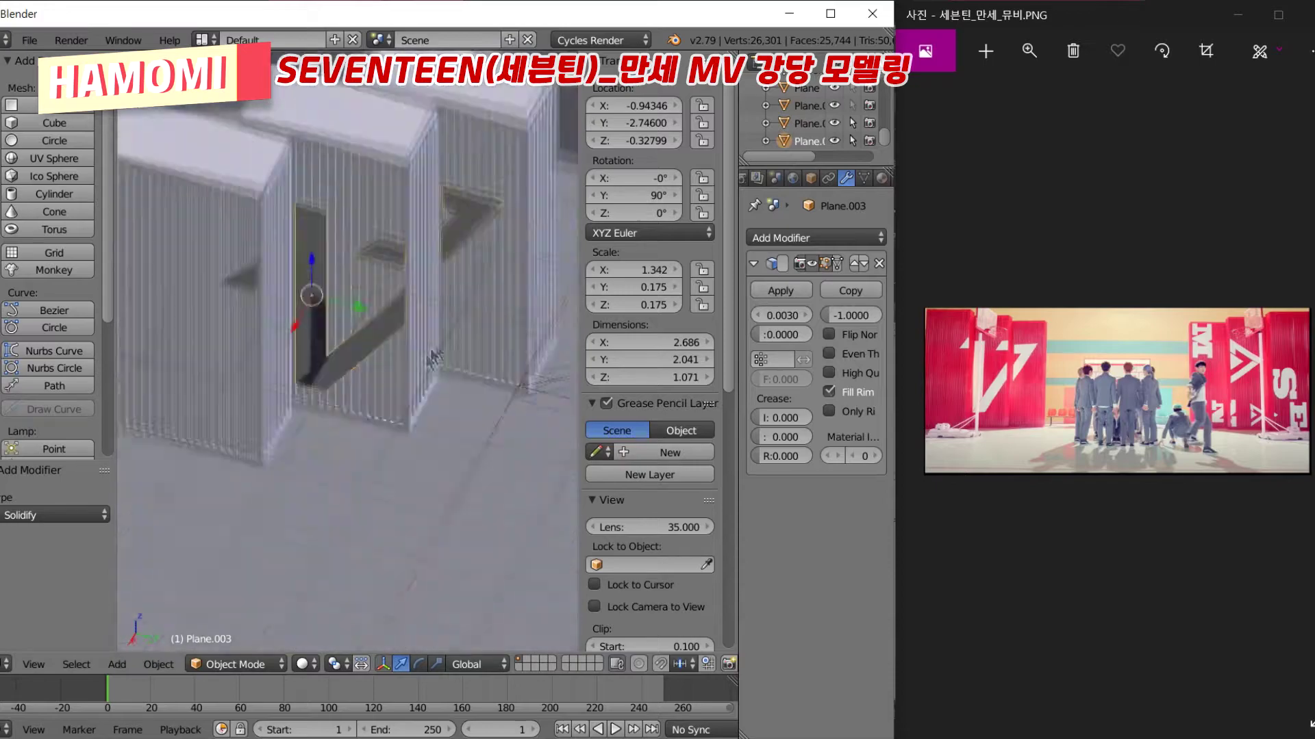
Try a thicker Solidify setting, then remove the modifier from Plane.003
{"action": "middle_click_drag", "start_coordinate": [383, 411], "coordinate": [397, 417]}
{"action": "scroll", "coordinate": [397, 417], "scroll_direction": "up", "scroll_amount": 3}
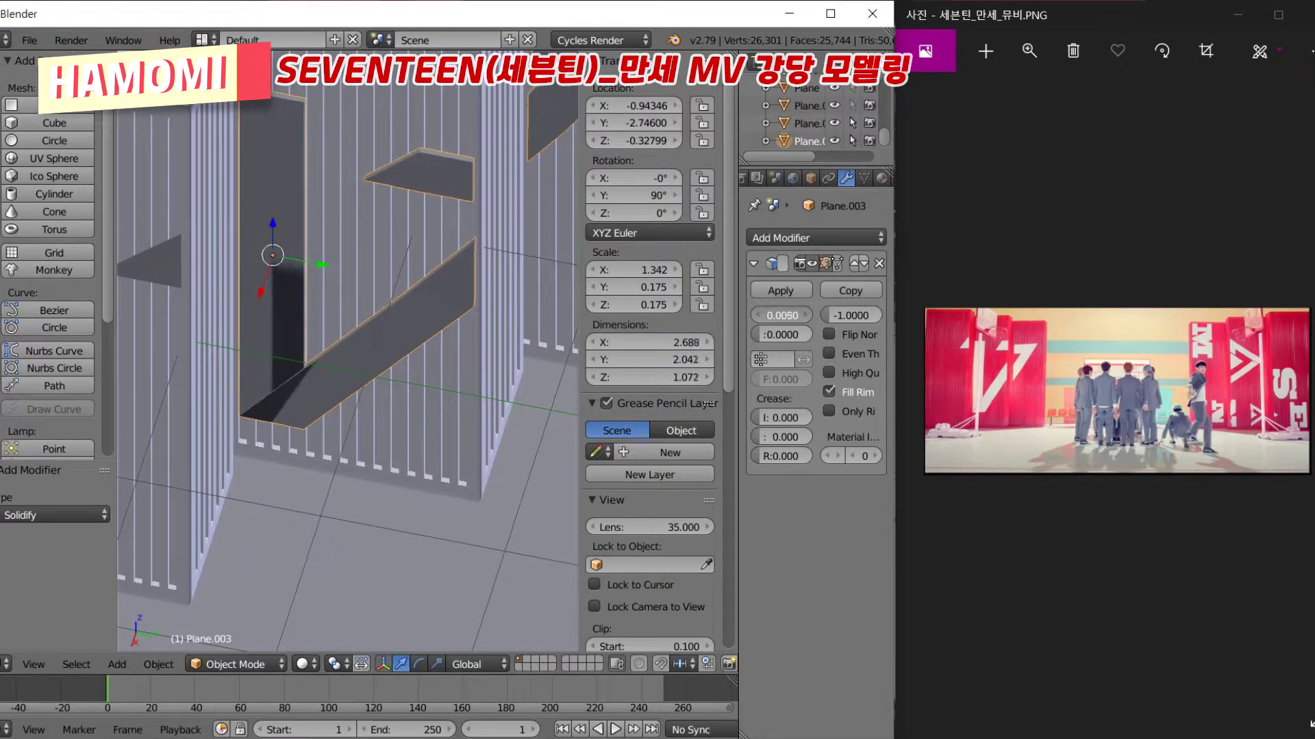
{"action": "left_click_drag", "start_coordinate": [781, 315], "coordinate": [808, 315]}
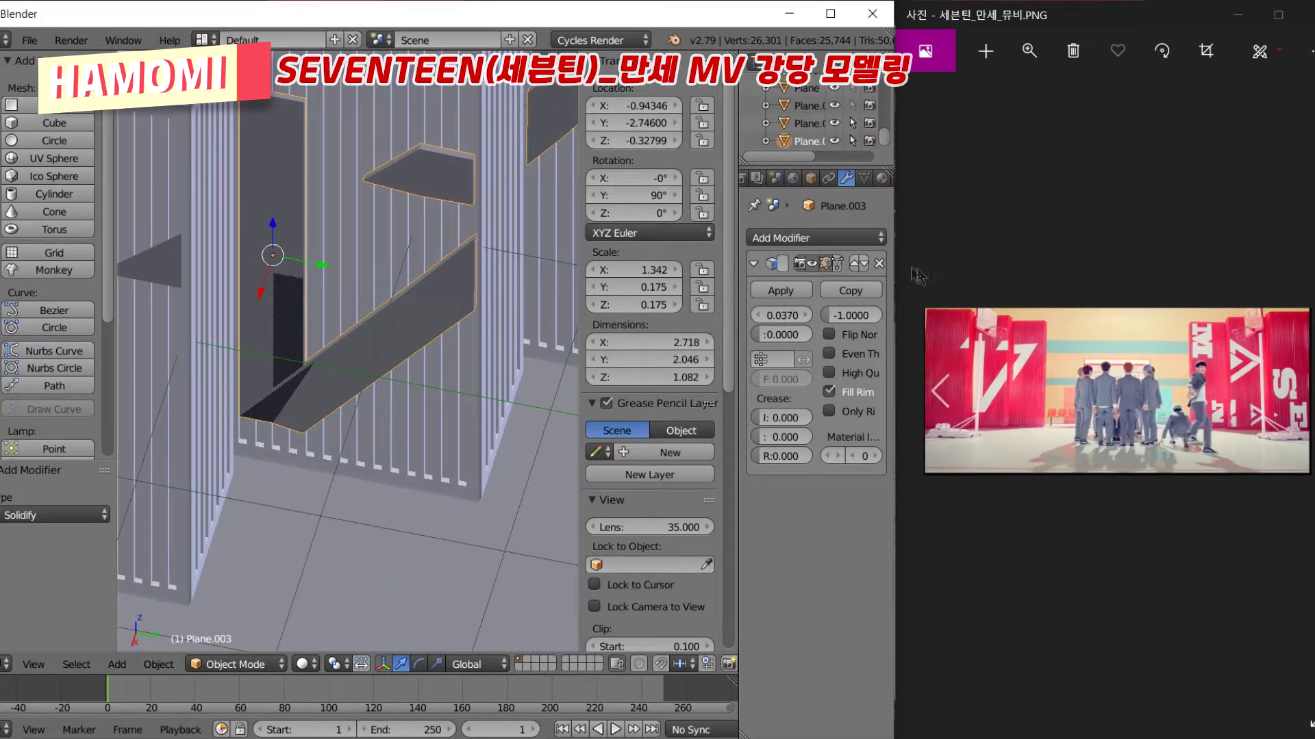
{"action": "left_click", "coordinate": [879, 265]}
{"action": "scroll", "coordinate": [296, 322], "scroll_direction": "down", "scroll_amount": 3}
{"action": "scroll", "coordinate": [279, 266], "scroll_direction": "up", "scroll_amount": 5}
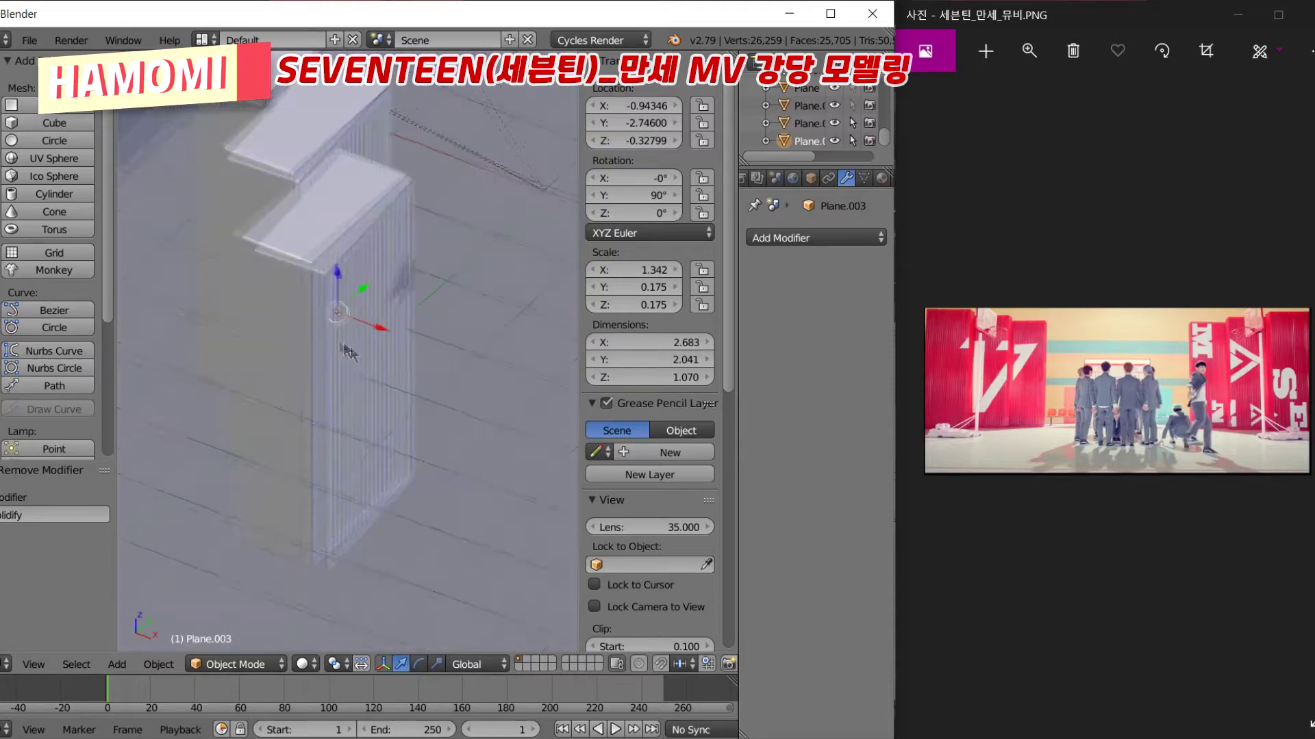
{"action": "scroll", "coordinate": [343, 308], "scroll_direction": "down", "scroll_amount": 8}
{"action": "scroll", "coordinate": [402, 367], "scroll_direction": "up", "scroll_amount": 8}
{"action": "scroll", "coordinate": [328, 368], "scroll_direction": "down", "scroll_amount": 5}
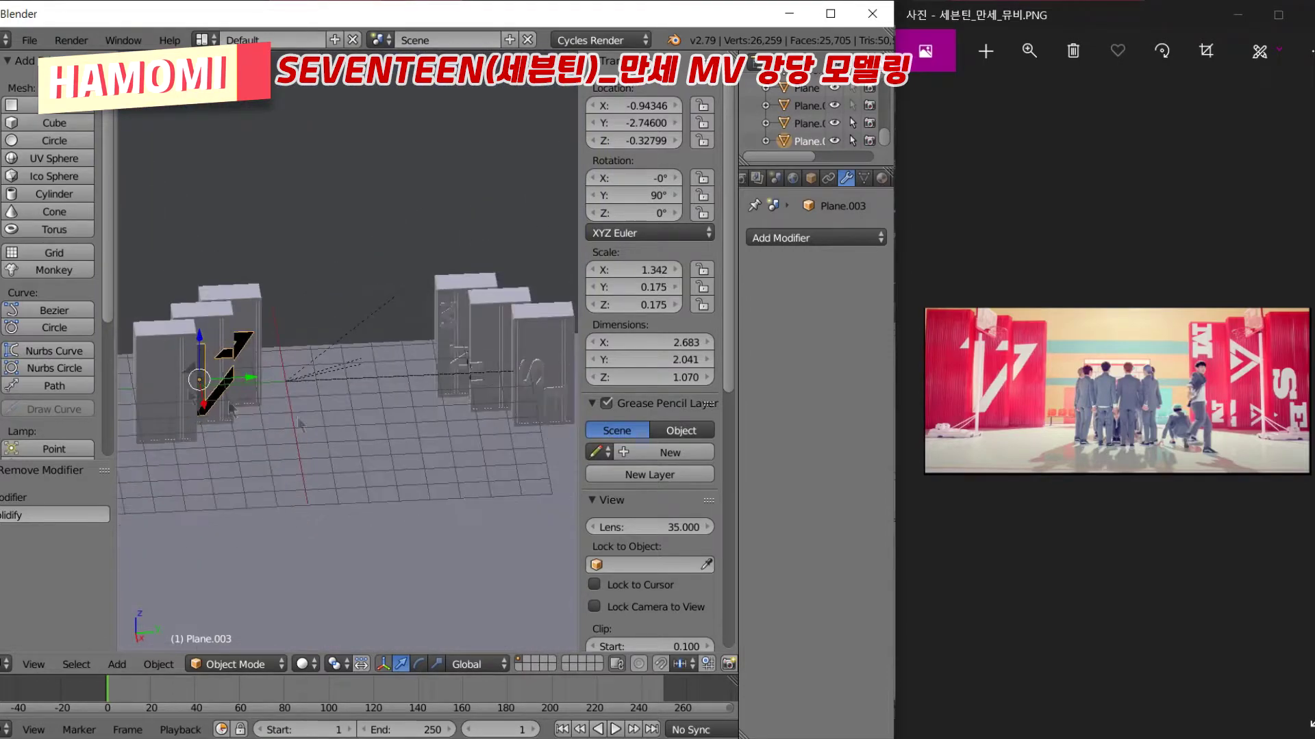
{"action": "left_click", "coordinate": [54, 123]}
Raise the new cube and scale it into a thin, enlarged board
{"action": "key", "text": "g"}
{"action": "key", "text": "z"}
{"action": "scroll", "coordinate": [367, 393], "scroll_direction": "up", "scroll_amount": 2}
{"action": "scroll", "coordinate": [368, 392], "scroll_direction": "up", "scroll_amount": 3}
{"action": "key", "text": "s"}
{"action": "key", "text": "x"}
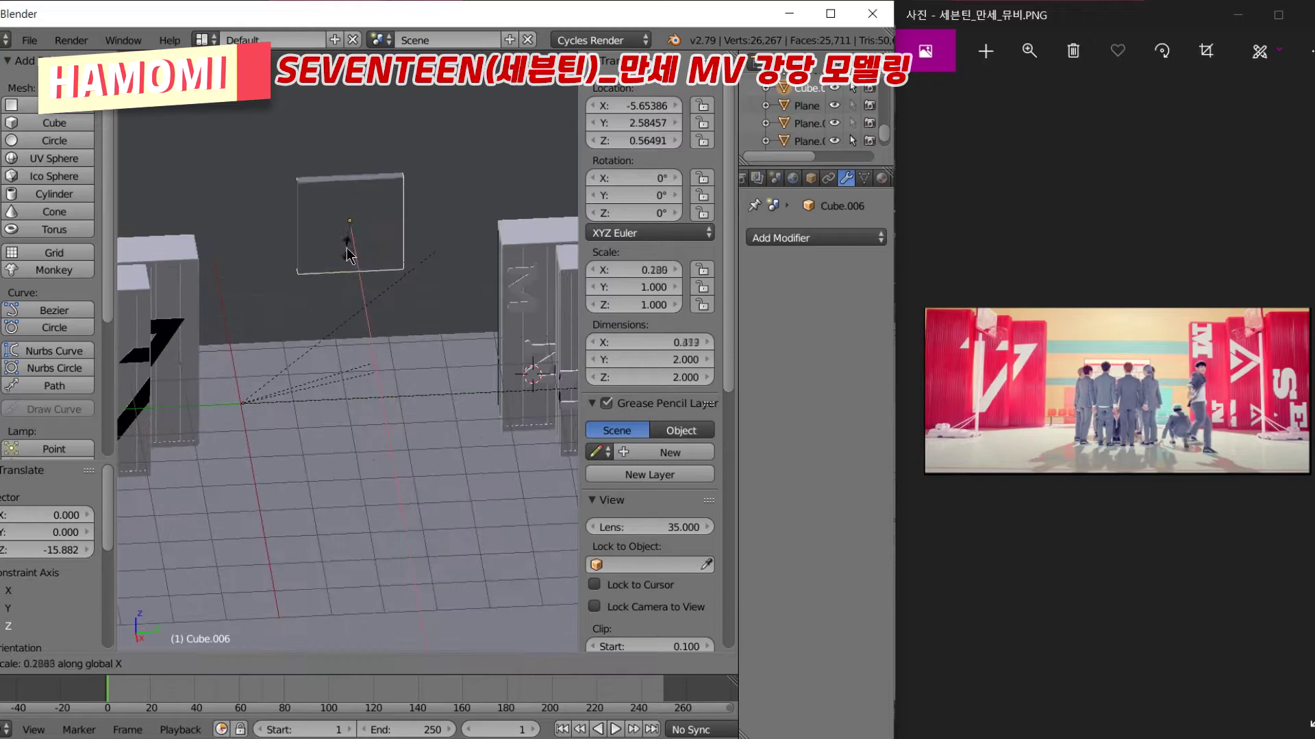
{"action": "left_click", "coordinate": [369, 226]}
{"action": "key", "text": "s"}
{"action": "key", "text": "z"}
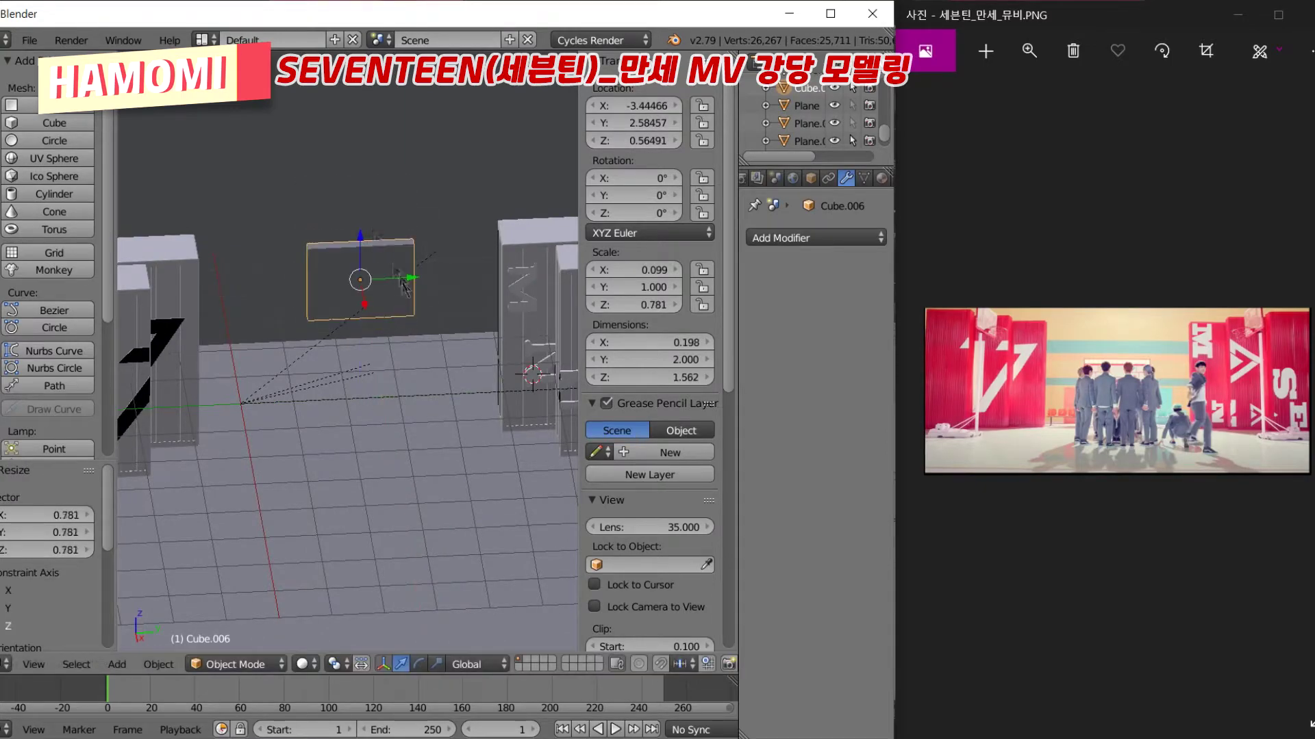
{"action": "key", "text": "s"}
{"action": "key", "text": "shift+x"}
{"action": "left_click", "coordinate": [334, 260]}
Slide the backboard along X and shrink it to 0.103 × 4.625 × 3.612
{"action": "key", "text": "g"}
{"action": "key", "text": "x"}
{"action": "left_click", "coordinate": [510, 486]}
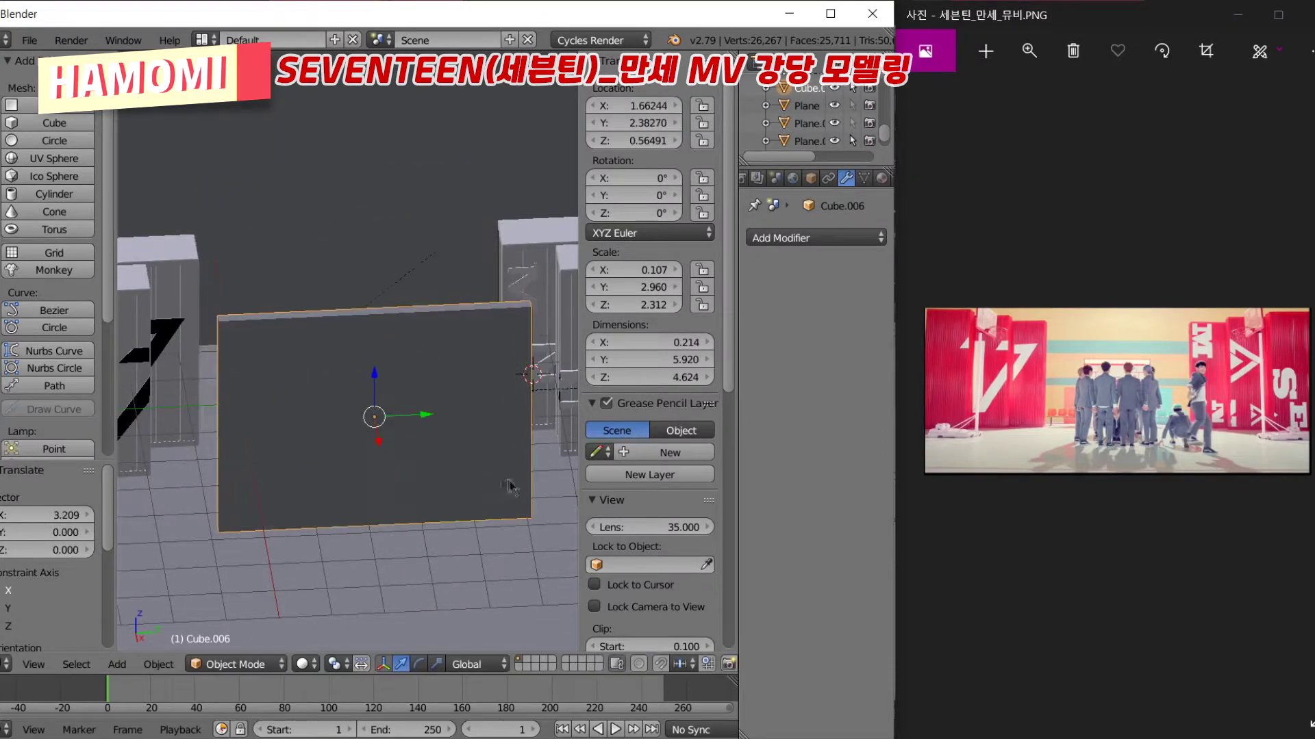
{"action": "key", "text": "s"}
{"action": "left_click", "coordinate": [425, 487]}
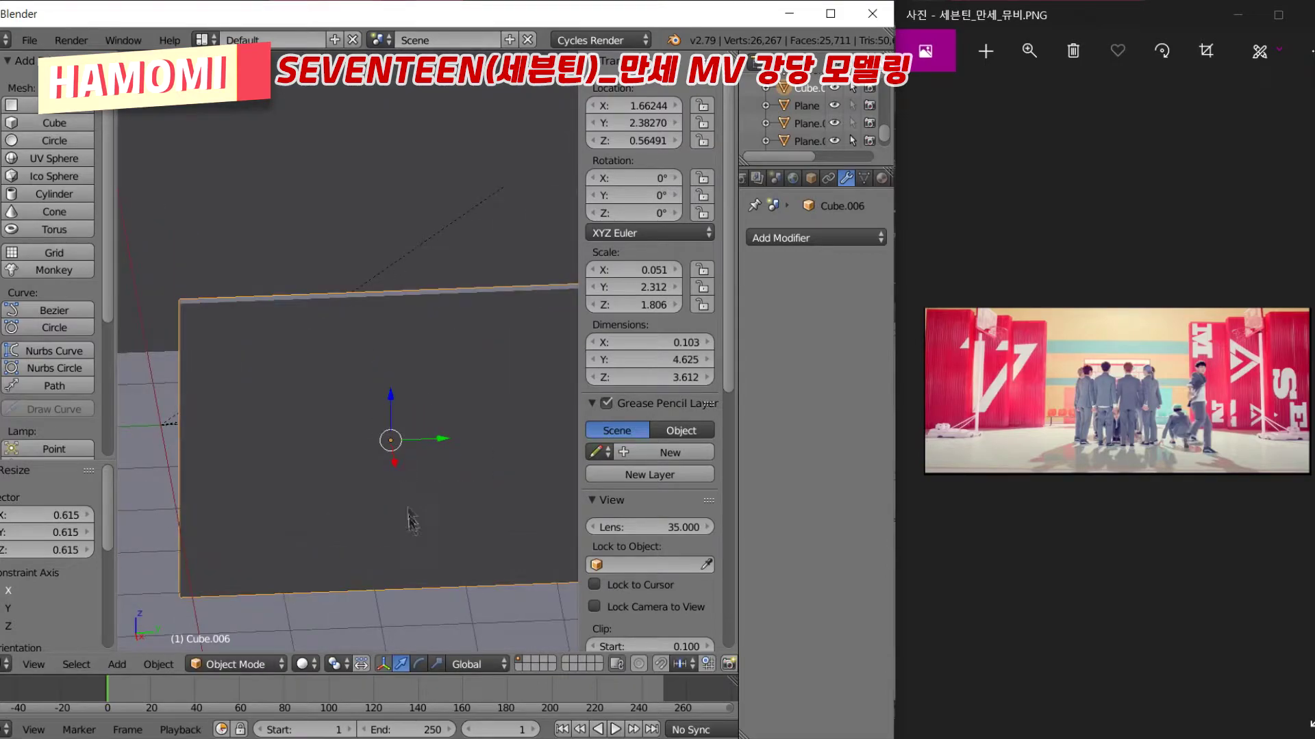
Duplicate the backboard as Cube.007, delete its faces and extrude an inset border frame
{"action": "key", "text": "shift+d"}
{"action": "key", "text": "Escape"}
{"action": "key", "text": "s"}
{"action": "left_click", "coordinate": [446, 421]}
{"action": "key", "text": "Tab"}
{"action": "key", "text": "z"}
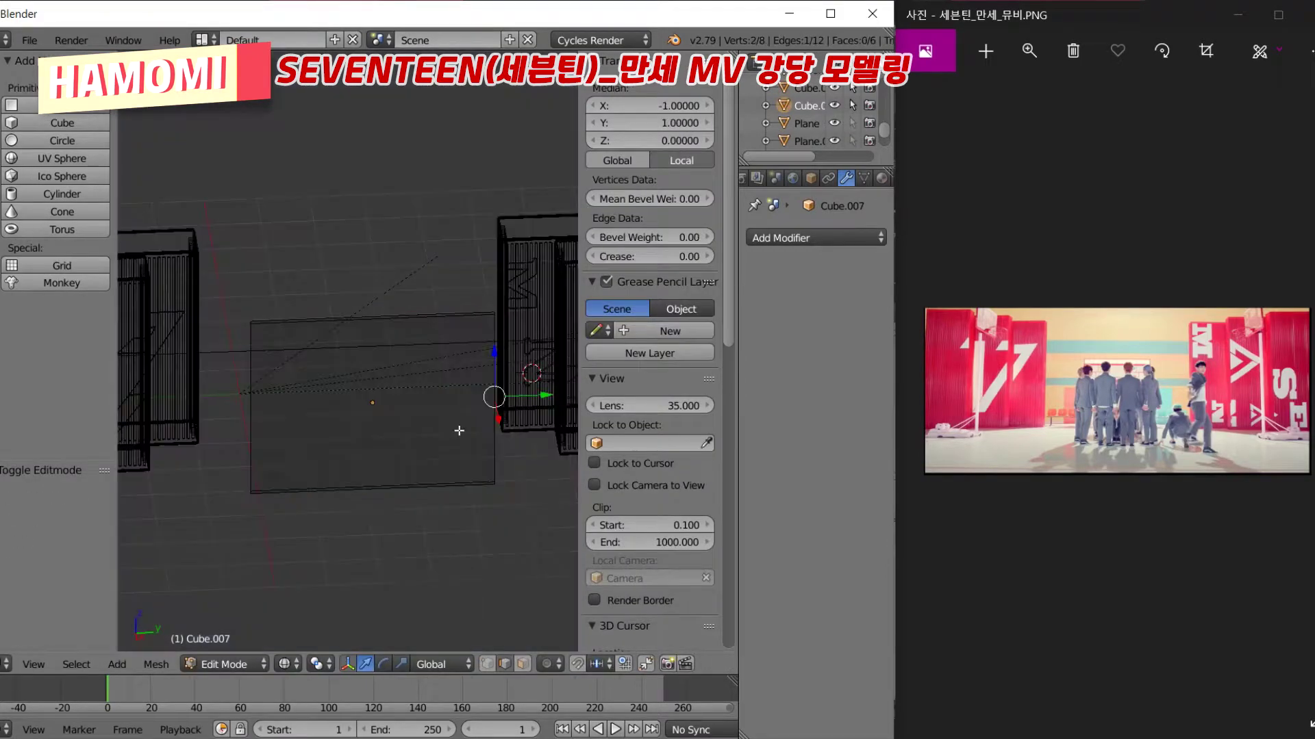
{"action": "key", "text": "x"}
{"action": "left_click", "coordinate": [399, 413]}
{"action": "key", "text": "z"}
{"action": "key", "text": "e"}
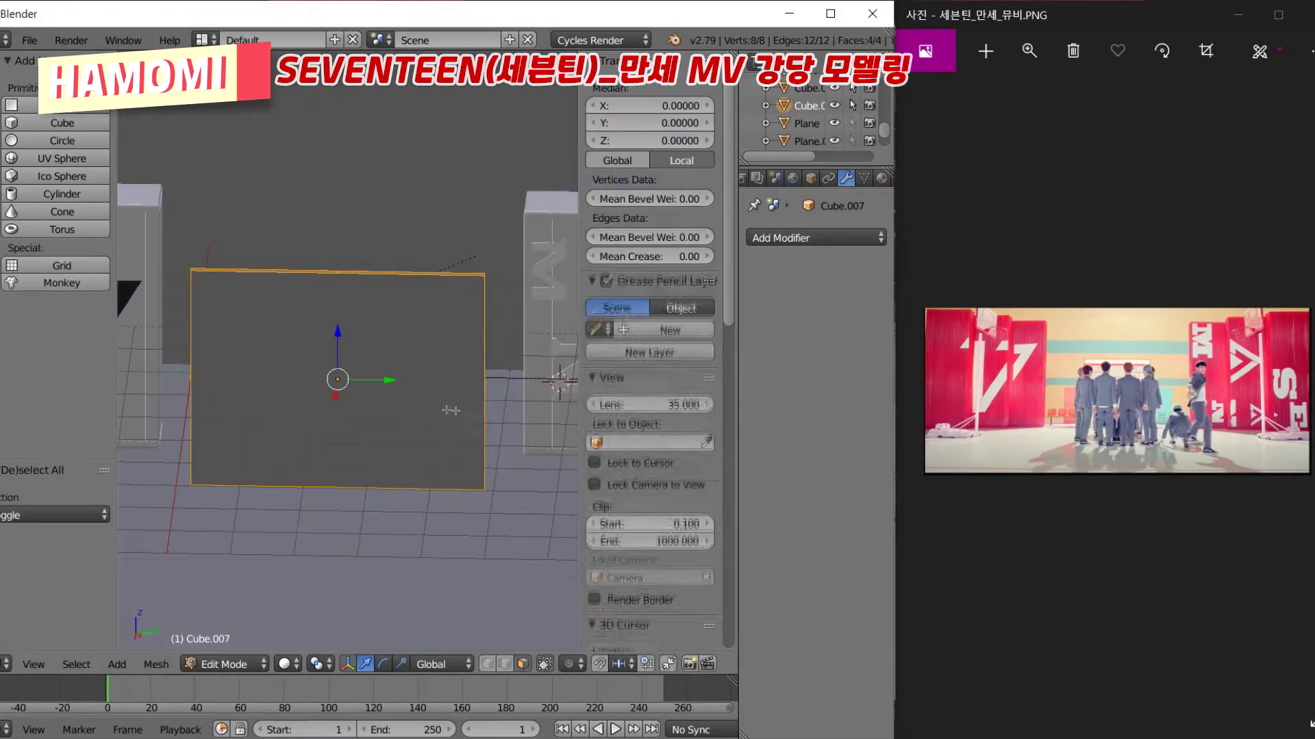
{"action": "key", "text": "s"}
{"action": "left_click", "coordinate": [461, 491]}
{"action": "key", "text": "e"}
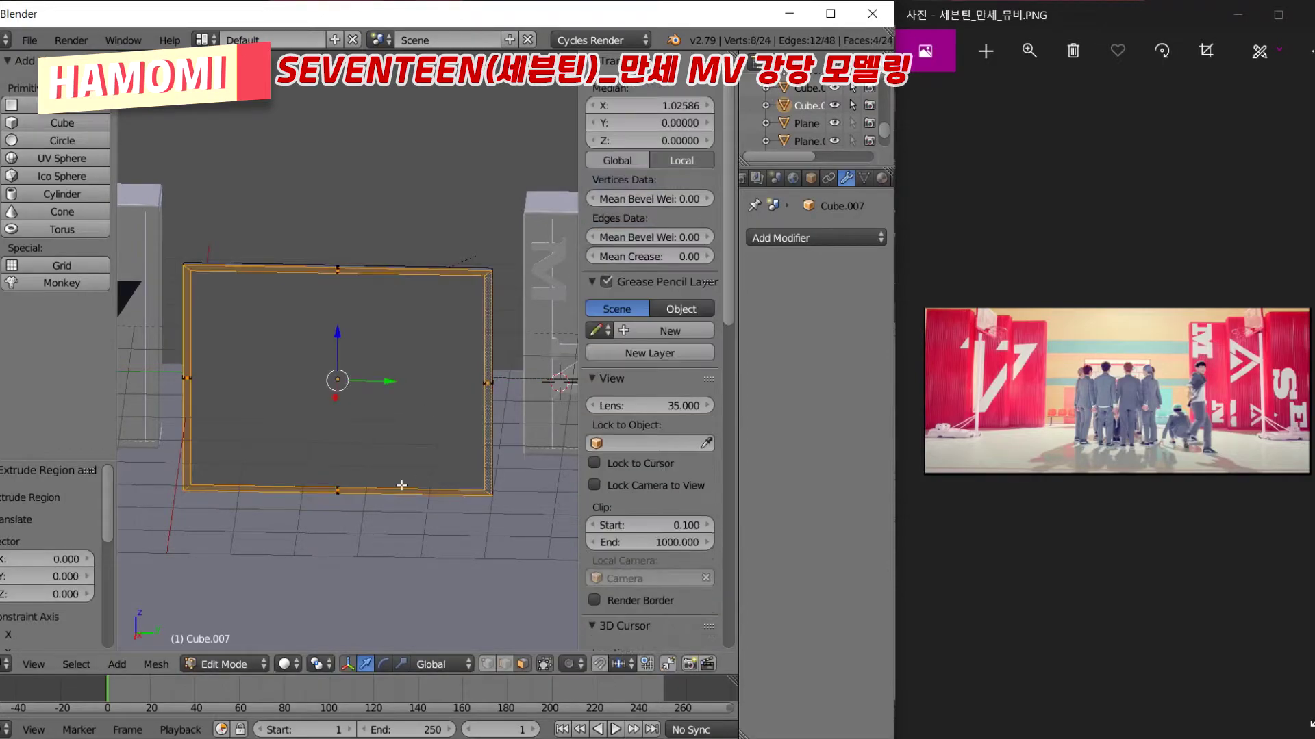
{"action": "left_click", "coordinate": [461, 490]}
Offset the frame border along X, then reselect the backboard and add a Bezier curve
{"action": "middle_click_drag", "start_coordinate": [462, 490], "coordinate": [462, 506]}
{"action": "key", "text": "g"}
{"action": "key", "text": "x"}
{"action": "left_click", "coordinate": [462, 518]}
{"action": "key", "text": "Tab"}
{"action": "key", "text": "KP_3"}
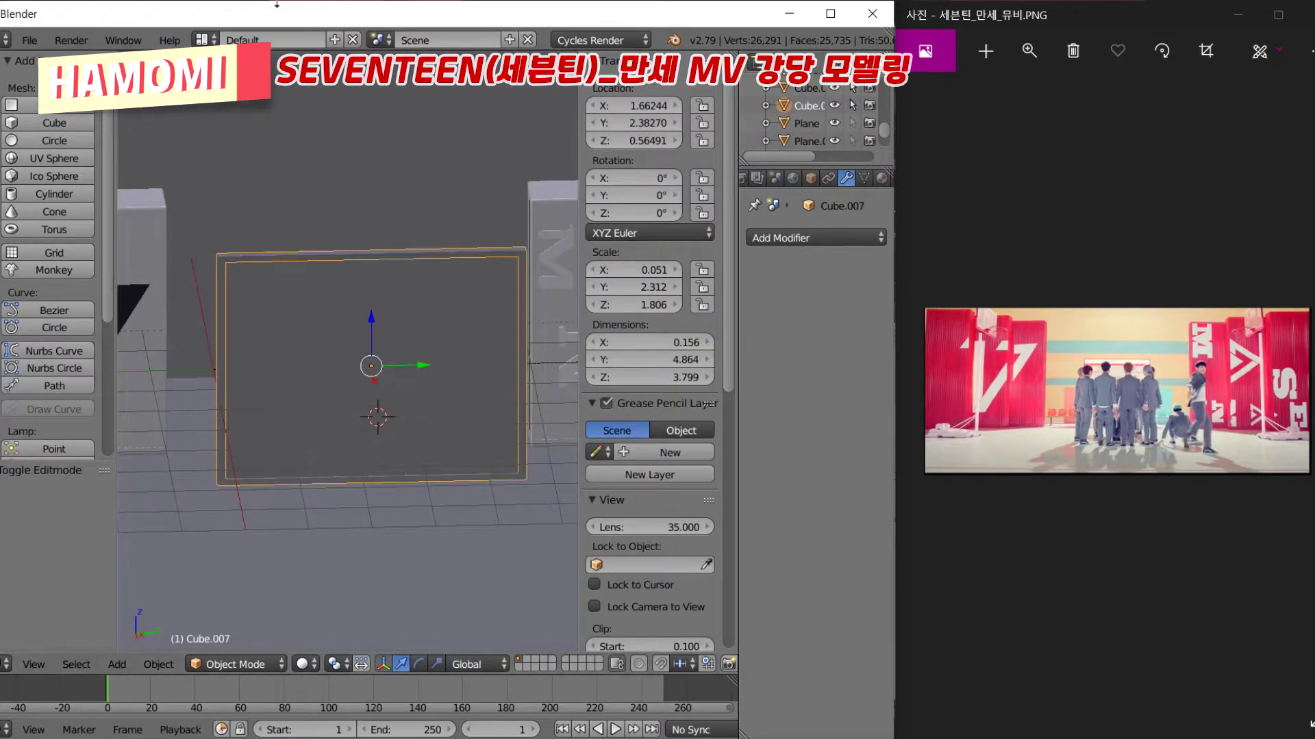
{"action": "scroll", "coordinate": [972, 343], "scroll_direction": "up", "scroll_amount": 3}
{"action": "right_click", "coordinate": [437, 429]}
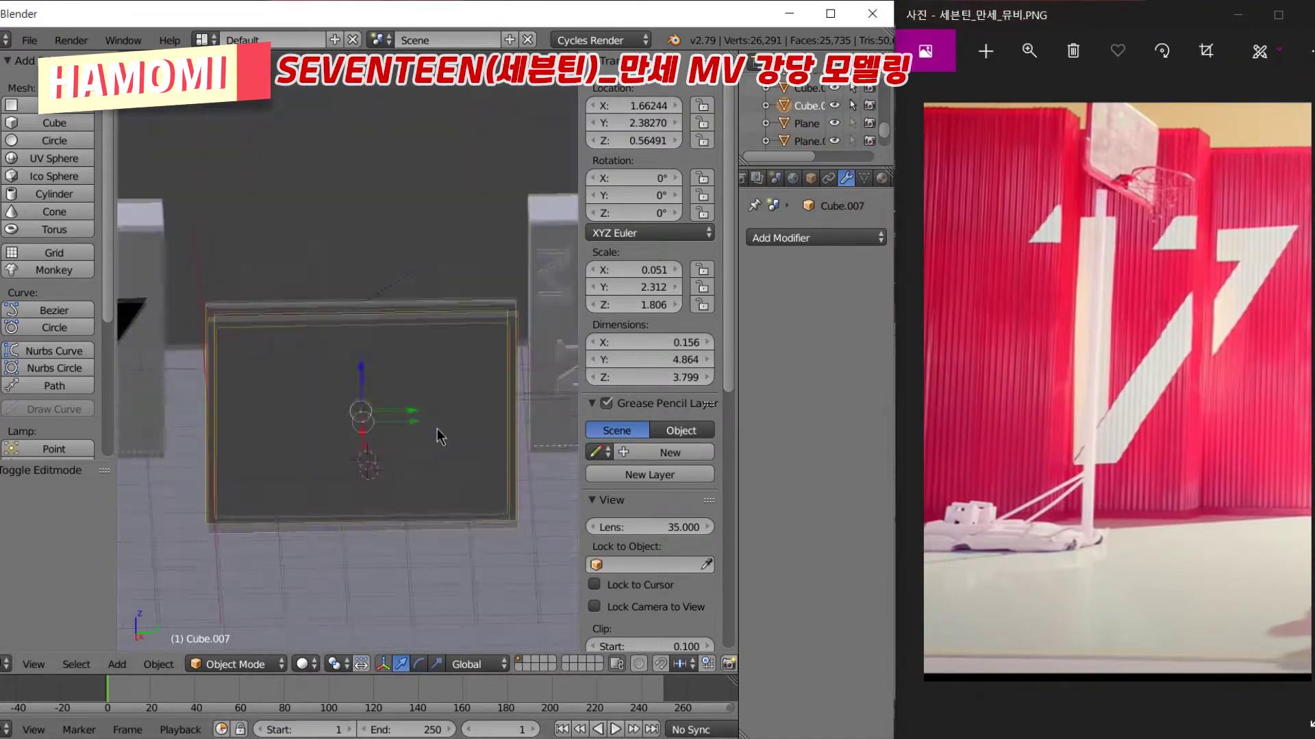
{"action": "middle_click_drag", "start_coordinate": [436, 429], "coordinate": [247, 258]}
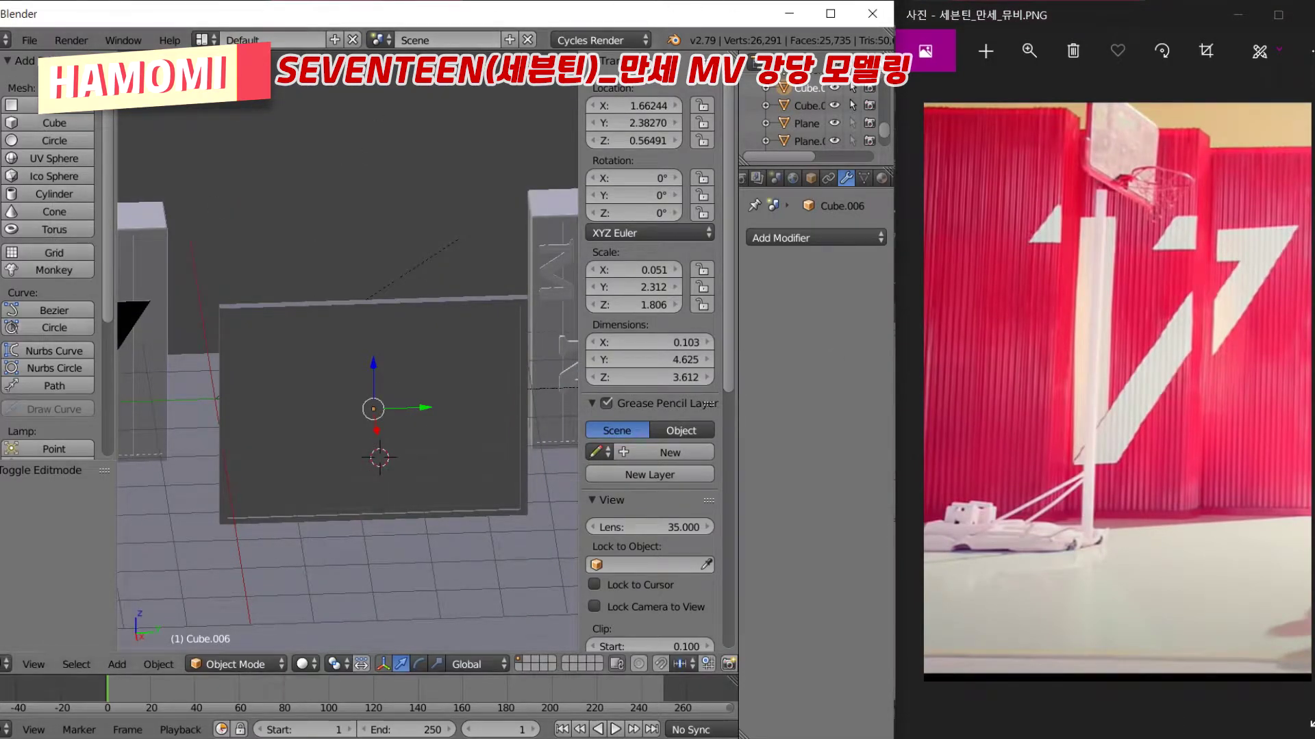
{"action": "left_click", "coordinate": [54, 328]}
Add a Bezier circle and a NURBS circle, setting BezierCircle as the ring's bevel object
{"action": "scroll", "coordinate": [383, 479], "scroll_direction": "down", "scroll_amount": 3}
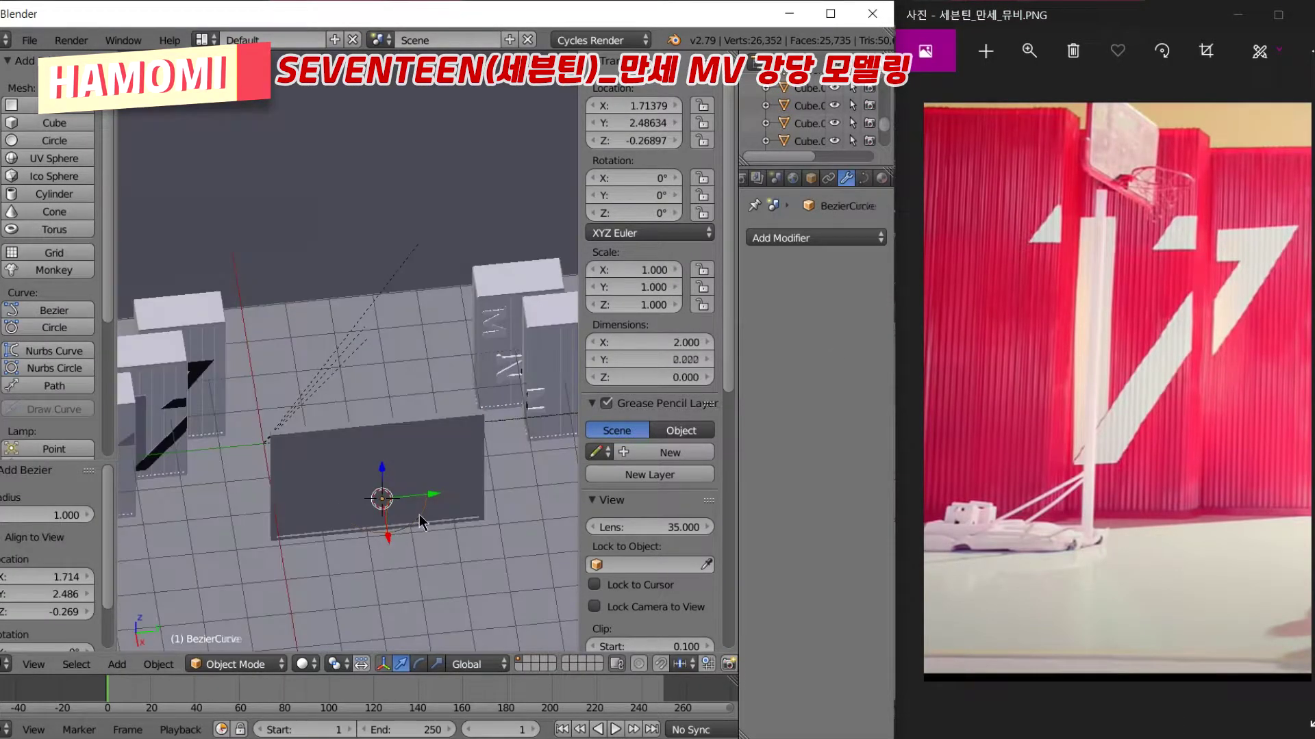
{"action": "left_click_drag", "start_coordinate": [426, 494], "coordinate": [595, 480]}
{"action": "key", "text": "ctrl+z"}
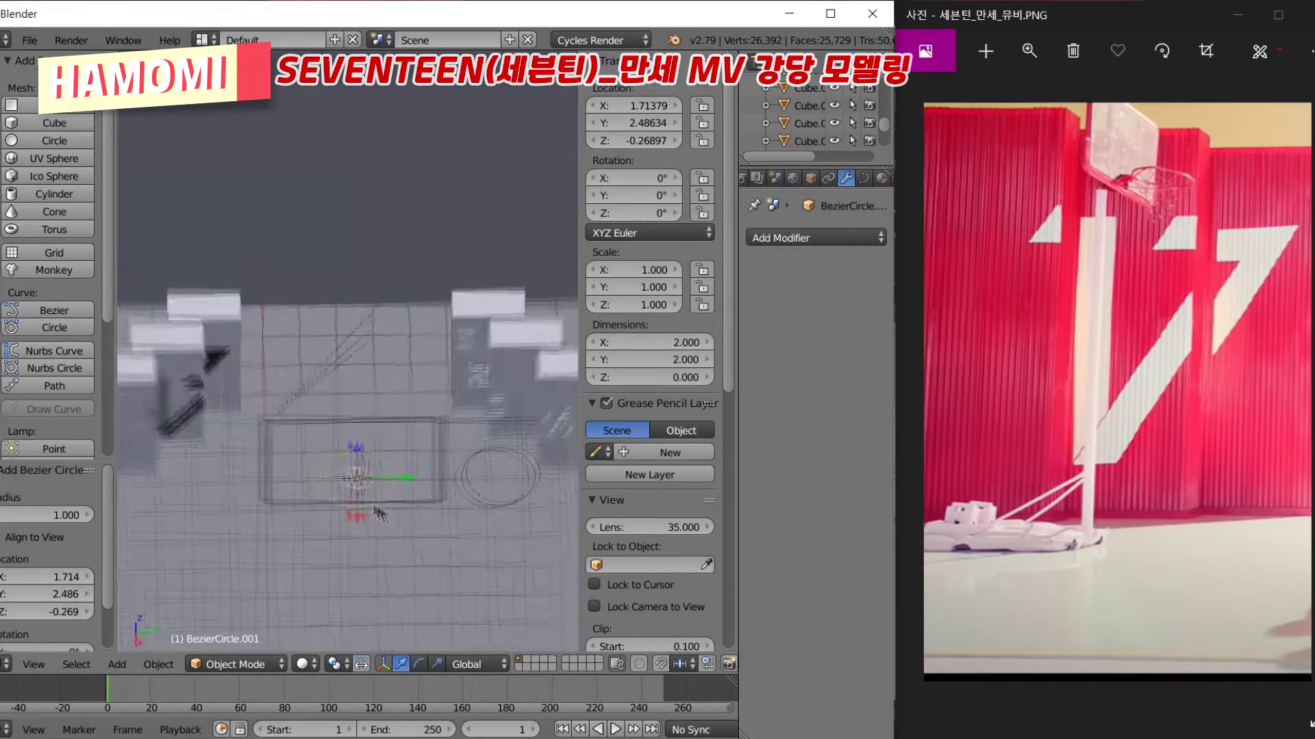
{"action": "middle_click_drag", "start_coordinate": [404, 498], "coordinate": [355, 489]}
{"action": "left_click", "coordinate": [54, 367]}
{"action": "left_click_drag", "start_coordinate": [337, 436], "coordinate": [336, 322]}
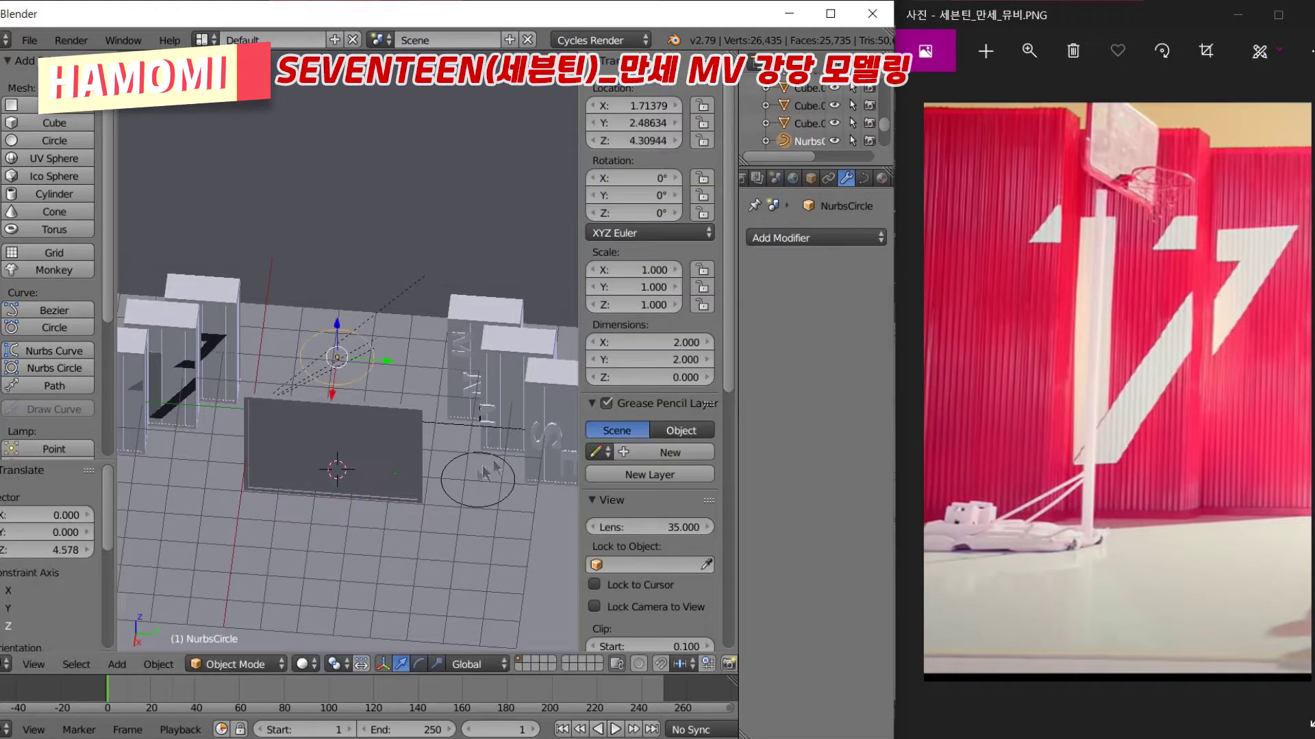
{"action": "left_click", "coordinate": [864, 178]}
{"action": "left_click", "coordinate": [842, 559]}
{"action": "left_click", "coordinate": [787, 517]}
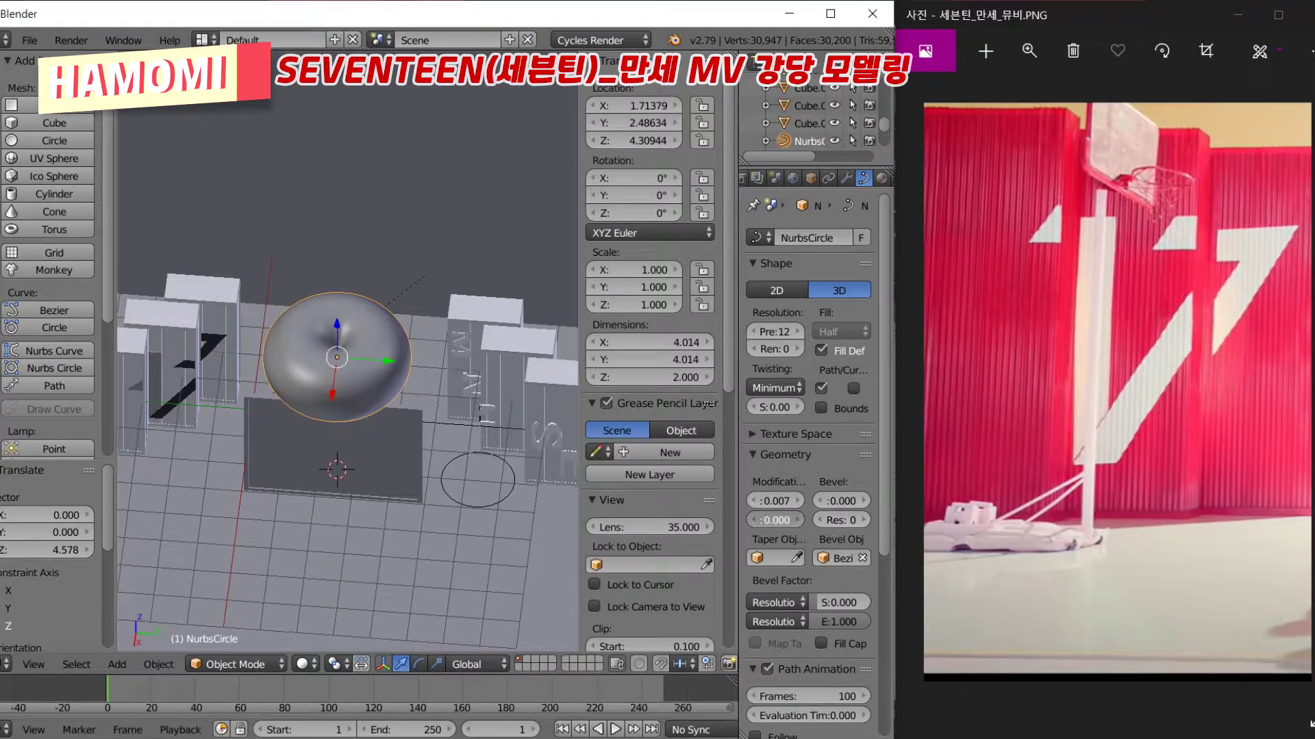
Shrink the BezierCircle profile to thin the tube and move the hoop ring up to the backboard
{"action": "right_click", "coordinate": [514, 482]}
{"action": "key", "text": "s"}
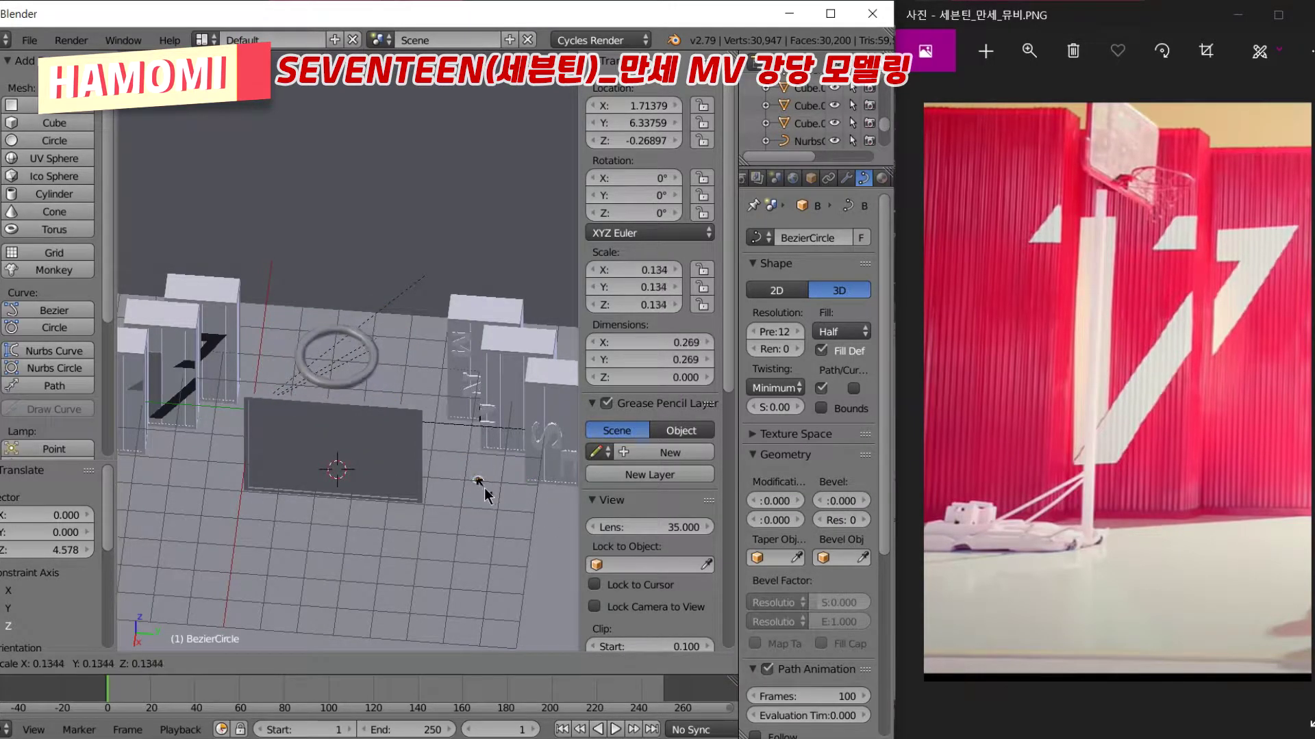
{"action": "left_click", "coordinate": [485, 494]}
{"action": "middle_click_drag", "start_coordinate": [484, 495], "coordinate": [359, 414]}
{"action": "right_click", "coordinate": [338, 470]}
{"action": "key", "text": "g"}
{"action": "key", "text": "z"}
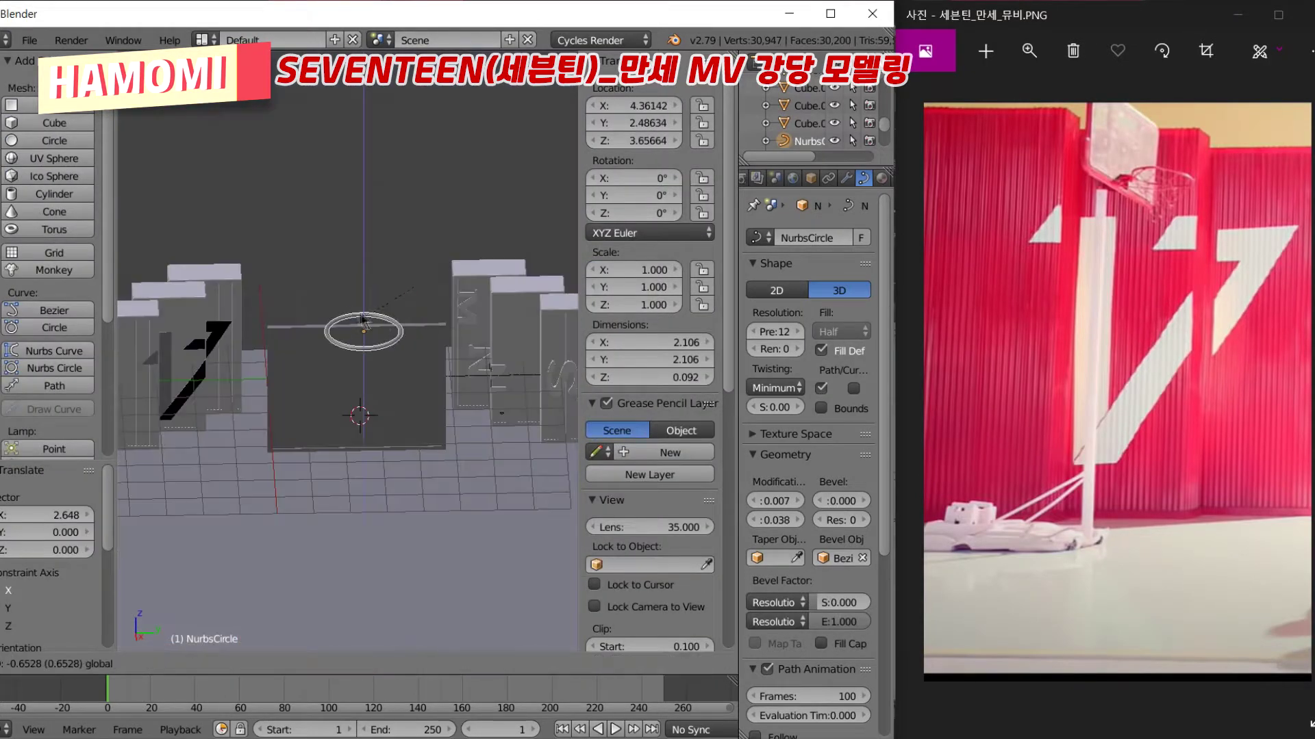
{"action": "left_click", "coordinate": [363, 319]}
{"action": "key", "text": "Tab"}
{"action": "middle_click_drag", "start_coordinate": [363, 319], "coordinate": [352, 481]}
Add a Bezier strand to the ring curve and turn it 90° to hang downward
{"action": "key", "text": "shift+a"}
{"action": "left_click", "coordinate": [353, 481]}
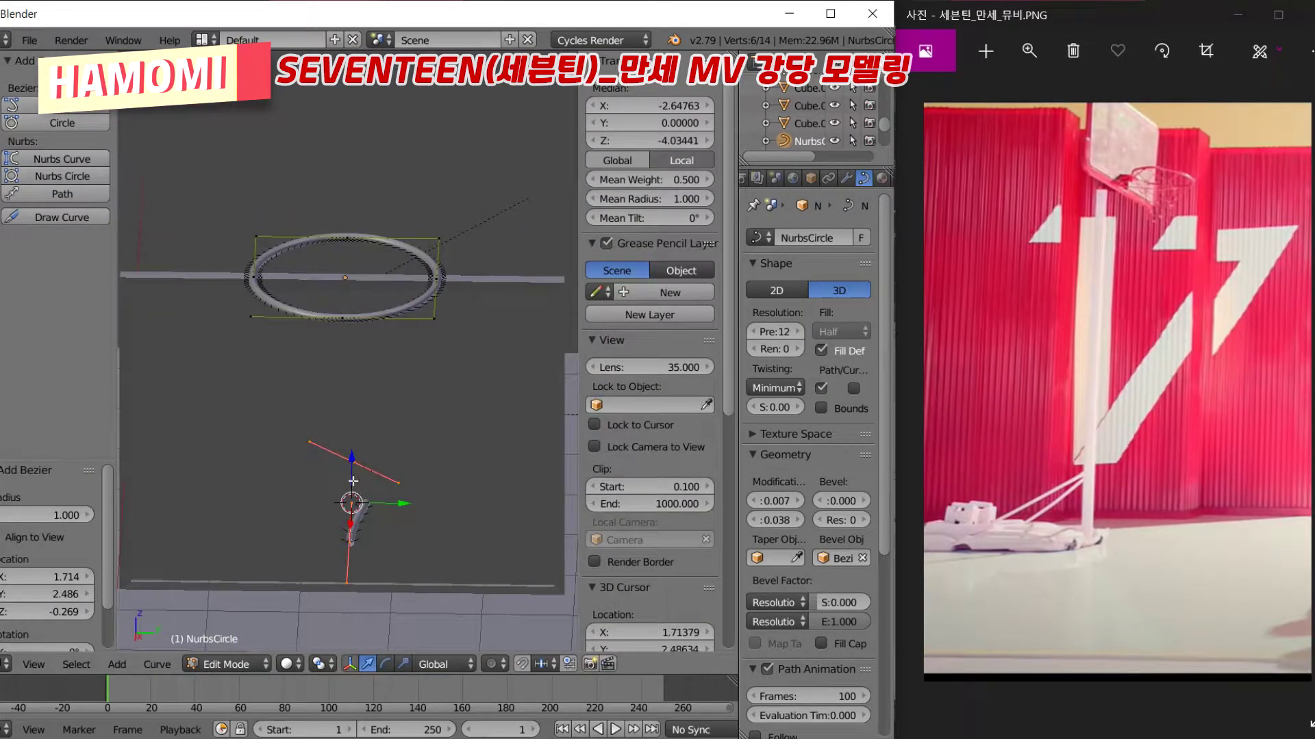
{"action": "key", "text": "g"}
{"action": "key", "text": "z"}
{"action": "left_click", "coordinate": [331, 409]}
{"action": "key", "text": "Return"}
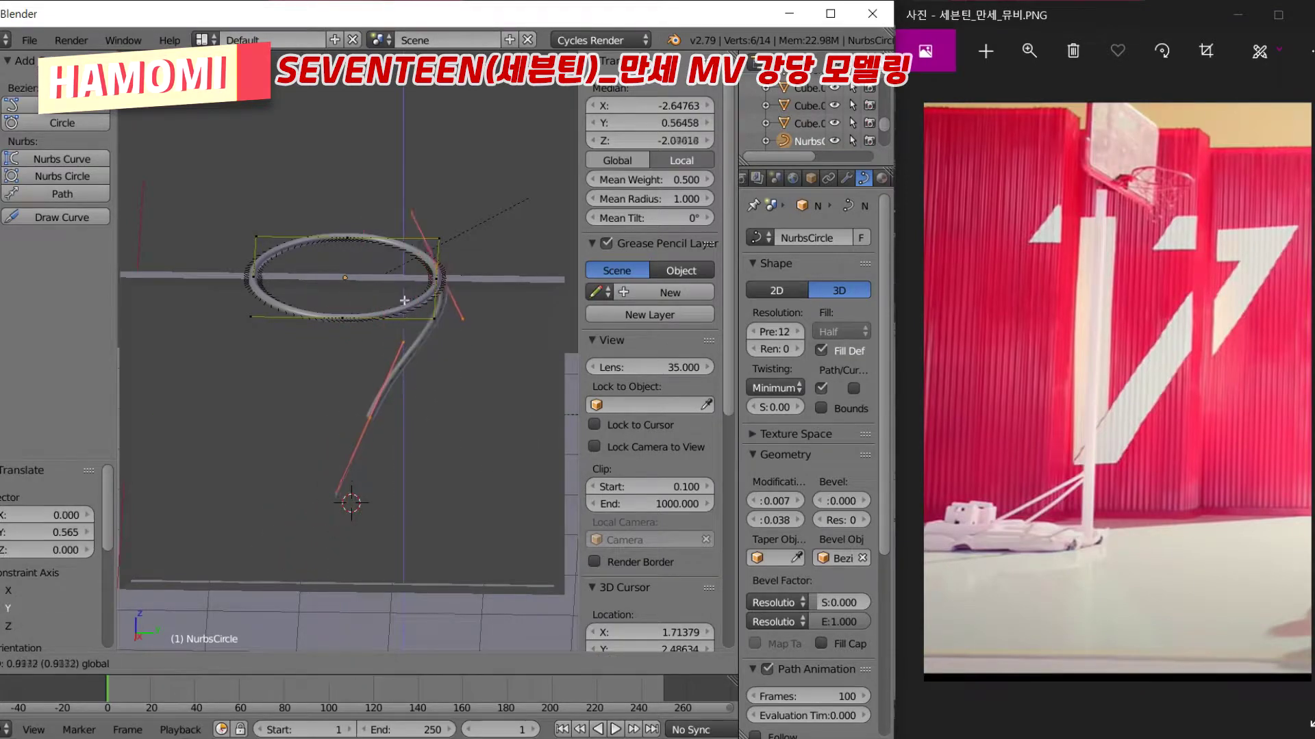
{"action": "key", "text": "KP_3"}
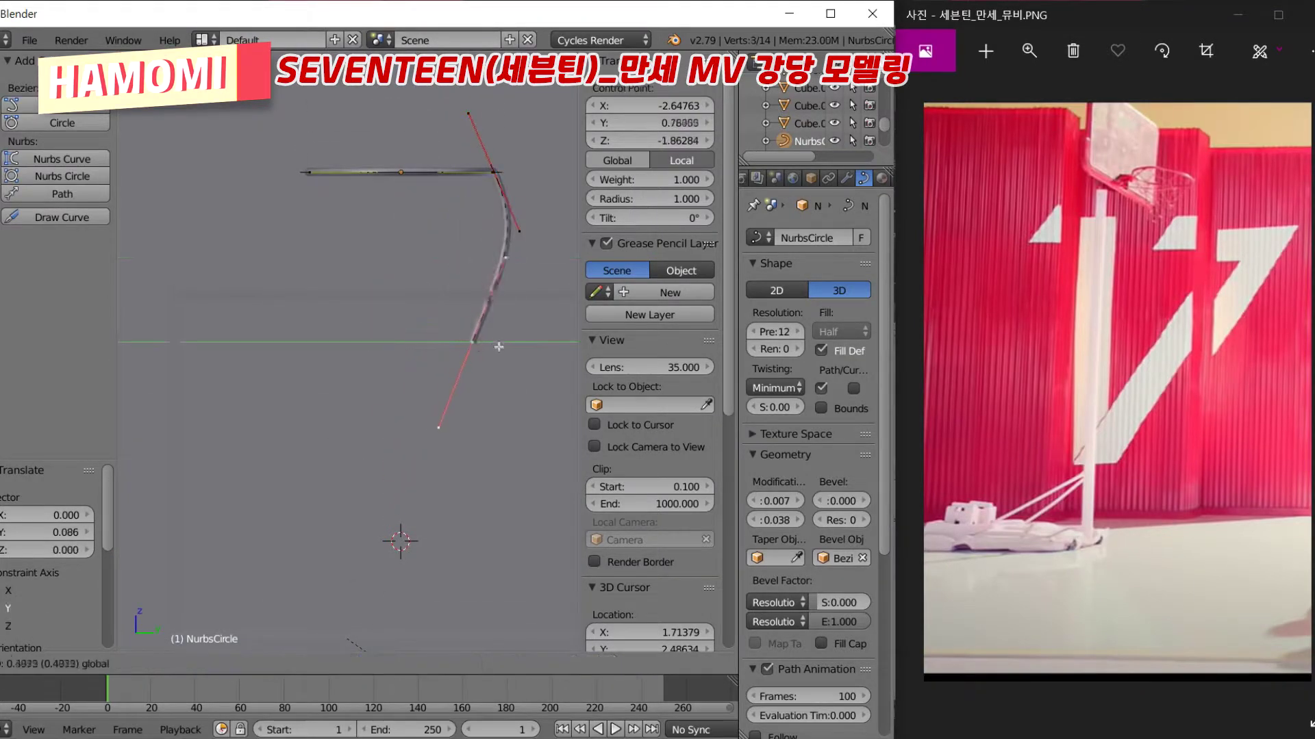
{"action": "left_click", "coordinate": [479, 280]}
Bend the strand by moving its points, then slide it along X to the ring's edge
{"action": "right_click", "coordinate": [465, 257]}
{"action": "left_click", "coordinate": [438, 319]}
{"action": "key", "text": "g"}
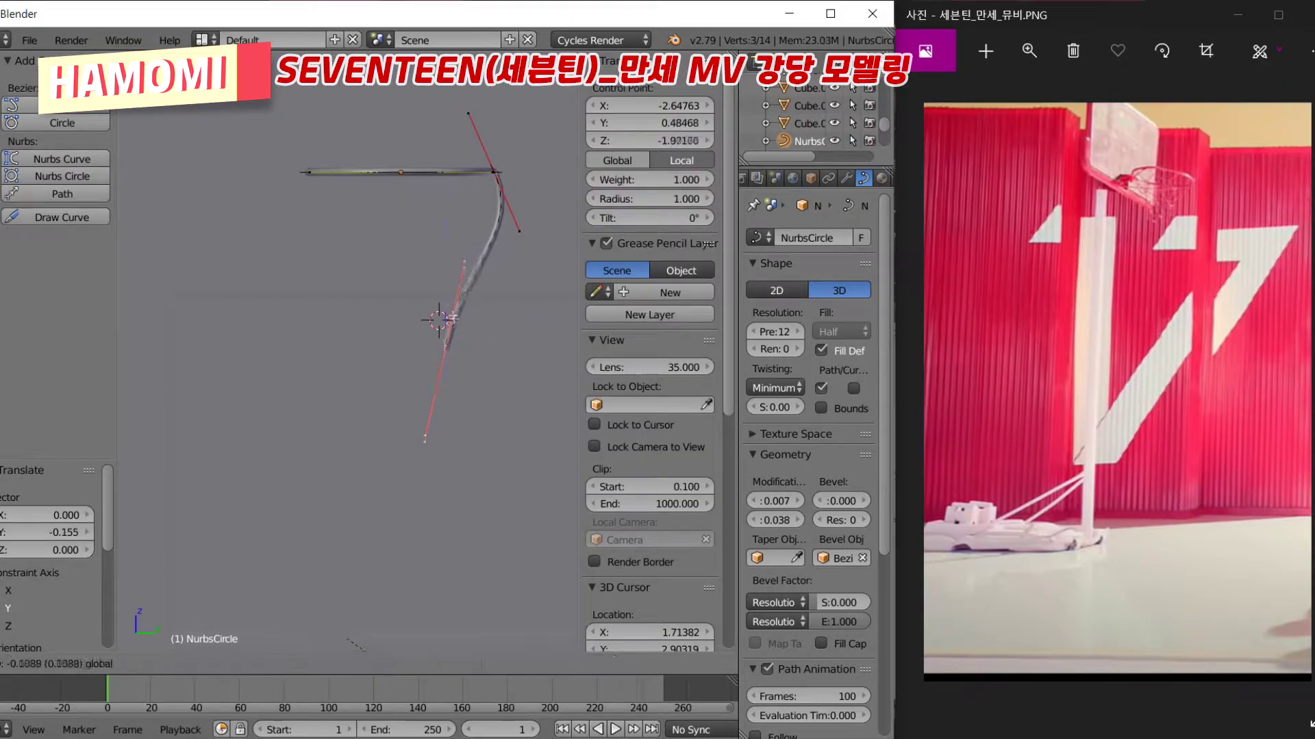
{"action": "right_click", "coordinate": [502, 201], "text": "shift"}
{"action": "right_click", "coordinate": [475, 297]}
{"action": "mouse_move", "coordinate": [475, 296]}
{"action": "middle_mouse_down"}
{"action": "mouse_move", "coordinate": [383, 328]}
{"action": "mouse_move", "coordinate": [430, 315]}
{"action": "middle_mouse_up"}
{"action": "key", "text": "g"}
{"action": "key", "text": "x"}
{"action": "left_click", "coordinate": [499, 328]}
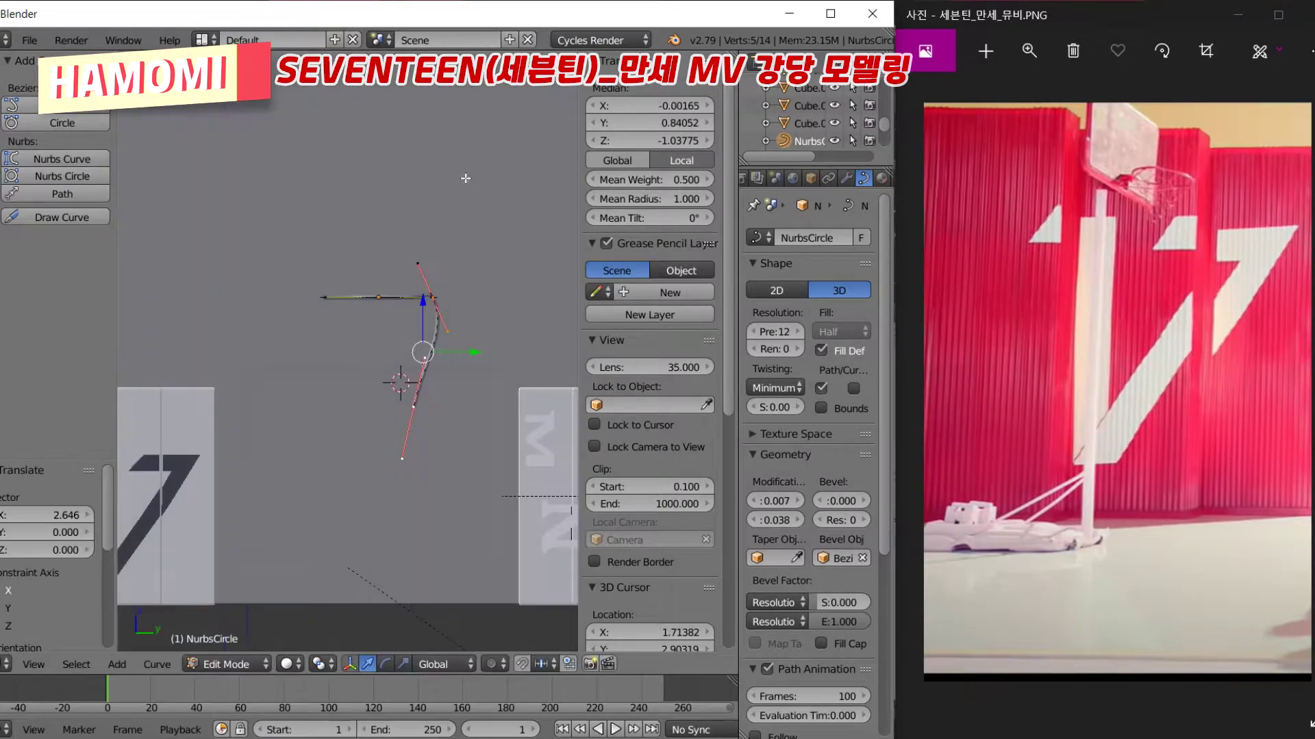
{"action": "scroll", "coordinate": [484, 373], "scroll_direction": "up", "scroll_amount": 2}
Duplicate the strand and move the copy to the left along X
{"action": "key", "text": "shift+d"}
{"action": "right_click", "coordinate": [451, 437]}
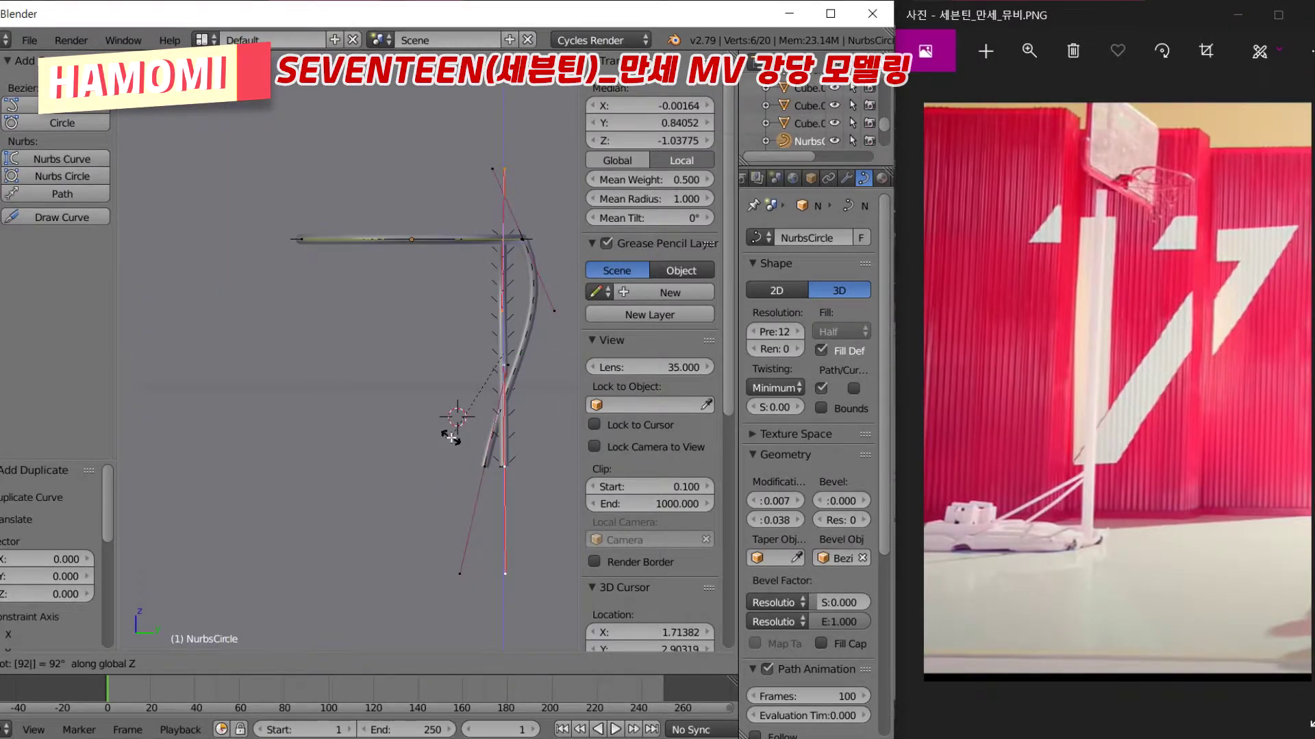
{"action": "left_click", "coordinate": [451, 437]}
{"action": "key", "text": "KP_1"}
{"action": "key", "text": "g"}
{"action": "key", "text": "x"}
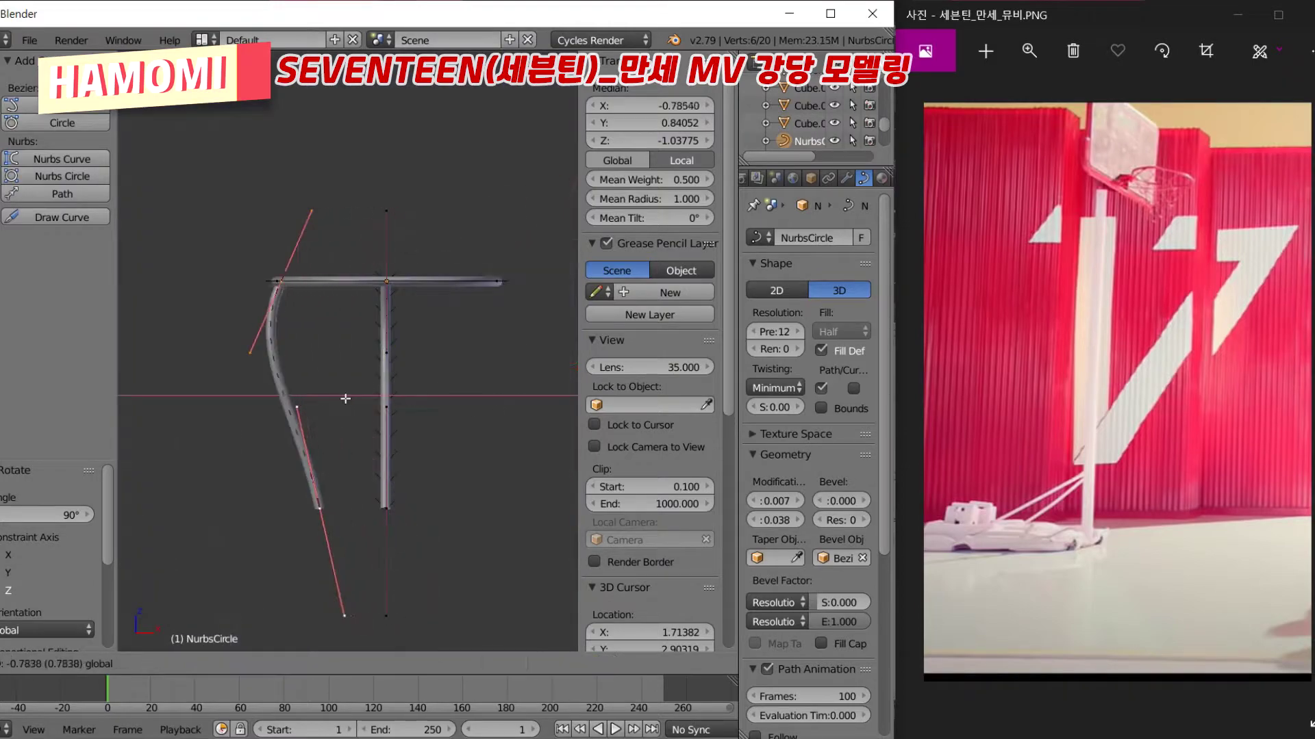
{"action": "left_click", "coordinate": [349, 400]}
Mirror a duplicate strand to the right side and rotate it 90° upright
{"action": "key", "text": "g"}
{"action": "key", "text": "y"}
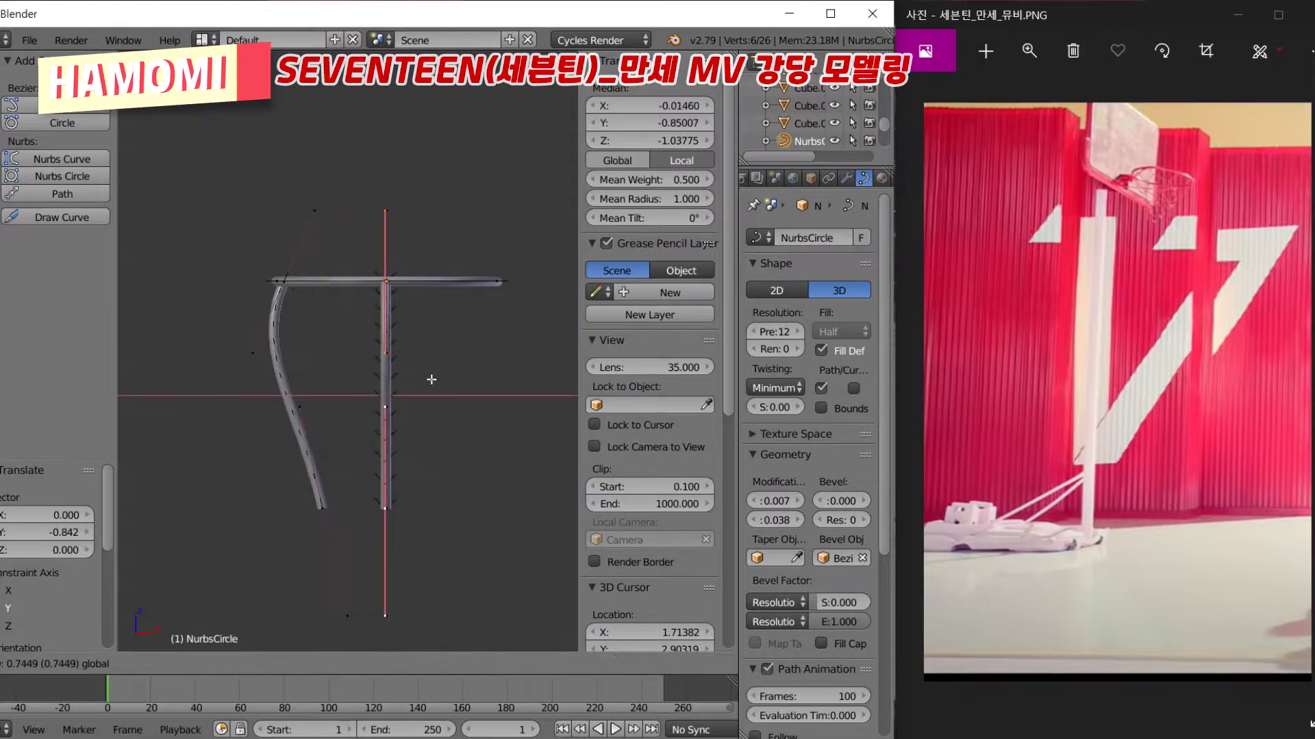
{"action": "left_click", "coordinate": [431, 379]}
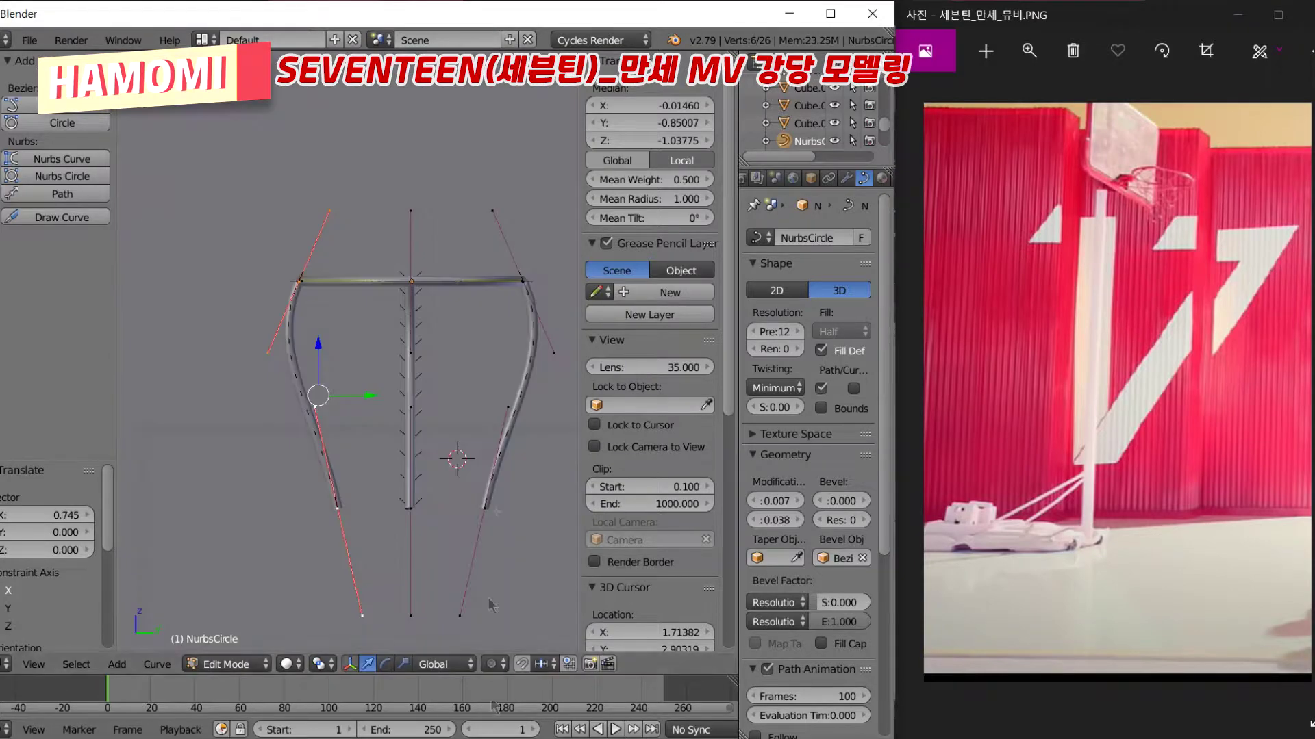
{"action": "type", "text": "90"}
{"action": "key", "text": "Return"}
{"action": "left_click", "coordinate": [354, 402]}
Move the upright centre strand along Y and select its control points for adjustment
{"action": "key", "text": "g"}
{"action": "key", "text": "y"}
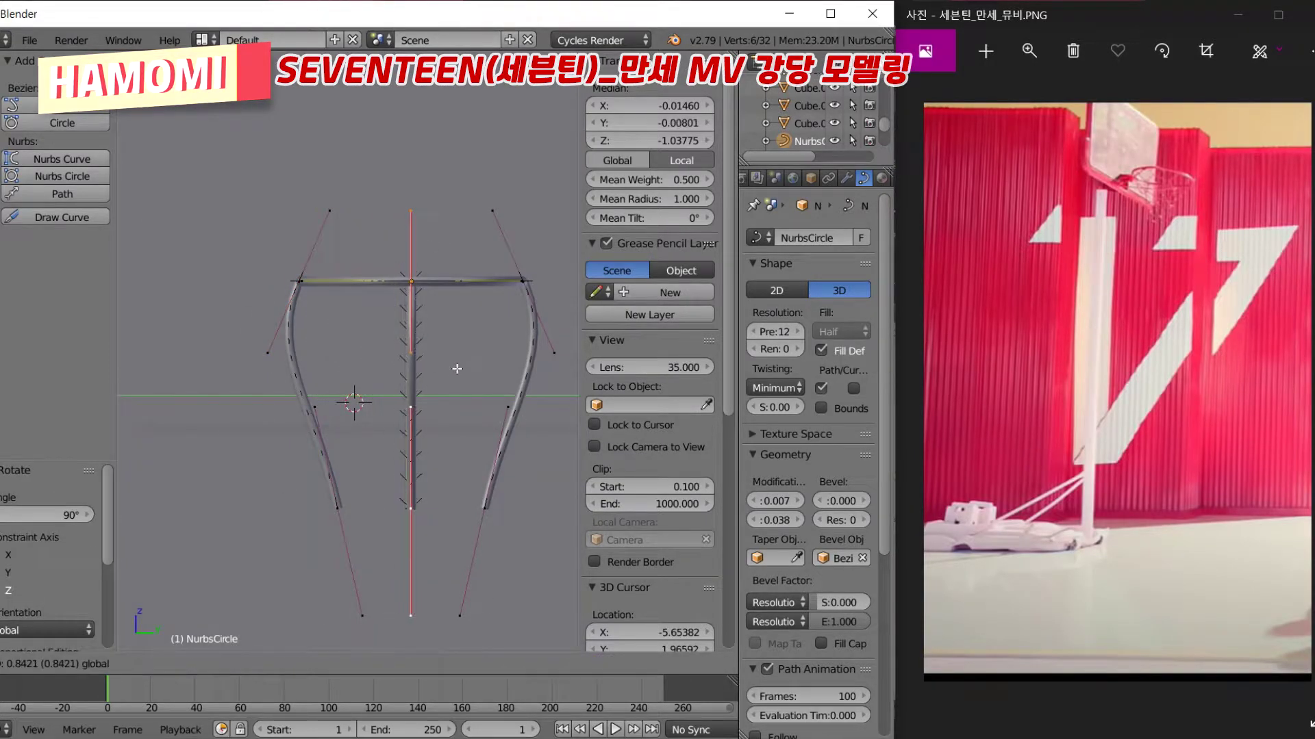
{"action": "left_click", "coordinate": [457, 368]}
{"action": "key", "text": "KP_1"}
{"action": "key", "text": "g"}
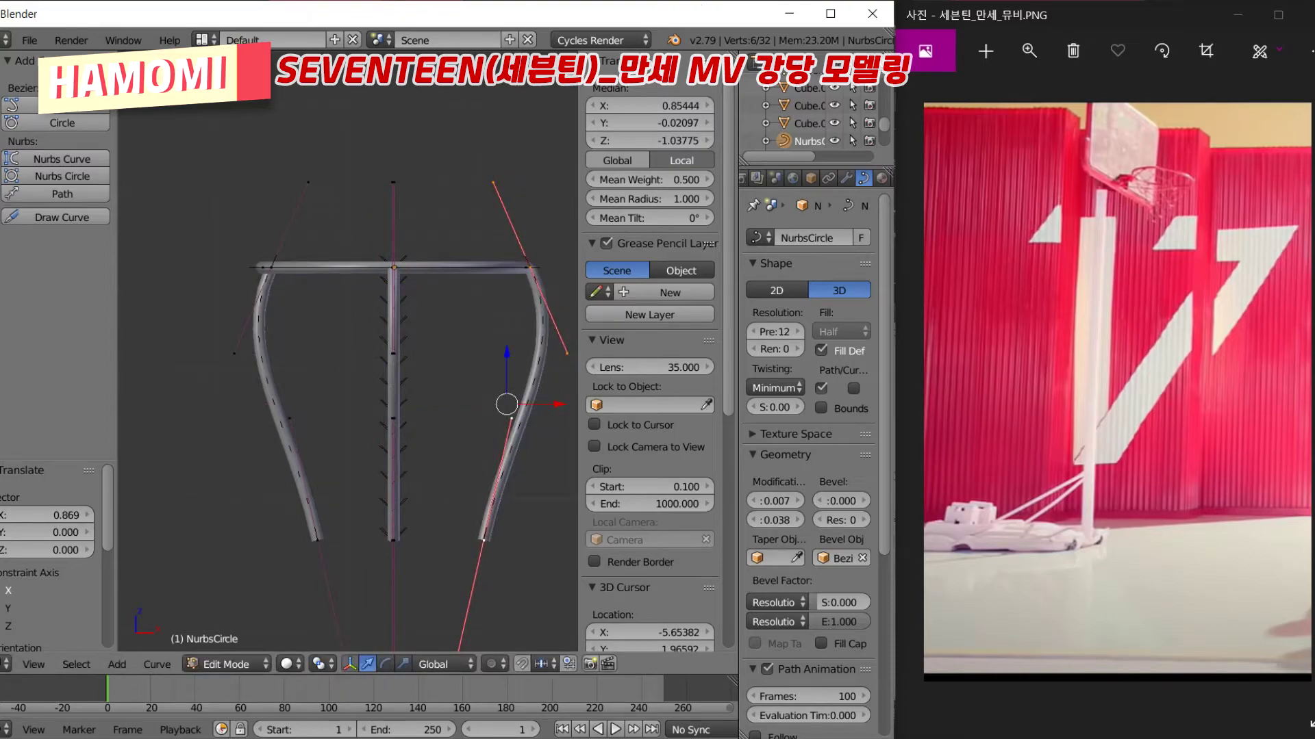
{"action": "middle_click_drag", "start_coordinate": [480, 384], "coordinate": [428, 288]}
{"action": "right_click", "coordinate": [428, 277]}
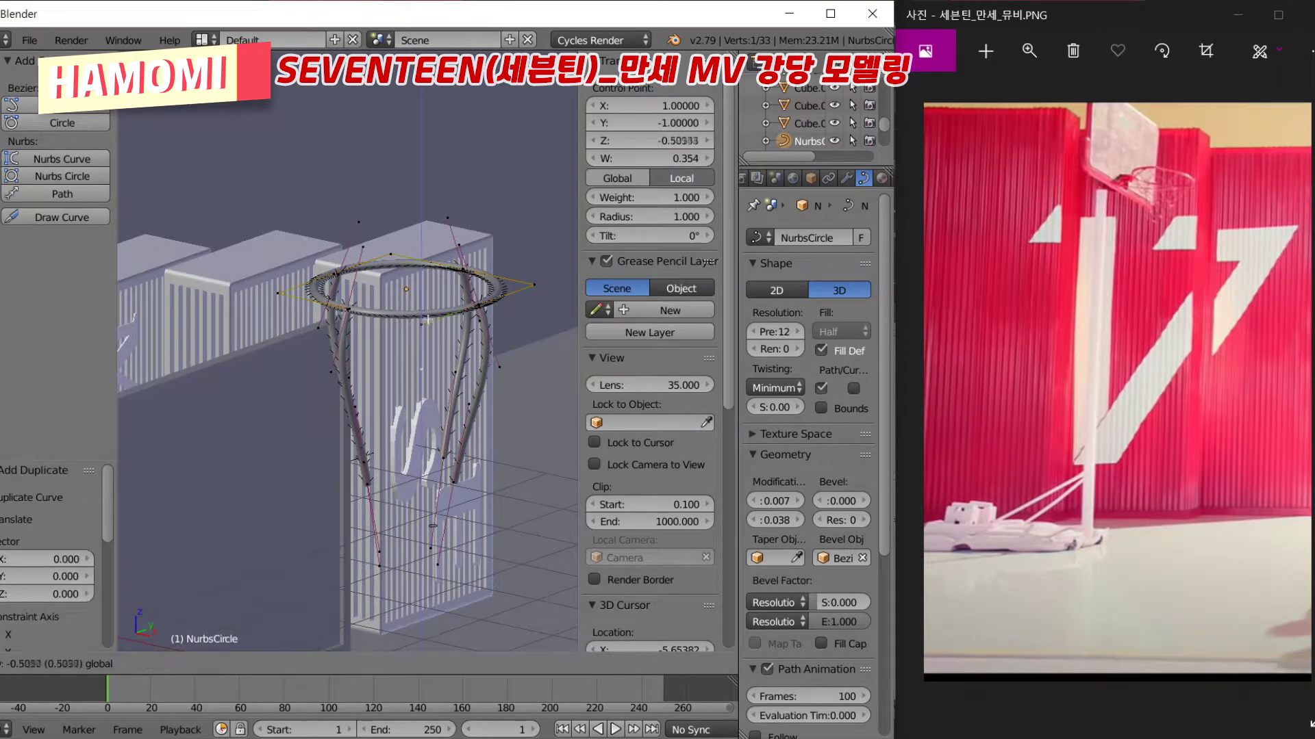
Undo the pending strand move, then duplicate the hoop ring, lower it and scale it smaller
{"action": "key", "text": "ctrl+z"}
{"action": "middle_click_drag", "start_coordinate": [426, 319], "coordinate": [528, 267]}
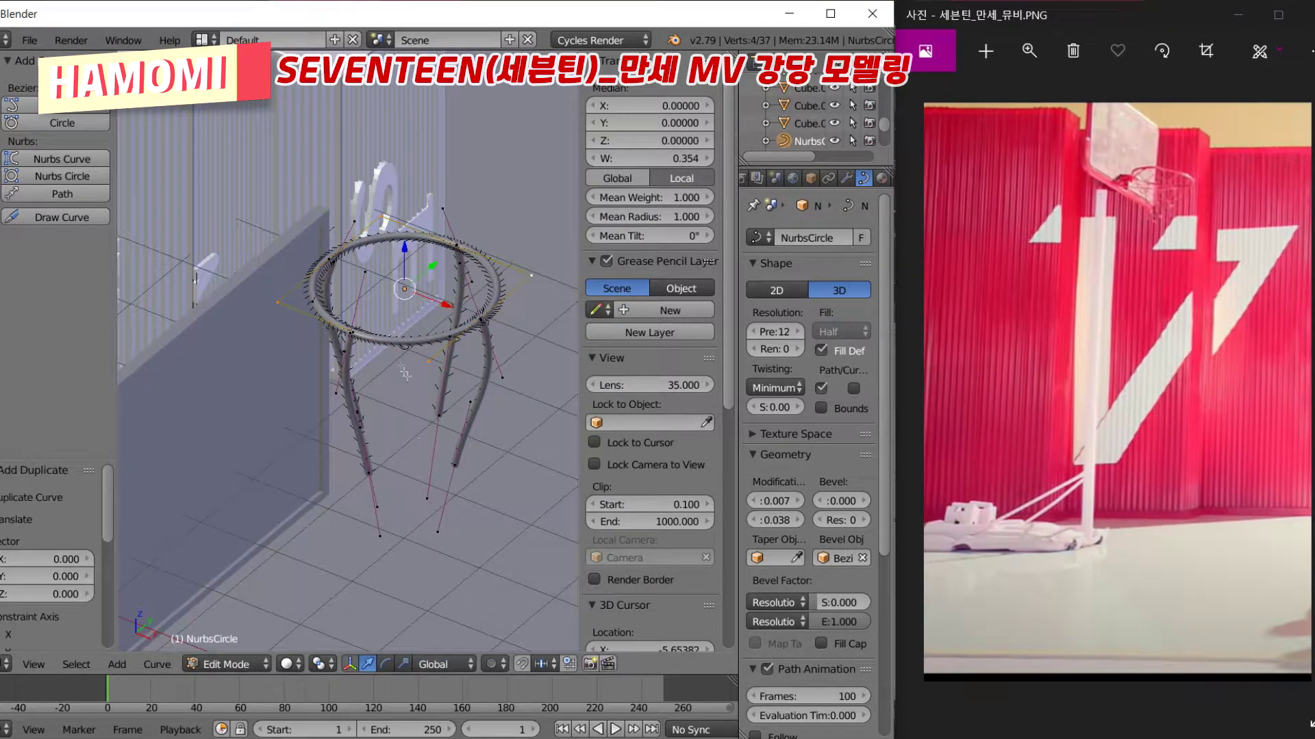
{"action": "middle_click_drag", "start_coordinate": [415, 350], "coordinate": [438, 384]}
{"action": "key", "text": "shift+d"}
{"action": "left_click", "coordinate": [436, 394]}
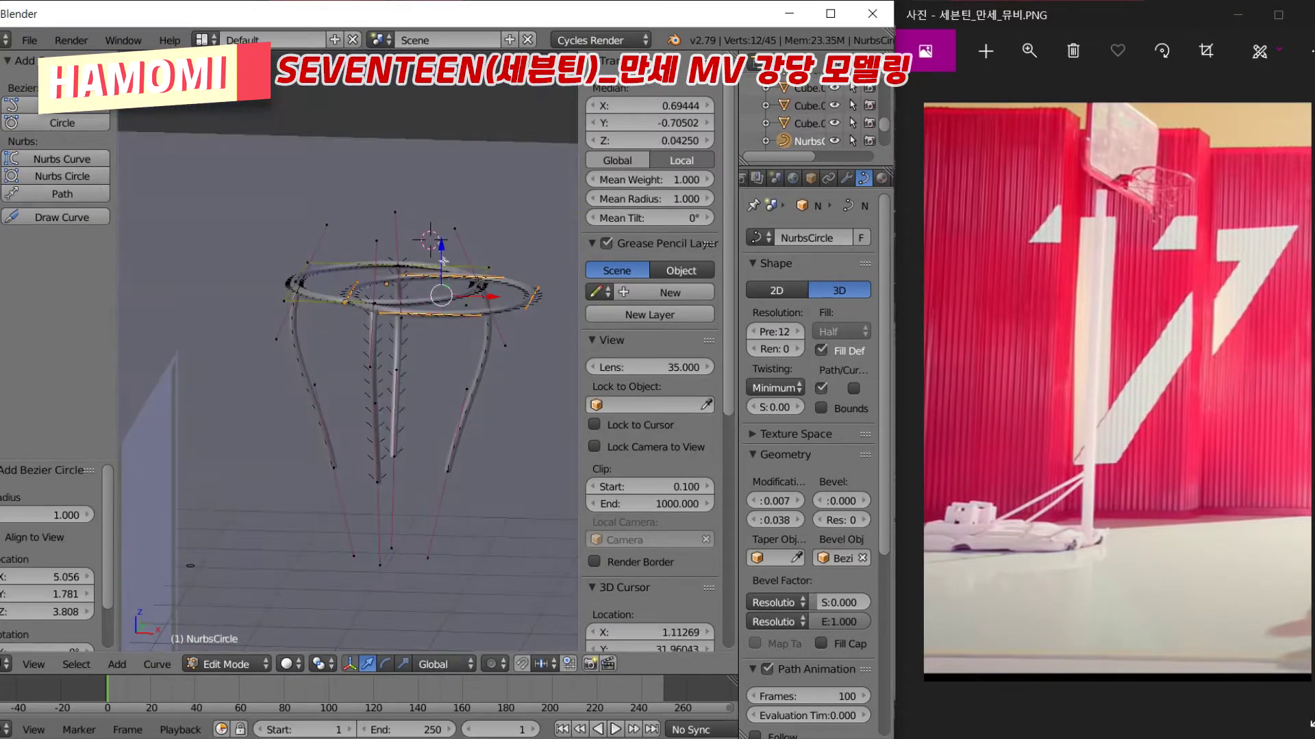
{"action": "key", "text": "g"}
{"action": "left_click", "coordinate": [437, 394]}
{"action": "key", "text": "KP_1"}
{"action": "key", "text": "KP_1"}
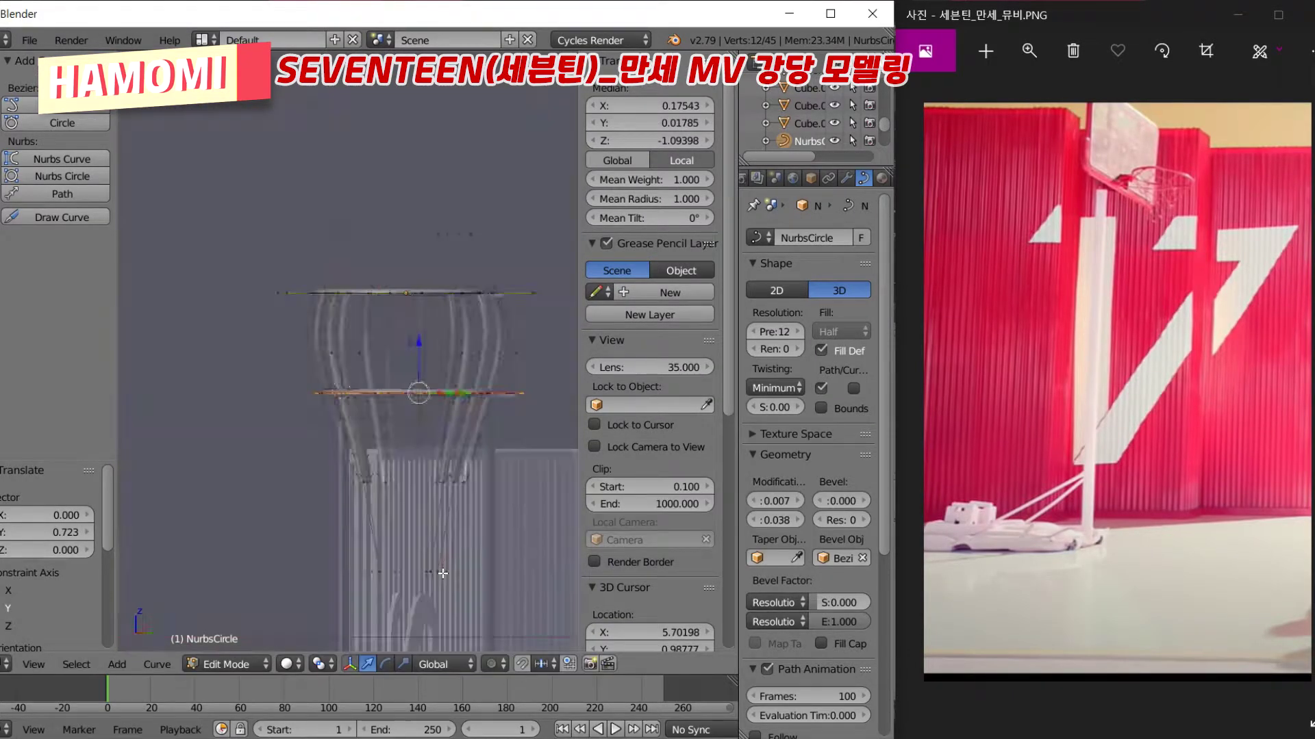
{"action": "key", "text": "s"}
{"action": "left_click", "coordinate": [499, 421]}
Add two more duplicated rings, each offset along Z and scaled down
{"action": "middle_click_drag", "start_coordinate": [435, 393], "coordinate": [404, 323]}
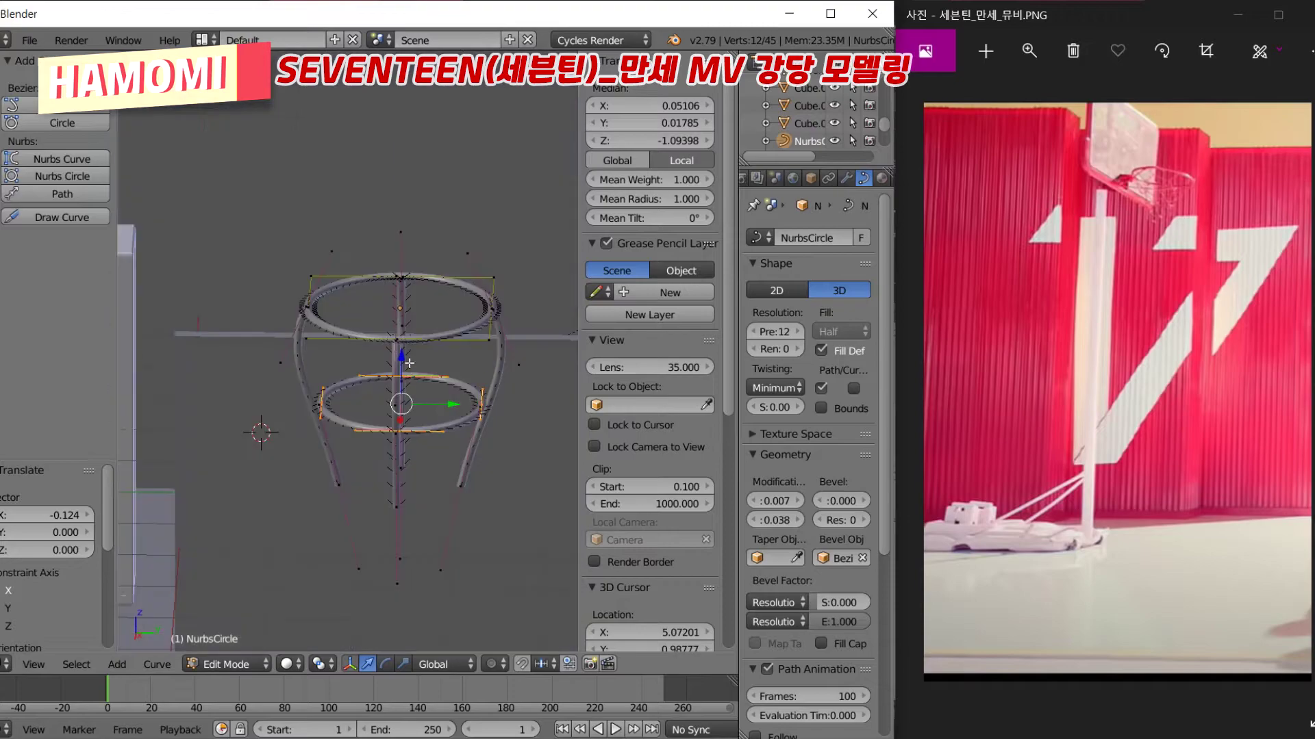
{"action": "key", "text": "shift+d"}
{"action": "left_click", "coordinate": [404, 323]}
{"action": "key", "text": "KP_1"}
{"action": "key", "text": "s"}
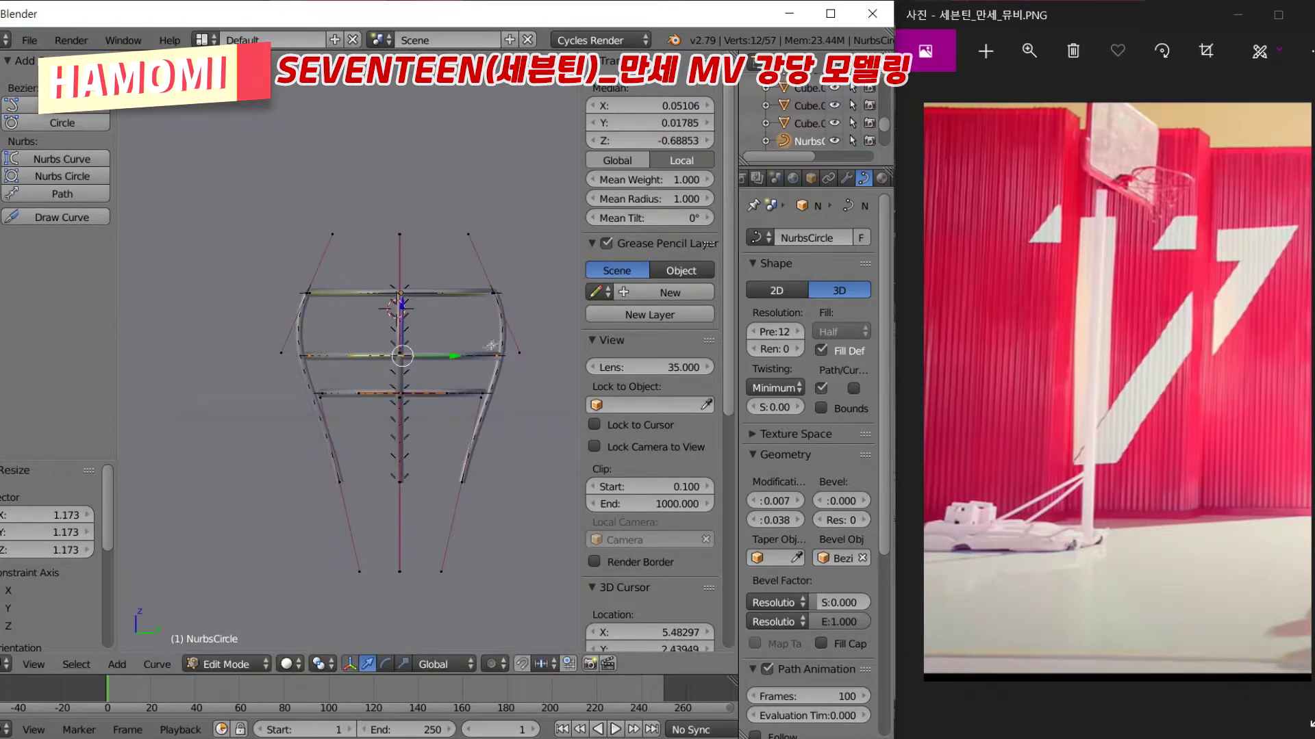
{"action": "key", "text": "shift+d"}
{"action": "key", "text": "z"}
{"action": "left_click", "coordinate": [506, 346]}
{"action": "key", "text": "s"}
Add the lowest ring below the stack, moved down along Z and scaled
{"action": "middle_click_drag", "start_coordinate": [428, 337], "coordinate": [411, 322]}
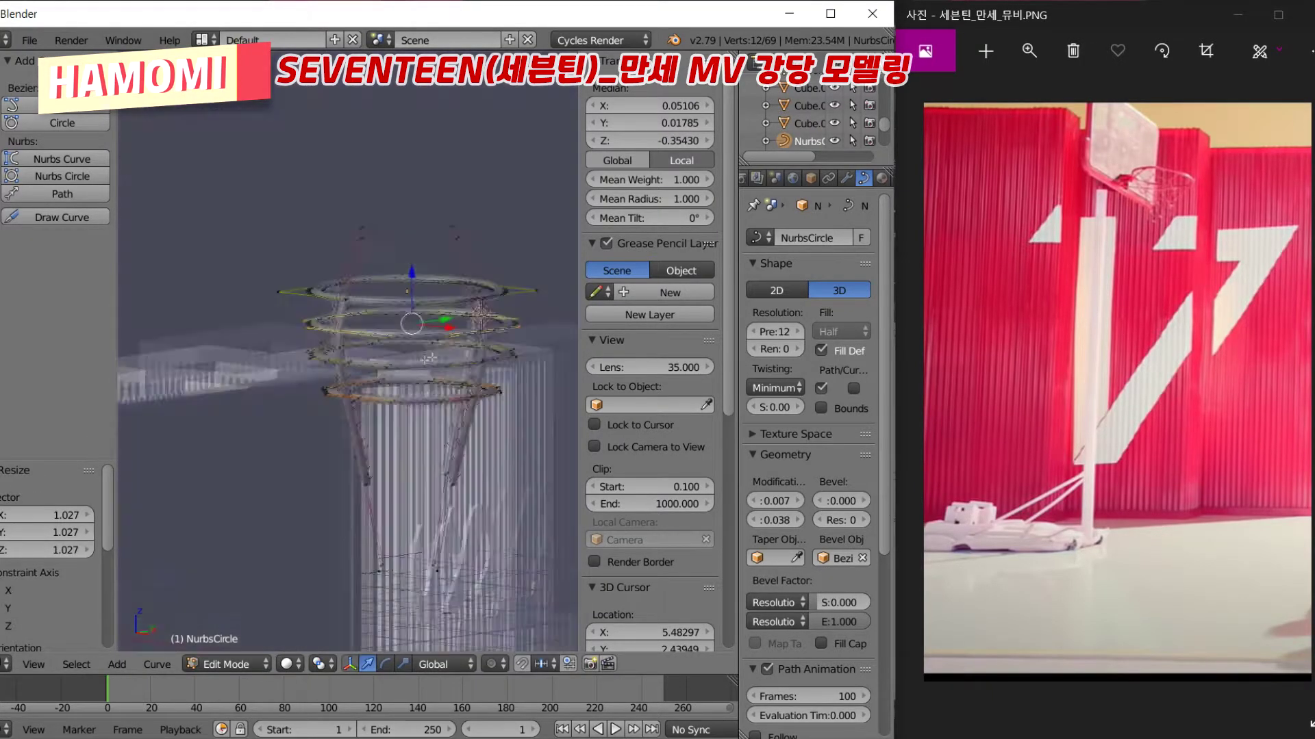
{"action": "key", "text": "KP_1"}
{"action": "key", "text": "shift+d"}
{"action": "key", "text": "z"}
{"action": "left_click", "coordinate": [516, 477]}
{"action": "key", "text": "s"}
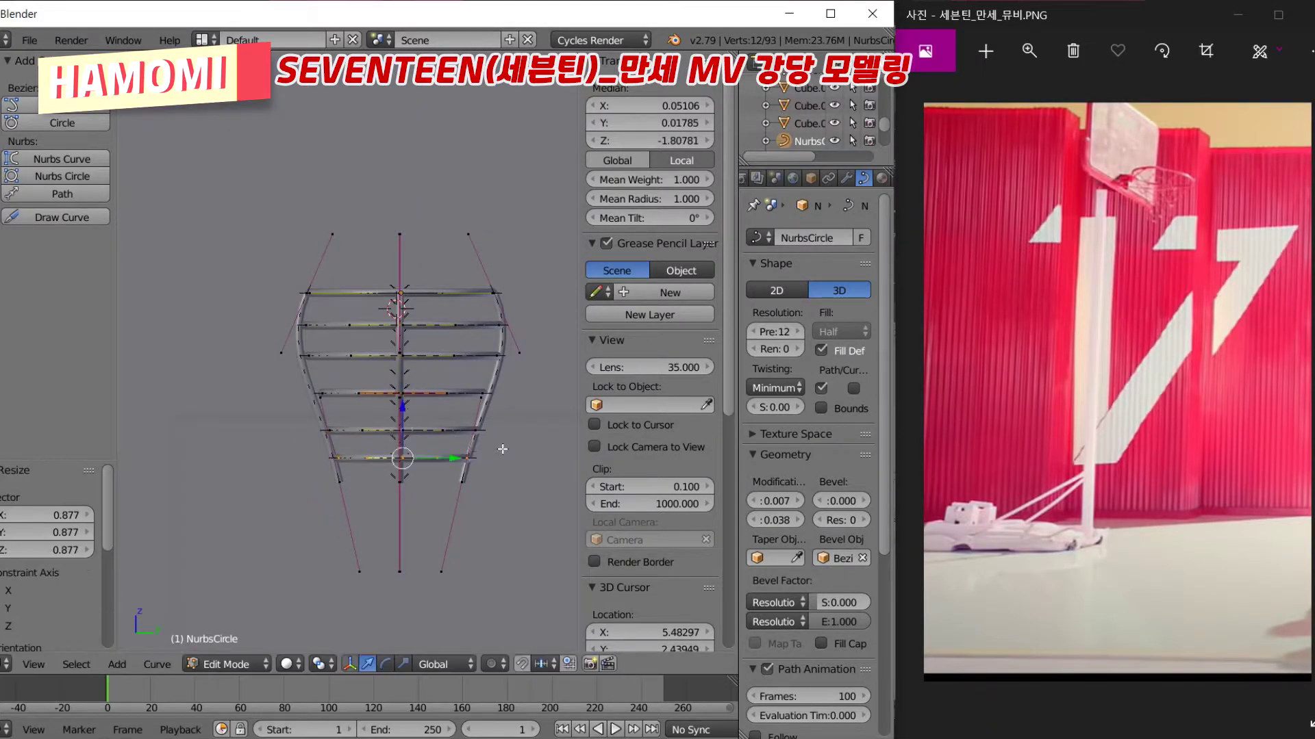
{"action": "middle_click_drag", "start_coordinate": [395, 388], "coordinate": [393, 369]}
{"action": "scroll", "coordinate": [394, 370], "scroll_direction": "up", "scroll_amount": 3}
Add a Bezier curve rib, rotate it upright around X, and move it along Y
{"action": "key", "text": "shift+a"}
{"action": "left_click", "coordinate": [394, 363]}
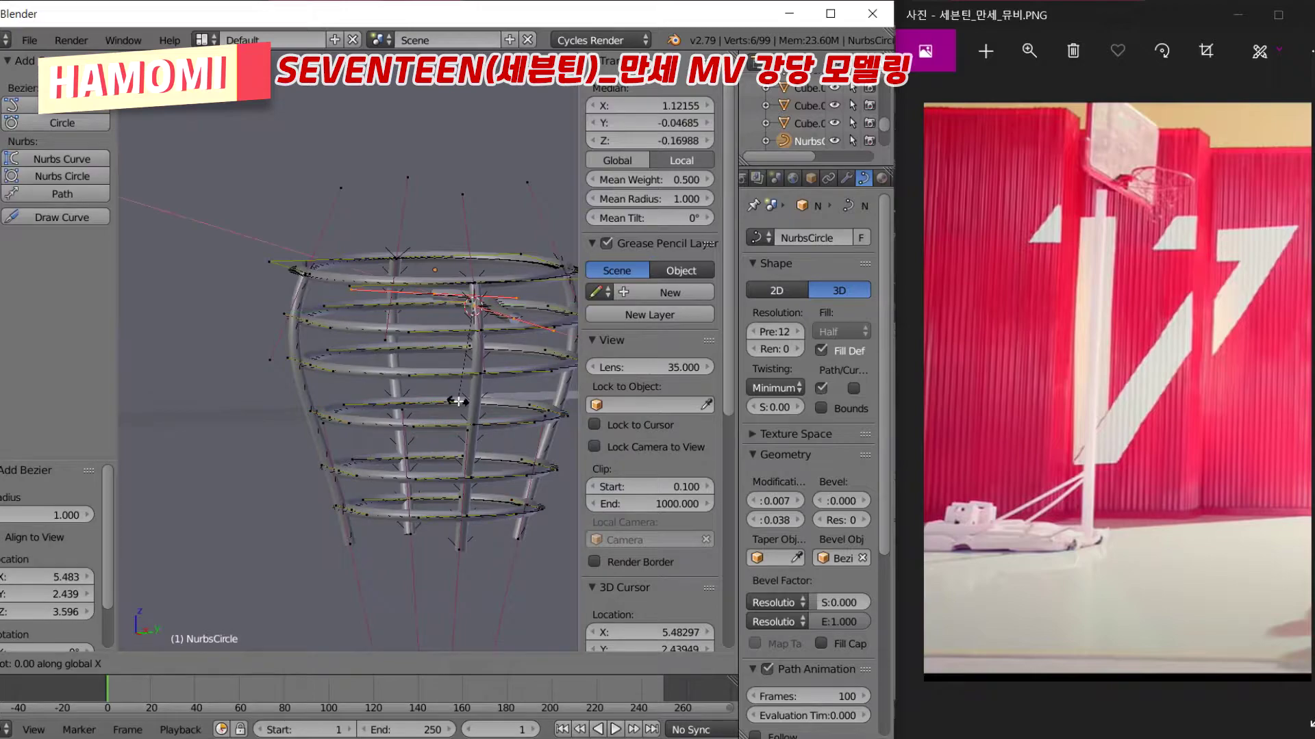
{"action": "key", "text": "Return"}
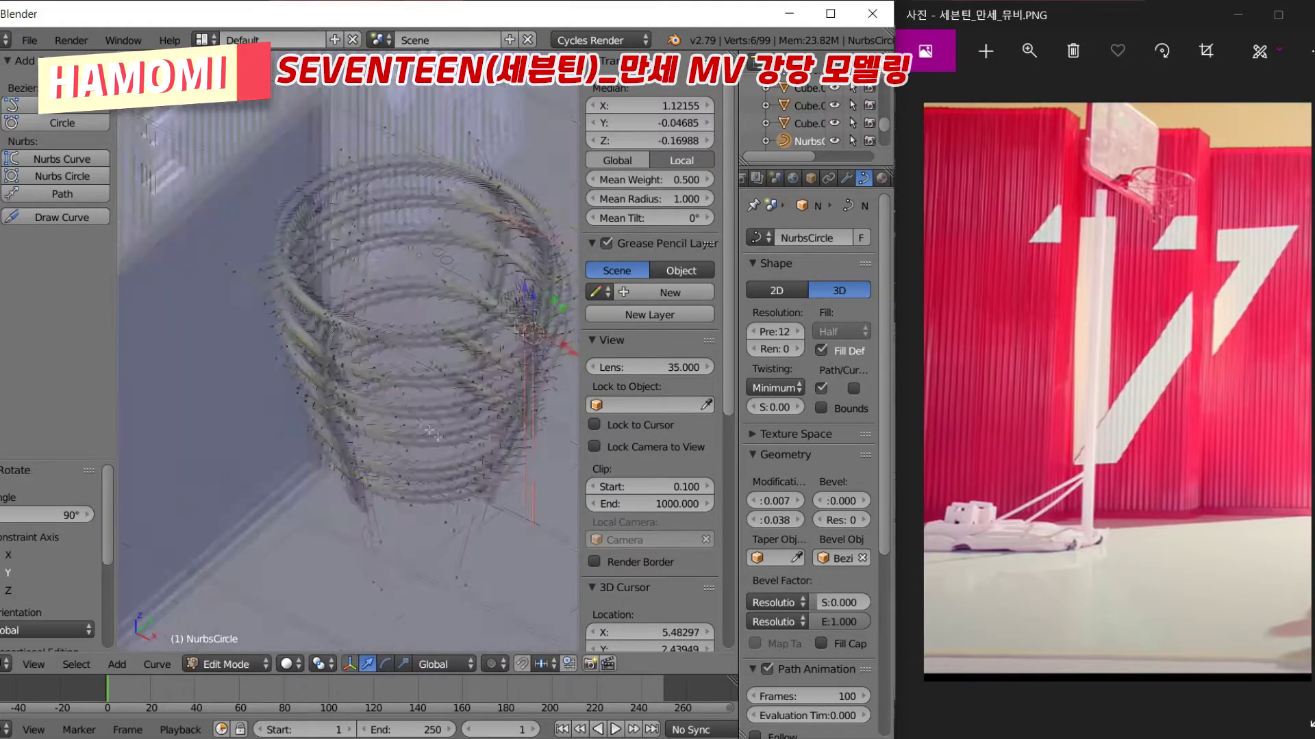
{"action": "middle_click_drag", "start_coordinate": [458, 400], "coordinate": [369, 403]}
{"action": "key", "text": "r"}
{"action": "key", "text": "x"}
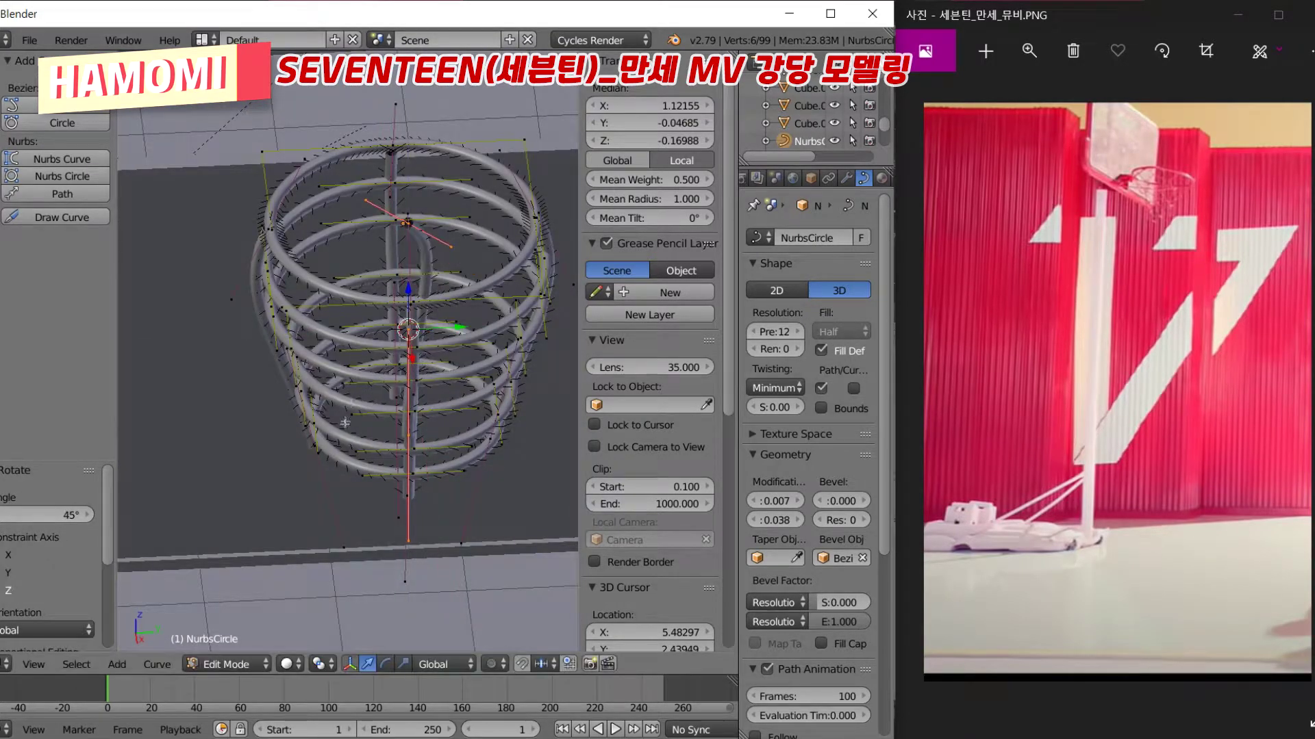
{"action": "key", "text": "KP_1"}
{"action": "key", "text": "g"}
{"action": "key", "text": "y"}
{"action": "left_click", "coordinate": [508, 354]}
Slide the rib left along X, then position a copied rib along Y
{"action": "scroll", "coordinate": [507, 354], "scroll_direction": "up", "scroll_amount": 2}
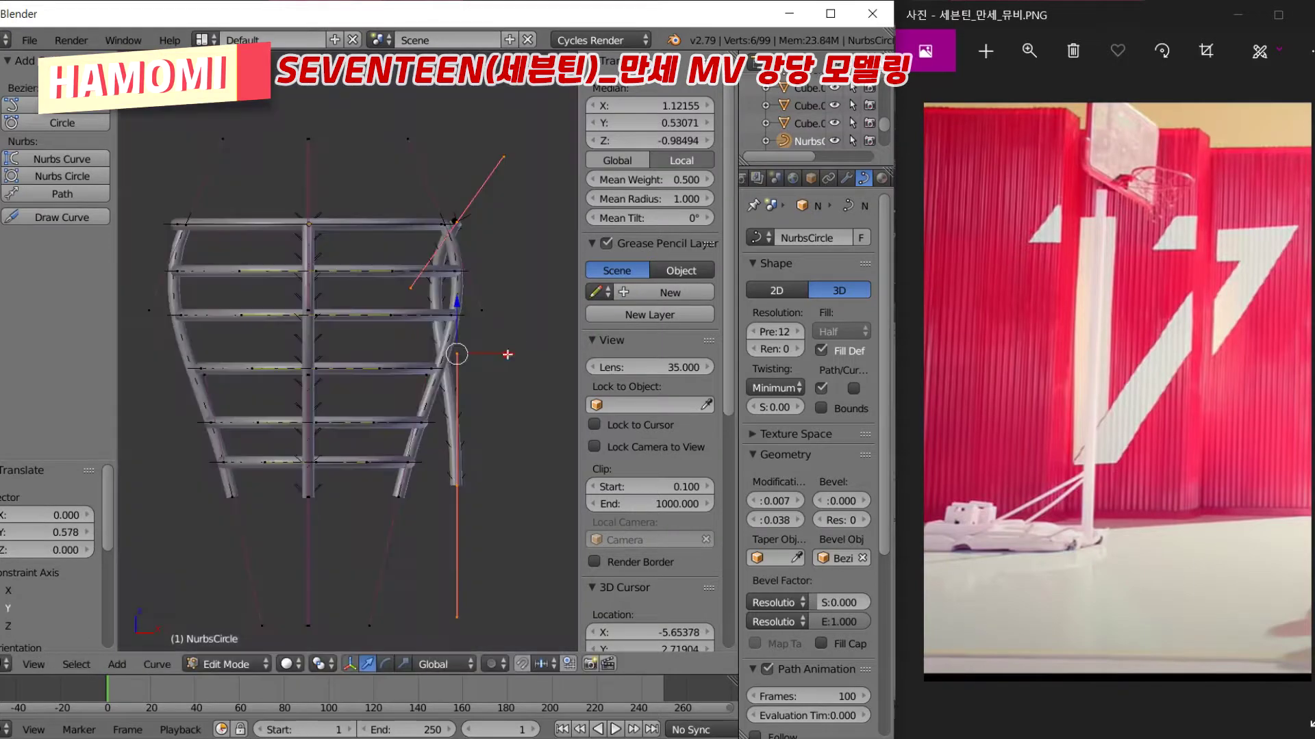
{"action": "key", "text": "g"}
{"action": "key", "text": "x"}
{"action": "left_click", "coordinate": [309, 363]}
{"action": "key", "text": "g"}
{"action": "key", "text": "x"}
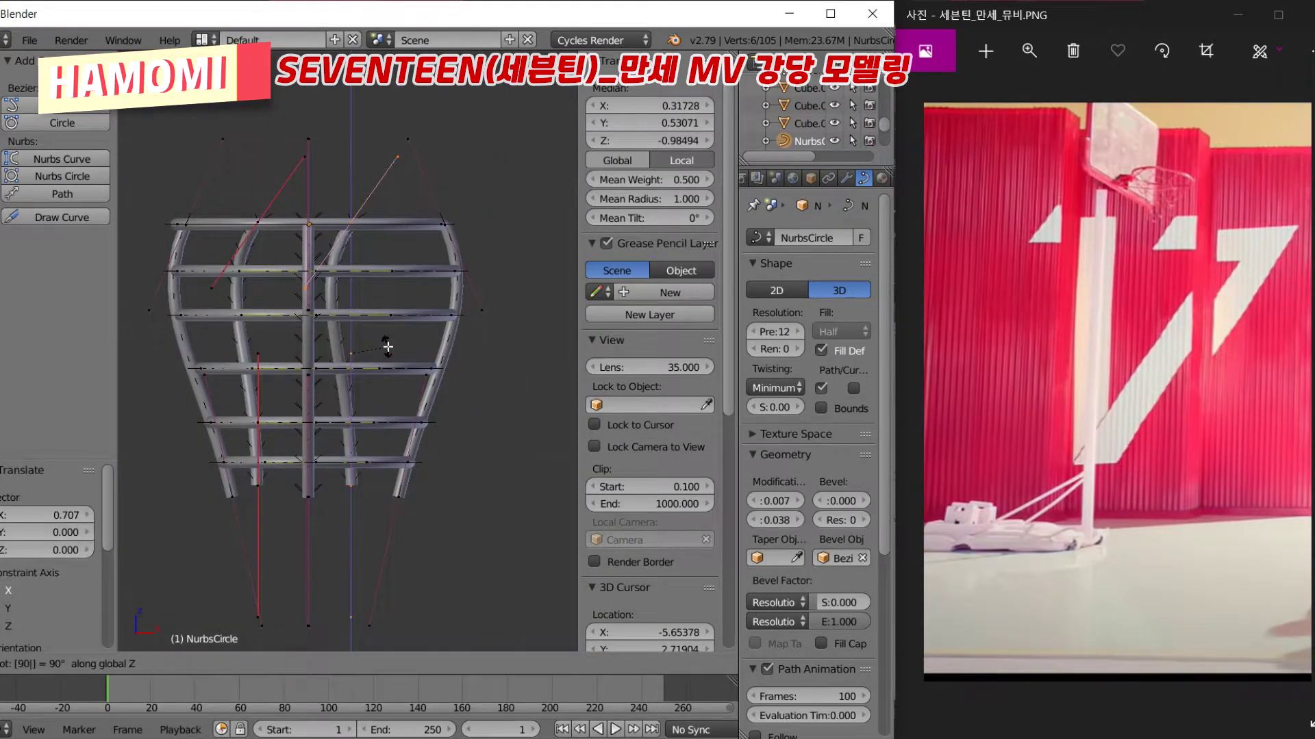
{"action": "key", "text": "Escape"}
{"action": "key", "text": "g"}
{"action": "key", "text": "y"}
{"action": "left_click", "coordinate": [450, 371]}
Move a rib along X and rotate it 90° to wrap the cage side
{"action": "key", "text": "KP_1"}
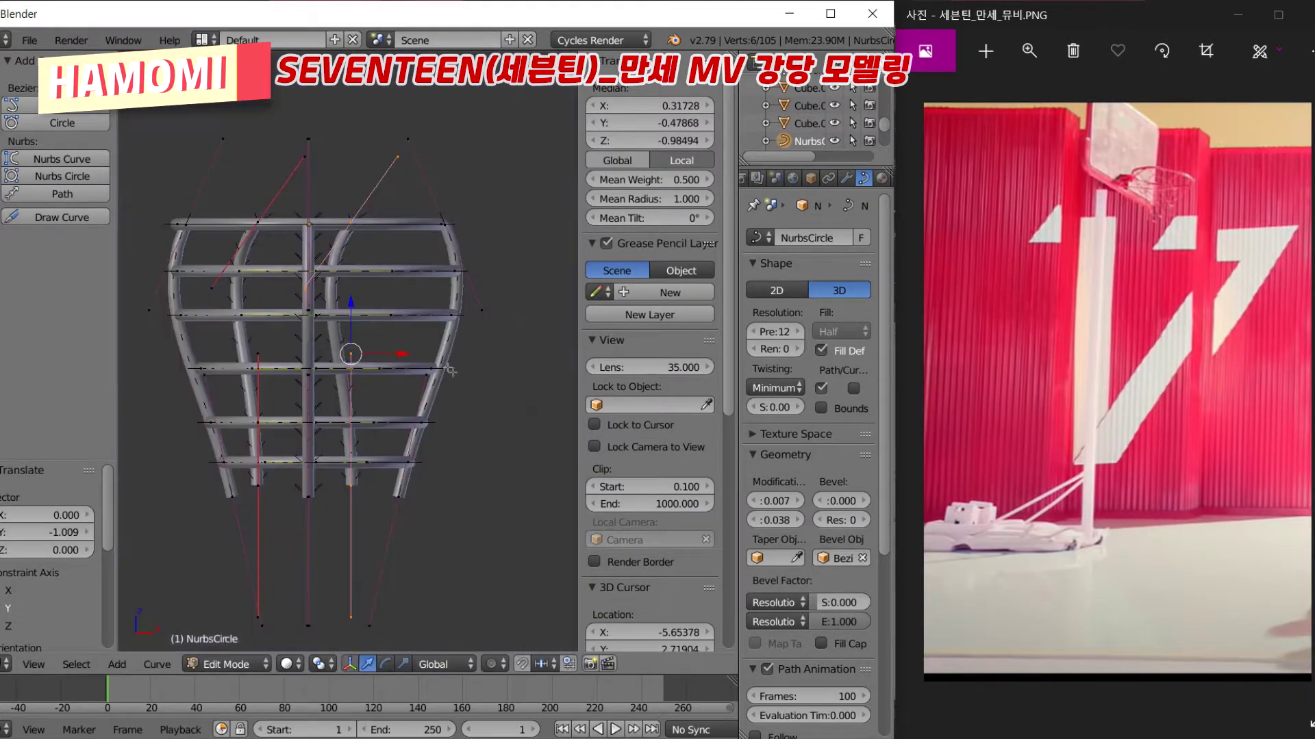
{"action": "key", "text": "g"}
{"action": "key", "text": "x"}
{"action": "left_click", "coordinate": [246, 243]}
{"action": "key", "text": "KP_3"}
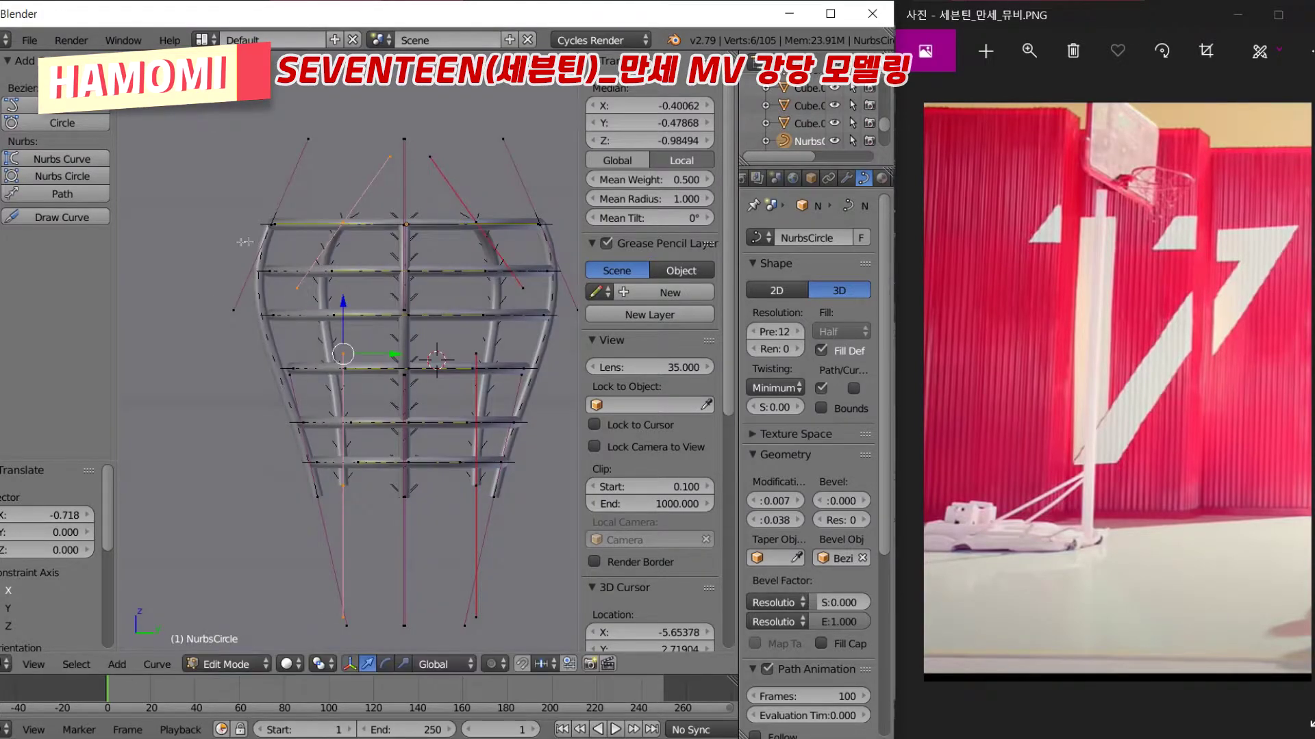
{"action": "key", "text": "9"}
{"action": "key", "text": "0"}
{"action": "key", "text": "Return"}
Check the finished tapered cage net in Object Mode, then return to Edit Mode
{"action": "key", "text": "g"}
{"action": "key", "text": "x"}
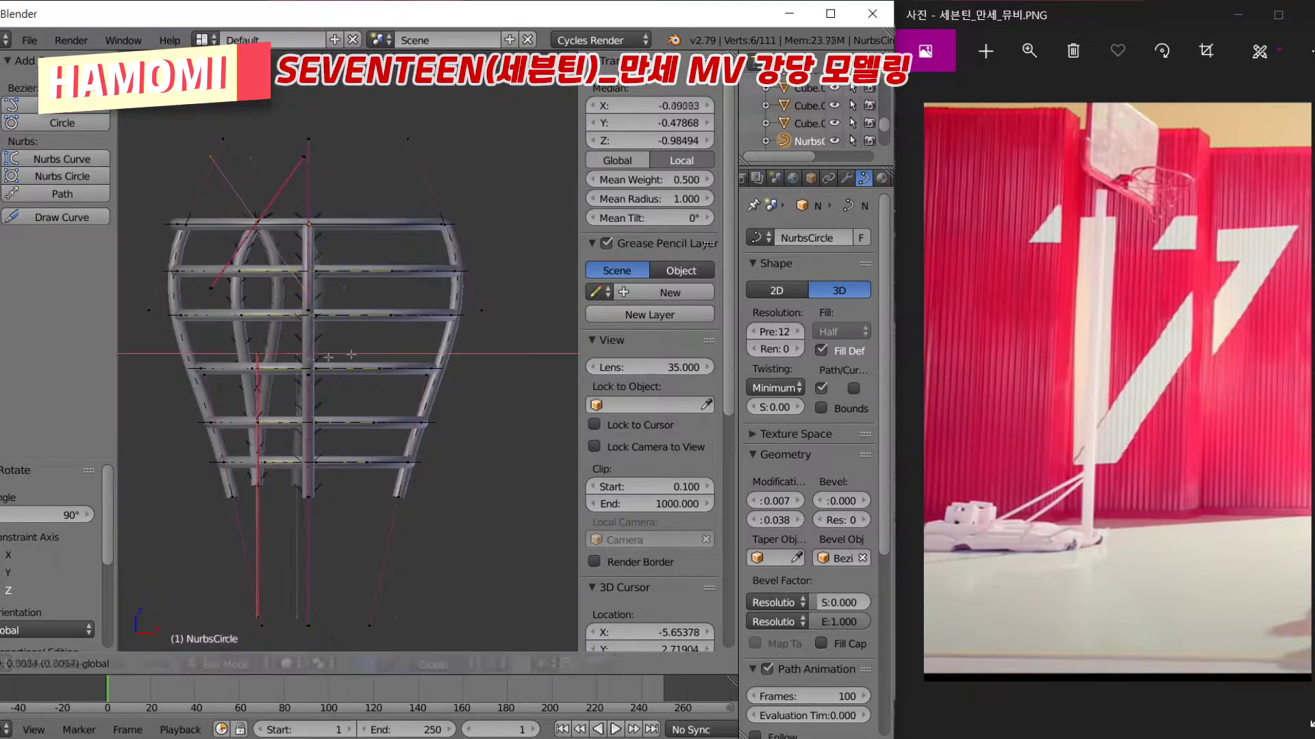
{"action": "key", "text": "Escape"}
{"action": "key", "text": "KP_1"}
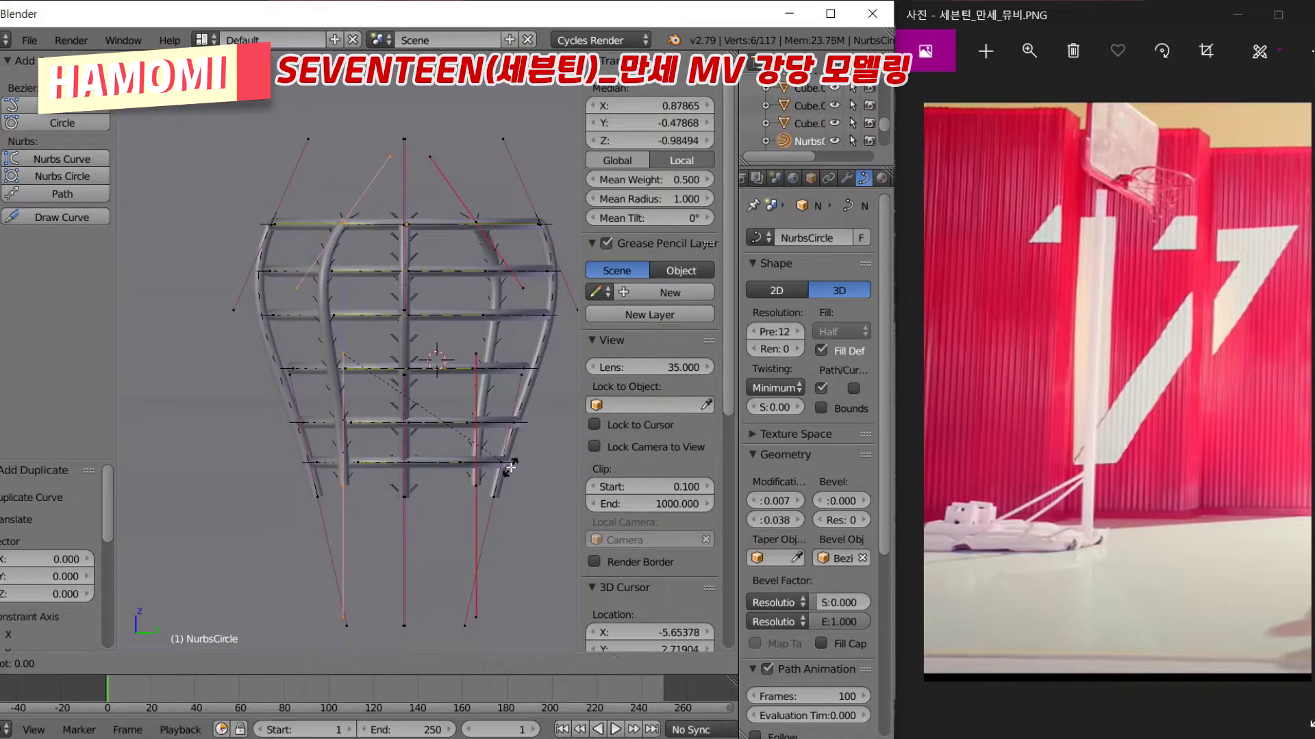
{"action": "key", "text": "Tab"}
{"action": "mouse_move", "coordinate": [400, 354]}
{"action": "middle_mouse_down"}
{"action": "mouse_move", "coordinate": [404, 317]}
{"action": "mouse_move", "coordinate": [498, 299]}
{"action": "mouse_move", "coordinate": [493, 312]}
{"action": "mouse_move", "coordinate": [537, 308]}
{"action": "middle_mouse_up"}
{"action": "key", "text": "Tab"}
Finish the rib moves and delete the six stray vertices from the net
{"action": "left_click", "coordinate": [445, 313]}
{"action": "left_click", "coordinate": [548, 415]}
{"action": "mouse_move", "coordinate": [548, 414]}
{"action": "middle_mouse_down"}
{"action": "mouse_move", "coordinate": [483, 338]}
{"action": "mouse_move", "coordinate": [445, 367]}
{"action": "mouse_move", "coordinate": [340, 370]}
{"action": "mouse_move", "coordinate": [438, 480]}
{"action": "middle_mouse_up"}
{"action": "key", "text": "x"}
{"action": "left_click", "coordinate": [504, 363]}
{"action": "key", "text": "Tab"}
{"action": "scroll", "coordinate": [340, 369], "scroll_direction": "down", "scroll_amount": 5}
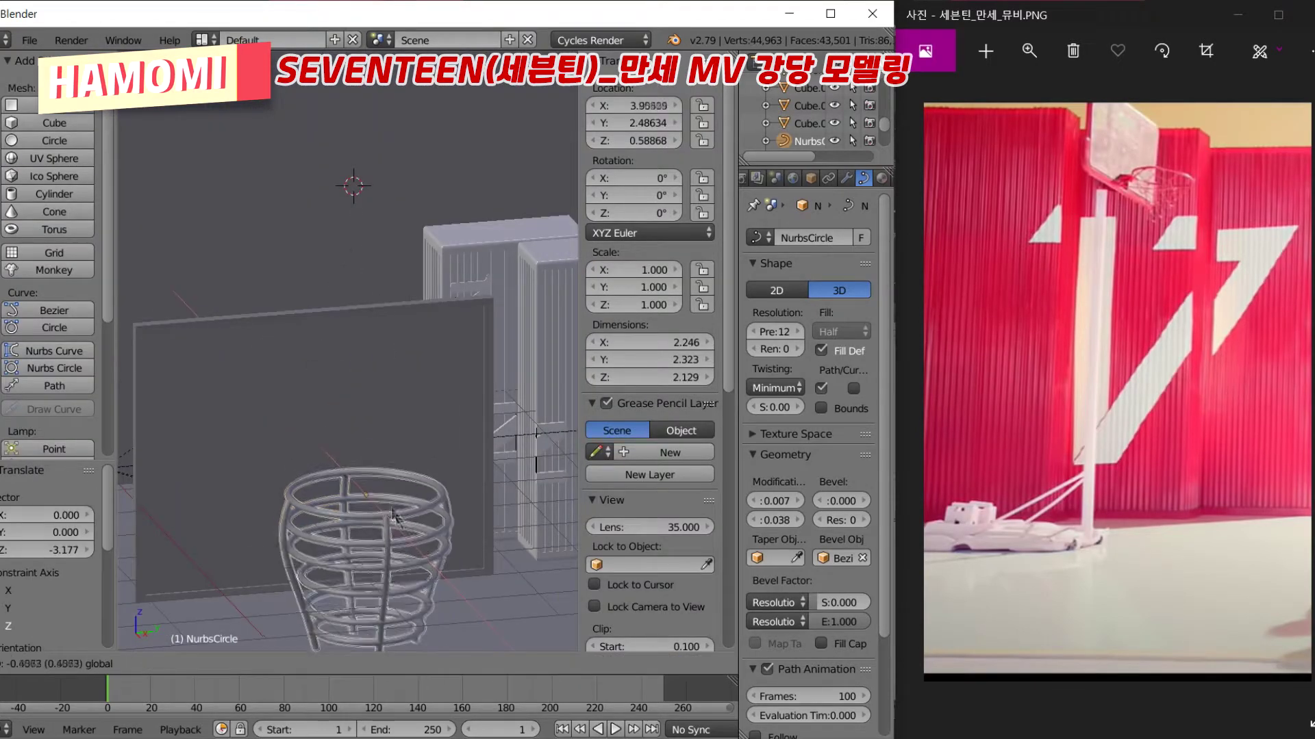
Add a Path curve beside the net and lower it along Z
{"action": "key", "text": "Tab"}
{"action": "left_click", "coordinate": [438, 486]}
{"action": "left_click", "coordinate": [61, 193]}
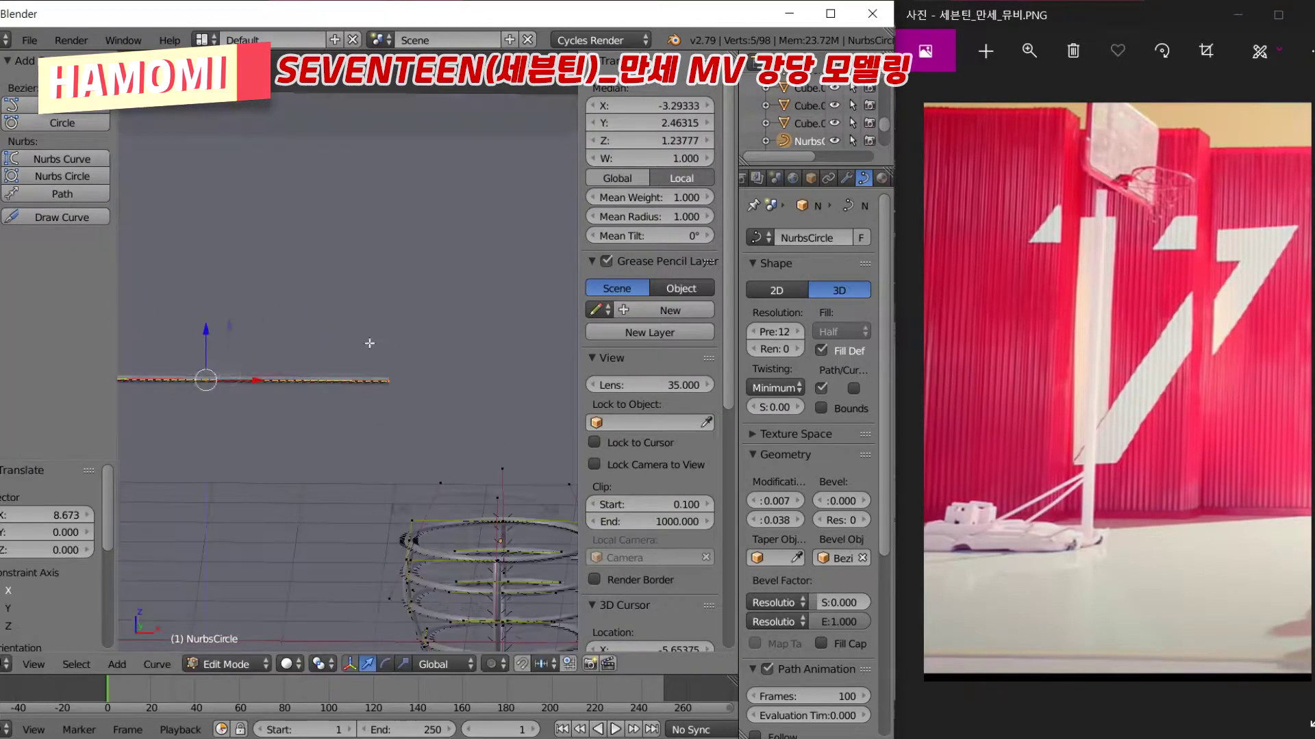
{"action": "key", "text": "g"}
{"action": "key", "text": "z"}
{"action": "left_click", "coordinate": [447, 590]}
{"action": "middle_click_drag", "start_coordinate": [309, 591], "coordinate": [356, 490]}
Scale the path down and shorten it along X into a short rod
{"action": "key", "text": "s"}
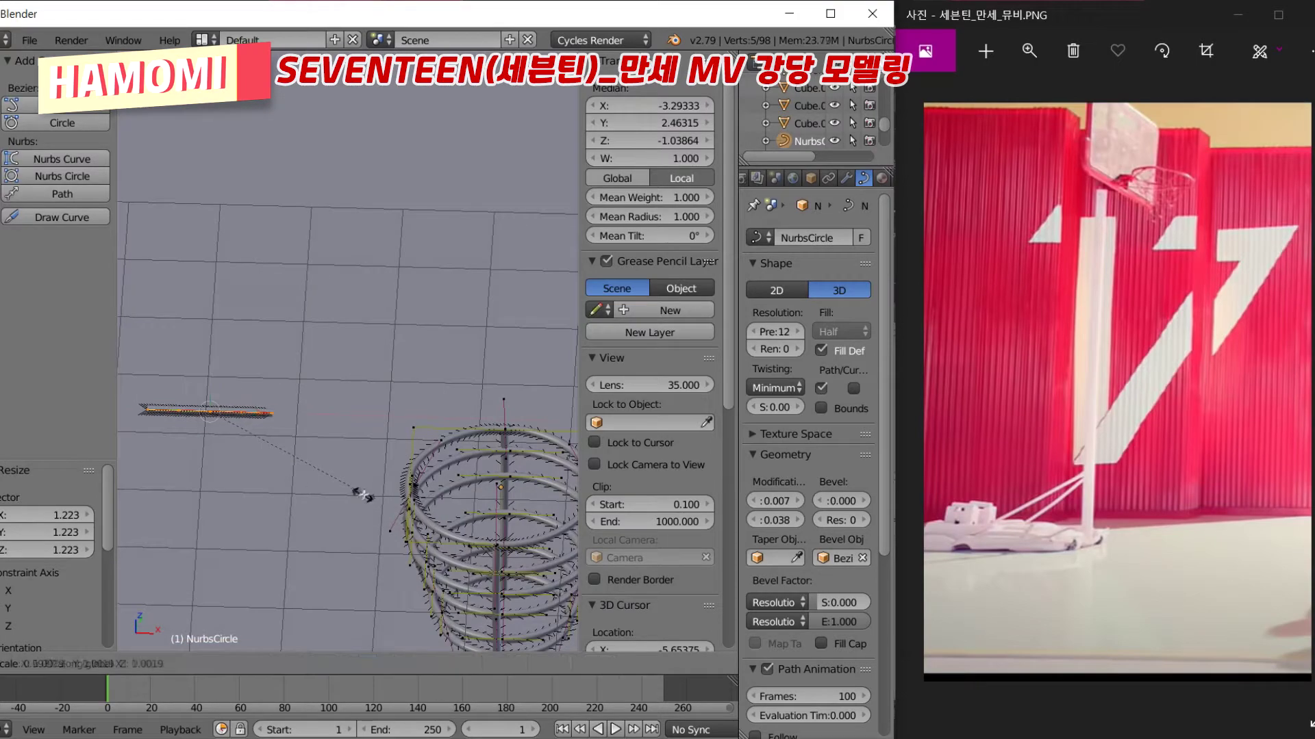
{"action": "middle_click_drag", "start_coordinate": [211, 422], "coordinate": [299, 411]}
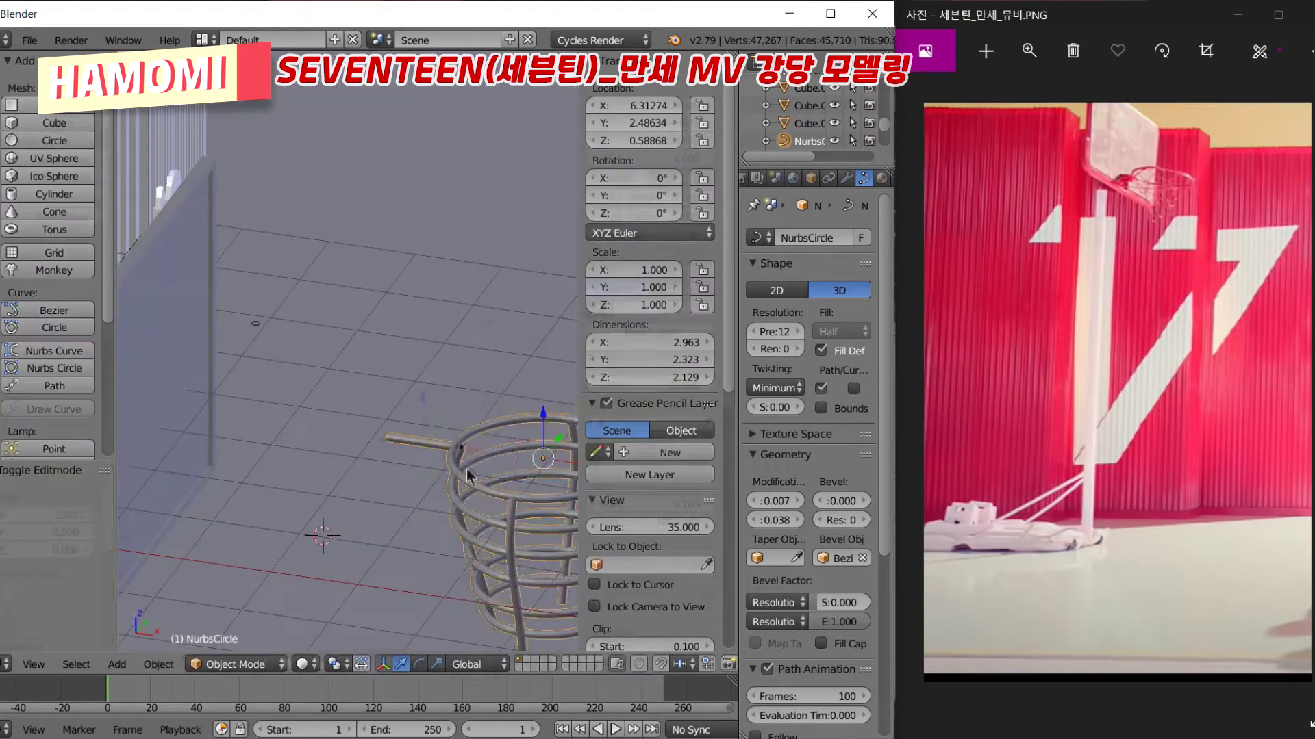
{"action": "key", "text": "Tab"}
{"action": "key", "text": "s"}
{"action": "key", "text": "x"}
{"action": "key", "text": "Tab"}
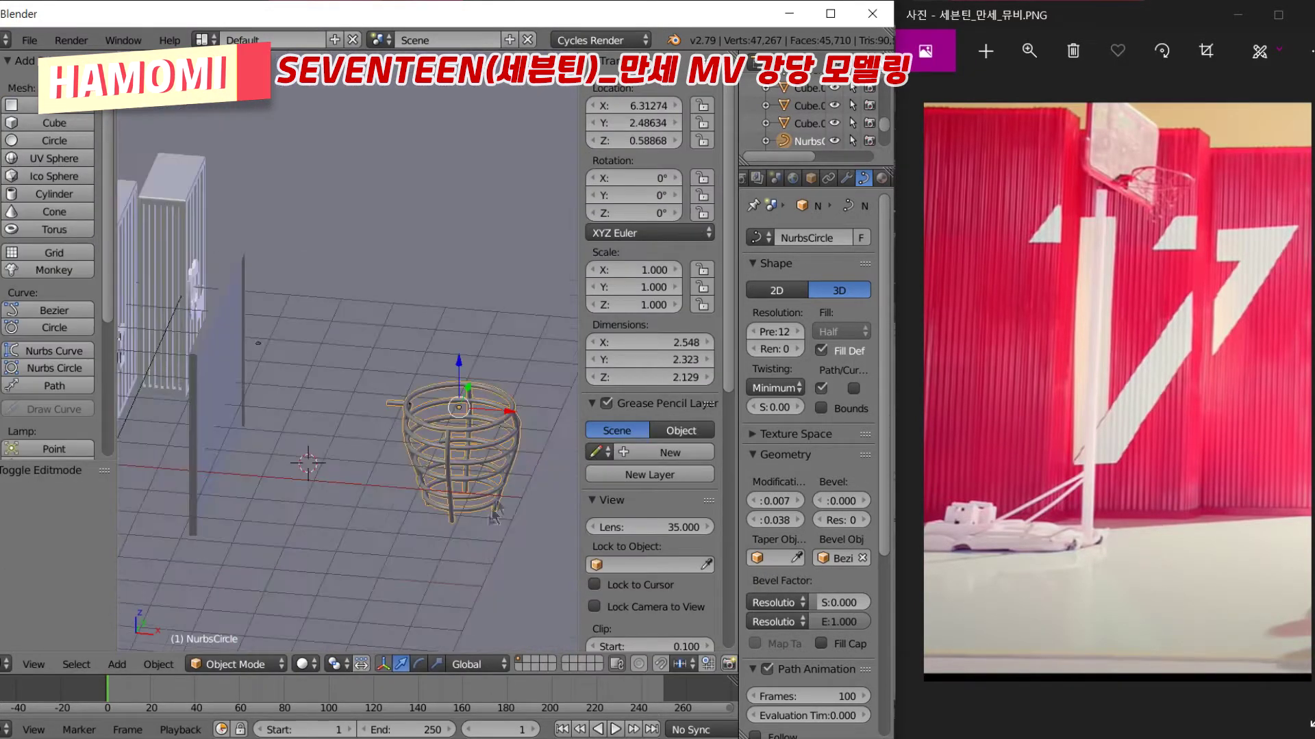
Raise the backboard and net together straight up along Z
{"action": "left_click", "coordinate": [281, 396]}
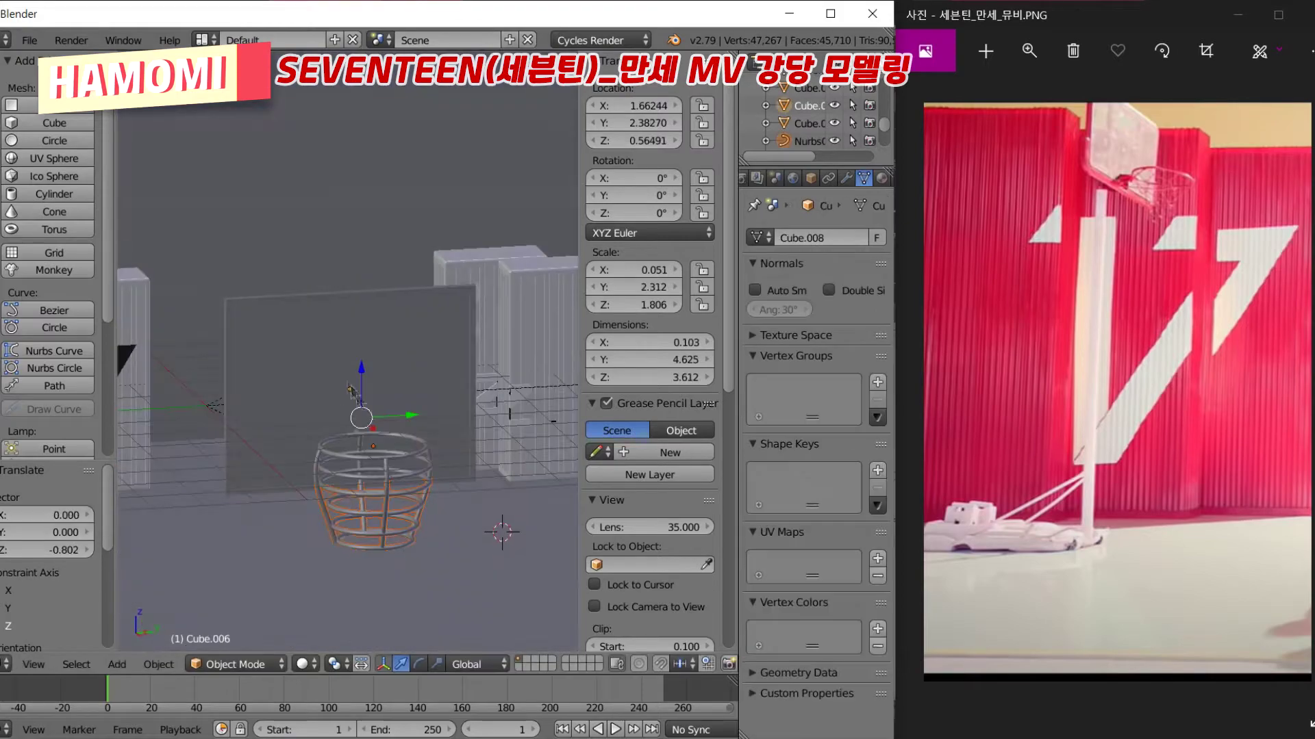
{"action": "left_click", "coordinate": [463, 304], "text": "shift"}
{"action": "key", "text": "g"}
{"action": "key", "text": "z"}
{"action": "scroll", "coordinate": [498, 319], "scroll_direction": "down", "scroll_amount": 3}
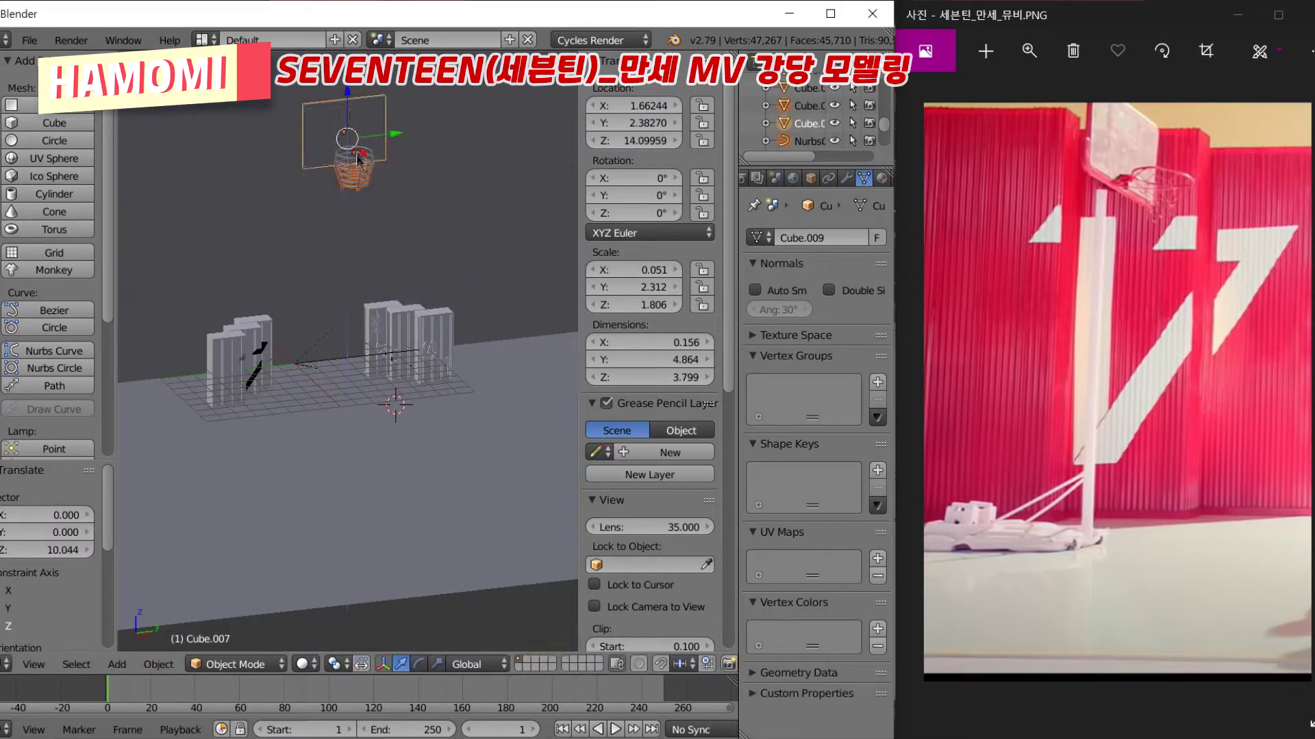
{"action": "left_click", "coordinate": [197, 258]}
Add a cylinder and stretch it into a tall thin pole, about 0.198 × 0.198 × 5.986
{"action": "left_click", "coordinate": [54, 193]}
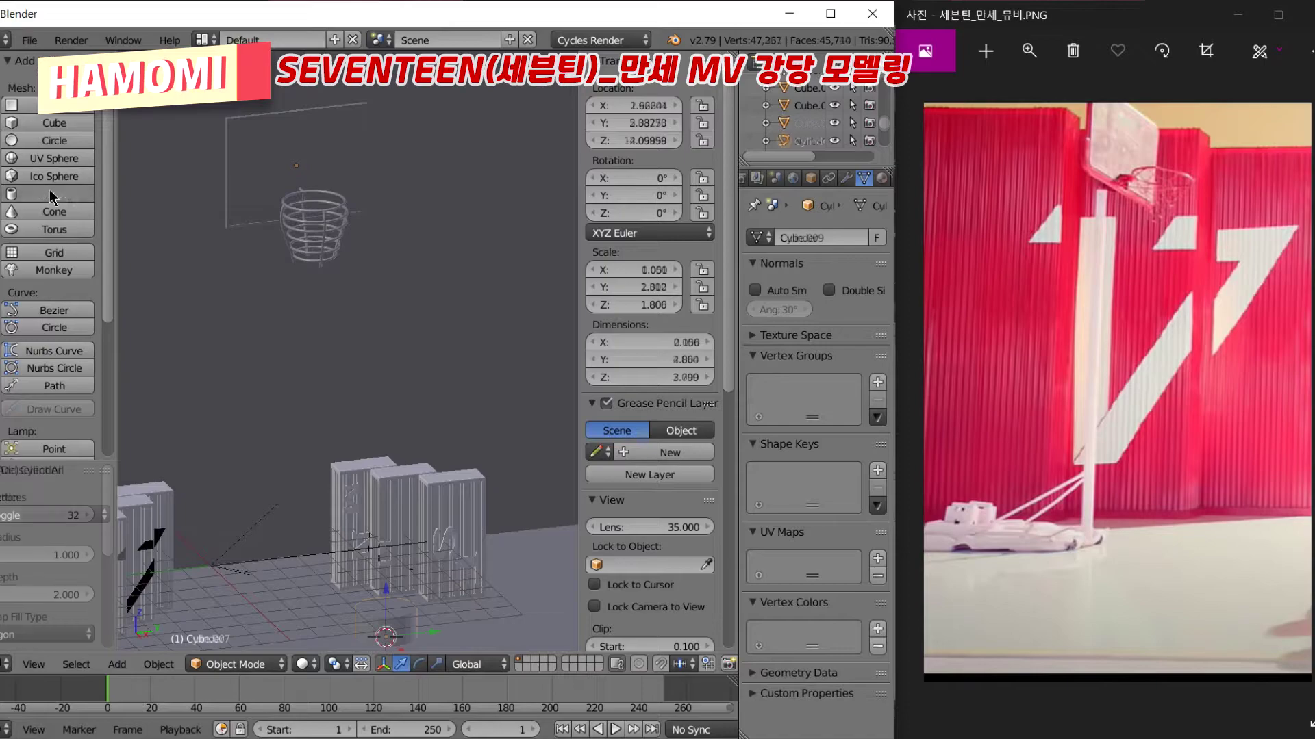
{"action": "key", "text": "s"}
{"action": "key", "text": "z"}
{"action": "left_click", "coordinate": [398, 422]}
{"action": "key", "text": "s"}
{"action": "left_click", "coordinate": [395, 562]}
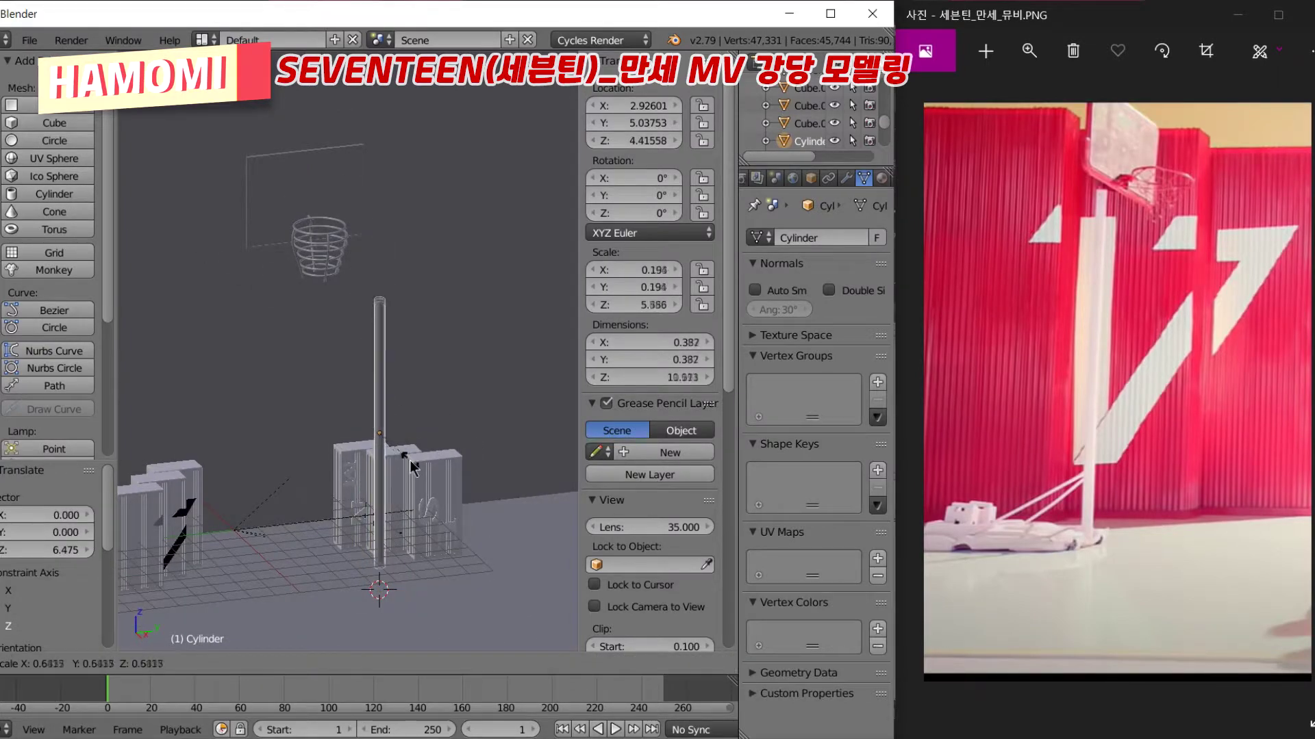
Add a cube to the pole mesh and lower it to the pole's foot as a base block
{"action": "key", "text": "KP_3"}
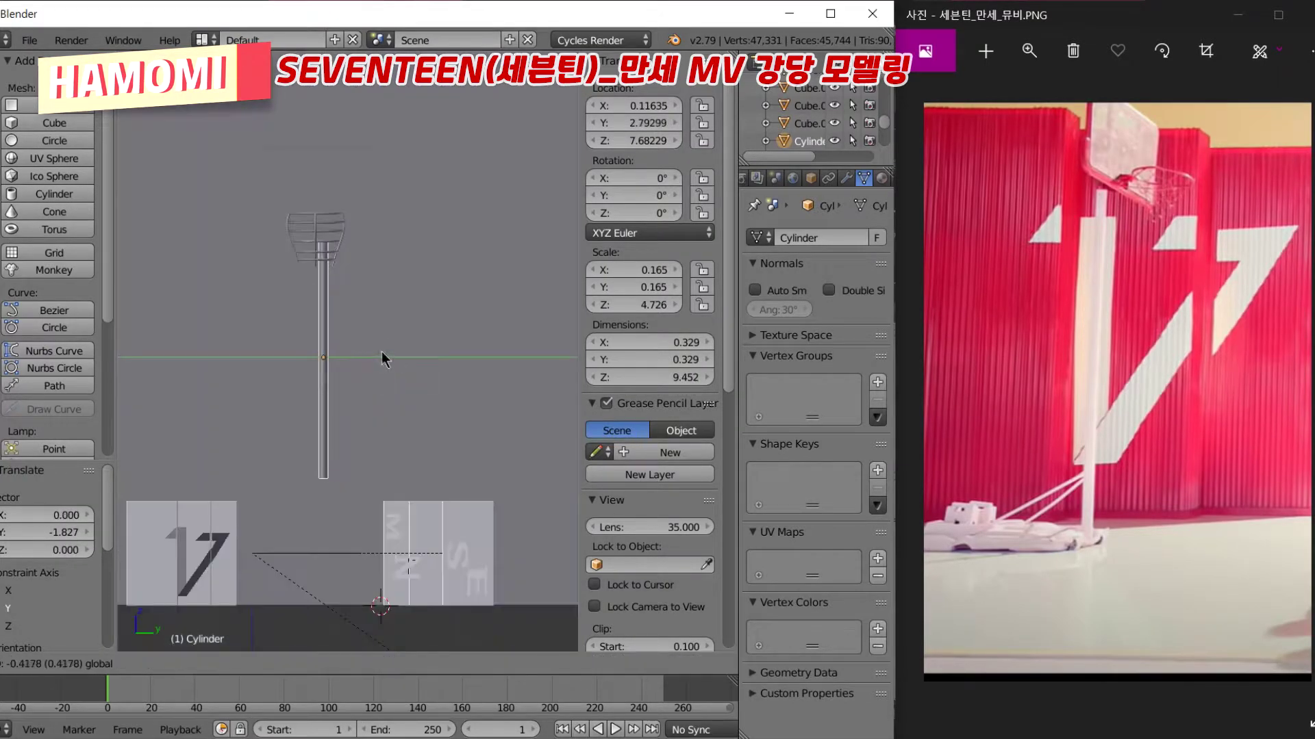
{"action": "left_click", "coordinate": [375, 335]}
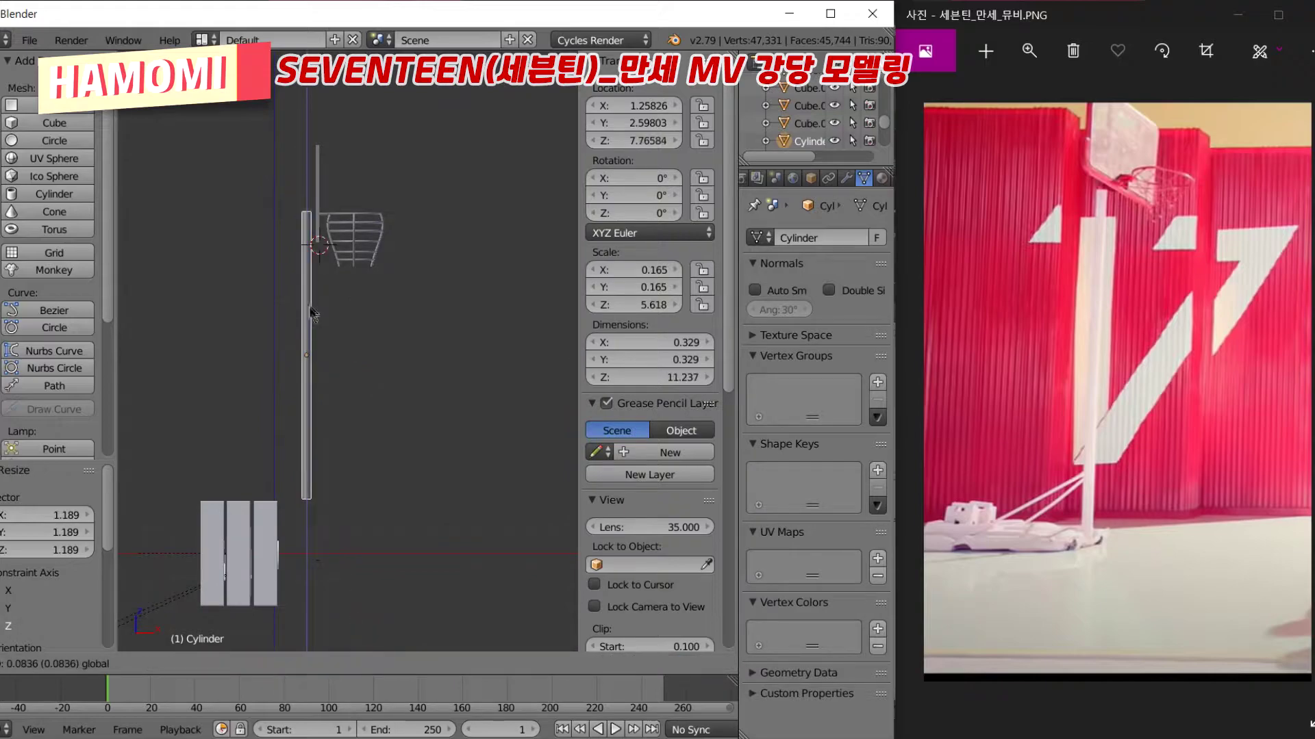
{"action": "middle_click_drag", "start_coordinate": [352, 343], "coordinate": [272, 340]}
{"action": "key", "text": "Tab"}
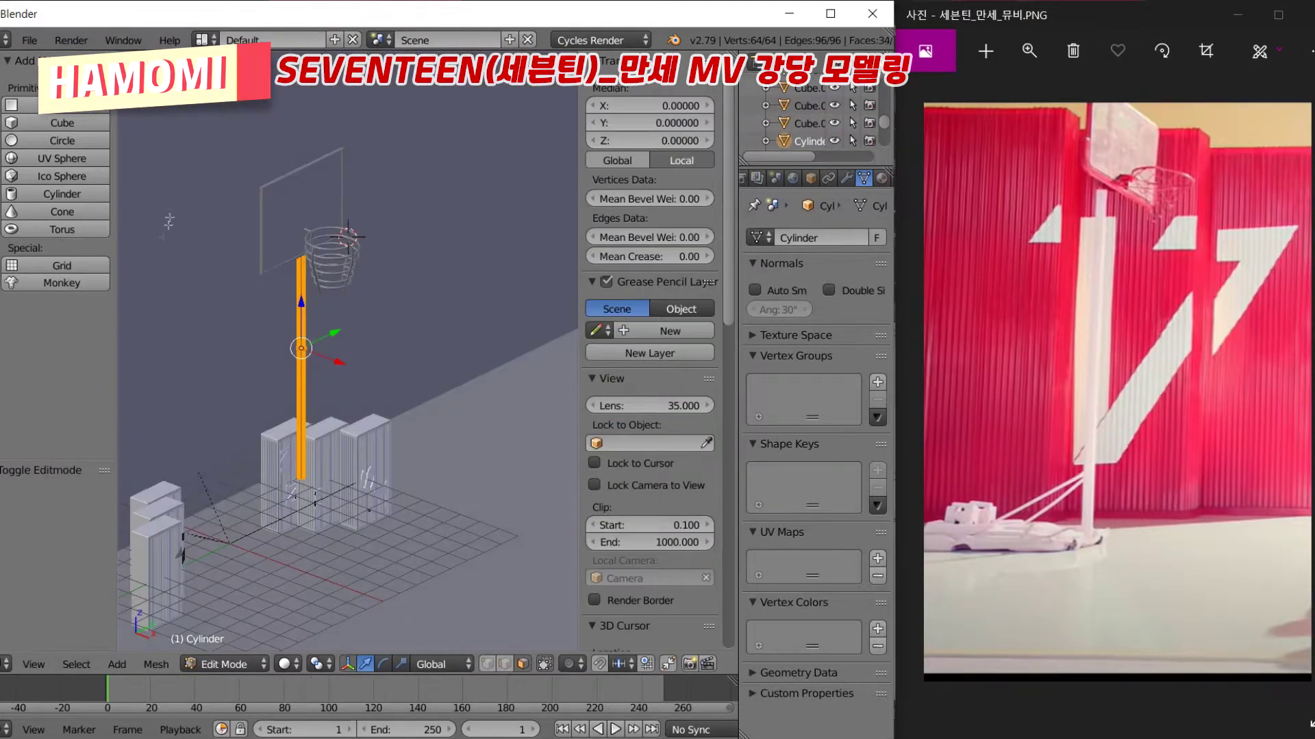
{"action": "left_click", "coordinate": [62, 123]}
{"action": "left_click_drag", "start_coordinate": [385, 221], "coordinate": [277, 207]}
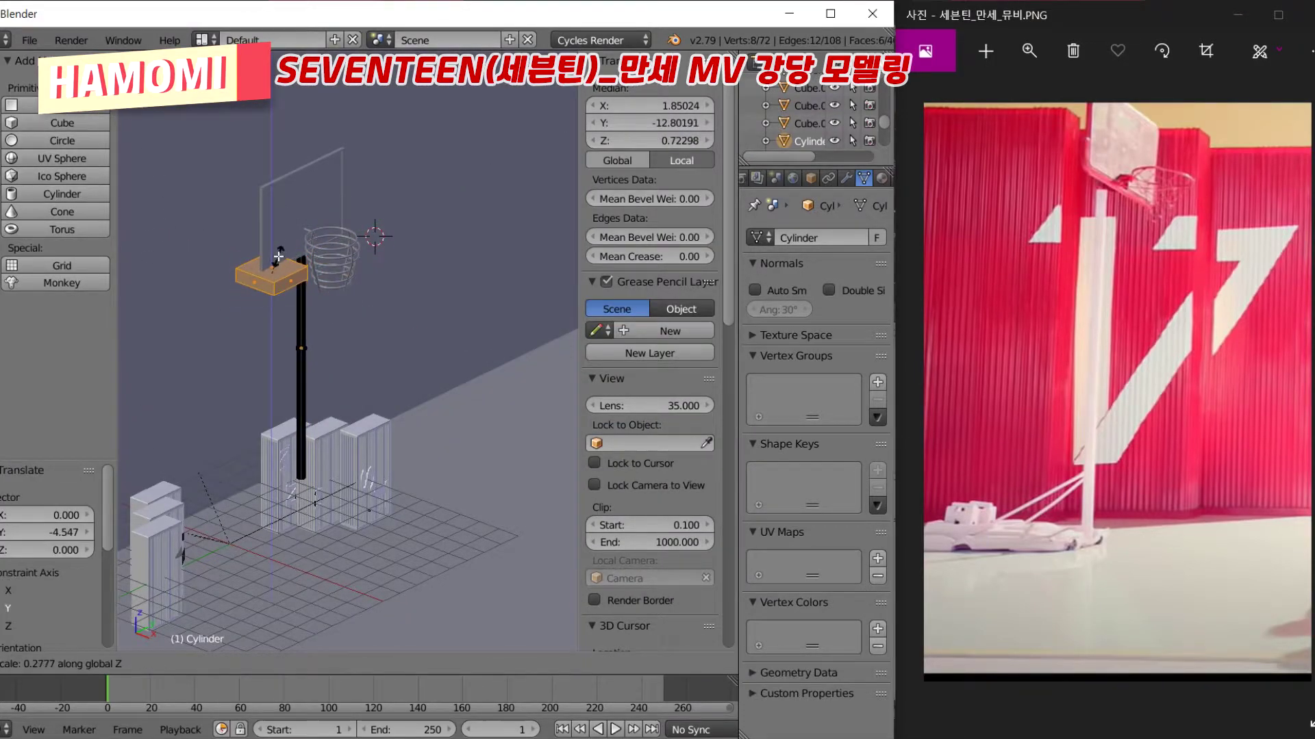
{"action": "left_click_drag", "start_coordinate": [279, 257], "coordinate": [258, 437]}
{"action": "left_click", "coordinate": [340, 508]}
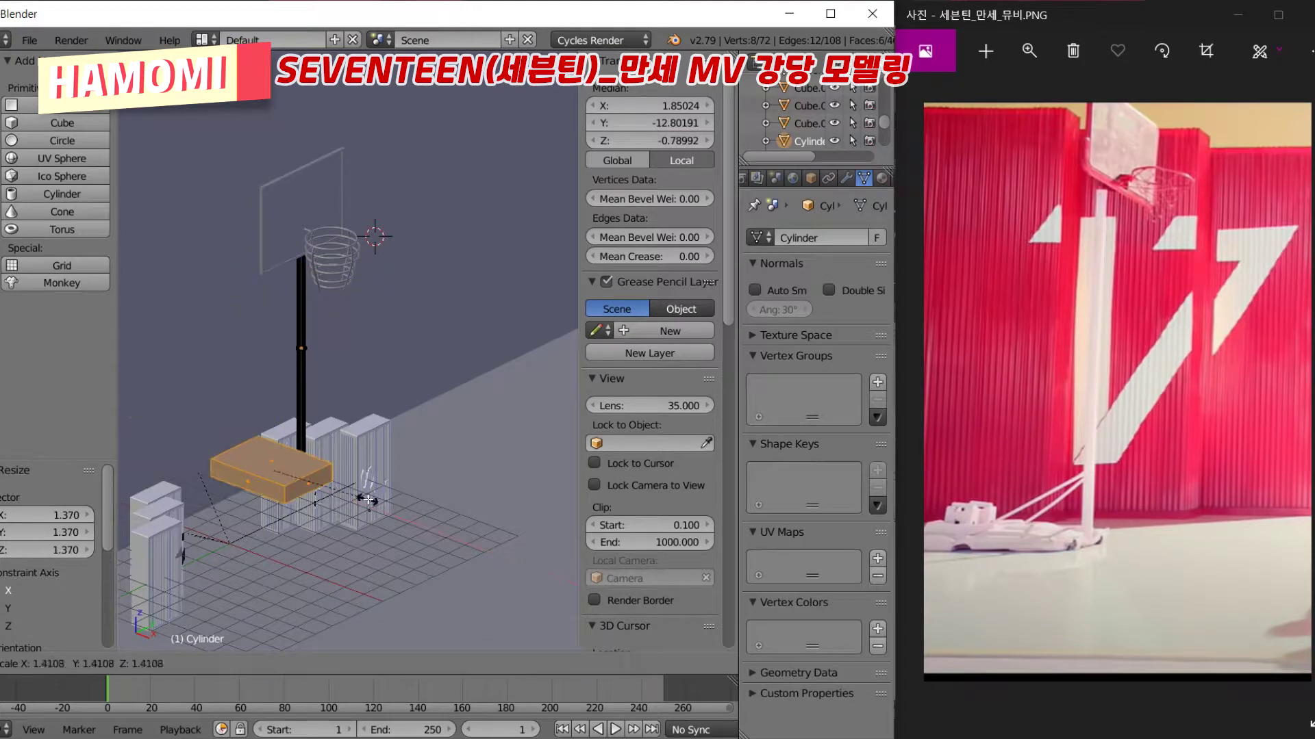
{"action": "key", "text": "KP_3"}
{"action": "left_click", "coordinate": [376, 462]}
{"action": "key", "text": "KP_1"}
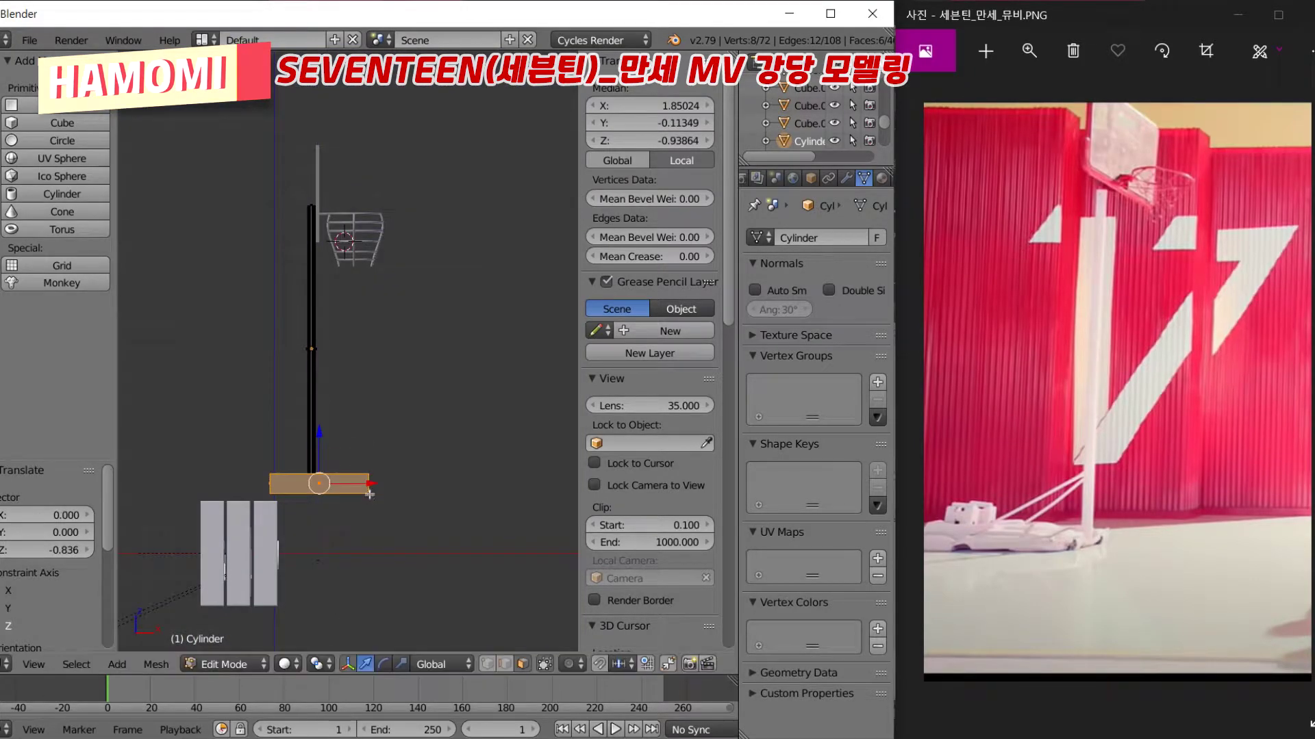
Scale the base block into a flat square plate under the pole
{"action": "key", "text": "s"}
{"action": "left_click", "coordinate": [288, 462]}
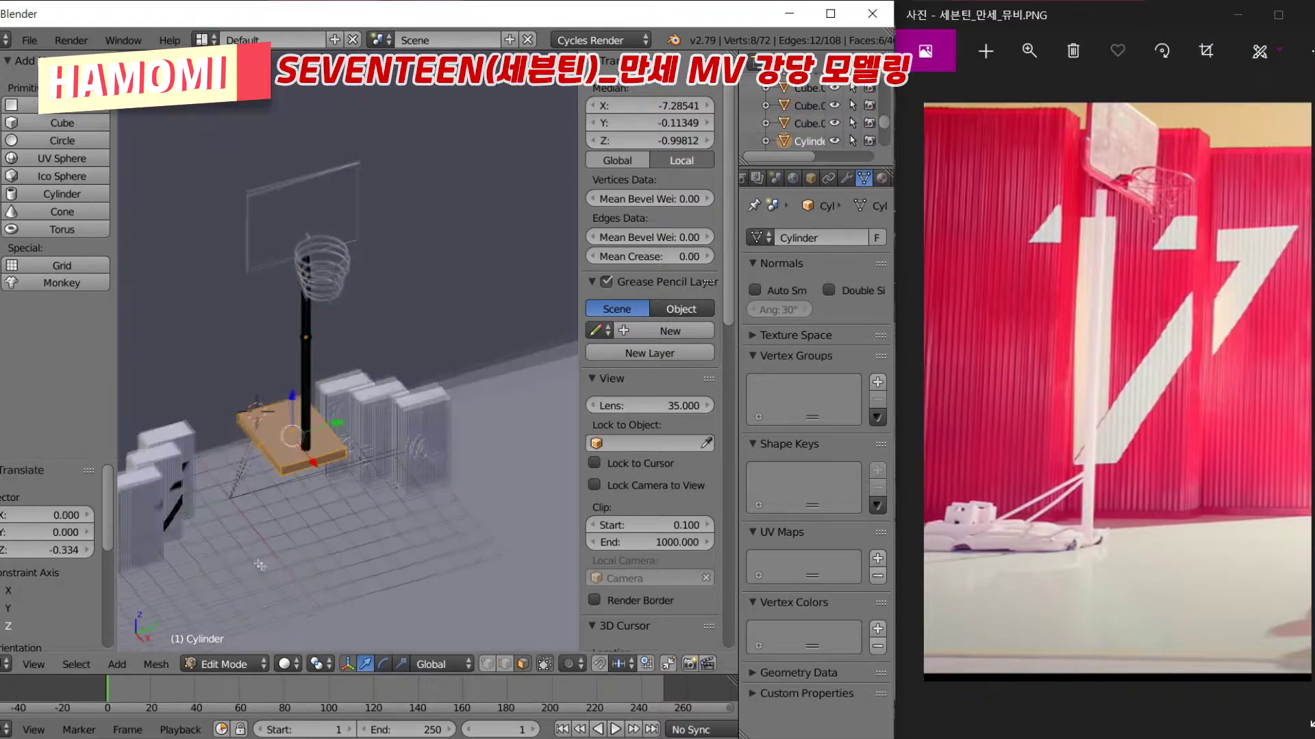
{"action": "mouse_move", "coordinate": [288, 462]}
{"action": "middle_mouse_down"}
{"action": "mouse_move", "coordinate": [330, 478]}
{"action": "mouse_move", "coordinate": [296, 402]}
{"action": "middle_mouse_up"}
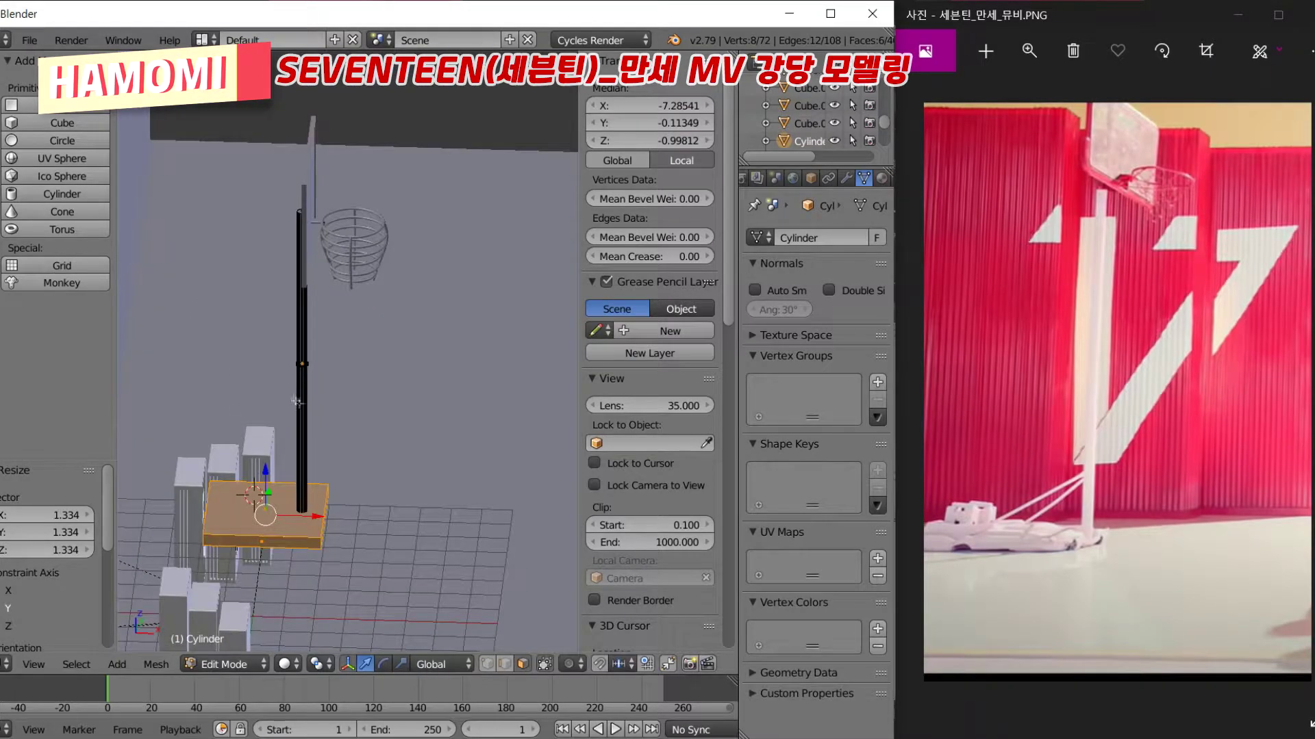
{"action": "key", "text": "KP_1"}
Copy the pole, shorten the copy into a rod, and tilt it around X
{"action": "key", "text": "s"}
{"action": "left_click", "coordinate": [425, 557]}
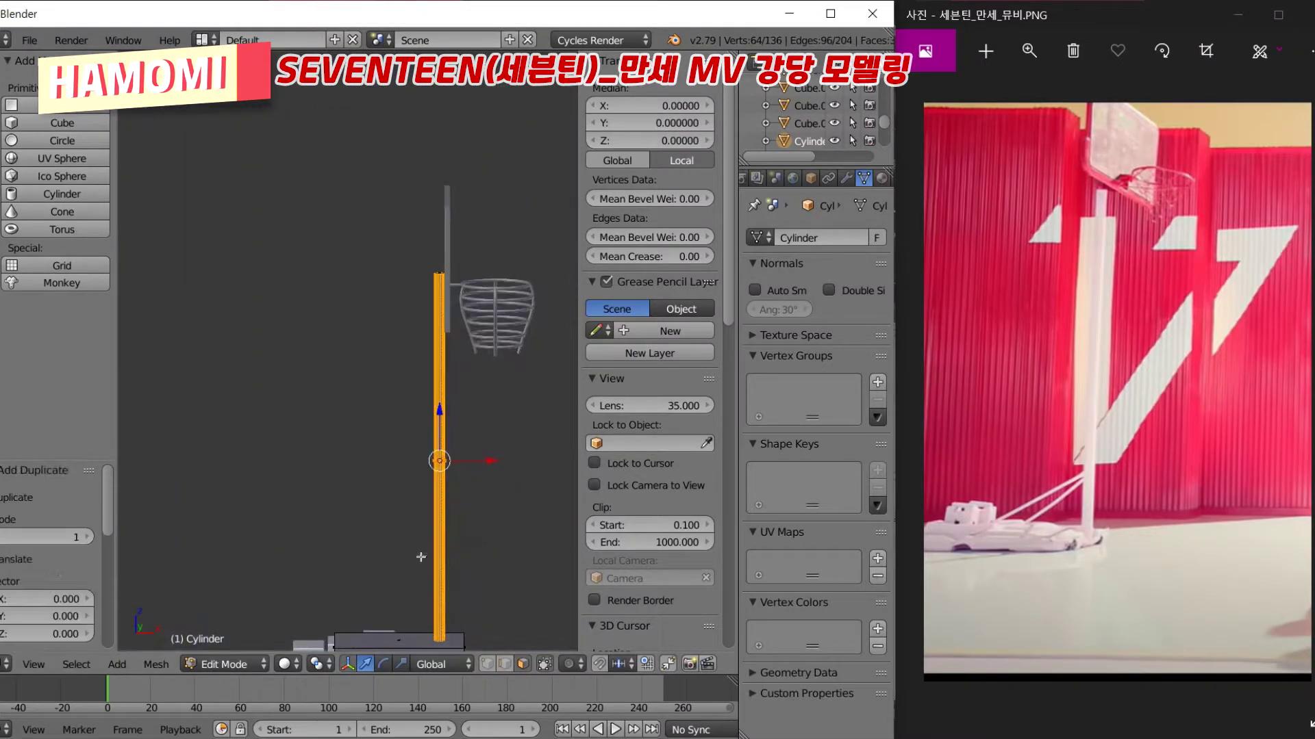
{"action": "key", "text": "s"}
{"action": "left_click", "coordinate": [452, 584]}
{"action": "scroll", "coordinate": [452, 480], "scroll_direction": "up", "scroll_amount": 4}
{"action": "key", "text": "r"}
{"action": "key", "text": "x"}
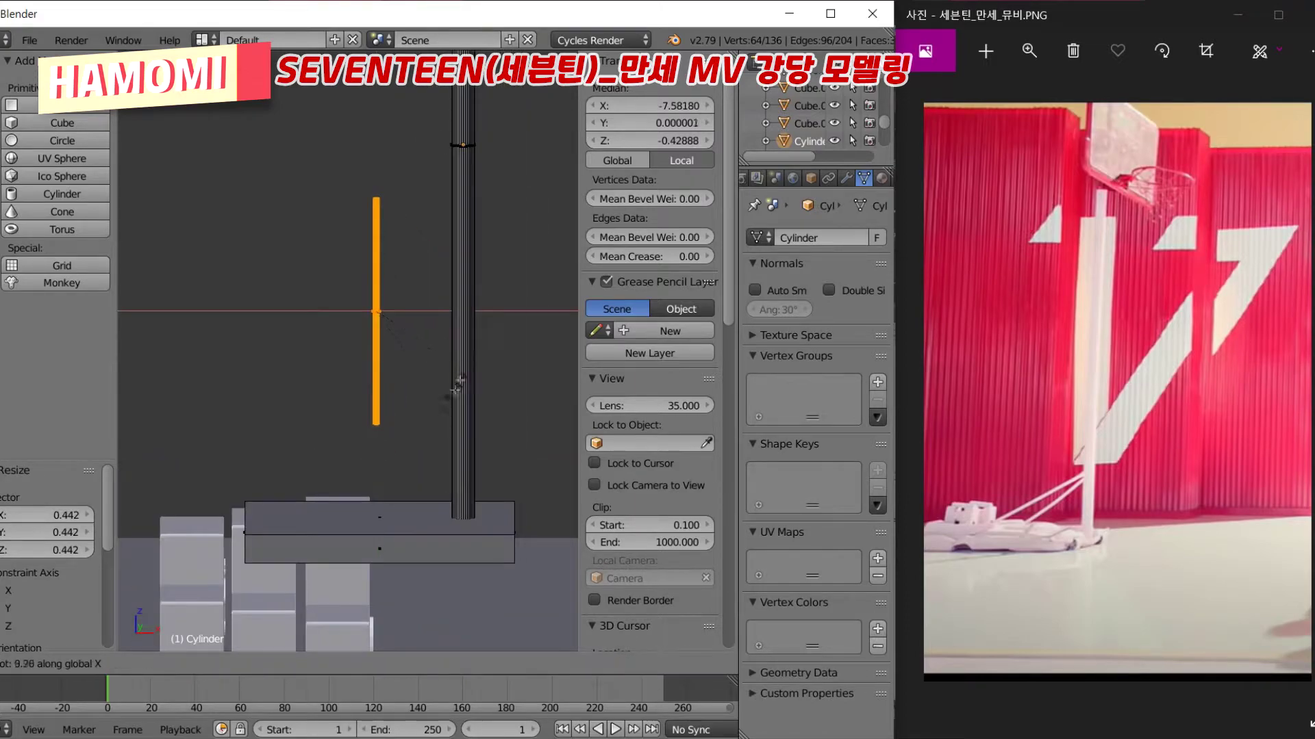
{"action": "left_click", "coordinate": [406, 461]}
Resize the rod and position it on the base plate beside the pole
{"action": "key", "text": "s"}
{"action": "left_click", "coordinate": [373, 293]}
{"action": "key", "text": "g"}
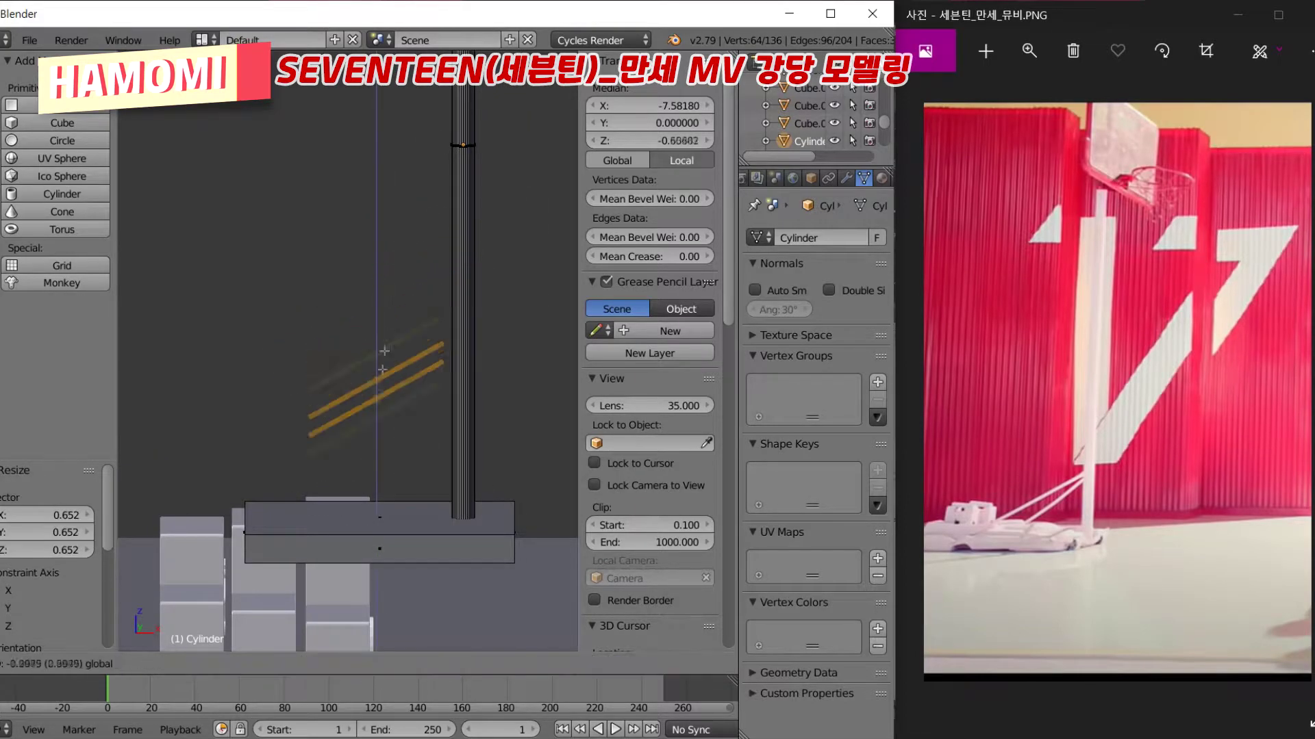
{"action": "left_click", "coordinate": [425, 475]}
{"action": "middle_click_drag", "start_coordinate": [425, 475], "coordinate": [433, 618]}
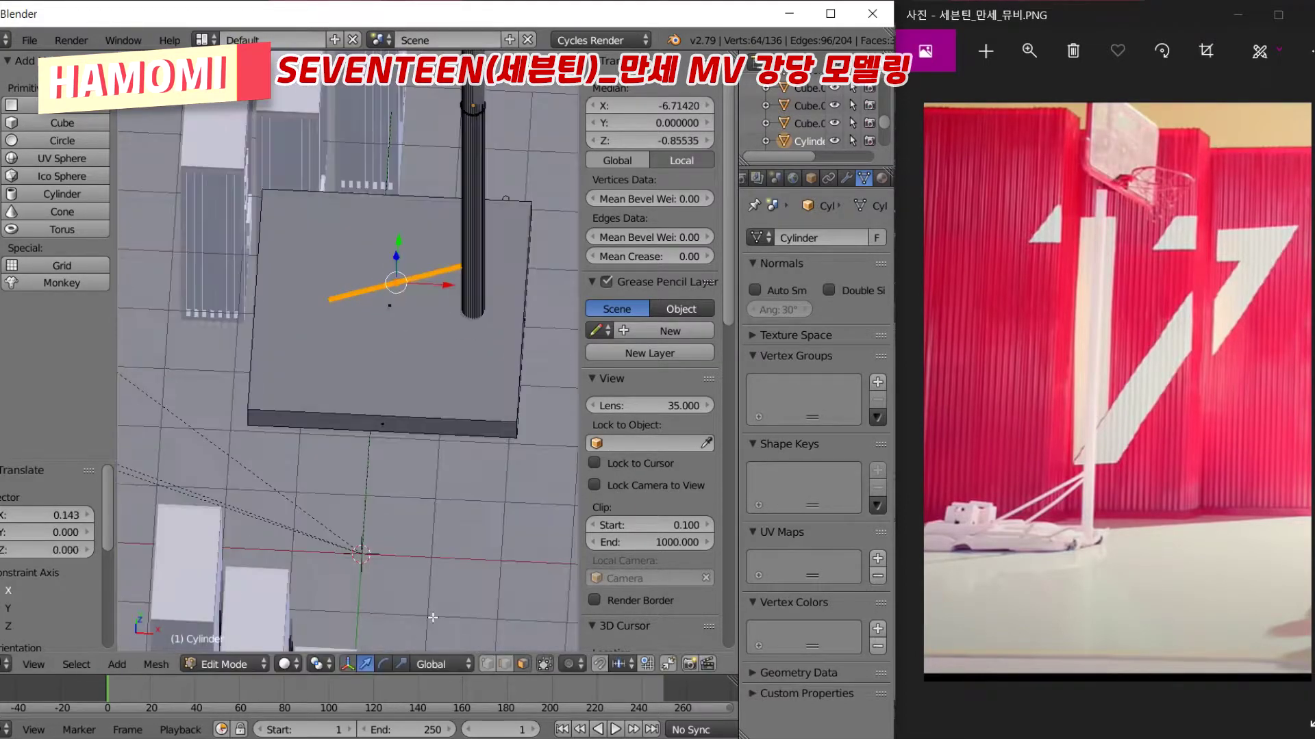
{"action": "left_click", "coordinate": [455, 402]}
Duplicate the brace, turn it 180° around Z to cross the first, and shift the braces along Y
{"action": "key", "text": "shift+d"}
{"action": "key", "text": "z"}
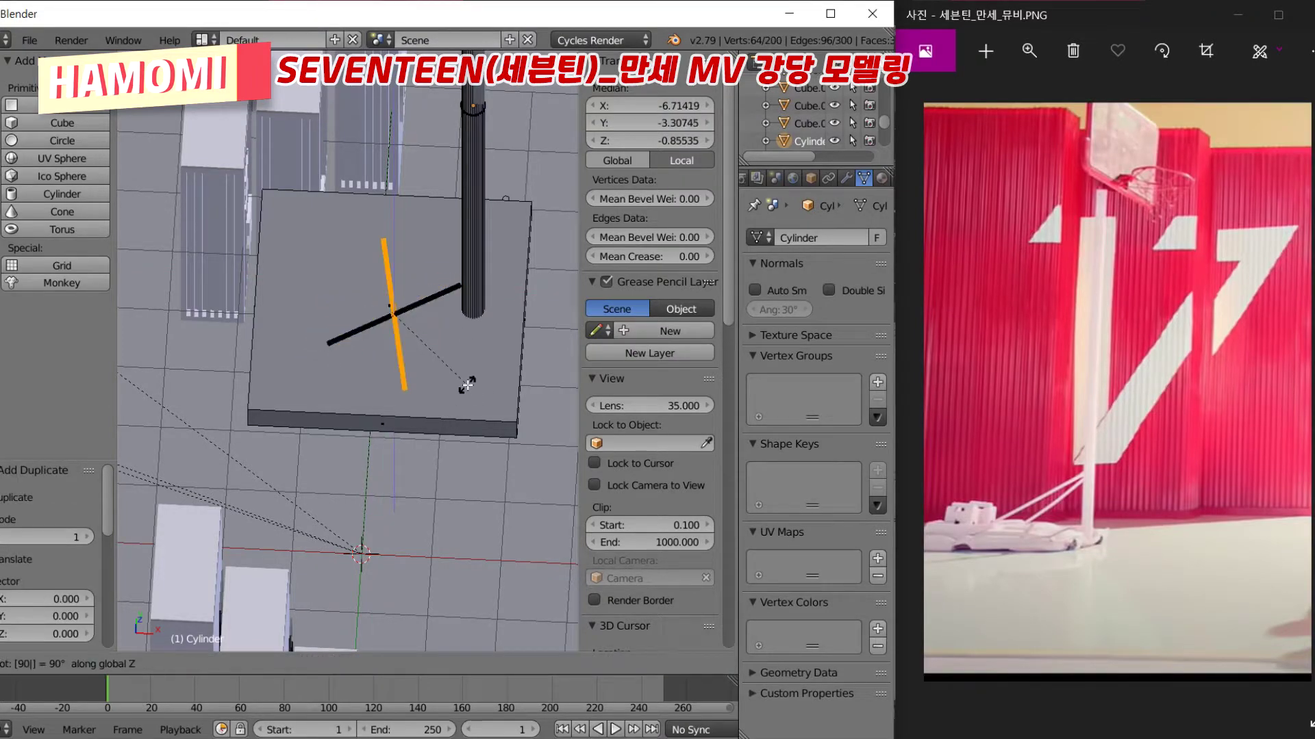
{"action": "type", "text": "180"}
{"action": "key", "text": "Return"}
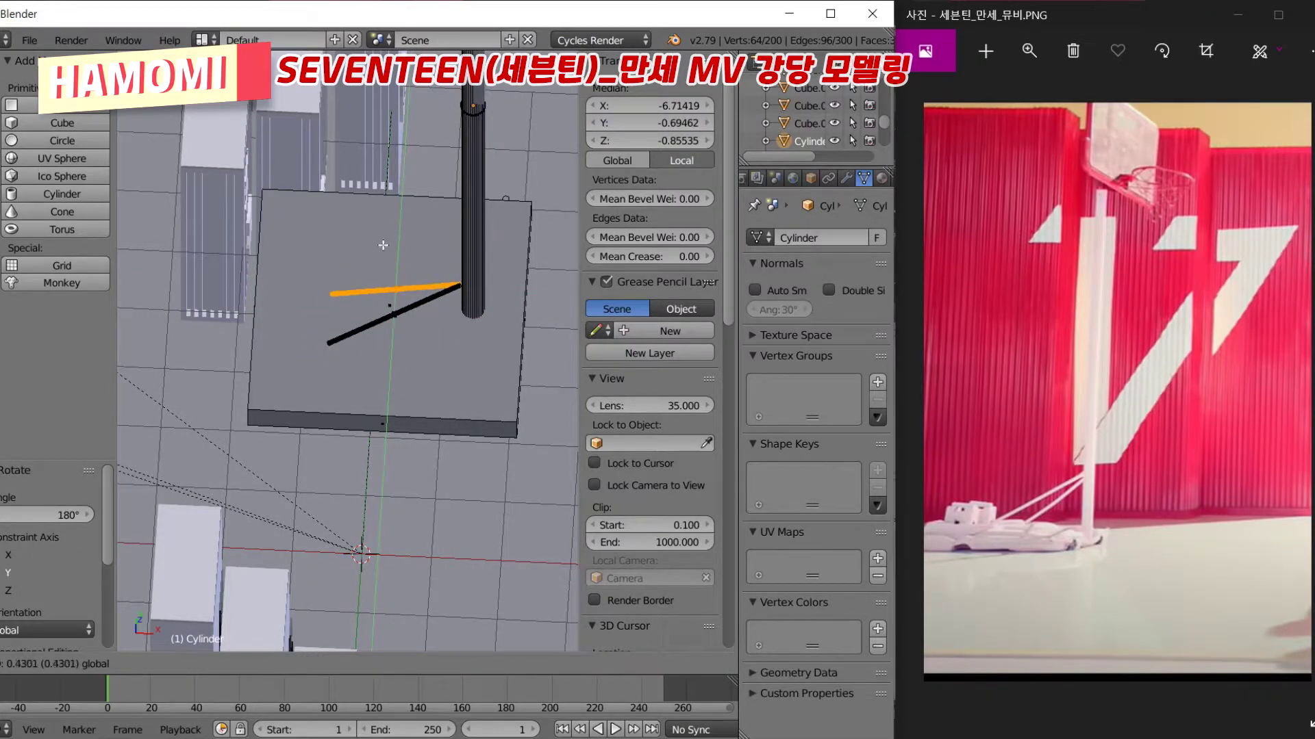
{"action": "mouse_move", "coordinate": [382, 245]}
{"action": "middle_mouse_down"}
{"action": "mouse_move", "coordinate": [438, 383]}
{"action": "mouse_move", "coordinate": [387, 433]}
{"action": "mouse_move", "coordinate": [411, 342]}
{"action": "mouse_move", "coordinate": [452, 274]}
{"action": "middle_mouse_up"}
{"action": "key", "text": "g"}
{"action": "left_click", "coordinate": [511, 424]}
{"action": "key", "text": "KP_7"}
{"action": "key", "text": "g"}
{"action": "key", "text": "y"}
{"action": "left_click", "coordinate": [479, 418]}
In Object Mode, select the whole hoop stand, shrink it, and lower it along Z
{"action": "key", "text": "Tab"}
{"action": "right_click", "coordinate": [458, 226]}
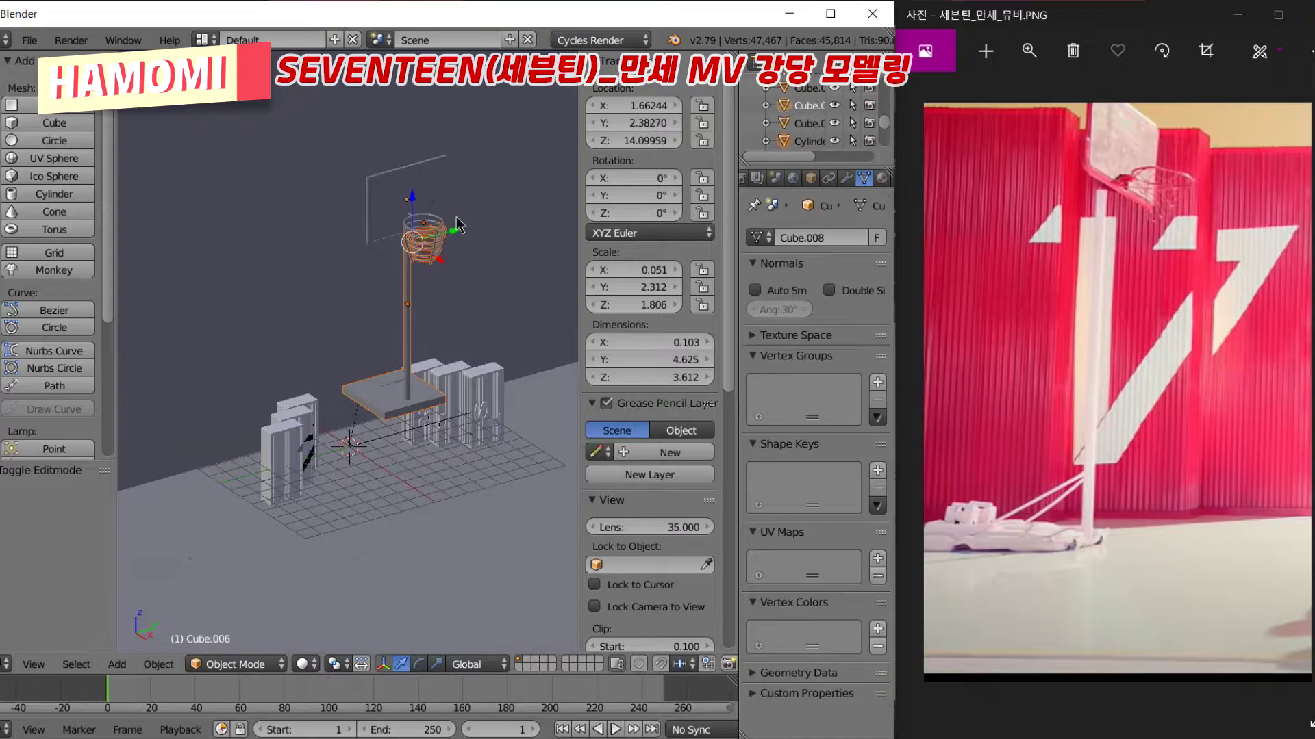
{"action": "key", "text": "s"}
{"action": "left_click", "coordinate": [397, 274]}
{"action": "key", "text": "g"}
{"action": "key", "text": "z"}
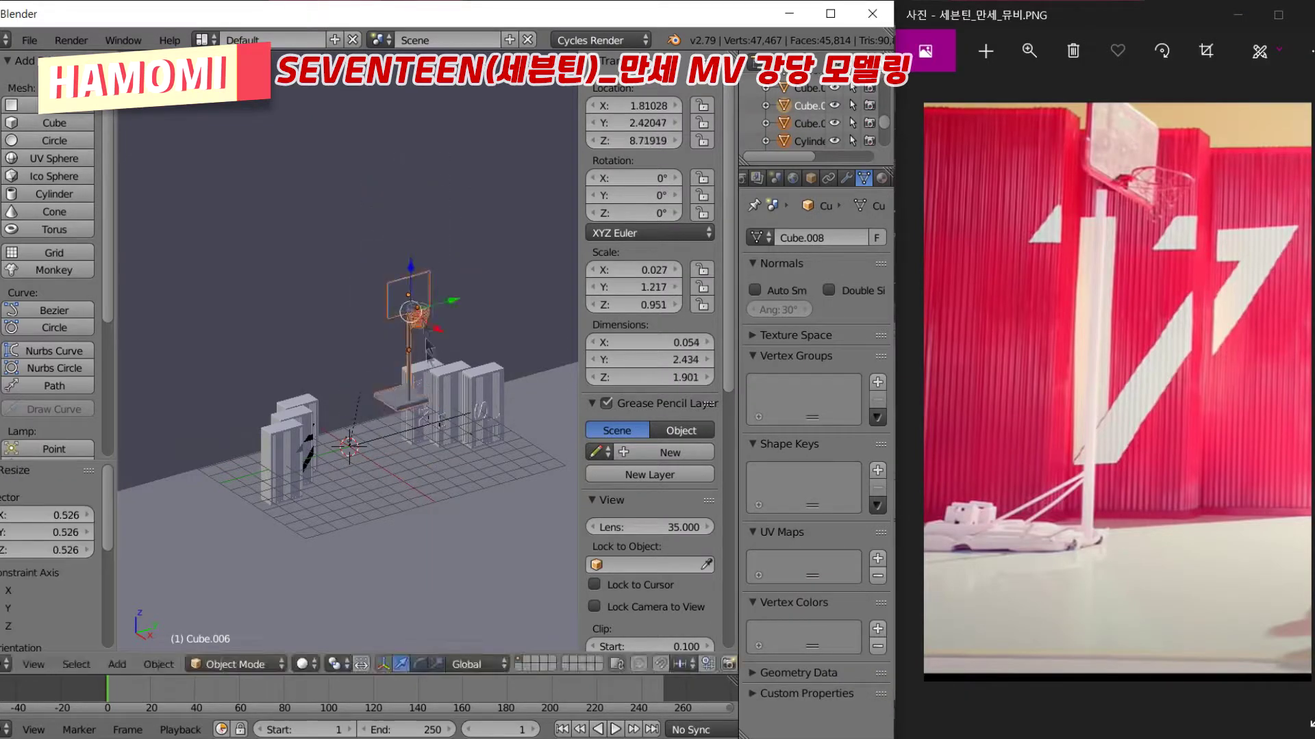
{"action": "left_click", "coordinate": [405, 367]}
Rotate the stand 90° around Z and move it along Y in front of the 17 panel
{"action": "key", "text": "KP_1"}
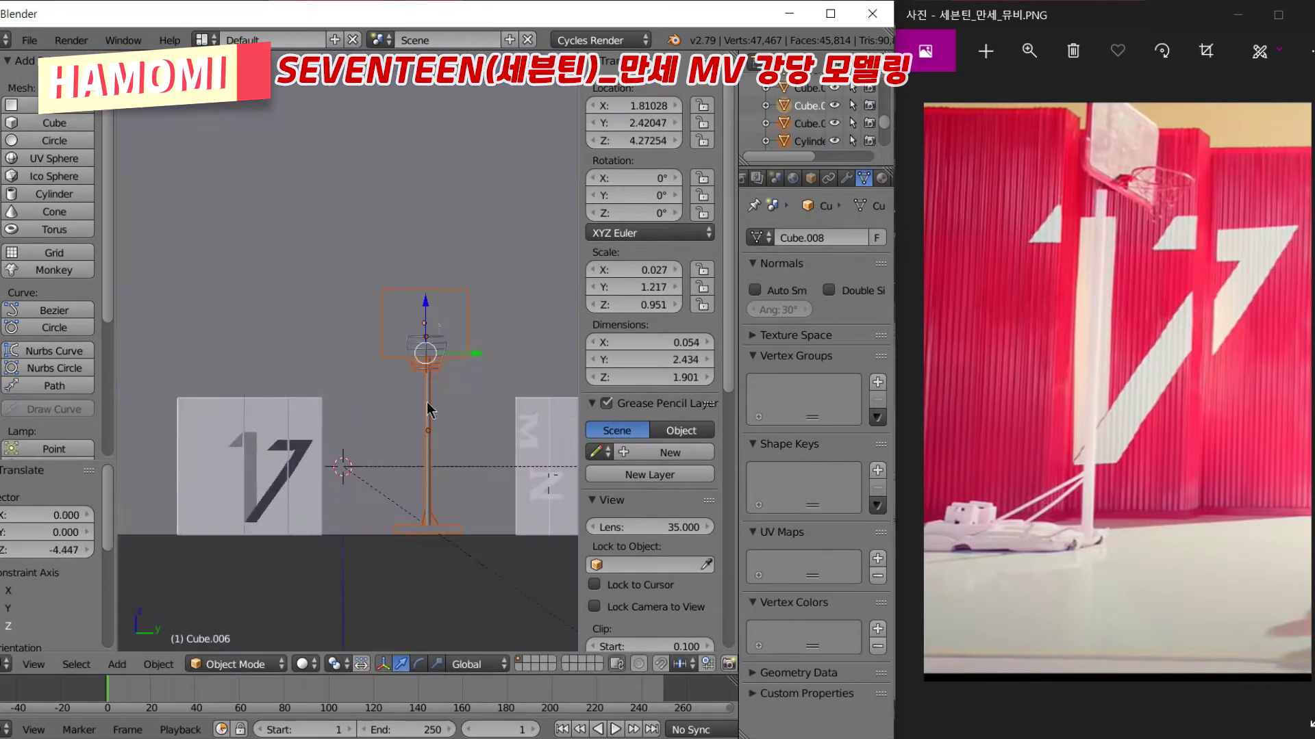
{"action": "type", "text": "rz90"}
{"action": "key", "text": "Return"}
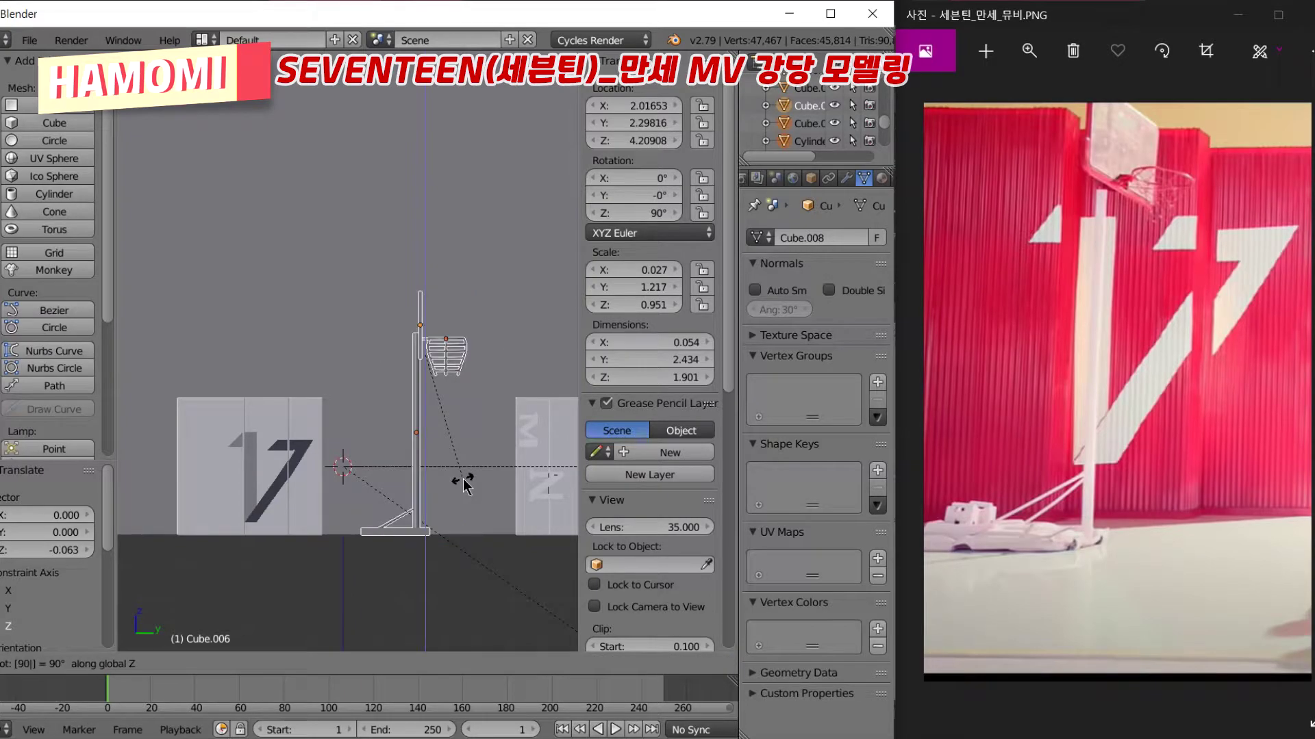
{"action": "key", "text": "g"}
{"action": "key", "text": "y"}
{"action": "left_click", "coordinate": [293, 385]}
Shrink the stand further and adjust its height so it rests on the floor
{"action": "key", "text": "s"}
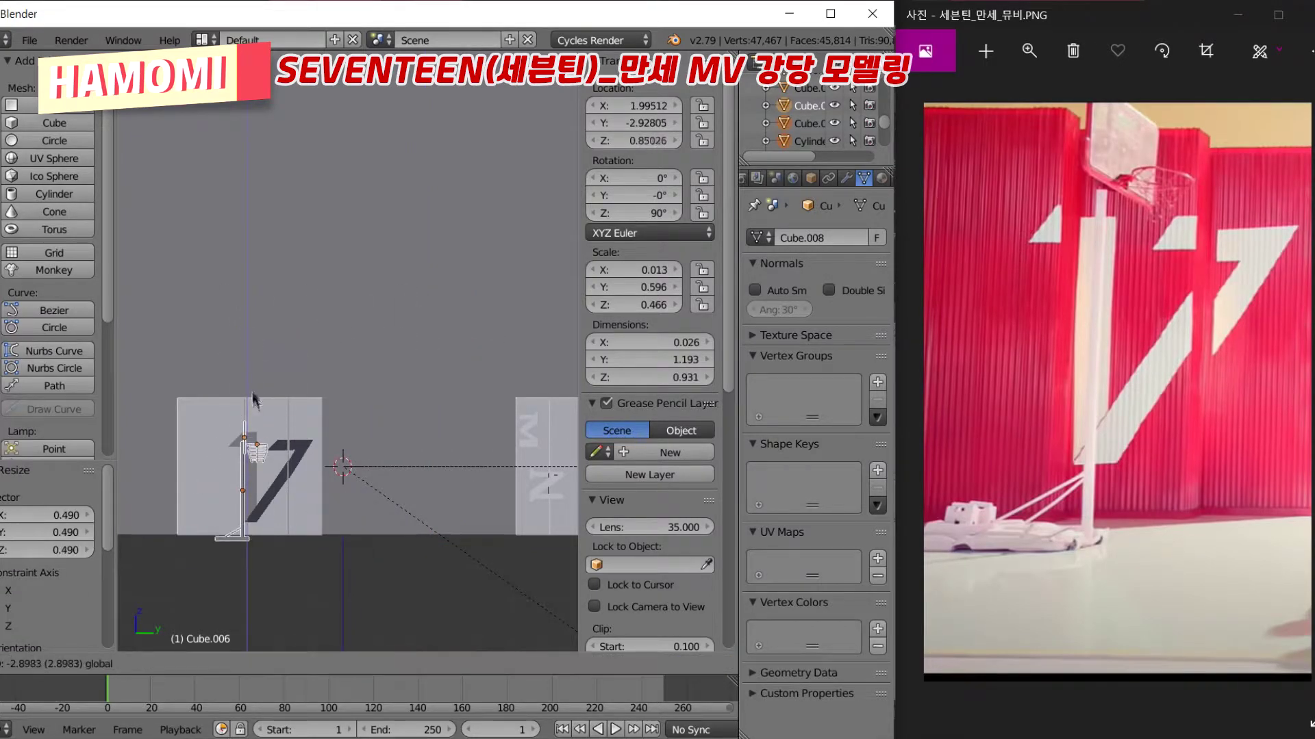
{"action": "left_click", "coordinate": [274, 383]}
{"action": "key", "text": "g"}
{"action": "key", "text": "z"}
{"action": "left_click", "coordinate": [339, 452]}
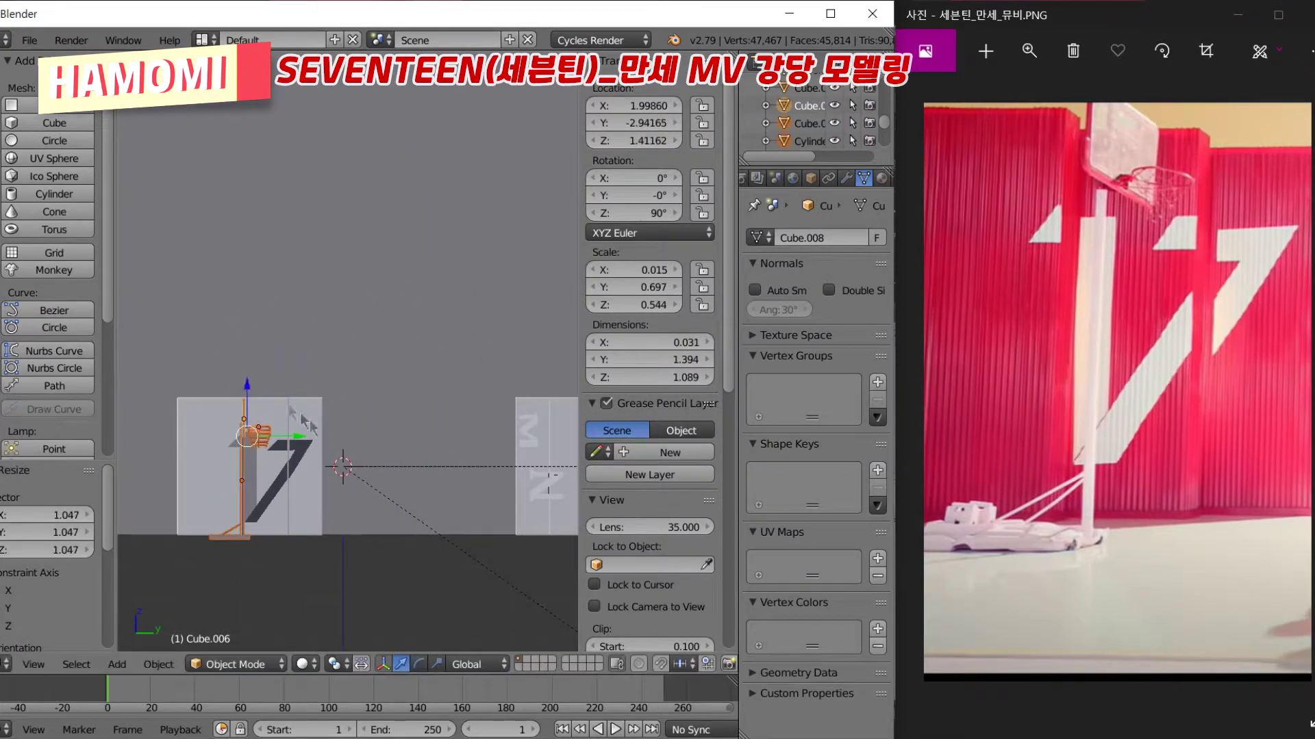
{"action": "left_click", "coordinate": [257, 385]}
{"action": "key", "text": "g"}
{"action": "key", "text": "z"}
{"action": "left_click", "coordinate": [255, 387]}
Turn the stand slightly around the Z axis
{"action": "middle_click_drag", "start_coordinate": [255, 387], "coordinate": [261, 504]}
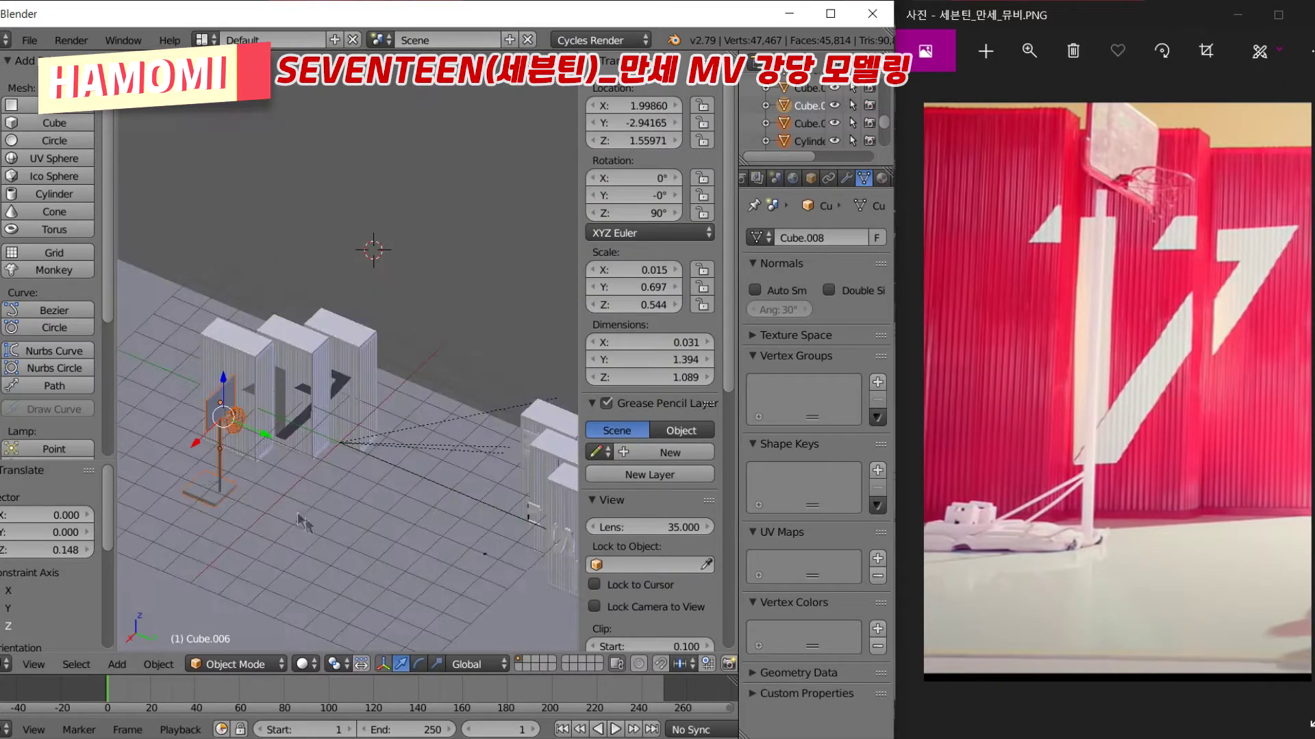
{"action": "key", "text": "r"}
{"action": "key", "text": "z"}
{"action": "left_click", "coordinate": [384, 572]}
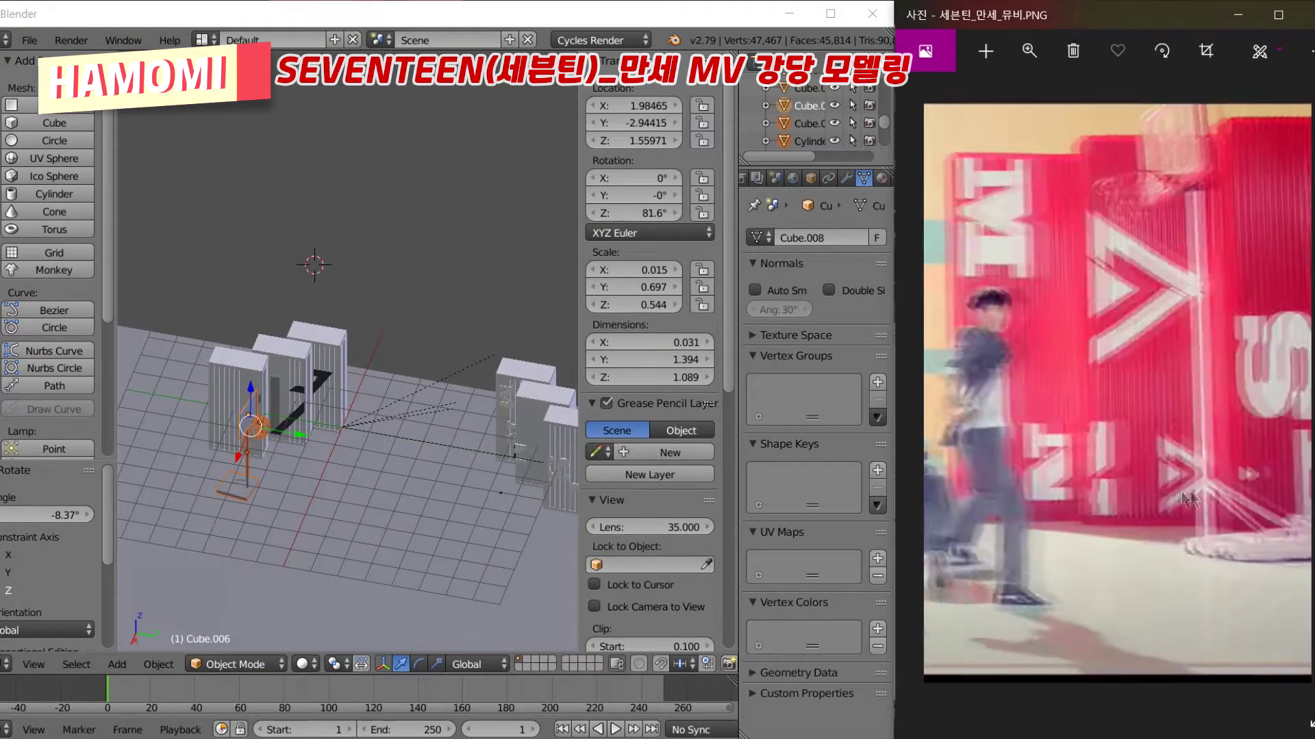
Duplicate the stand, rotate the copy 180° around Z, and move it along Y by the right panels
{"action": "key", "text": "shift+d"}
{"action": "left_click", "coordinate": [414, 480]}
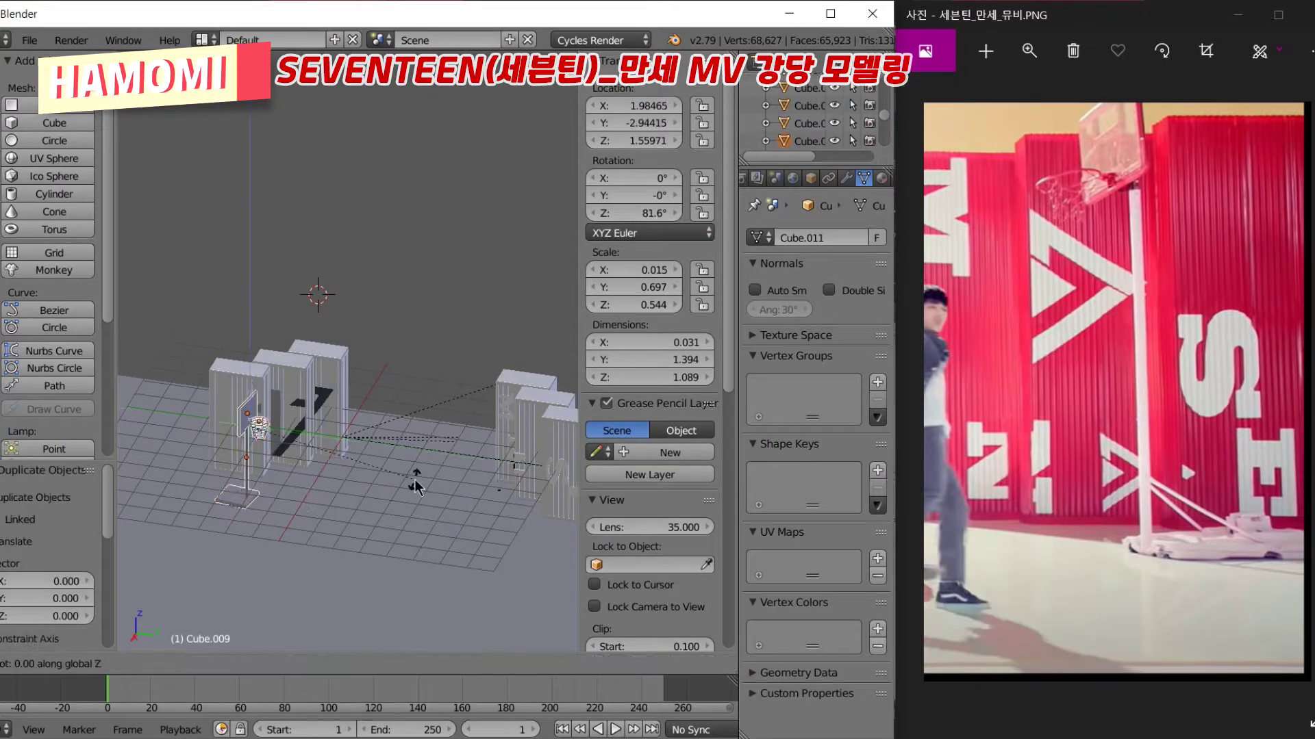
{"action": "type", "text": "rz180"}
{"action": "key", "text": "Return"}
{"action": "key", "text": "g"}
{"action": "key", "text": "y"}
{"action": "left_click", "coordinate": [438, 433]}
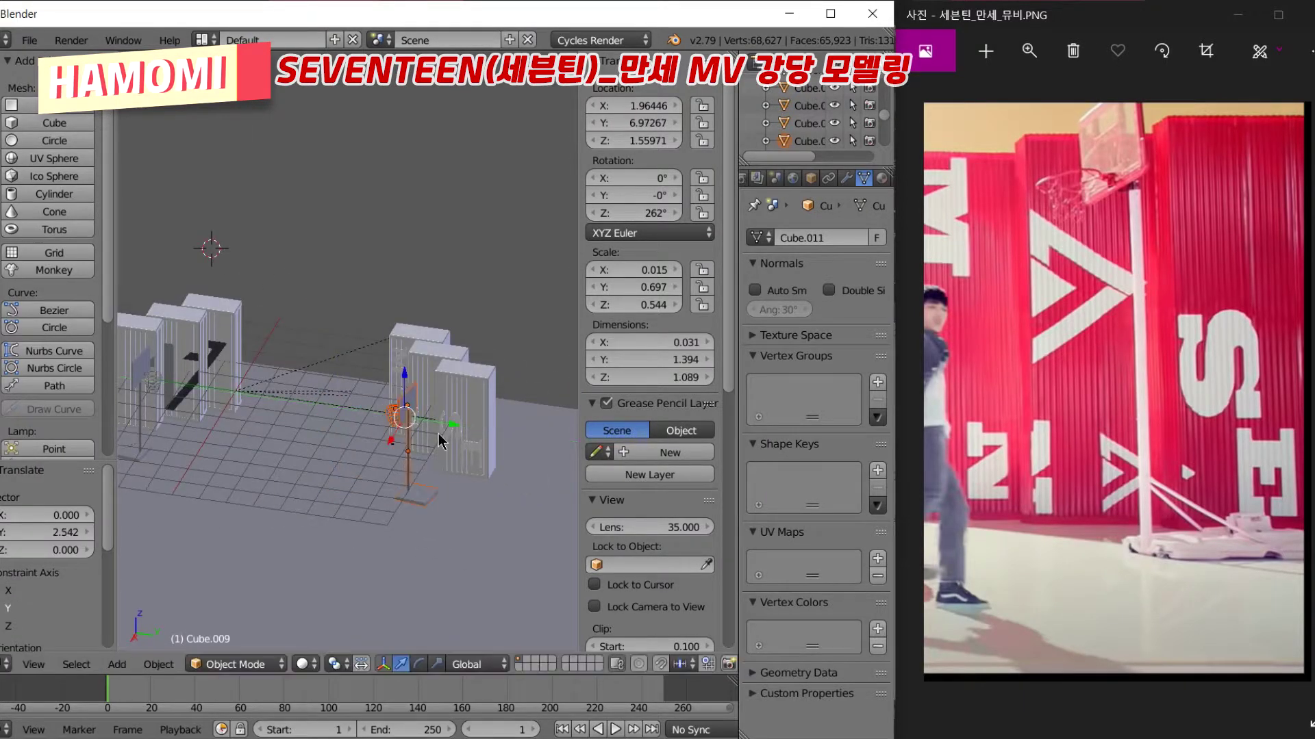
{"action": "left_click", "coordinate": [471, 470]}
Zoom out to review both stands, deselect everything, and orbit toward the empty floor
{"action": "key", "text": "KP_3"}
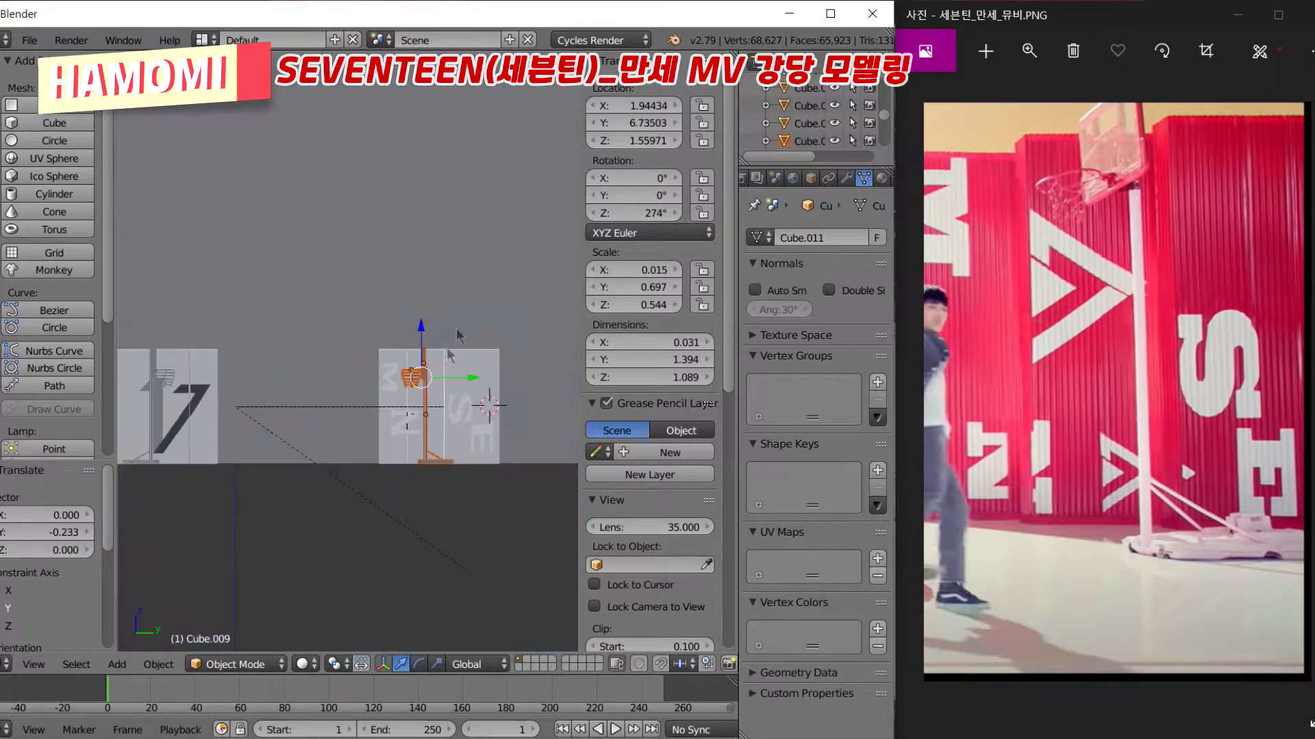
{"action": "middle_click_drag", "start_coordinate": [339, 437], "coordinate": [383, 411]}
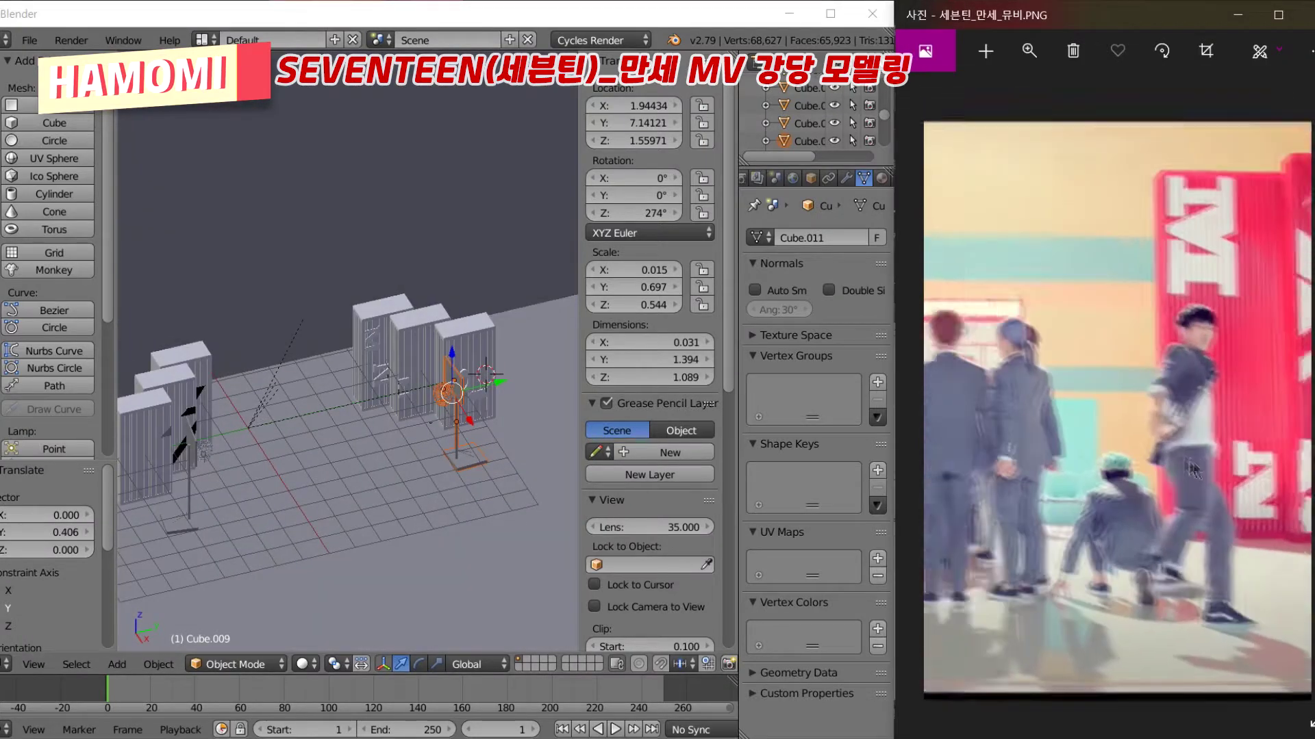
{"action": "scroll", "coordinate": [1018, 495], "scroll_direction": "down", "scroll_amount": 3}
{"action": "scroll", "coordinate": [1018, 495], "scroll_direction": "down", "scroll_amount": 2}
{"action": "scroll", "coordinate": [1048, 491], "scroll_direction": "down", "scroll_amount": 2}
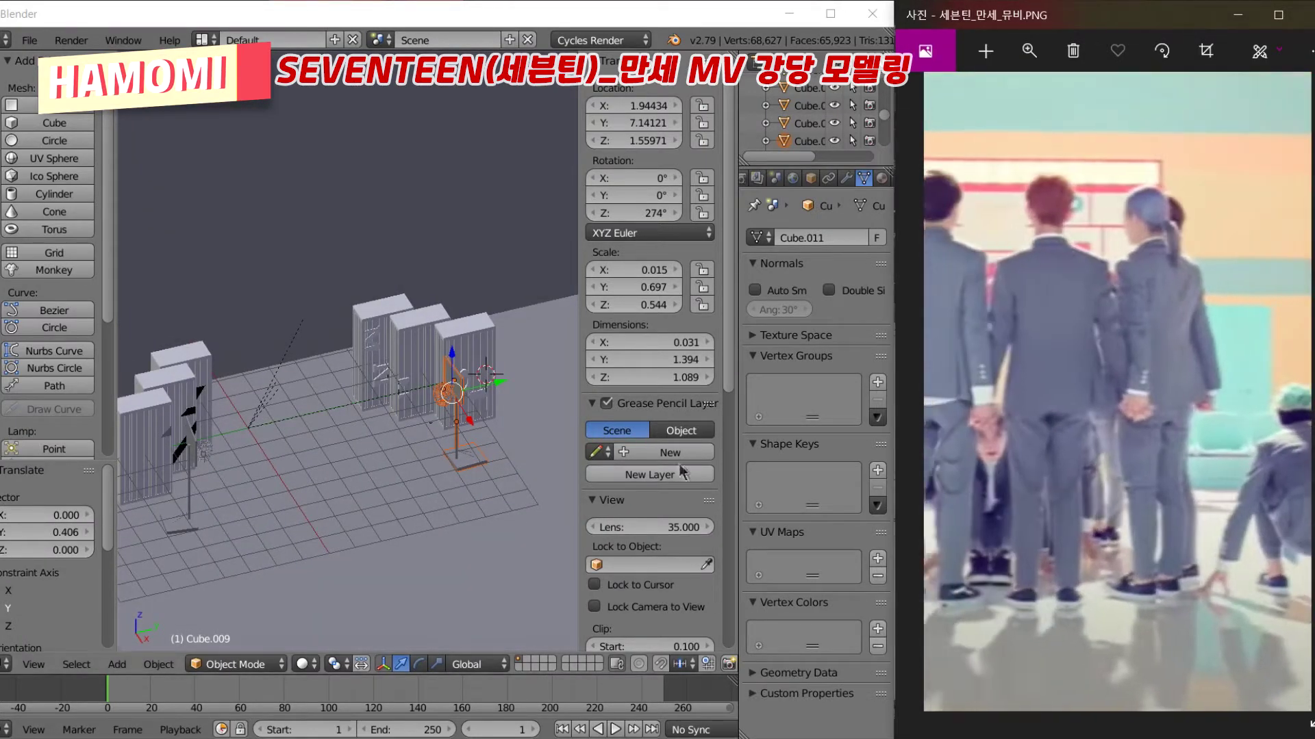
{"action": "scroll", "coordinate": [1075, 488], "scroll_direction": "down", "scroll_amount": 1}
{"action": "key", "text": "a"}
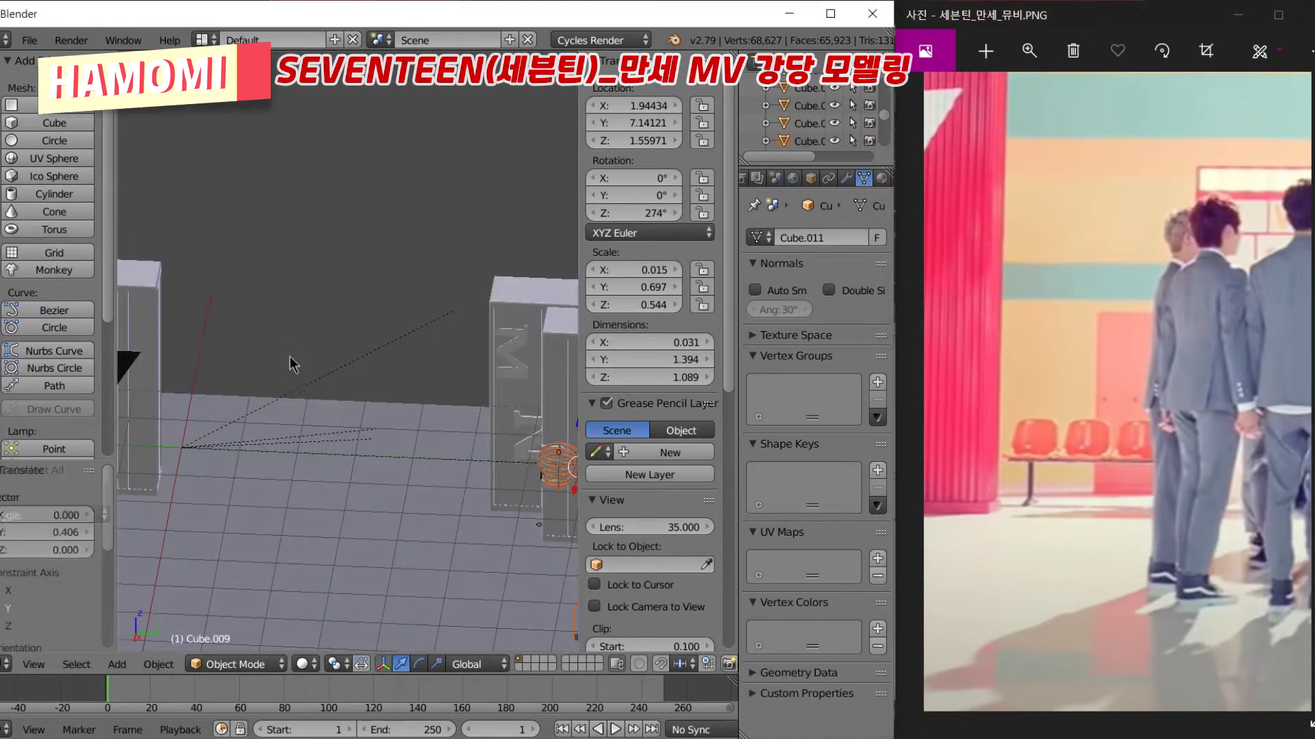
{"action": "middle_click_drag", "start_coordinate": [289, 356], "coordinate": [349, 424]}
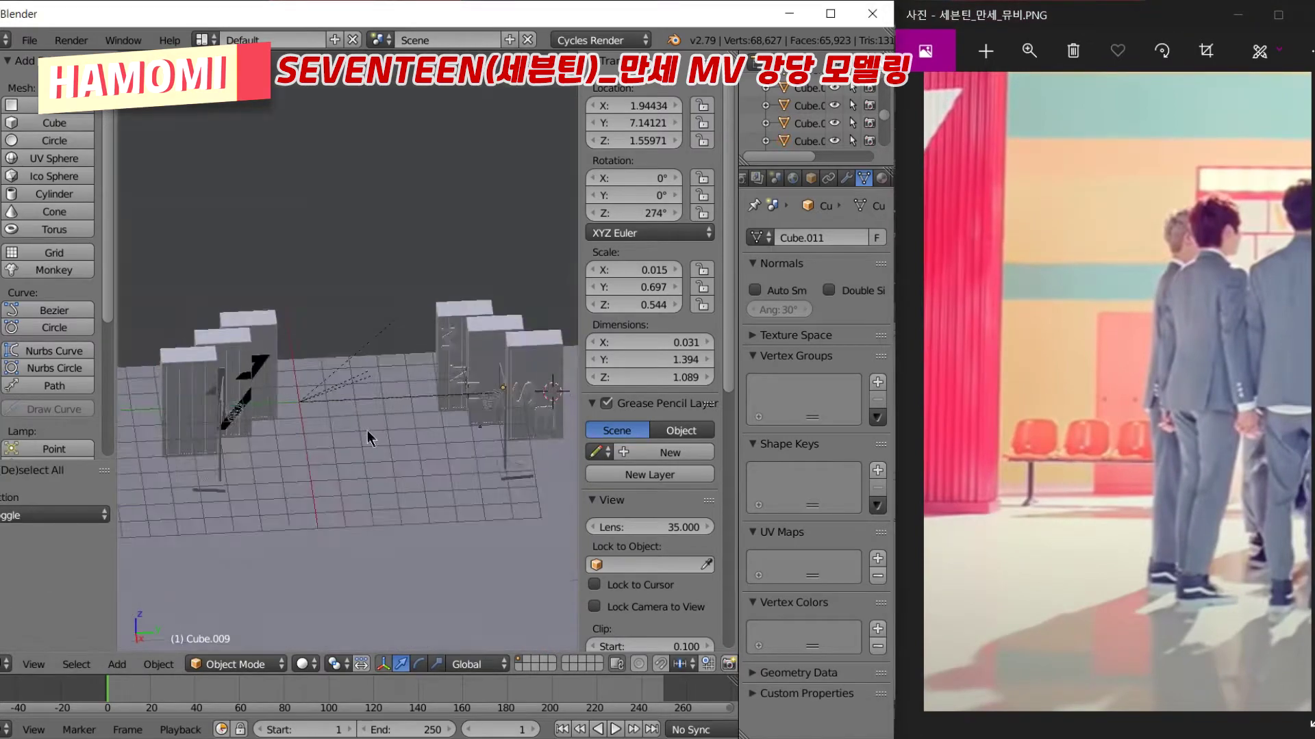
Add a cylinder, lay it down with a 90° X rotation, and stretch it along Y into a long bar
{"action": "left_click", "coordinate": [64, 194]}
{"action": "scroll", "coordinate": [370, 385], "scroll_direction": "down", "scroll_amount": 3}
{"action": "scroll", "coordinate": [372, 395], "scroll_direction": "up", "scroll_amount": 4}
{"action": "key", "text": "s"}
{"action": "left_click", "coordinate": [354, 476]}
{"action": "type", "text": "rx"}
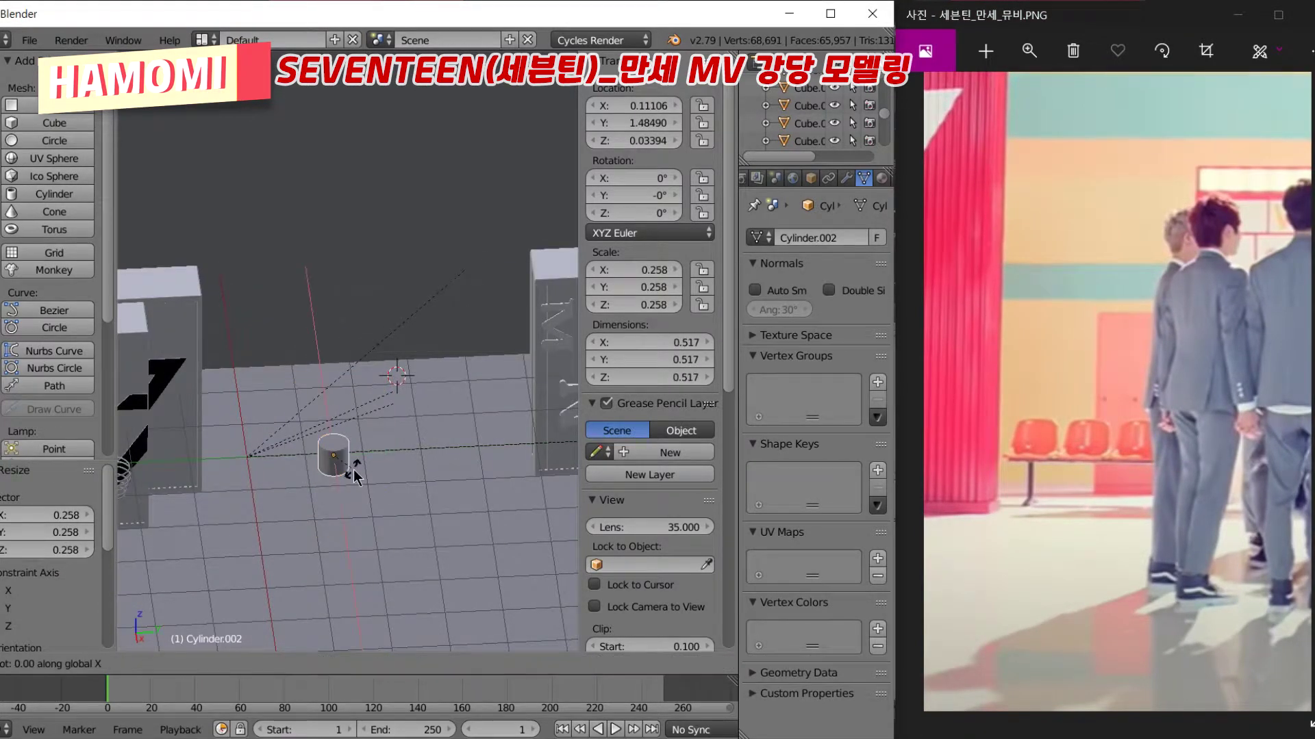
{"action": "type", "text": "90"}
{"action": "key", "text": "Return"}
{"action": "key", "text": "s"}
{"action": "left_click", "coordinate": [380, 471]}
{"action": "key", "text": "s"}
{"action": "key", "text": "y"}
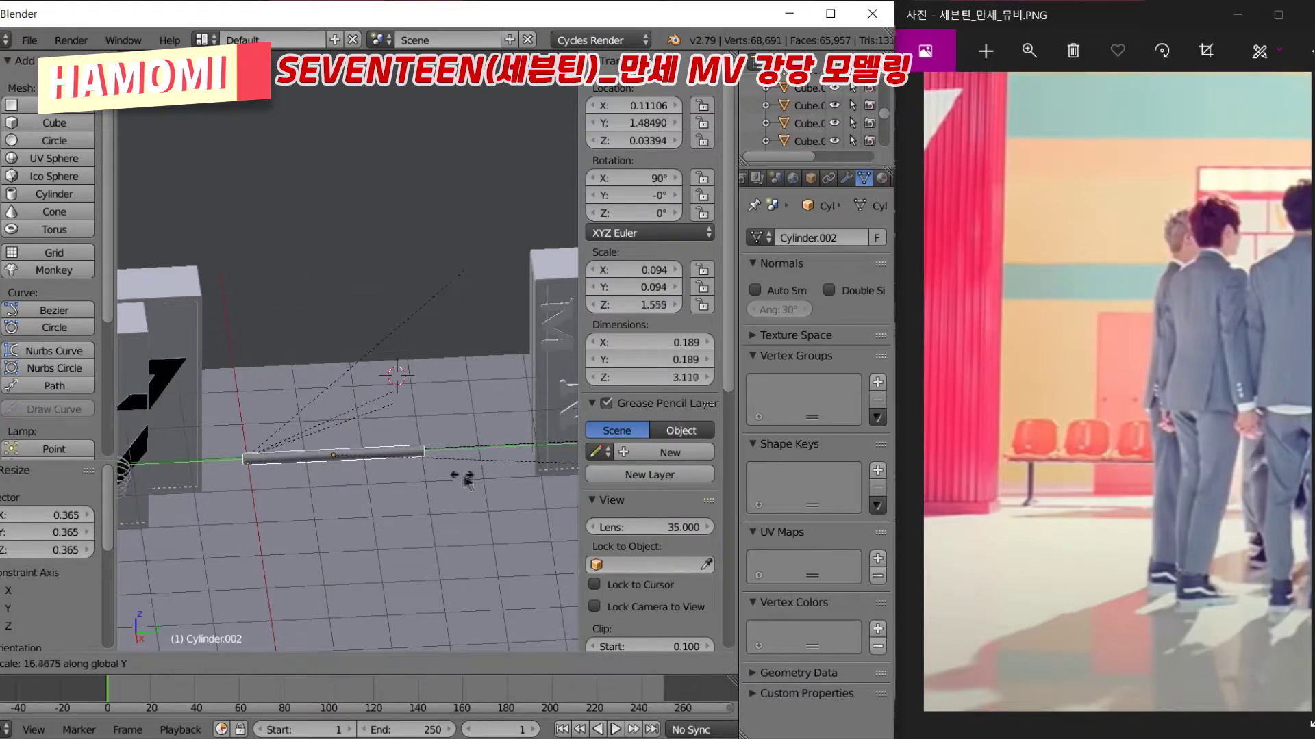
{"action": "left_click", "coordinate": [468, 481]}
{"action": "scroll", "coordinate": [343, 410], "scroll_direction": "up", "scroll_amount": 3}
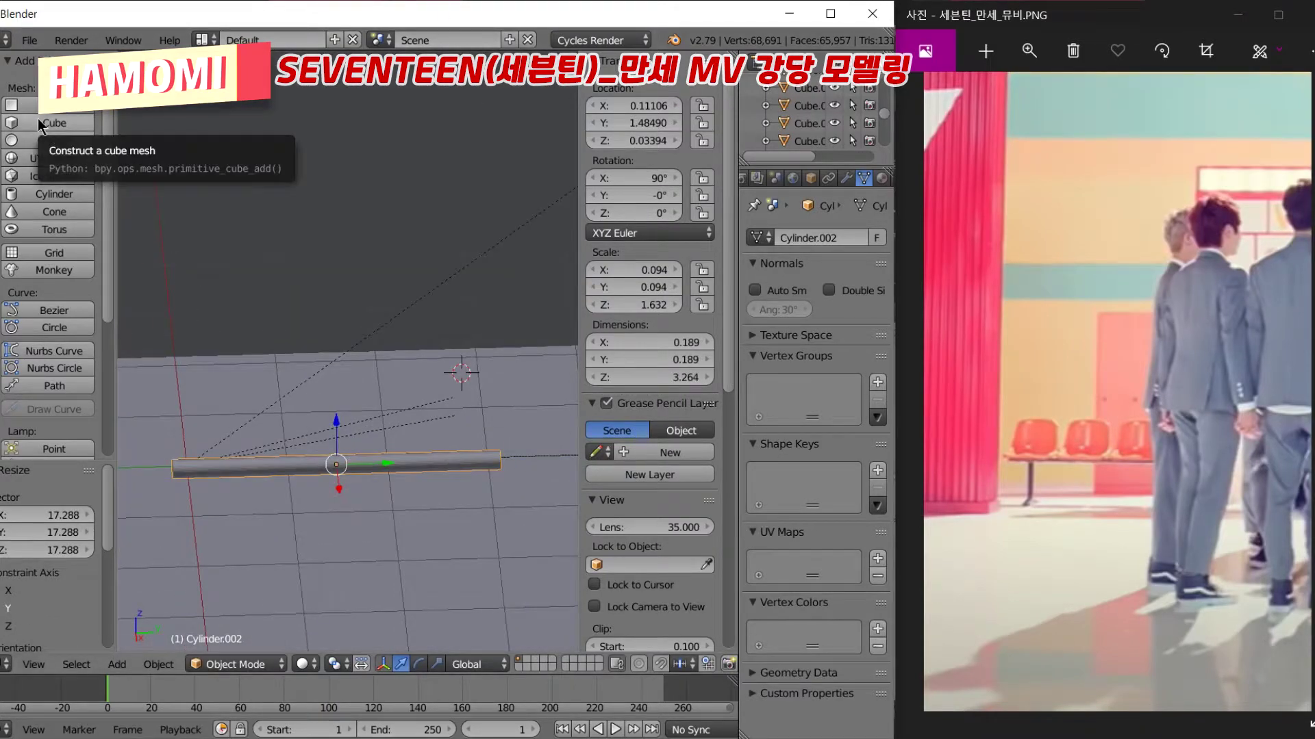
Add a cube over the bar and flatten it along Z into a slab
{"action": "left_click", "coordinate": [38, 123]}
{"action": "key", "text": "g"}
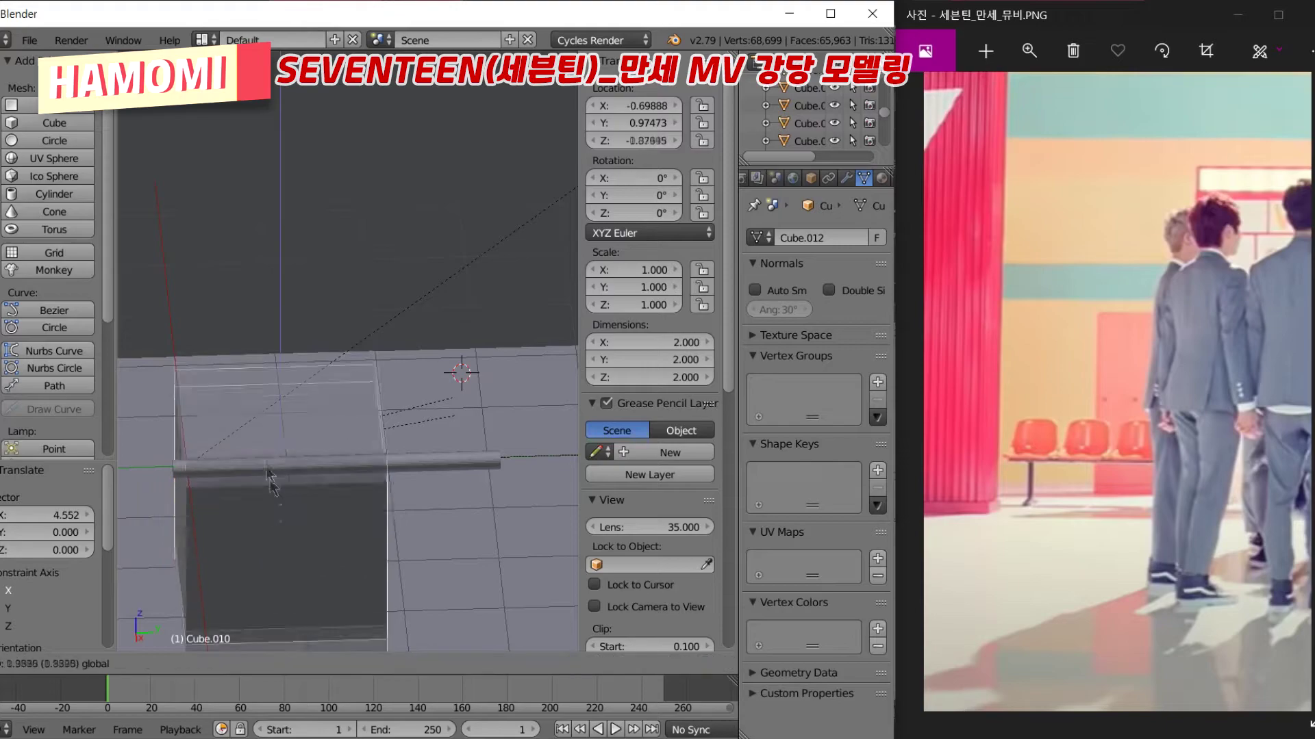
{"action": "left_click", "coordinate": [271, 479]}
{"action": "key", "text": "s"}
{"action": "key", "text": "z"}
{"action": "left_click", "coordinate": [321, 452]}
{"action": "middle_click_drag", "start_coordinate": [327, 457], "coordinate": [341, 464]}
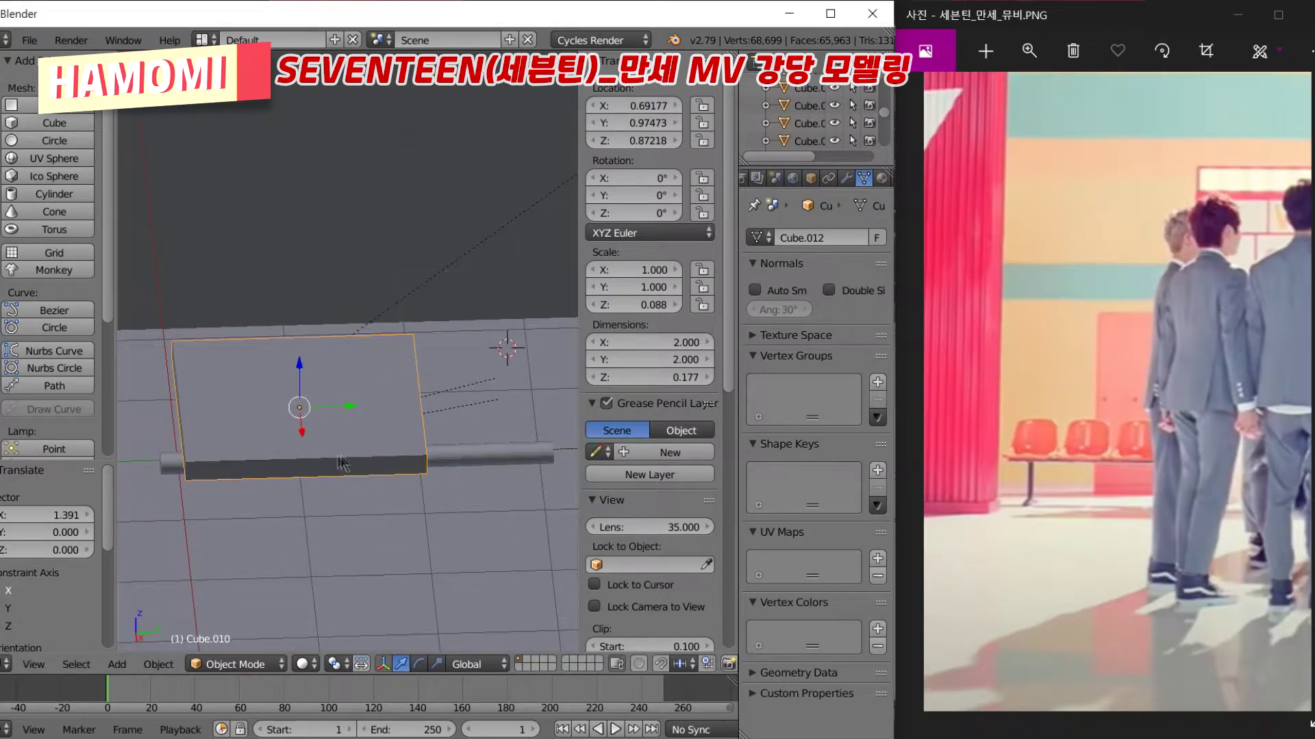
Cancel a loop cut on the slab and give it a Subdivision Surface modifier
{"action": "key", "text": "Tab"}
{"action": "key", "text": "Escape"}
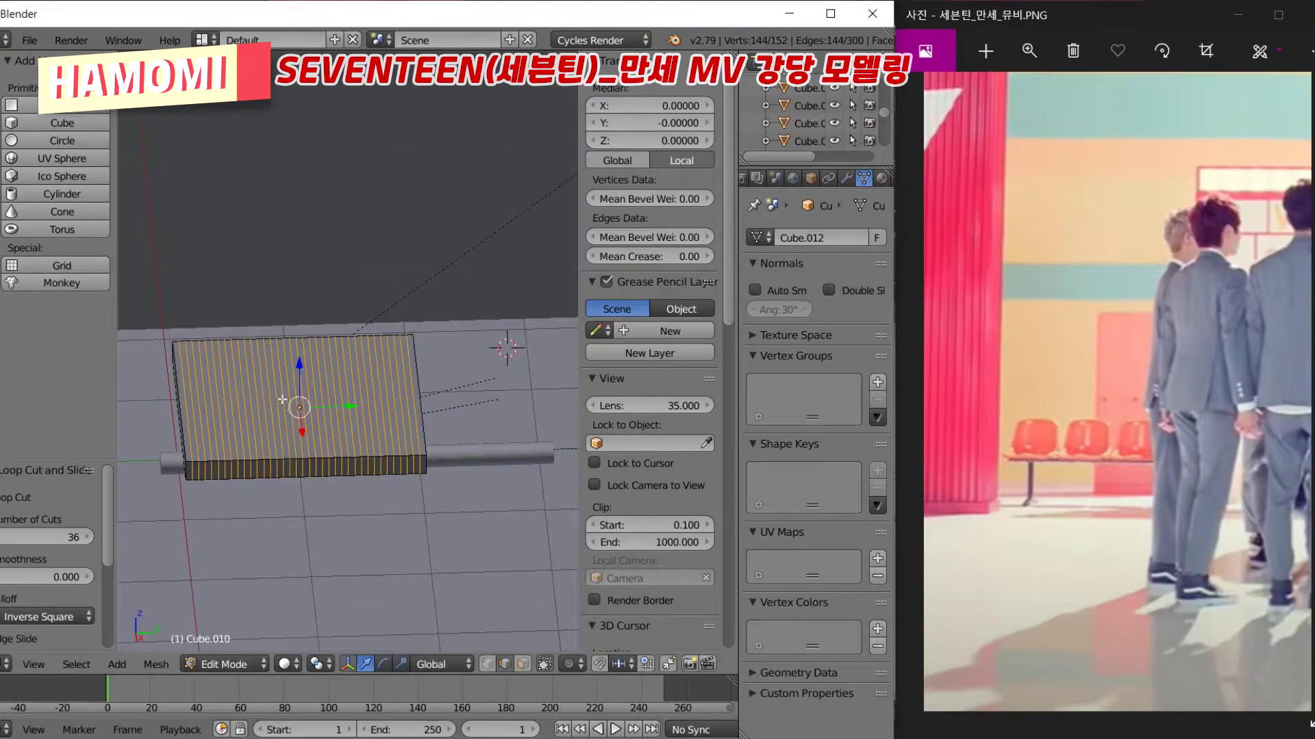
{"action": "key", "text": "alt+Tab"}
{"action": "key", "text": "alt+Tab"}
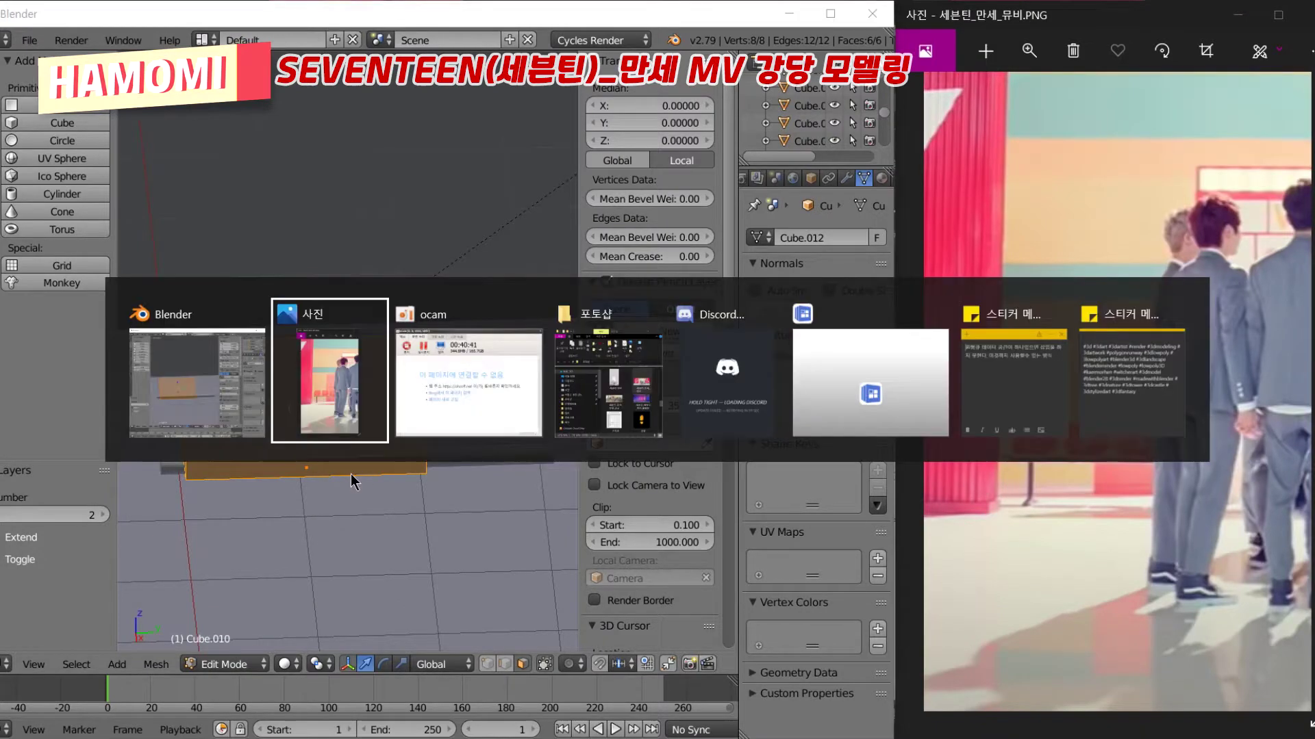
{"action": "left_click", "coordinate": [847, 178]}
{"action": "left_click", "coordinate": [815, 238]}
{"action": "left_click", "coordinate": [513, 564]}
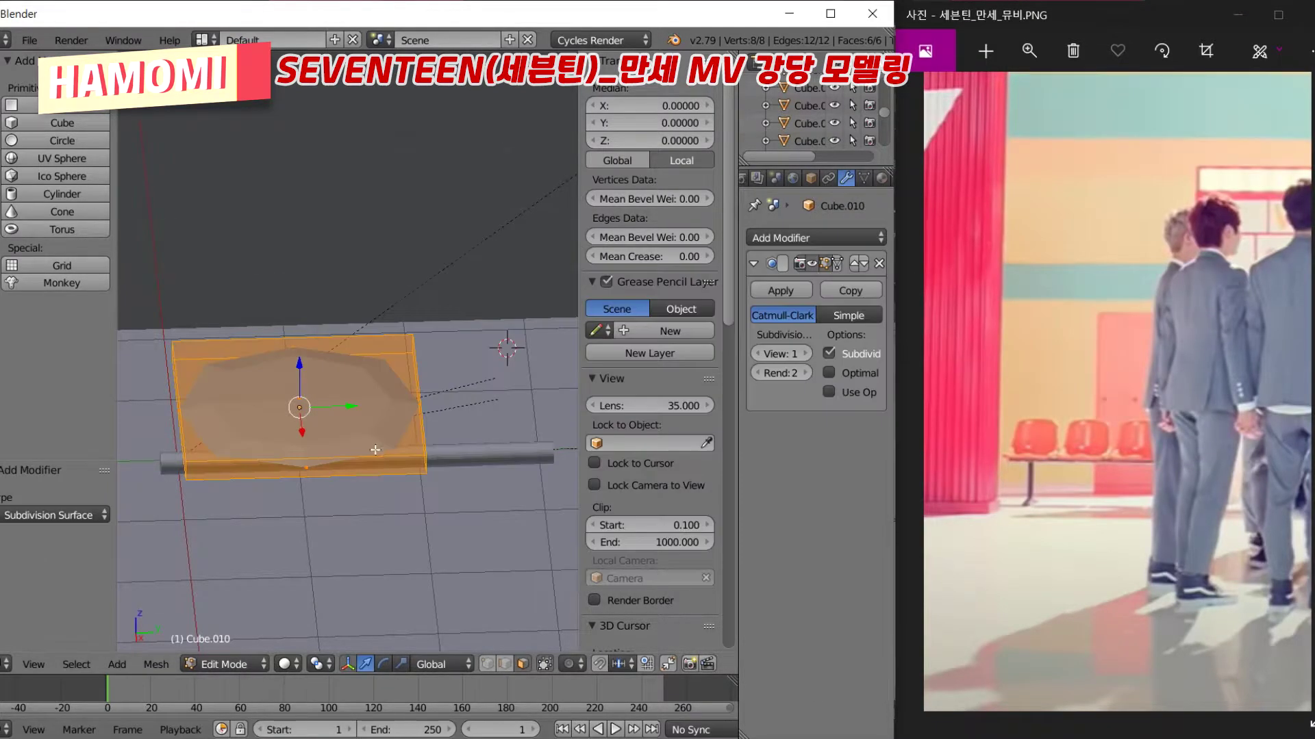
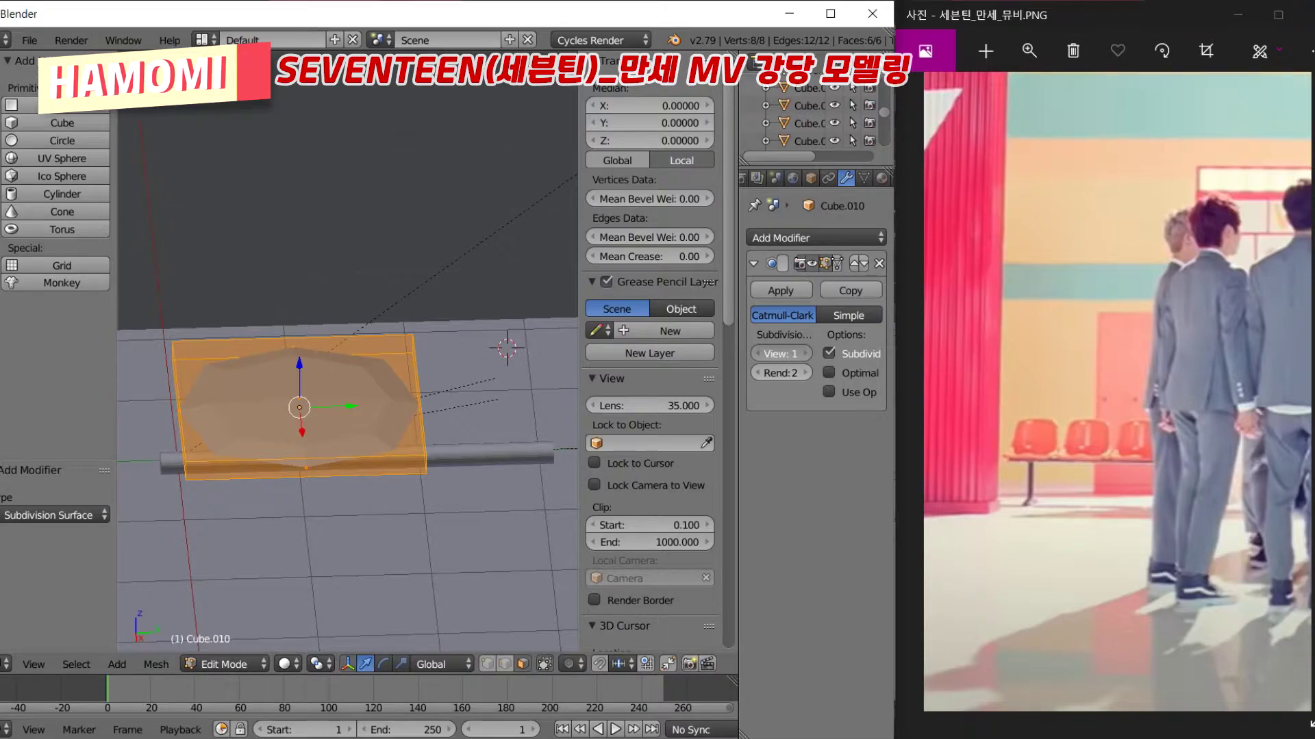
Enlarge the seat mesh uniformly and extrude its top face upward
{"action": "key", "text": "s"}
{"action": "left_click", "coordinate": [428, 443]}
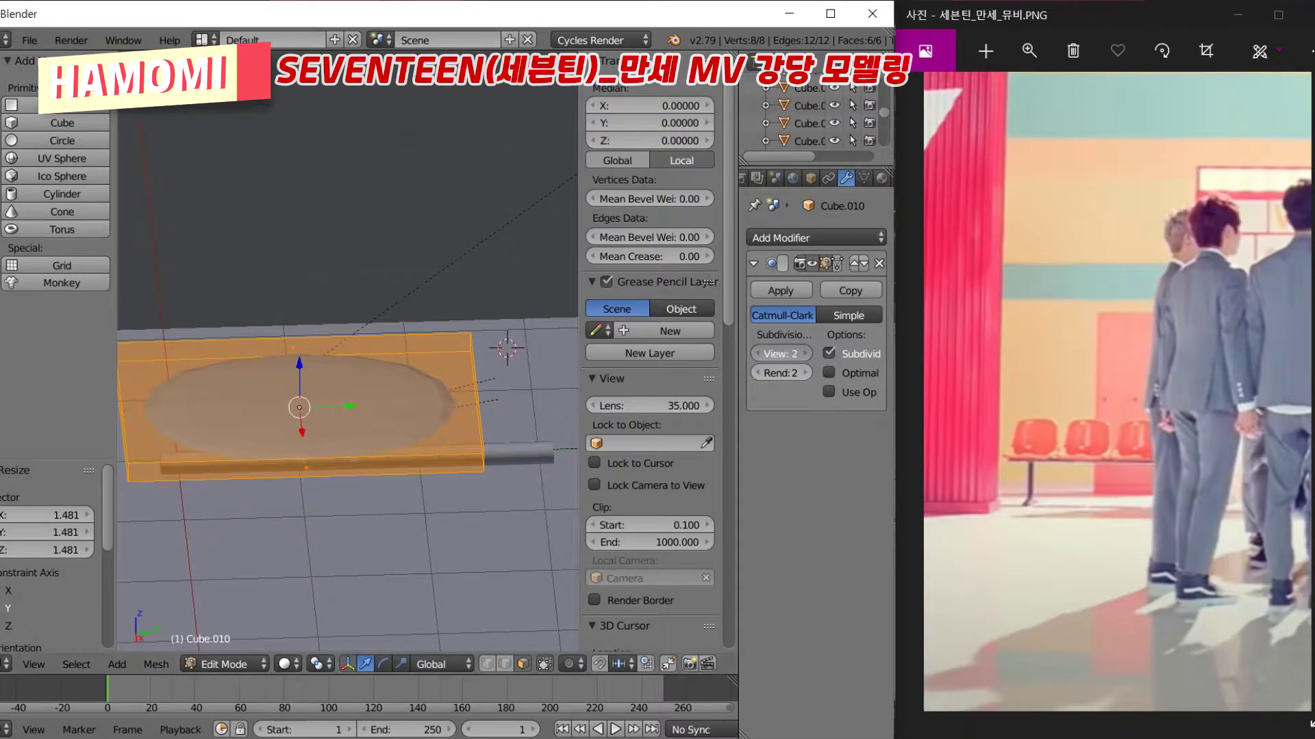
{"action": "middle_click_drag", "start_coordinate": [342, 411], "coordinate": [383, 383]}
{"action": "right_click", "coordinate": [504, 343]}
{"action": "key", "text": "e"}
{"action": "left_click", "coordinate": [507, 357]}
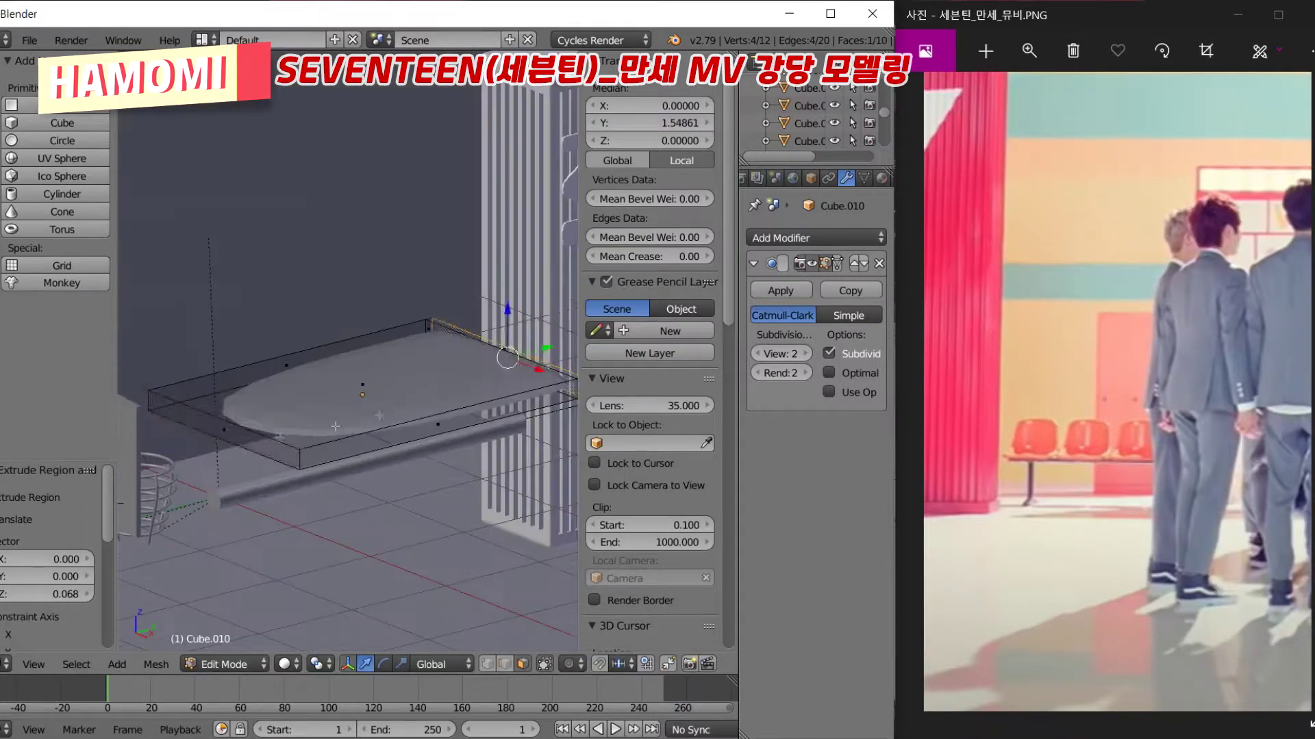
{"action": "middle_click_drag", "start_coordinate": [335, 426], "coordinate": [316, 429]}
{"action": "key", "text": "Tab"}
{"action": "key", "text": "Tab"}
Add a centred loop cut across the tray and scale that loop down
{"action": "key", "text": "ctrl+r"}
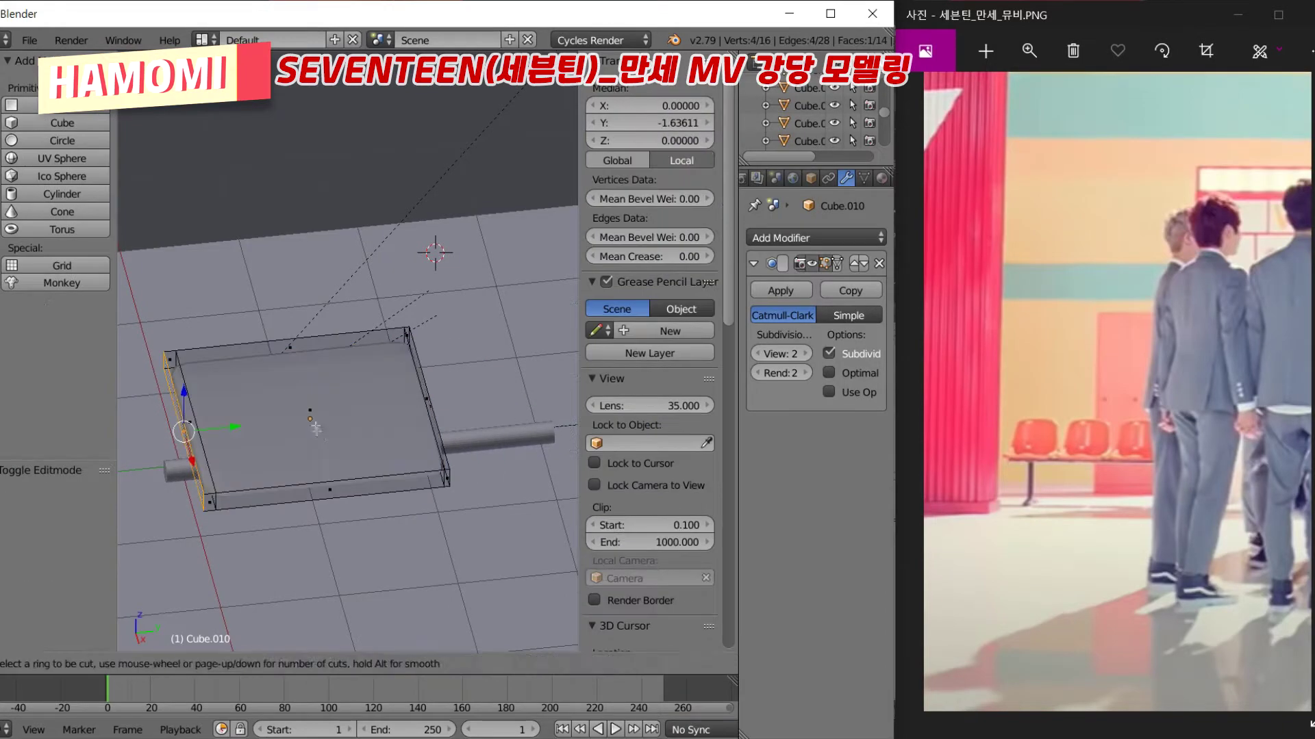
{"action": "left_click", "coordinate": [332, 359]}
{"action": "right_click", "coordinate": [332, 360]}
{"action": "key", "text": "KP_1"}
{"action": "key", "text": "s"}
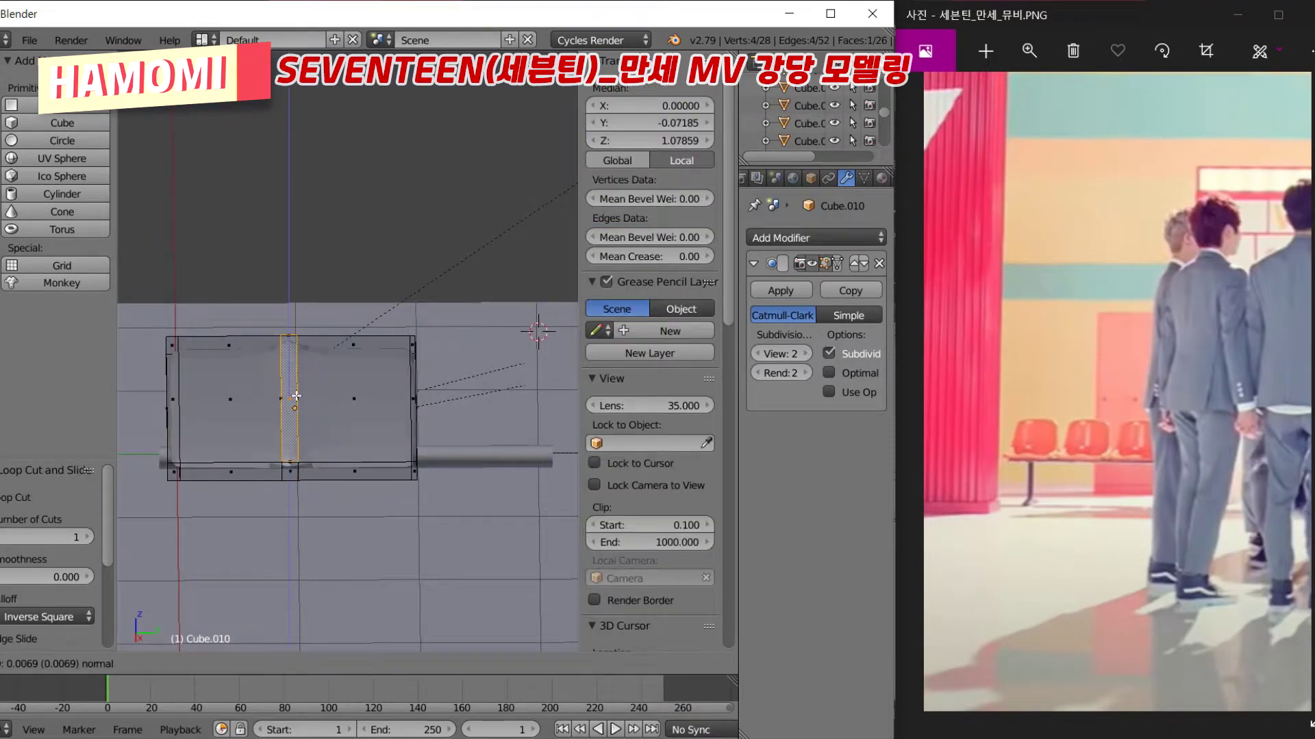
{"action": "left_click", "coordinate": [304, 482]}
{"action": "middle_click_drag", "start_coordinate": [304, 482], "coordinate": [440, 265]}
Shrink the tray's right-edge loop and extrude the front edge faces into a lip
{"action": "right_click", "coordinate": [416, 393], "text": "alt"}
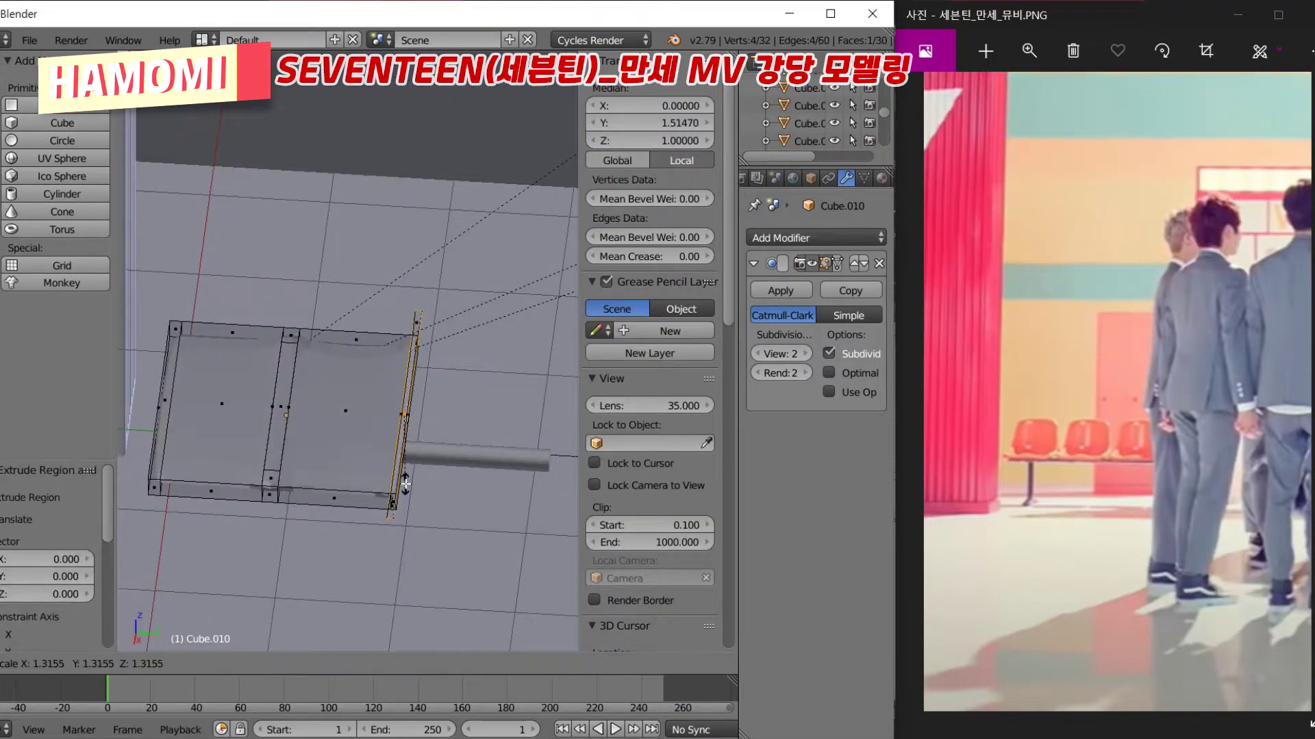
{"action": "left_click", "coordinate": [404, 452]}
{"action": "mouse_move", "coordinate": [404, 452]}
{"action": "middle_mouse_down"}
{"action": "mouse_move", "coordinate": [369, 535]}
{"action": "mouse_move", "coordinate": [369, 349]}
{"action": "middle_mouse_up"}
{"action": "key", "text": "e"}
{"action": "left_click", "coordinate": [427, 522]}
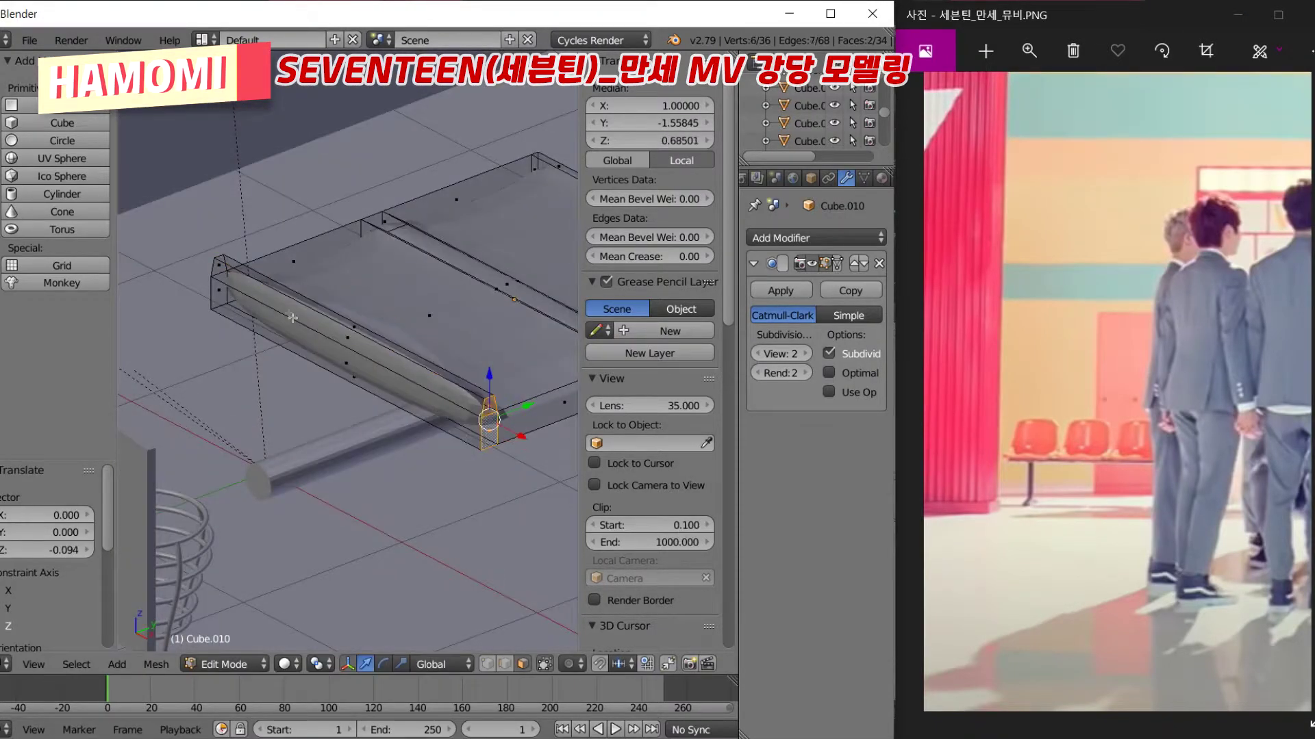
Narrow both end loops along X and check the smoothed tray shape
{"action": "right_click", "coordinate": [220, 288], "text": "alt+shift"}
{"action": "key", "text": "z"}
{"action": "key", "text": "z"}
{"action": "key", "text": "s"}
{"action": "key", "text": "x"}
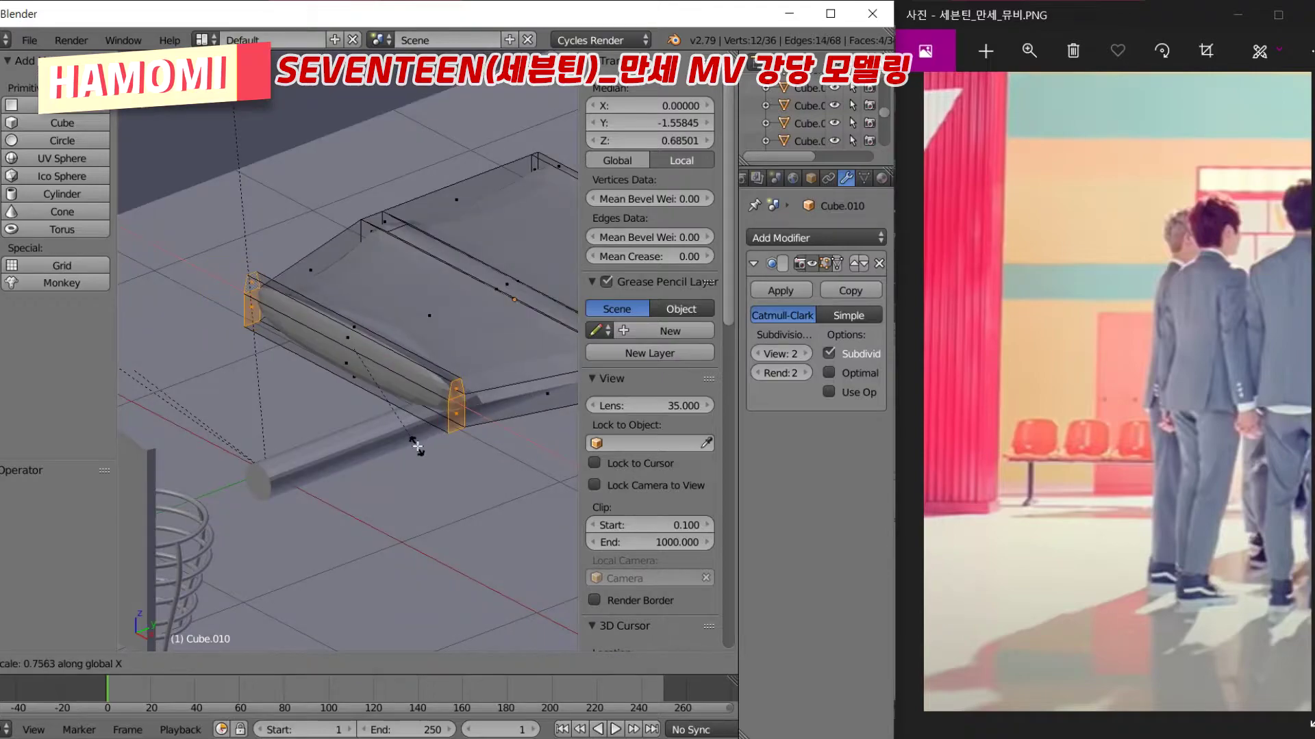
{"action": "left_click", "coordinate": [417, 446]}
{"action": "mouse_move", "coordinate": [417, 447]}
{"action": "middle_mouse_down"}
{"action": "mouse_move", "coordinate": [553, 284]}
{"action": "mouse_move", "coordinate": [463, 458]}
{"action": "mouse_move", "coordinate": [241, 365]}
{"action": "middle_mouse_up"}
{"action": "key", "text": "Tab"}
{"action": "key", "text": "Tab"}
{"action": "key", "text": "Tab"}
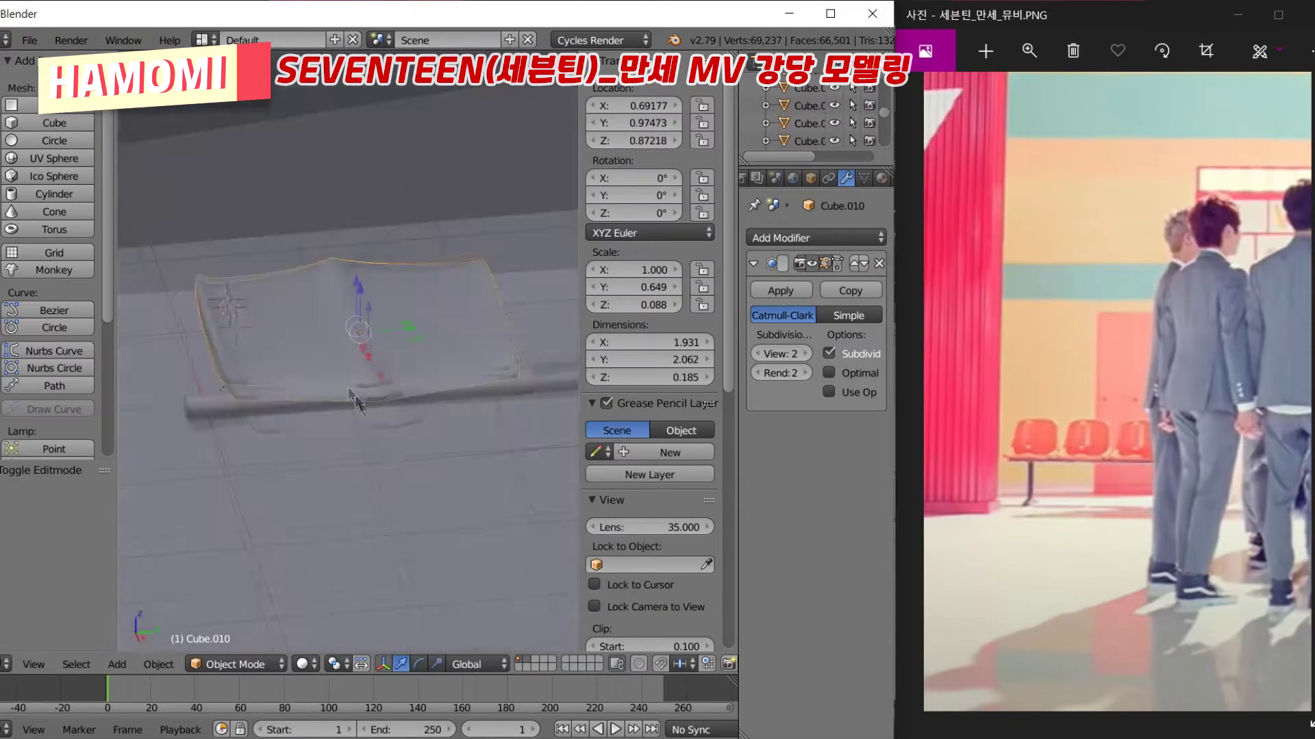
{"action": "key", "text": "Tab"}
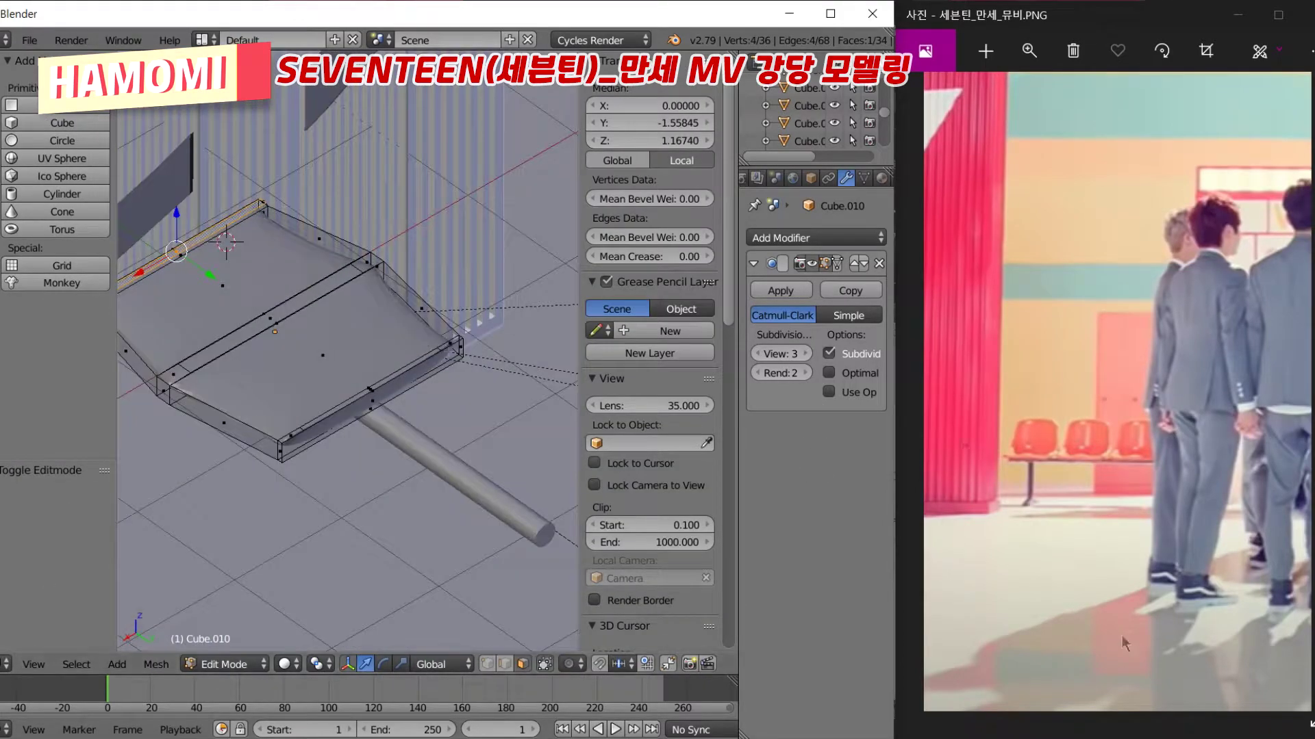
Add a small cube for the backrest and raise it along Z
{"action": "left_click", "coordinate": [62, 123]}
{"action": "key", "text": "s"}
{"action": "left_click", "coordinate": [312, 283]}
{"action": "key", "text": "g"}
{"action": "key", "text": "z"}
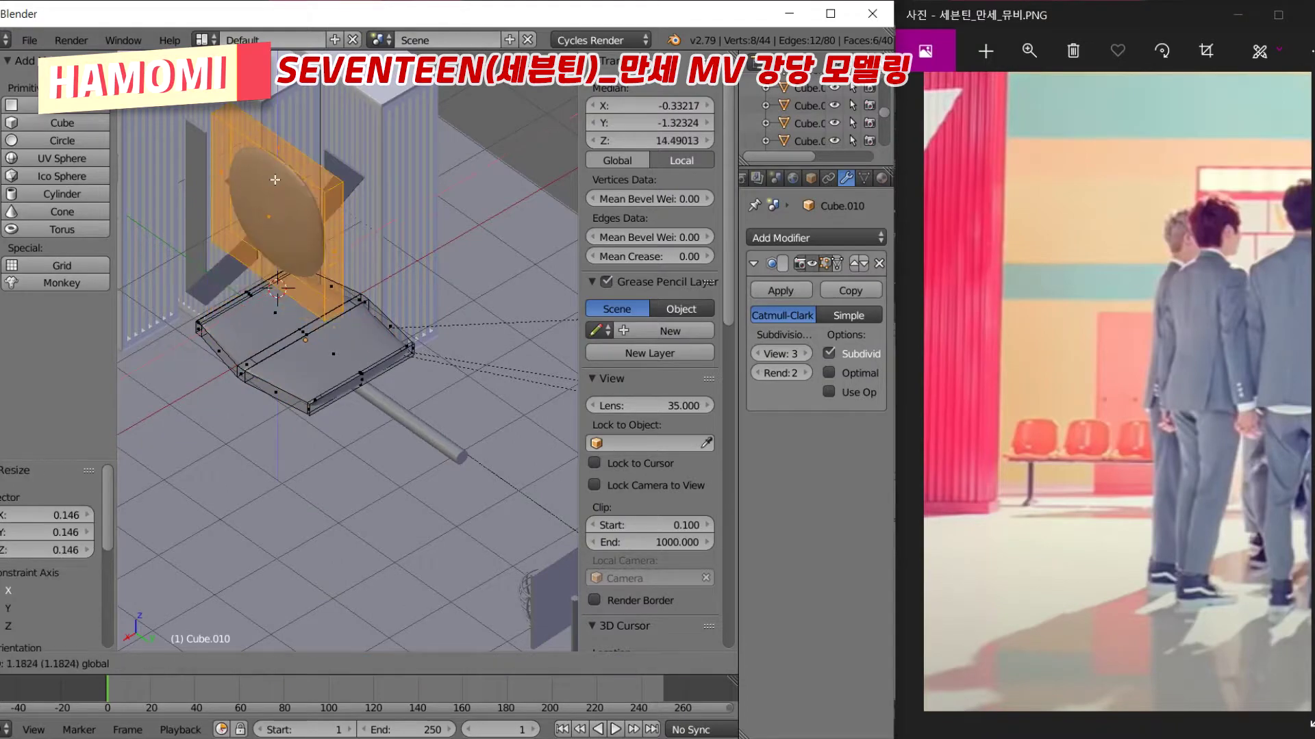
{"action": "key", "text": "x"}
{"action": "key", "text": "Escape"}
Enlarge the backrest cube, then scale it along Y
{"action": "key", "text": "ctrl+z"}
{"action": "key", "text": "s"}
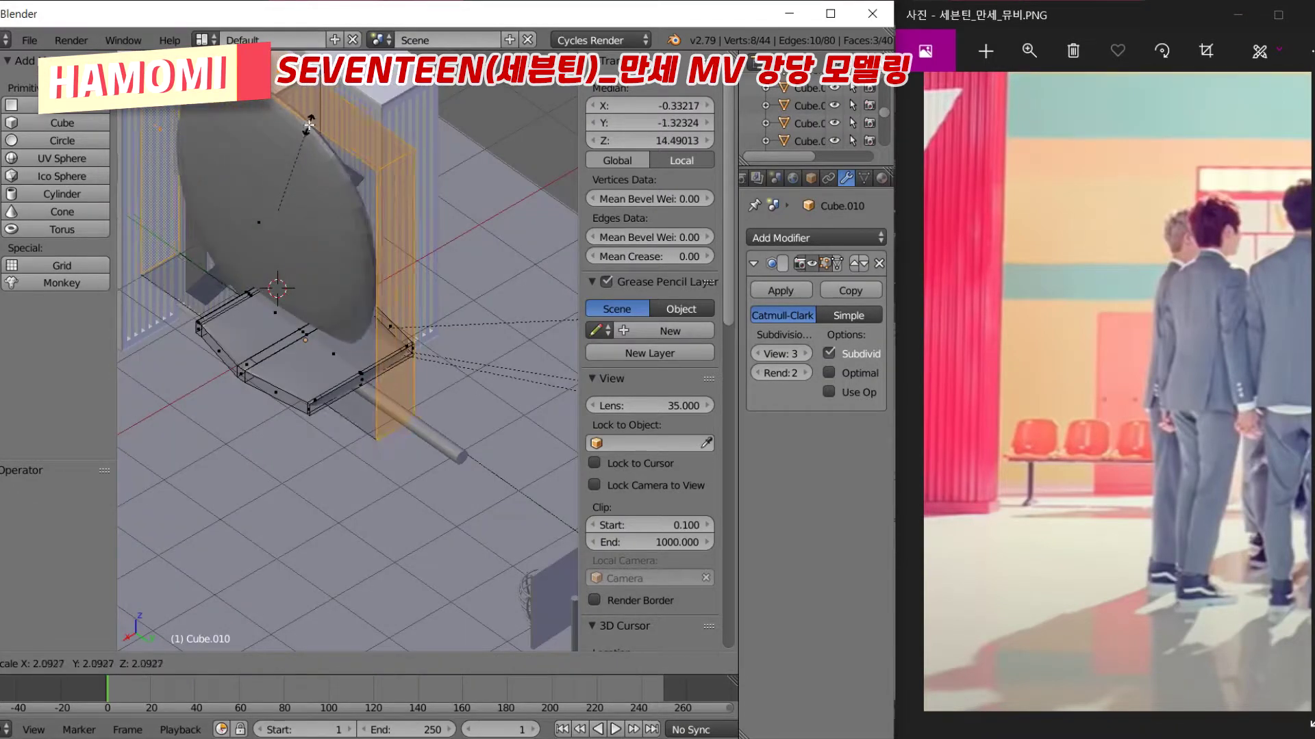
{"action": "left_click", "coordinate": [362, 198]}
{"action": "key", "text": "s"}
{"action": "key", "text": "y"}
{"action": "key", "text": "ctrl+z"}
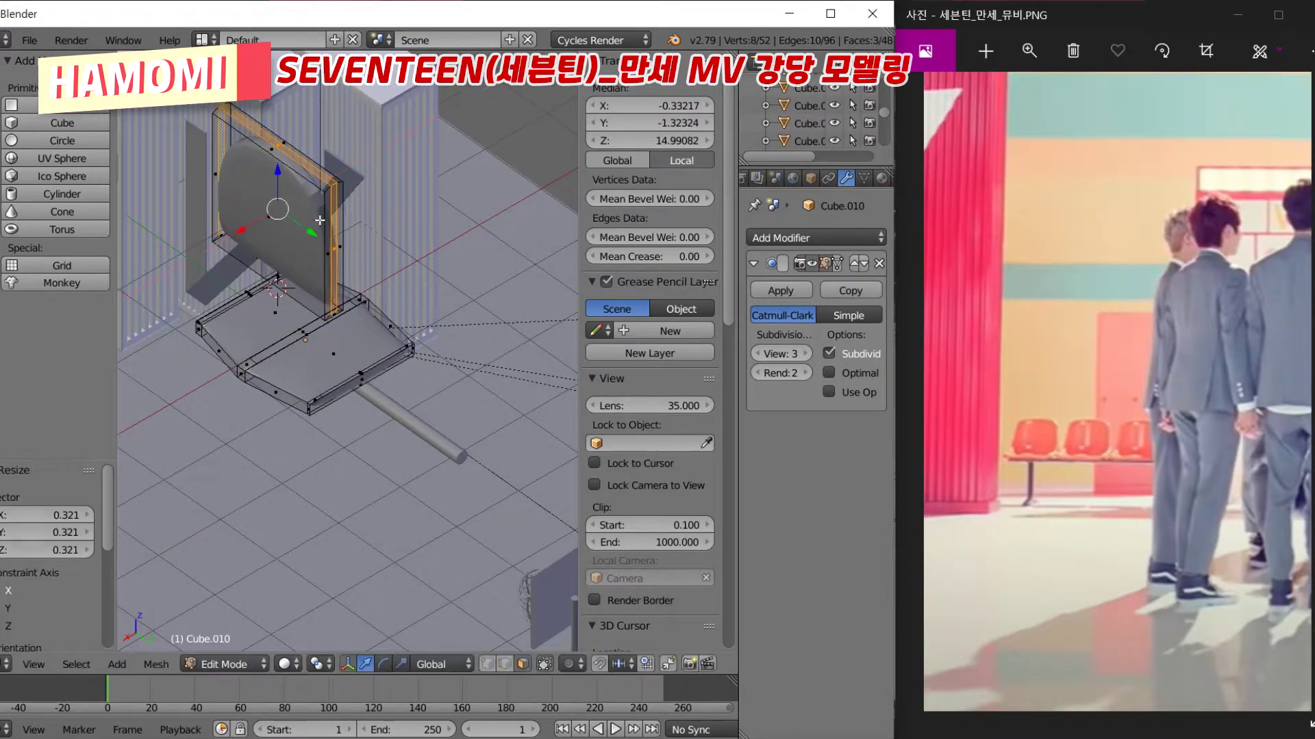
Move all backrest vertices along Y onto the seat's rear edge
{"action": "middle_click_drag", "start_coordinate": [358, 203], "coordinate": [286, 216]}
{"action": "key", "text": "z"}
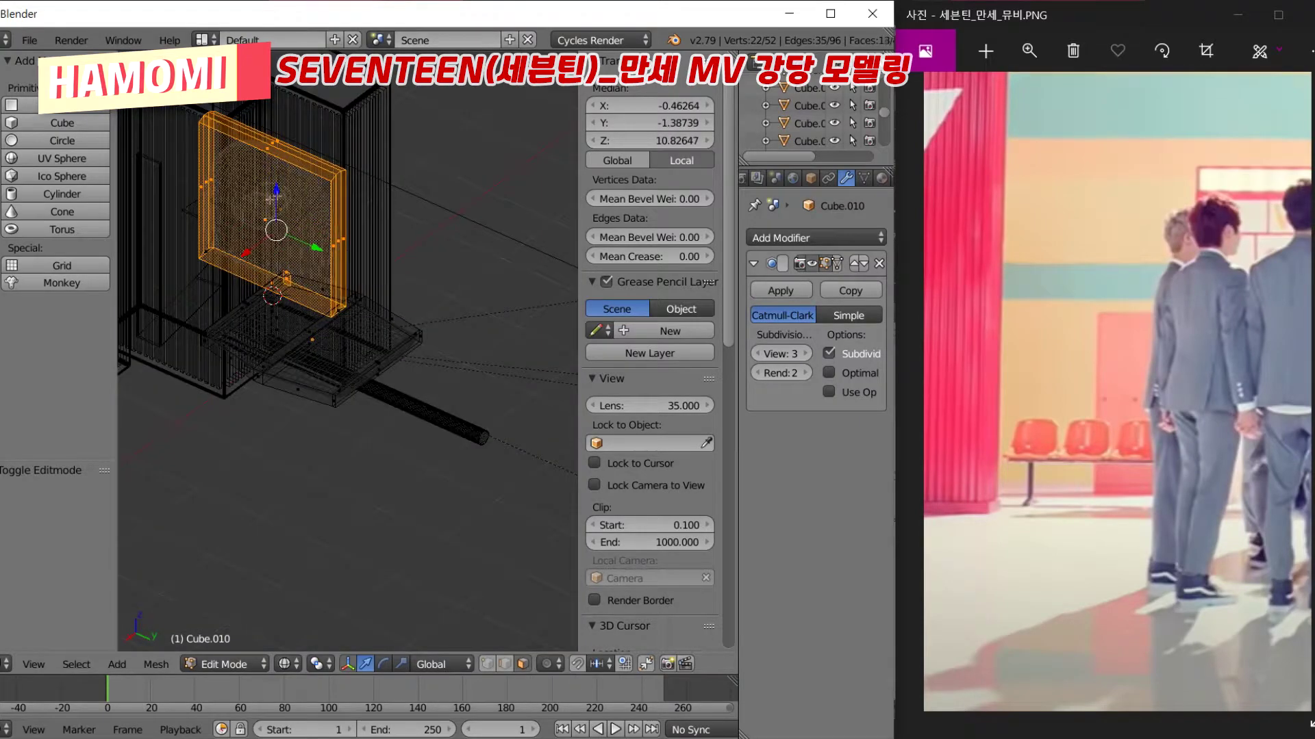
{"action": "key", "text": "z"}
{"action": "key", "text": "z"}
{"action": "key", "text": "g"}
{"action": "left_click", "coordinate": [353, 352]}
{"action": "key", "text": "KP_3"}
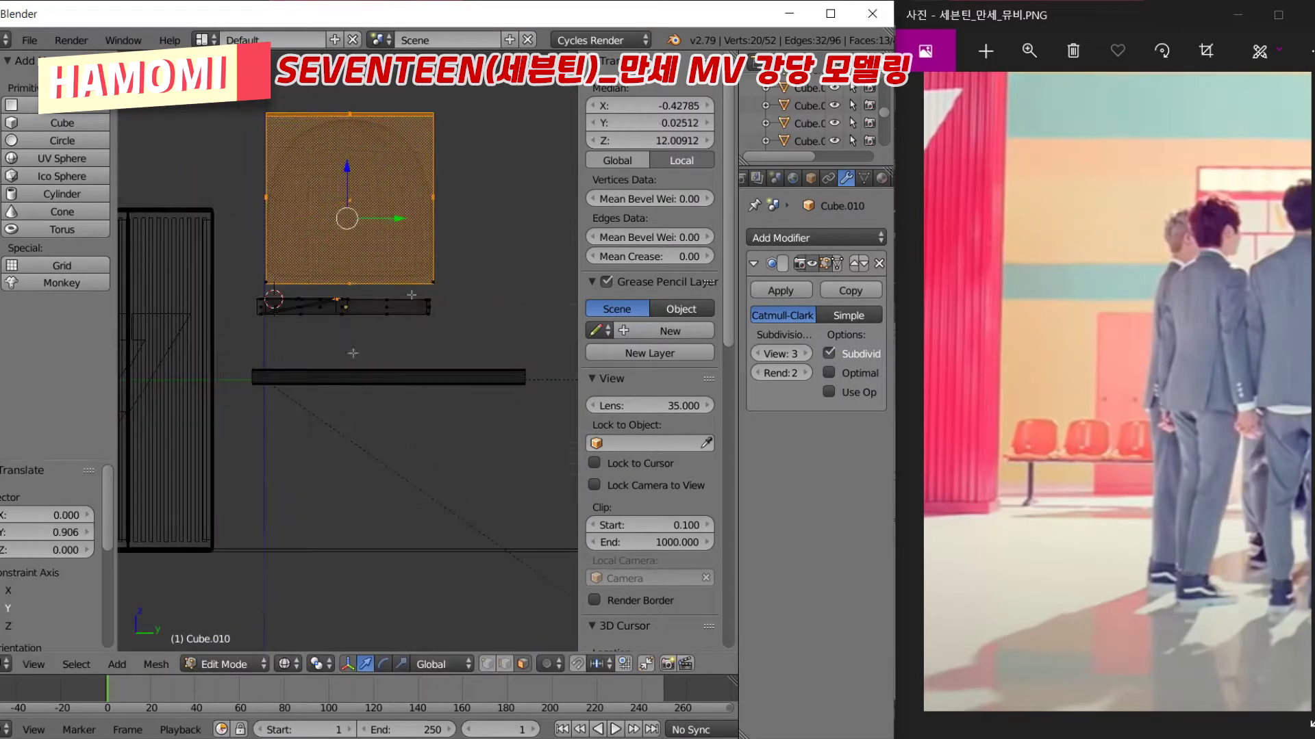
{"action": "scroll", "coordinate": [392, 205], "scroll_direction": "down", "scroll_amount": 5}
{"action": "middle_click_drag", "start_coordinate": [411, 219], "coordinate": [359, 328]}
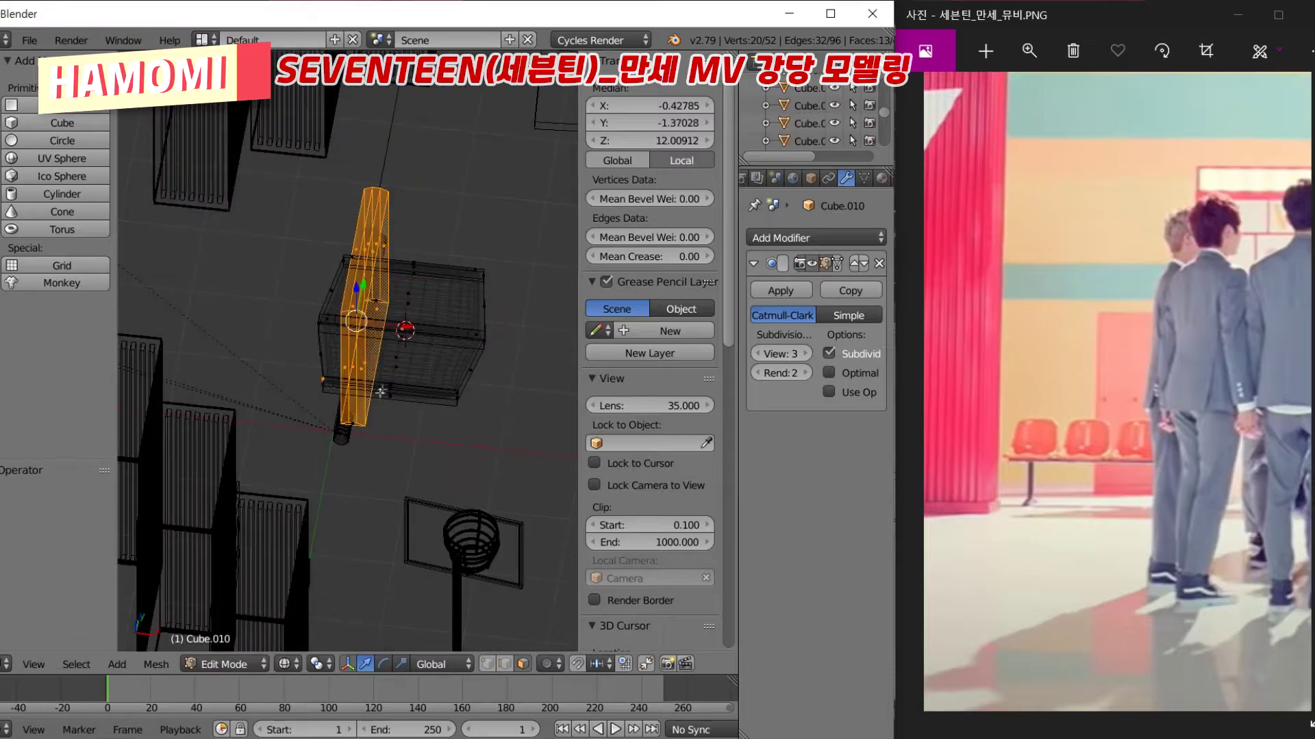
{"action": "key", "text": "KP_3"}
Shift the backrest into position along the X axis
{"action": "key", "text": "g"}
{"action": "left_click", "coordinate": [392, 194]}
{"action": "key", "text": "g"}
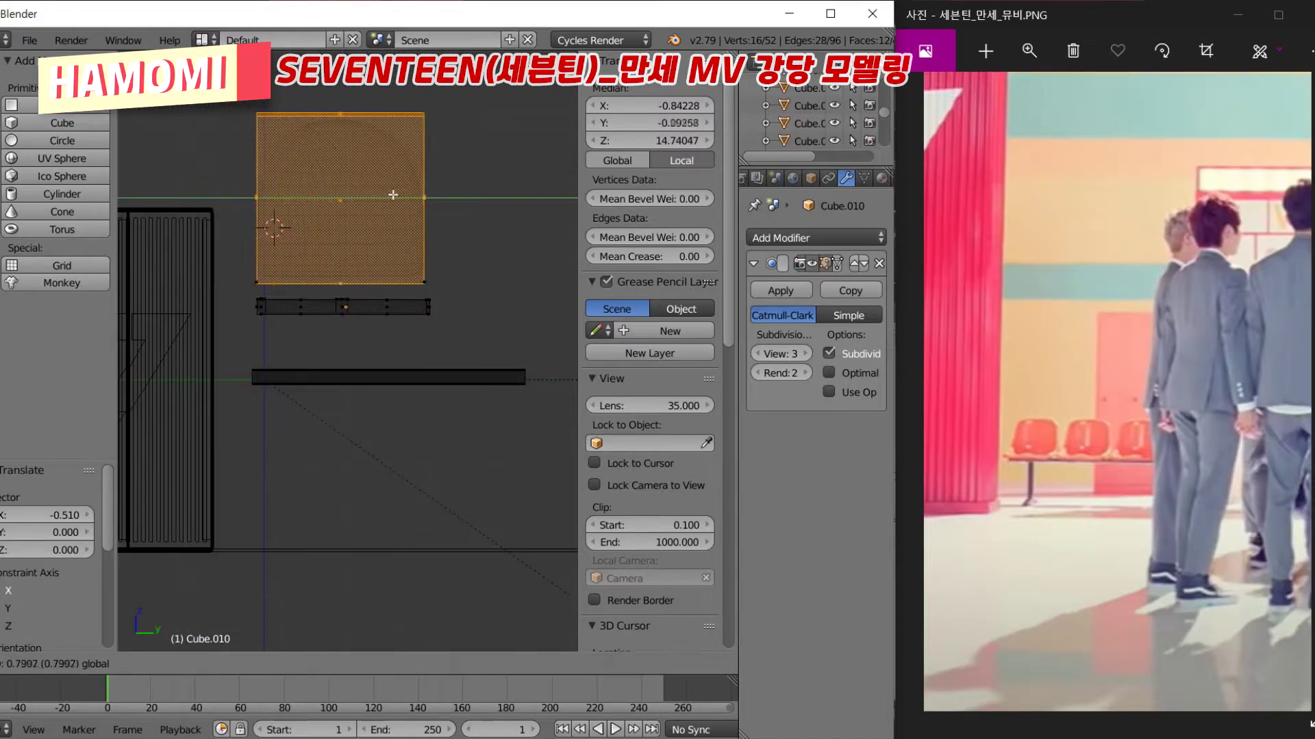
{"action": "left_click", "coordinate": [386, 214]}
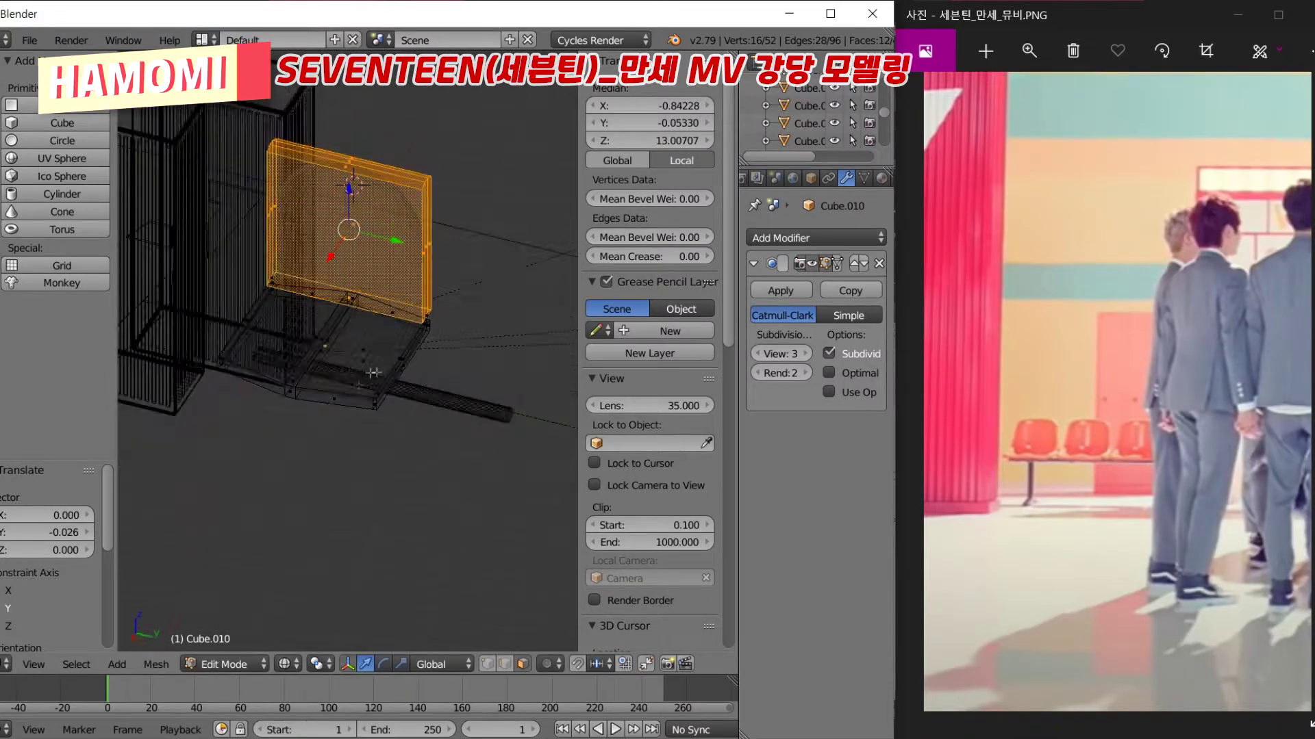
{"action": "middle_click_drag", "start_coordinate": [386, 214], "coordinate": [444, 262]}
Adjust a narrow backrest side face and check the smoothed chair shell
{"action": "right_click", "coordinate": [445, 263]}
{"action": "key", "text": "e"}
{"action": "right_click", "coordinate": [482, 112]}
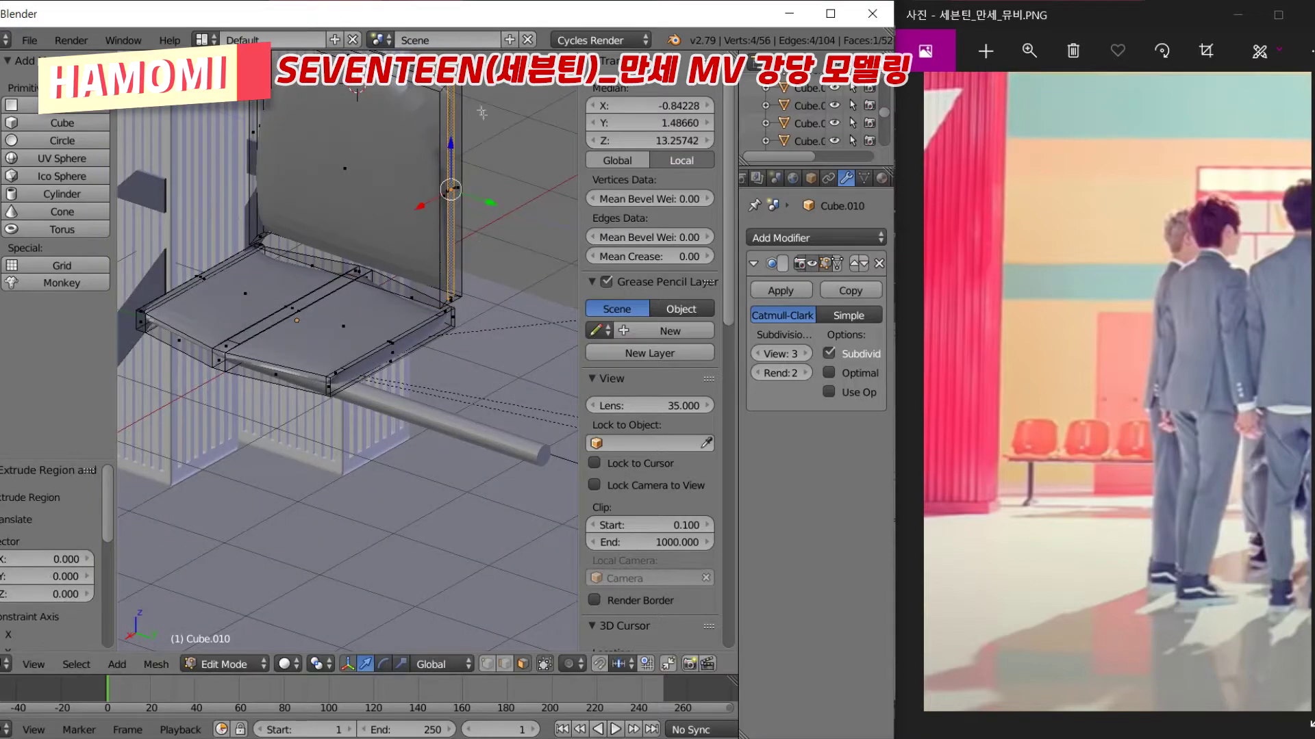
{"action": "right_click", "coordinate": [430, 201]}
{"action": "key", "text": "ctrl+z"}
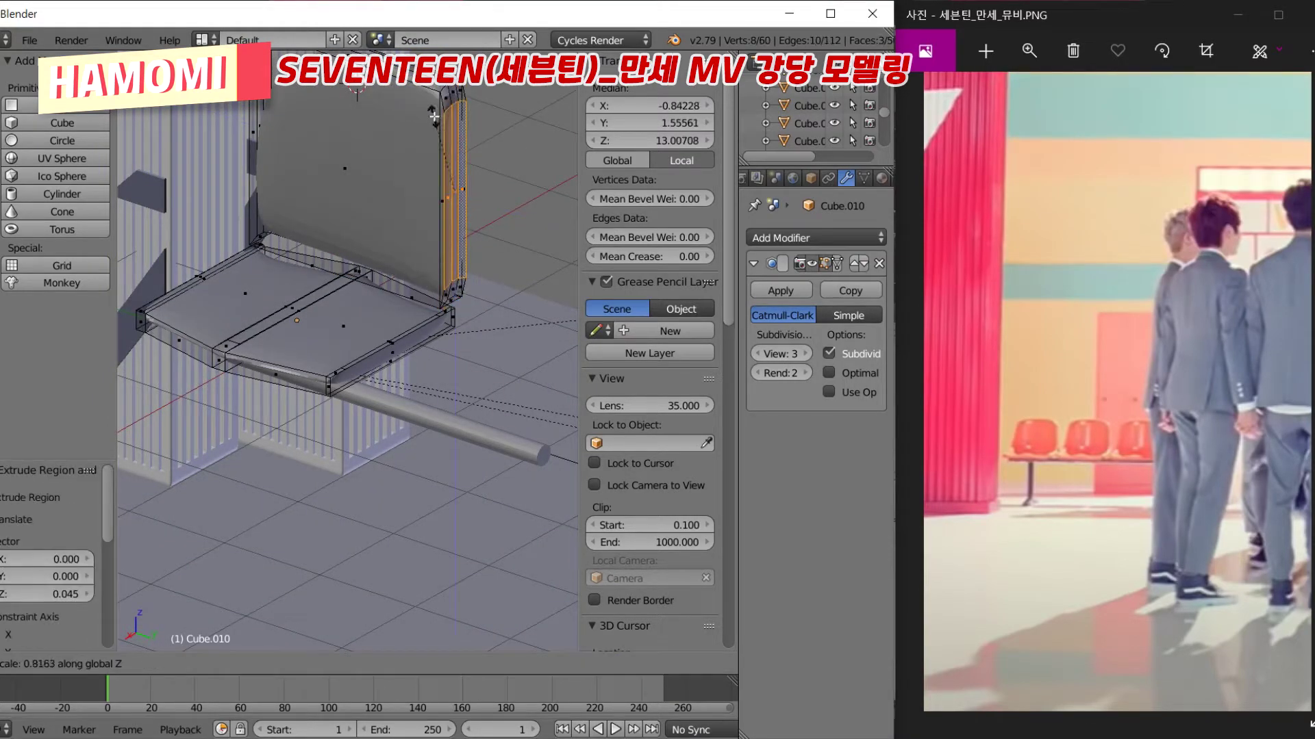
{"action": "left_click", "coordinate": [471, 207]}
{"action": "key", "text": "Tab"}
{"action": "key", "text": "Tab"}
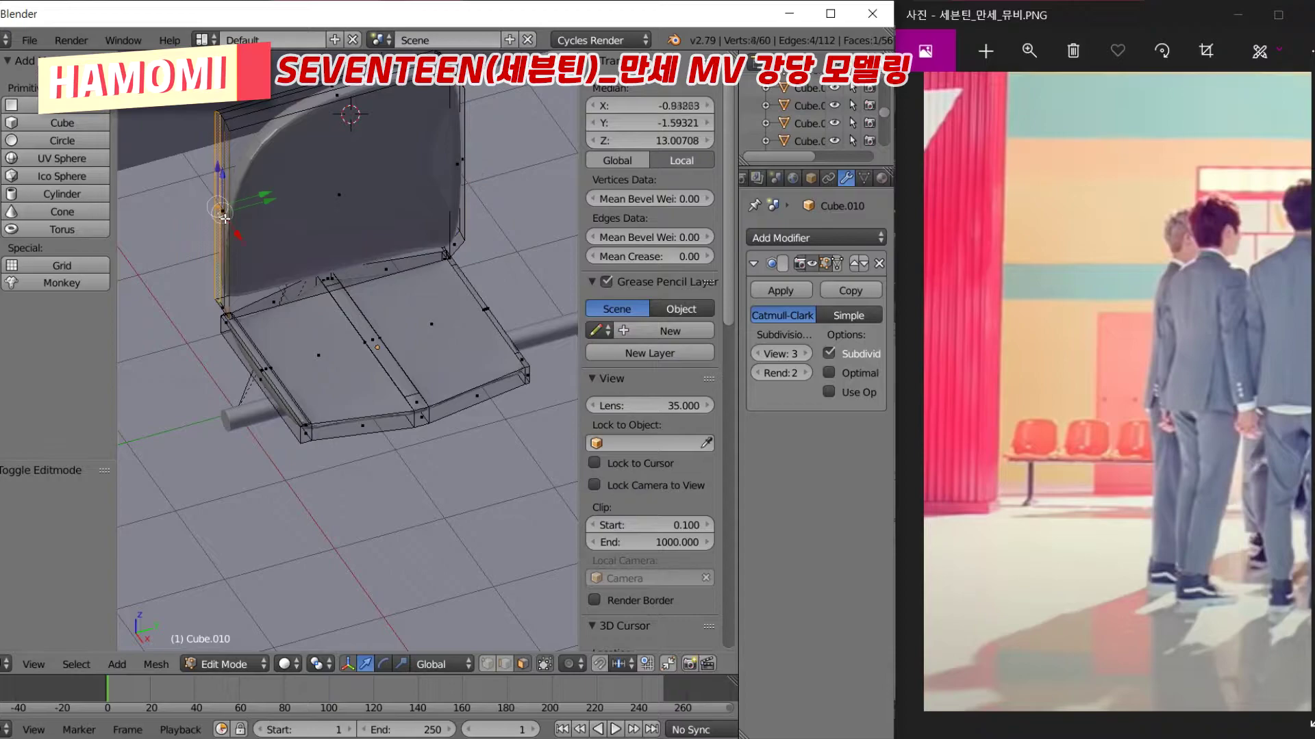
{"action": "key", "text": "Tab"}
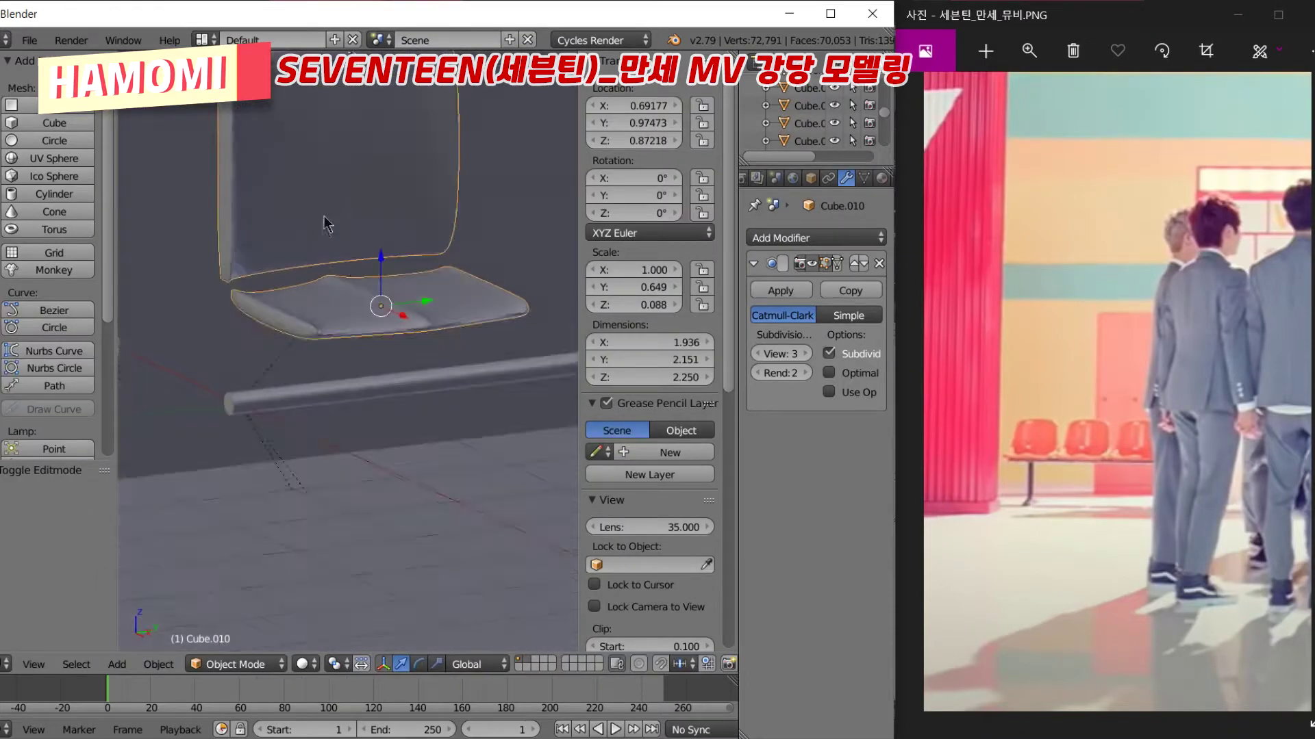
{"action": "key", "text": "Tab"}
Circle-select the vertices along the backrest edge
{"action": "key", "text": "e"}
{"action": "scroll", "coordinate": [358, 341], "scroll_direction": "down", "scroll_amount": 5}
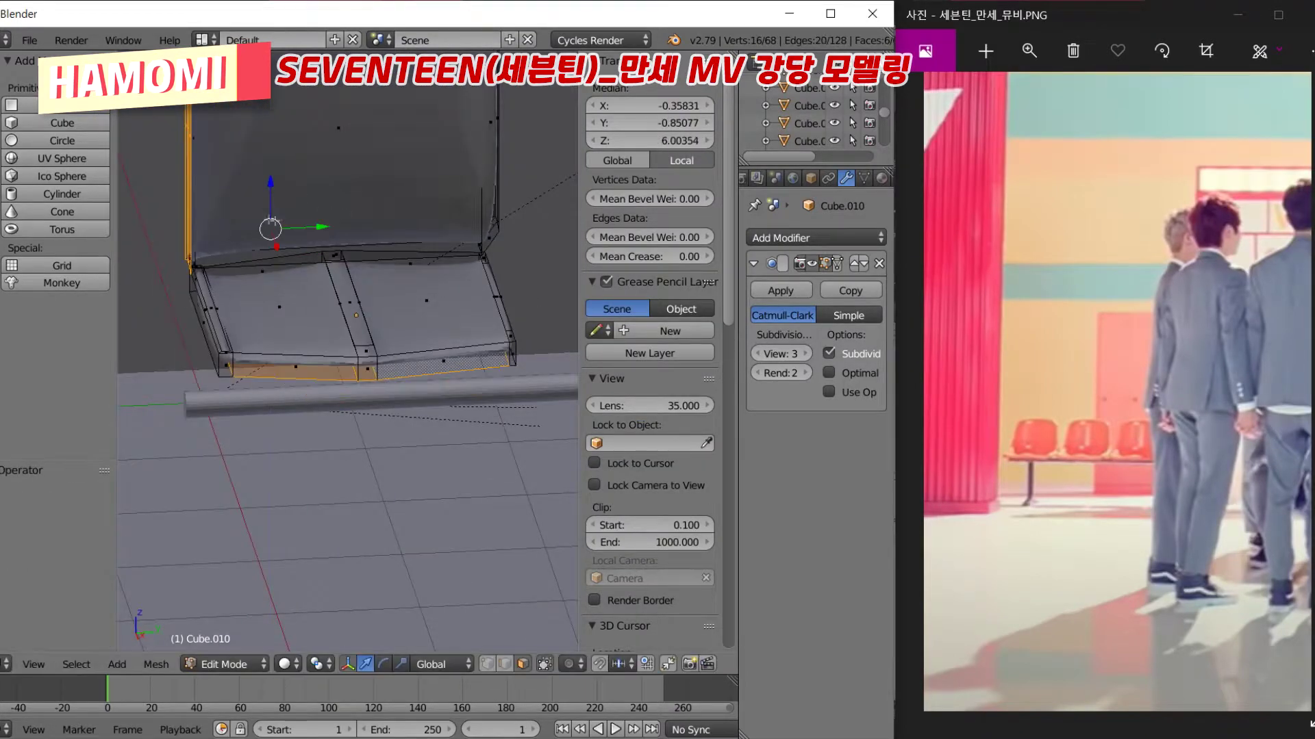
{"action": "key", "text": "c"}
{"action": "left_click", "coordinate": [193, 183]}
{"action": "key", "text": "ctrl+z"}
{"action": "key", "text": "z"}
{"action": "key", "text": "Tab"}
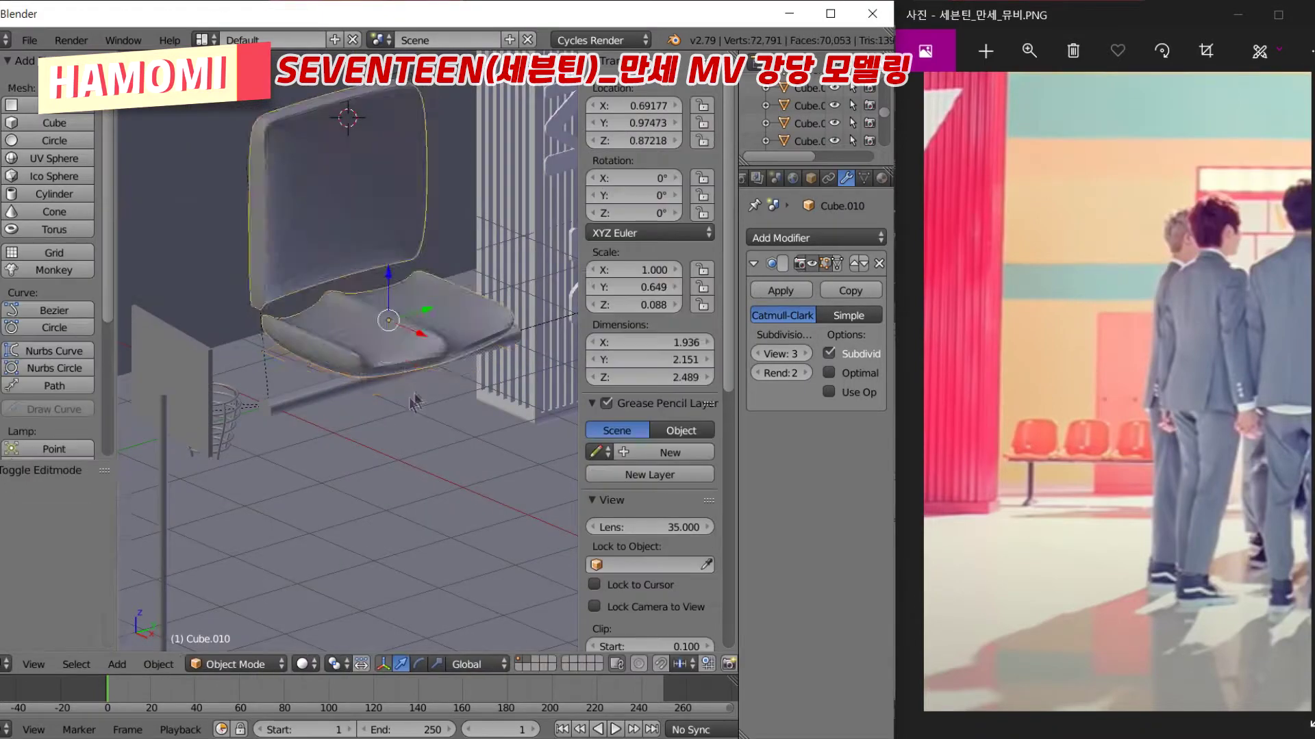
Reshape the selected backrest vertices, checking from side and front views
{"action": "middle_click_drag", "start_coordinate": [353, 327], "coordinate": [293, 431]}
{"action": "key", "text": "Tab"}
{"action": "key", "text": "z"}
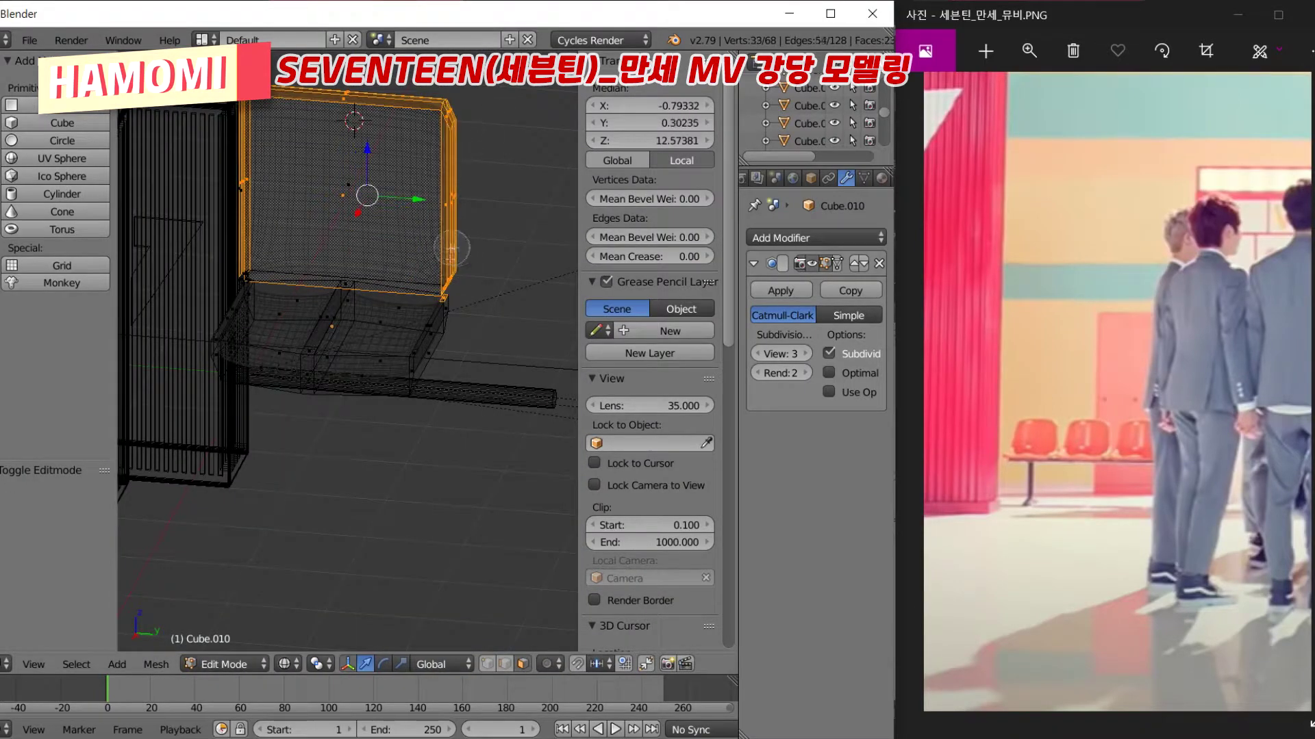
{"action": "key", "text": "z"}
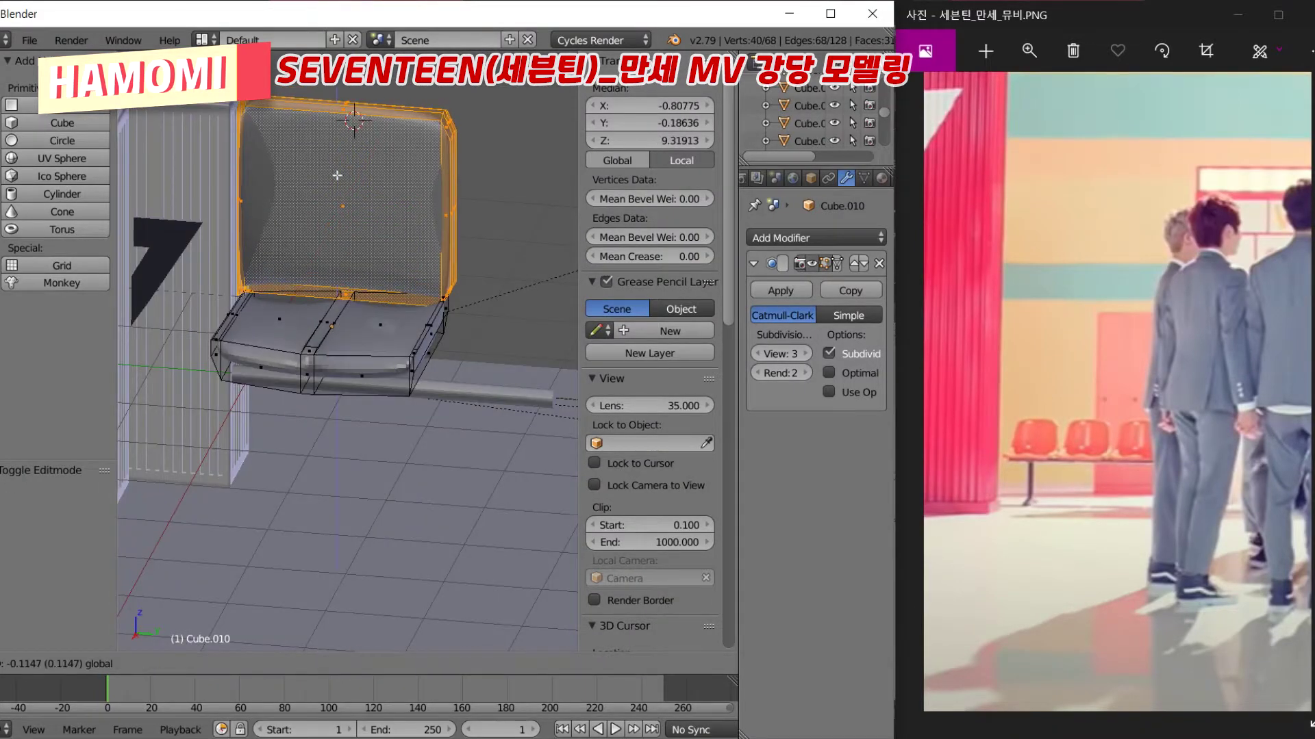
{"action": "scroll", "coordinate": [352, 252], "scroll_direction": "up", "scroll_amount": 4}
{"action": "key", "text": "z"}
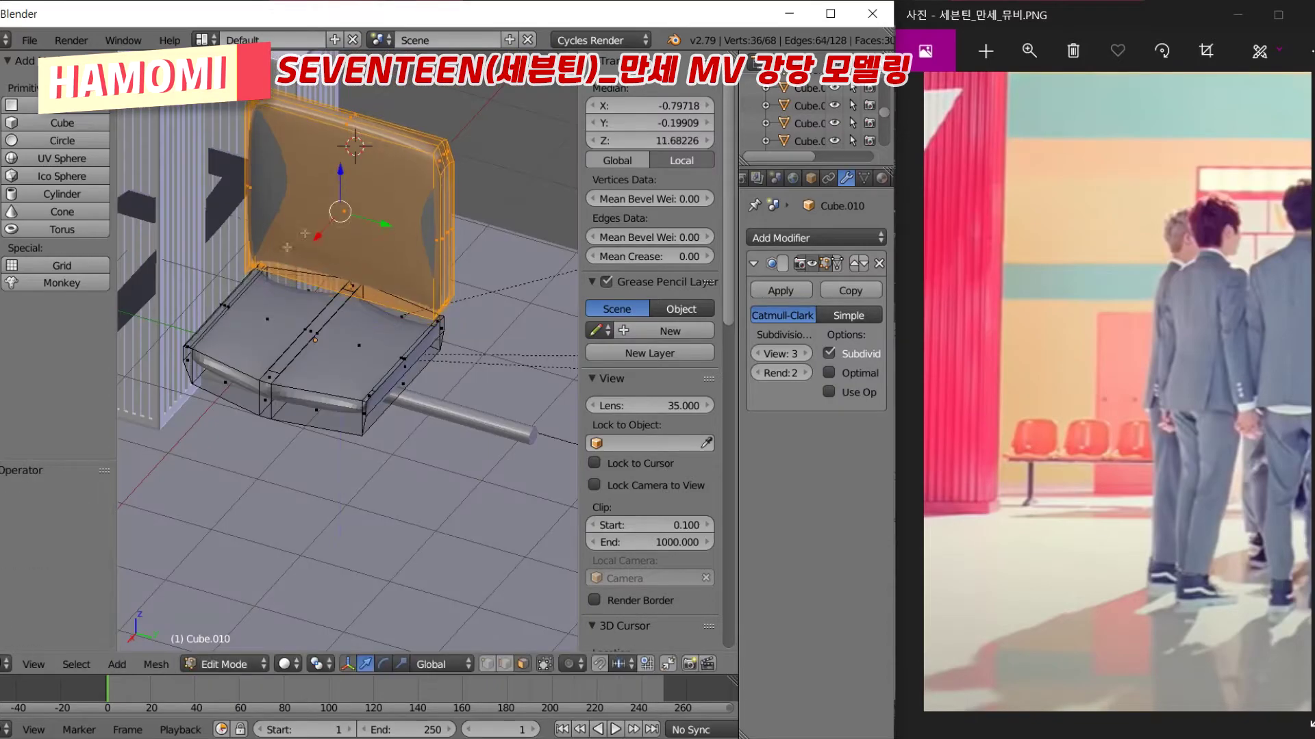
{"action": "mouse_move", "coordinate": [352, 252]}
{"action": "middle_mouse_down"}
{"action": "mouse_move", "coordinate": [308, 273]}
{"action": "mouse_move", "coordinate": [386, 174]}
{"action": "middle_mouse_up"}
{"action": "key", "text": "KP_3"}
{"action": "key", "text": "z"}
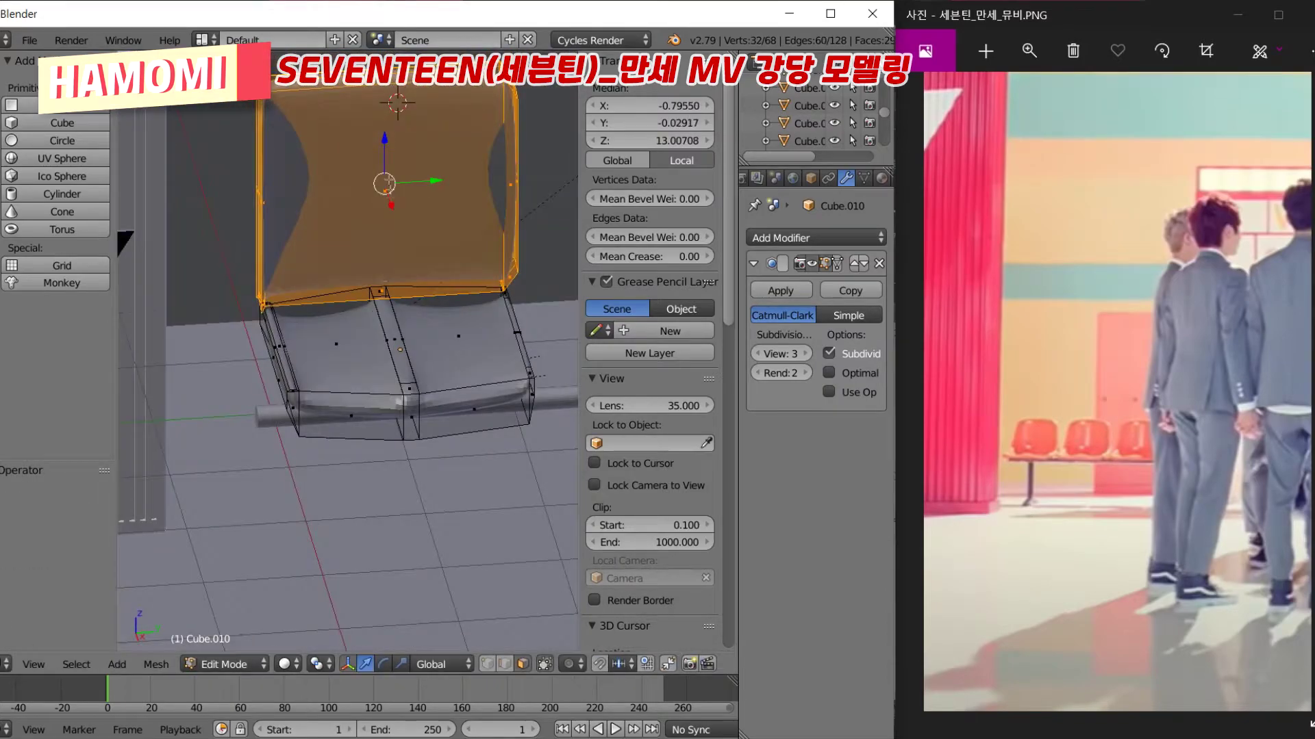
{"action": "key", "text": "Tab"}
{"action": "key", "text": "Tab"}
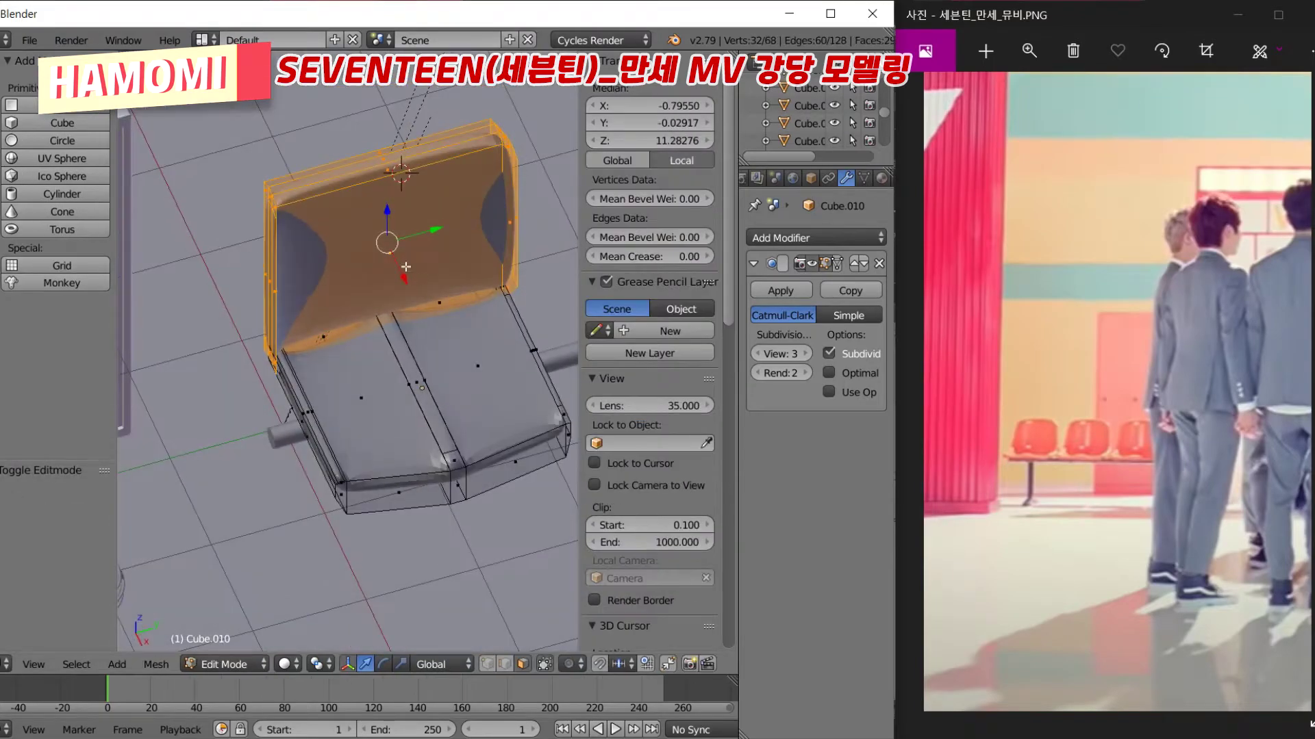
{"action": "key", "text": "Tab"}
Scale the whole chair to 1.158 along X, then scale it down overall
{"action": "mouse_move", "coordinate": [386, 174]}
{"action": "middle_mouse_down"}
{"action": "mouse_move", "coordinate": [490, 325]}
{"action": "mouse_move", "coordinate": [499, 455]}
{"action": "middle_mouse_up"}
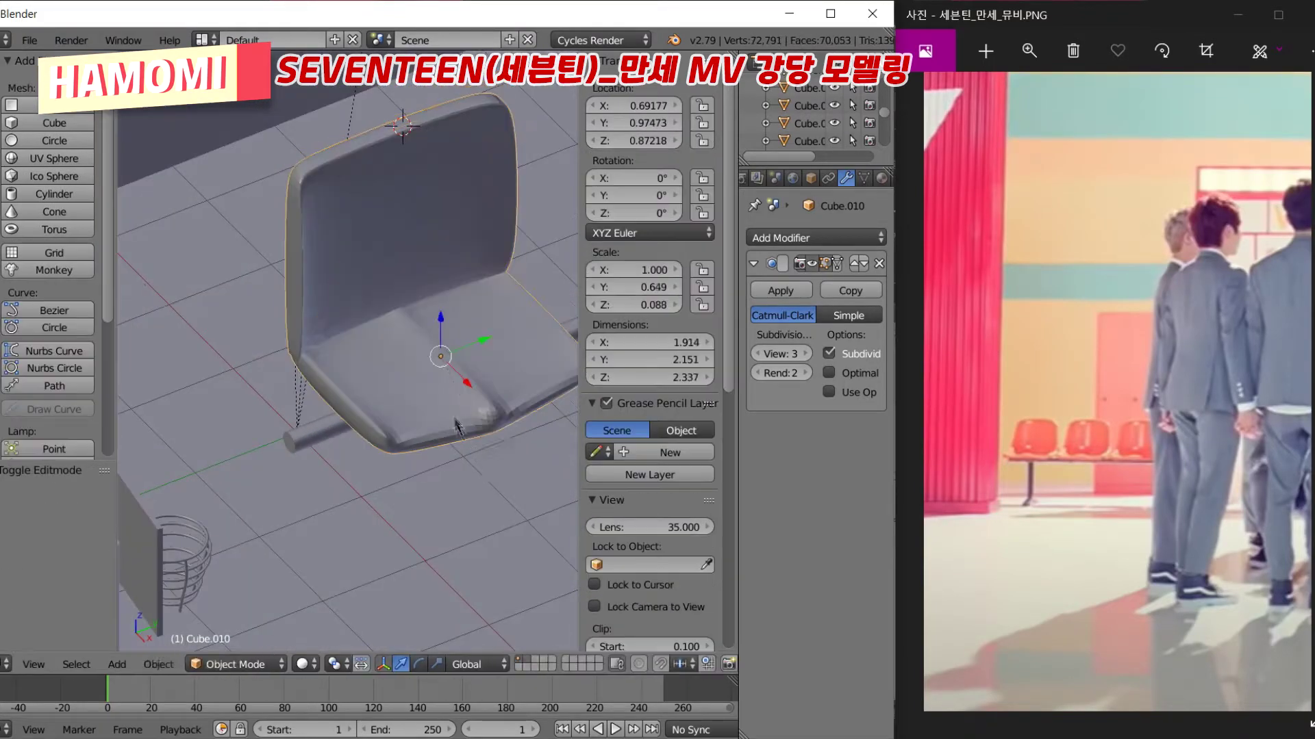
{"action": "key", "text": "s"}
{"action": "key", "text": "x"}
{"action": "left_click", "coordinate": [499, 454]}
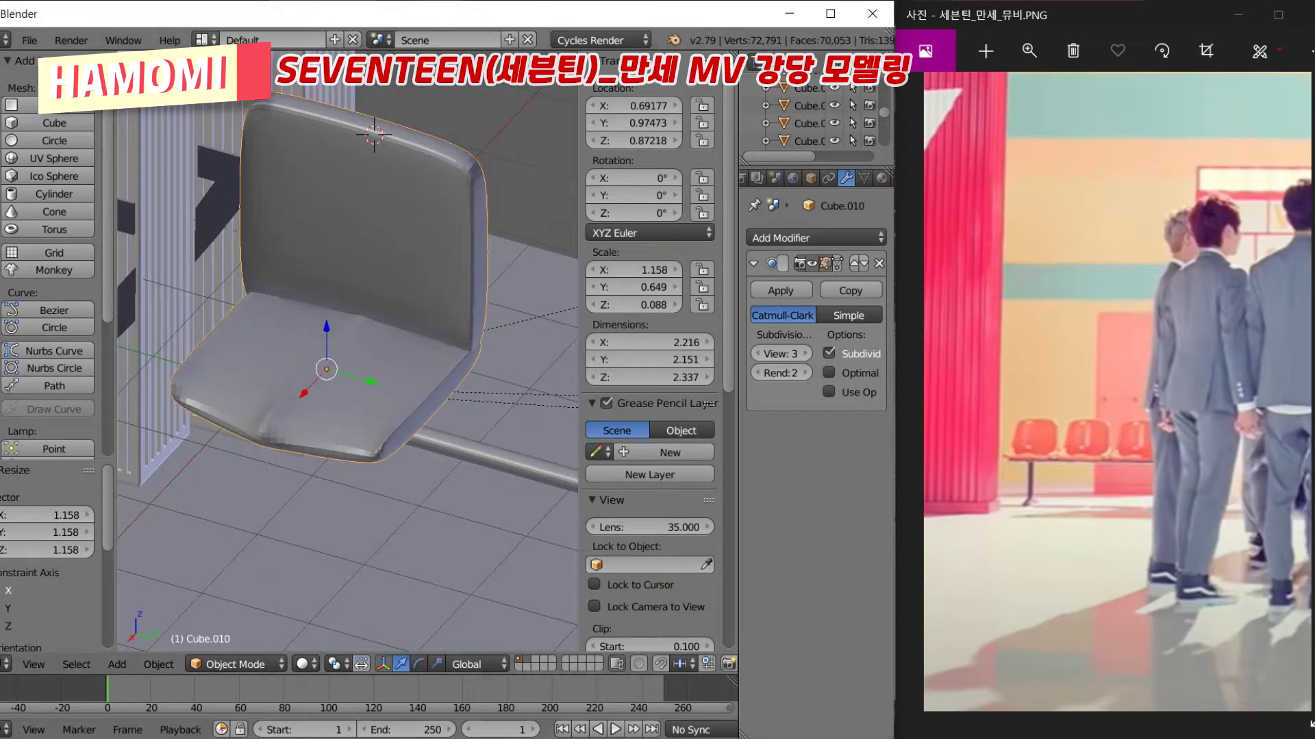
{"action": "key", "text": "s"}
{"action": "left_click", "coordinate": [370, 465]}
{"action": "mouse_move", "coordinate": [370, 466]}
{"action": "middle_mouse_down"}
{"action": "mouse_move", "coordinate": [343, 438]}
{"action": "mouse_move", "coordinate": [438, 411]}
{"action": "mouse_move", "coordinate": [410, 411]}
{"action": "middle_mouse_up"}
Lower the seat along Z and reposition it on the bar
{"action": "key", "text": "g"}
{"action": "key", "text": "z"}
{"action": "left_click", "coordinate": [336, 455]}
{"action": "right_click", "coordinate": [431, 385]}
{"action": "right_click", "coordinate": [398, 377]}
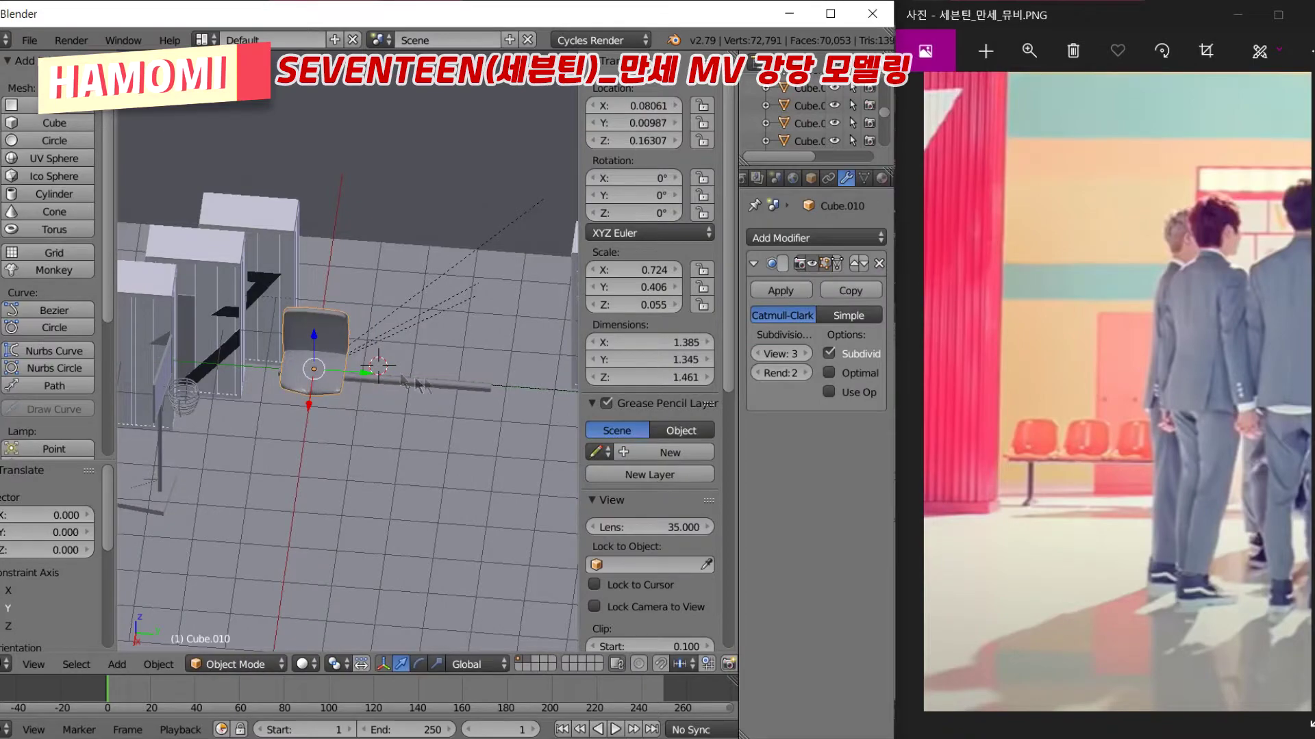
{"action": "scroll", "coordinate": [342, 384], "scroll_direction": "up", "scroll_amount": 4}
{"action": "key", "text": "g"}
{"action": "left_click", "coordinate": [334, 393]}
{"action": "mouse_move", "coordinate": [333, 394]}
{"action": "middle_mouse_down"}
{"action": "mouse_move", "coordinate": [383, 356]}
{"action": "mouse_move", "coordinate": [387, 336]}
{"action": "mouse_move", "coordinate": [466, 326]}
{"action": "middle_mouse_up"}
Duplicate the seat along the bar to create a fourth seat
{"action": "key", "text": "shift+d"}
{"action": "left_click", "coordinate": [430, 376]}
{"action": "key", "text": "shift+d"}
{"action": "key", "text": "Escape"}
{"action": "left_click", "coordinate": [457, 343]}
{"action": "left_click", "coordinate": [474, 320]}
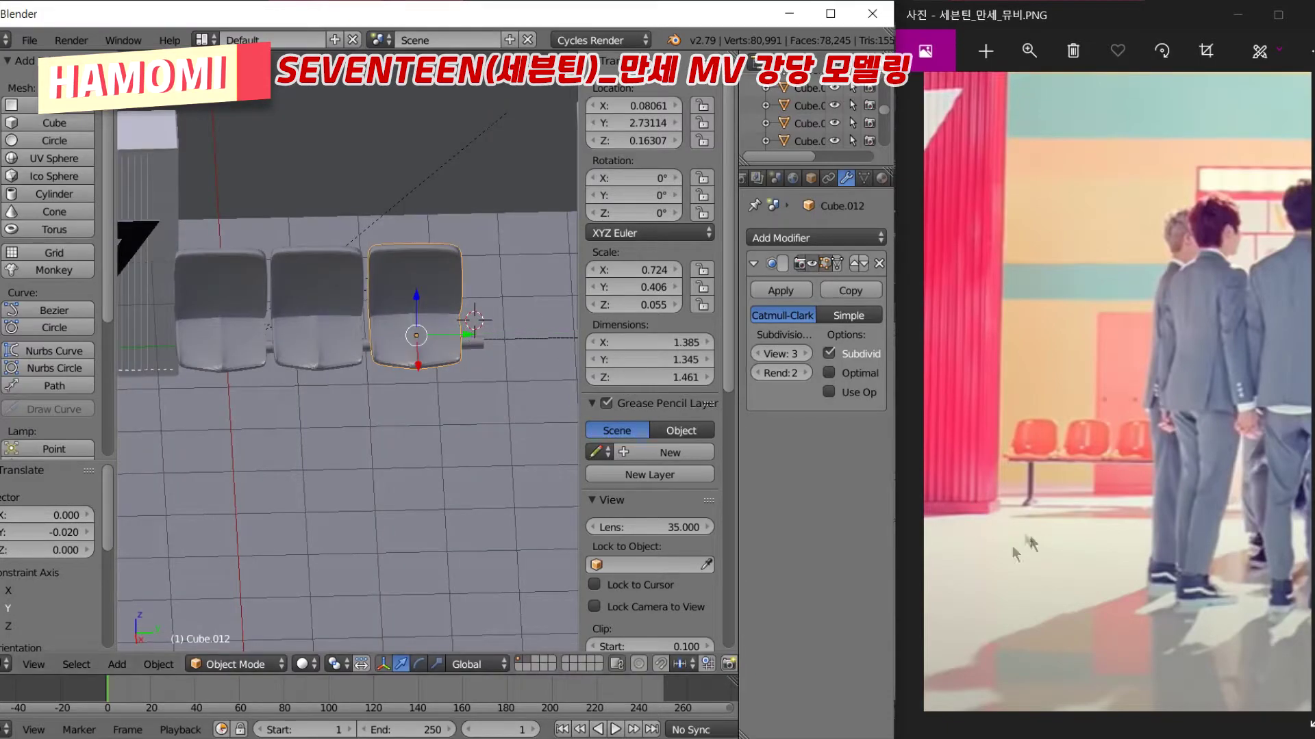
{"action": "key", "text": "shift+d"}
{"action": "left_click", "coordinate": [571, 373]}
Select the long bar under the seats and lengthen it
{"action": "key", "text": "z"}
{"action": "right_click", "coordinate": [469, 350]}
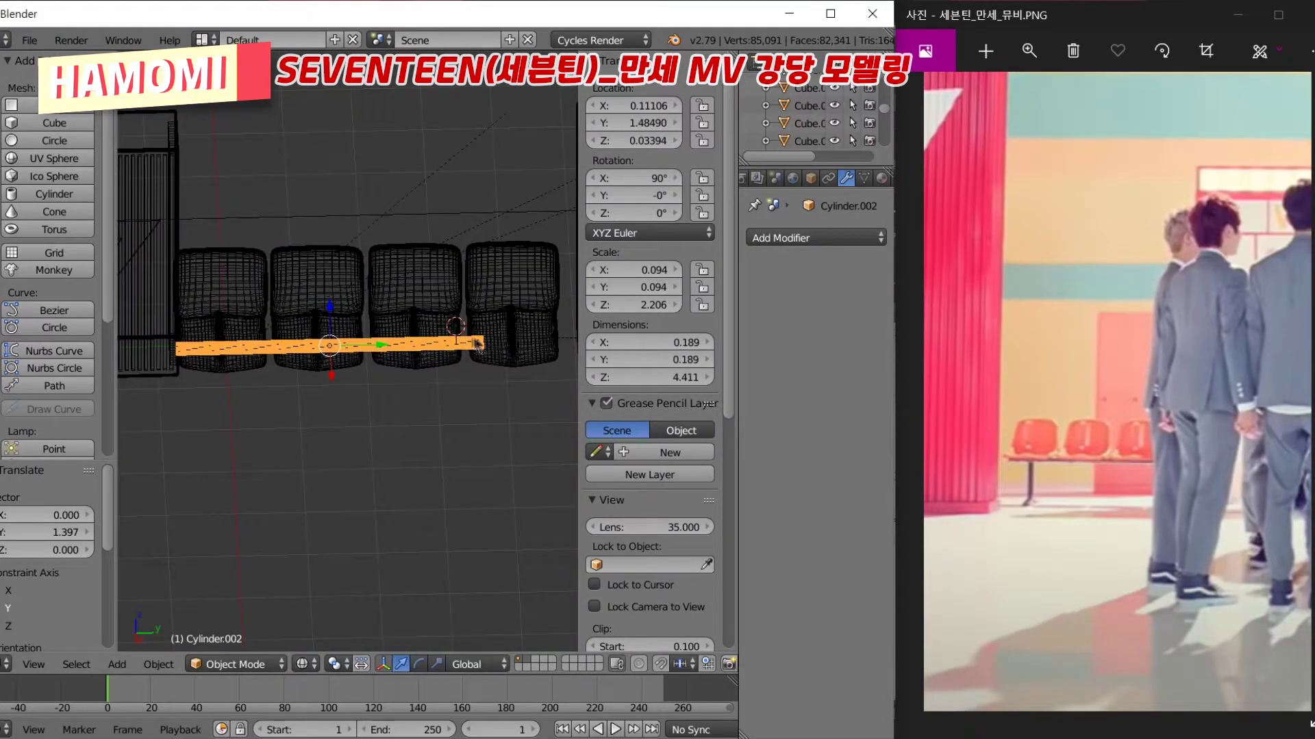
{"action": "key", "text": "Tab"}
{"action": "key", "text": "s"}
{"action": "key", "text": "z"}
{"action": "left_click", "coordinate": [500, 337]}
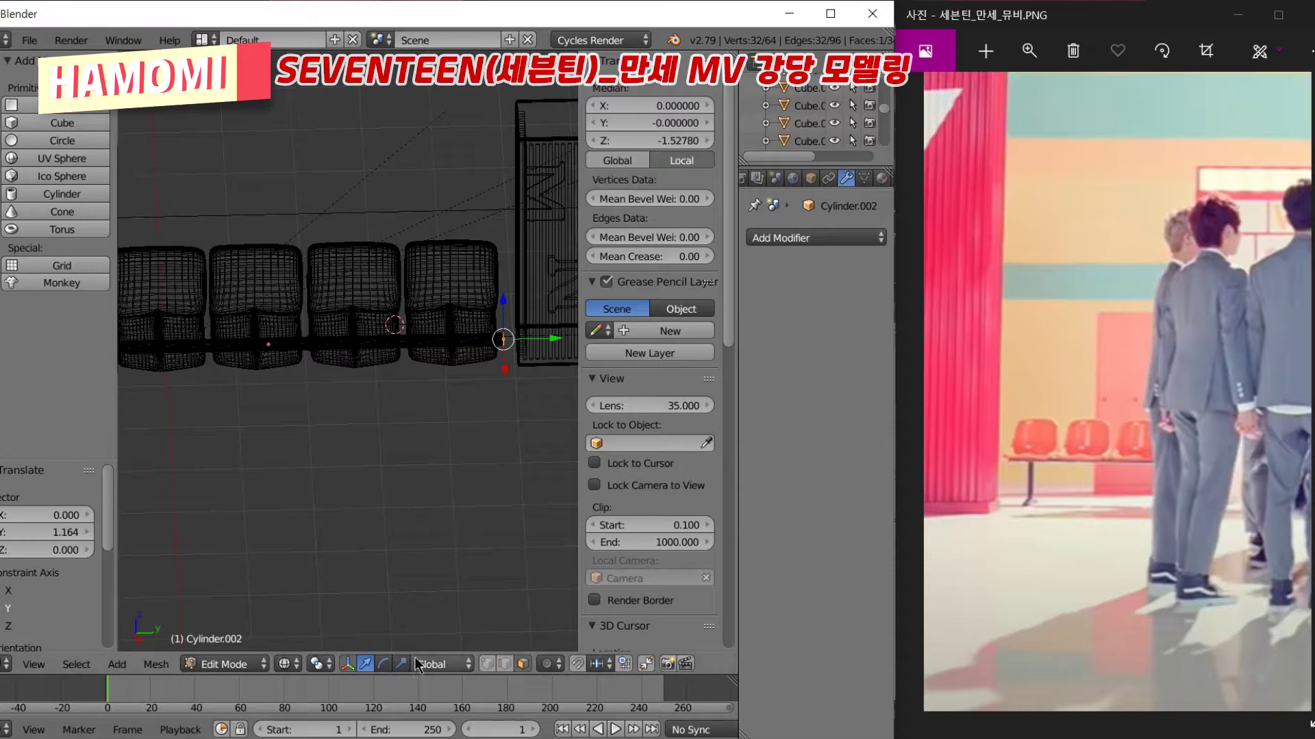
{"action": "key", "text": "Tab"}
{"action": "key", "text": "z"}
Move the bar under the bench's left end and shorten it into a leg
{"action": "middle_click_drag", "start_coordinate": [367, 361], "coordinate": [382, 382]}
{"action": "key", "text": "Tab"}
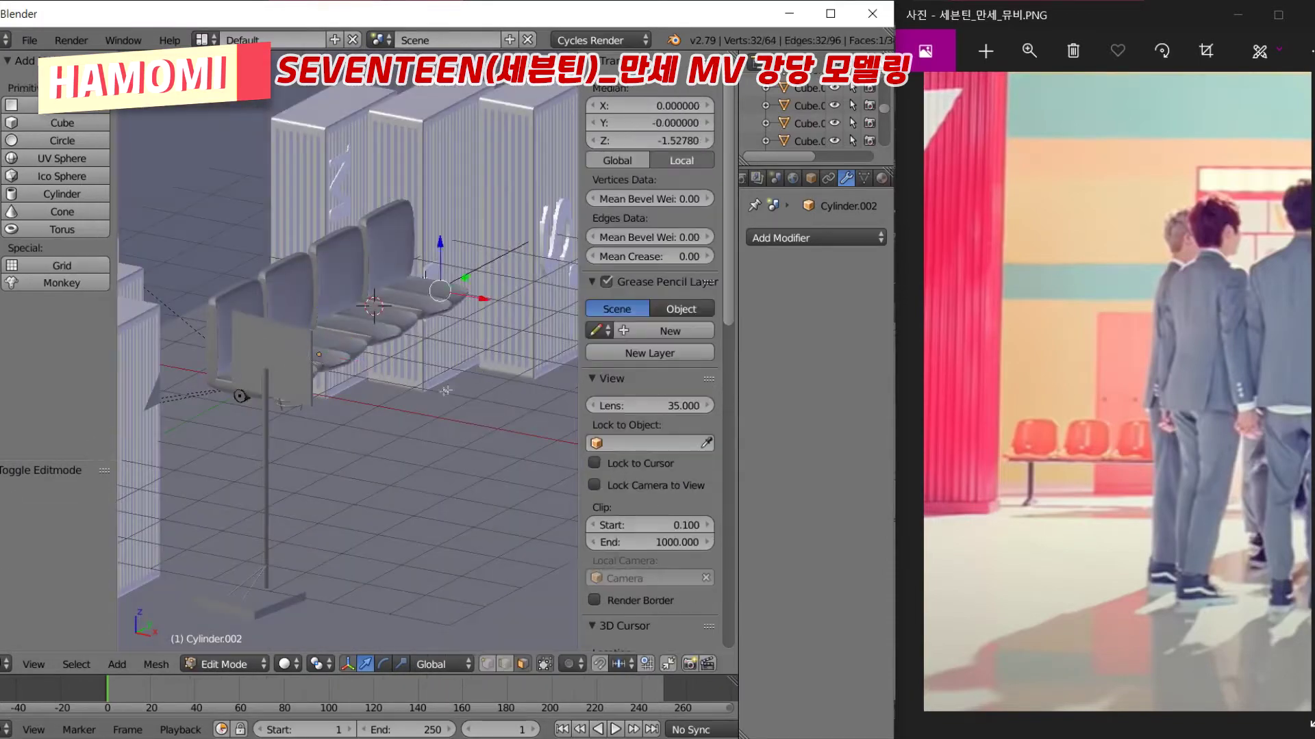
{"action": "key", "text": "a"}
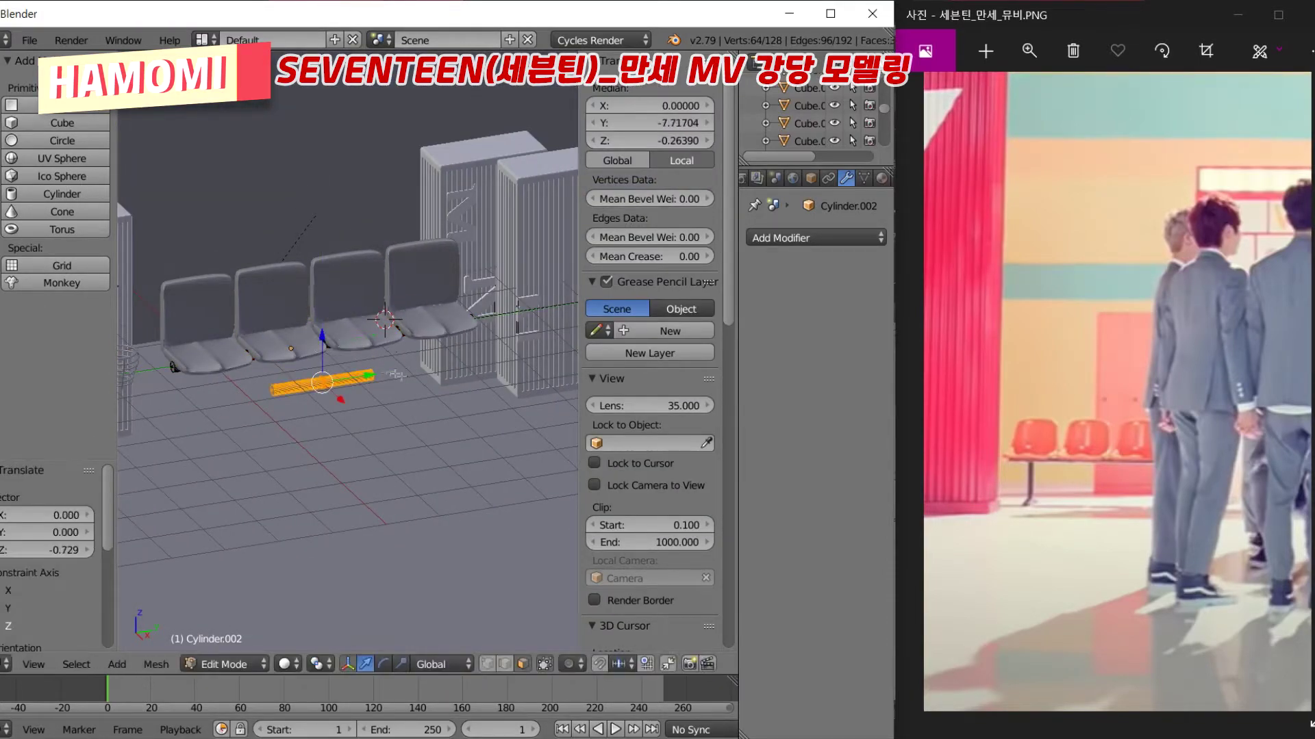
{"action": "left_click", "coordinate": [210, 419]}
{"action": "key", "text": "s"}
{"action": "key", "text": "z"}
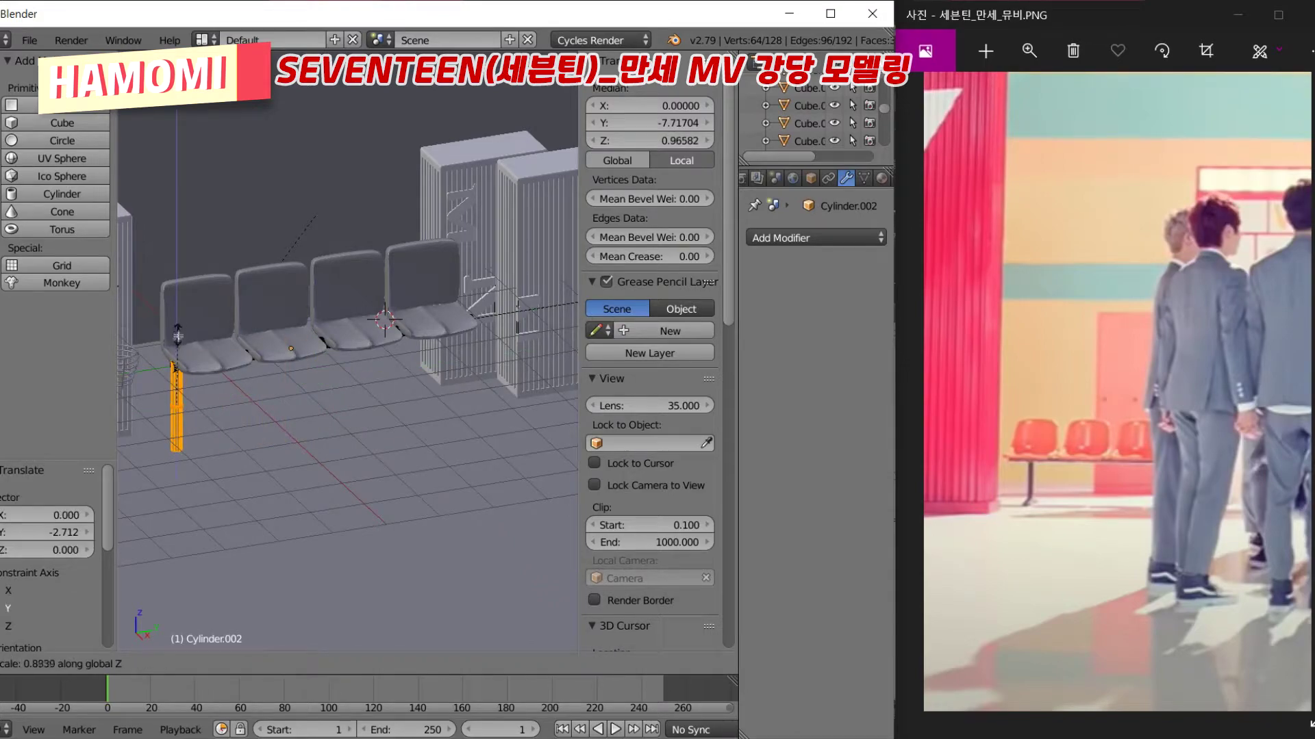
Duplicate the leg and place the copy at the bench's right end
{"action": "key", "text": "shift+d"}
{"action": "key", "text": "KP_1"}
{"action": "right_click", "coordinate": [237, 377]}
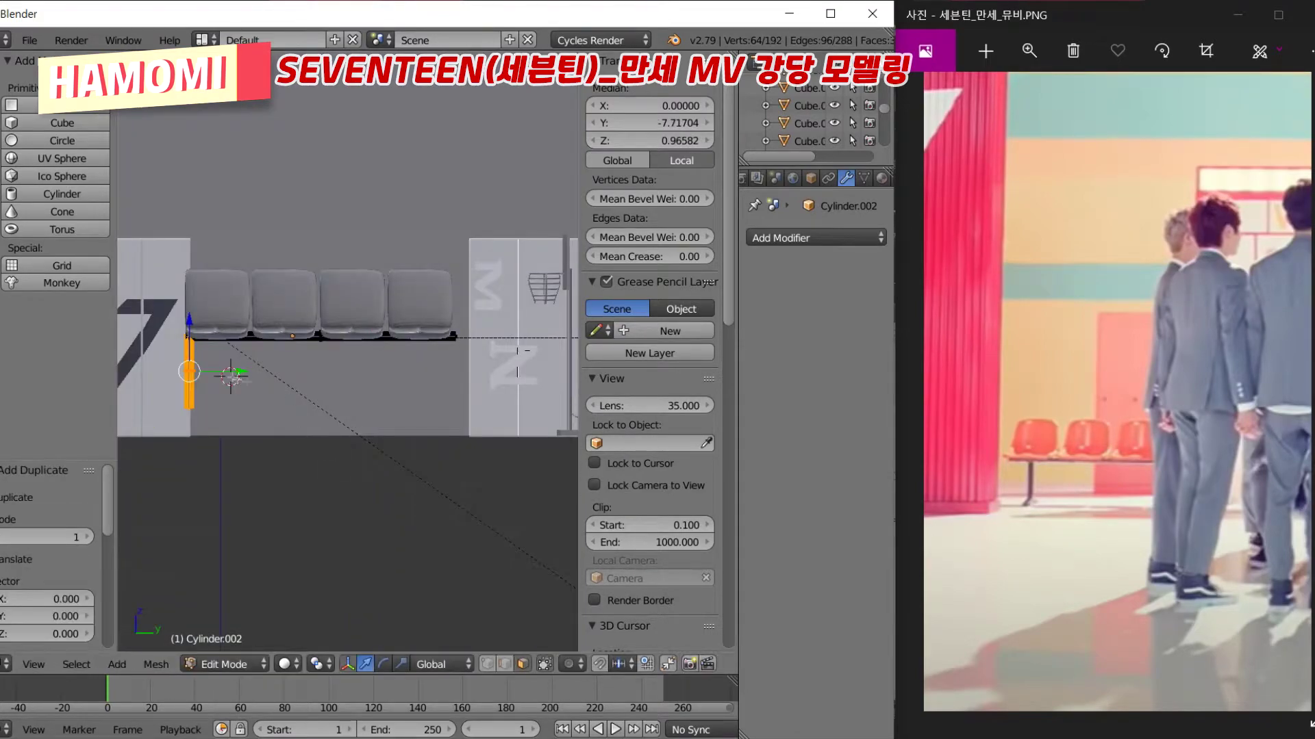
{"action": "left_click", "coordinate": [501, 356]}
{"action": "middle_click_drag", "start_coordinate": [501, 356], "coordinate": [517, 373]}
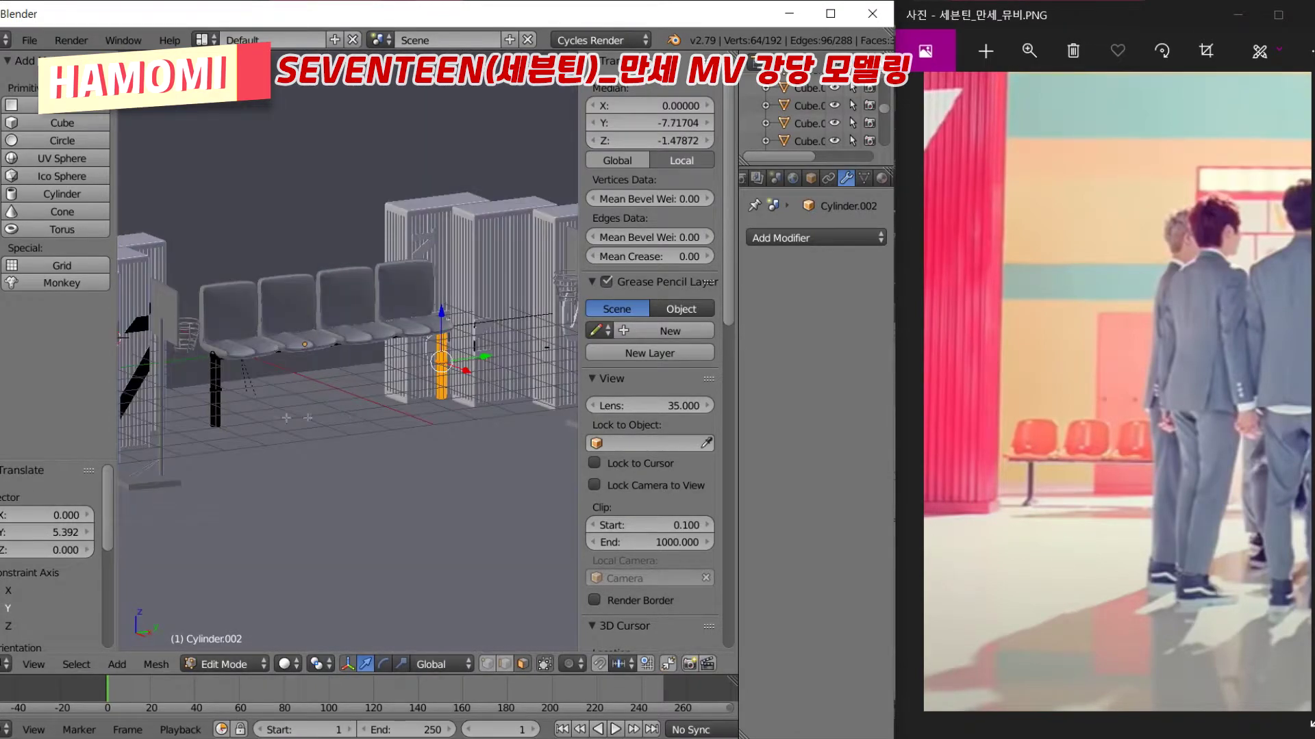
{"action": "left_click", "coordinate": [241, 340]}
{"action": "middle_click_drag", "start_coordinate": [241, 340], "coordinate": [293, 395]}
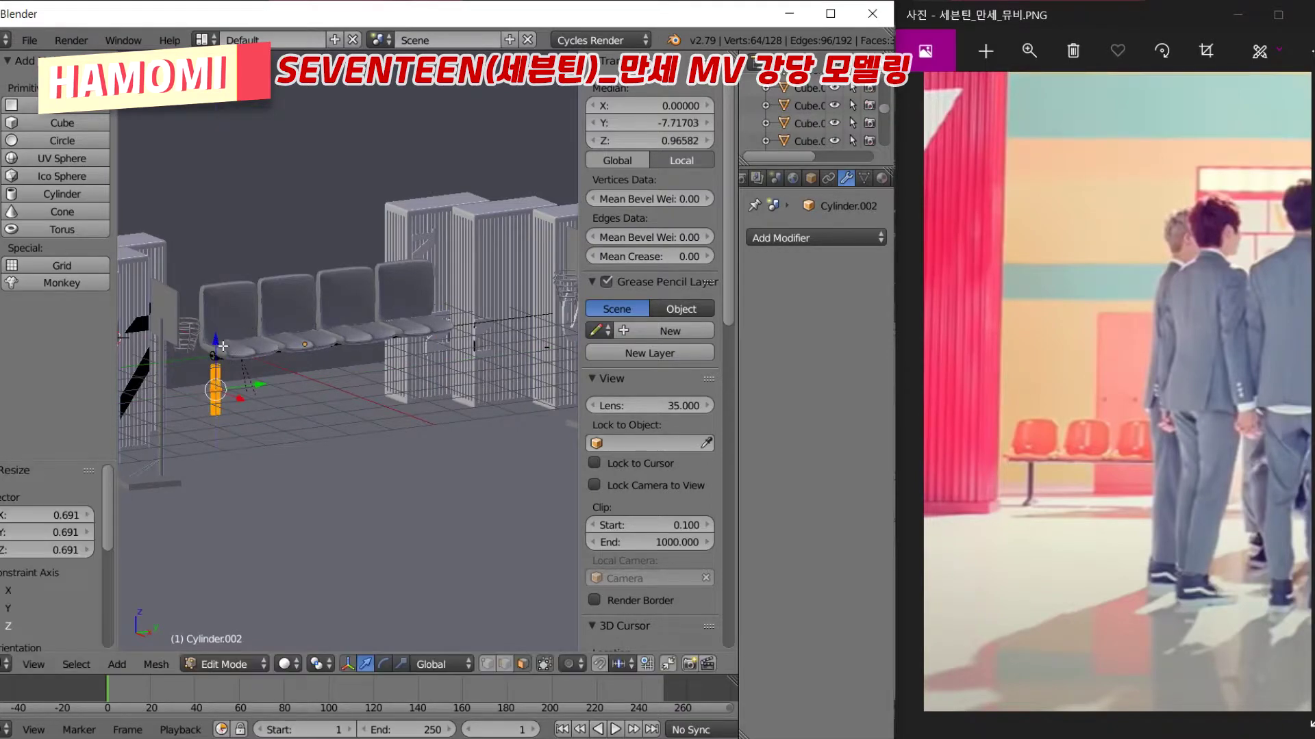
{"action": "left_click", "coordinate": [468, 367]}
{"action": "scroll", "coordinate": [469, 368], "scroll_direction": "up", "scroll_amount": 3}
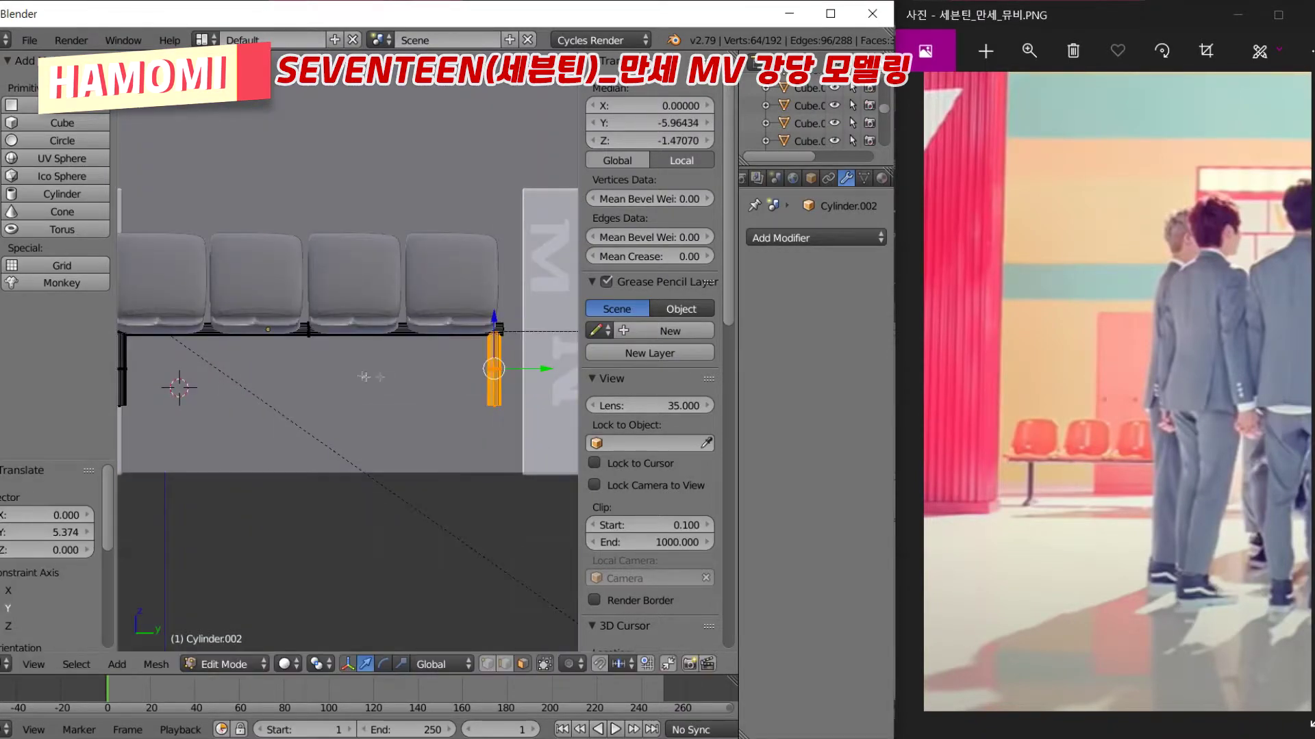
{"action": "mouse_move", "coordinate": [468, 367]}
{"action": "middle_mouse_down", "text": "shift"}
{"action": "mouse_move", "coordinate": [520, 402]}
{"action": "mouse_move", "coordinate": [527, 436]}
{"action": "middle_mouse_up", "text": "shift"}
Duplicate a leg piece, rotate it 90 degrees and set it as a foot
{"action": "left_click", "coordinate": [543, 466]}
{"action": "key", "text": "r"}
{"action": "key", "text": "z"}
{"action": "key", "text": "9"}
{"action": "key", "text": "0"}
{"action": "key", "text": "Return"}
{"action": "left_click", "coordinate": [526, 362]}
{"action": "left_click", "coordinate": [312, 411]}
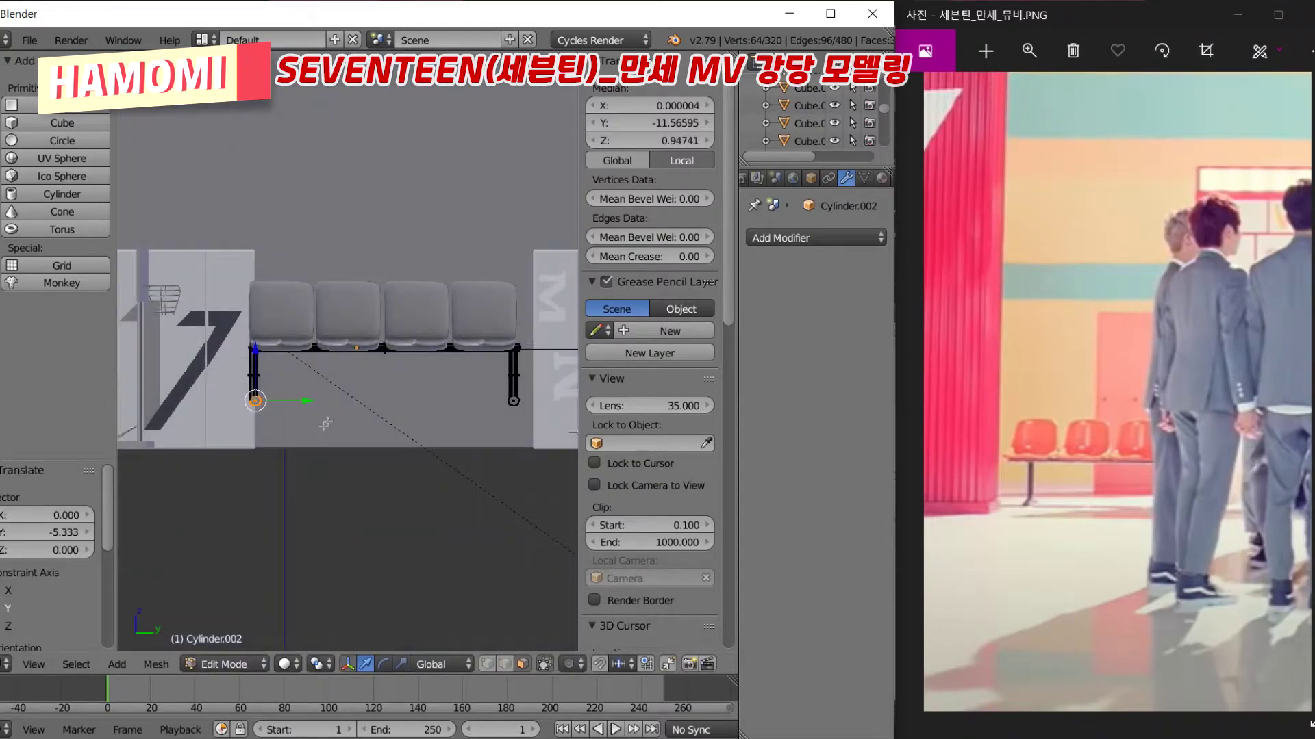
{"action": "scroll", "coordinate": [313, 411], "scroll_direction": "up", "scroll_amount": 2}
{"action": "middle_click_drag", "start_coordinate": [312, 411], "coordinate": [351, 491]}
Scale the bench down to about 0.443 and move it into place along Y
{"action": "key", "text": "Tab"}
{"action": "scroll", "coordinate": [342, 342], "scroll_direction": "down", "scroll_amount": 3}
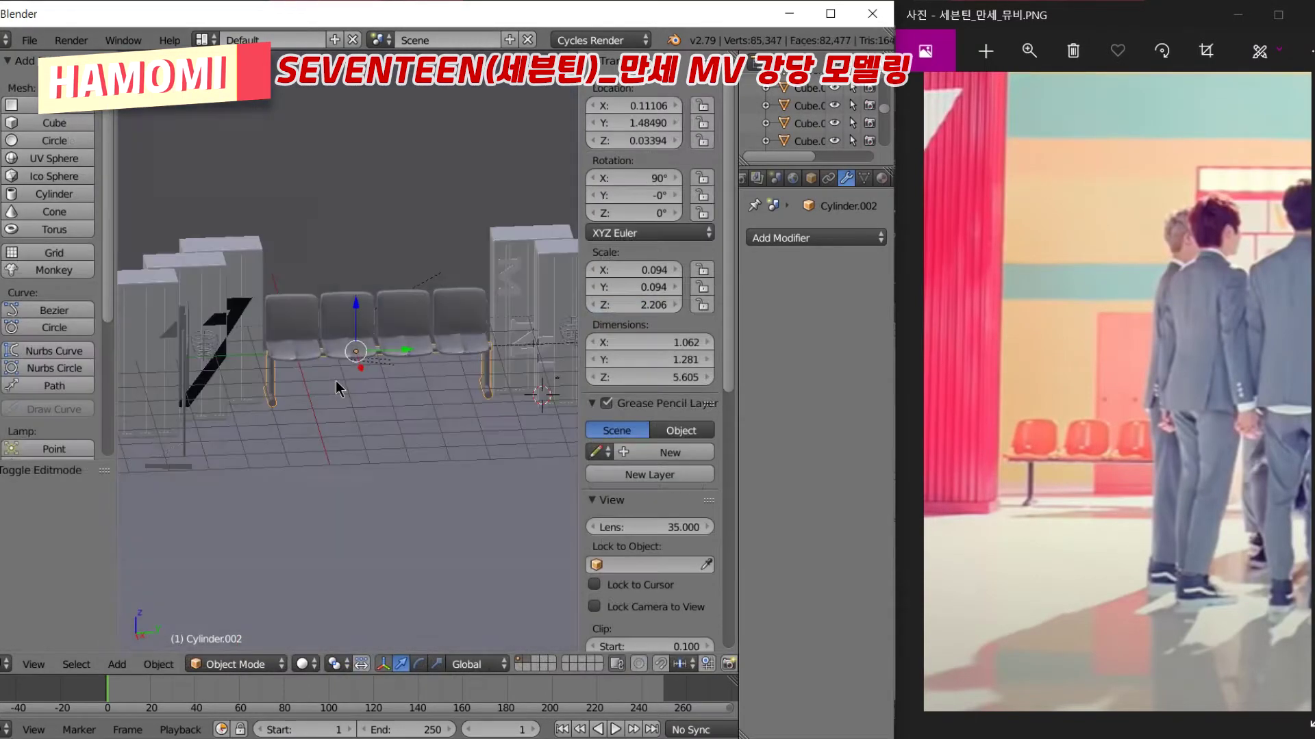
{"action": "key", "text": "s"}
{"action": "left_click", "coordinate": [388, 318]}
{"action": "key", "text": "g"}
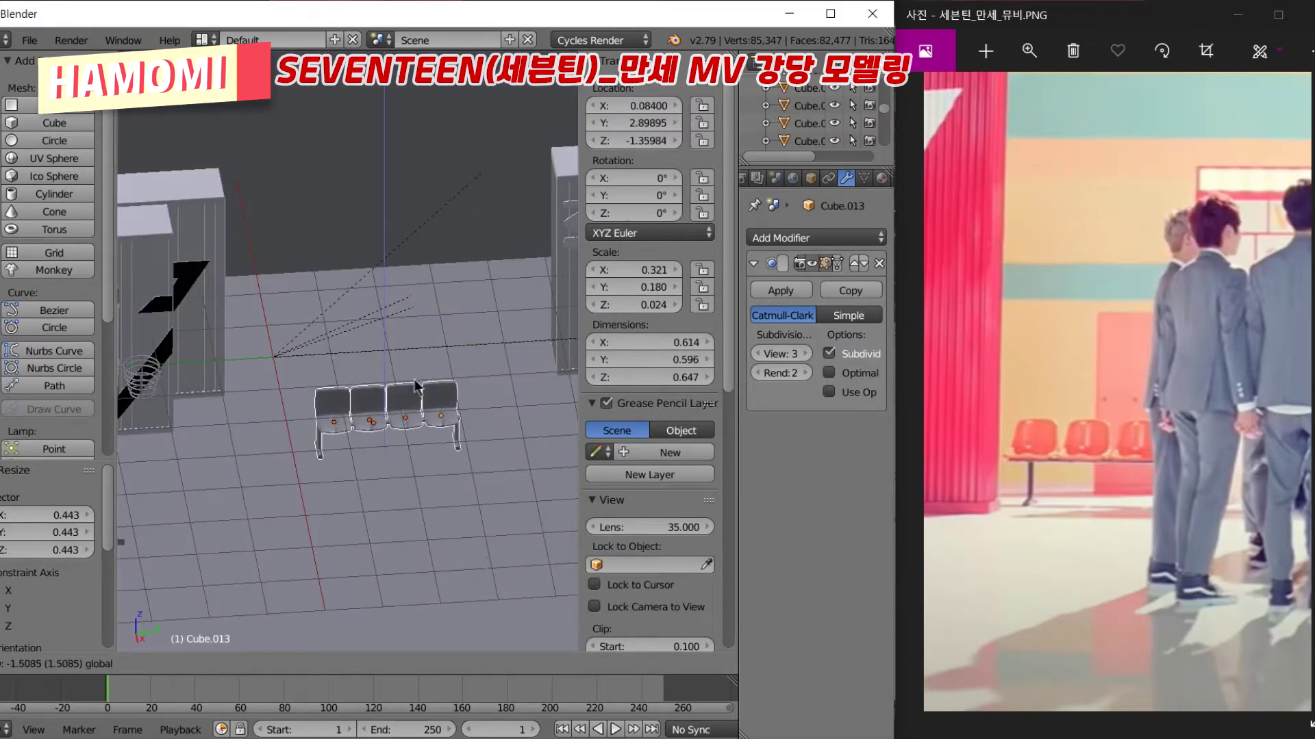
{"action": "left_click", "coordinate": [392, 360]}
{"action": "middle_click_drag", "start_coordinate": [391, 360], "coordinate": [419, 328]}
{"action": "scroll", "coordinate": [435, 477], "scroll_direction": "up", "scroll_amount": 2}
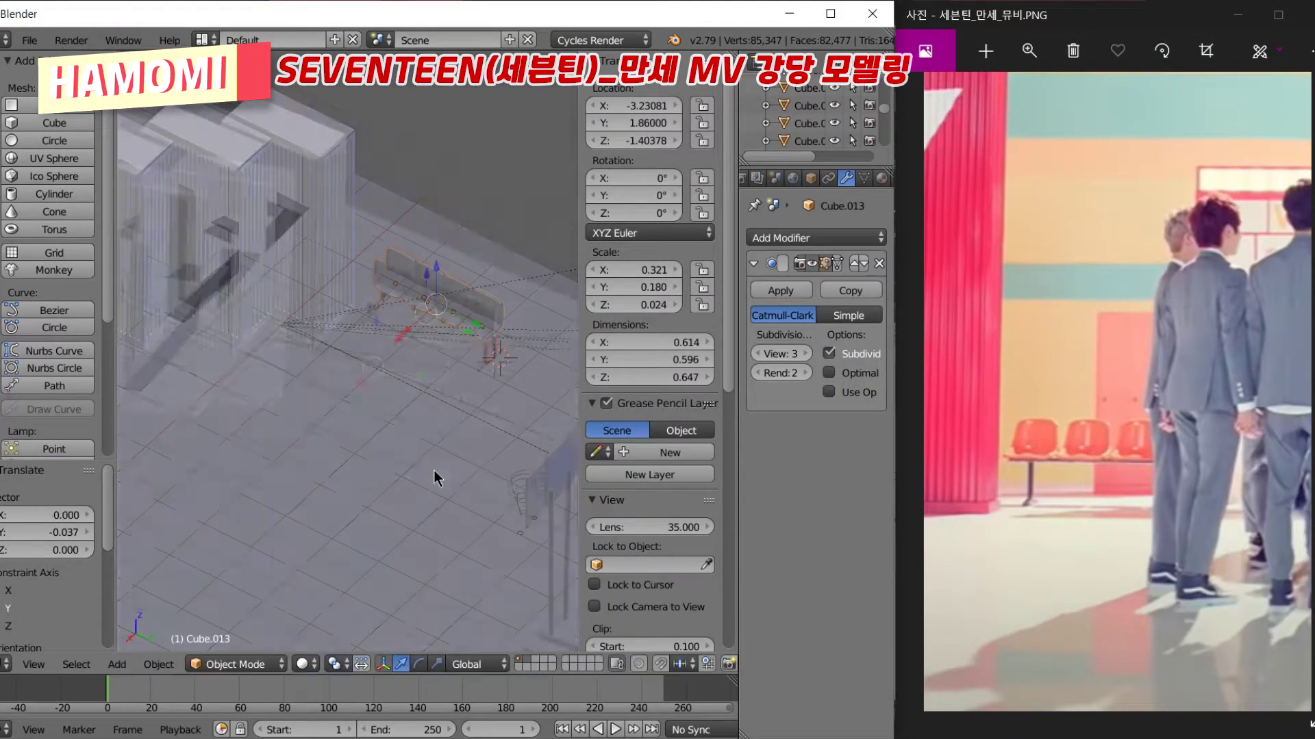
{"action": "key", "text": "KP_3"}
{"action": "left_click", "coordinate": [363, 430]}
{"action": "middle_click_drag", "start_coordinate": [363, 430], "coordinate": [471, 388]}
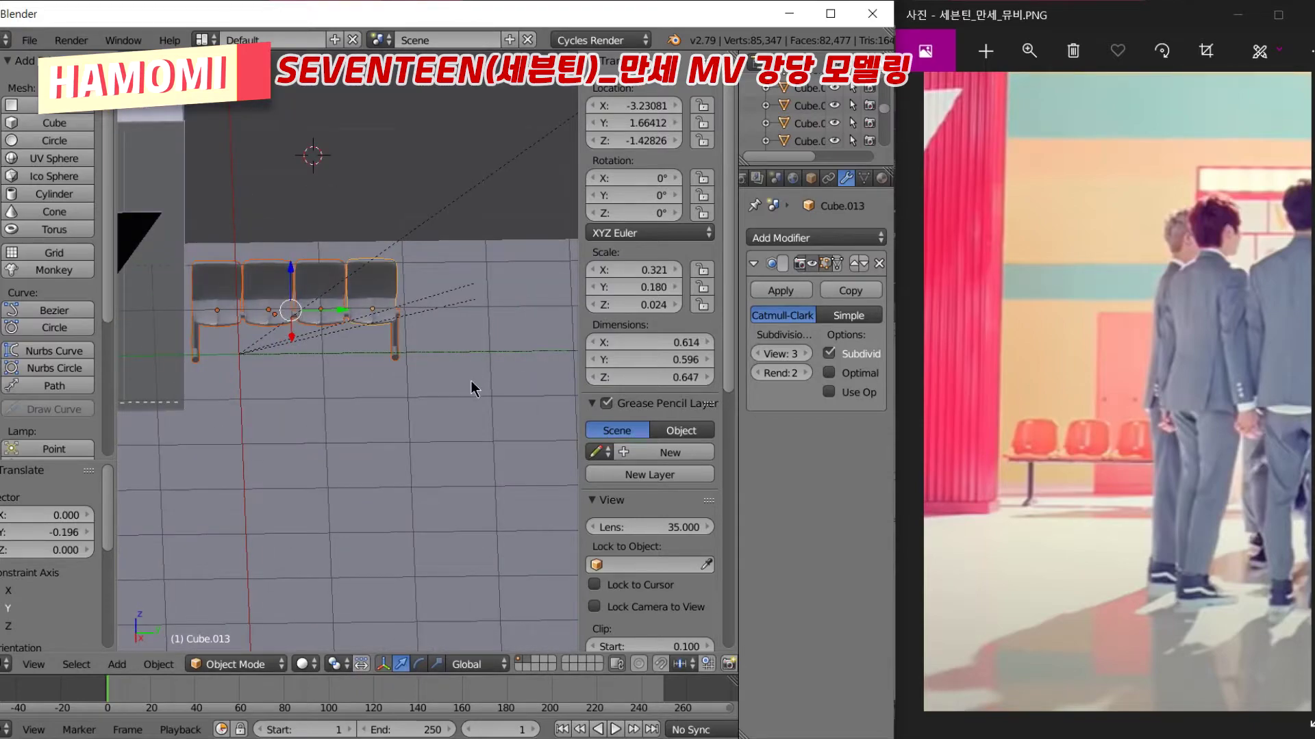
Duplicate the bench and slide the copy further along Y toward the right-hand panels
{"action": "key", "text": "shift+d"}
{"action": "scroll", "coordinate": [298, 416], "scroll_direction": "down", "scroll_amount": 3}
{"action": "key", "text": "y"}
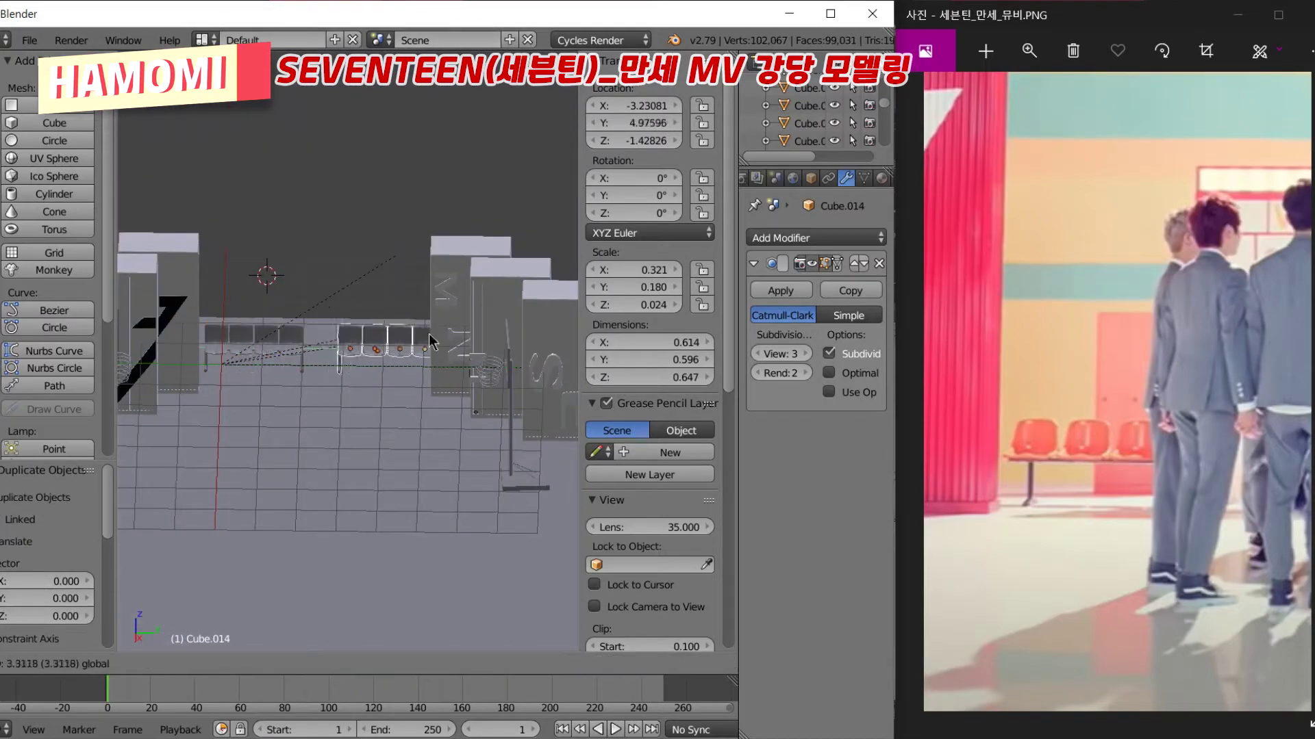
{"action": "left_click", "coordinate": [428, 335]}
{"action": "key", "text": "KP_3"}
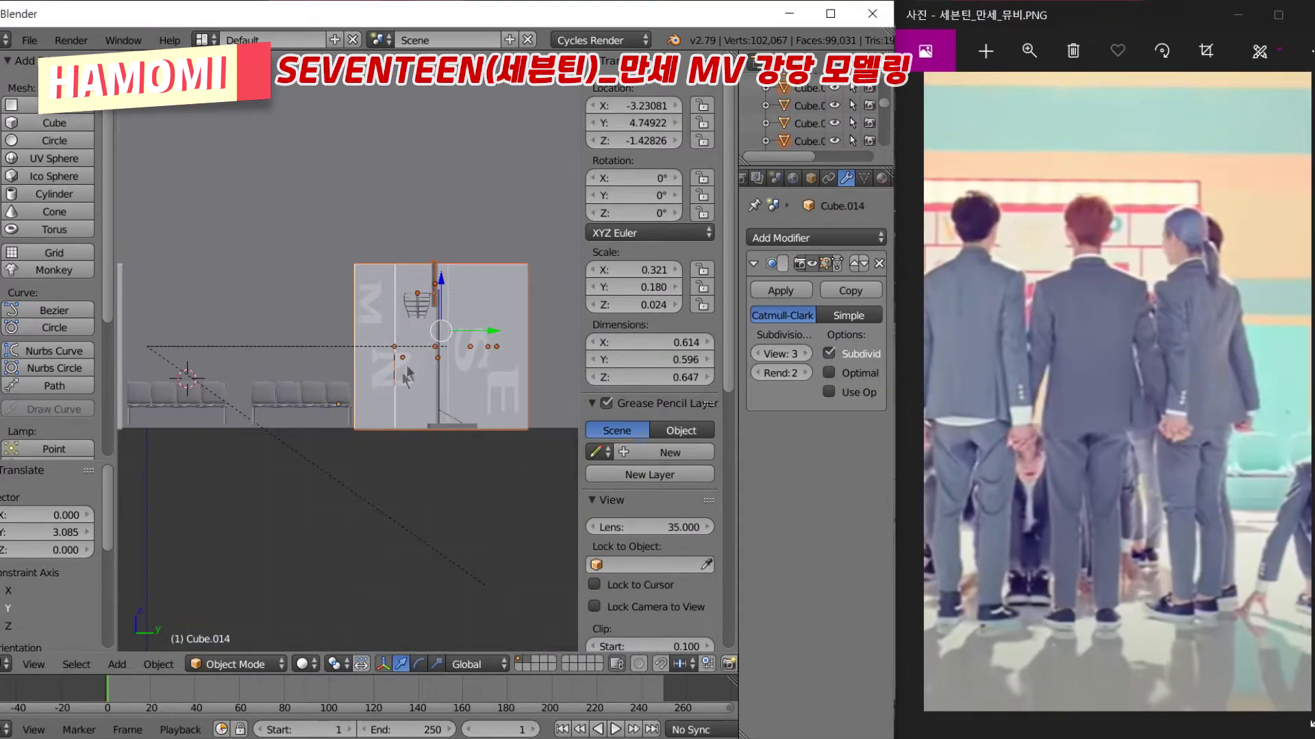
In wireframe, move the right-hand panel group further right
{"action": "key", "text": "Tab"}
{"action": "key", "text": "Tab"}
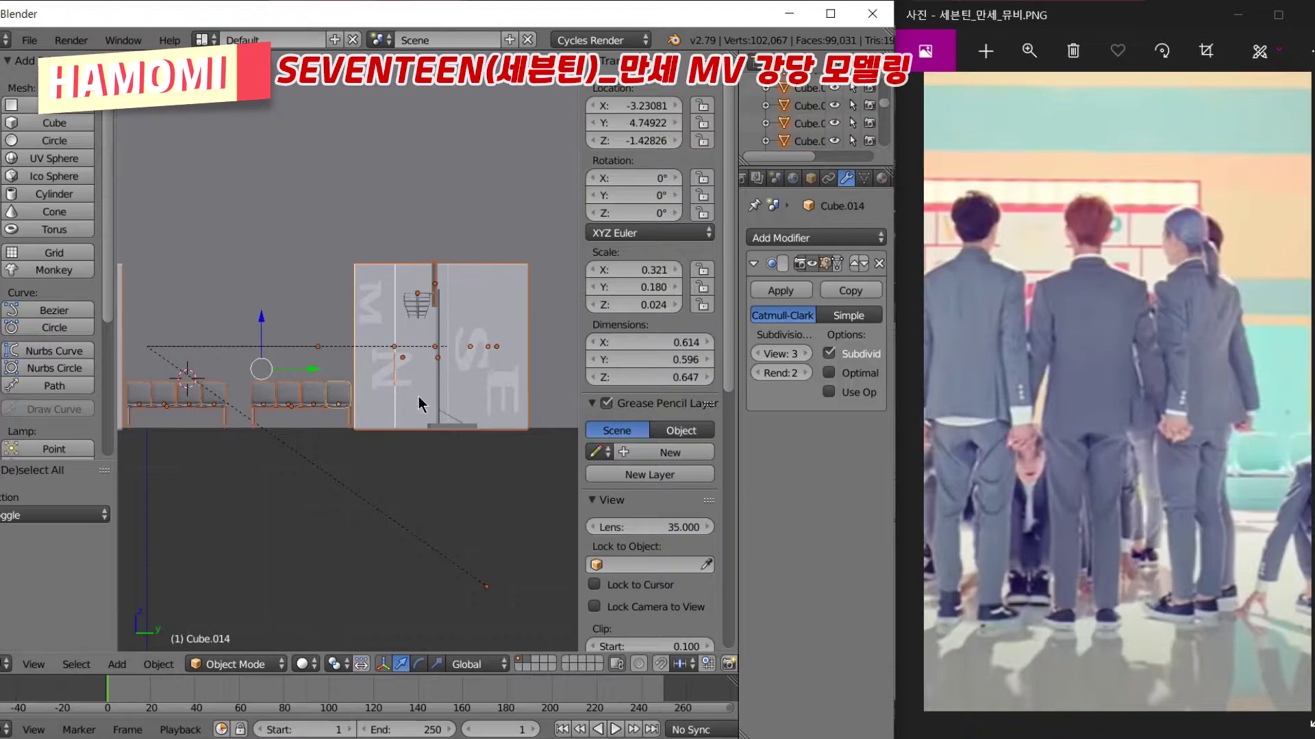
{"action": "key", "text": "z"}
{"action": "key", "text": "z"}
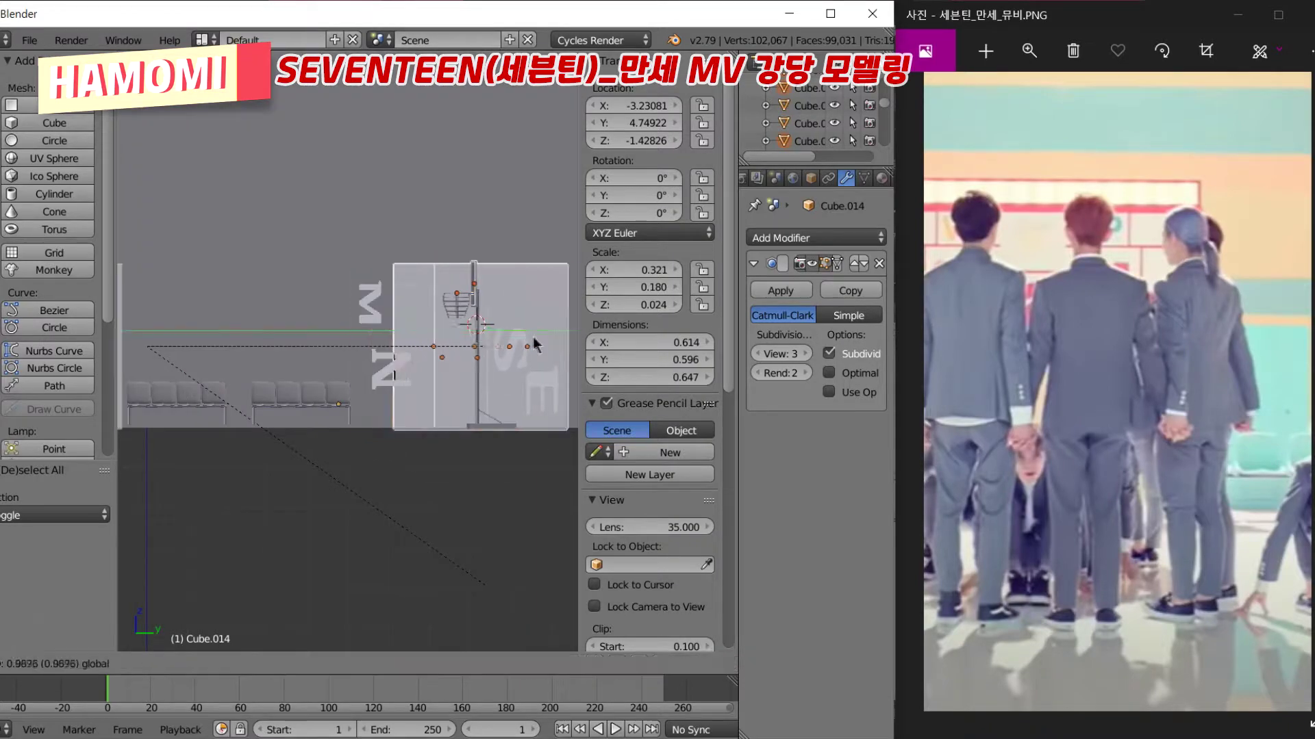
{"action": "middle_click_drag", "start_coordinate": [533, 337], "coordinate": [352, 293]}
{"action": "right_click", "coordinate": [353, 293], "text": "shift"}
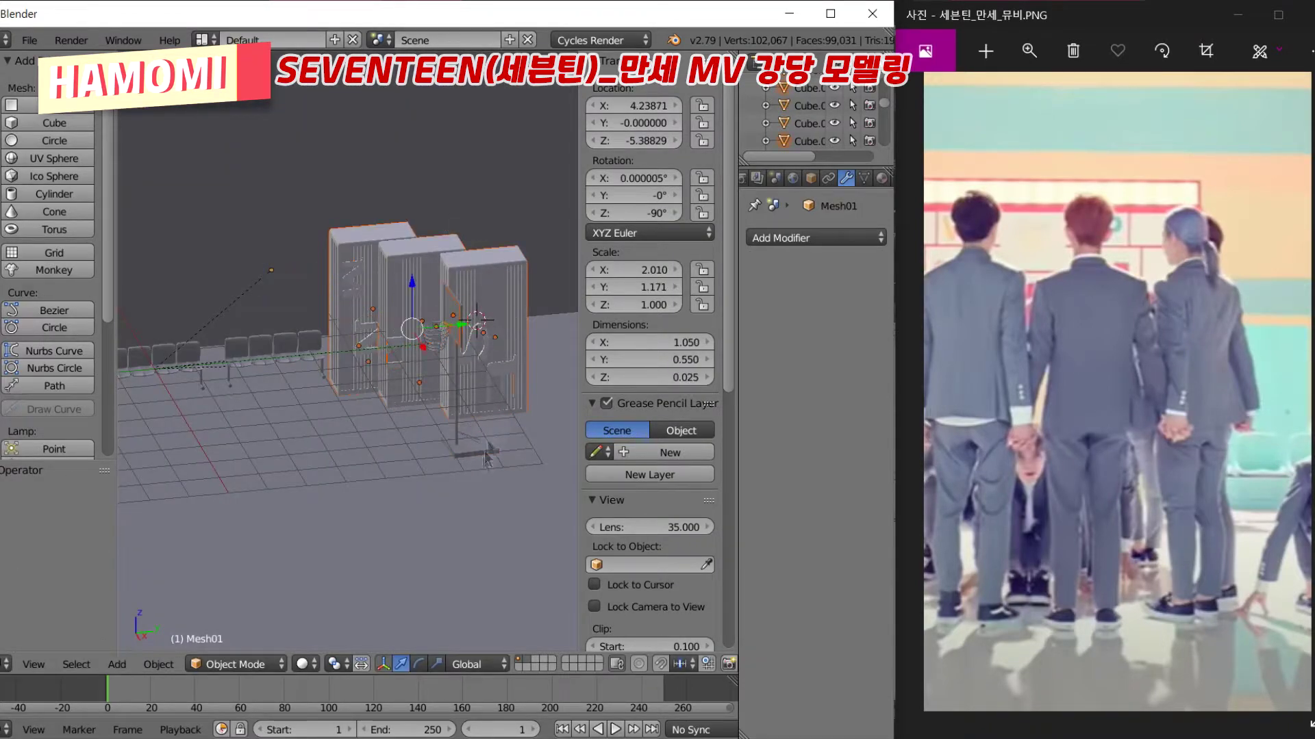
{"action": "key", "text": "KP_3"}
{"action": "key", "text": "g"}
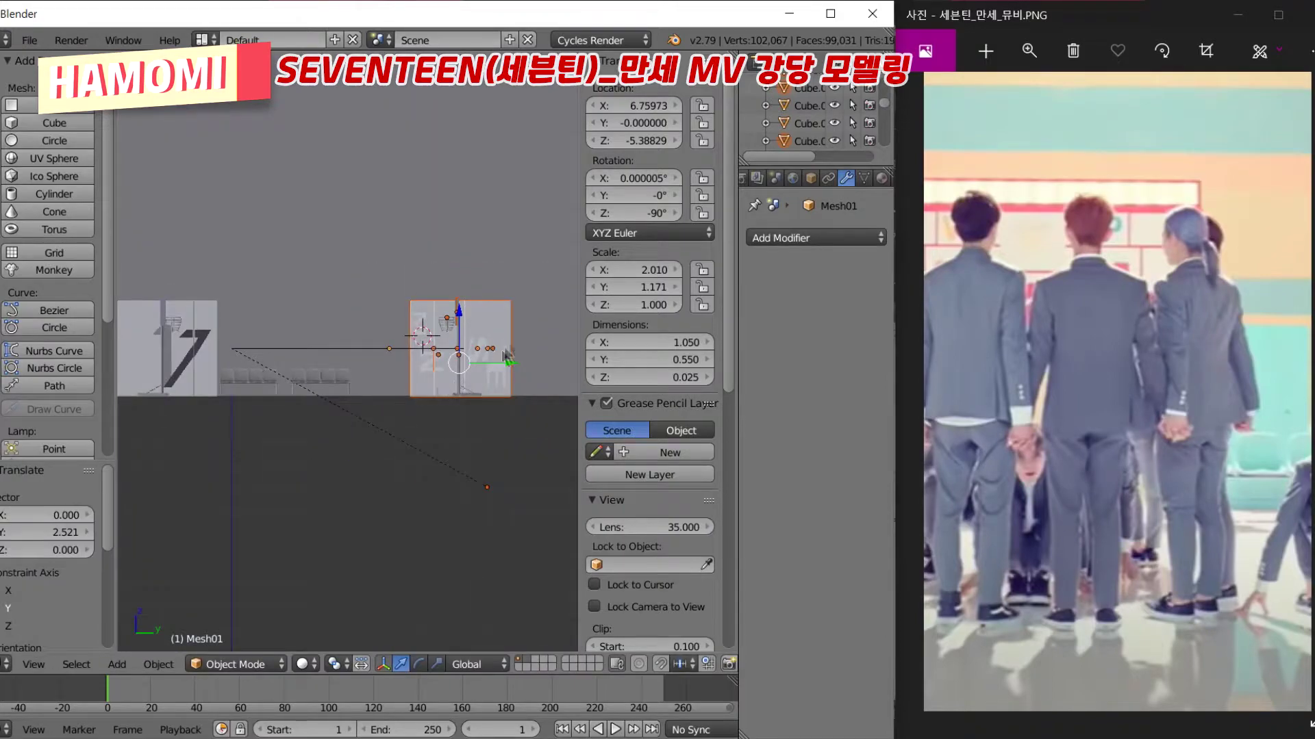
{"action": "left_click", "coordinate": [428, 386]}
Reselect the first bench, get a higher overview of the scene, and bring up the Add menu
{"action": "middle_click_drag", "start_coordinate": [429, 387], "coordinate": [344, 371]}
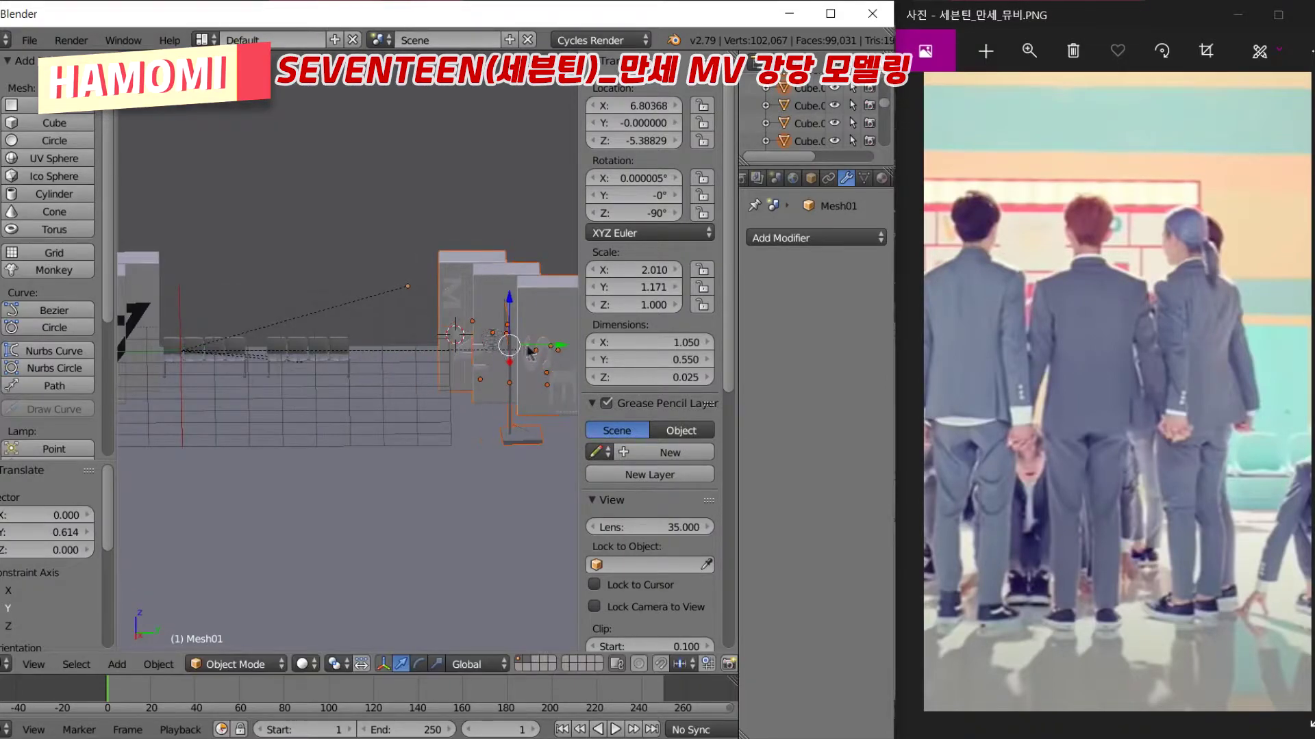
{"action": "right_click", "coordinate": [344, 370]}
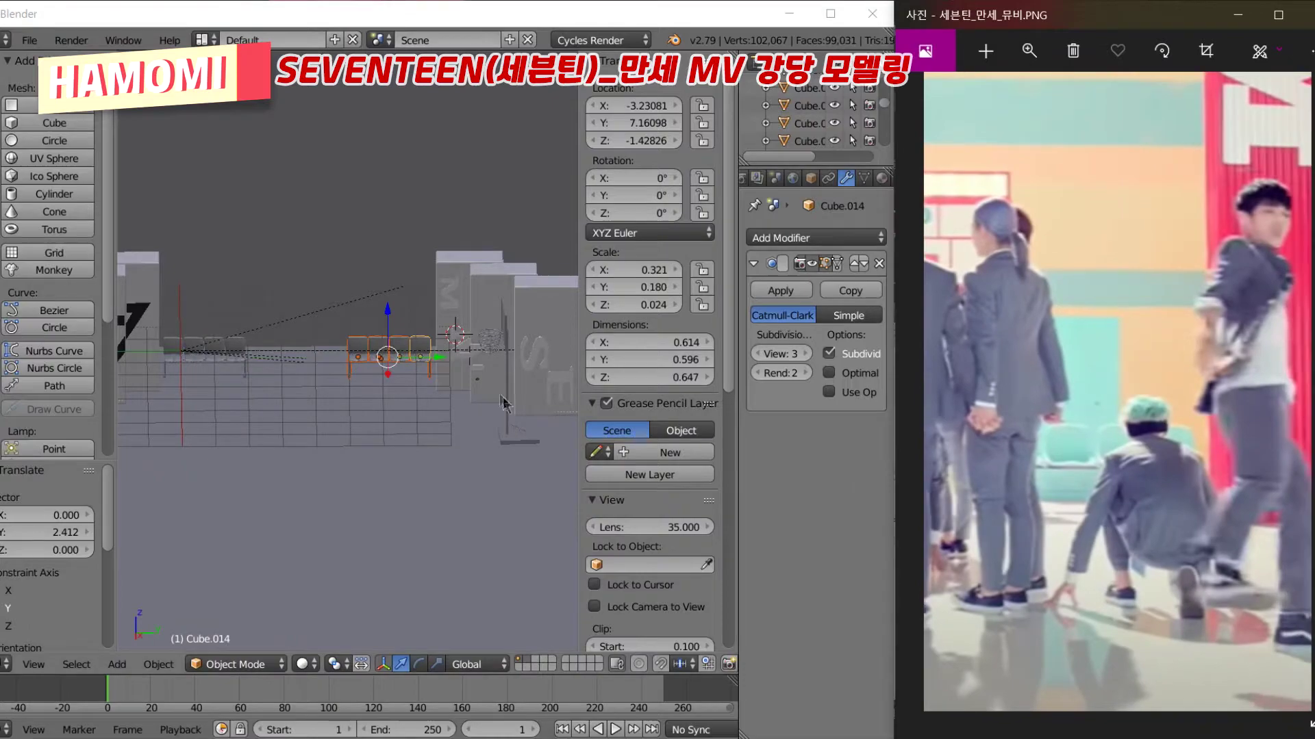
{"action": "right_click", "coordinate": [170, 358]}
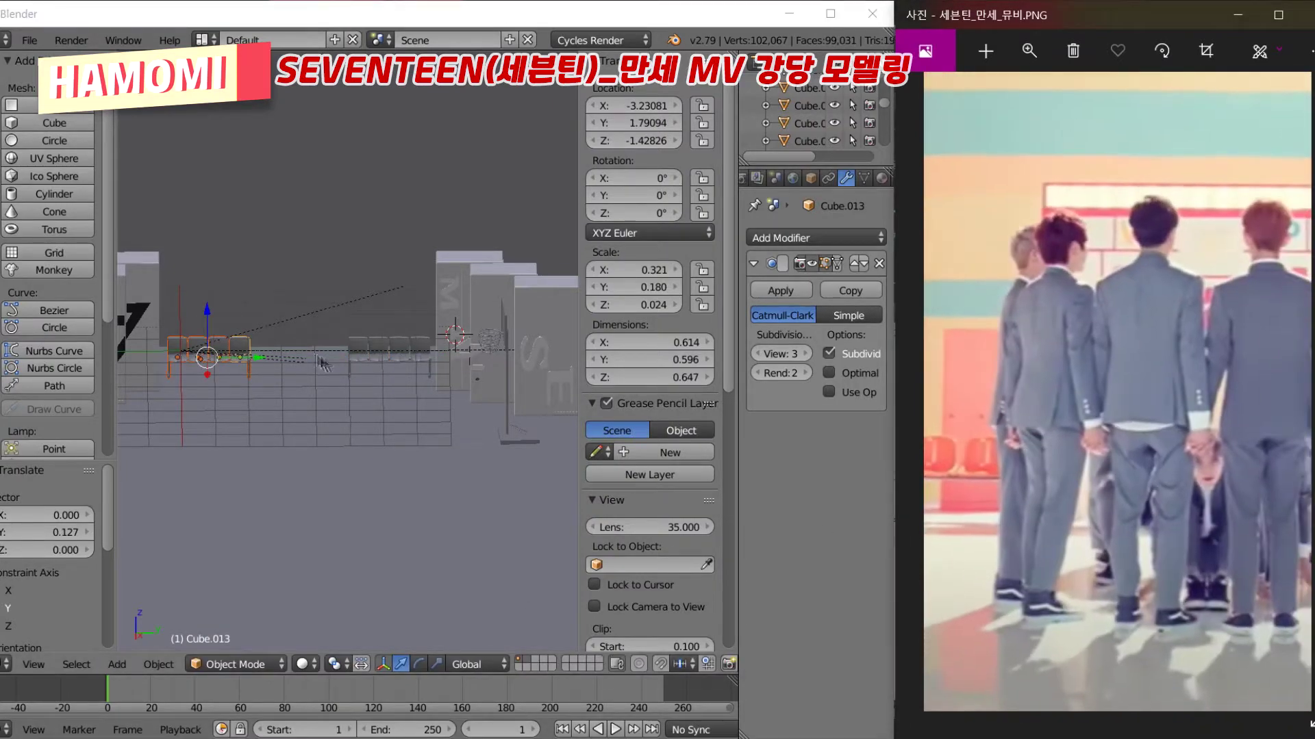
{"action": "mouse_move", "coordinate": [432, 491]}
{"action": "middle_mouse_down"}
{"action": "mouse_move", "coordinate": [391, 454]}
{"action": "mouse_move", "coordinate": [432, 467]}
{"action": "middle_mouse_up"}
{"action": "scroll", "coordinate": [392, 454], "scroll_direction": "up", "scroll_amount": 3}
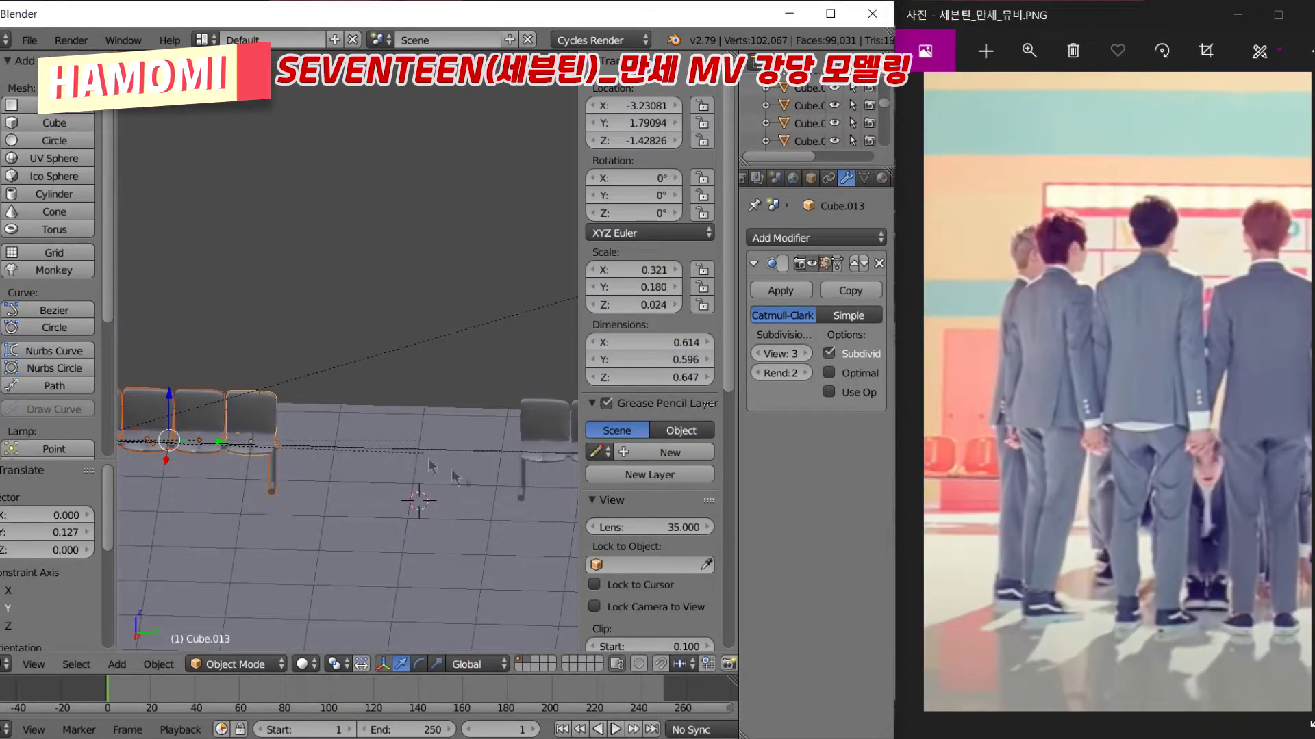
{"action": "scroll", "coordinate": [294, 411], "scroll_direction": "down", "scroll_amount": 3}
{"action": "middle_click_drag", "start_coordinate": [295, 411], "coordinate": [219, 451]}
{"action": "key", "text": "shift+a"}
Add a plane, stand it upright and narrow it along Z
{"action": "left_click", "coordinate": [263, 492]}
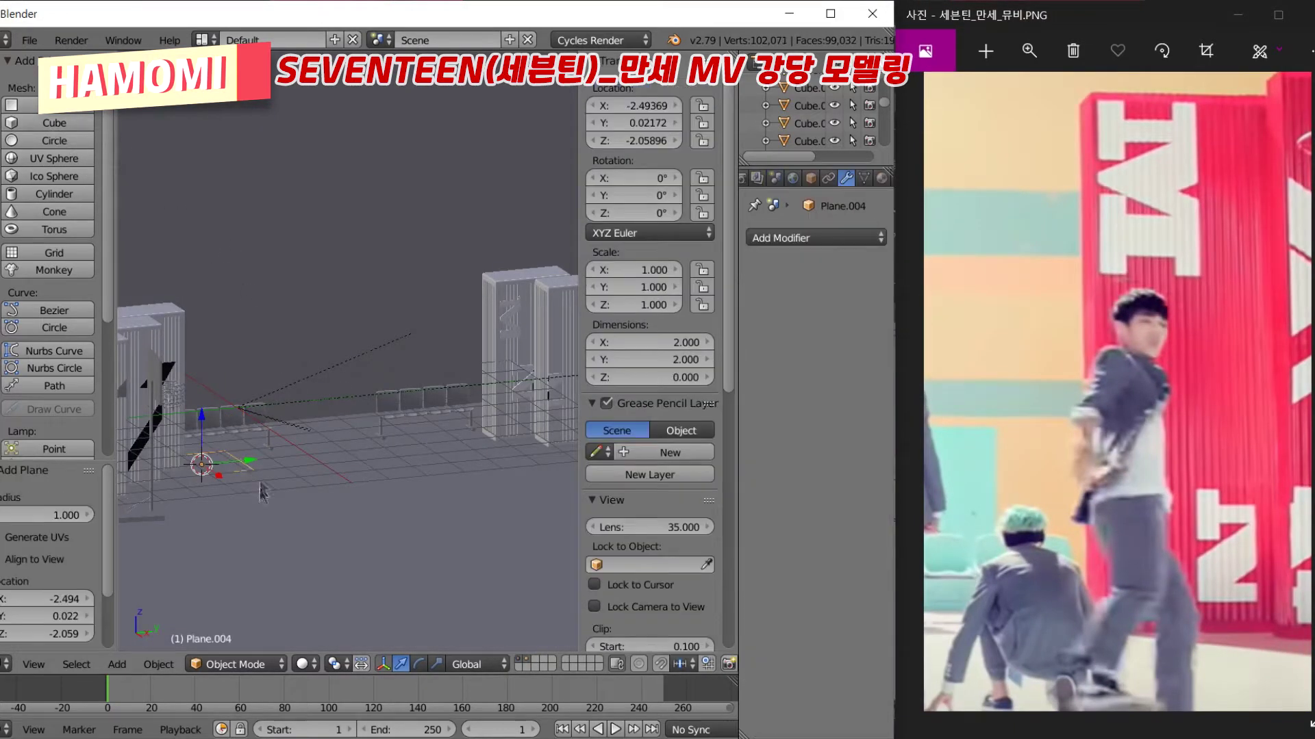
{"action": "key", "text": "g"}
{"action": "key", "text": "z"}
{"action": "key", "text": "Return"}
{"action": "key", "text": "KP_3"}
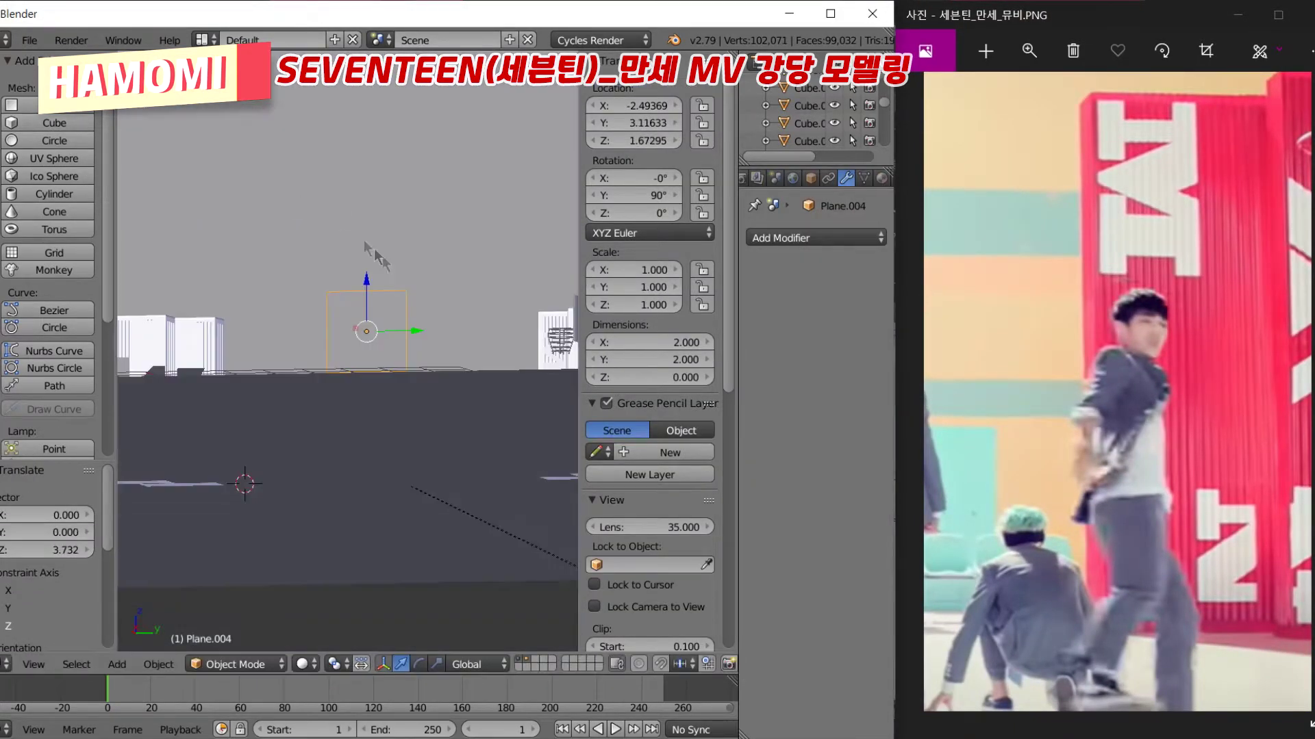
{"action": "key", "text": "s"}
{"action": "key", "text": "z"}
{"action": "key", "text": "Return"}
Stretch the plane into a long 0.911 × 39.686 strip running along the hall
{"action": "key", "text": "KP_5"}
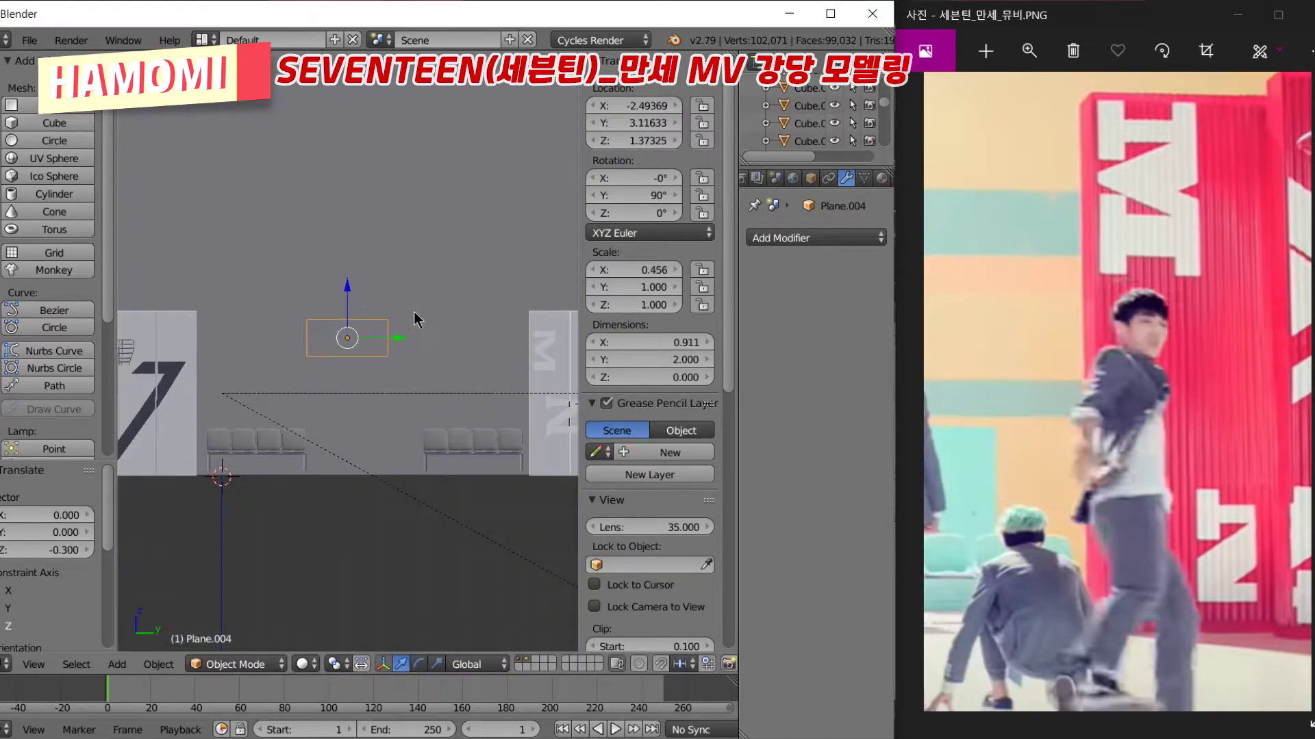
{"action": "key", "text": "z"}
{"action": "key", "text": "KP_1"}
{"action": "scroll", "coordinate": [447, 373], "scroll_direction": "down", "scroll_amount": 2}
{"action": "key", "text": "KP_3"}
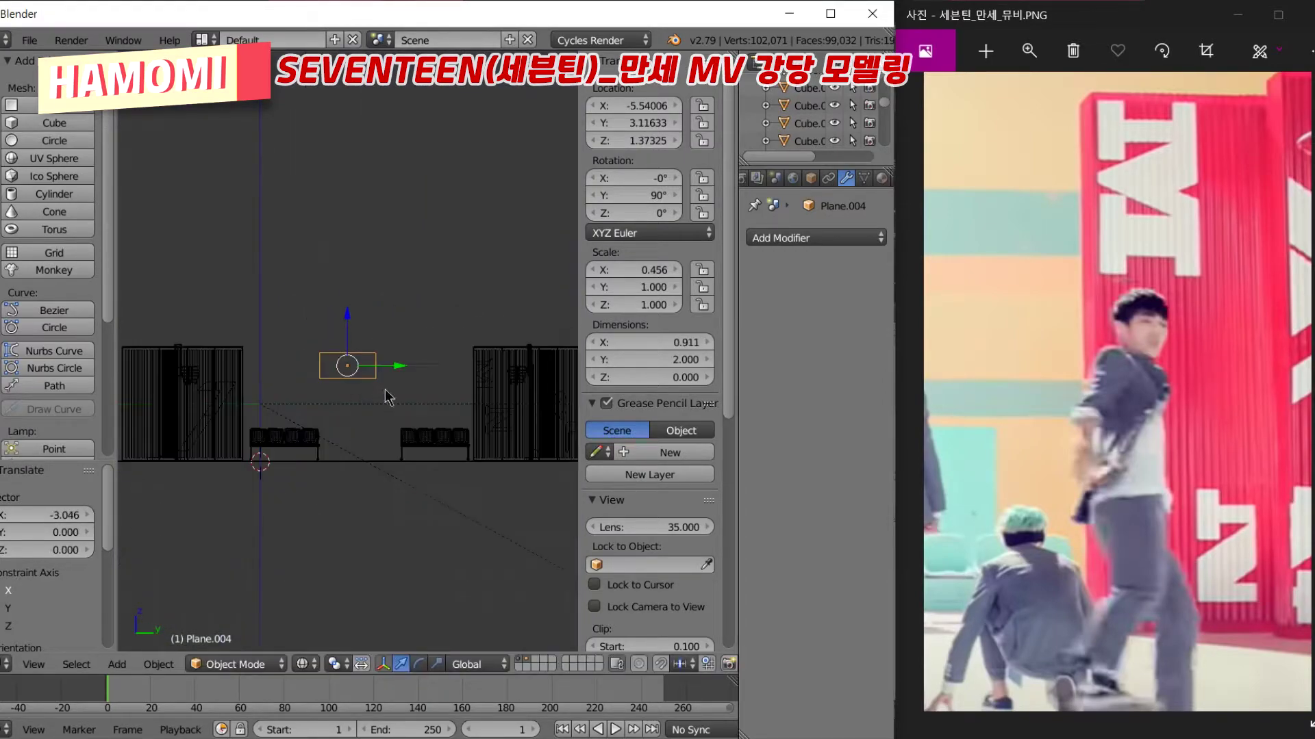
{"action": "left_click", "coordinate": [157, 367]}
{"action": "scroll", "coordinate": [413, 495], "scroll_direction": "down", "scroll_amount": 2}
{"action": "left_click", "coordinate": [413, 495]}
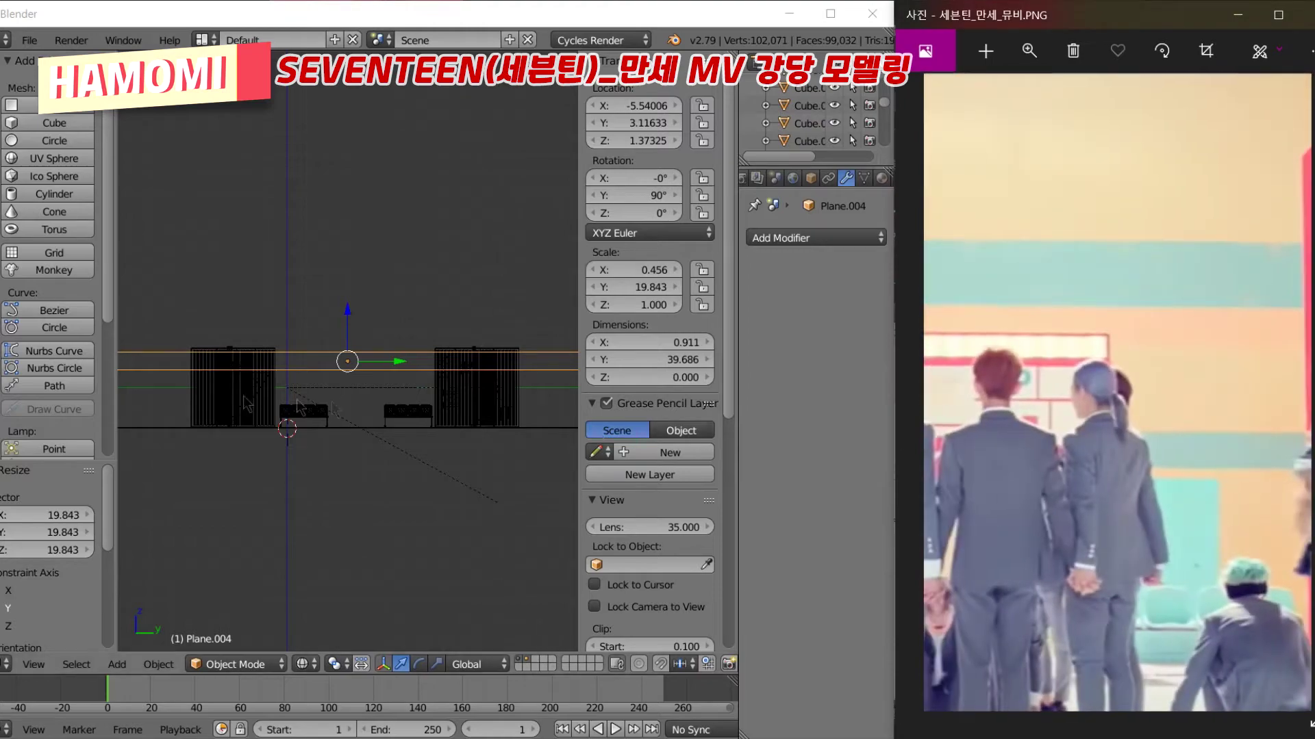
{"action": "key", "text": "z"}
{"action": "scroll", "coordinate": [413, 495], "scroll_direction": "up", "scroll_amount": 3}
{"action": "scroll", "coordinate": [413, 495], "scroll_direction": "up", "scroll_amount": 1}
Duplicate the long strip and lower the copy along Z
{"action": "key", "text": "shift+d"}
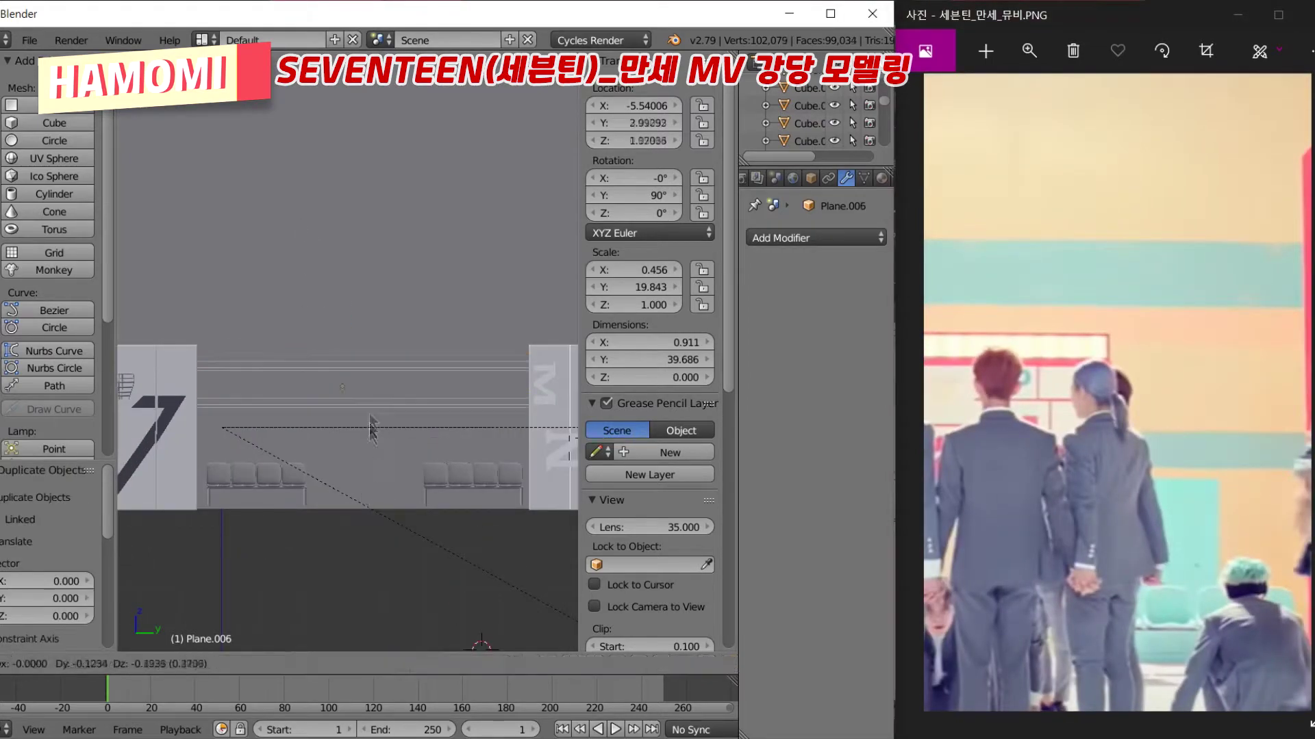
{"action": "key", "text": "Escape"}
{"action": "key", "text": "shift+d"}
{"action": "key", "text": "Escape"}
{"action": "mouse_move", "coordinate": [369, 430]}
{"action": "middle_mouse_down"}
{"action": "mouse_move", "coordinate": [386, 363]}
{"action": "mouse_move", "coordinate": [284, 325]}
{"action": "middle_mouse_up"}
{"action": "key", "text": "g"}
{"action": "key", "text": "z"}
{"action": "left_click", "coordinate": [383, 370]}
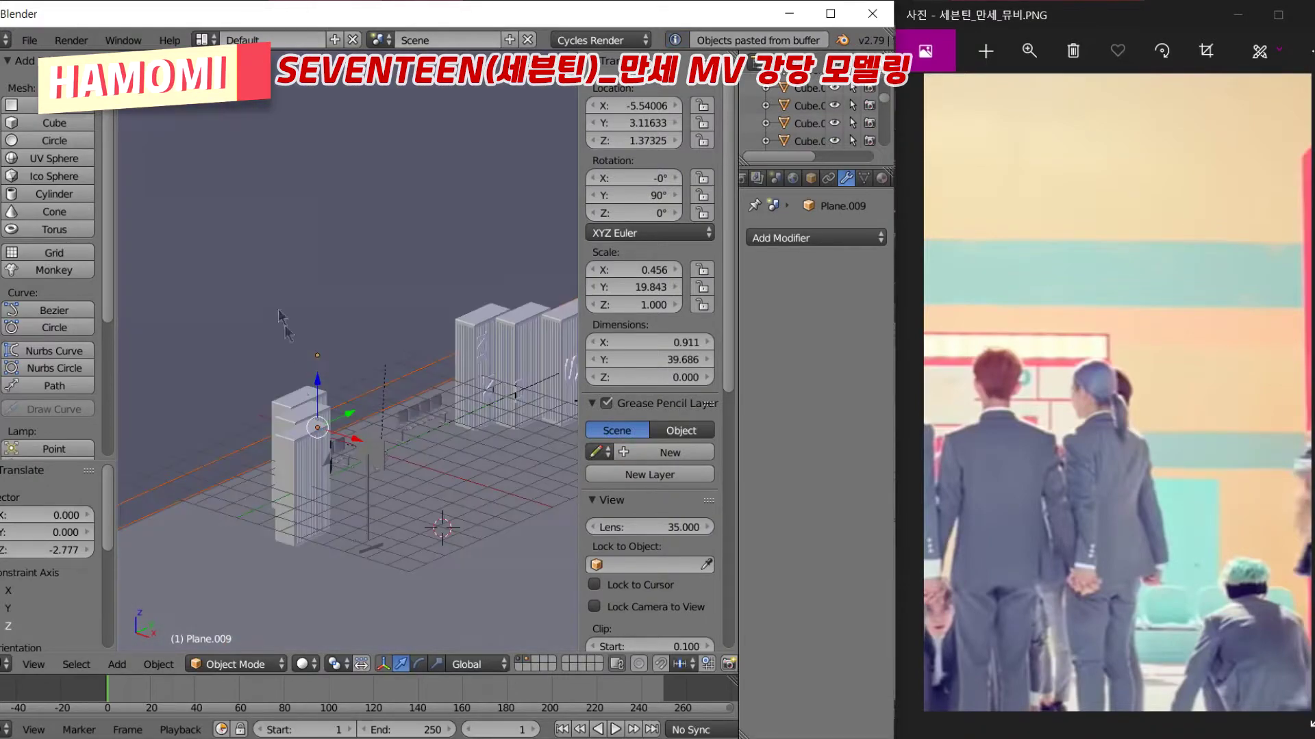
Delete the spare planes Plane.009 and Plane.006
{"action": "key", "text": "Delete"}
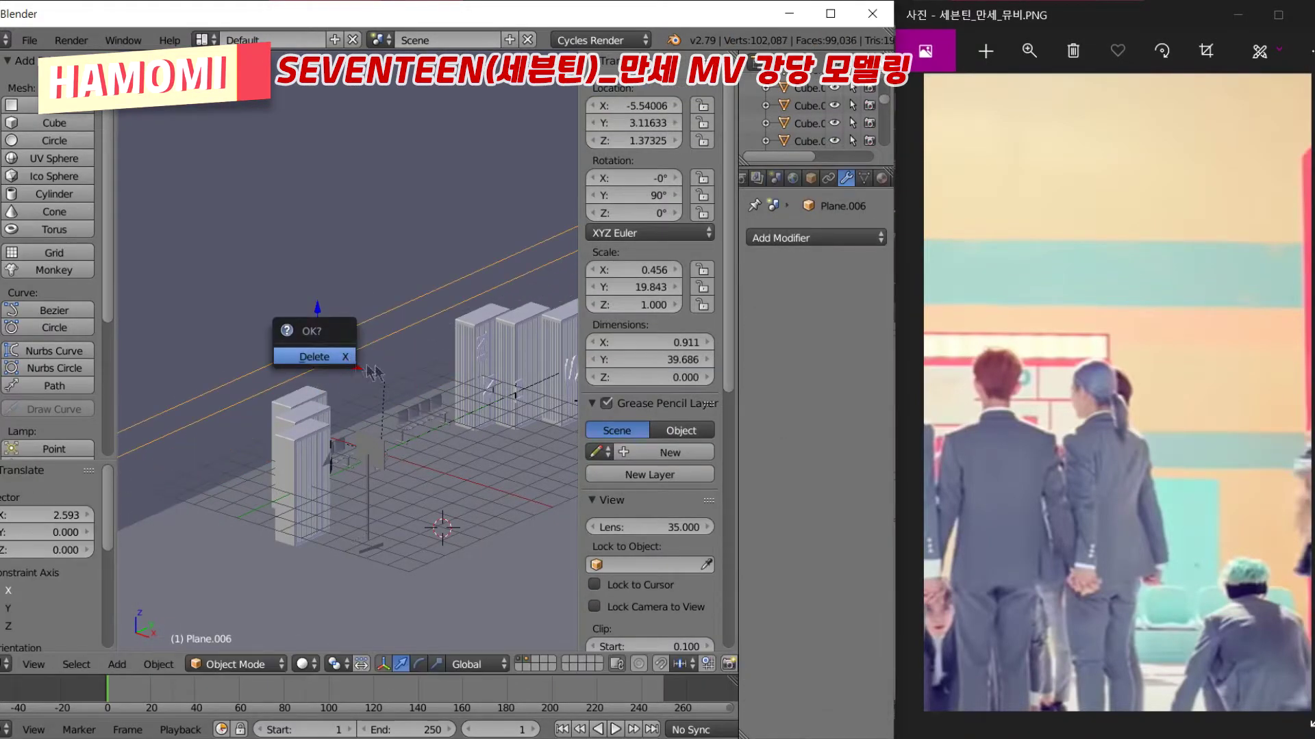
{"action": "key", "text": "Return"}
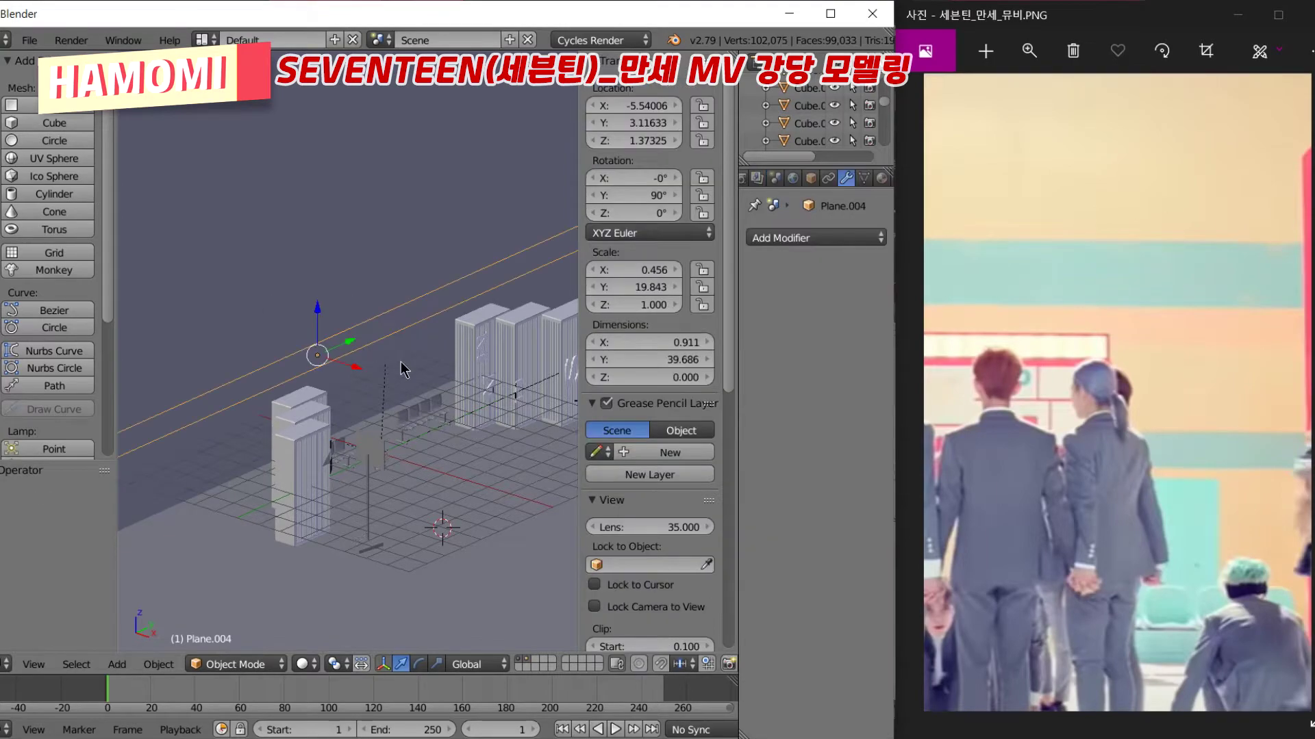
{"action": "middle_click_drag", "start_coordinate": [401, 363], "coordinate": [366, 378]}
Narrow the wall strip further along one axis in front view
{"action": "left_click", "coordinate": [348, 331]}
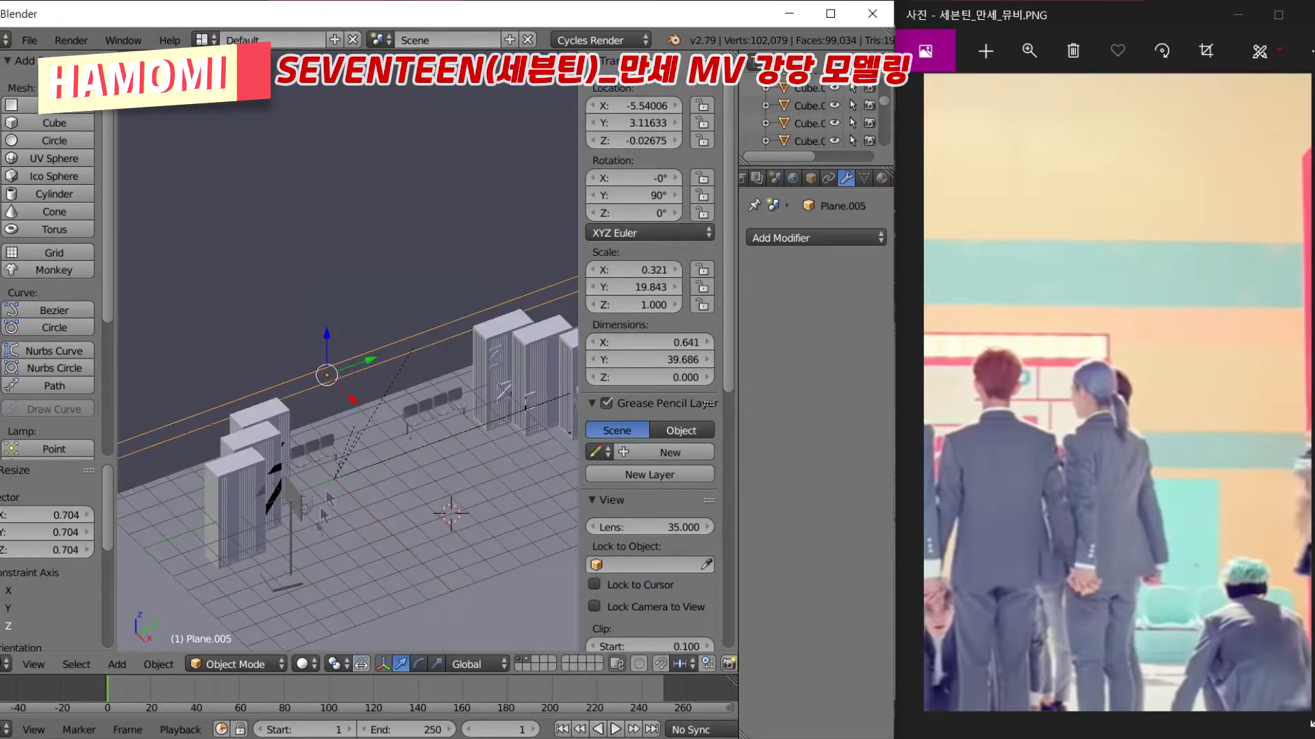
{"action": "mouse_move", "coordinate": [348, 330]}
{"action": "middle_mouse_down"}
{"action": "mouse_move", "coordinate": [141, 454]}
{"action": "mouse_move", "coordinate": [298, 475]}
{"action": "middle_mouse_up"}
{"action": "key", "text": "KP_1"}
{"action": "scroll", "coordinate": [204, 384], "scroll_direction": "up", "scroll_amount": 4}
{"action": "key", "text": "s"}
{"action": "key", "text": "z"}
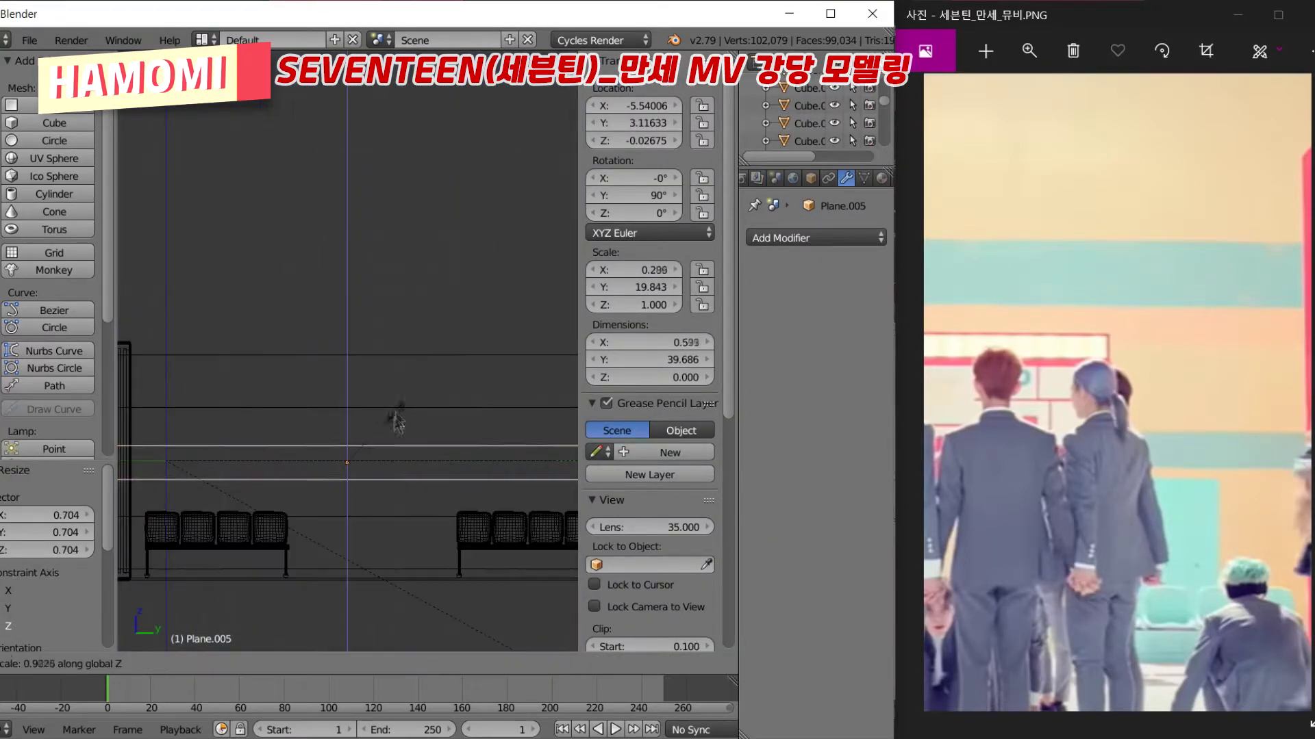
{"action": "key", "text": "s"}
{"action": "key", "text": "z"}
{"action": "left_click", "coordinate": [359, 434]}
Lower the wall strip along the vertical Z axis
{"action": "key", "text": "g"}
{"action": "key", "text": "z"}
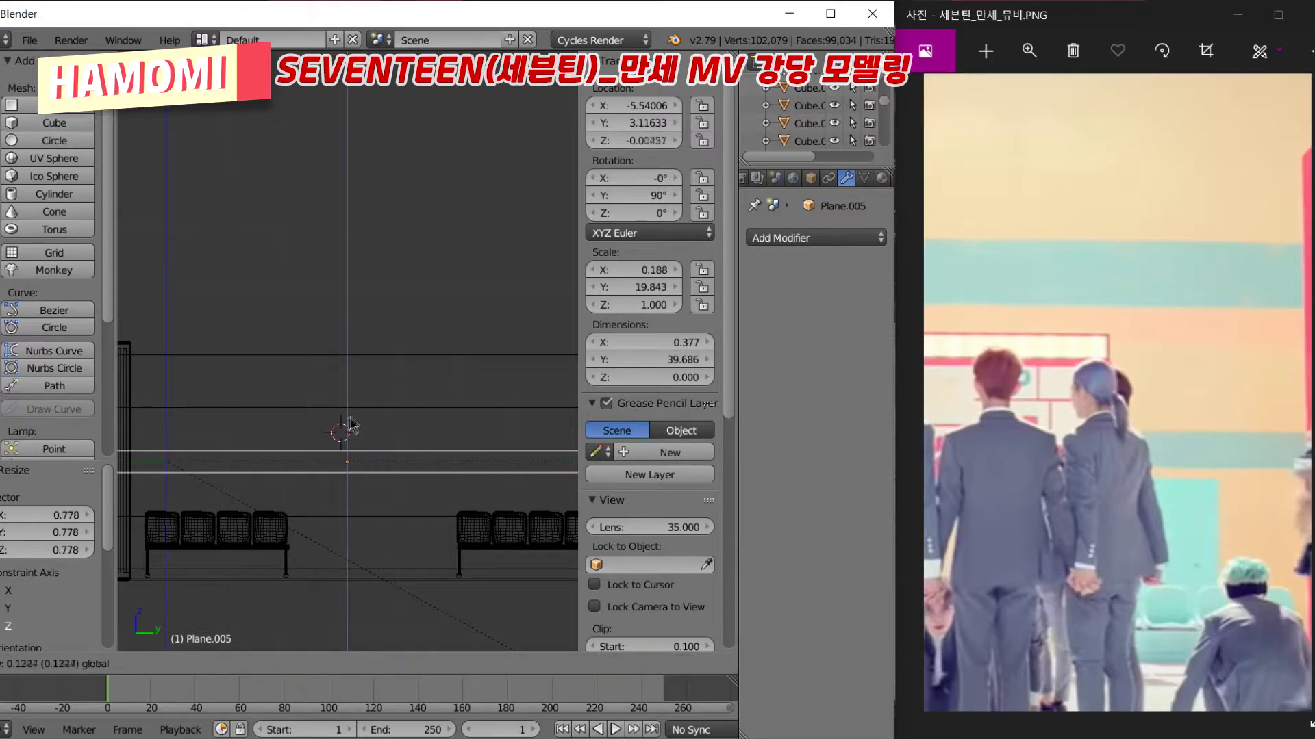
{"action": "left_click", "coordinate": [349, 430]}
{"action": "scroll", "coordinate": [375, 480], "scroll_direction": "down", "scroll_amount": 1}
{"action": "middle_click_drag", "start_coordinate": [375, 479], "coordinate": [376, 411]}
Add a new plane and stand it upright behind the benches
{"action": "key", "text": "Tab"}
{"action": "key", "text": "z"}
{"action": "key", "text": "Tab"}
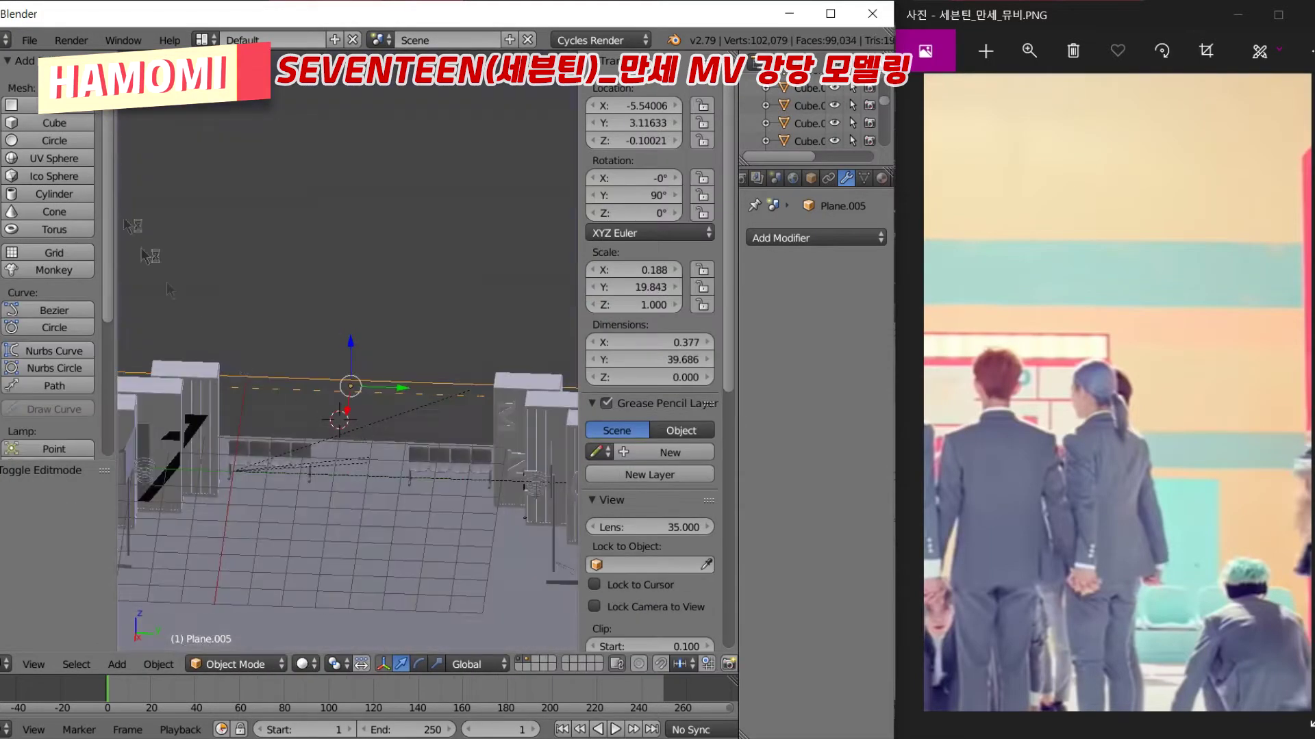
{"action": "key", "text": "shift+a"}
{"action": "left_click", "coordinate": [380, 404]}
{"action": "left_click", "coordinate": [378, 404]}
{"action": "key", "text": "KP_1"}
Move the upright panel along X and stretch it along Z into position
{"action": "key", "text": "z"}
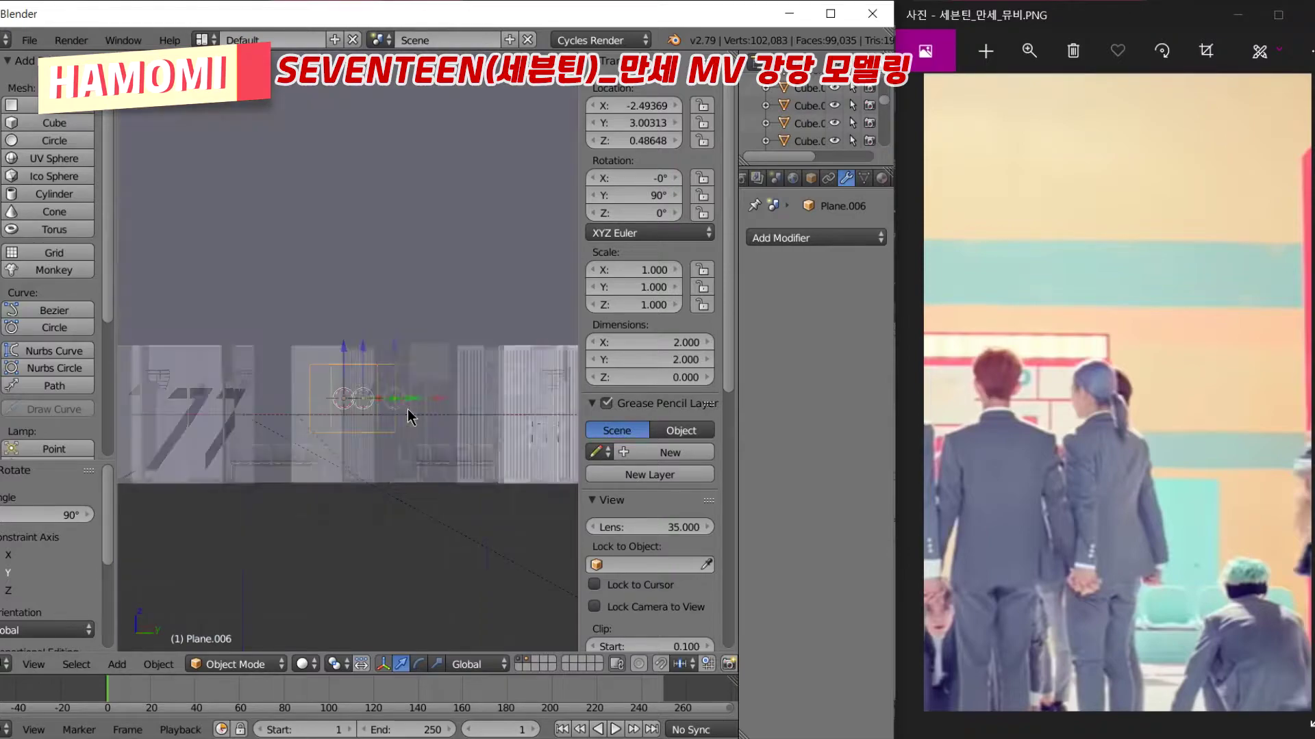
{"action": "key", "text": "g"}
{"action": "key", "text": "x"}
{"action": "left_click", "coordinate": [308, 332]}
{"action": "key", "text": "s"}
{"action": "key", "text": "z"}
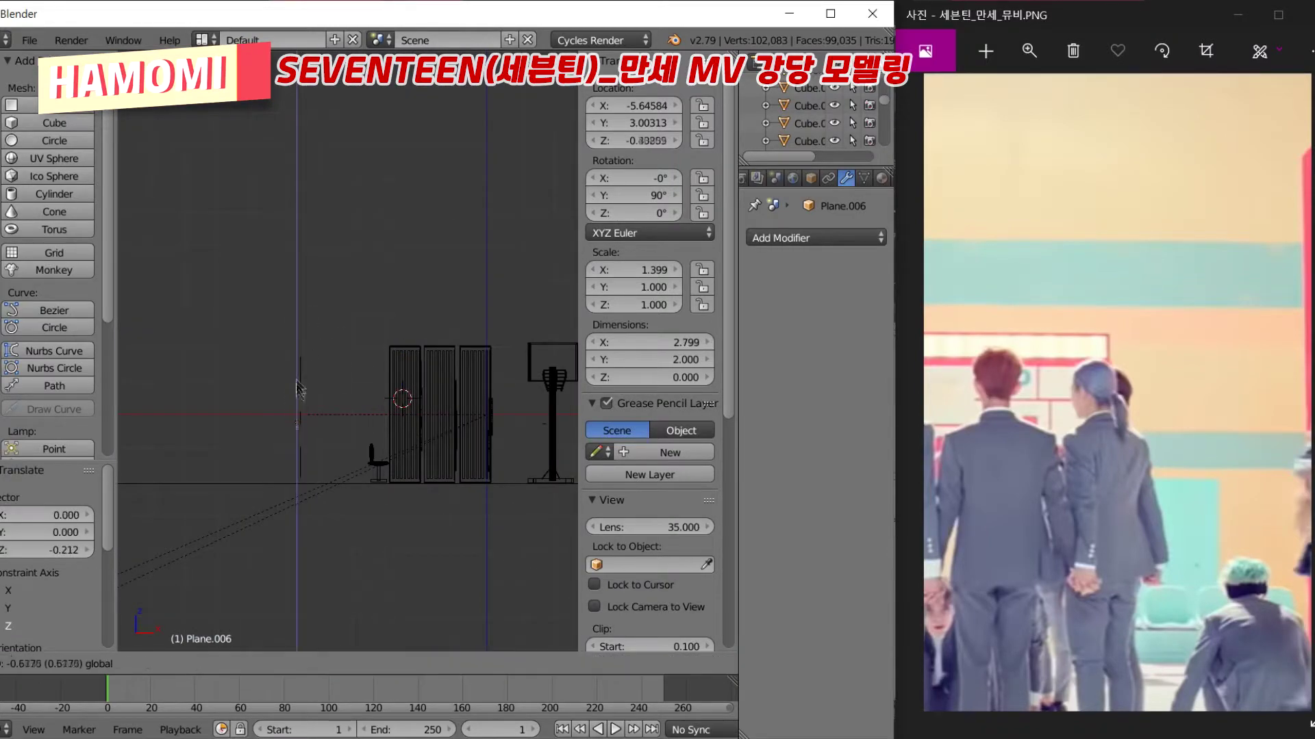
{"action": "left_click", "coordinate": [404, 474]}
{"action": "key", "text": "KP_3"}
{"action": "left_click", "coordinate": [322, 436]}
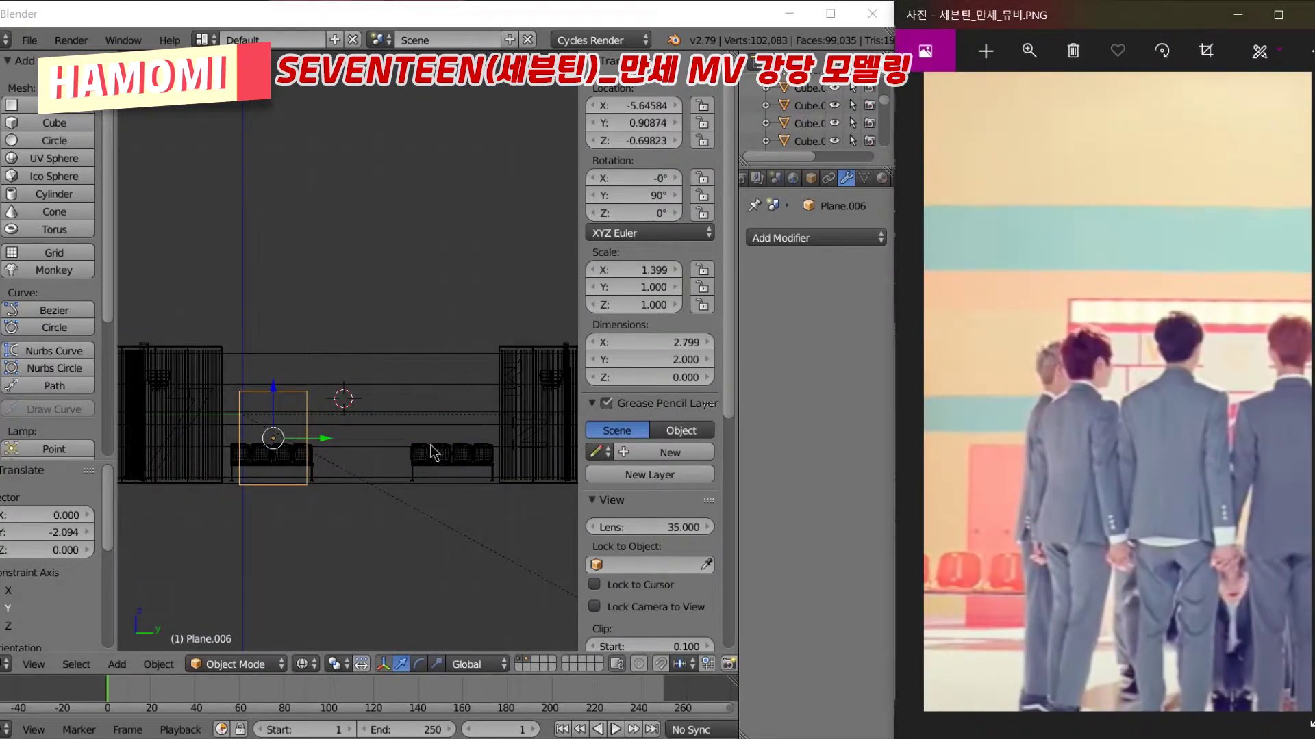
Delete the stray Cube.012, then shorten the upright panel along Y and shift it along X
{"action": "right_click", "coordinate": [281, 455]}
{"action": "key", "text": "Delete"}
{"action": "middle_click_drag", "start_coordinate": [375, 462], "coordinate": [322, 411]}
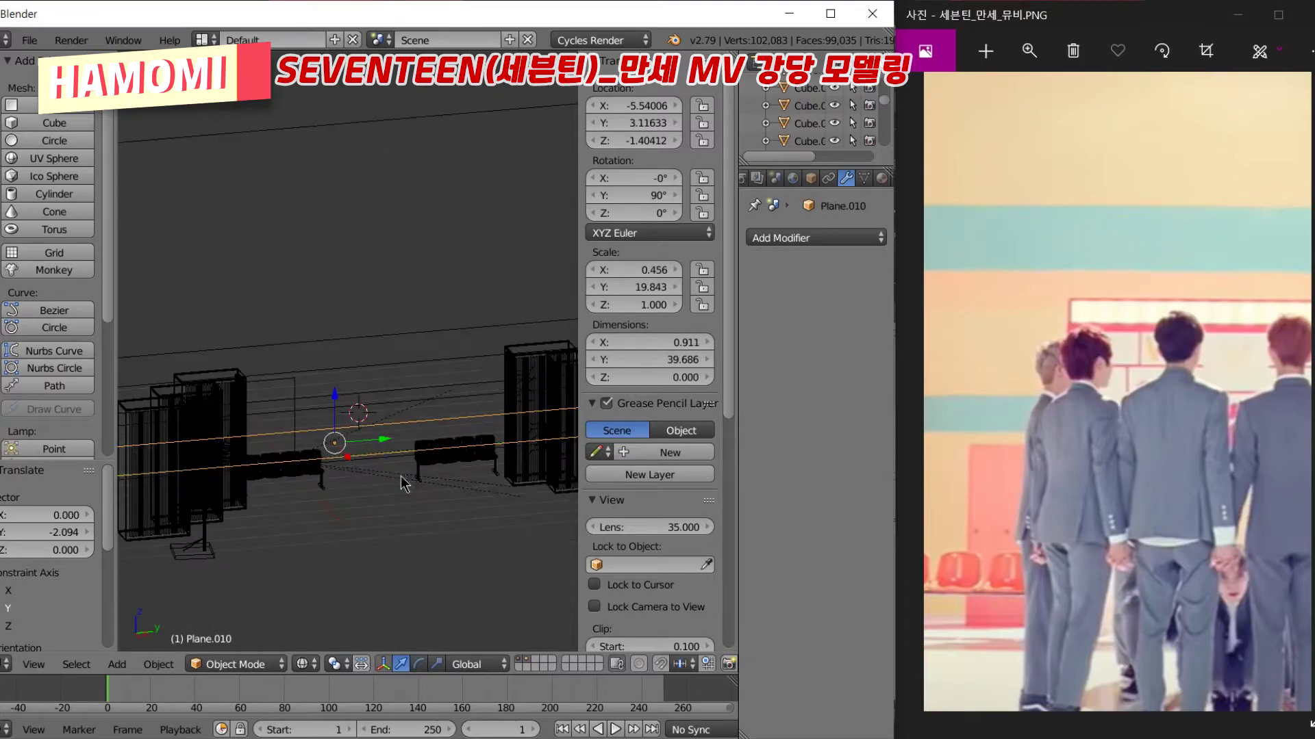
{"action": "right_click", "coordinate": [322, 411]}
{"action": "key", "text": "KP_3"}
{"action": "key", "text": "s"}
{"action": "key", "text": "y"}
{"action": "left_click", "coordinate": [295, 428]}
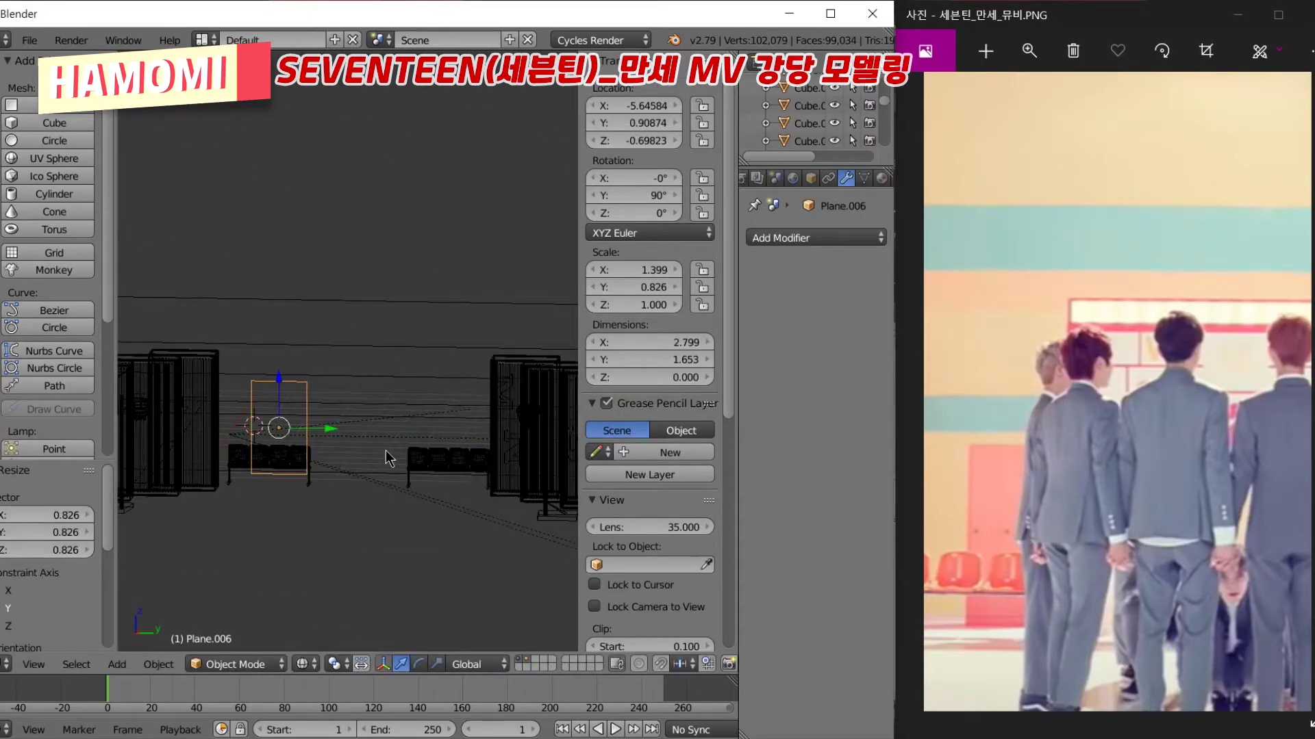
{"action": "key", "text": "g"}
{"action": "key", "text": "x"}
{"action": "left_click", "coordinate": [344, 448]}
Duplicate the upright panel and slide the copy along the wall on Y
{"action": "key", "text": "shift+d"}
{"action": "key", "text": "y"}
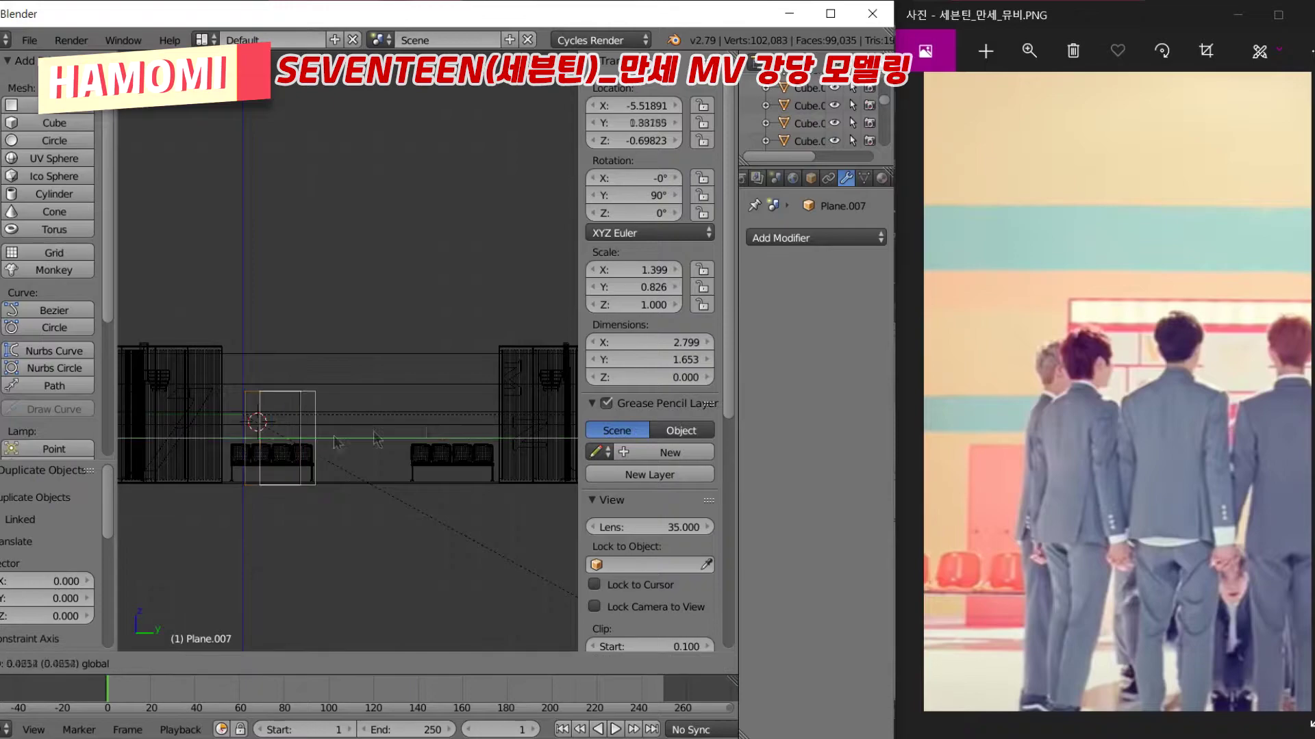
{"action": "left_click", "coordinate": [503, 438]}
{"action": "middle_click_drag", "start_coordinate": [273, 451], "coordinate": [342, 410]}
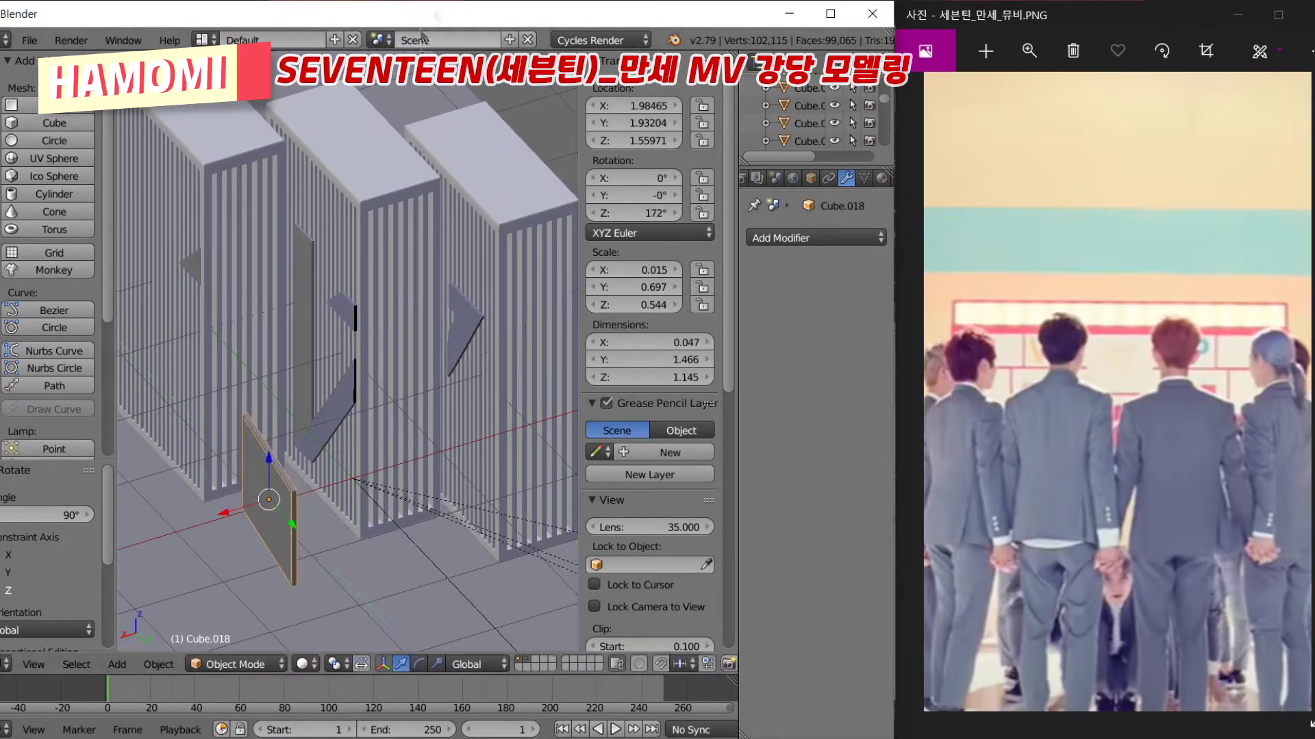
Rotate the board Cube.018 180° about Z, then fine-tune its rotation
{"action": "key", "text": "r"}
{"action": "key", "text": "z"}
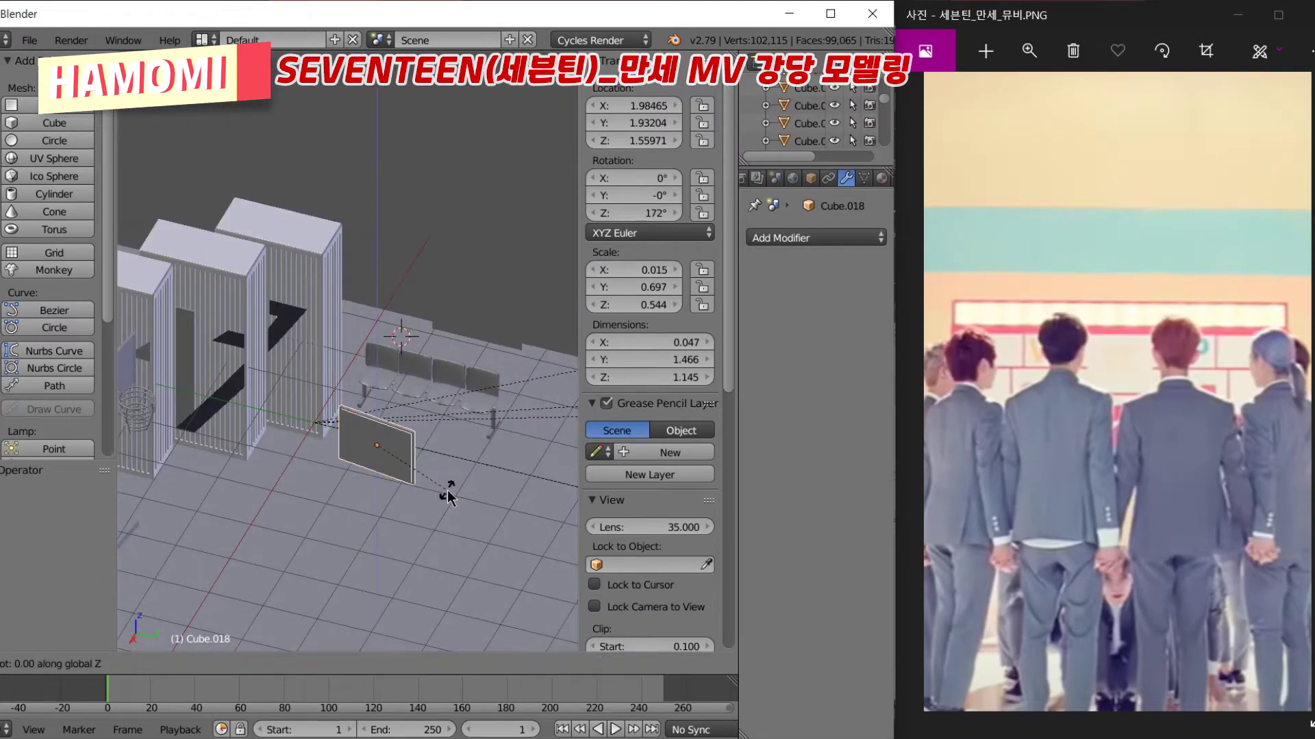
{"action": "key", "text": "1"}
{"action": "key", "text": "8"}
{"action": "key", "text": "0"}
{"action": "key", "text": "Return"}
{"action": "scroll", "coordinate": [446, 491], "scroll_direction": "up", "scroll_amount": 3}
{"action": "key", "text": "r"}
{"action": "key", "text": "z"}
{"action": "left_click", "coordinate": [426, 573]}
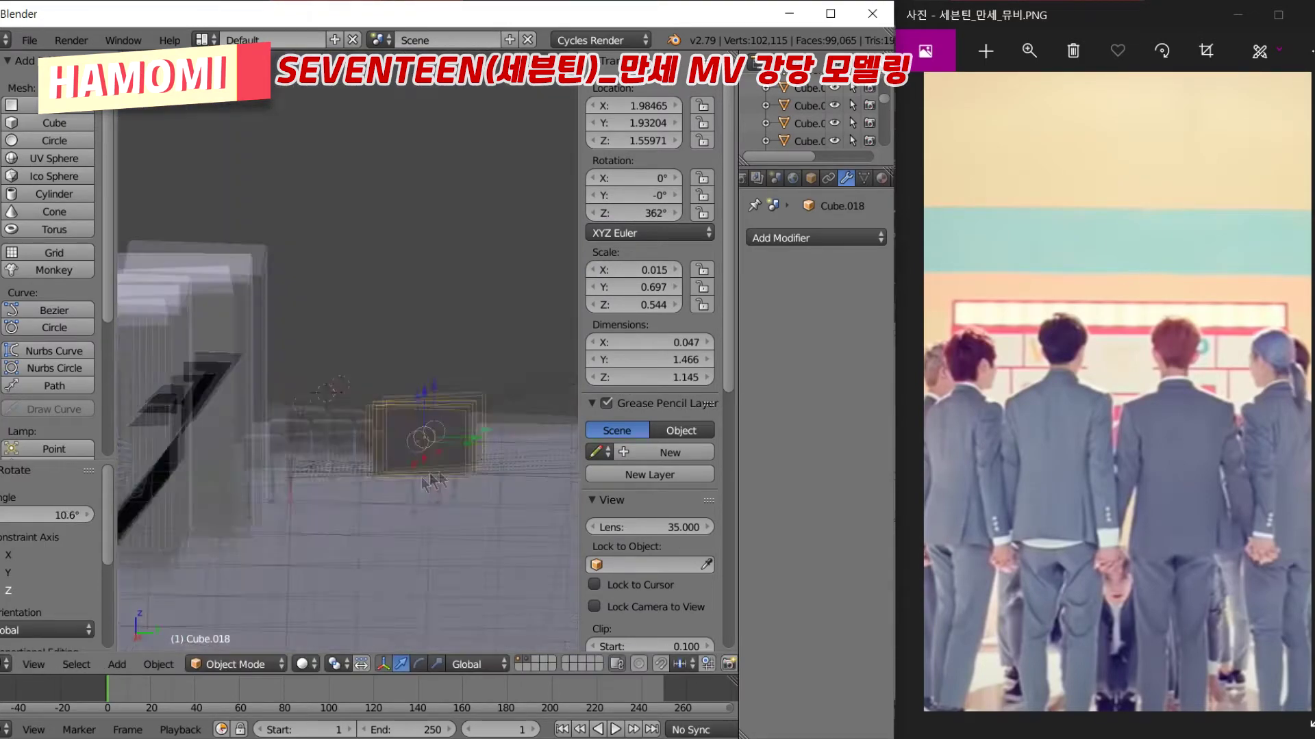
Centre the board on X and enlarge it to 0.126 × 3.946 × 3.082 above the benches
{"action": "middle_click_drag", "start_coordinate": [438, 548], "coordinate": [510, 496]}
{"action": "key", "text": "g"}
{"action": "key", "text": "x"}
{"action": "left_click", "coordinate": [493, 493]}
{"action": "key", "text": "KP_3"}
{"action": "key", "text": "s"}
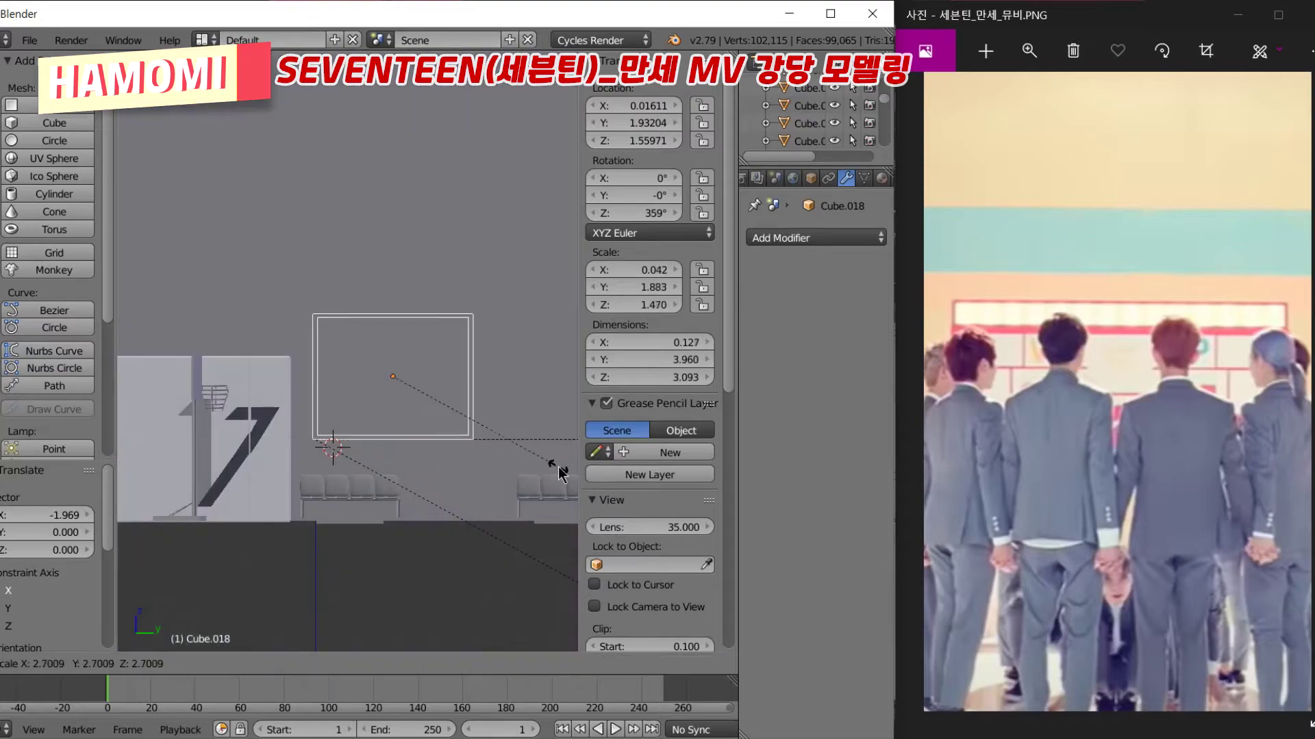
{"action": "key", "text": "g"}
{"action": "key", "text": "y"}
Save the scene as manse.blend and add a new plane, Plane.008
{"action": "key", "text": "ctrl+s"}
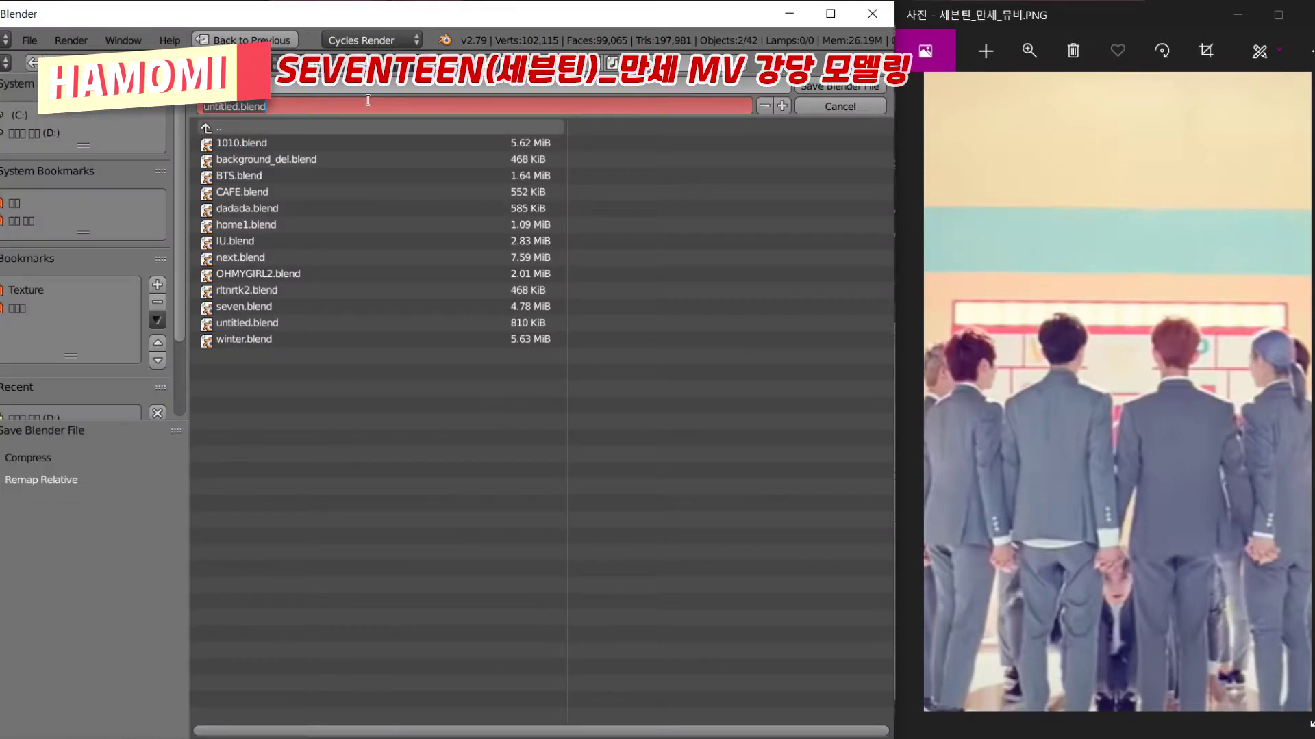
{"action": "left_click", "coordinate": [810, 91]}
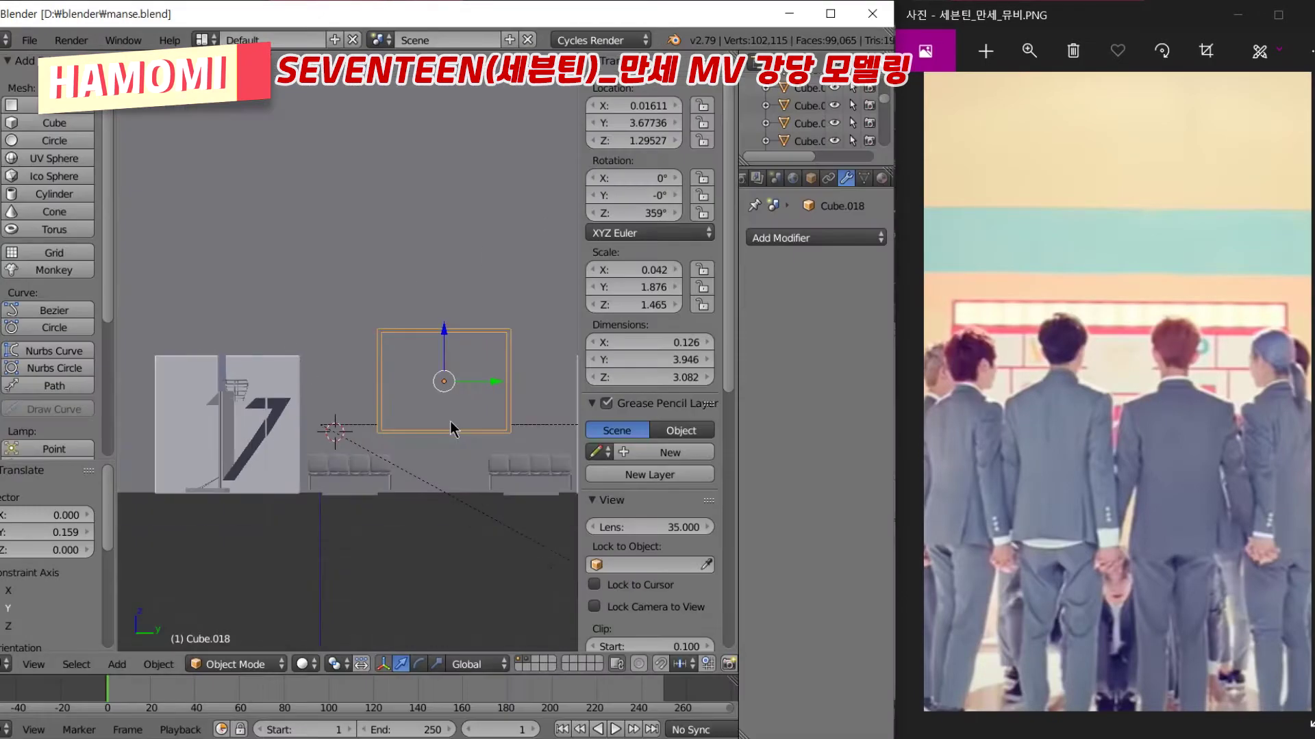
{"action": "left_click", "coordinate": [55, 108]}
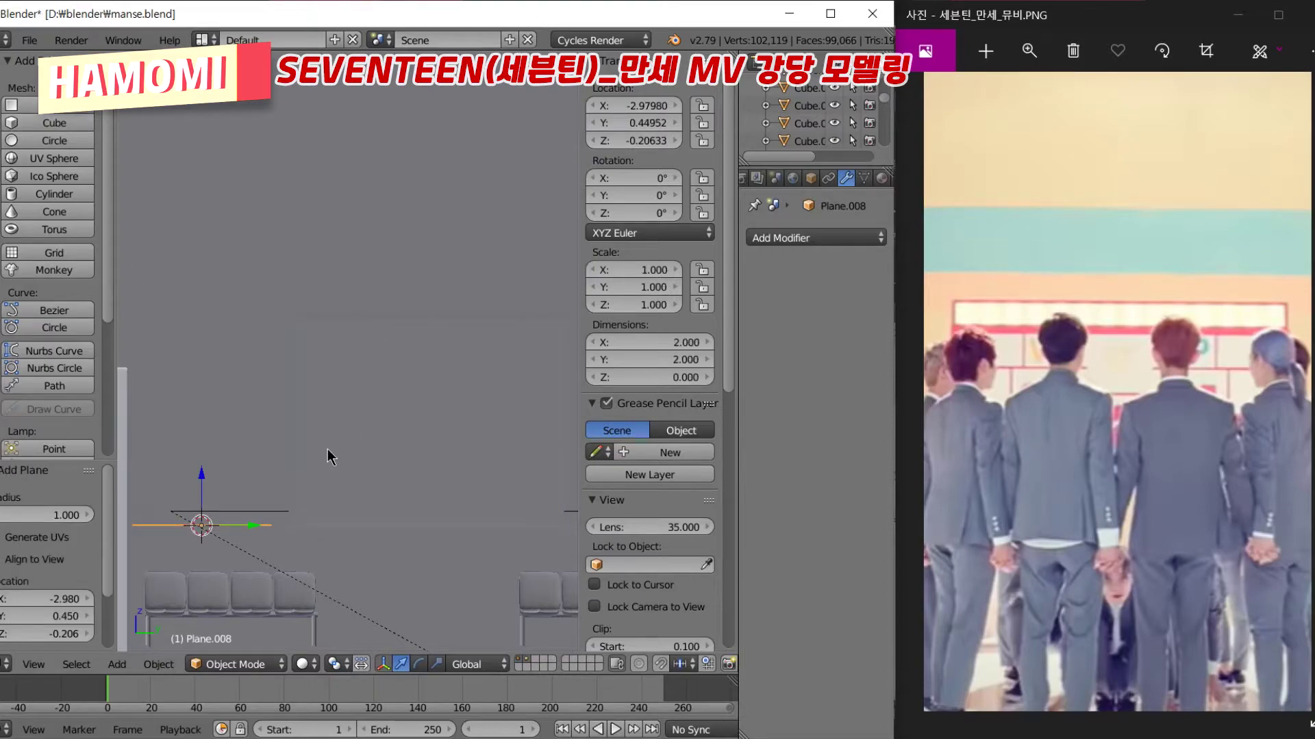
Rotate the new plane 90° on Y and move it into place along Y and X
{"action": "type", "text": "ry90"}
{"action": "key", "text": "Return"}
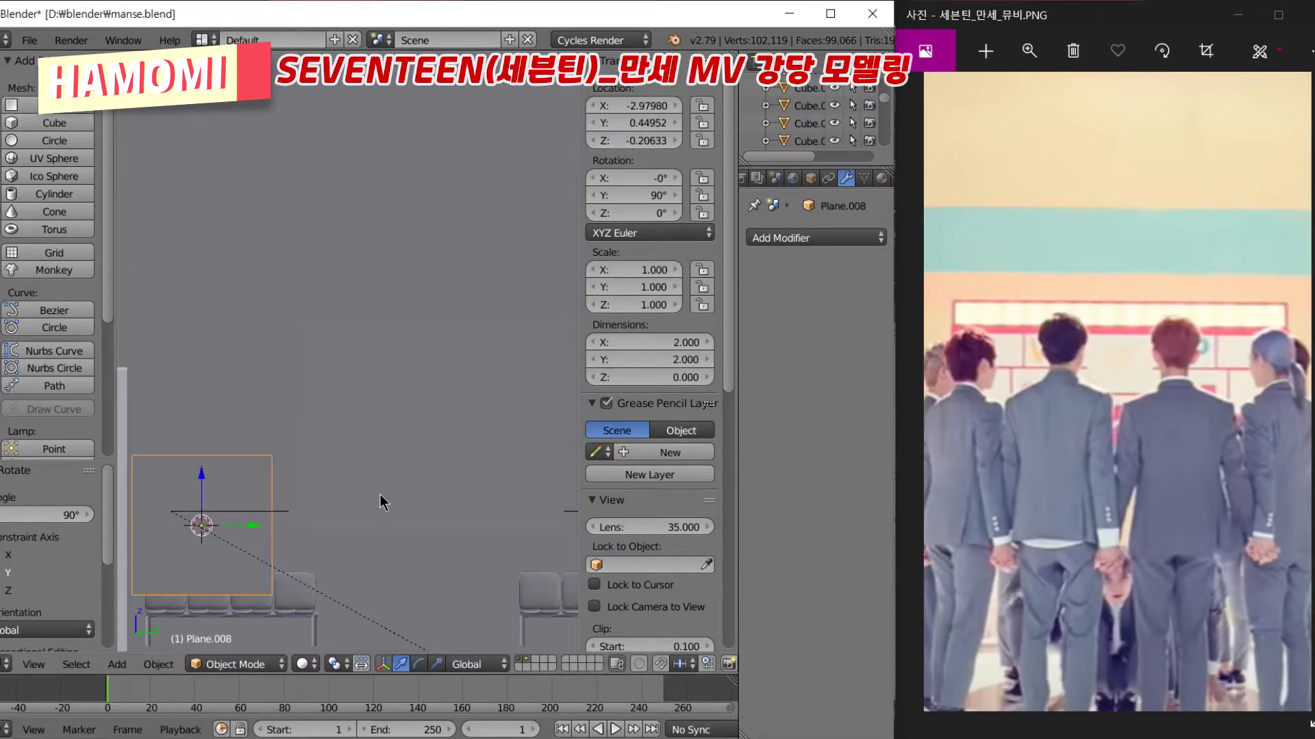
{"action": "key", "text": "KP_3"}
{"action": "key", "text": "g"}
{"action": "key", "text": "y"}
{"action": "key", "text": "Return"}
{"action": "key", "text": "KP_1"}
{"action": "key", "text": "g"}
{"action": "key", "text": "x"}
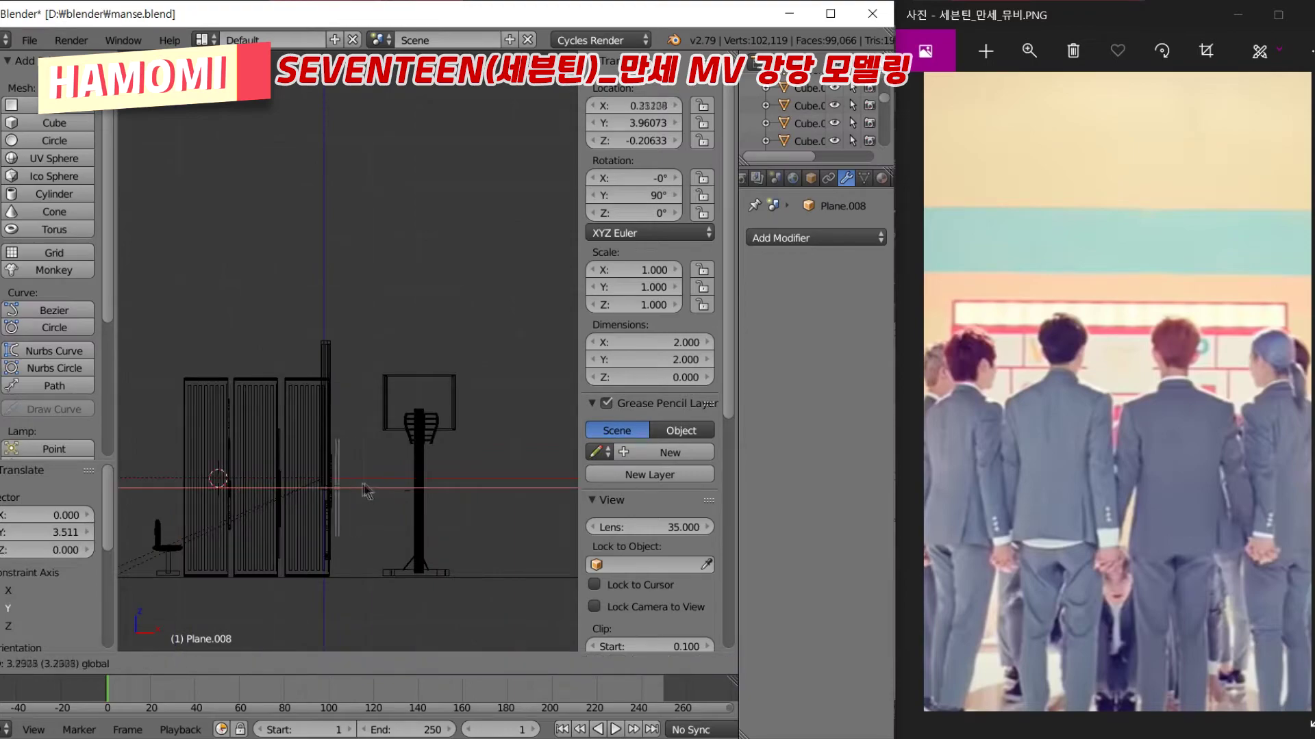
{"action": "left_click", "coordinate": [367, 491]}
In front view, narrow the plane along X and raise it near the board's top
{"action": "key", "text": "KP_1"}
{"action": "key", "text": "s"}
{"action": "key", "text": "x"}
{"action": "left_click", "coordinate": [381, 432]}
{"action": "key", "text": "g"}
{"action": "key", "text": "z"}
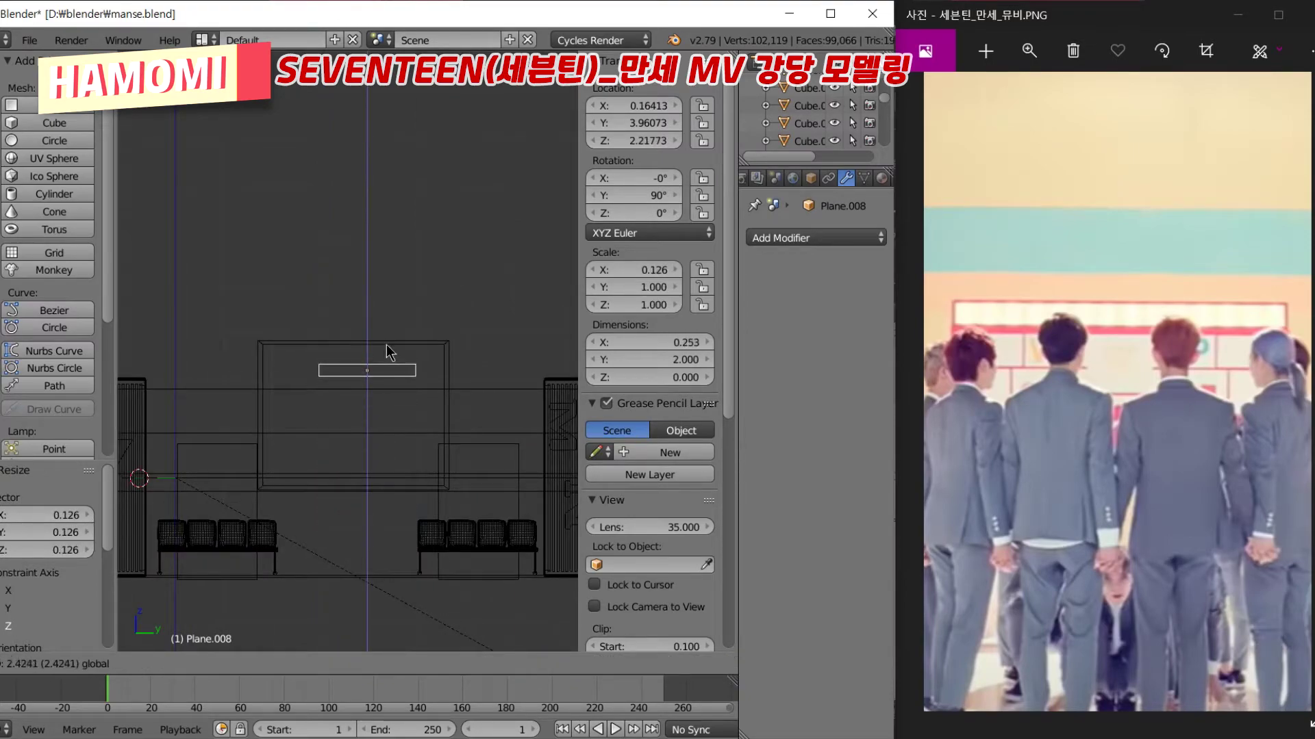
{"action": "left_click", "coordinate": [389, 352]}
{"action": "scroll", "coordinate": [389, 352], "scroll_direction": "up", "scroll_amount": 4}
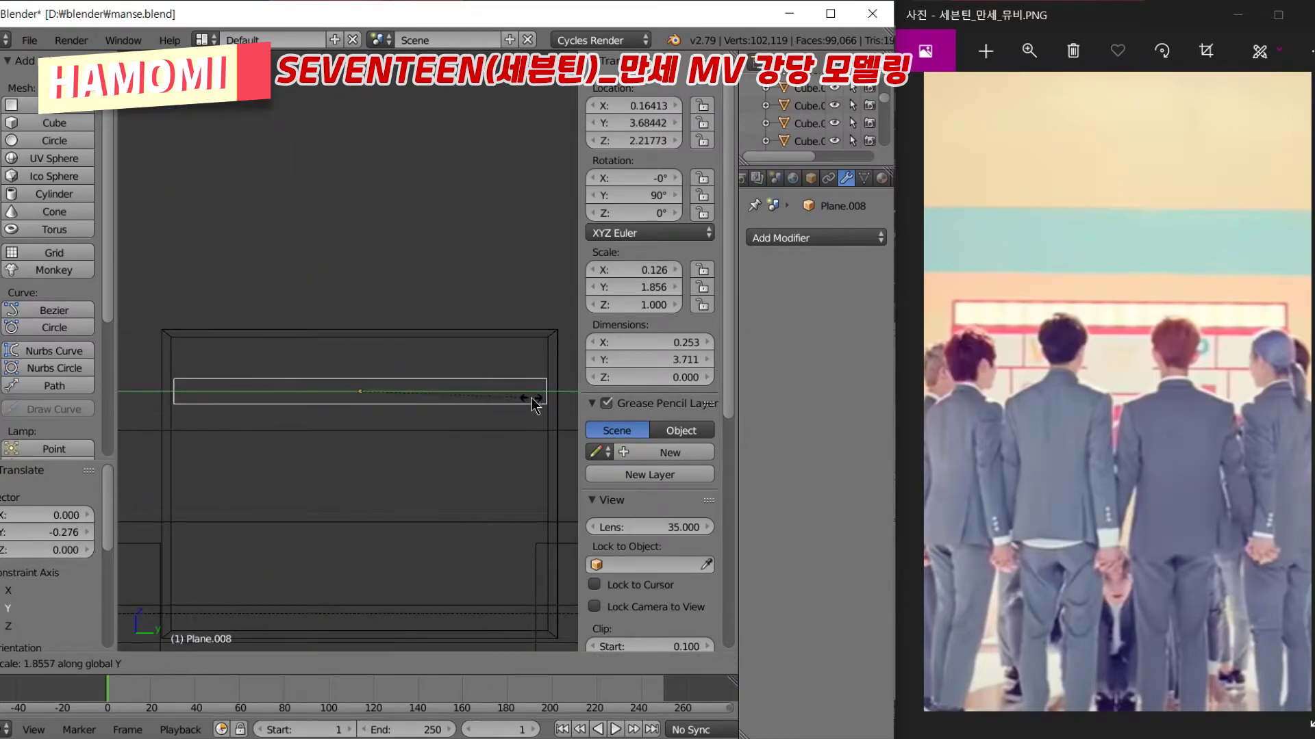
{"action": "key", "text": "s"}
{"action": "key", "text": "x"}
{"action": "left_click", "coordinate": [425, 408]}
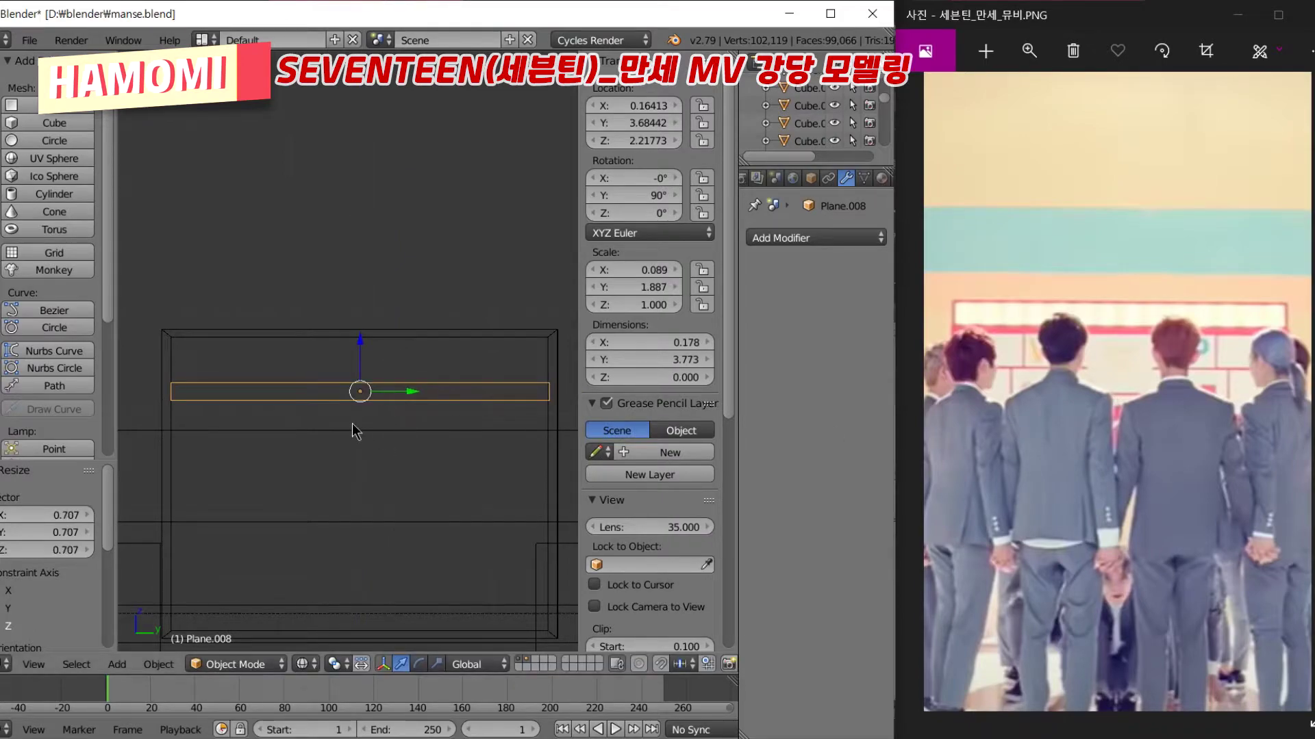
In Edit Mode, add loop cuts across the strip
{"action": "key", "text": "Tab"}
{"action": "key", "text": "ctrl+r"}
{"action": "left_click", "coordinate": [302, 394]}
{"action": "key", "text": "ctrl+r"}
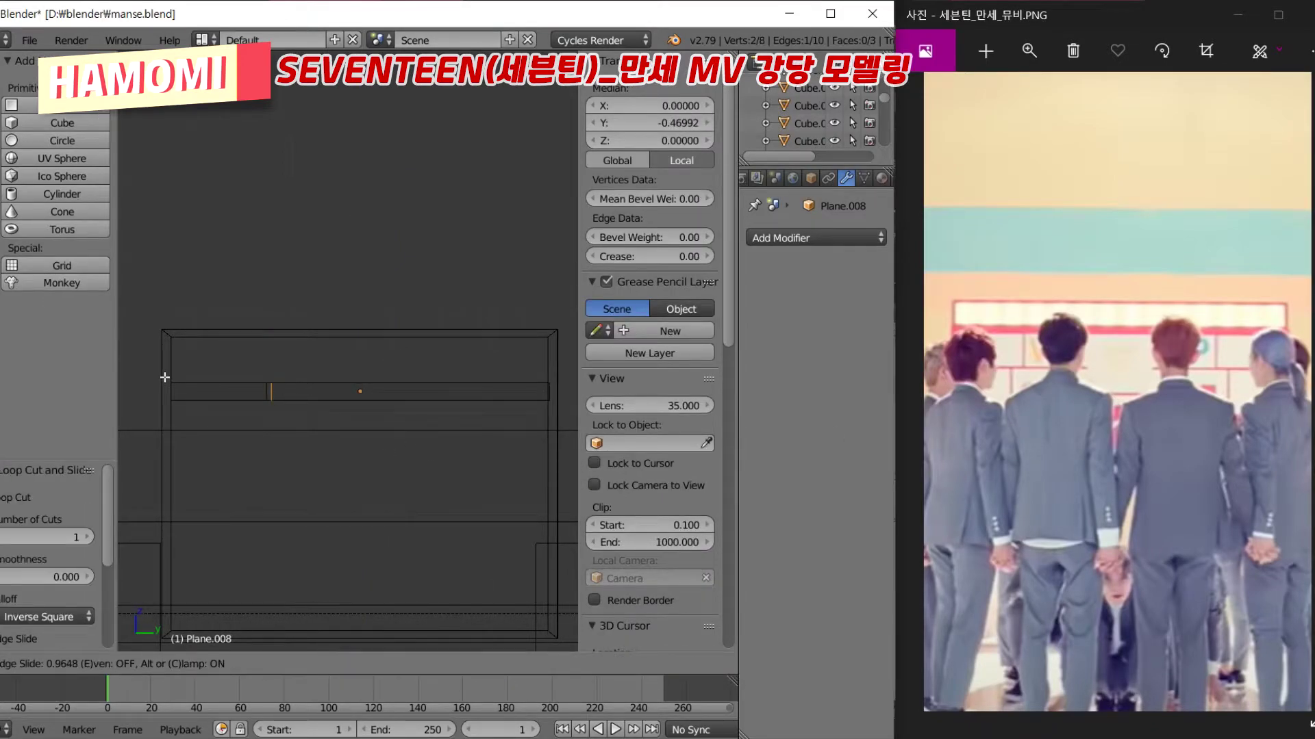
Place the second loop cut and extrude a piece of the strip downward
{"action": "left_click", "coordinate": [513, 392]}
{"action": "key", "text": "e"}
{"action": "right_click", "coordinate": [452, 384]}
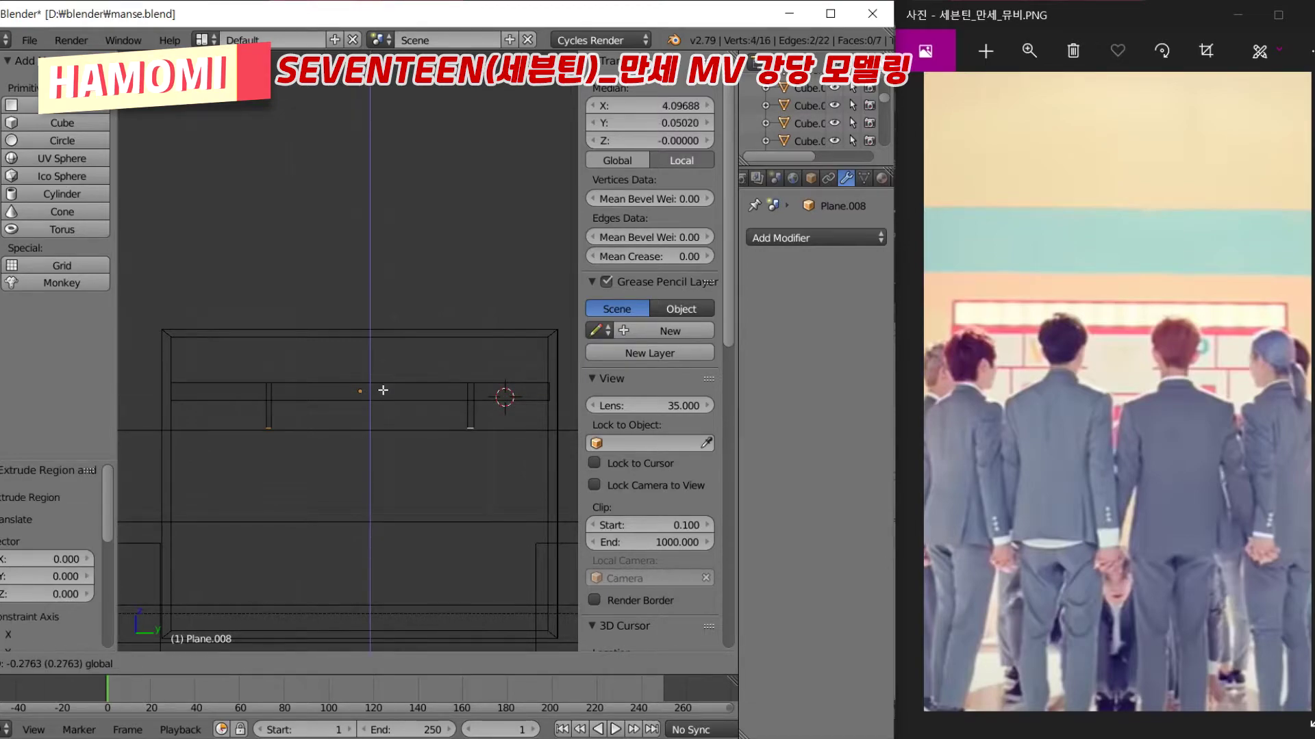
{"action": "left_click", "coordinate": [383, 390]}
{"action": "right_click", "coordinate": [389, 400]}
Select the connected strip and move it lower on Z, undoing an extra copy
{"action": "scroll", "coordinate": [364, 393], "scroll_direction": "up", "scroll_amount": 2}
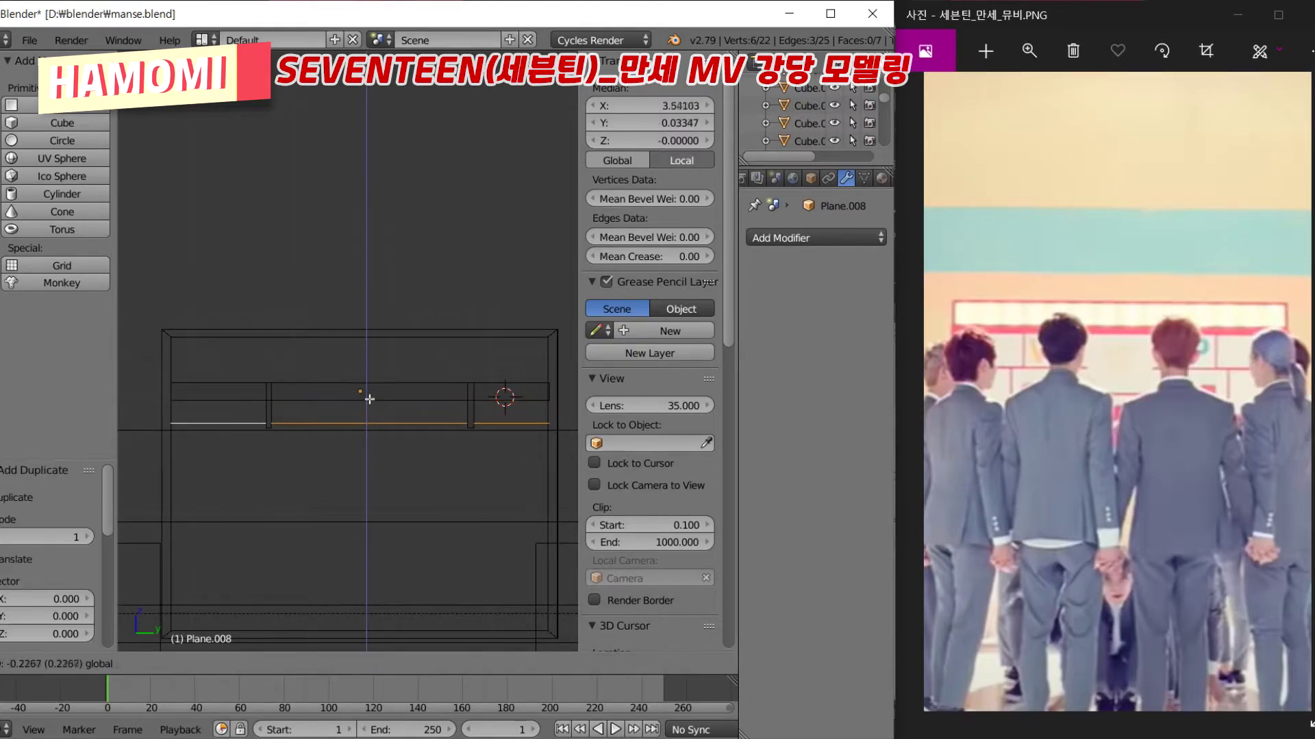
{"action": "key", "text": "KP_5"}
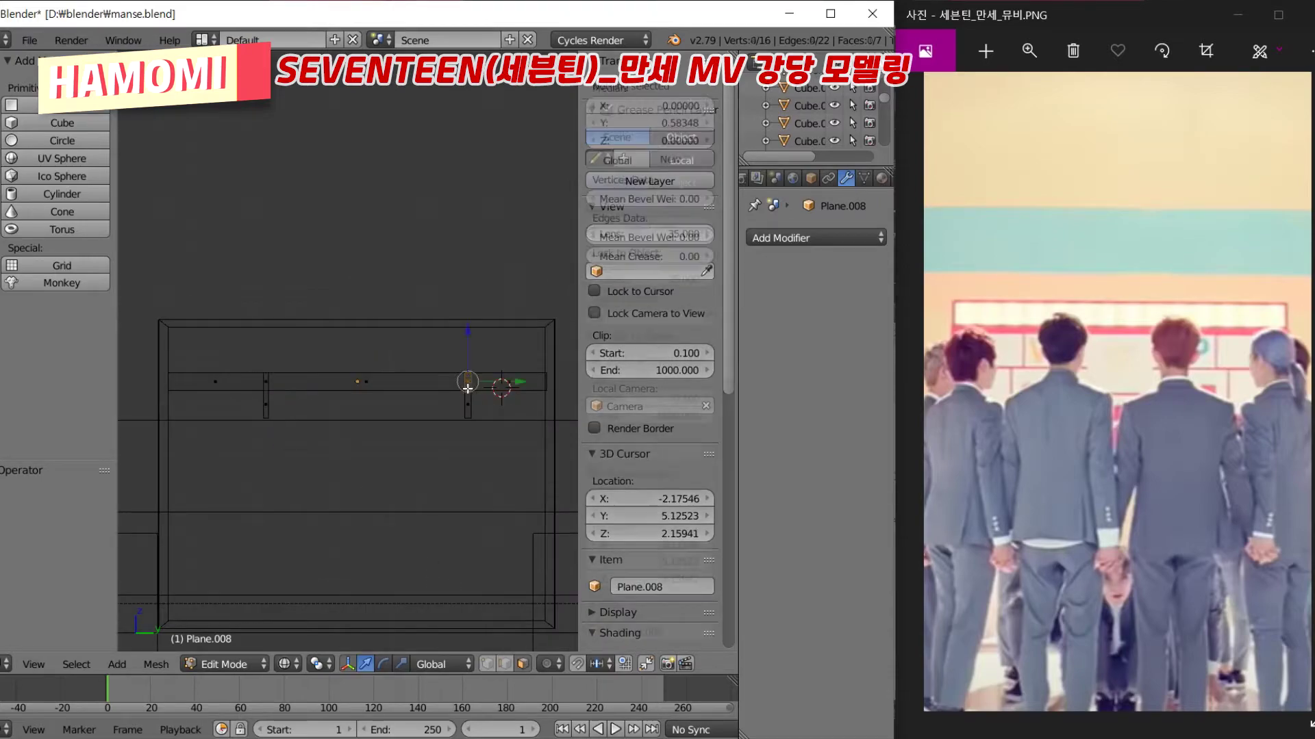
{"action": "right_click", "coordinate": [495, 389], "text": "shift"}
{"action": "key", "text": "g"}
{"action": "key", "text": "z"}
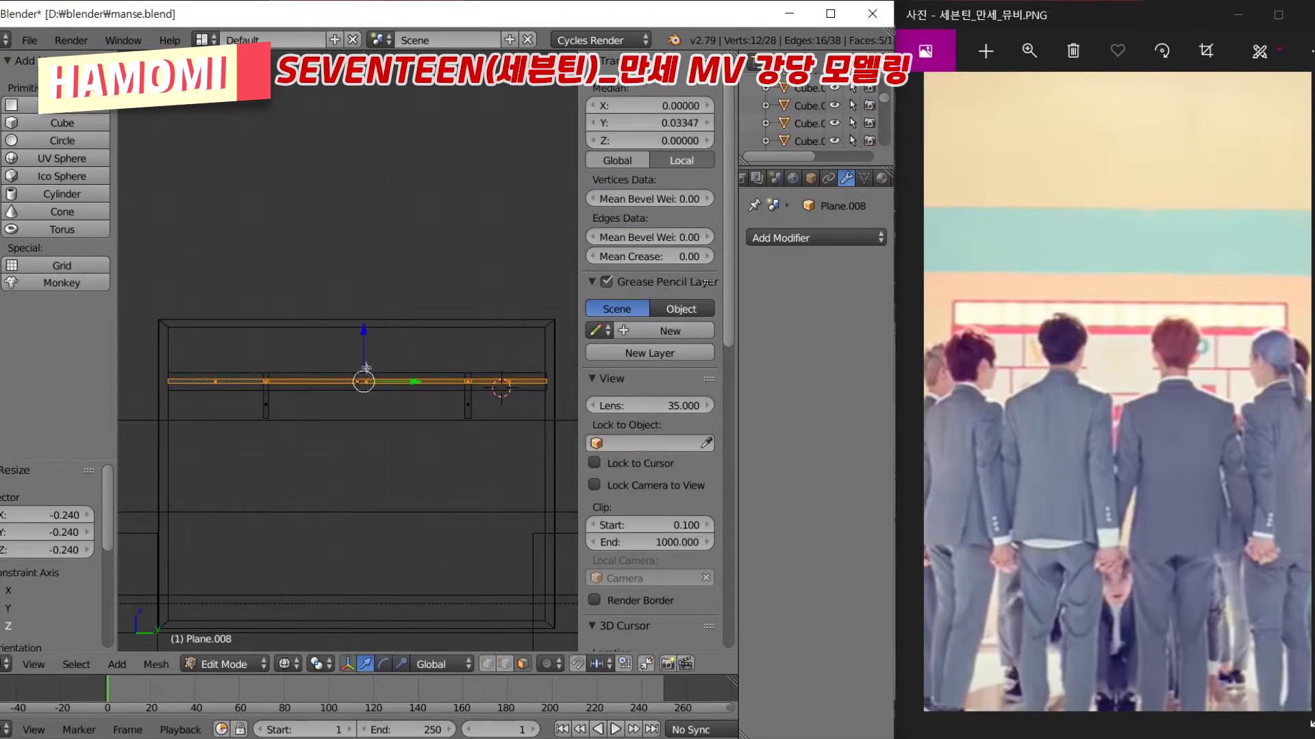
{"action": "left_click", "coordinate": [404, 413]}
{"action": "scroll", "coordinate": [404, 413], "scroll_direction": "down", "scroll_amount": 1}
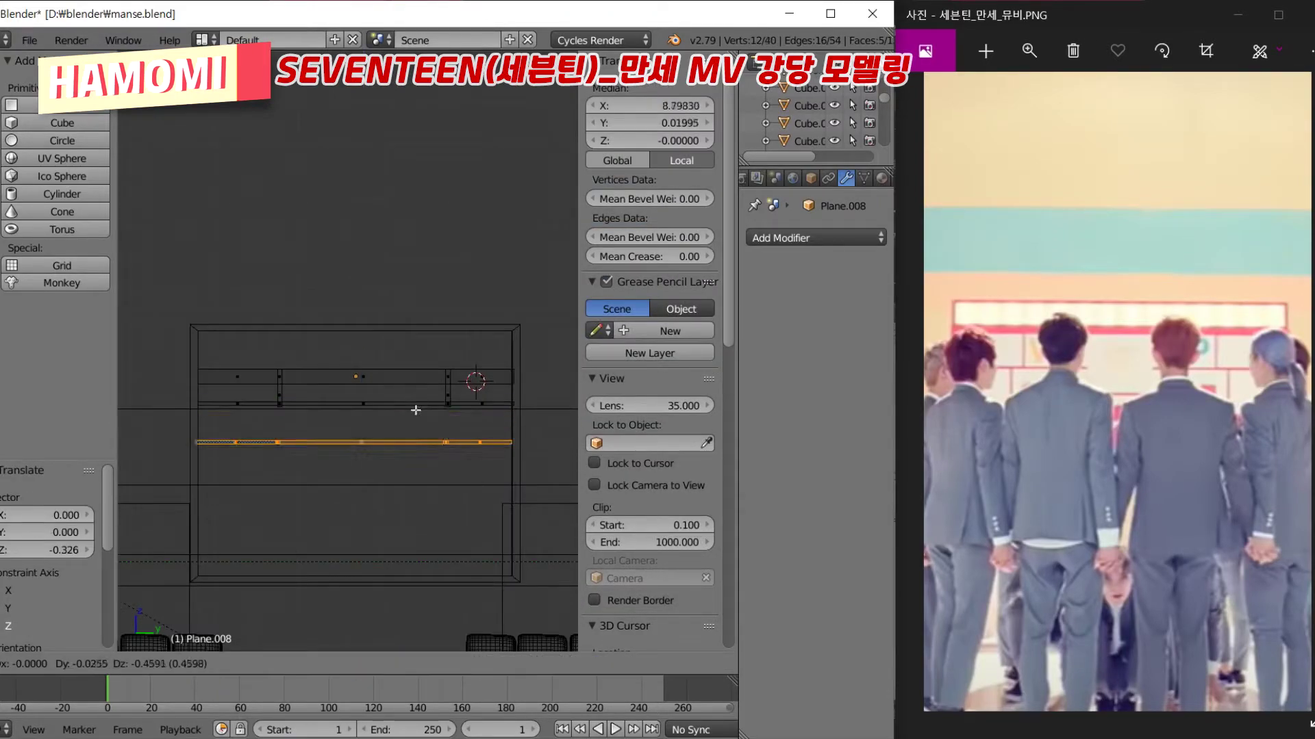
{"action": "key", "text": "shift+d"}
{"action": "key", "text": "z"}
{"action": "key", "text": "Escape"}
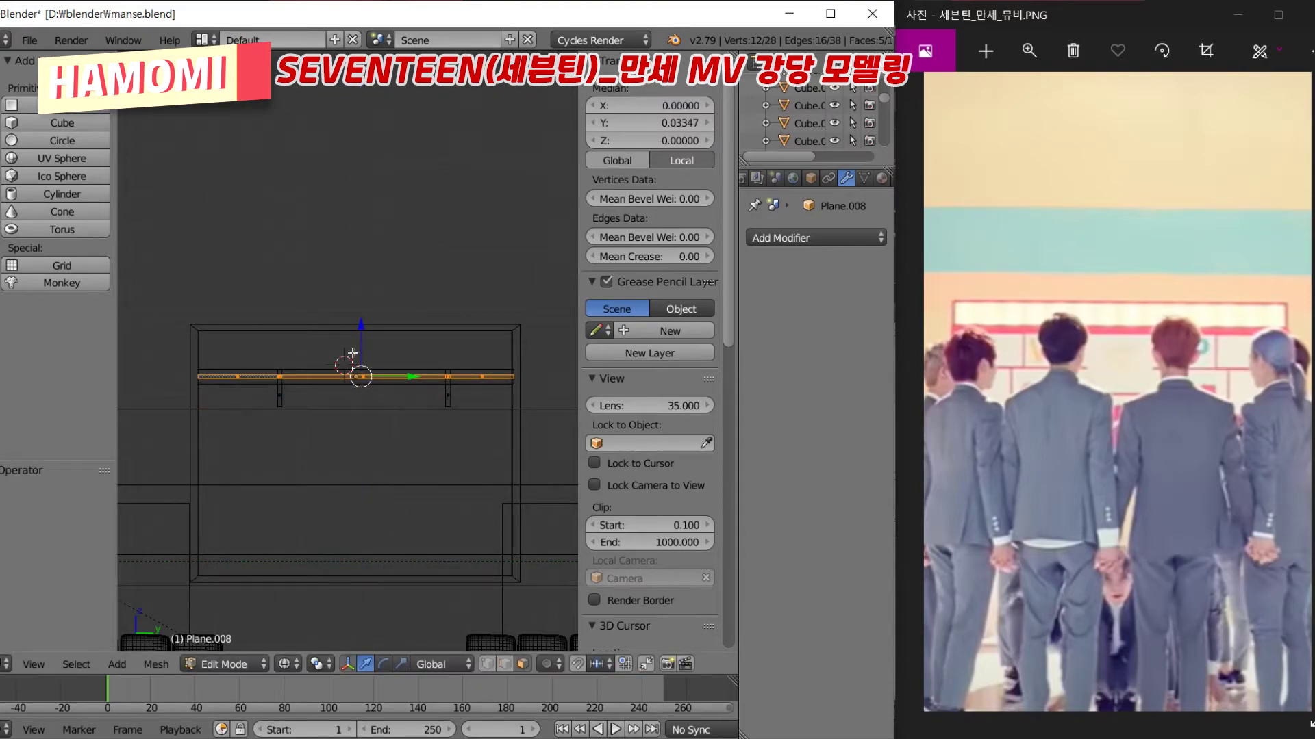
{"action": "key", "text": "ctrl+z"}
Add two more loop cuts across the frame
{"action": "right_click", "coordinate": [280, 390]}
{"action": "scroll", "coordinate": [495, 452], "scroll_direction": "up", "scroll_amount": 3}
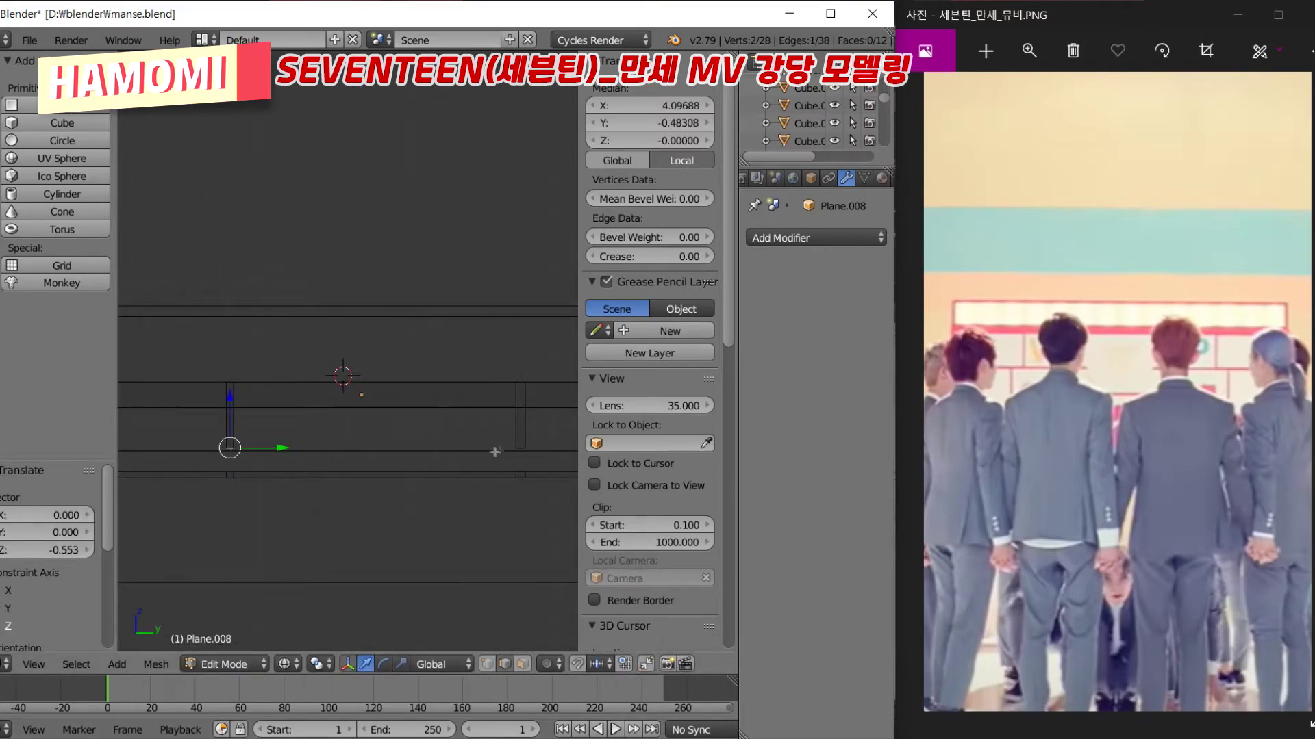
{"action": "scroll", "coordinate": [478, 480], "scroll_direction": "down", "scroll_amount": 1}
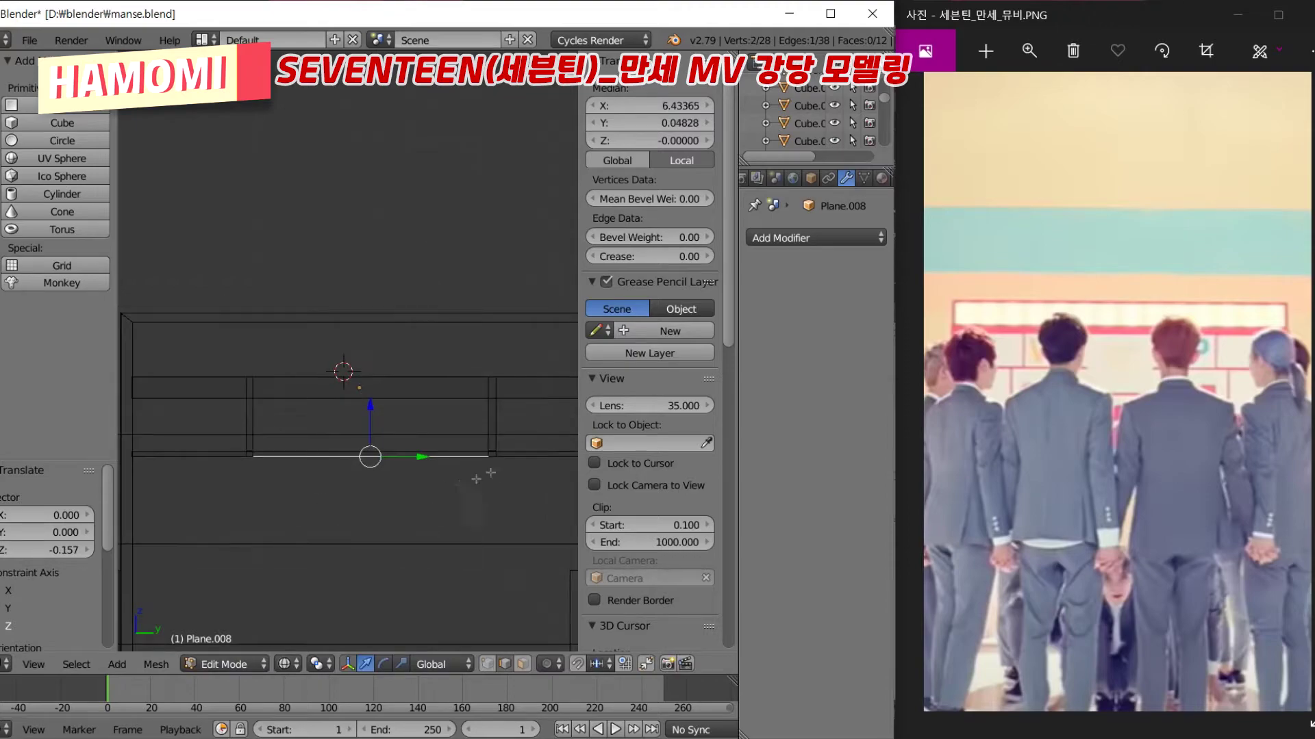
{"action": "key", "text": "ctrl+r"}
{"action": "left_click", "coordinate": [218, 459]}
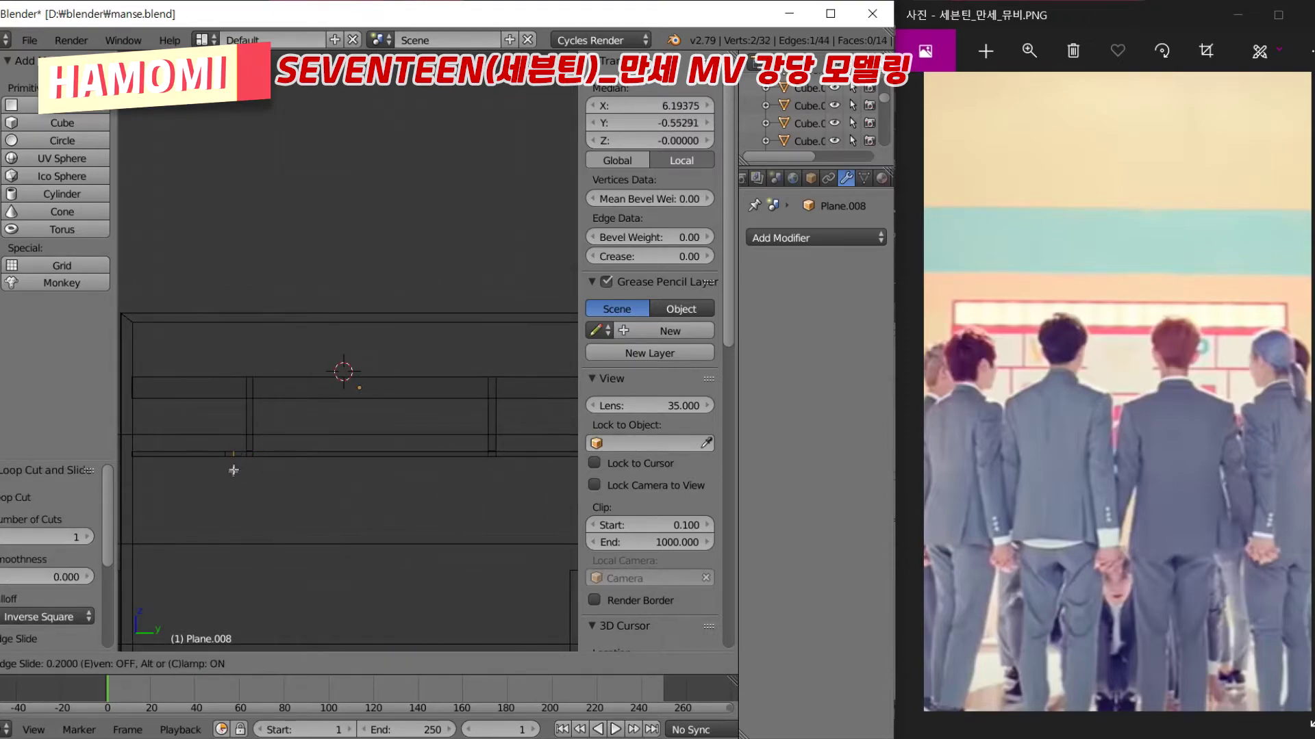
{"action": "left_click", "coordinate": [233, 470]}
{"action": "key", "text": "ctrl+r"}
{"action": "left_click", "coordinate": [446, 475]}
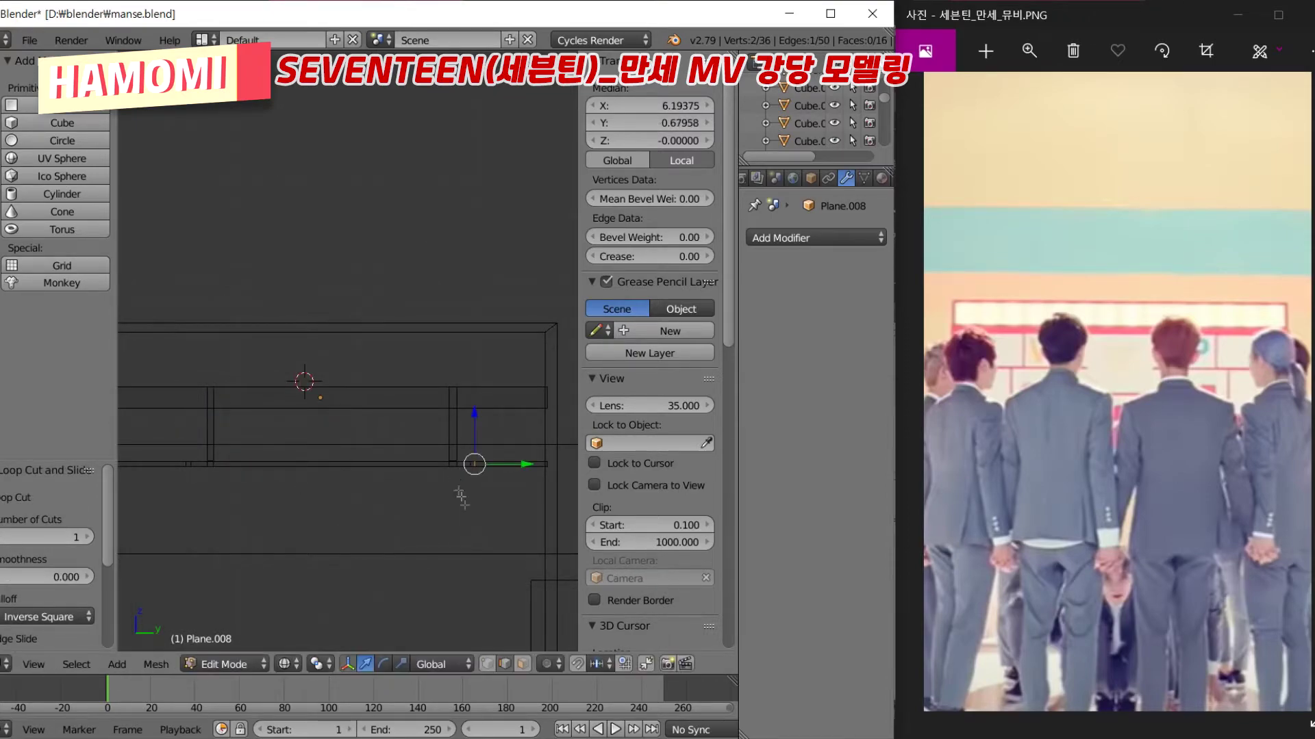
Extrude the selected edges vertically along Z to form the legs
{"action": "key", "text": "a"}
{"action": "scroll", "coordinate": [460, 498], "scroll_direction": "up", "scroll_amount": 4}
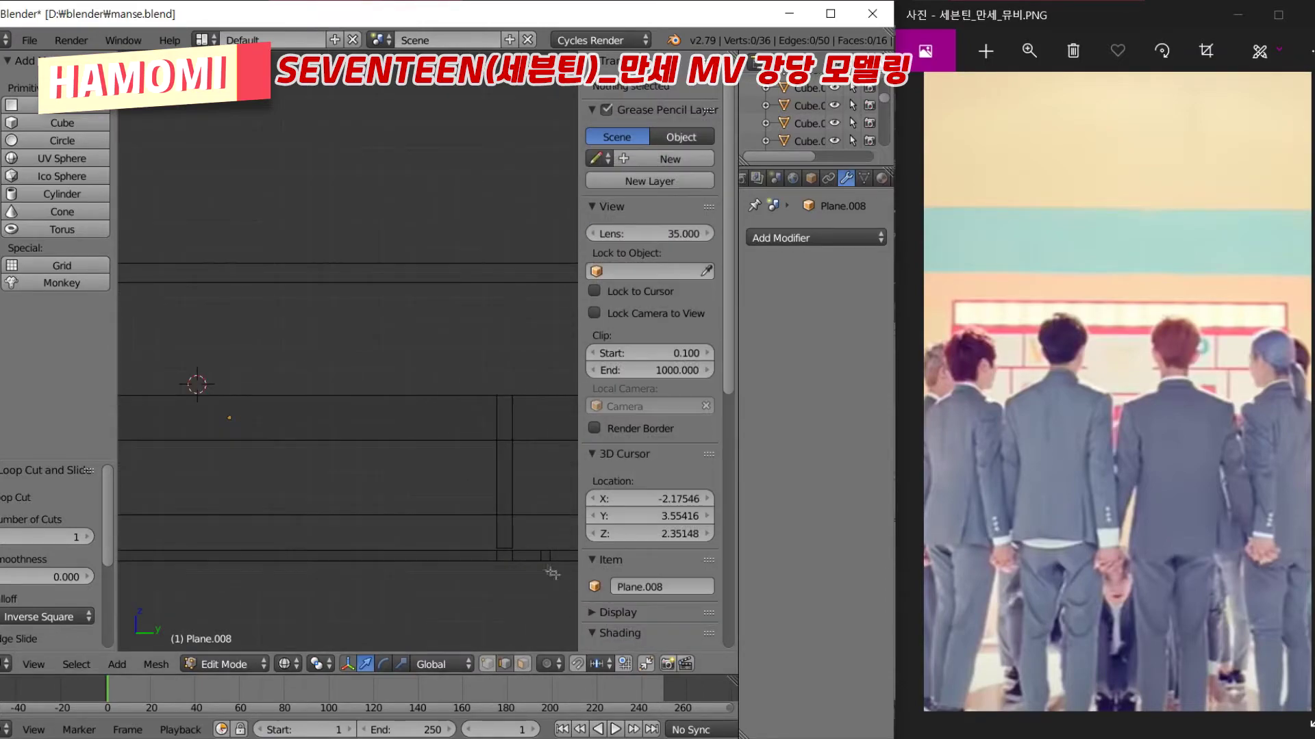
{"action": "scroll", "coordinate": [551, 574], "scroll_direction": "down", "scroll_amount": 3}
{"action": "key", "text": "e"}
{"action": "key", "text": "z"}
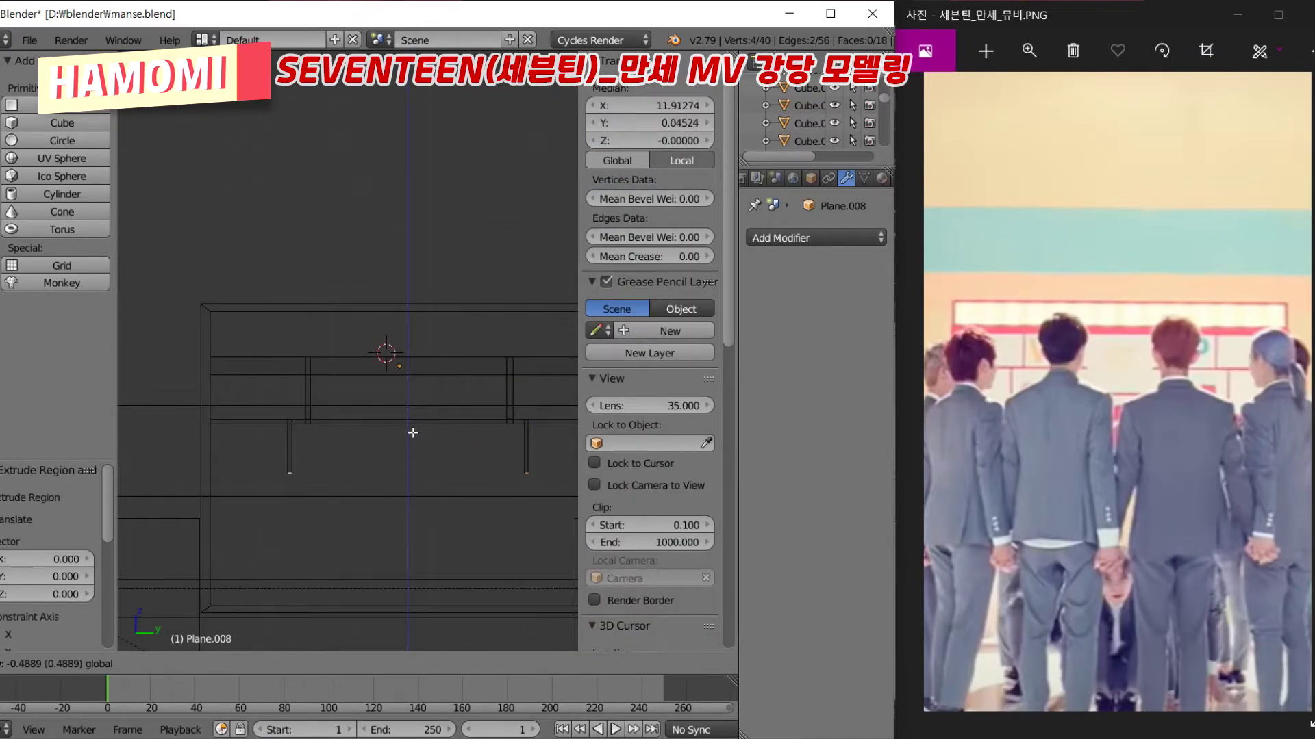
{"action": "left_click", "coordinate": [409, 460]}
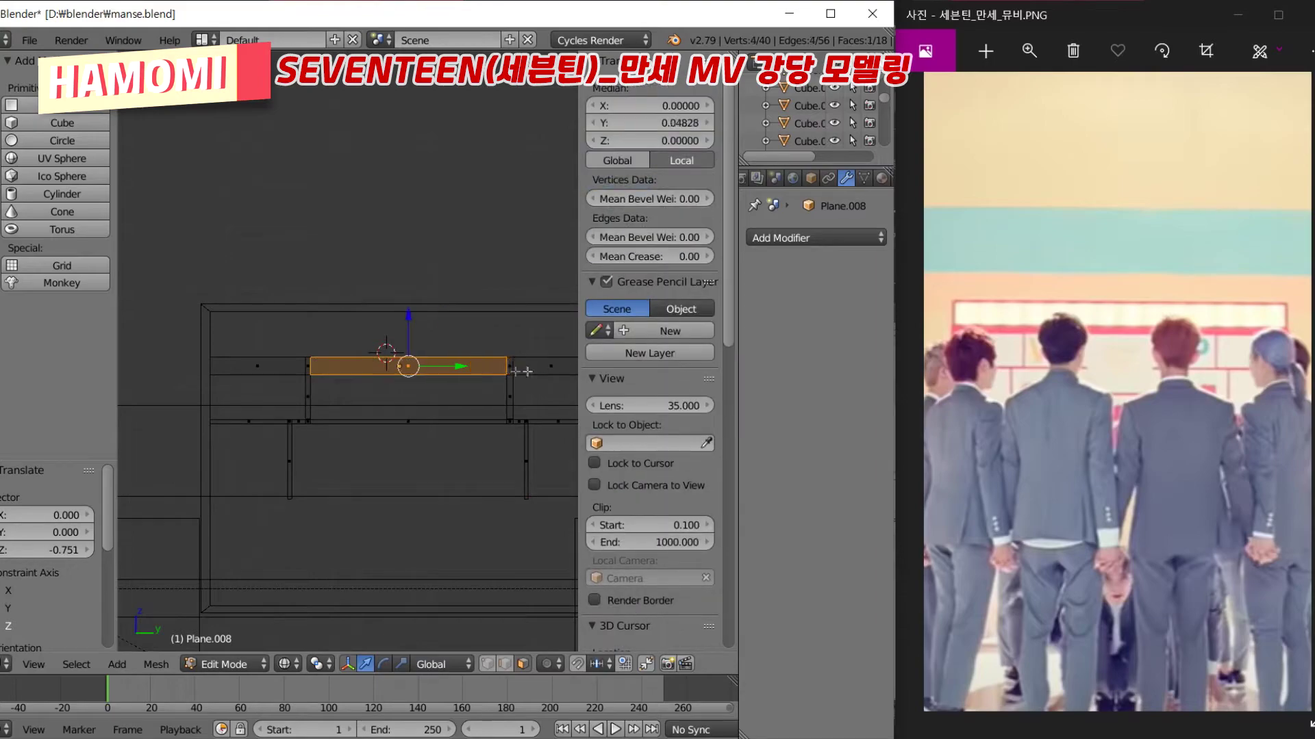
Duplicate the bar's face strip and place the copy lower on Z
{"action": "middle_click_drag", "start_coordinate": [514, 368], "coordinate": [407, 399], "text": "shift"}
{"action": "right_click", "coordinate": [158, 397]}
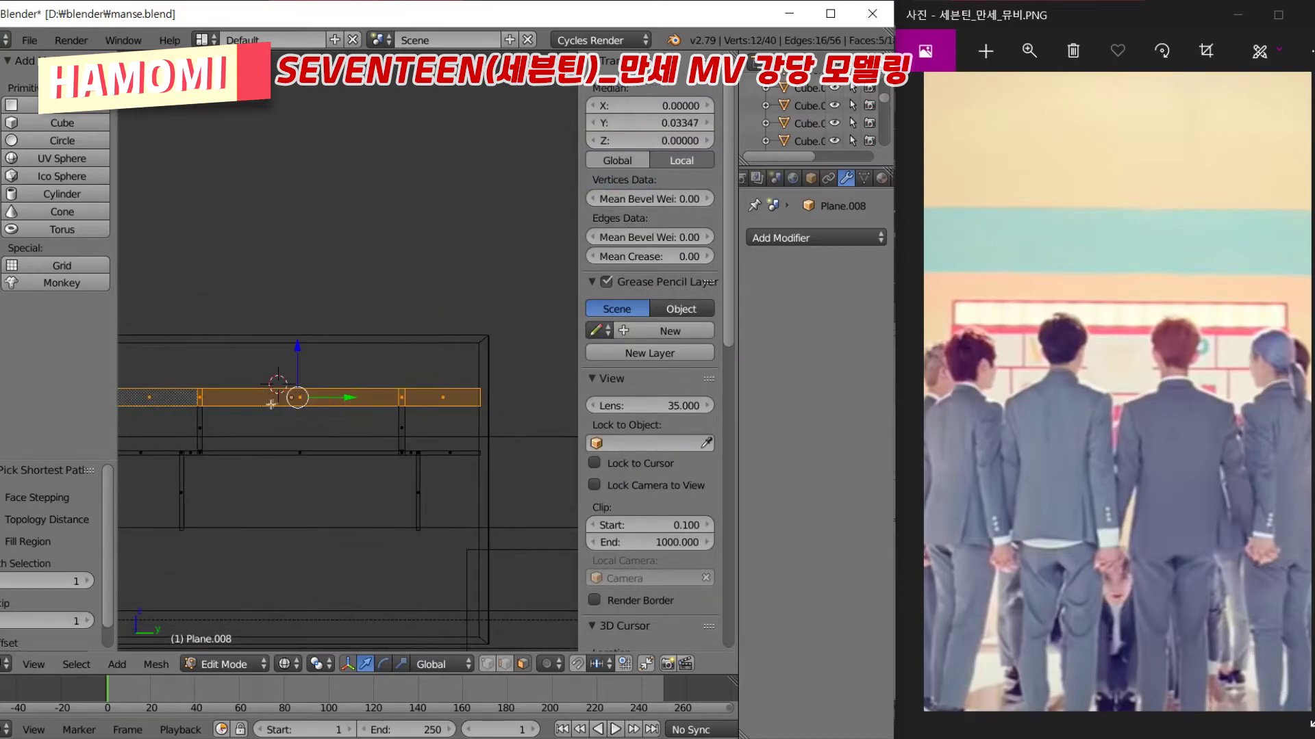
{"action": "key", "text": "shift+d"}
{"action": "key", "text": "z"}
{"action": "left_click", "coordinate": [318, 483]}
{"action": "scroll", "coordinate": [318, 484], "scroll_direction": "up", "scroll_amount": 2}
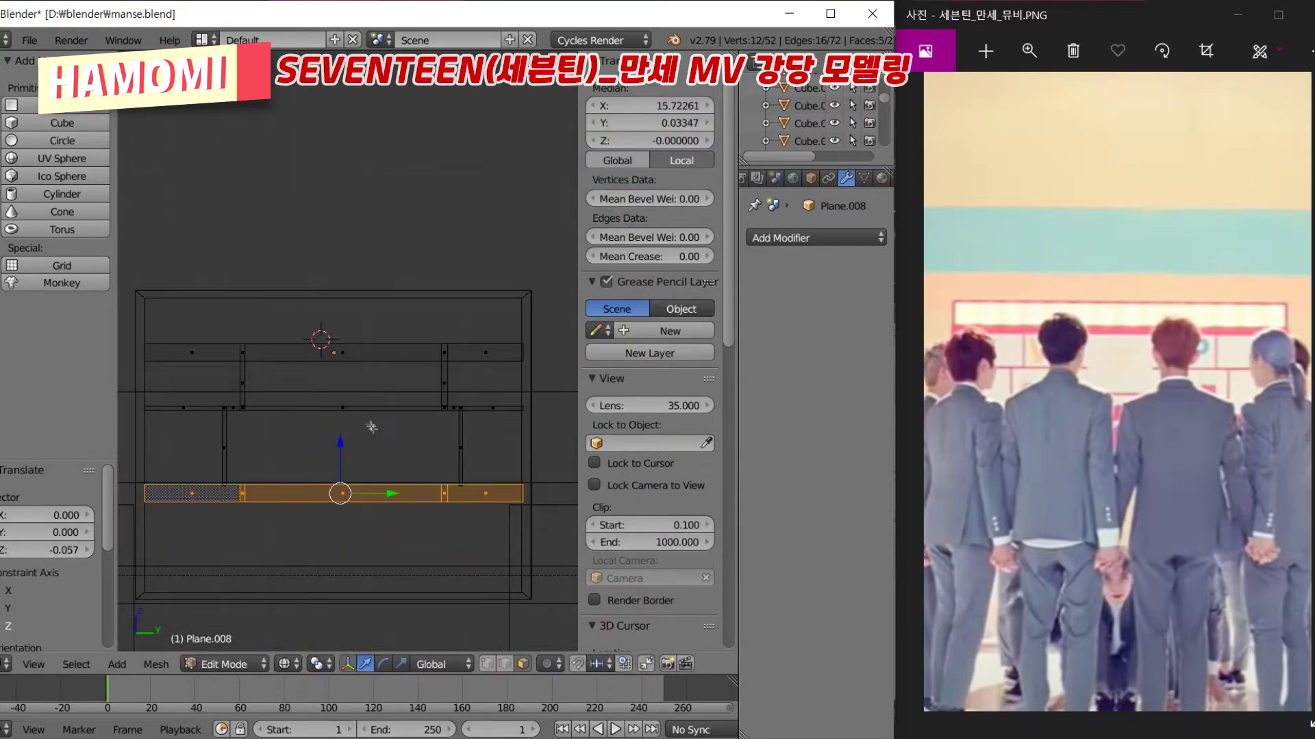
Slide the strip's left-end edge downward and return to Object Mode
{"action": "right_click", "coordinate": [196, 432]}
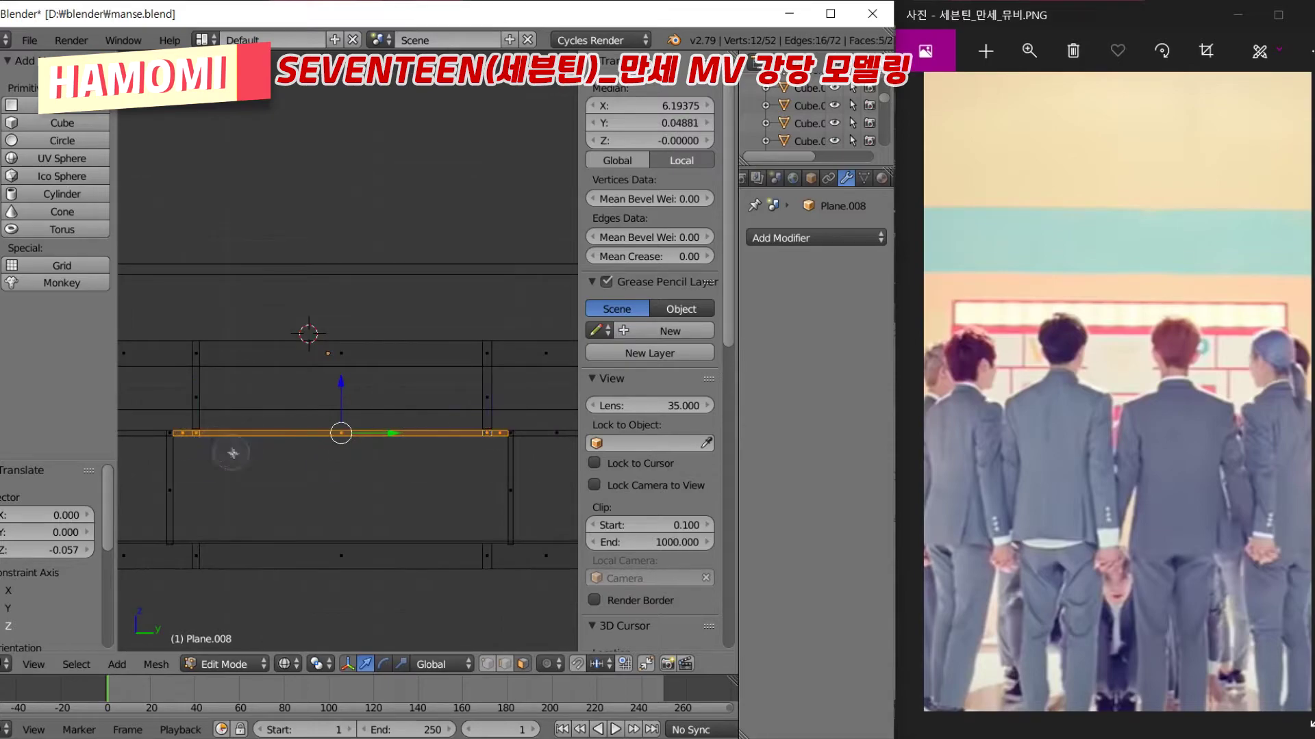
{"action": "key", "text": "g"}
{"action": "left_click", "coordinate": [318, 507]}
{"action": "key", "text": "Tab"}
{"action": "scroll", "coordinate": [317, 536], "scroll_direction": "down", "scroll_amount": 3}
Inspect the shelf frame in solid front view and select the whiteboard
{"action": "middle_click_drag", "start_coordinate": [318, 536], "coordinate": [314, 517]}
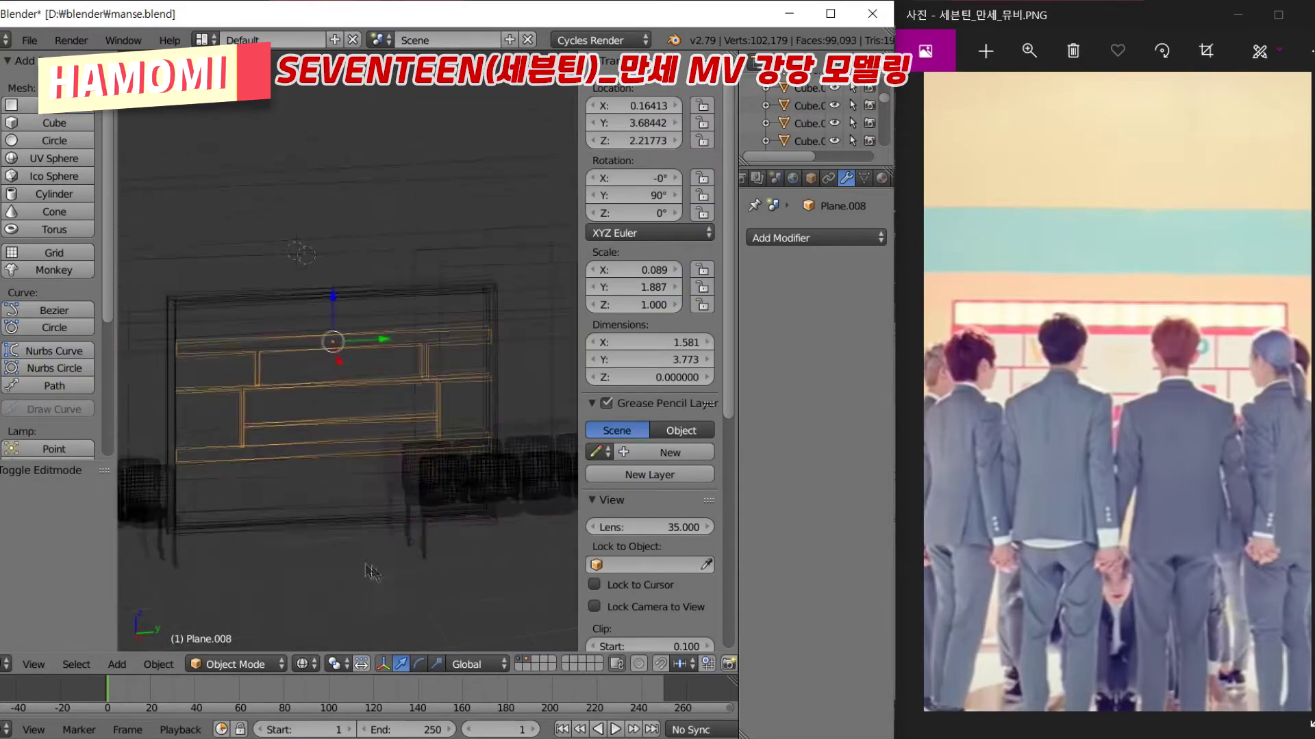
{"action": "scroll", "coordinate": [400, 547], "scroll_direction": "down", "scroll_amount": 1}
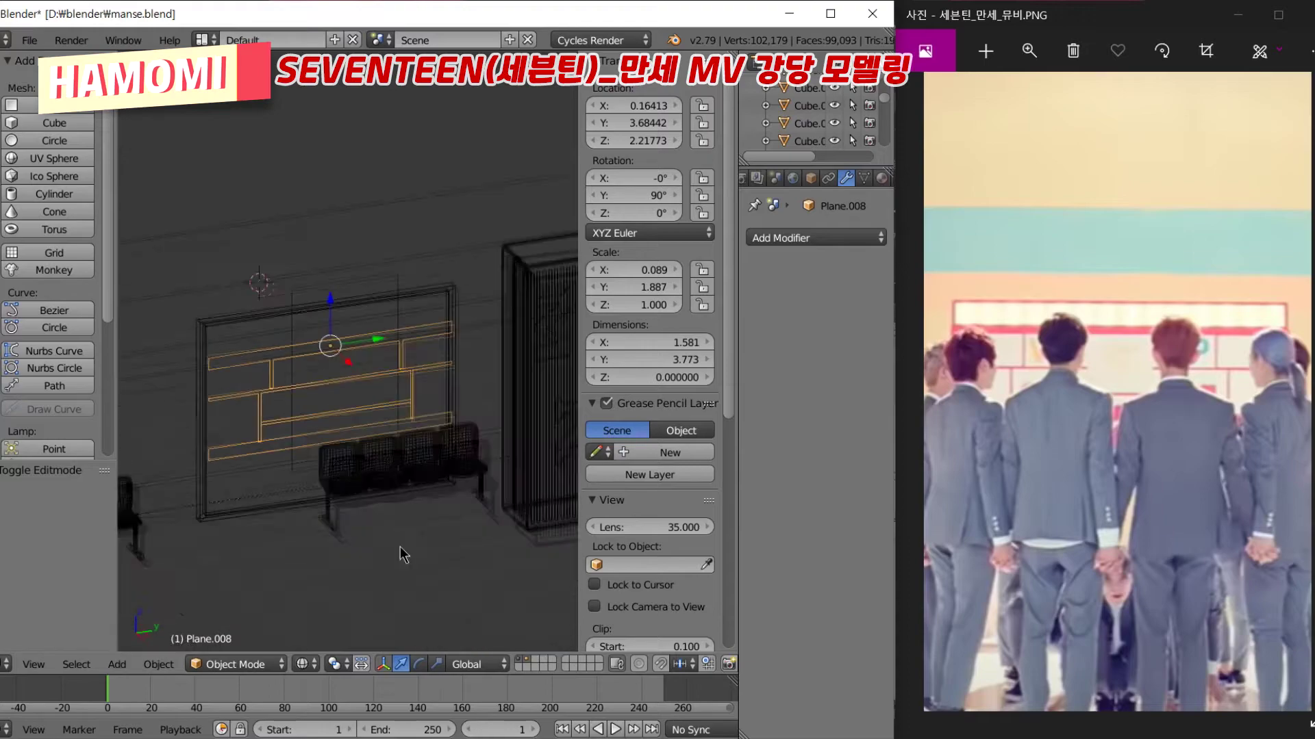
{"action": "middle_click_drag", "start_coordinate": [399, 546], "coordinate": [312, 432]}
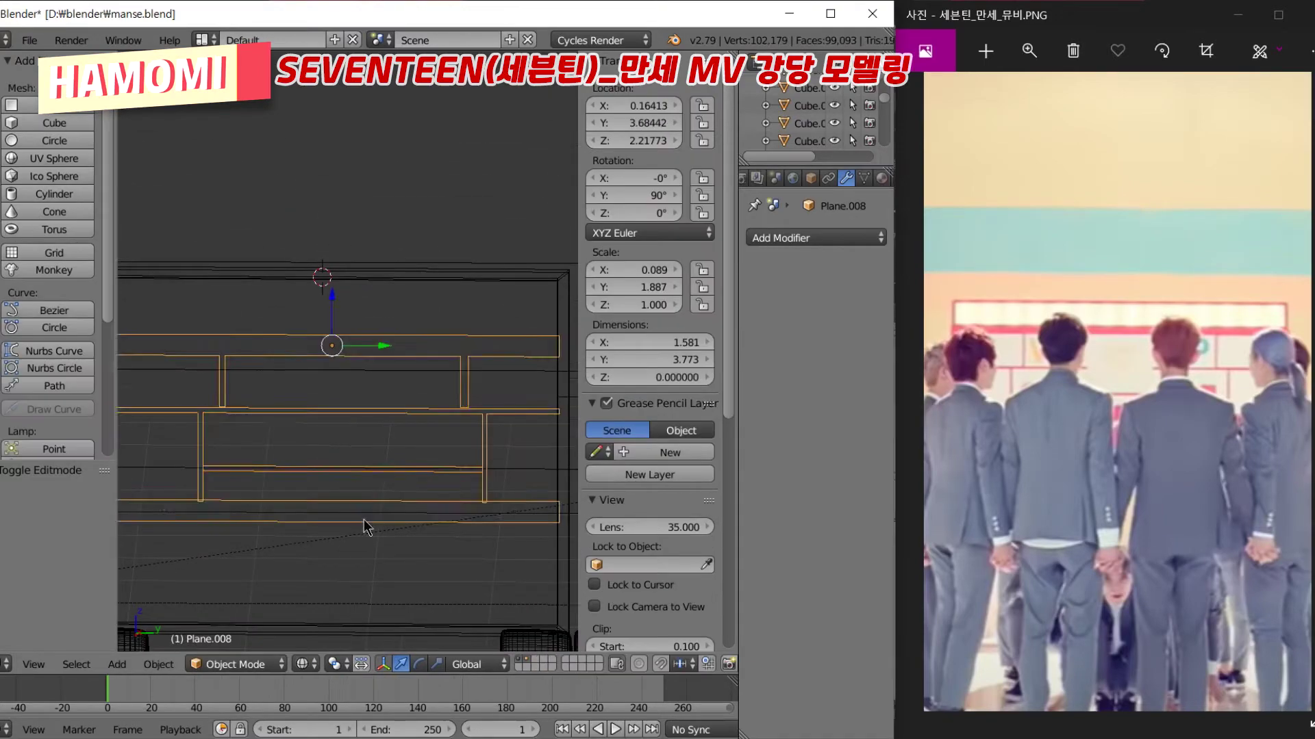
{"action": "middle_click_drag", "start_coordinate": [363, 519], "coordinate": [367, 504]}
{"action": "key", "text": "z"}
{"action": "key", "text": "KP_1"}
{"action": "scroll", "coordinate": [390, 475], "scroll_direction": "up", "scroll_amount": 3}
{"action": "scroll", "coordinate": [1107, 371], "scroll_direction": "up", "scroll_amount": 2}
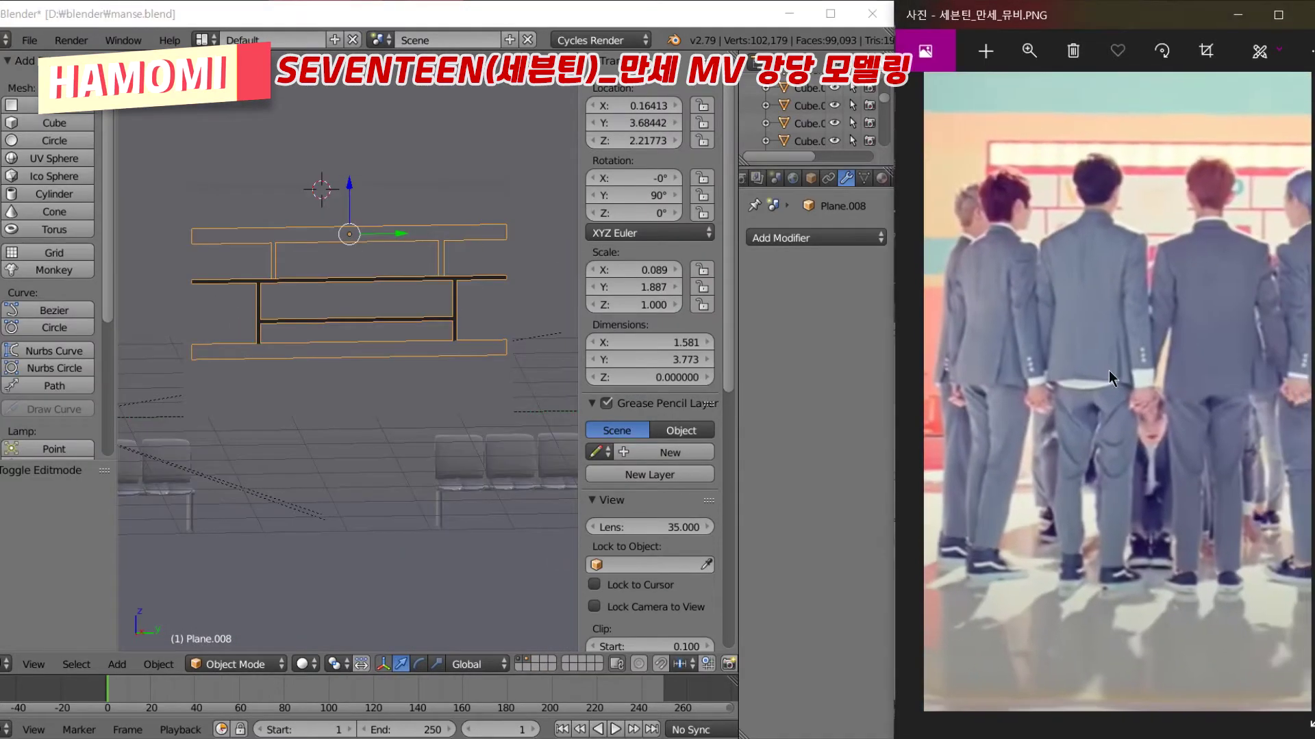
{"action": "right_click", "coordinate": [380, 413]}
{"action": "middle_click_drag", "start_coordinate": [349, 373], "coordinate": [383, 404]}
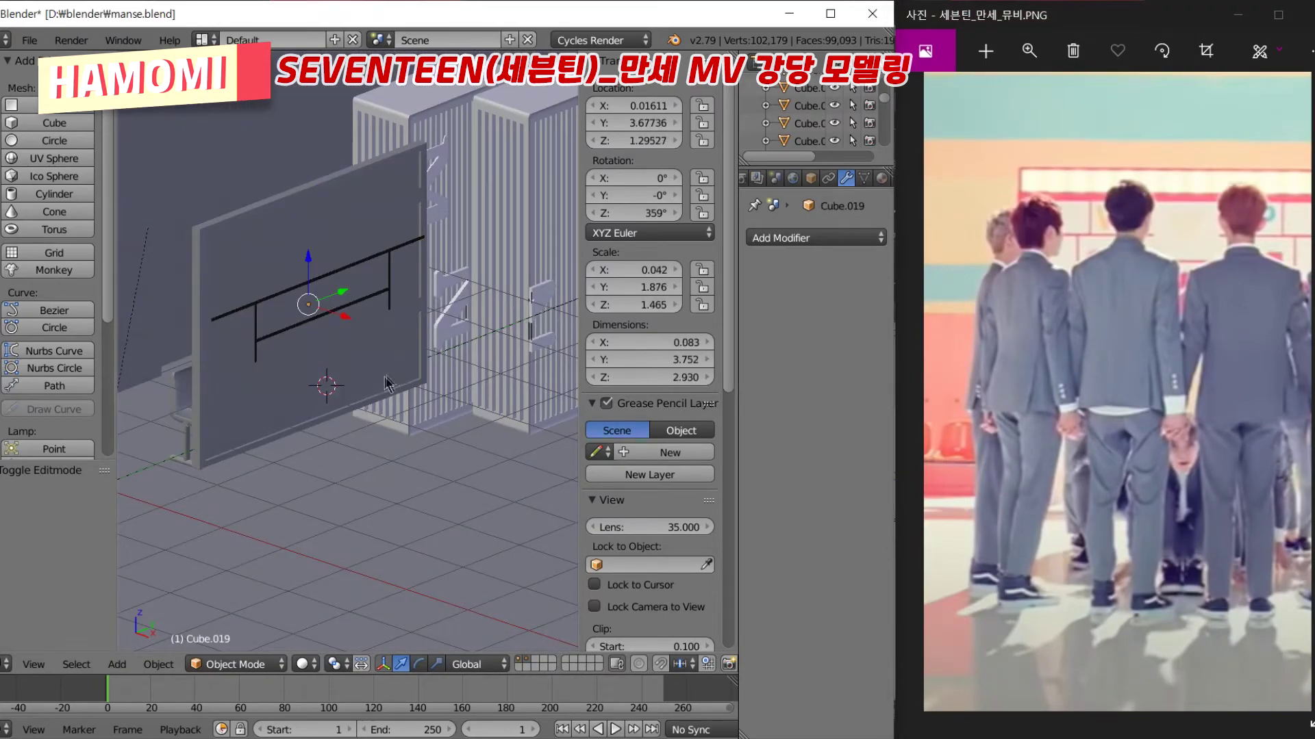
{"action": "right_click", "coordinate": [384, 404]}
{"action": "scroll", "coordinate": [383, 404], "scroll_direction": "down", "scroll_amount": 2}
{"action": "scroll", "coordinate": [395, 419], "scroll_direction": "up", "scroll_amount": 2}
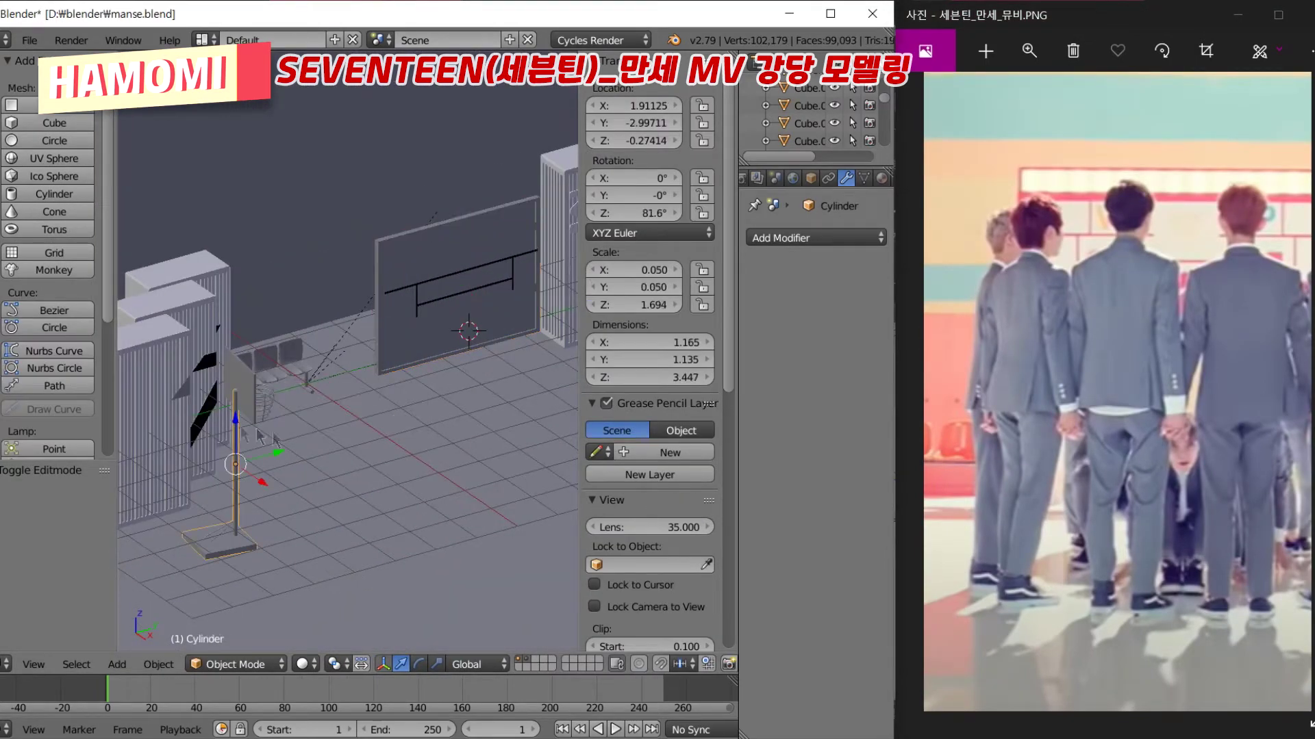
Duplicate the stand post, move it along Y and rotate it -90°
{"action": "key", "text": "shift+d"}
{"action": "key", "text": "g"}
{"action": "key", "text": "y"}
{"action": "left_click", "coordinate": [425, 404]}
{"action": "middle_click_drag", "start_coordinate": [425, 404], "coordinate": [442, 398]}
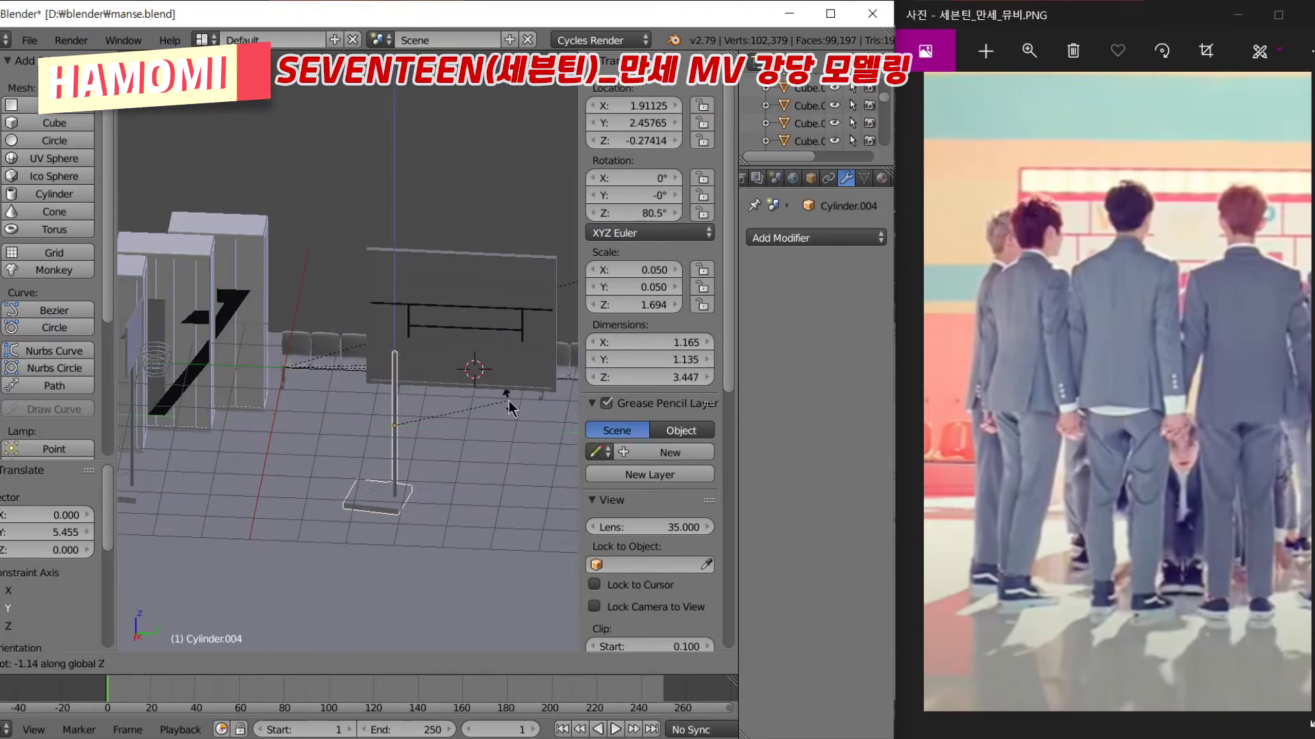
{"action": "type", "text": "-90"}
{"action": "key", "text": "Return"}
Reposition the copied post along X under the board
{"action": "key", "text": "r"}
{"action": "key", "text": "z"}
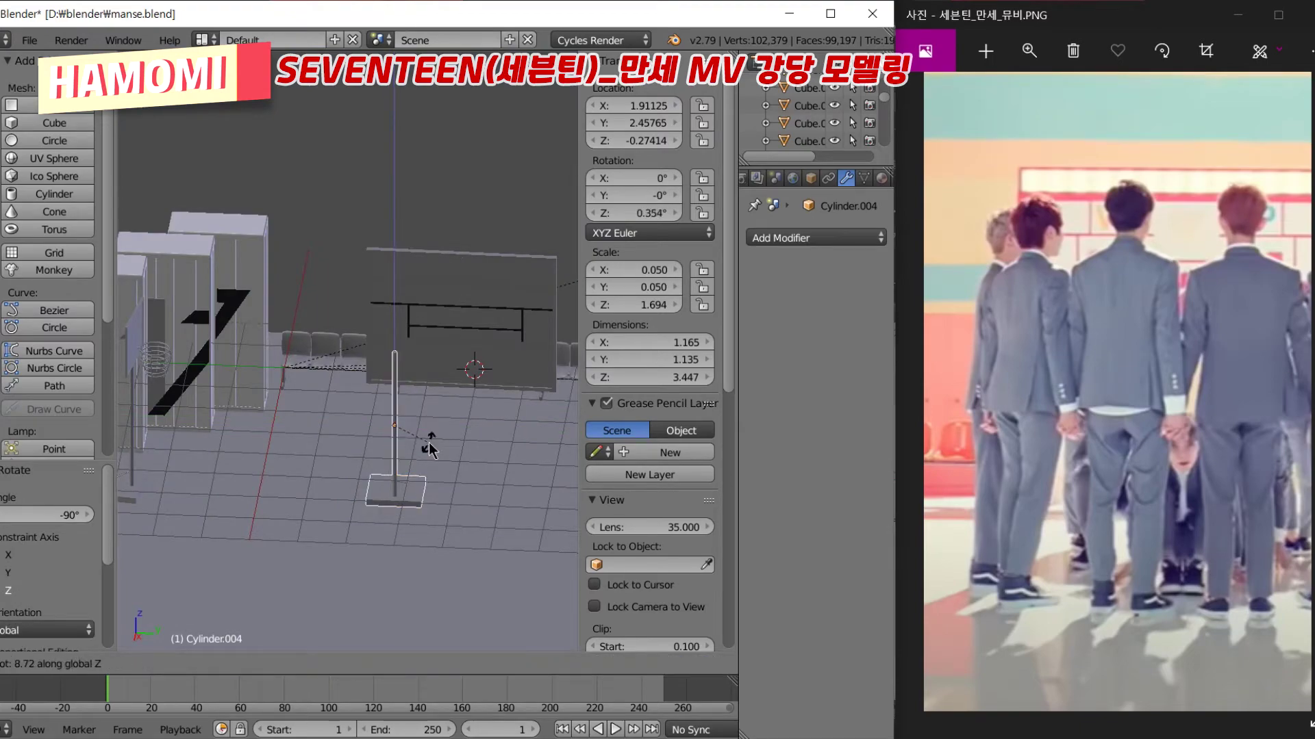
{"action": "key", "text": "Escape"}
{"action": "key", "text": "KP_1"}
{"action": "key", "text": "KP_3"}
{"action": "key", "text": "g"}
{"action": "key", "text": "x"}
{"action": "left_click", "coordinate": [438, 411]}
{"action": "middle_click_drag", "start_coordinate": [438, 411], "coordinate": [483, 518]}
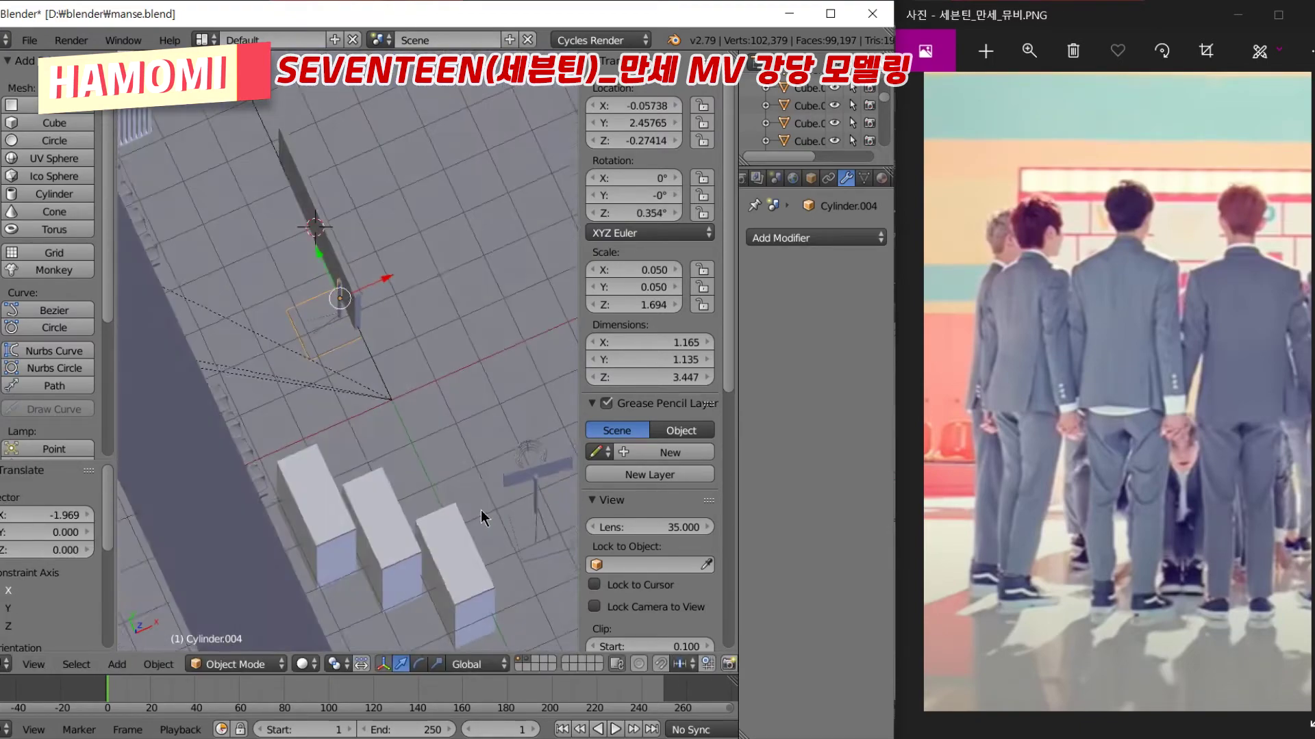
Duplicate the post again and place the second post from side view
{"action": "key", "text": "shift+d"}
{"action": "key", "text": "Escape"}
{"action": "key", "text": "KP_3"}
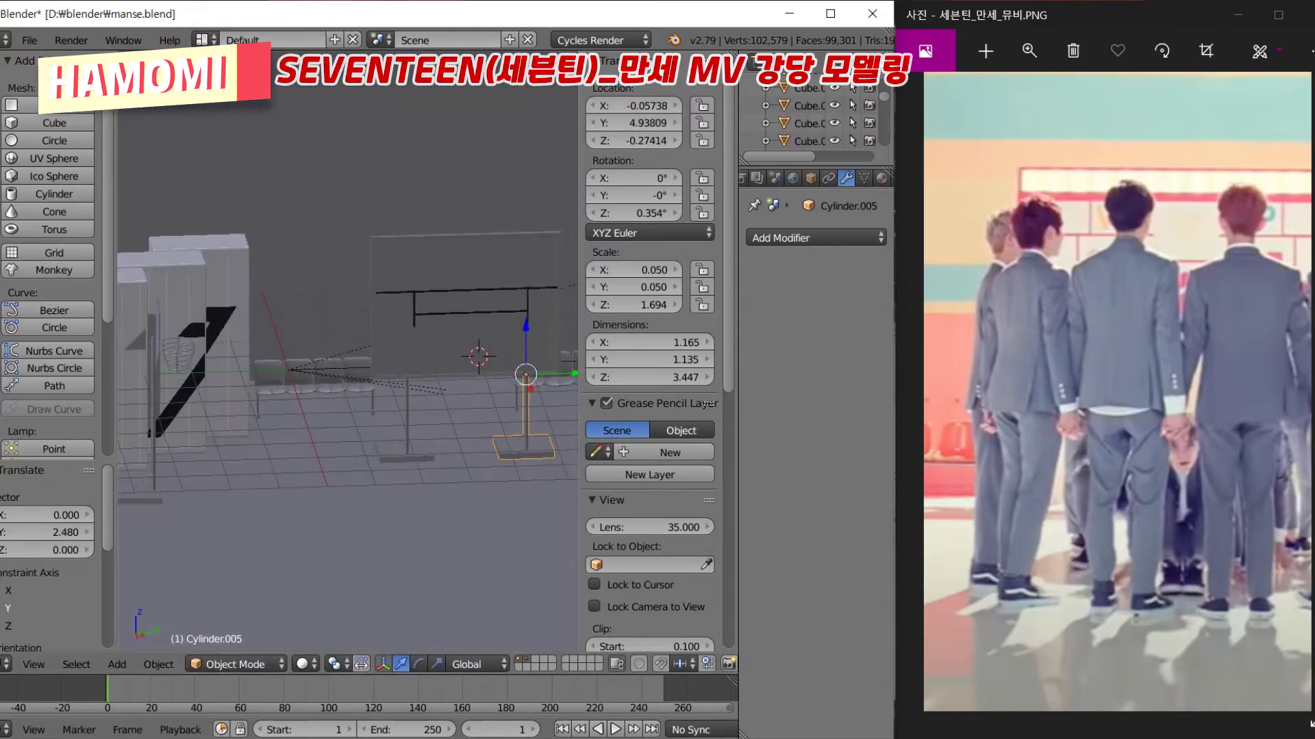
{"action": "left_click", "coordinate": [459, 384]}
{"action": "scroll", "coordinate": [465, 342], "scroll_direction": "up", "scroll_amount": 3}
{"action": "mouse_move", "coordinate": [465, 346]}
{"action": "middle_mouse_down"}
{"action": "mouse_move", "coordinate": [466, 389]}
{"action": "mouse_move", "coordinate": [394, 458]}
{"action": "middle_mouse_up"}
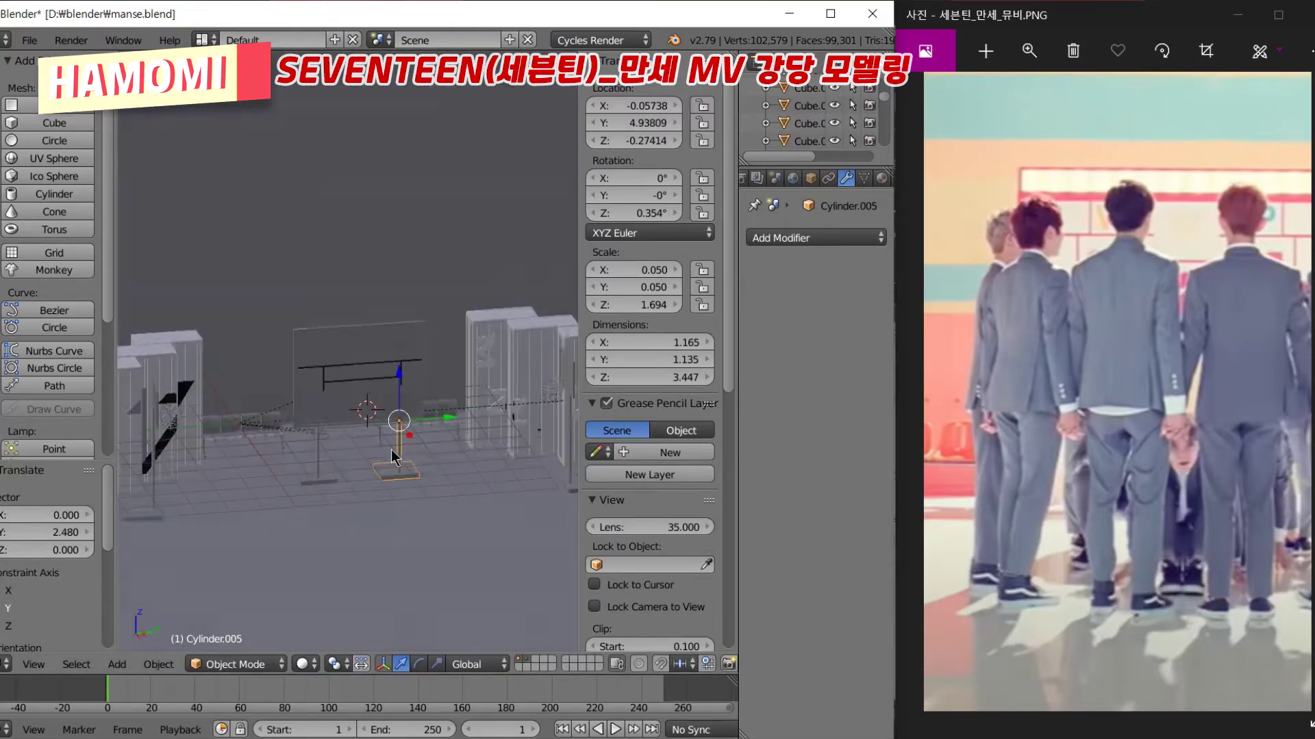
Preview the scene in rendered shading, then check the board in wireframe
{"action": "left_click", "coordinate": [302, 665]}
{"action": "left_click", "coordinate": [335, 543]}
{"action": "mouse_move", "coordinate": [336, 543]}
{"action": "middle_mouse_down"}
{"action": "mouse_move", "coordinate": [426, 460]}
{"action": "mouse_move", "coordinate": [370, 478]}
{"action": "middle_mouse_up"}
{"action": "key", "text": "shift+z"}
{"action": "right_click", "coordinate": [441, 351]}
{"action": "scroll", "coordinate": [442, 350], "scroll_direction": "up", "scroll_amount": 3}
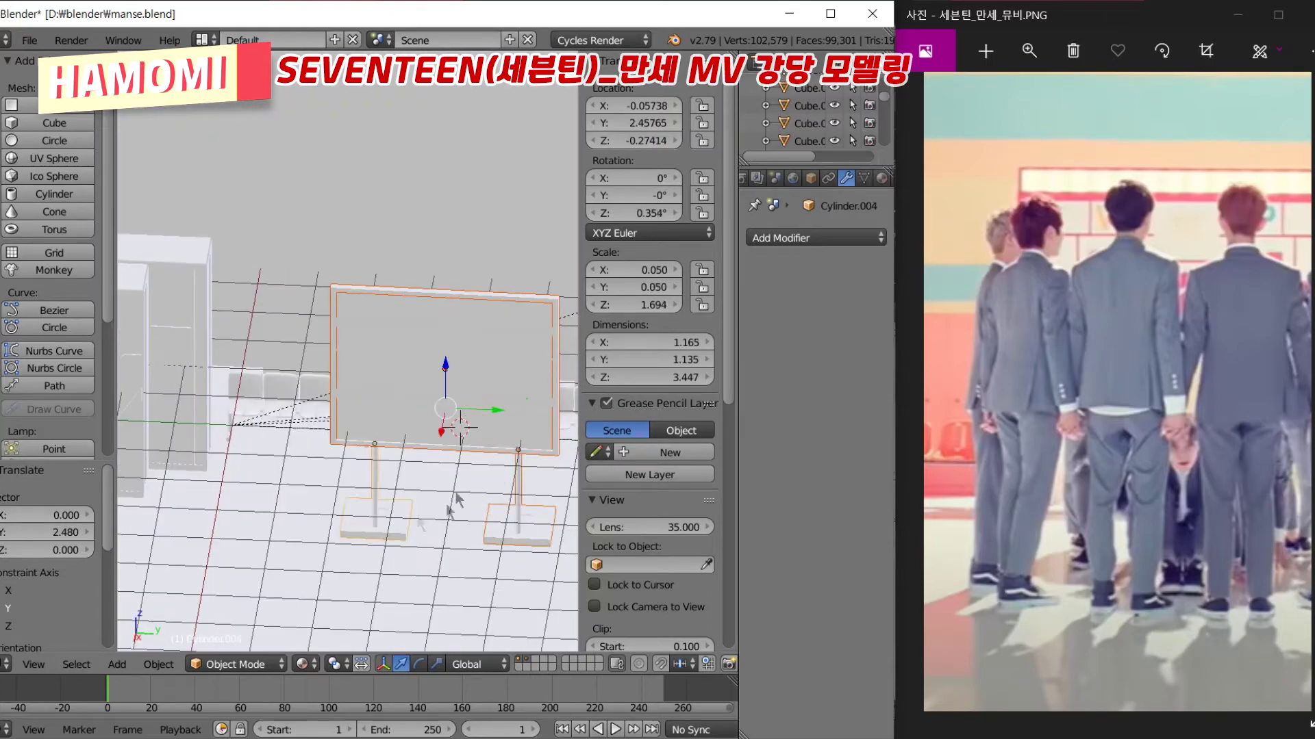
{"action": "mouse_move", "coordinate": [457, 498]}
{"action": "middle_mouse_down"}
{"action": "mouse_move", "coordinate": [390, 461]}
{"action": "mouse_move", "coordinate": [430, 410]}
{"action": "middle_mouse_up"}
{"action": "left_click", "coordinate": [381, 446]}
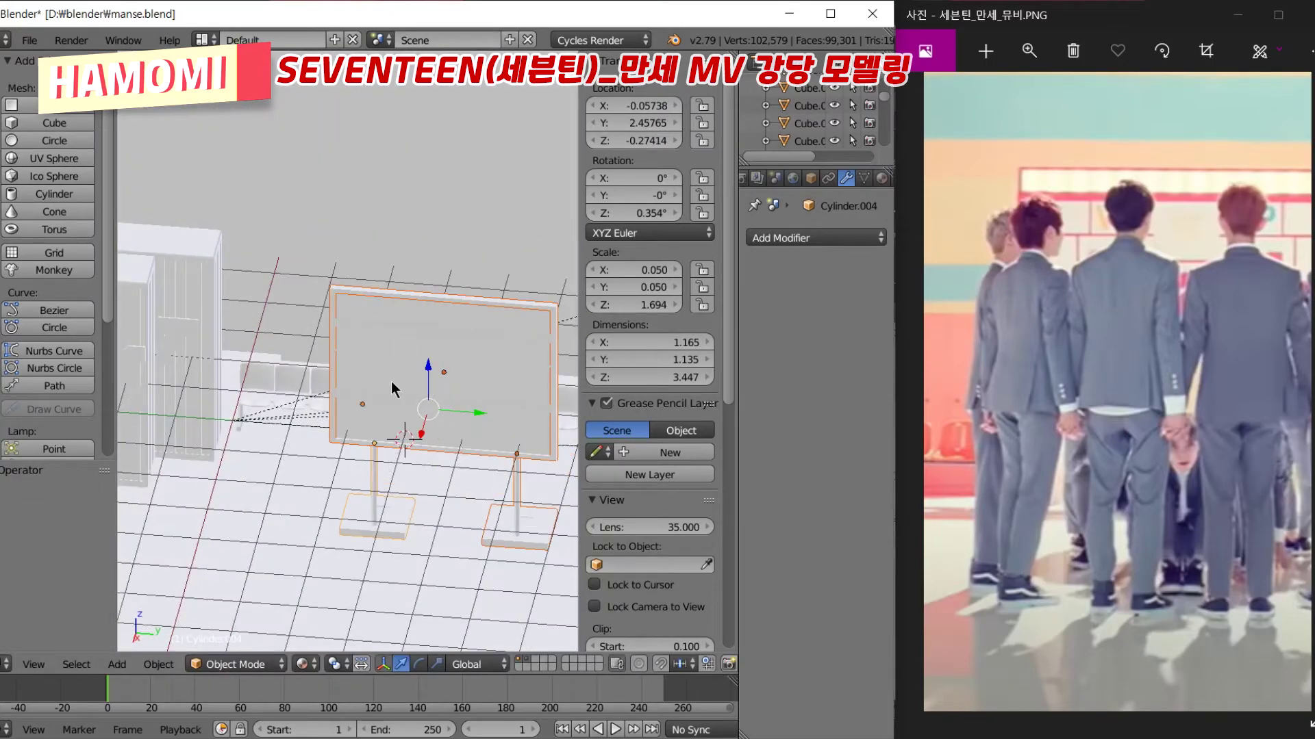
{"action": "key", "text": "z"}
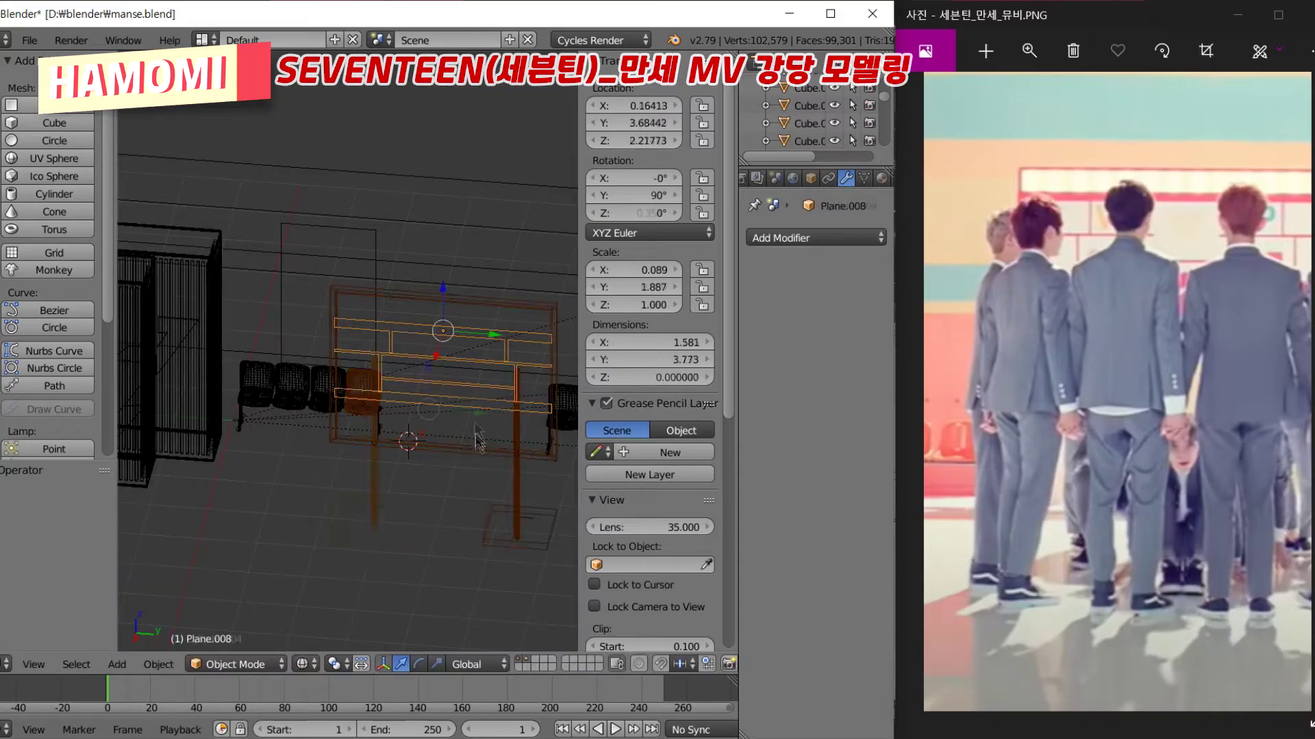
{"action": "middle_click_drag", "start_coordinate": [344, 496], "coordinate": [300, 430]}
{"action": "key", "text": "z"}
Shift the shelf frame 1.726 along -X and preview it in rendered shading
{"action": "left_click_drag", "start_coordinate": [421, 382], "coordinate": [370, 356]}
{"action": "middle_click_drag", "start_coordinate": [370, 411], "coordinate": [370, 434]}
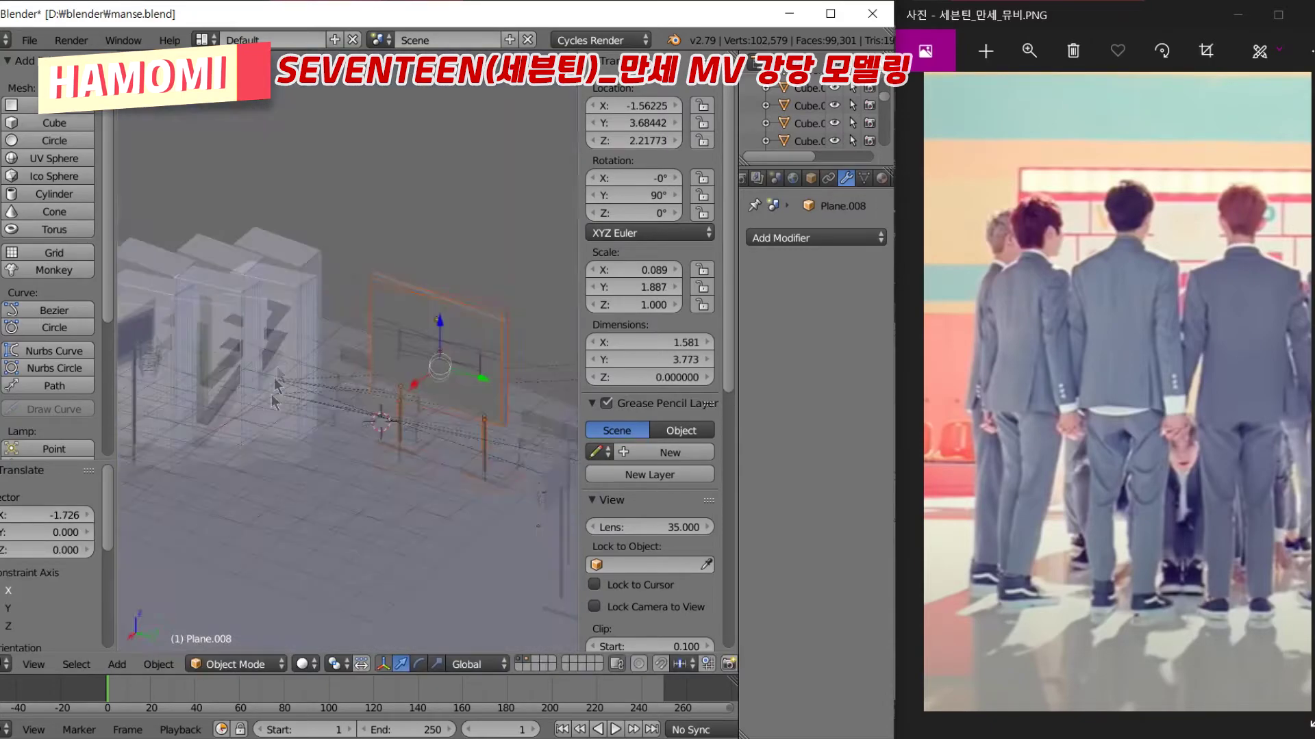
{"action": "middle_click_drag", "start_coordinate": [466, 376], "coordinate": [383, 342]}
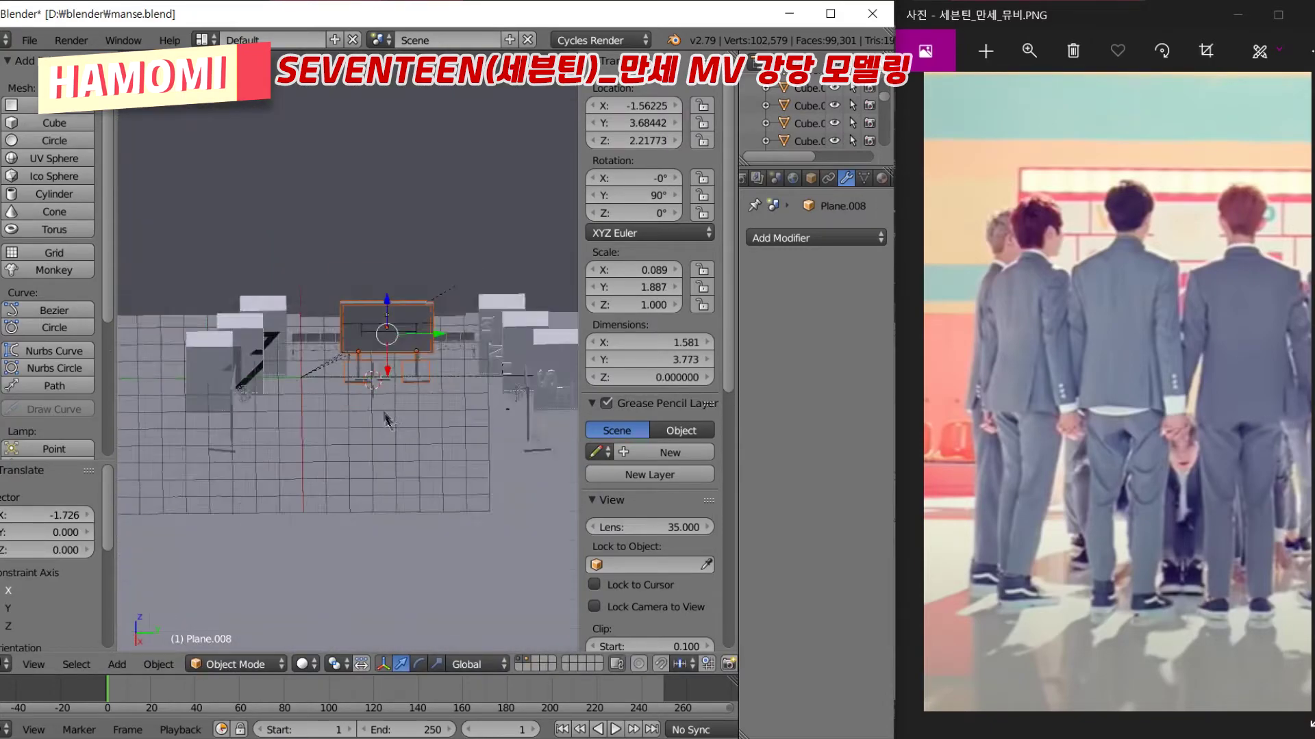
{"action": "left_click", "coordinate": [302, 664]}
{"action": "left_click", "coordinate": [392, 548]}
{"action": "middle_click_drag", "start_coordinate": [454, 434], "coordinate": [359, 381]}
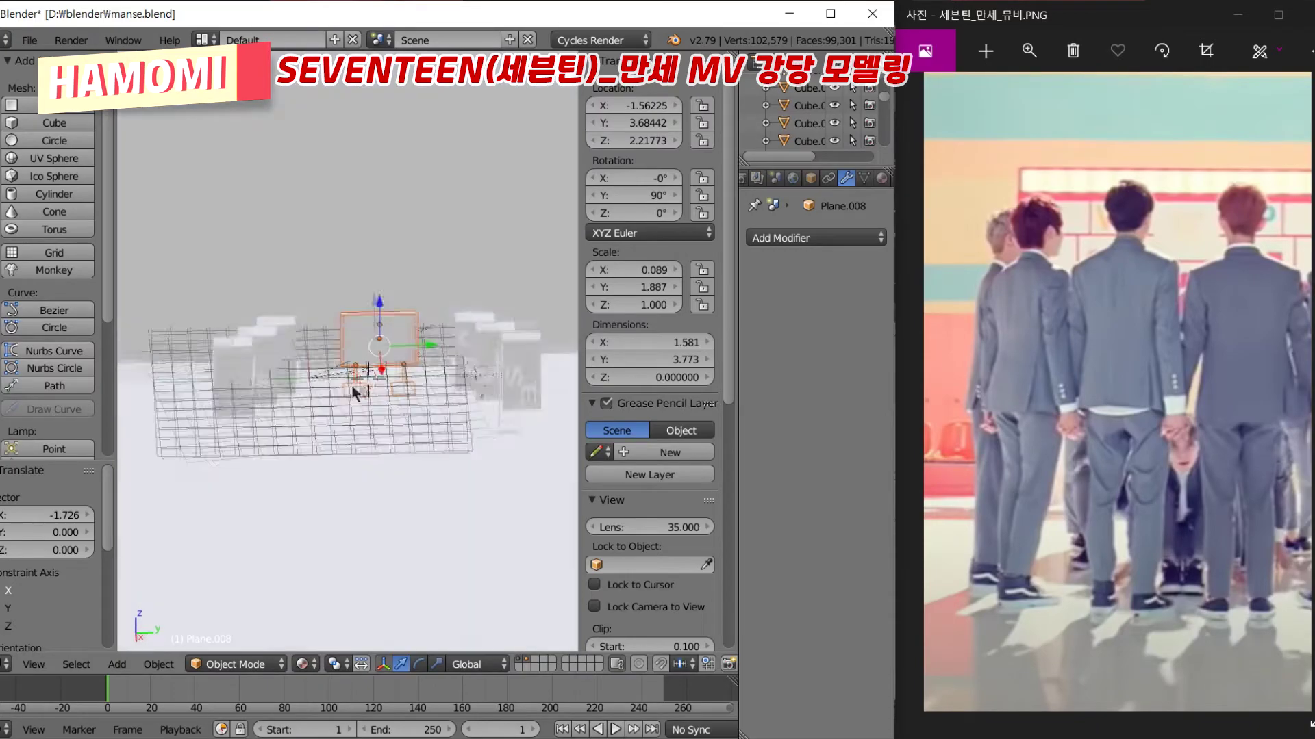
{"action": "left_click", "coordinate": [1123, 431]}
{"action": "scroll", "coordinate": [1124, 431], "scroll_direction": "down", "scroll_amount": 5}
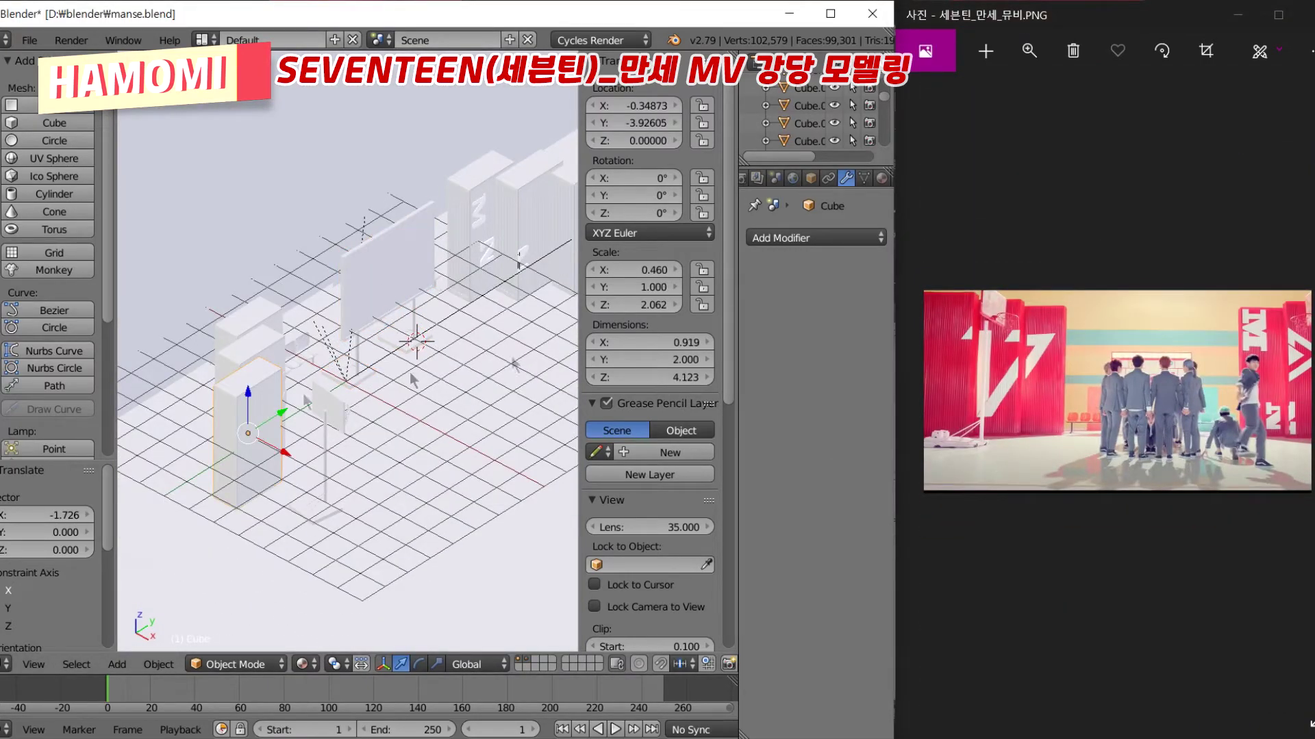
Give the panel's material nodes, a red colour and a Glossy BSDF surface
{"action": "left_click", "coordinate": [864, 387]}
{"action": "left_click", "coordinate": [837, 421]}
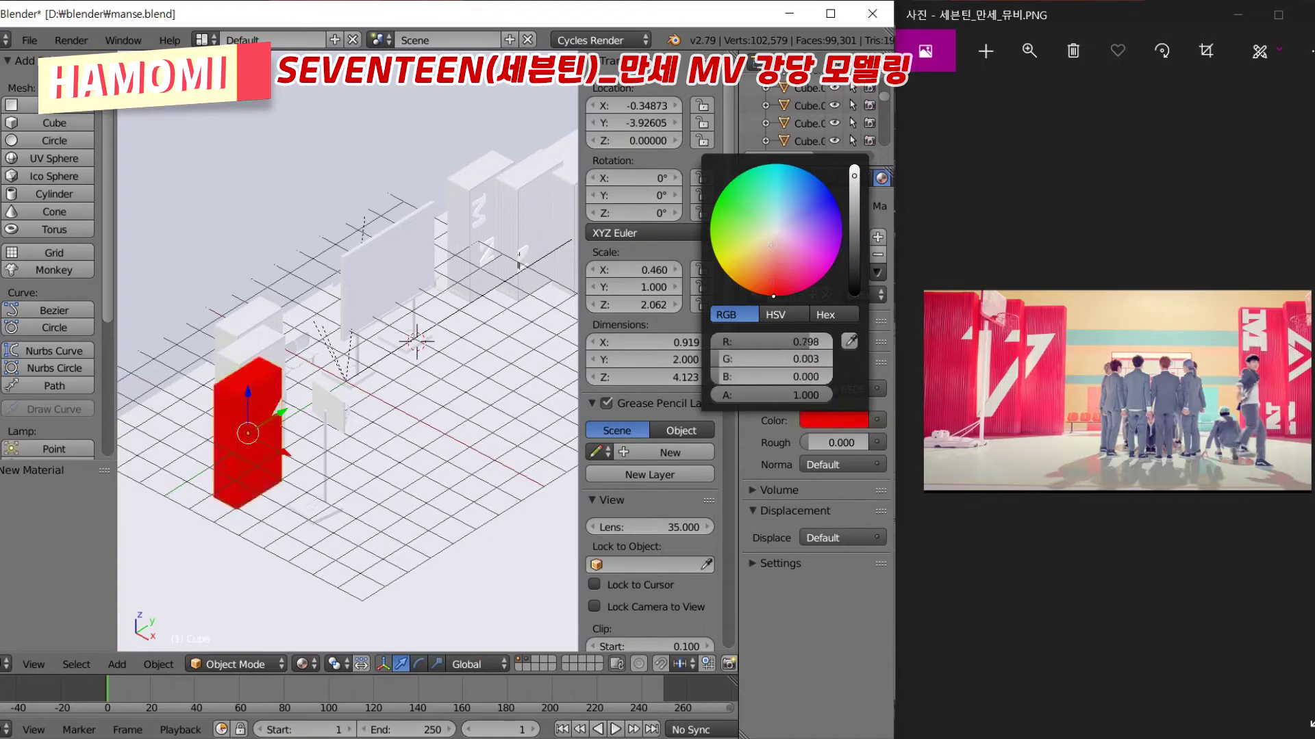
{"action": "left_click", "coordinate": [842, 389]}
{"action": "left_click", "coordinate": [691, 141]}
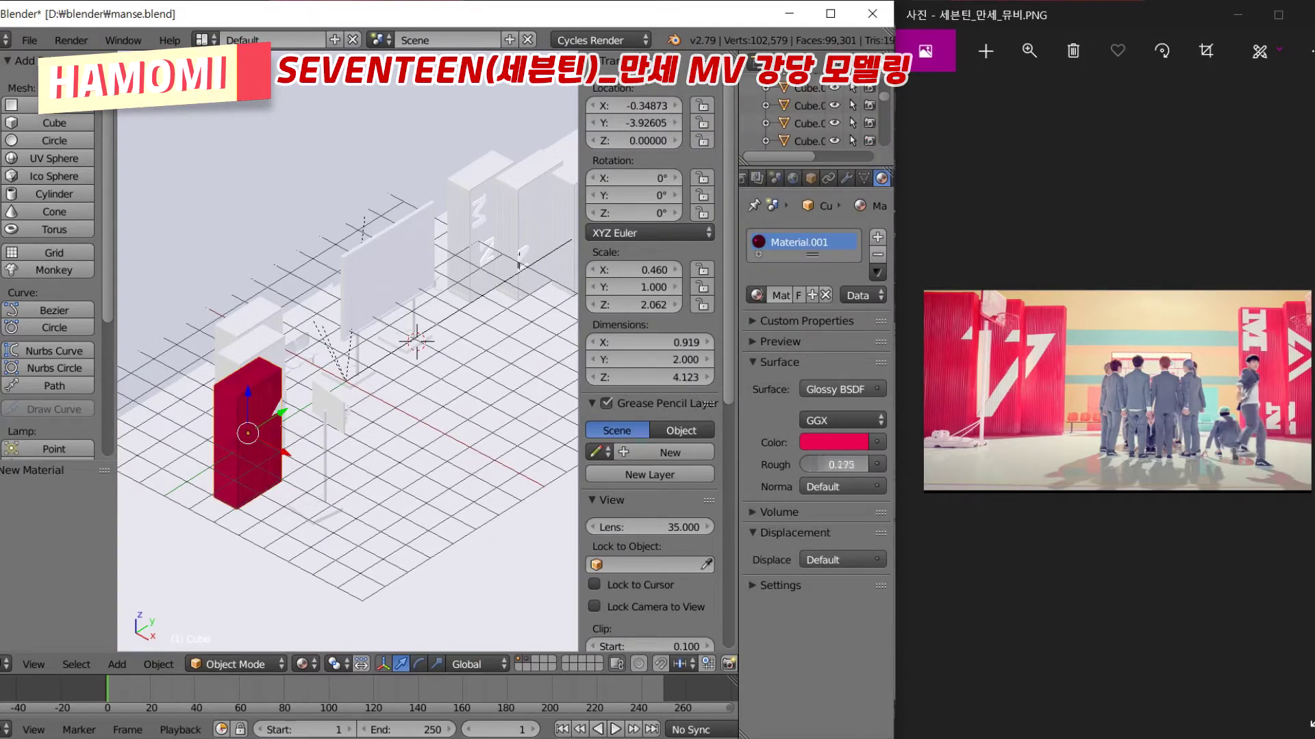
{"action": "scroll", "coordinate": [283, 337], "scroll_direction": "up", "scroll_amount": 5}
Assign the red Material.001 to the cabinet and another tall panel
{"action": "right_click", "coordinate": [321, 383]}
{"action": "left_click", "coordinate": [756, 295]}
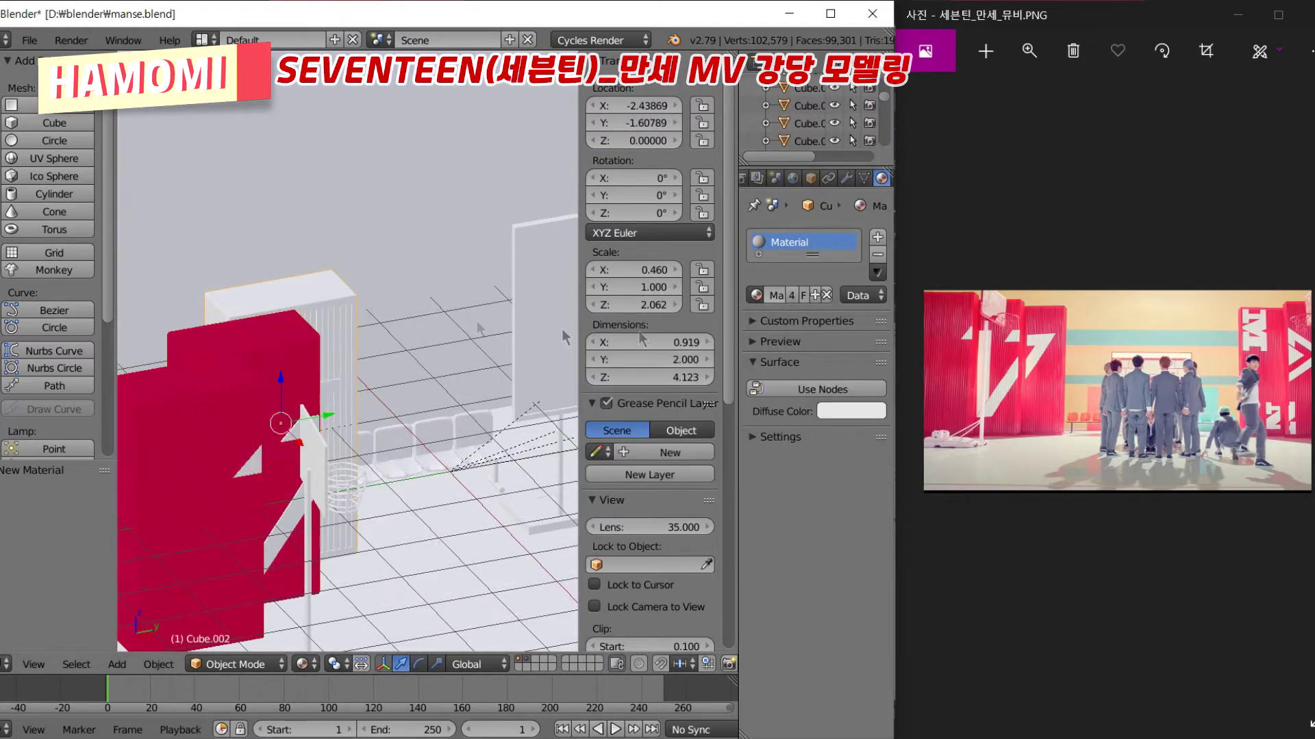
{"action": "left_click", "coordinate": [702, 356]}
{"action": "right_click", "coordinate": [445, 390]}
{"action": "left_click", "coordinate": [757, 295]}
{"action": "left_click", "coordinate": [616, 357]}
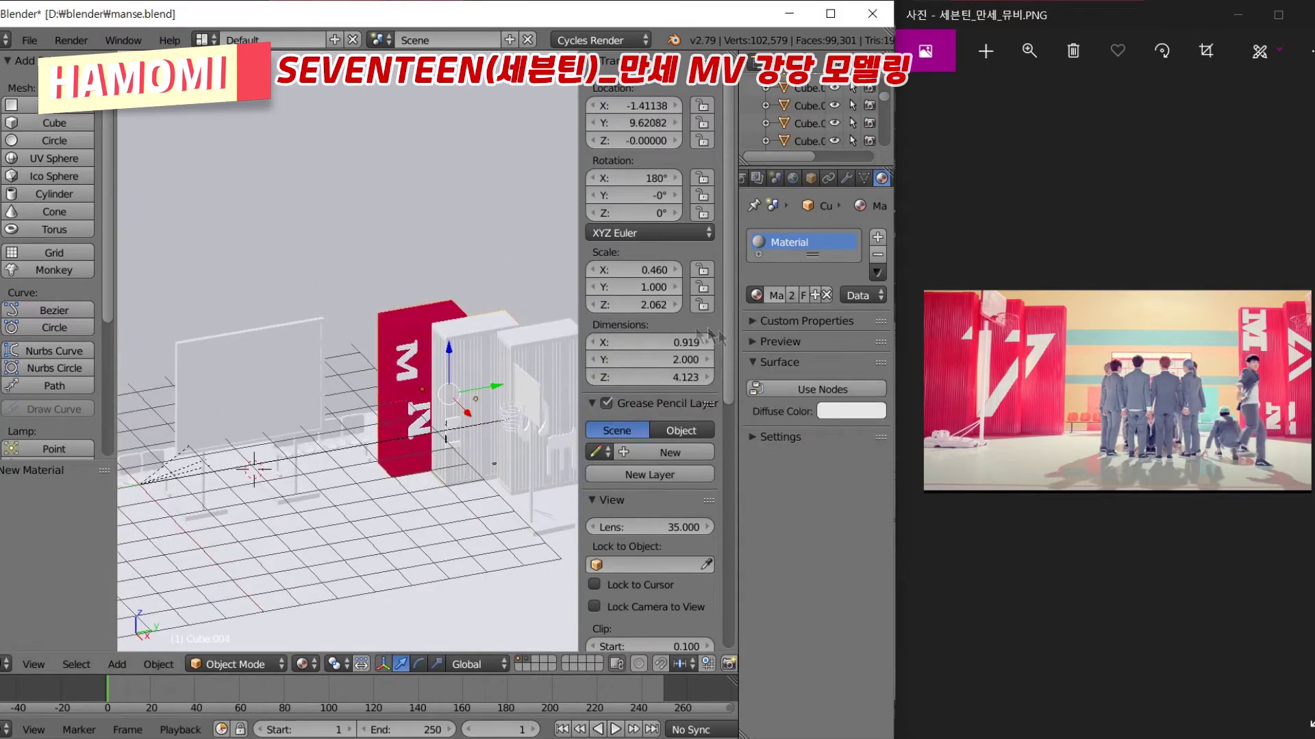
{"action": "left_click", "coordinate": [757, 295]}
{"action": "middle_click_drag", "start_coordinate": [414, 460], "coordinate": [373, 446]}
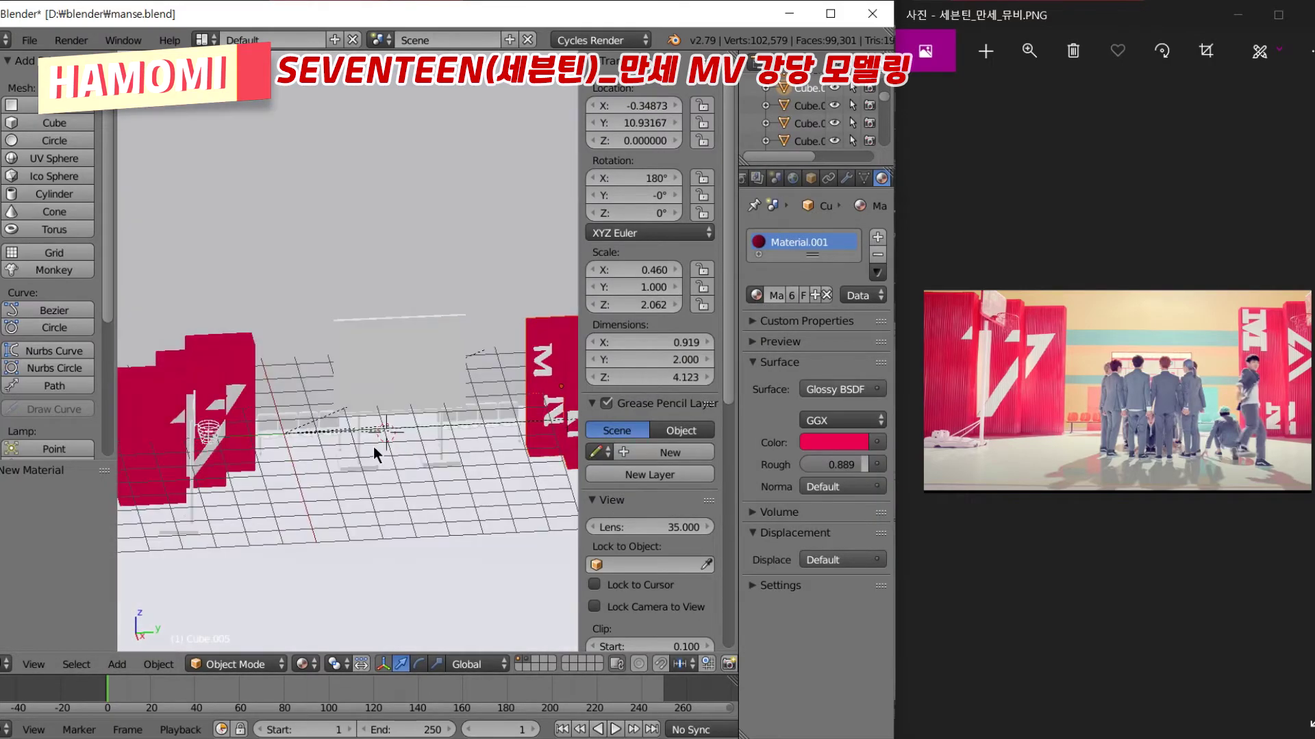
Give the shelf frame a new magenta material
{"action": "right_click", "coordinate": [386, 335]}
{"action": "left_click", "coordinate": [808, 295]}
{"action": "left_click", "coordinate": [833, 419]}
{"action": "left_click", "coordinate": [751, 291]}
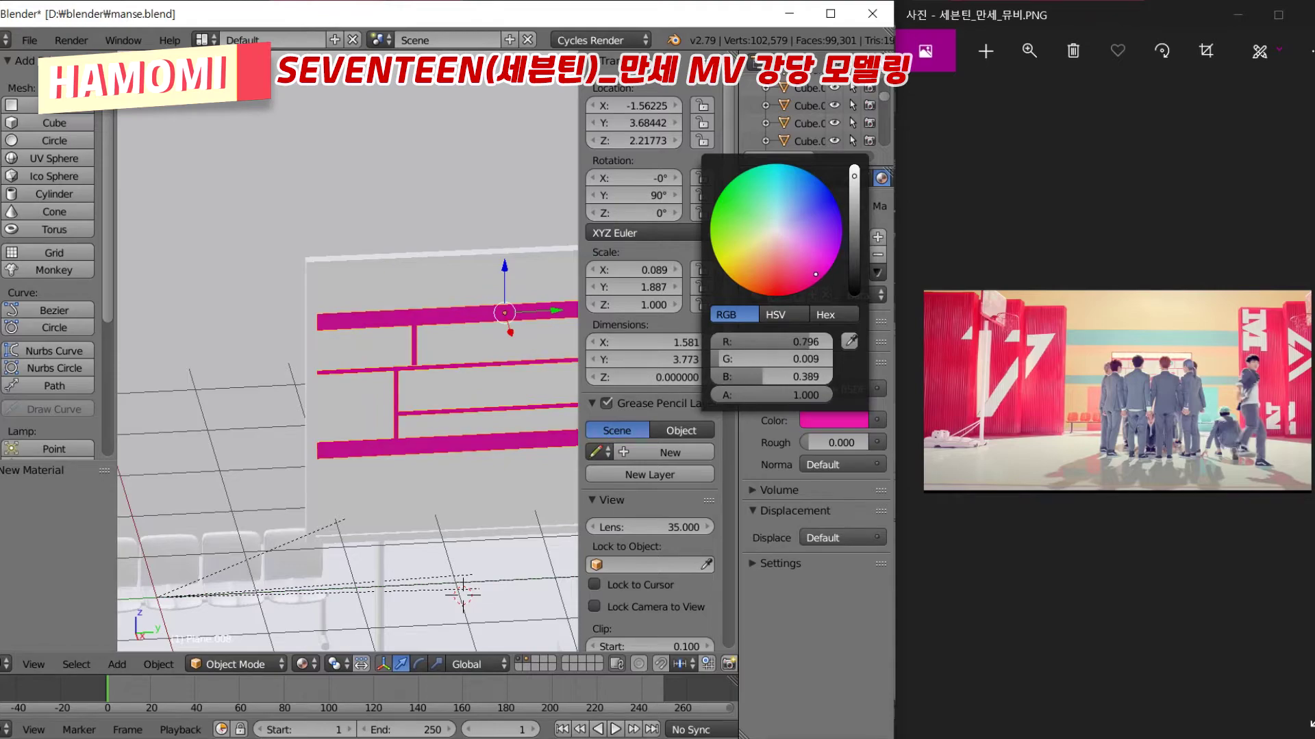
Replace the board backing's glass material with the pink Material.002
{"action": "right_click", "coordinate": [523, 270]}
{"action": "left_click", "coordinate": [842, 389]}
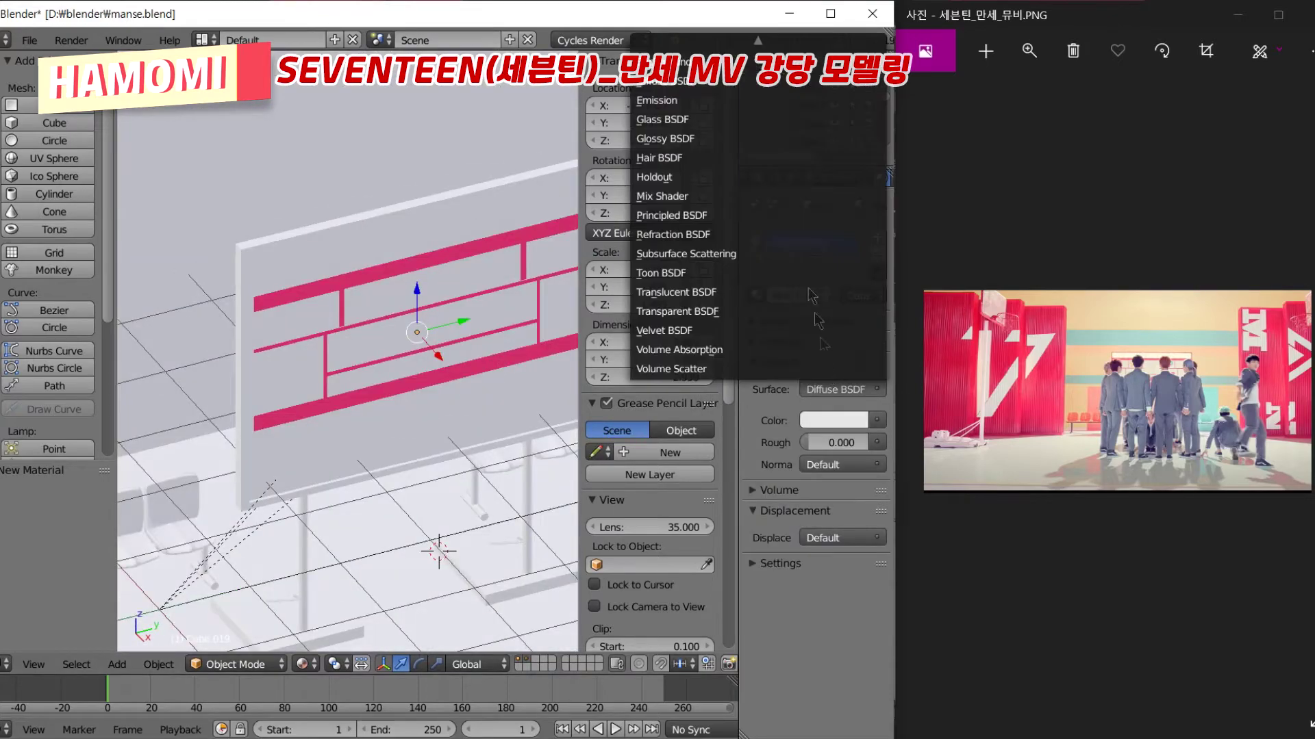
{"action": "left_click", "coordinate": [637, 120]}
{"action": "left_click", "coordinate": [825, 295]}
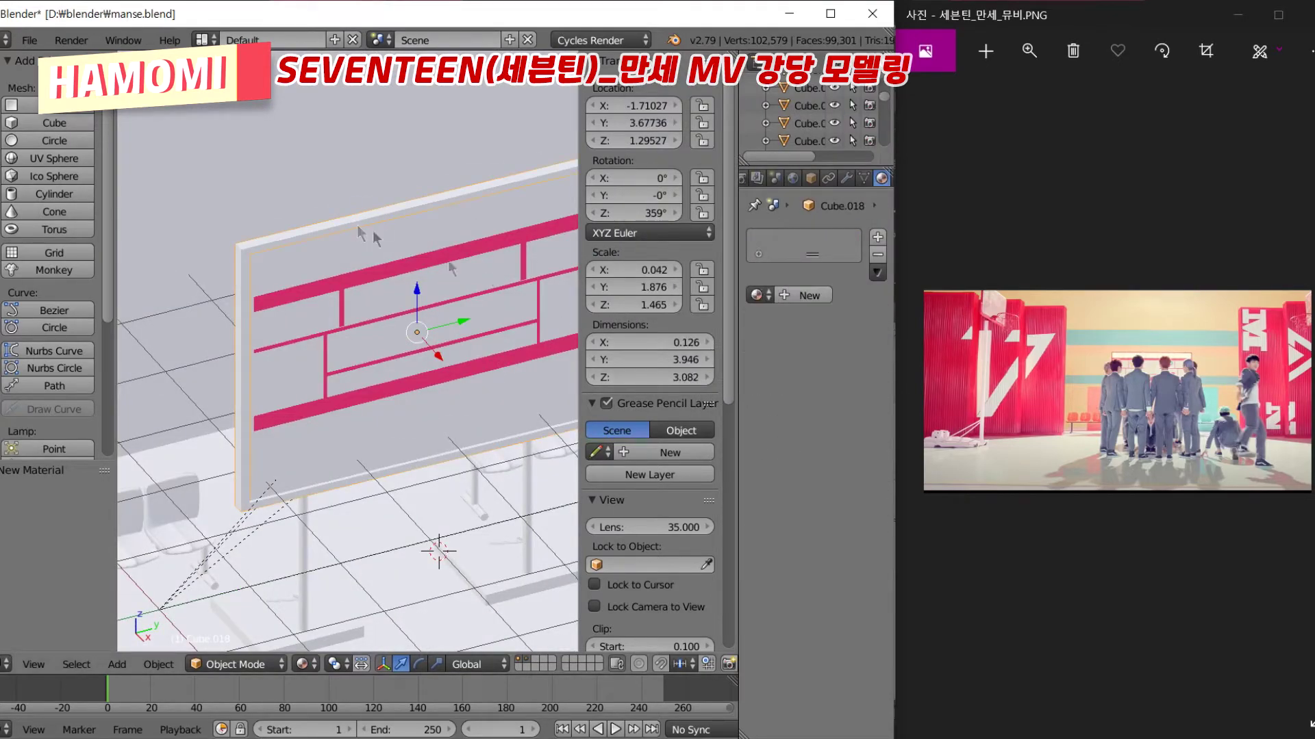
{"action": "left_click", "coordinate": [756, 295]}
{"action": "left_click", "coordinate": [603, 373]}
Assign the red Material.001 to the basketball hoop parts
{"action": "scroll", "coordinate": [389, 424], "scroll_direction": "down", "scroll_amount": 3}
{"action": "scroll", "coordinate": [389, 430], "scroll_direction": "down", "scroll_amount": 2}
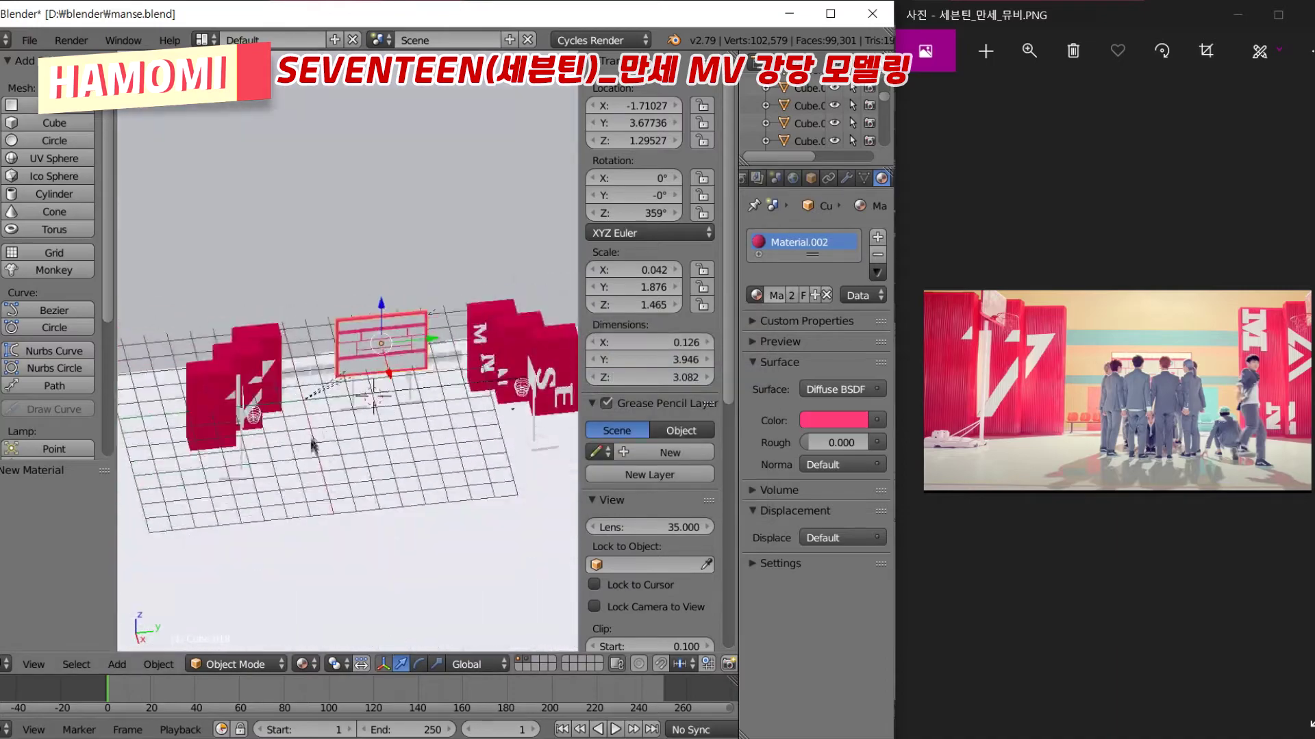
{"action": "scroll", "coordinate": [445, 404], "scroll_direction": "up", "scroll_amount": 4}
{"action": "scroll", "coordinate": [472, 332], "scroll_direction": "up", "scroll_amount": 2}
{"action": "left_click", "coordinate": [757, 295]}
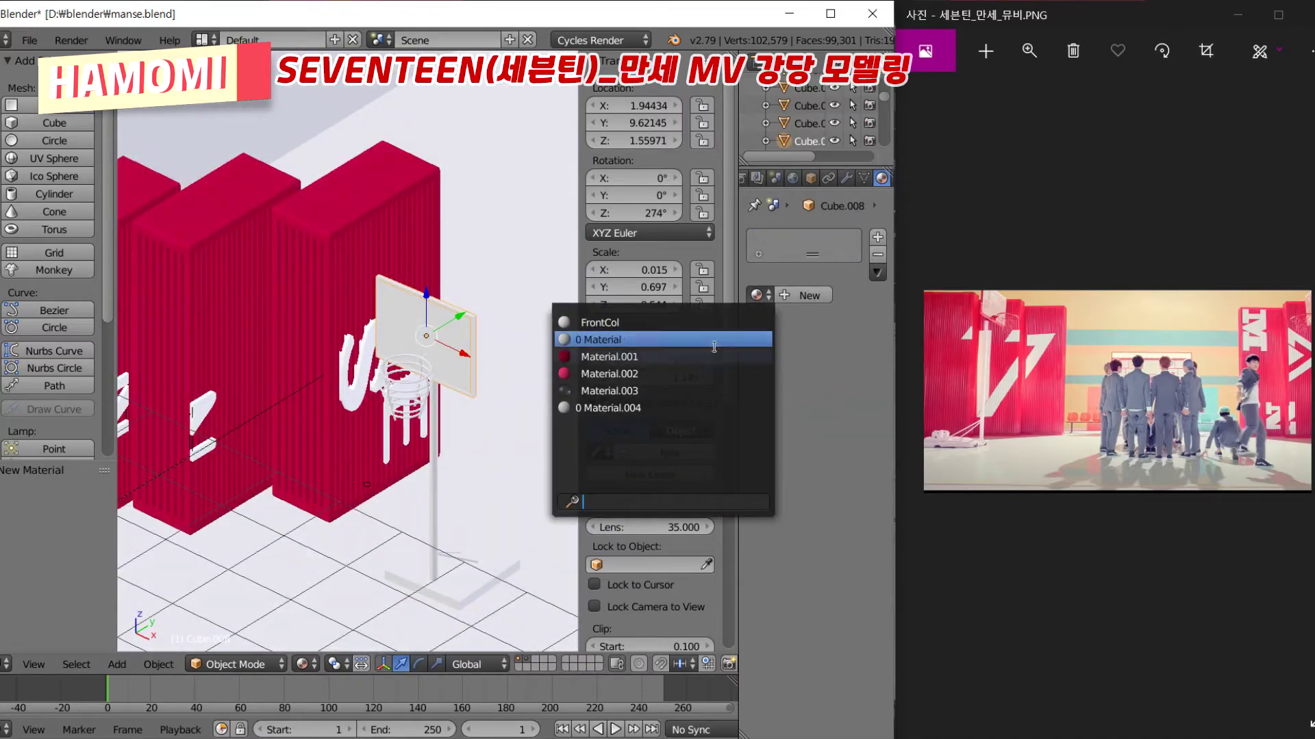
{"action": "left_click", "coordinate": [616, 337]}
{"action": "left_click", "coordinate": [756, 295]}
{"action": "right_click", "coordinate": [452, 421]}
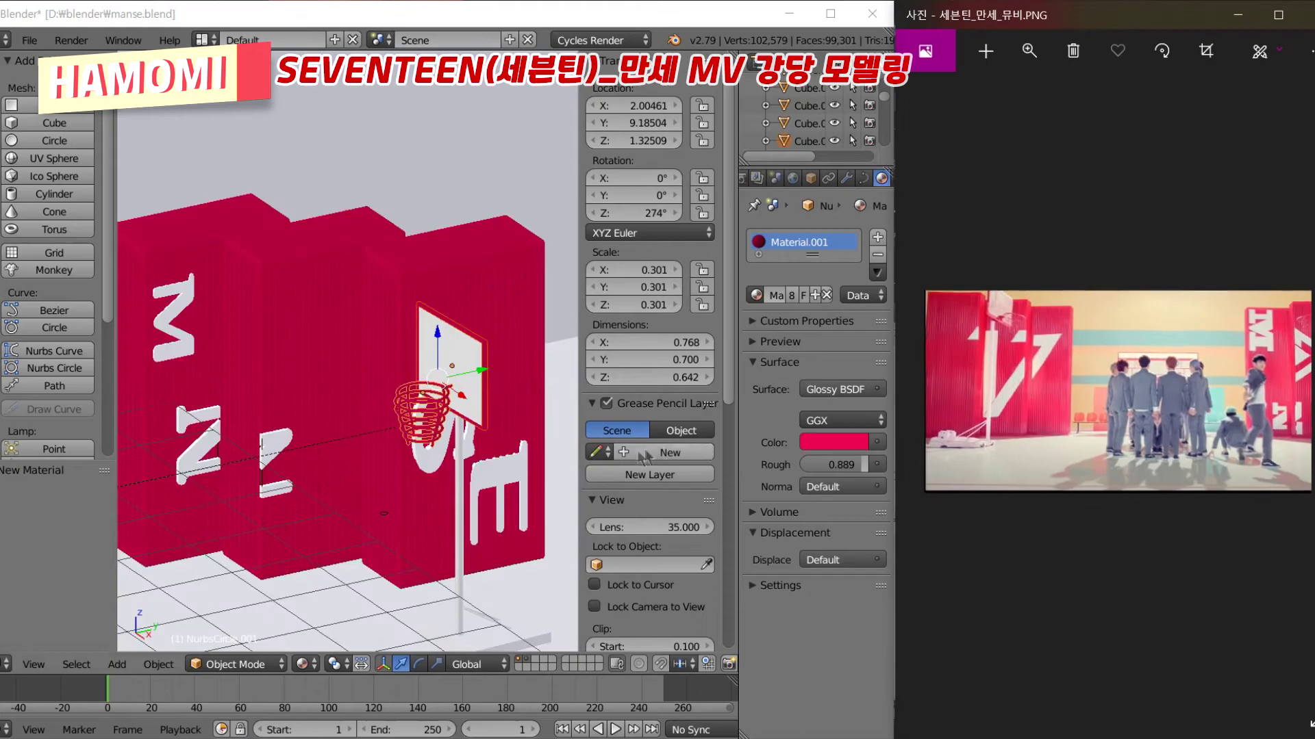
{"action": "key", "text": "ctrl+z"}
{"action": "left_click", "coordinate": [757, 295]}
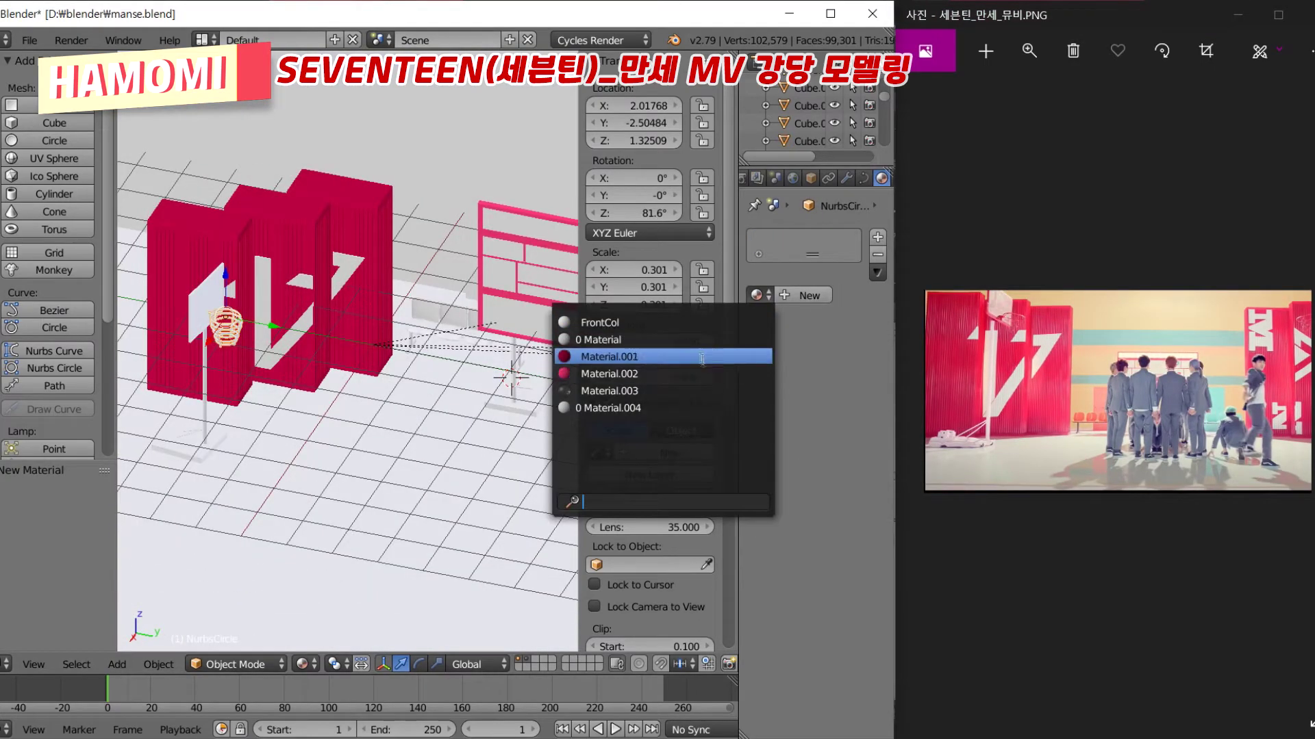
{"action": "left_click", "coordinate": [620, 355]}
{"action": "left_click", "coordinate": [756, 295]}
{"action": "left_click", "coordinate": [620, 355]}
Give both bench legs Material.005, made a dark-coloured Glossy BSDF
{"action": "key", "text": "ctrl+z"}
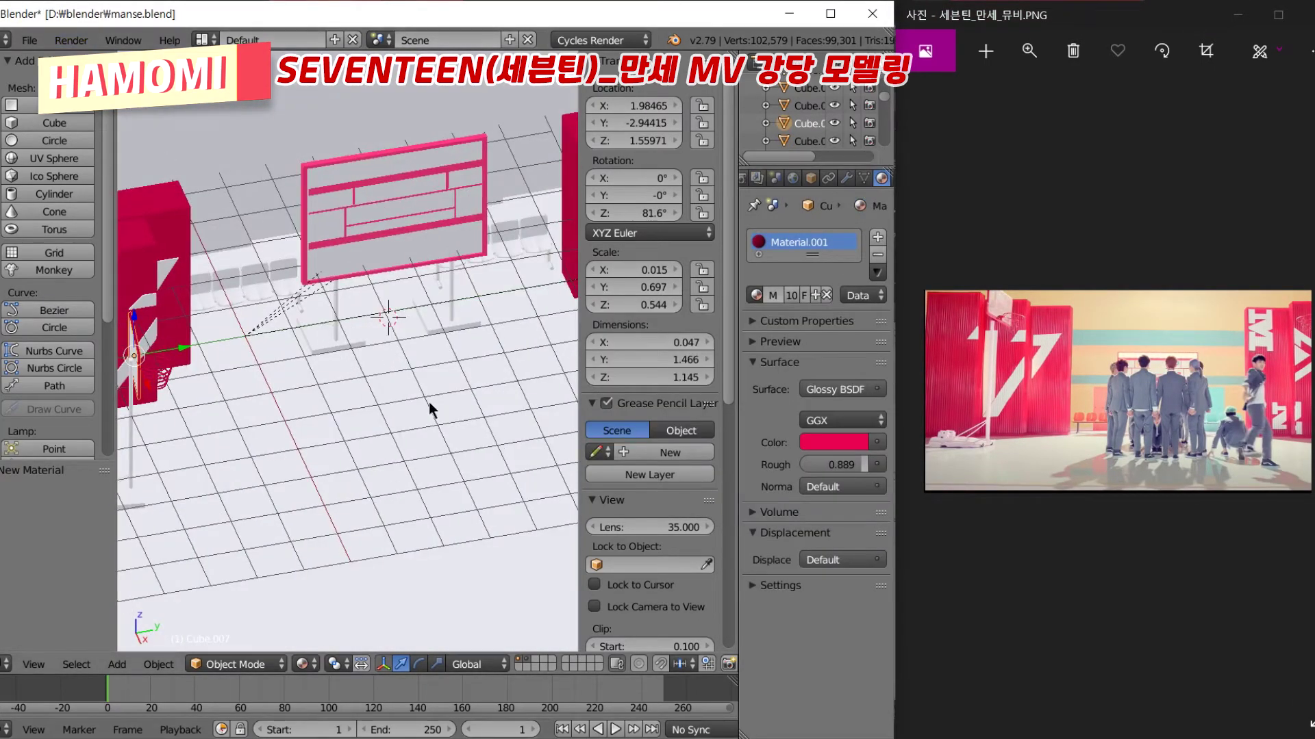
{"action": "key", "text": "ctrl+z"}
{"action": "key", "text": "ctrl+z"}
{"action": "left_click", "coordinate": [757, 295]}
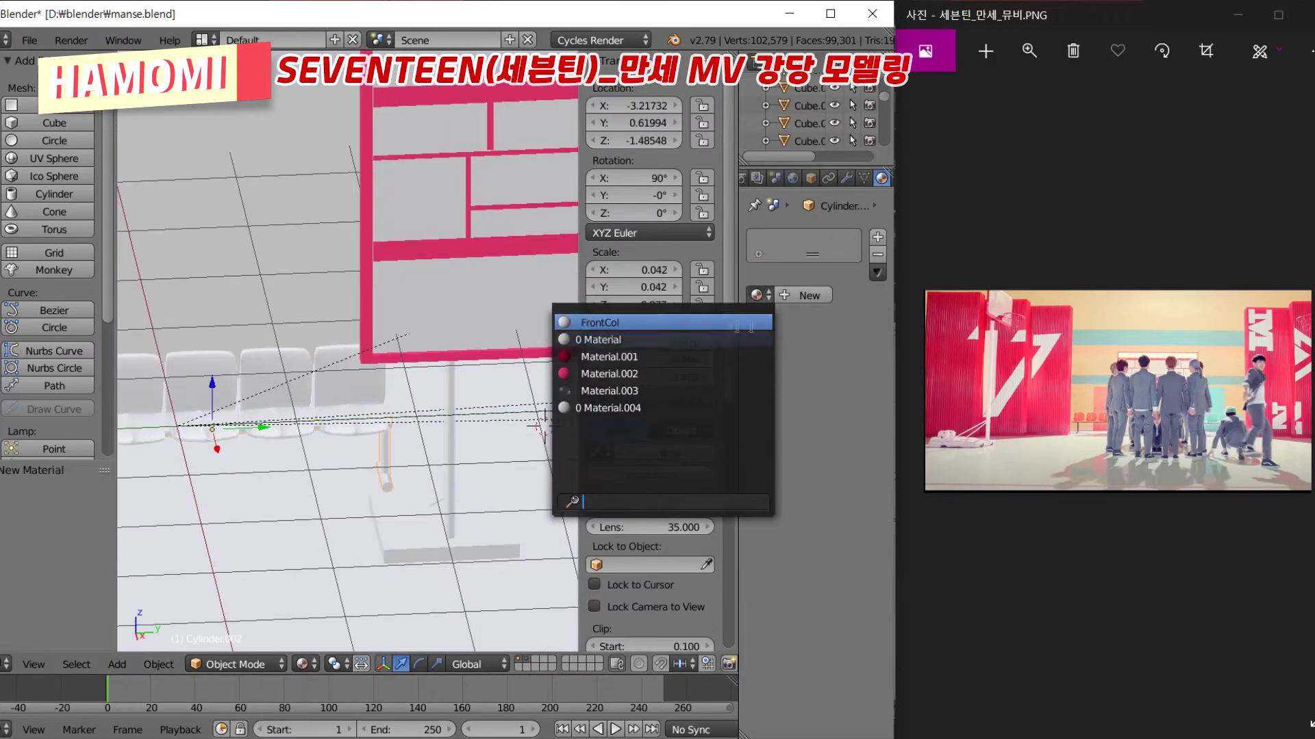
{"action": "left_click", "coordinate": [617, 341]}
{"action": "left_click", "coordinate": [832, 419]}
{"action": "left_click", "coordinate": [835, 389]}
{"action": "left_click", "coordinate": [832, 363]}
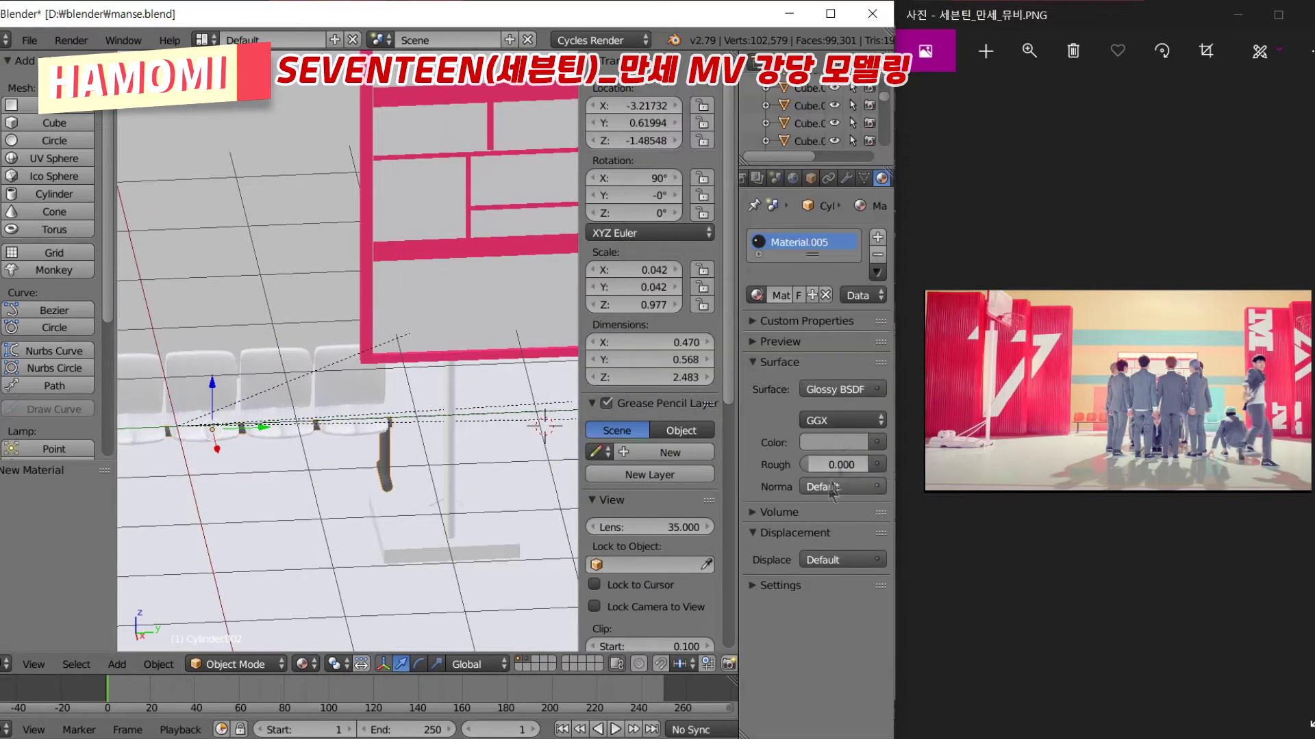
{"action": "key", "text": "ctrl+z"}
{"action": "left_click", "coordinate": [757, 295]}
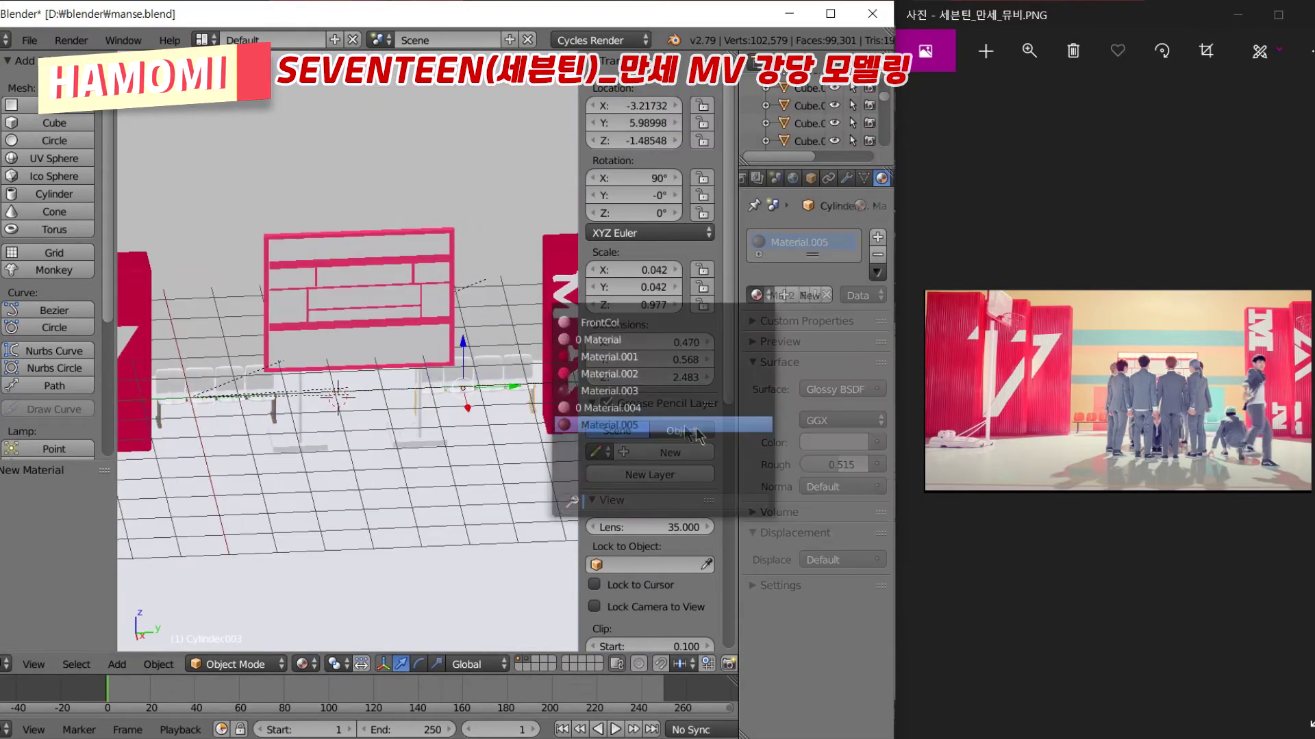
{"action": "left_click", "coordinate": [616, 425]}
{"action": "key", "text": "ctrl+z"}
Create a new orange Glossy BSDF material (Material.006) on the first seat
{"action": "left_click", "coordinate": [821, 299]}
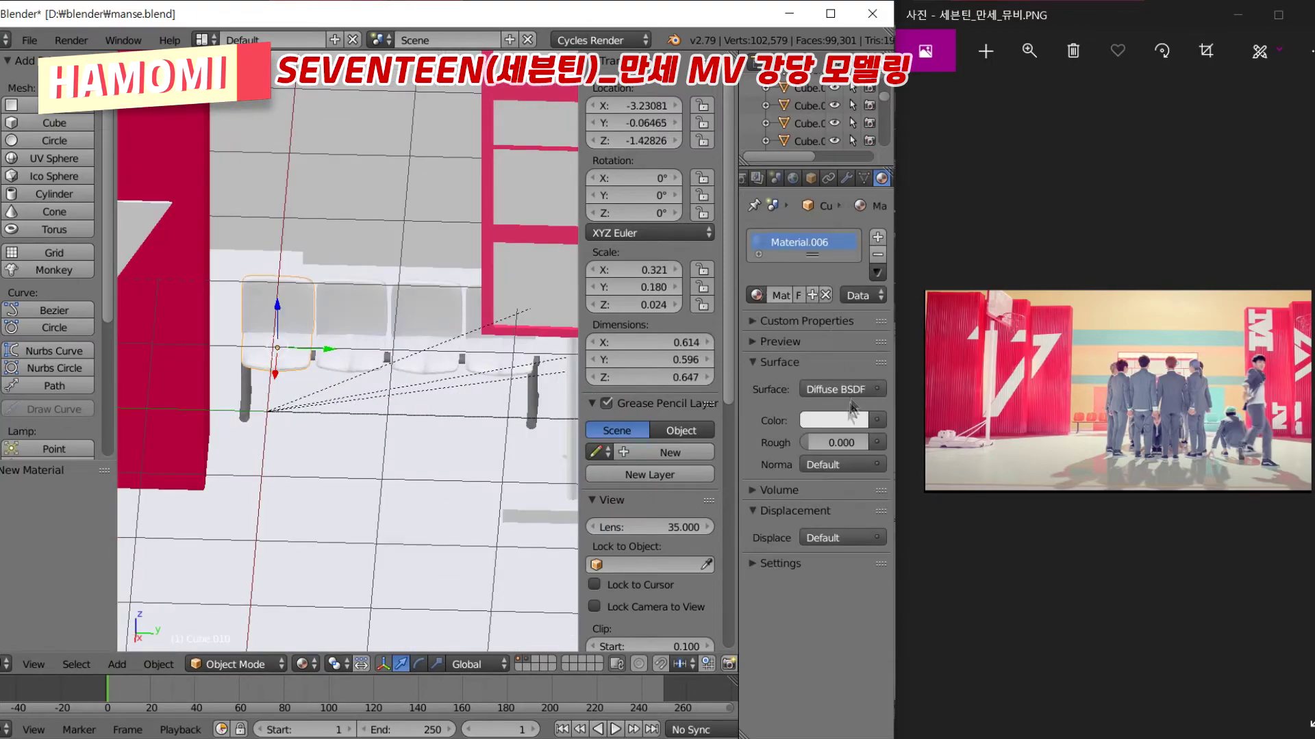
{"action": "left_click", "coordinate": [834, 420]}
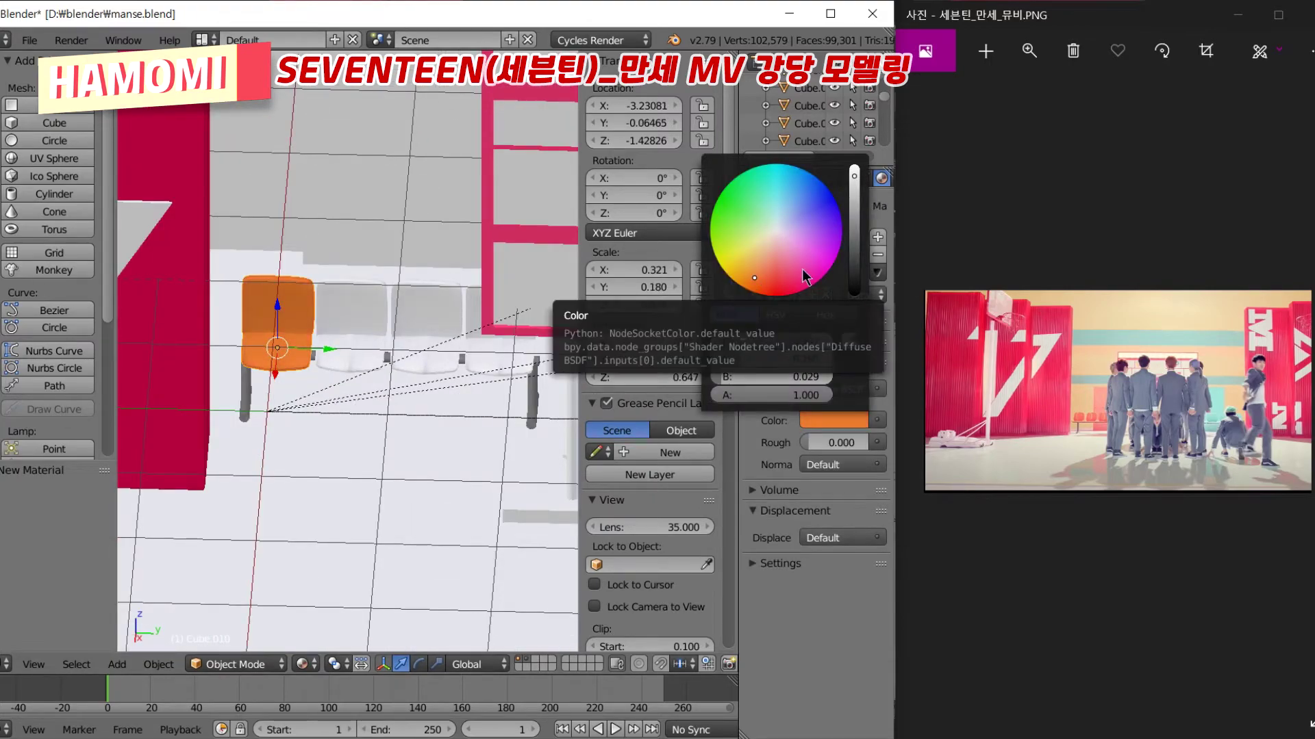
{"action": "left_click", "coordinate": [842, 389]}
{"action": "left_click", "coordinate": [657, 121]}
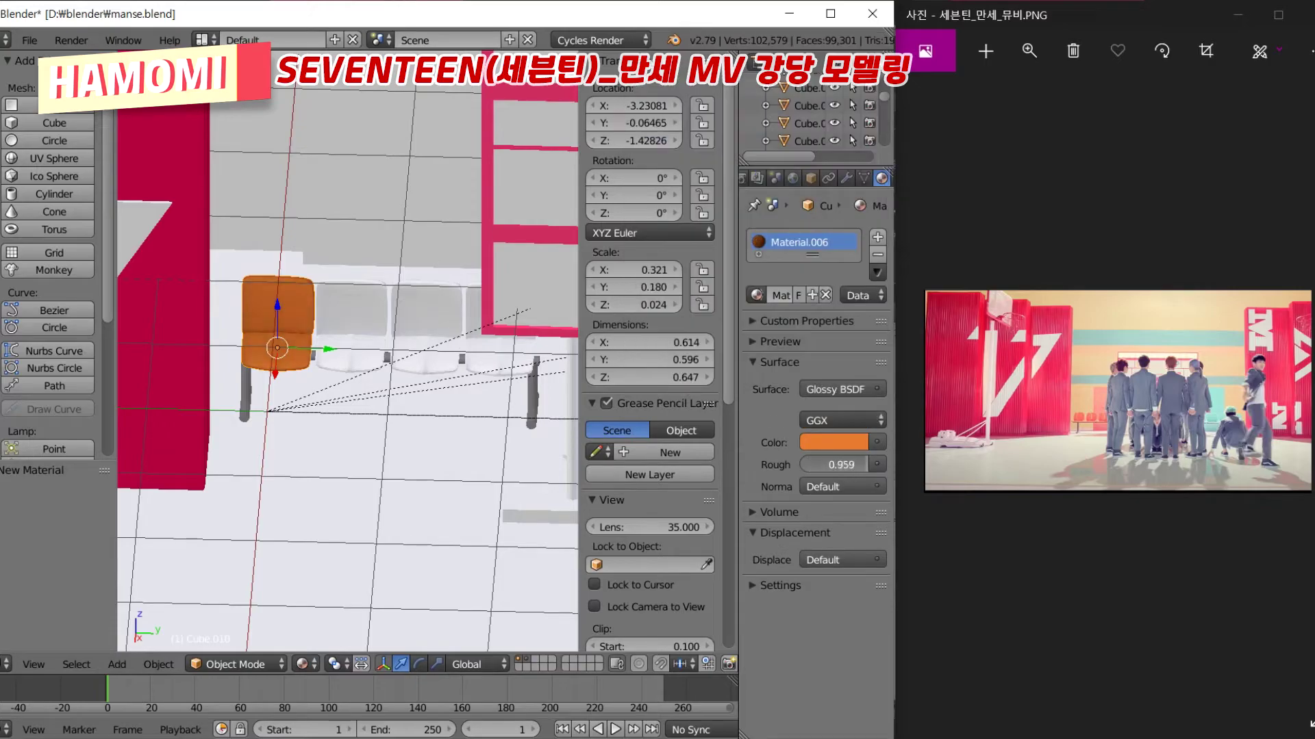
Apply the orange seat material to the bench's remaining three seats
{"action": "right_click", "coordinate": [342, 326]}
{"action": "left_click", "coordinate": [678, 442]}
{"action": "right_click", "coordinate": [428, 322]}
{"action": "left_click", "coordinate": [678, 442]}
{"action": "right_click", "coordinate": [500, 322]}
{"action": "left_click", "coordinate": [679, 442]}
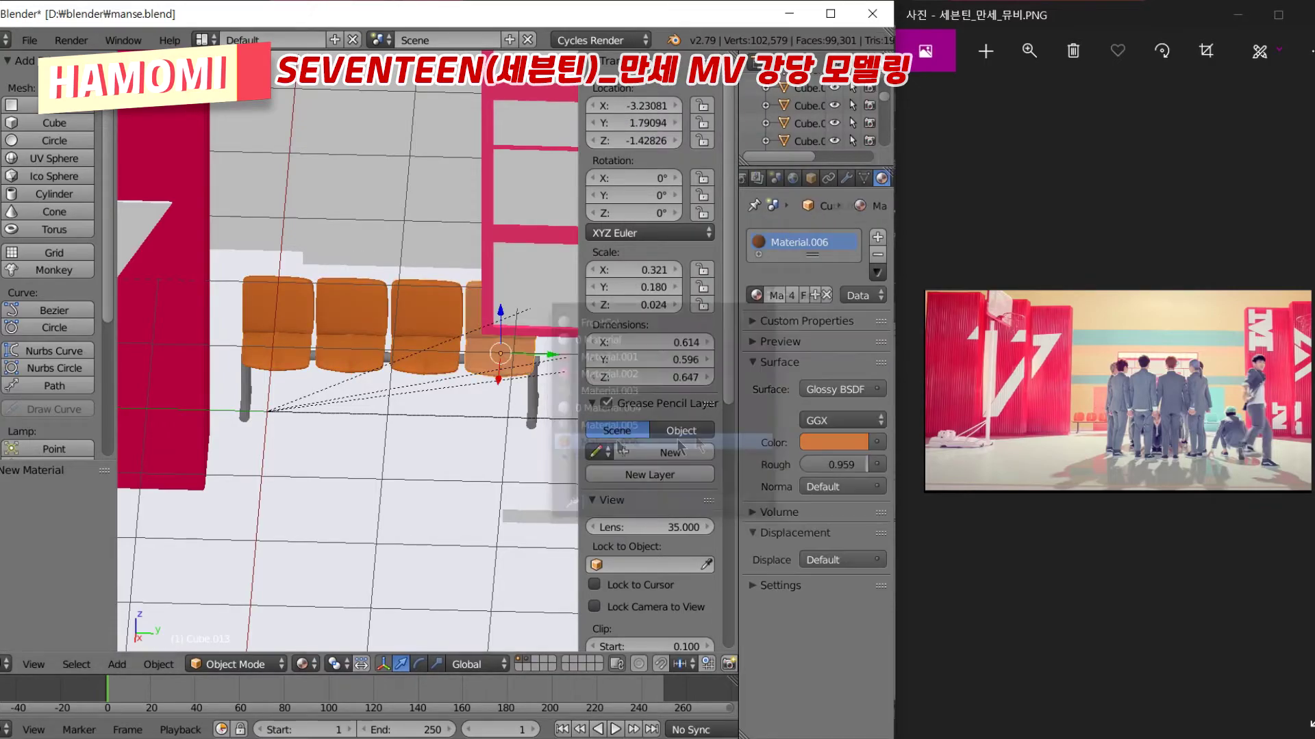
Create a new teal Glossy BSDF material (Material.007) on a seat of the other bench
{"action": "scroll", "coordinate": [425, 505], "scroll_direction": "down", "scroll_amount": 5}
{"action": "middle_click_drag", "start_coordinate": [425, 505], "coordinate": [479, 431]}
{"action": "scroll", "coordinate": [257, 406], "scroll_direction": "up", "scroll_amount": 6}
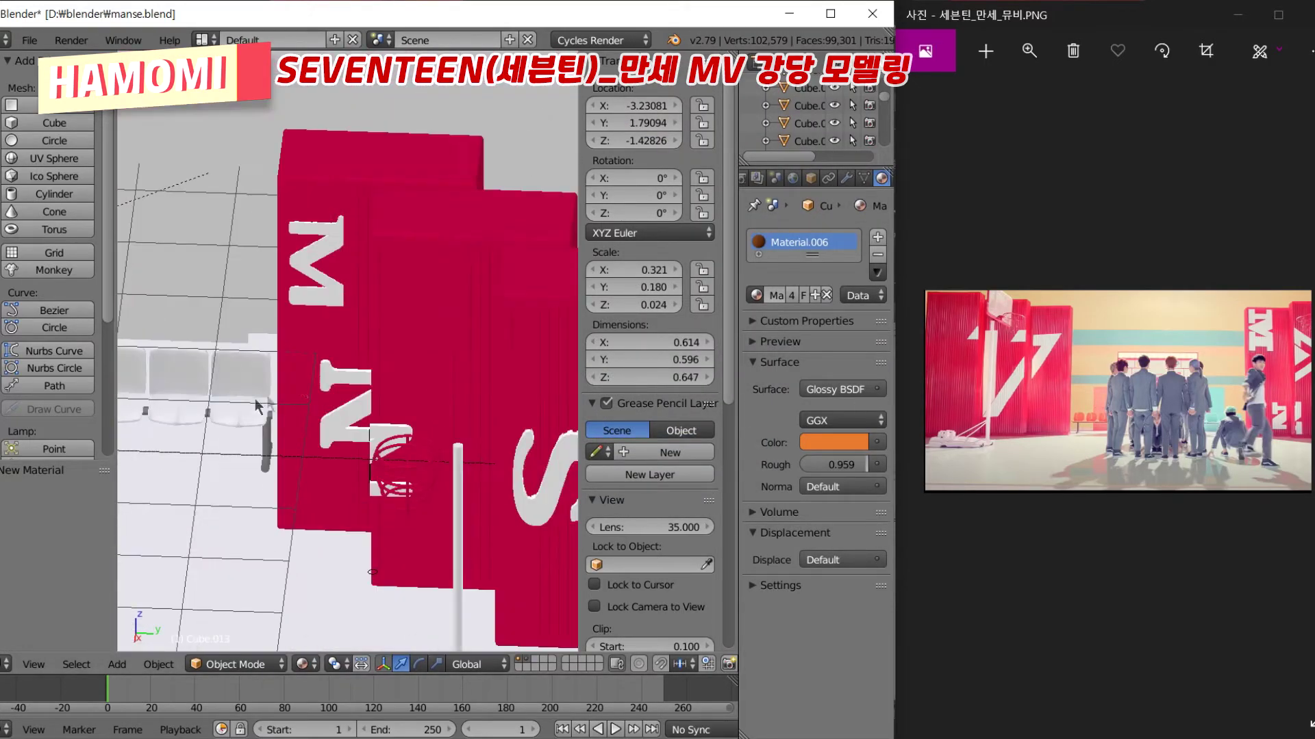
{"action": "right_click", "coordinate": [257, 405]}
{"action": "left_click", "coordinate": [756, 295]}
{"action": "left_click", "coordinate": [617, 358]}
{"action": "left_click", "coordinate": [827, 420]}
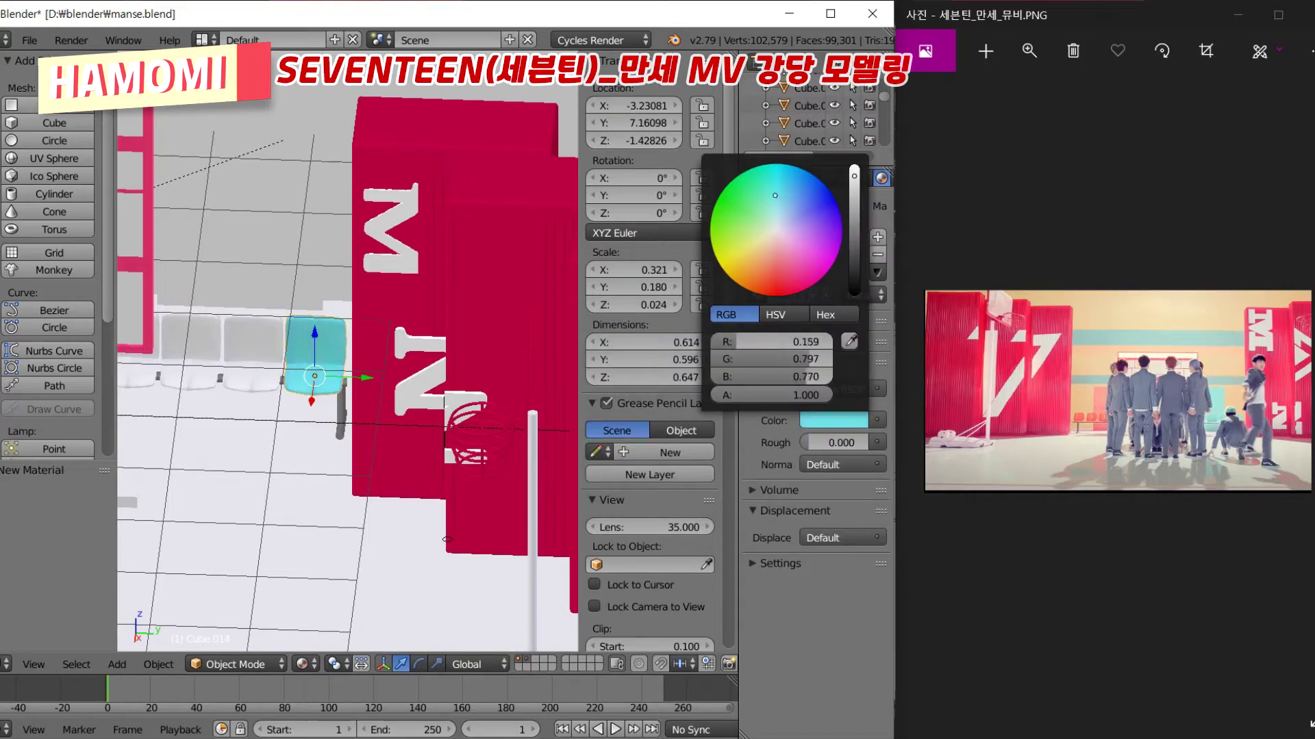
{"action": "left_click", "coordinate": [843, 389]}
{"action": "left_click", "coordinate": [712, 125]}
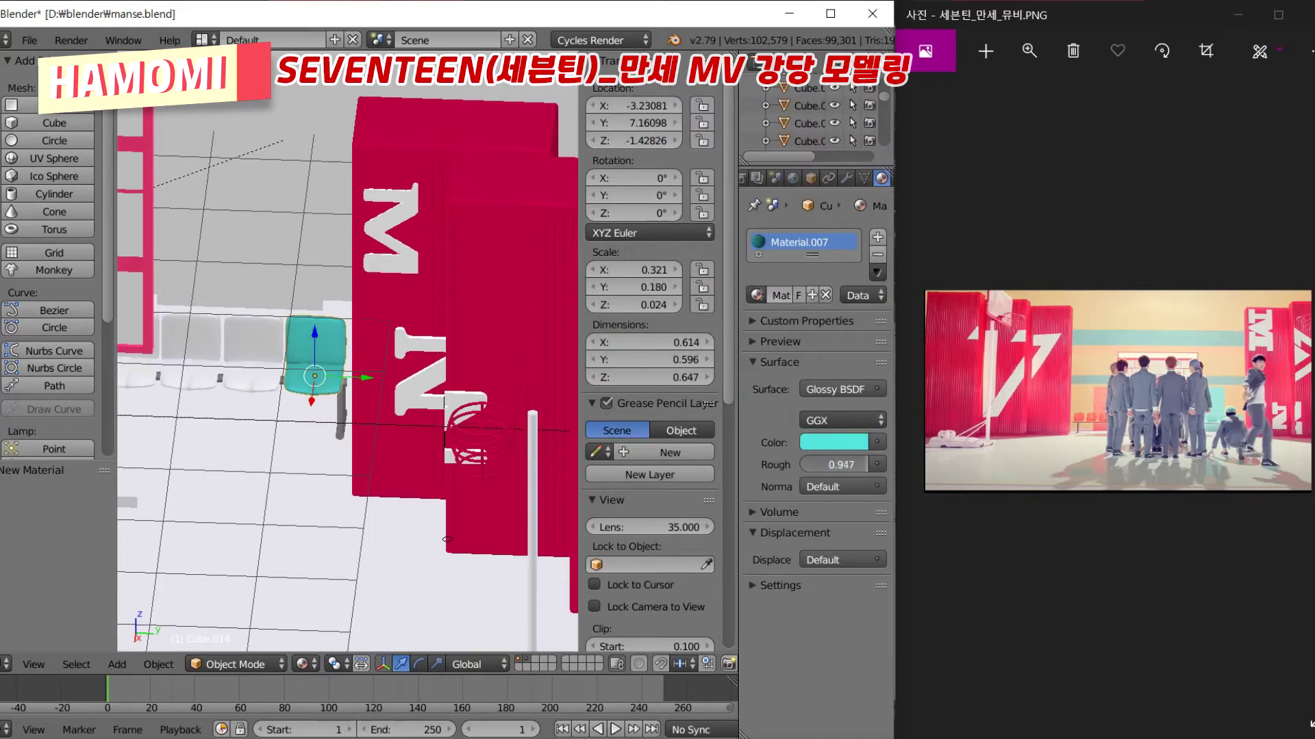
Apply the teal material to the other bench's remaining seats
{"action": "left_click", "coordinate": [756, 295]}
{"action": "left_click", "coordinate": [660, 480]}
{"action": "left_click", "coordinate": [756, 295]}
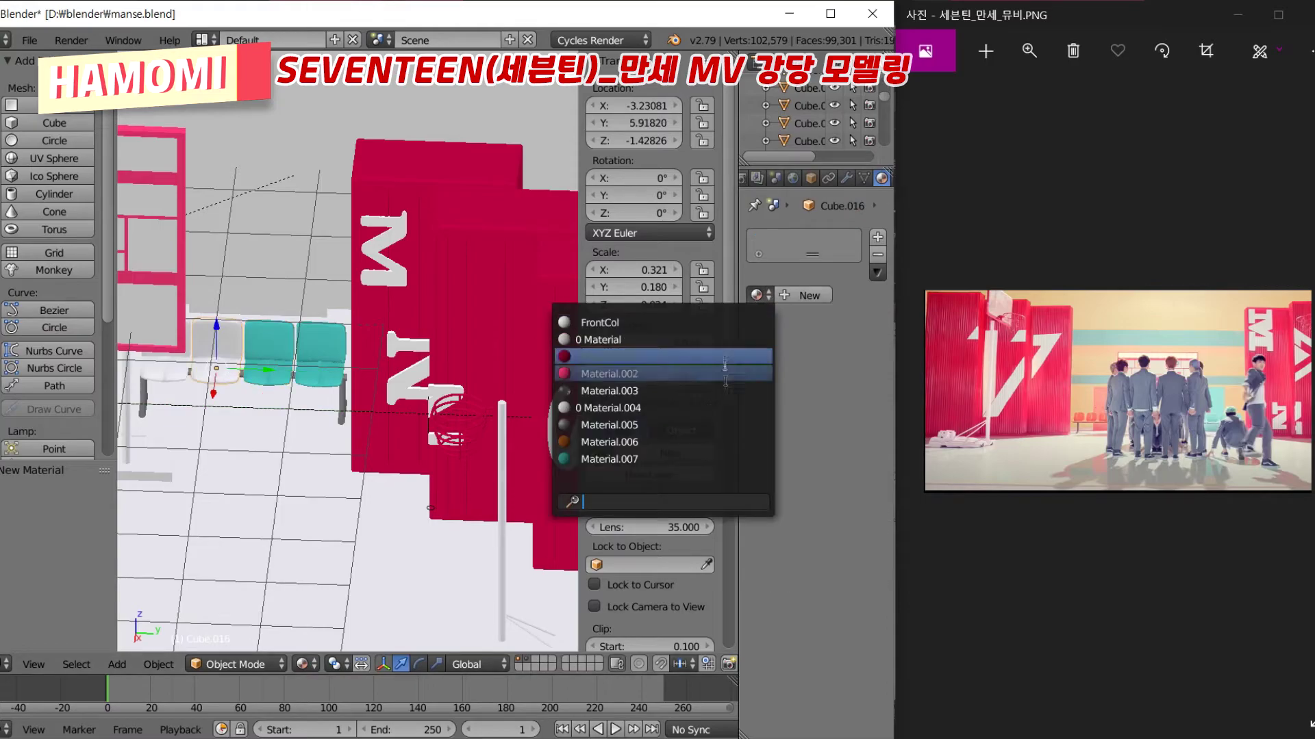
{"action": "left_click", "coordinate": [660, 363]}
{"action": "right_click", "coordinate": [191, 373]}
{"action": "left_click", "coordinate": [756, 295]}
{"action": "left_click", "coordinate": [660, 411]}
{"action": "scroll", "coordinate": [368, 487], "scroll_direction": "down", "scroll_amount": 3}
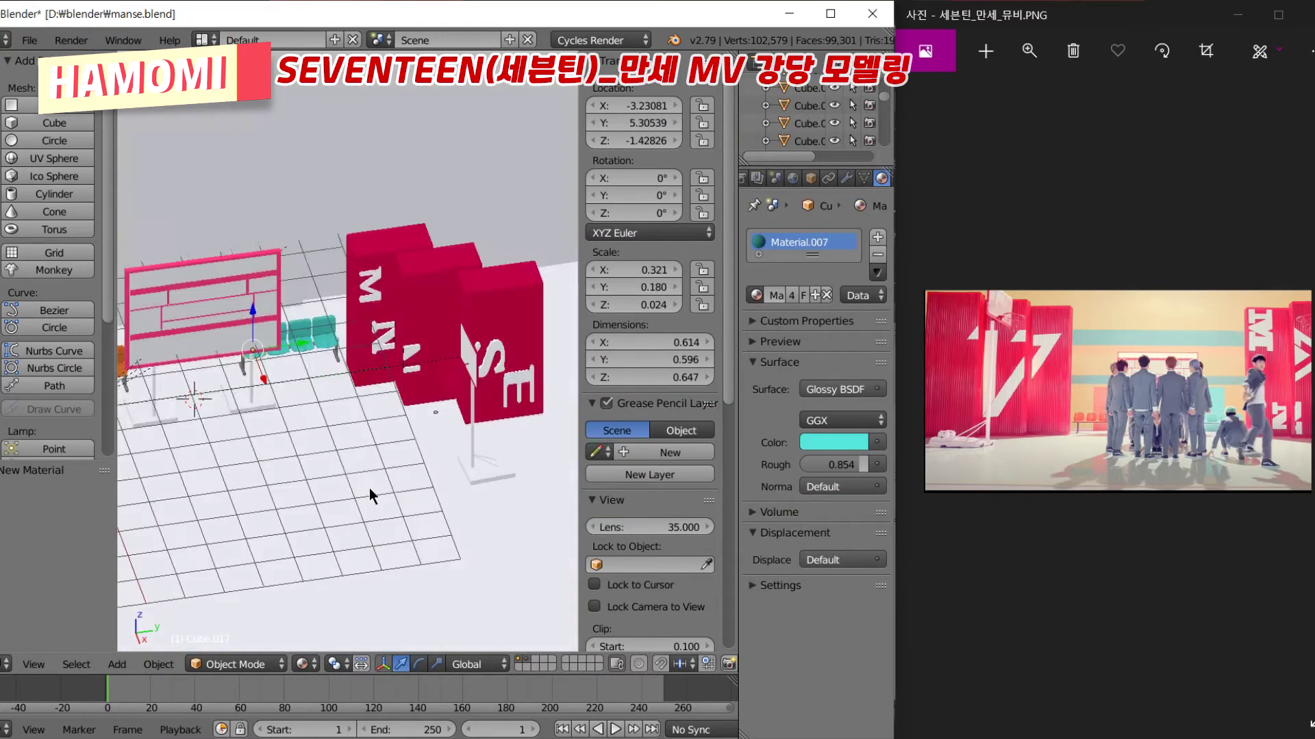
{"action": "middle_click_drag", "start_coordinate": [369, 488], "coordinate": [470, 250]}
{"action": "right_click", "coordinate": [469, 251]}
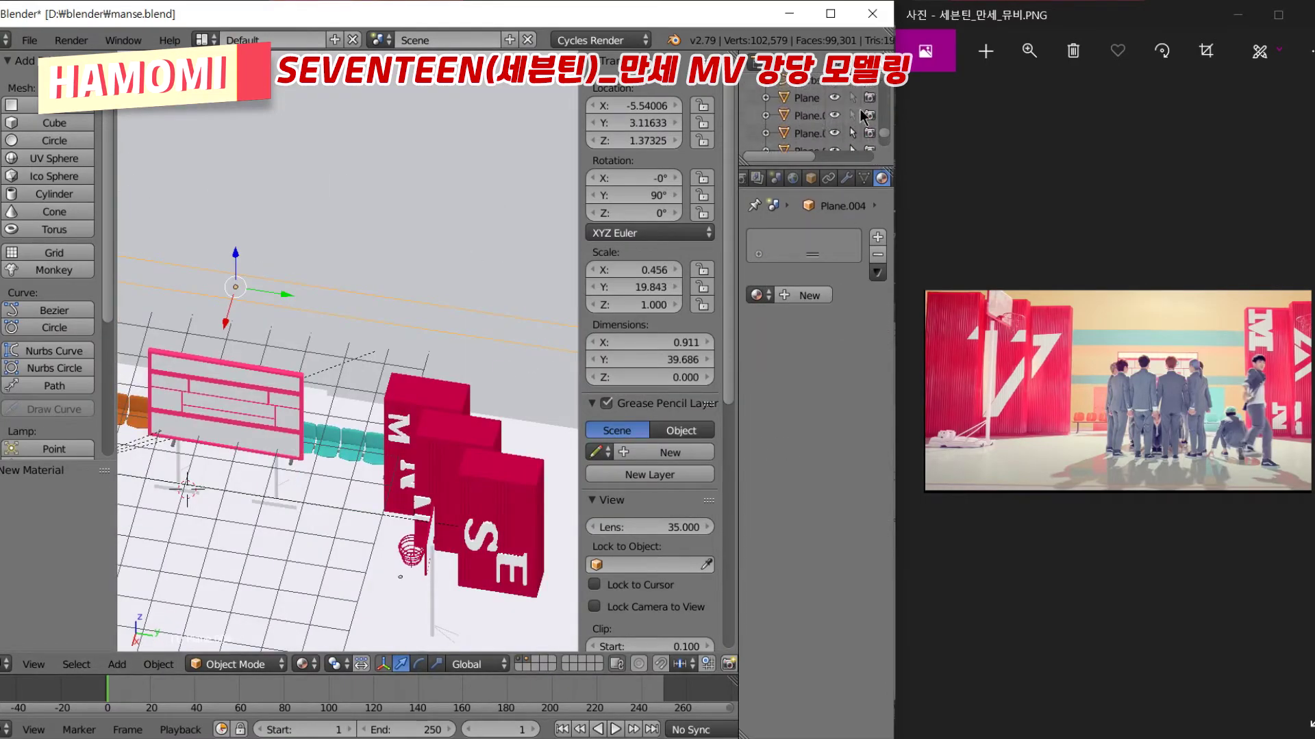
Give the back wall a new cream-coloured material
{"action": "scroll", "coordinate": [343, 342], "scroll_direction": "down", "scroll_amount": 3}
{"action": "right_click", "coordinate": [308, 205]}
{"action": "left_click", "coordinate": [756, 295]}
{"action": "left_click", "coordinate": [660, 438]}
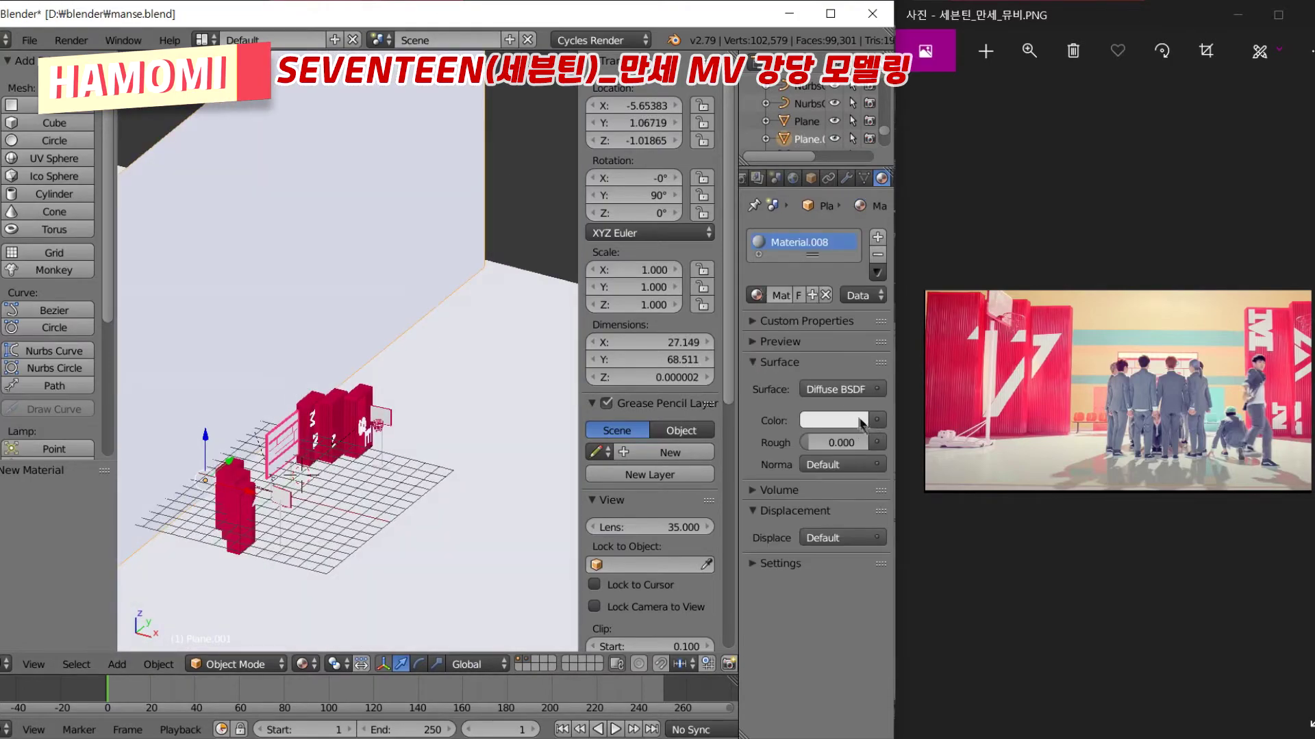
{"action": "left_click", "coordinate": [874, 420]}
{"action": "left_click", "coordinate": [768, 232]}
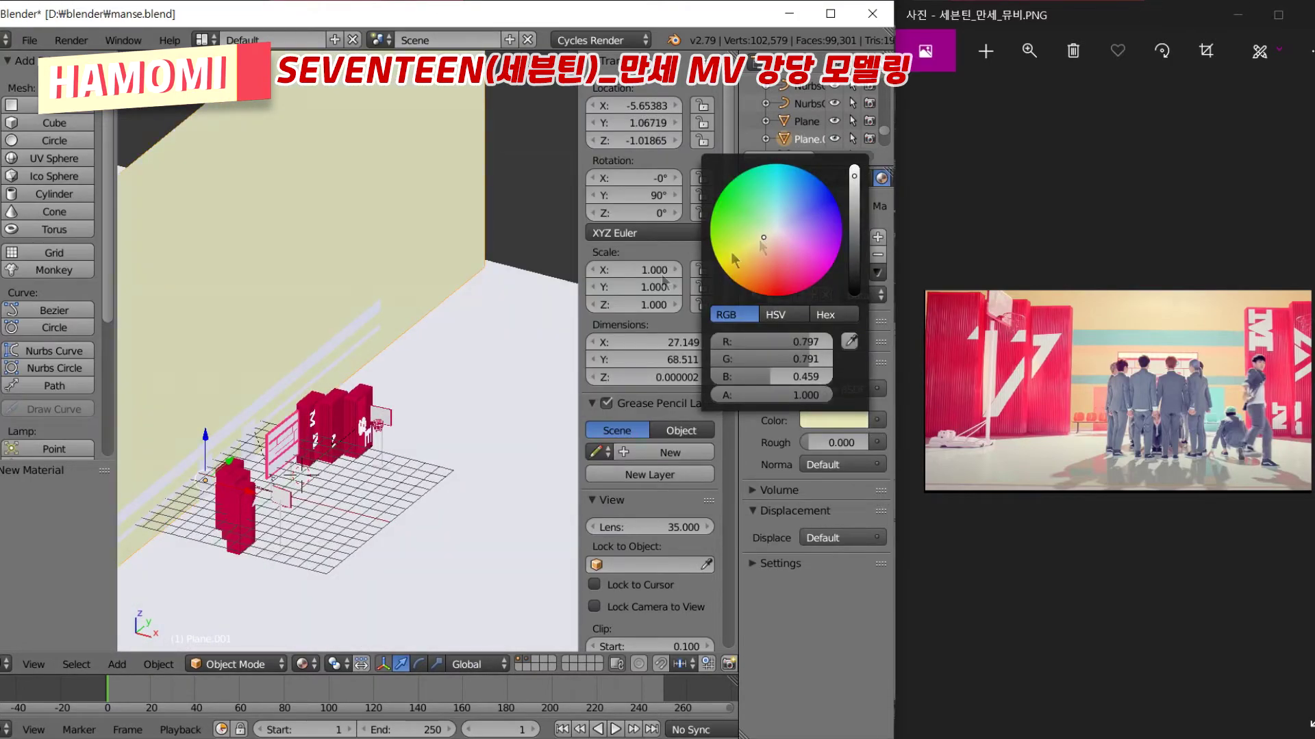
Colour the wall stripe plane light blue
{"action": "scroll", "coordinate": [342, 343], "scroll_direction": "up", "scroll_amount": 3}
{"action": "middle_click_drag", "start_coordinate": [343, 343], "coordinate": [411, 308]}
{"action": "right_click", "coordinate": [356, 353]}
{"action": "left_click", "coordinate": [833, 420]}
{"action": "left_click", "coordinate": [776, 218]}
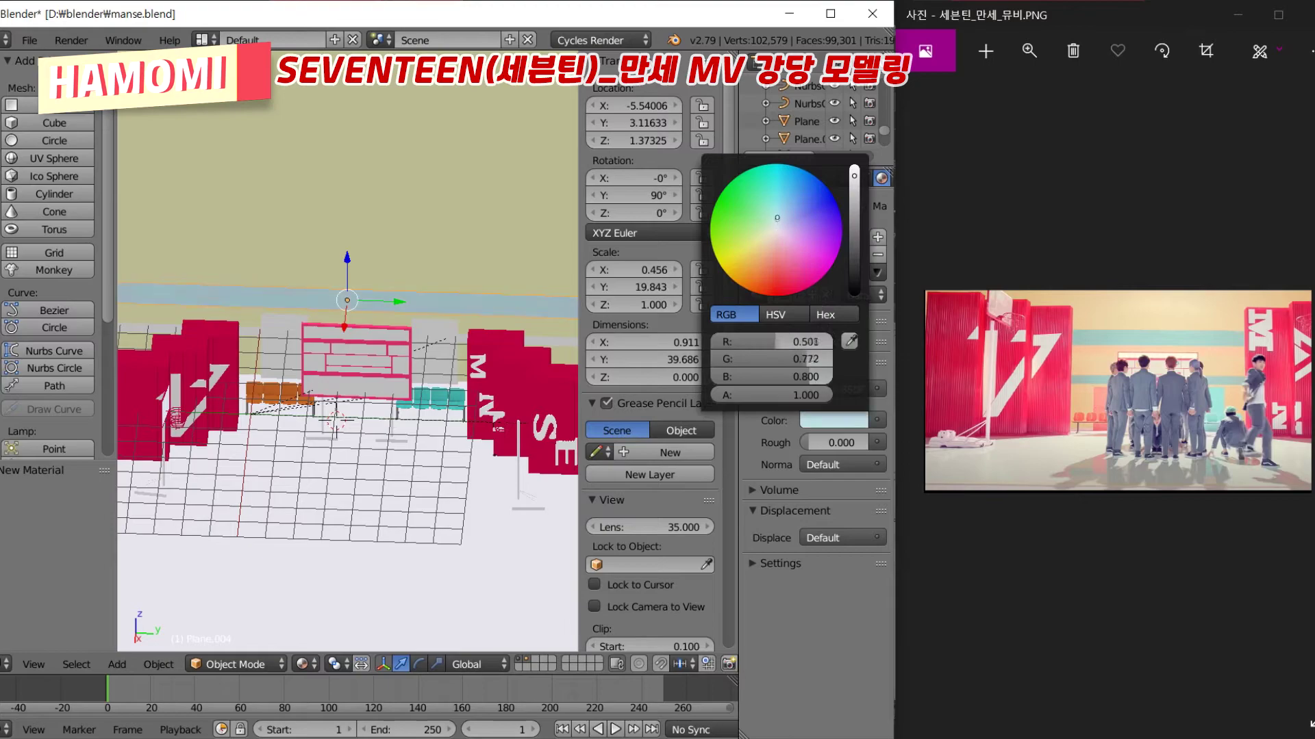
Lower the small panel plane along Z behind the bench and delete an unwanted object
{"action": "scroll", "coordinate": [342, 376], "scroll_direction": "up", "scroll_amount": 3}
{"action": "right_click", "coordinate": [352, 411]}
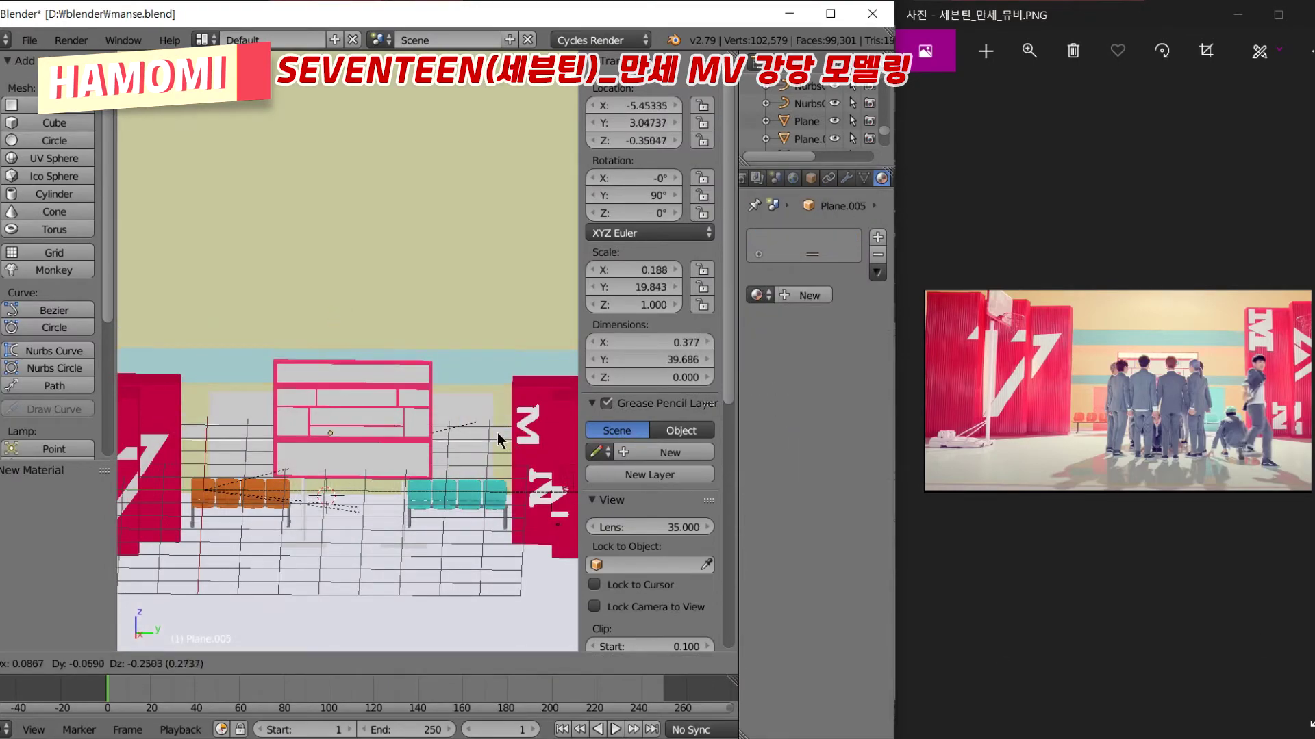
{"action": "middle_click_drag", "start_coordinate": [342, 343], "coordinate": [356, 322]}
{"action": "right_click", "coordinate": [367, 455]}
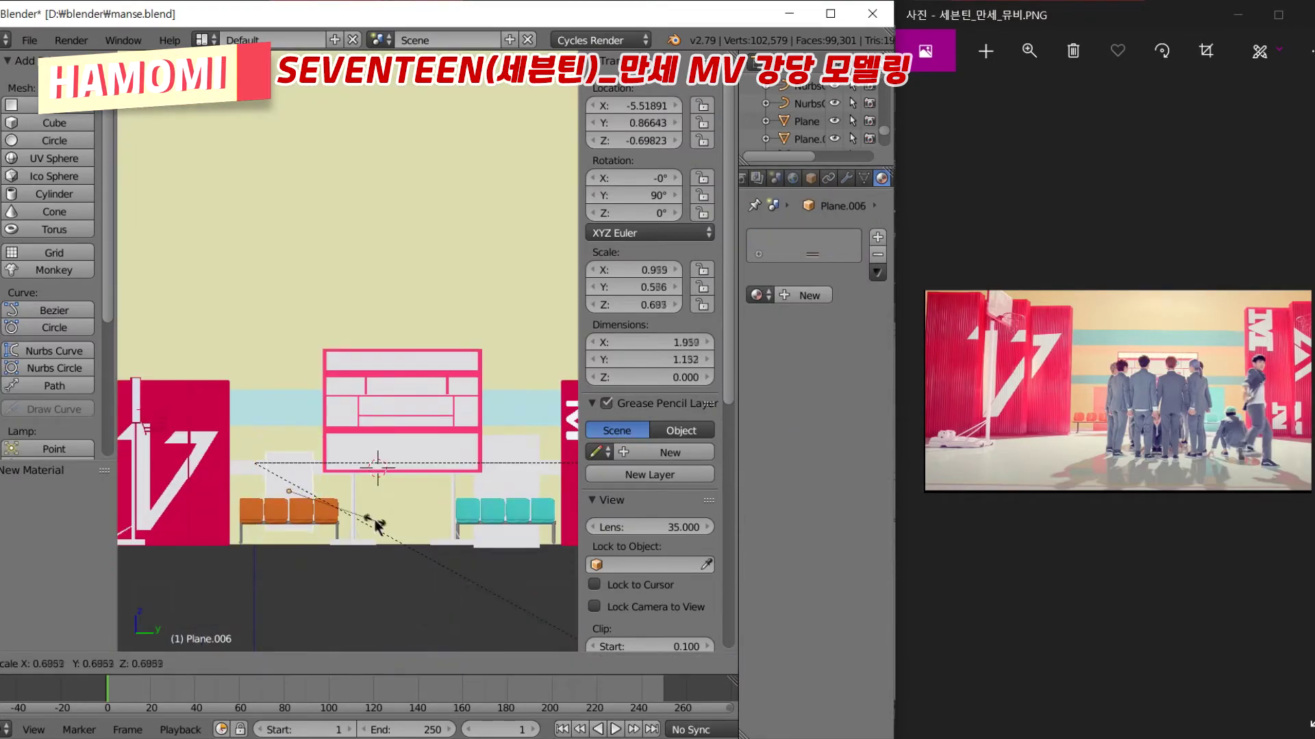
{"action": "key", "text": "s"}
{"action": "key", "text": "g"}
{"action": "key", "text": "z"}
{"action": "left_click", "coordinate": [294, 492]}
{"action": "key", "text": "Delete"}
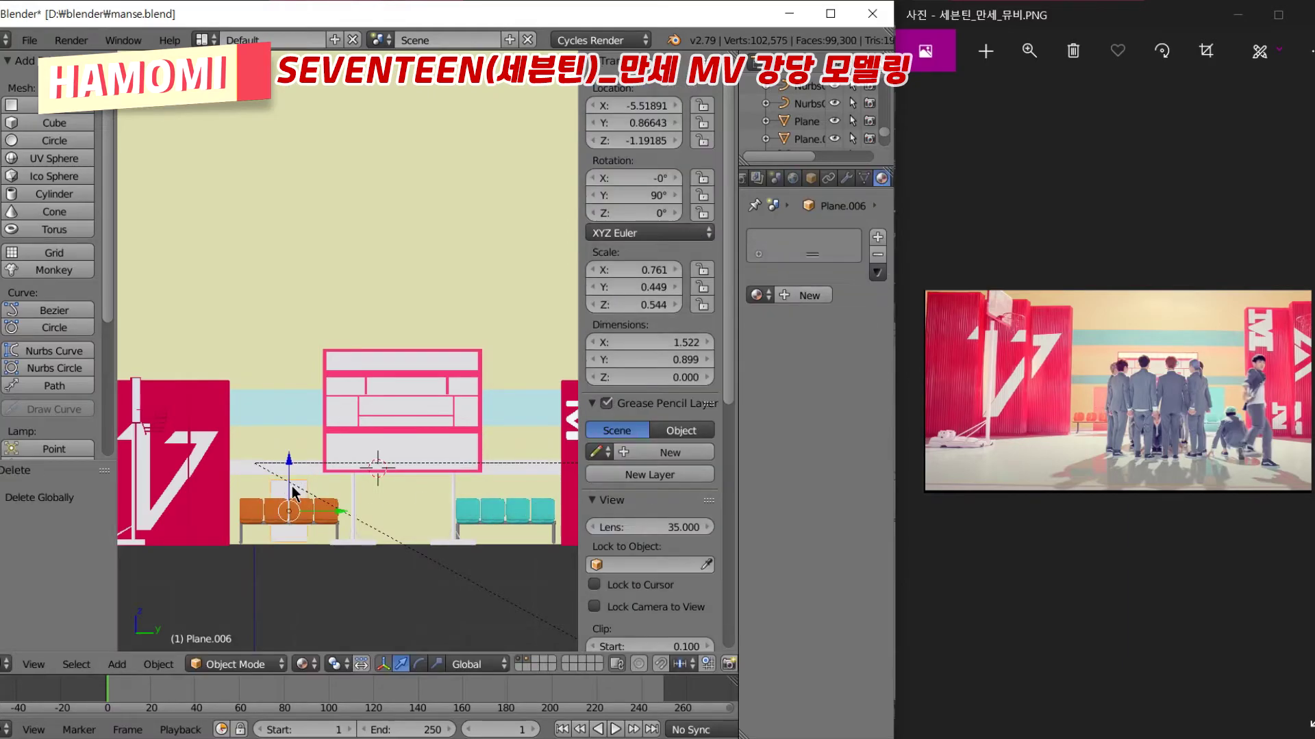
Give the board and the panel new materials, making the panel pink
{"action": "middle_click_drag", "start_coordinate": [575, 505], "coordinate": [343, 478]}
{"action": "right_click", "coordinate": [370, 274]}
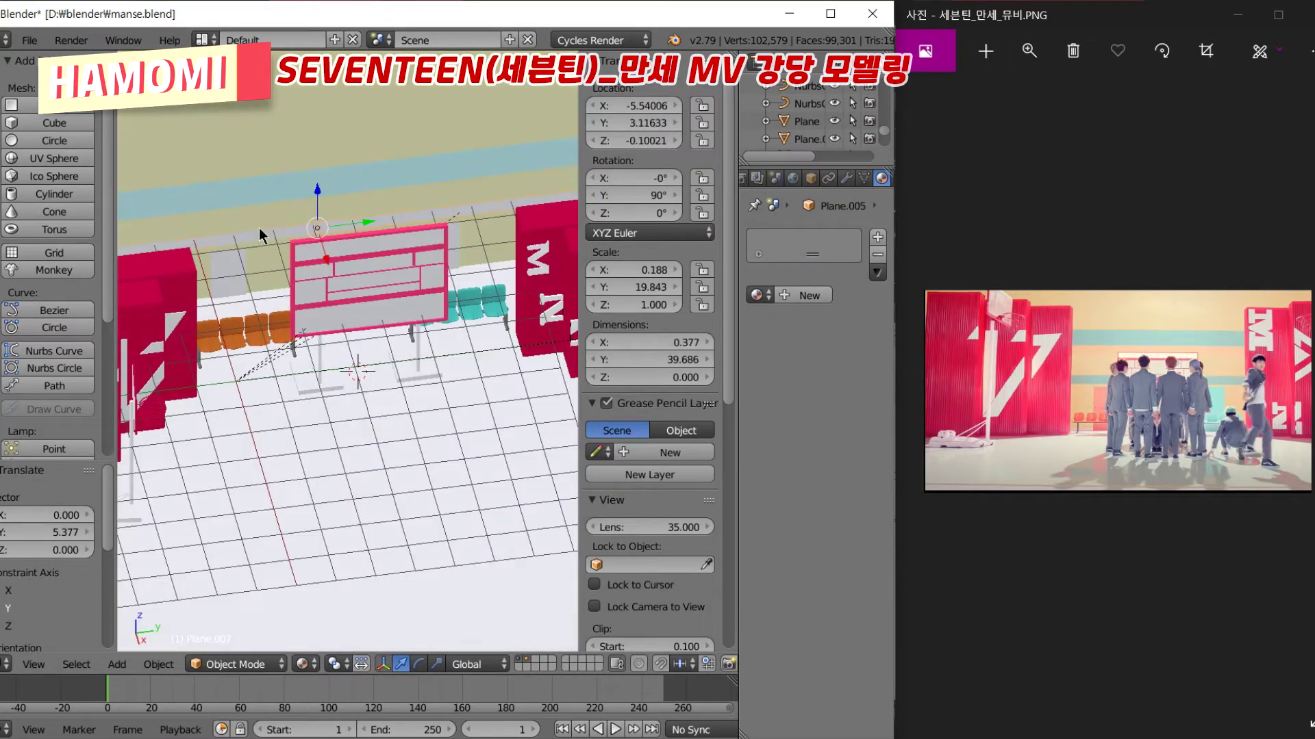
{"action": "left_click", "coordinate": [808, 295]}
{"action": "left_click", "coordinate": [834, 420]}
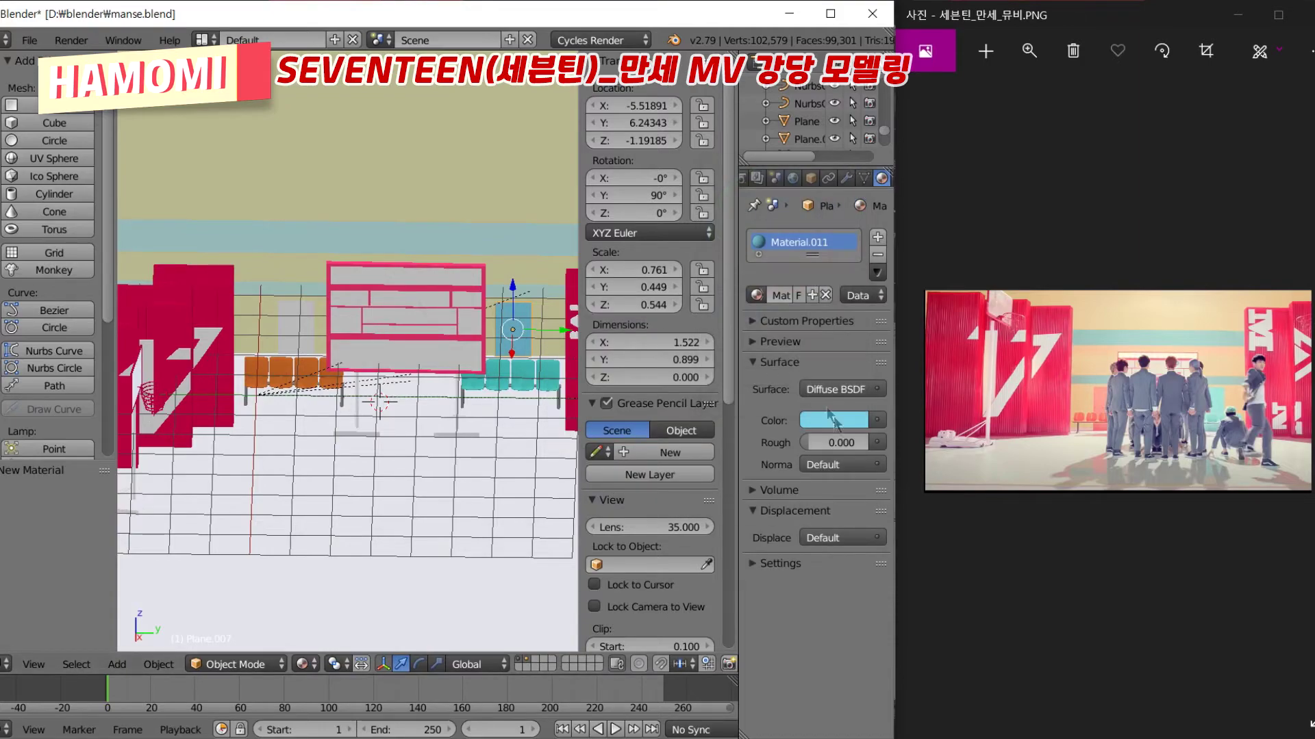
{"action": "left_click", "coordinate": [810, 295]}
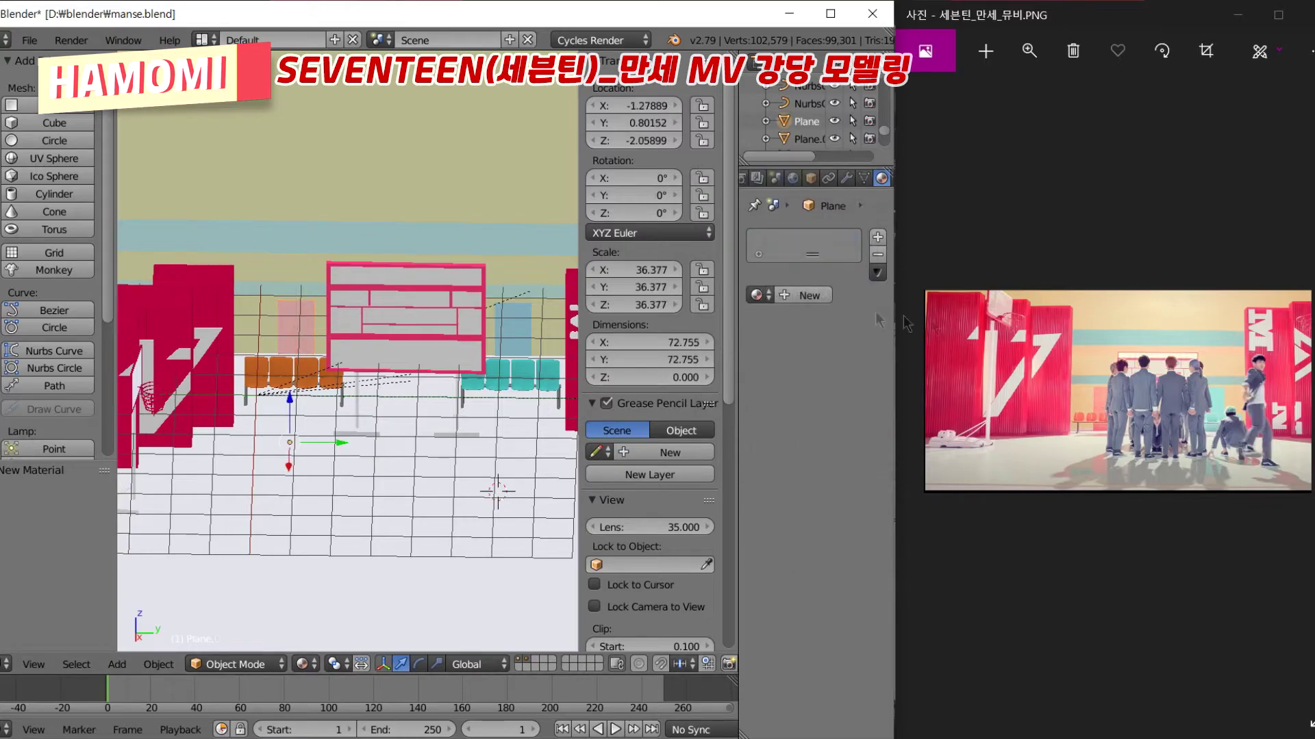
Give the floor plane a new Glossy BSDF material
{"action": "left_click", "coordinate": [799, 298]}
{"action": "left_click", "coordinate": [835, 389]}
{"action": "left_click", "coordinate": [683, 140]}
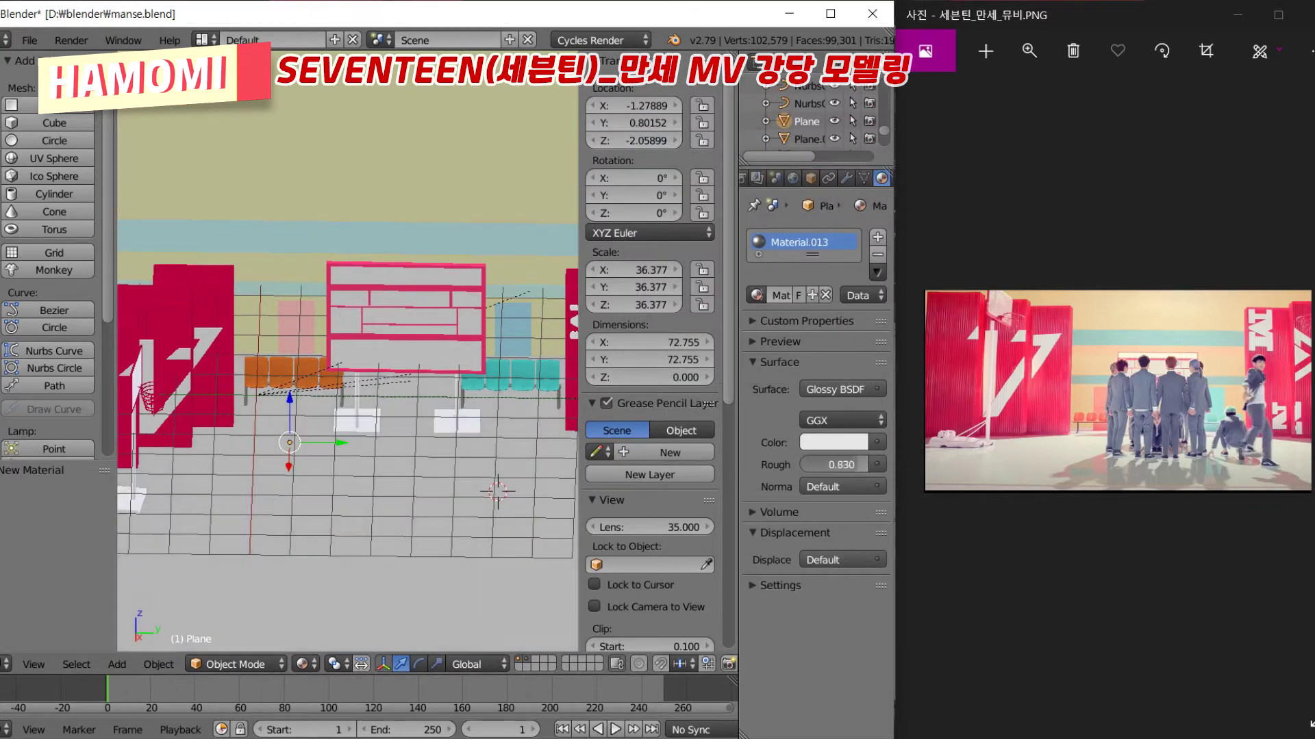
{"action": "left_click_drag", "start_coordinate": [815, 465], "coordinate": [864, 465]}
{"action": "middle_click_drag", "start_coordinate": [438, 479], "coordinate": [375, 485]}
Switch viewport shading to Material after briefly trying the Rendered preview
{"action": "left_click", "coordinate": [301, 664]}
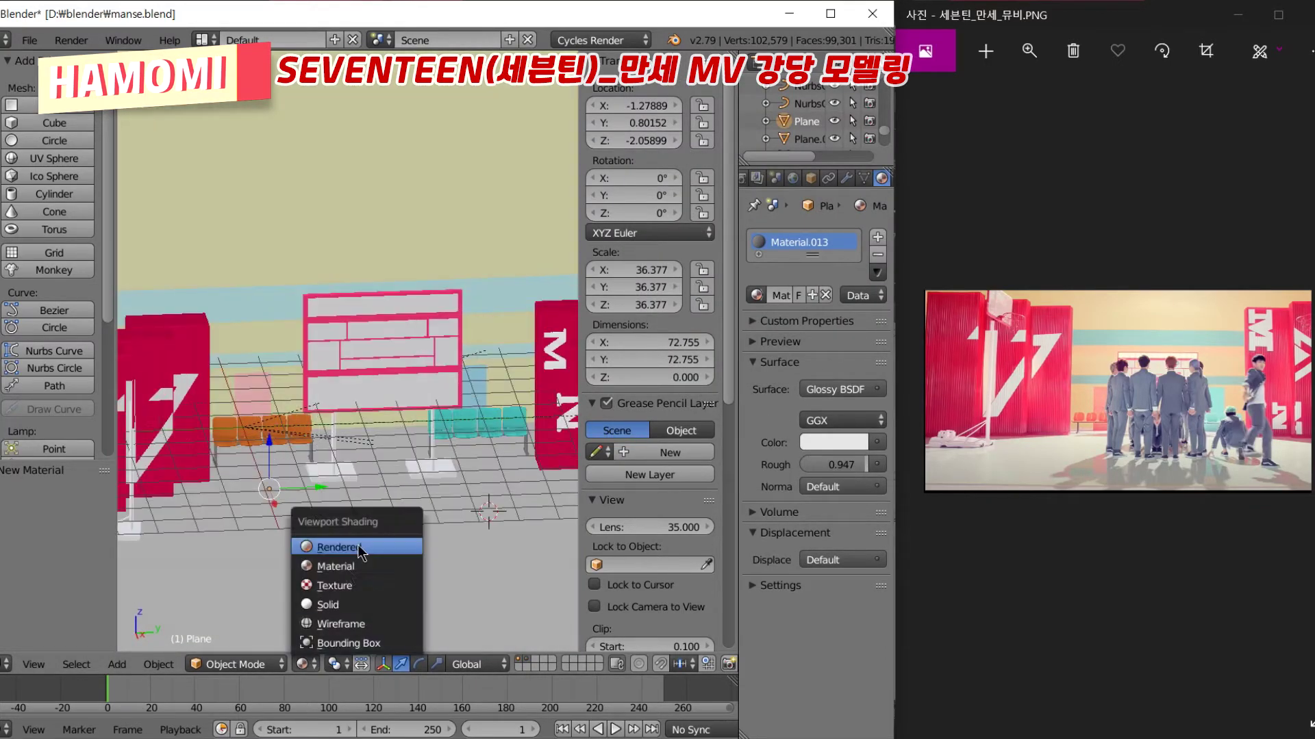
{"action": "left_click", "coordinate": [330, 545]}
{"action": "left_click", "coordinate": [299, 665]}
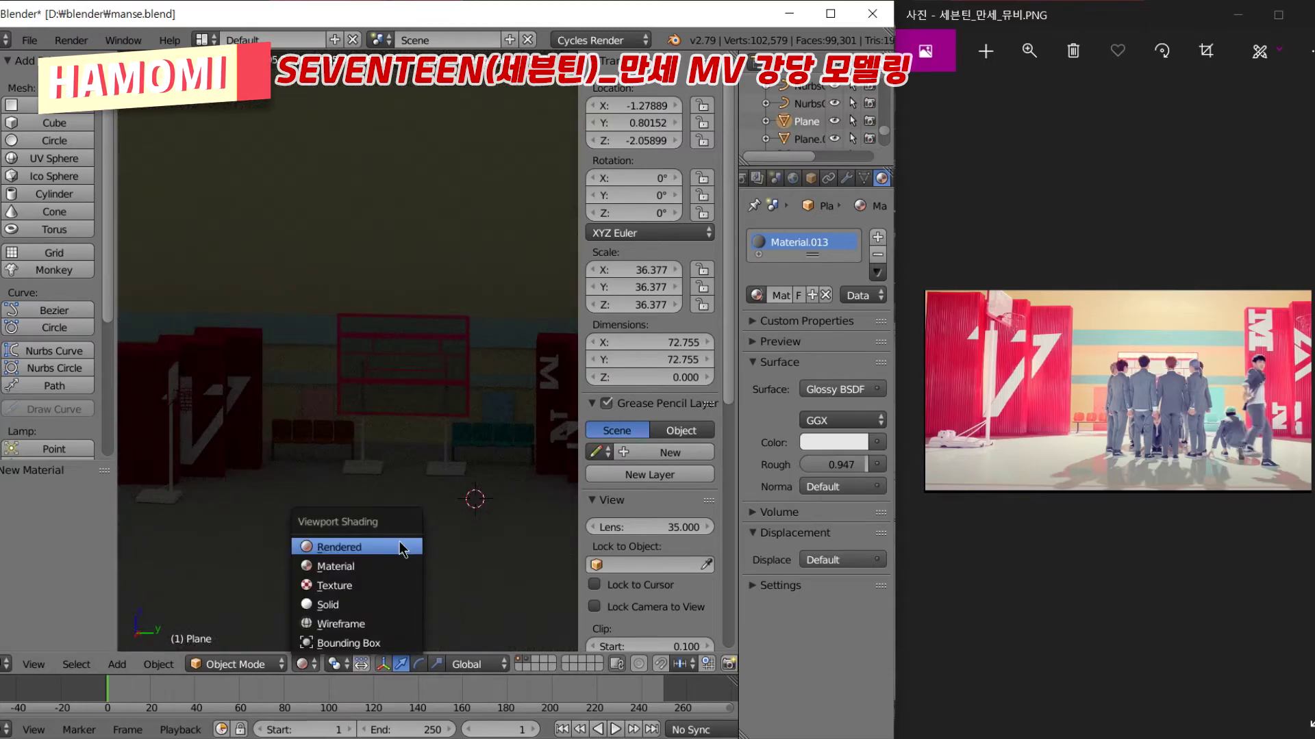
{"action": "left_click", "coordinate": [409, 568]}
{"action": "scroll", "coordinate": [815, 130], "scroll_direction": "up", "scroll_amount": 2}
{"action": "scroll", "coordinate": [815, 130], "scroll_direction": "up", "scroll_amount": 3}
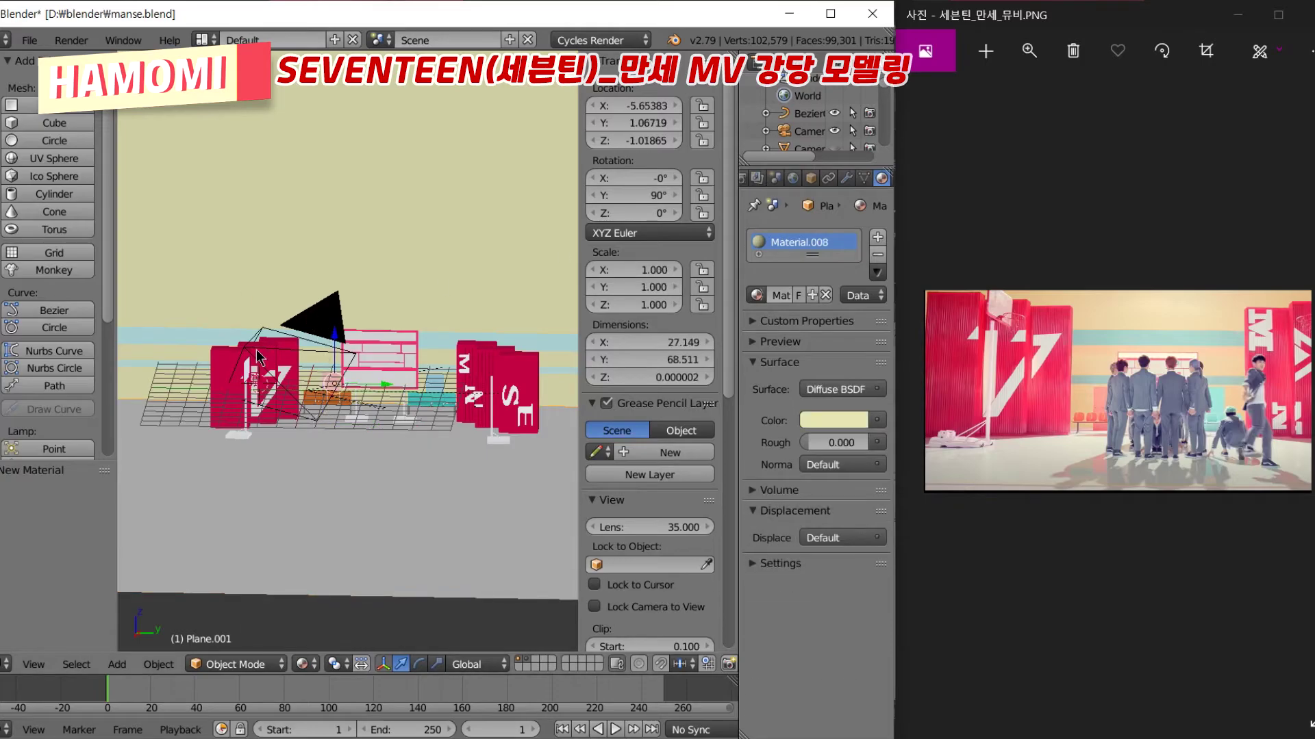
Look through the selected camera and set its X and Z rotation to 90°
{"action": "right_click", "coordinate": [310, 313]}
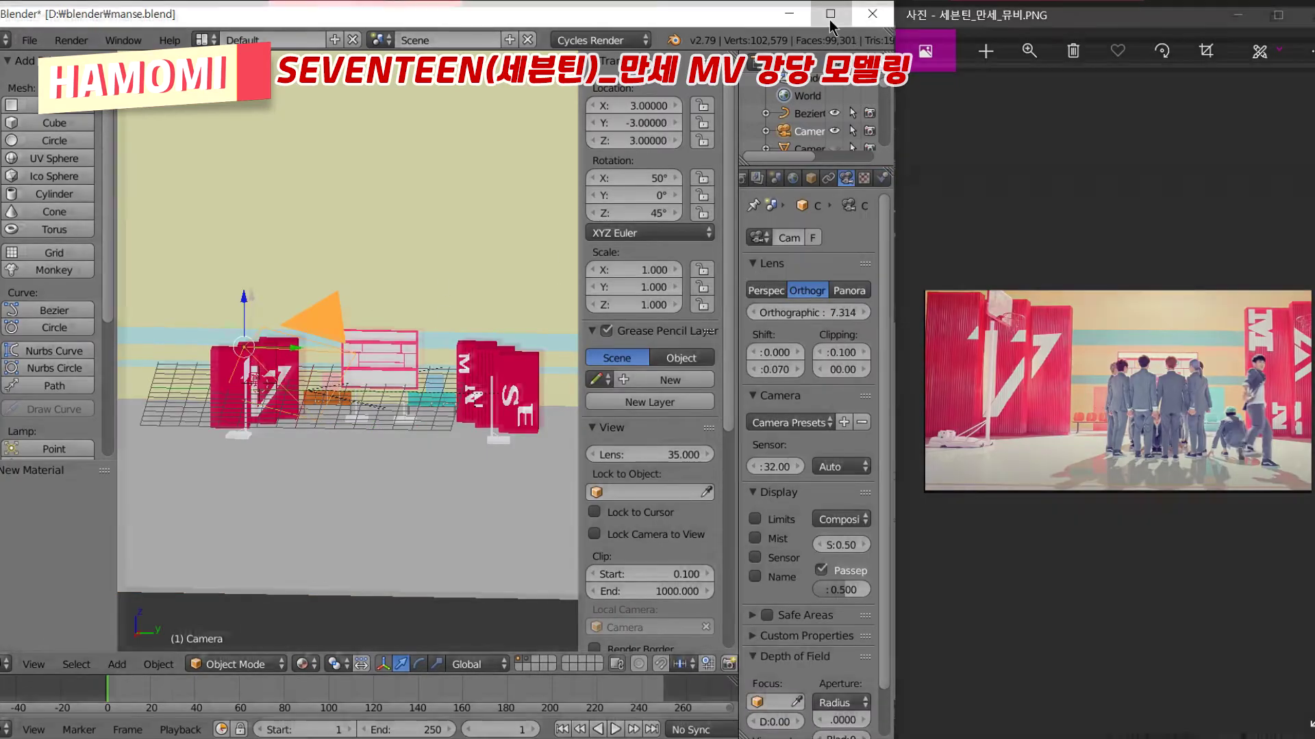
{"action": "key", "text": "super+Up"}
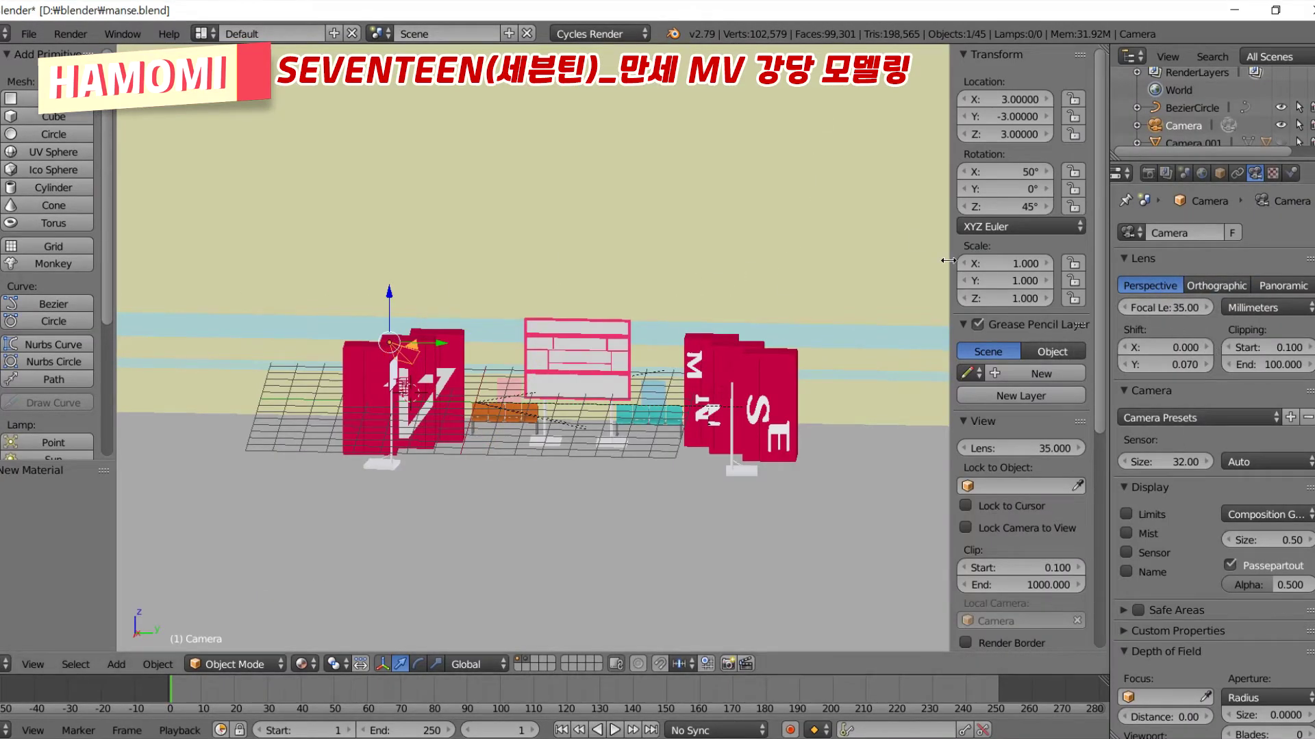
{"action": "key", "text": "KP_0"}
{"action": "key", "text": "Return"}
{"action": "double_click", "coordinate": [1003, 206]}
{"action": "type", "text": "90"}
{"action": "key", "text": "Return"}
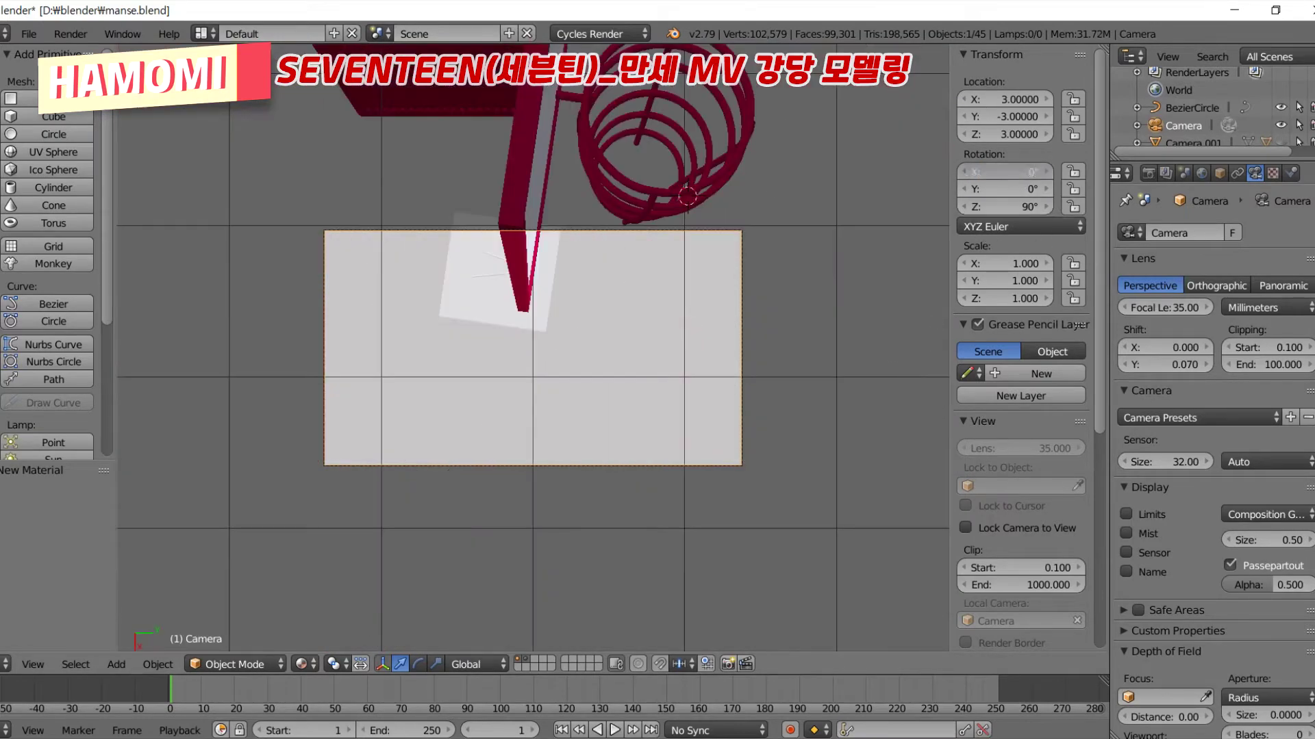
{"action": "double_click", "coordinate": [1004, 171]}
{"action": "type", "text": "90"}
Set the camera focal length to 179.34 and reposition it along X to show the stage
{"action": "mouse_move", "coordinate": [1004, 99]}
{"action": "left_mouse_down"}
{"action": "mouse_move", "coordinate": [1041, 99]}
{"action": "mouse_move", "coordinate": [1055, 117]}
{"action": "left_mouse_up"}
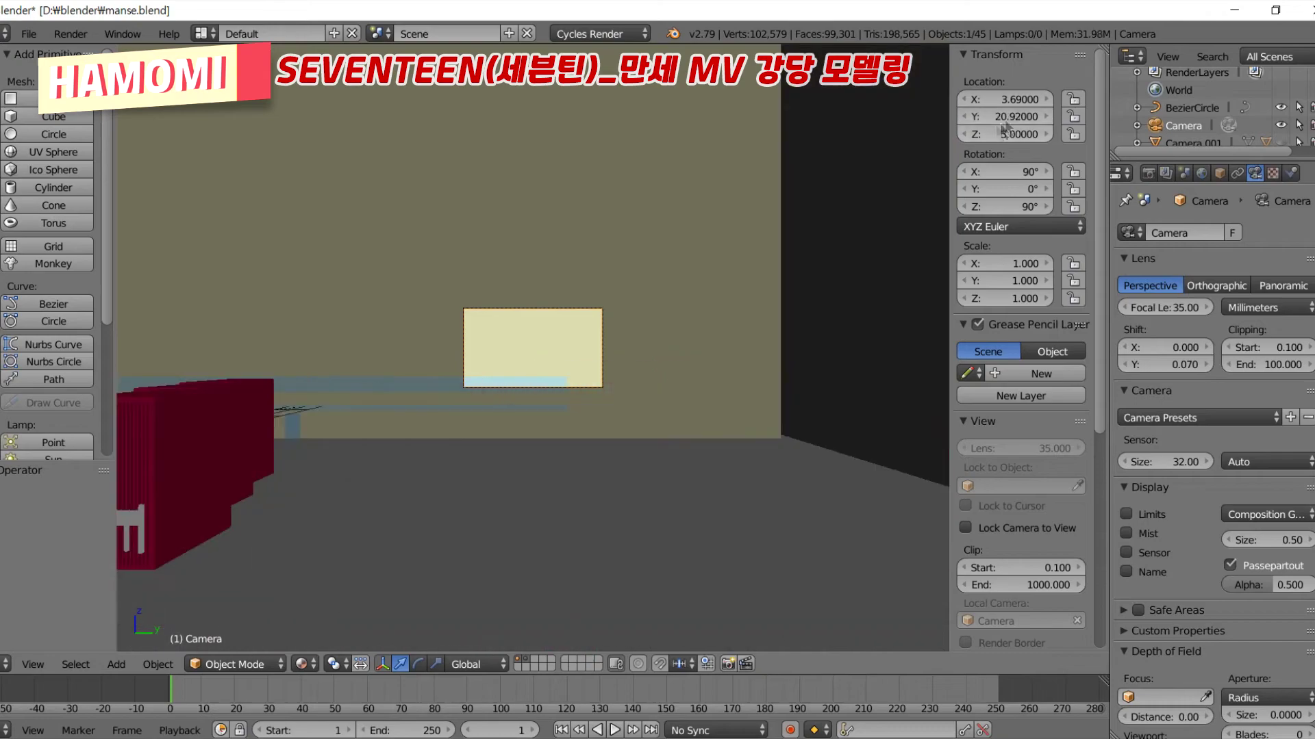
{"action": "mouse_move", "coordinate": [1164, 307]}
{"action": "left_mouse_down"}
{"action": "mouse_move", "coordinate": [1205, 307]}
{"action": "mouse_move", "coordinate": [849, 390]}
{"action": "left_mouse_up"}
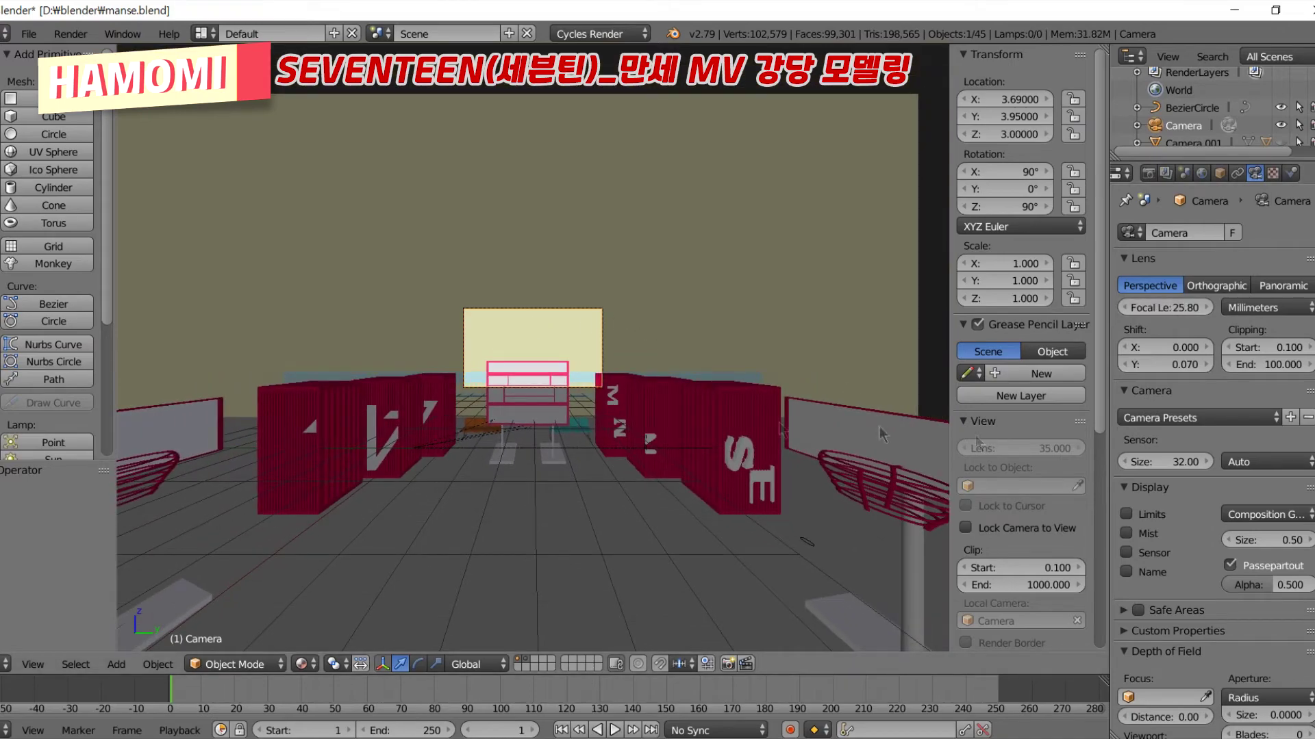
{"action": "type", "text": "179.34"}
{"action": "key", "text": "Return"}
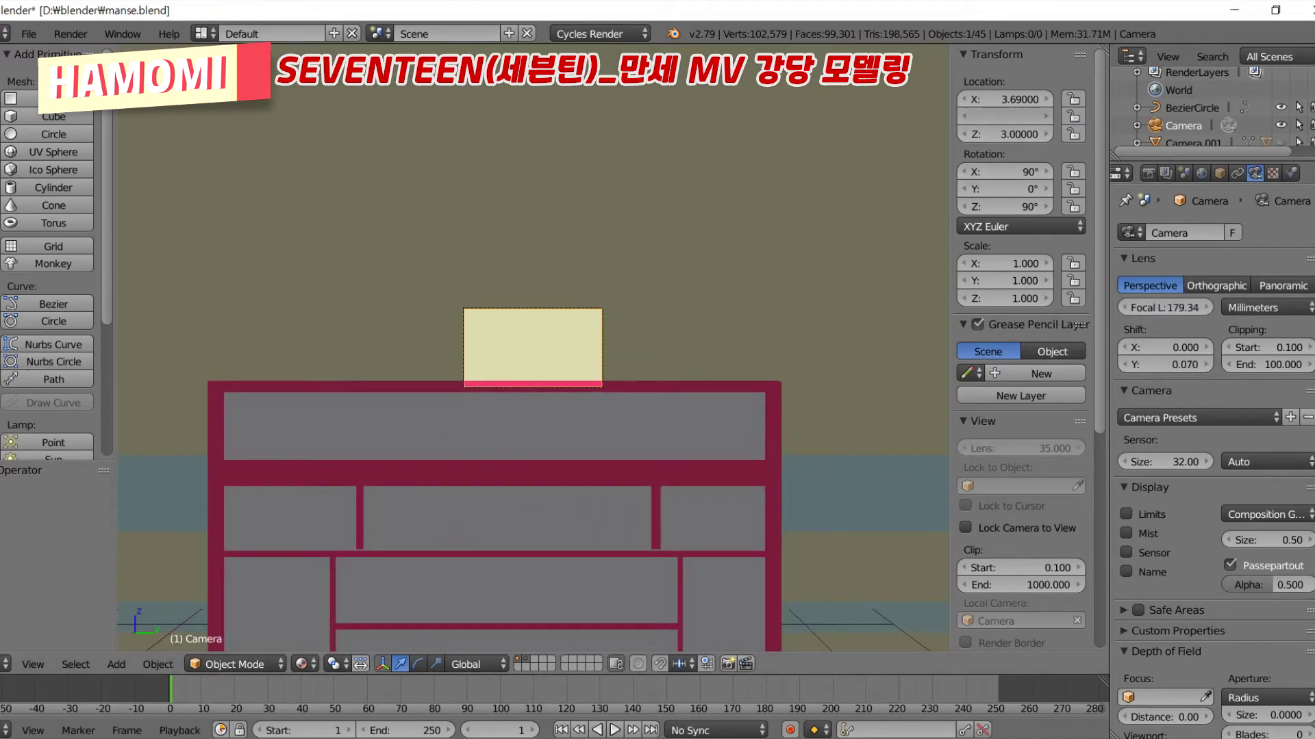
{"action": "left_click_drag", "start_coordinate": [1007, 100], "coordinate": [879, 117]}
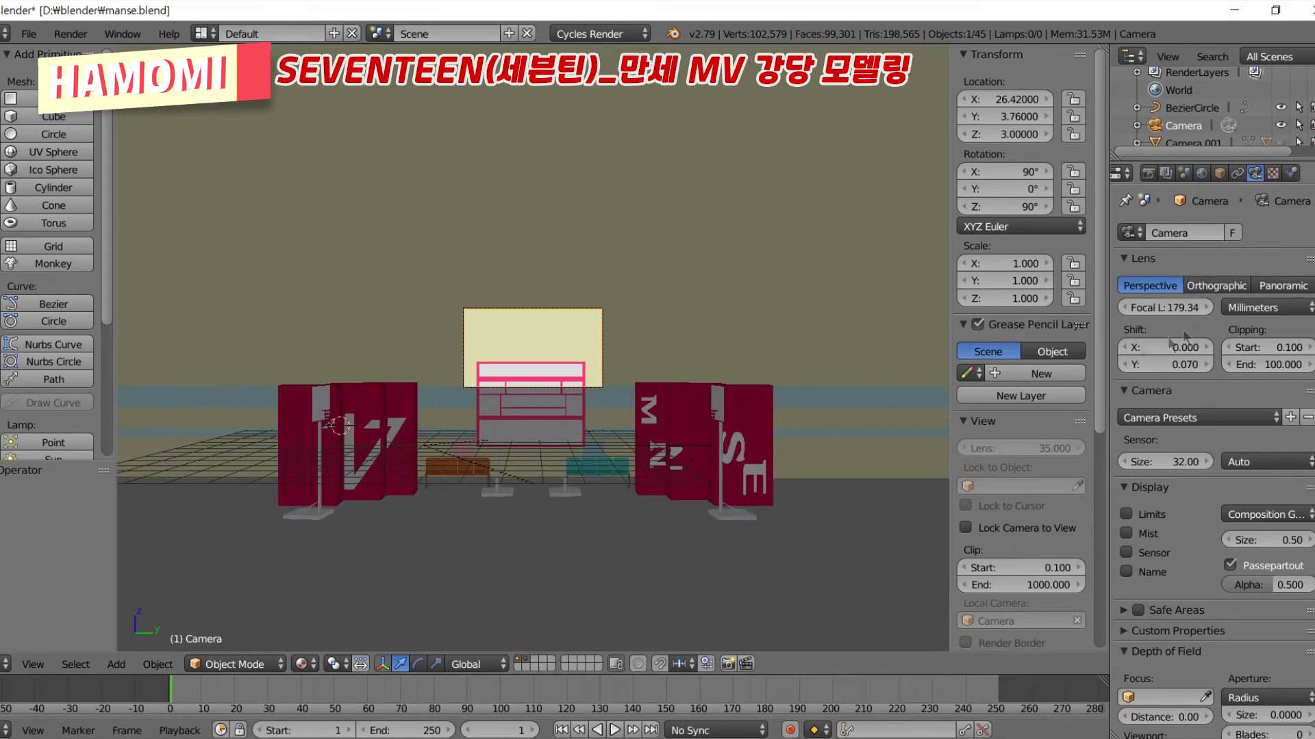
{"action": "left_click_drag", "start_coordinate": [1007, 117], "coordinate": [1047, 116]}
{"action": "left_click_drag", "start_coordinate": [1004, 99], "coordinate": [1027, 100]}
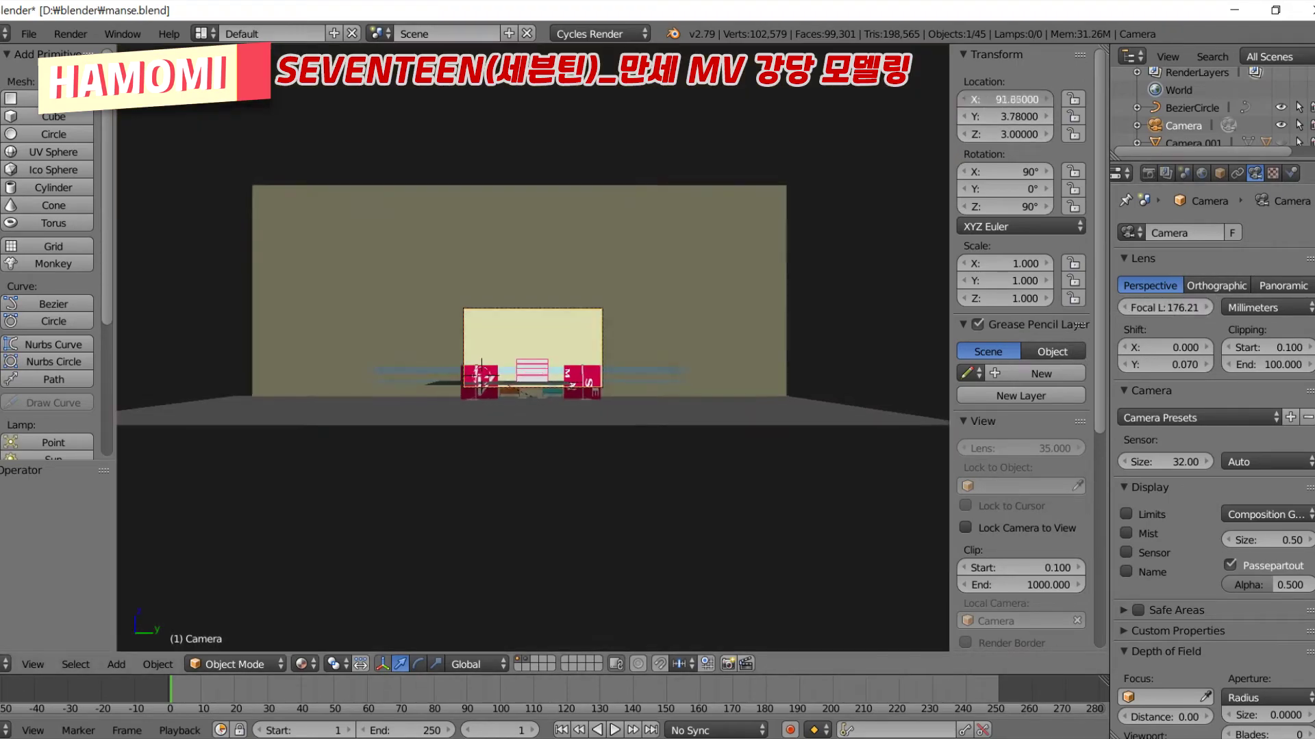
Tilt the camera to 100° on X and return to the camera view
{"action": "double_click", "coordinate": [1003, 171]}
{"action": "type", "text": "100"}
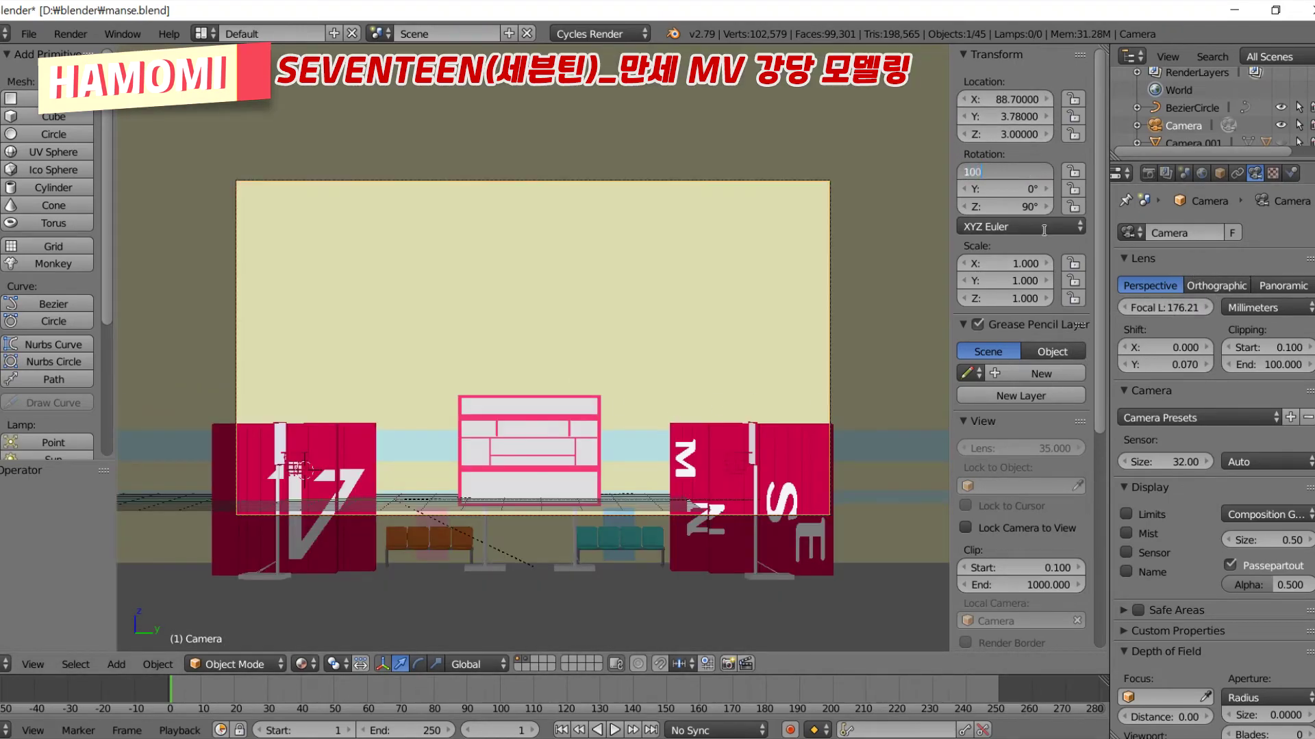
{"action": "key", "text": "Return"}
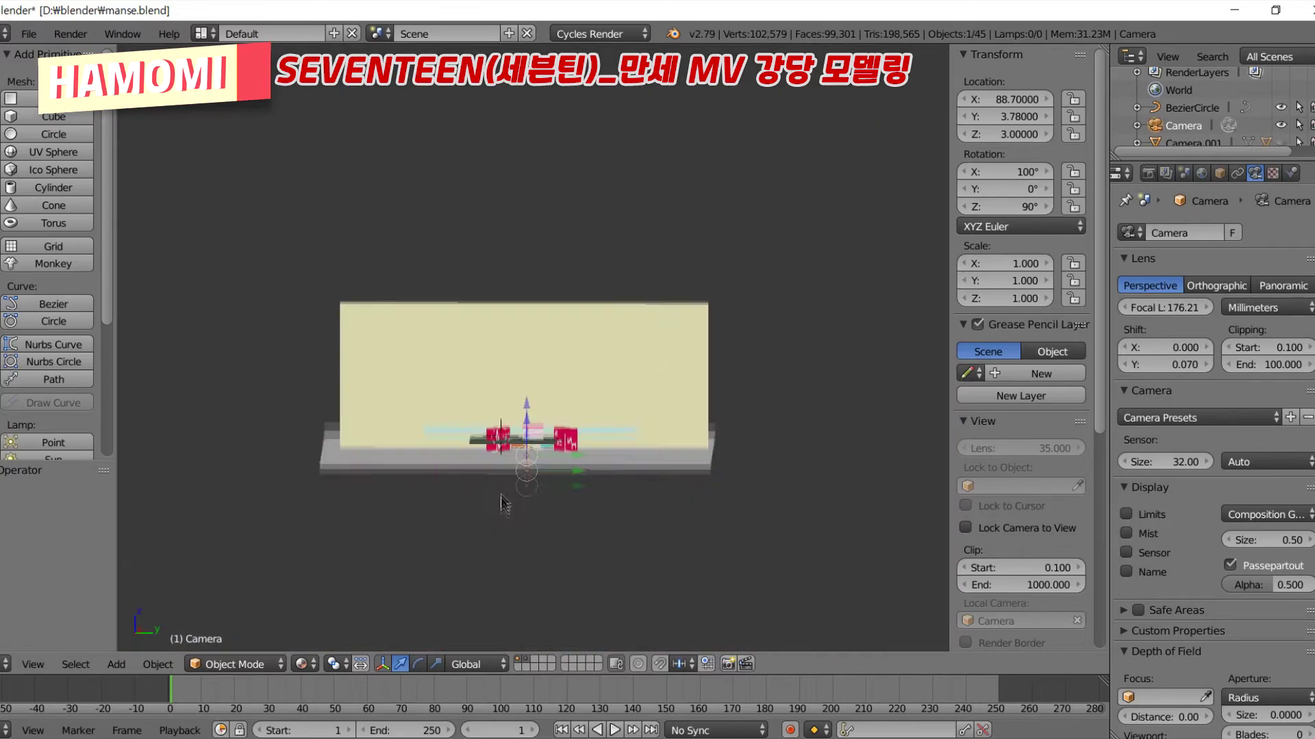
{"action": "middle_click_drag", "start_coordinate": [709, 601], "coordinate": [507, 504]}
{"action": "key", "text": "KP_0"}
Fly the camera closer and lower into the room and slightly reduce its focal length
{"action": "key", "text": "shift+f"}
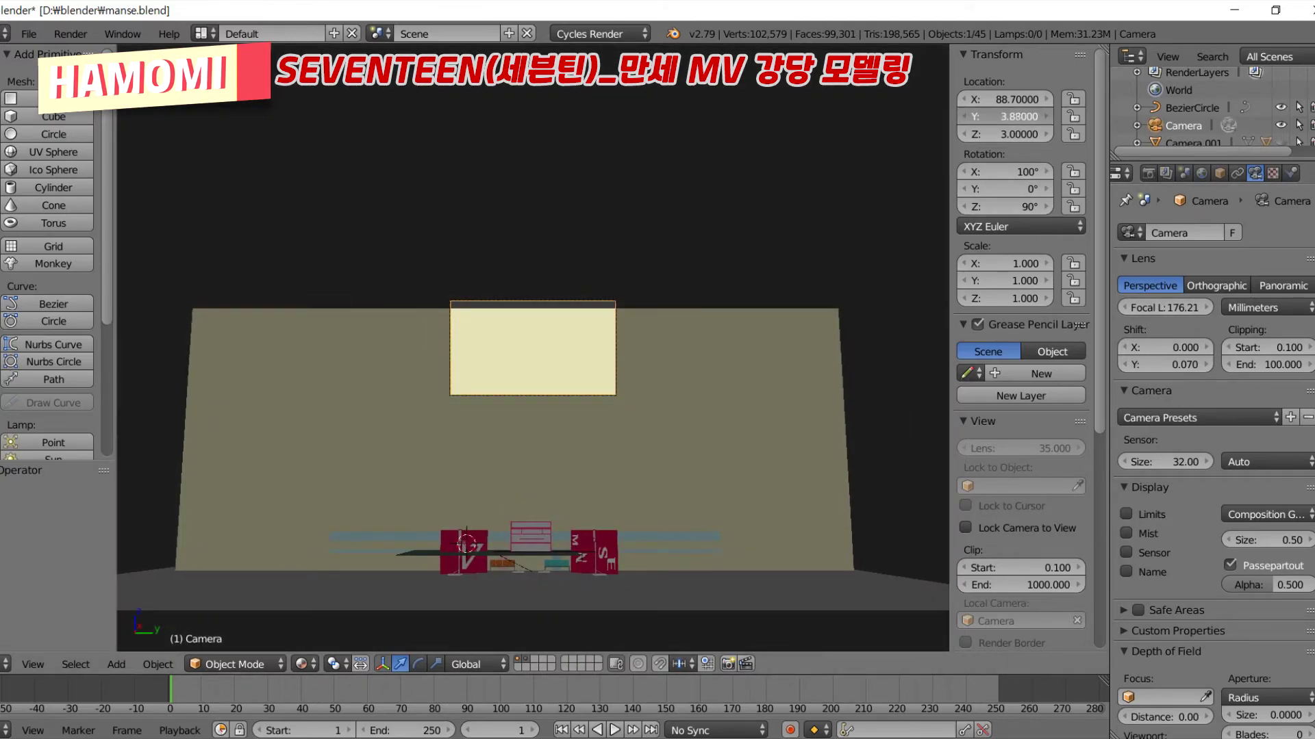
{"action": "key", "text": "w"}
{"action": "key", "text": "q"}
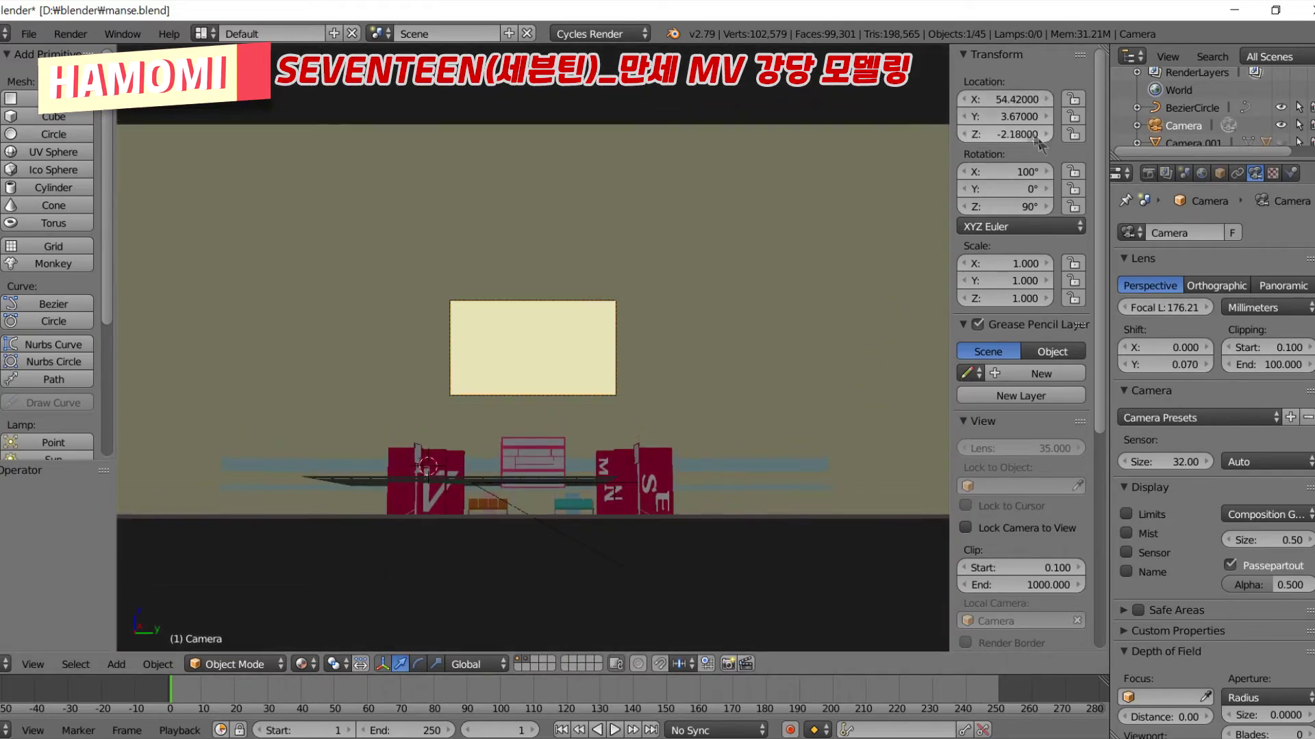
{"action": "key", "text": "q"}
{"action": "key", "text": "w"}
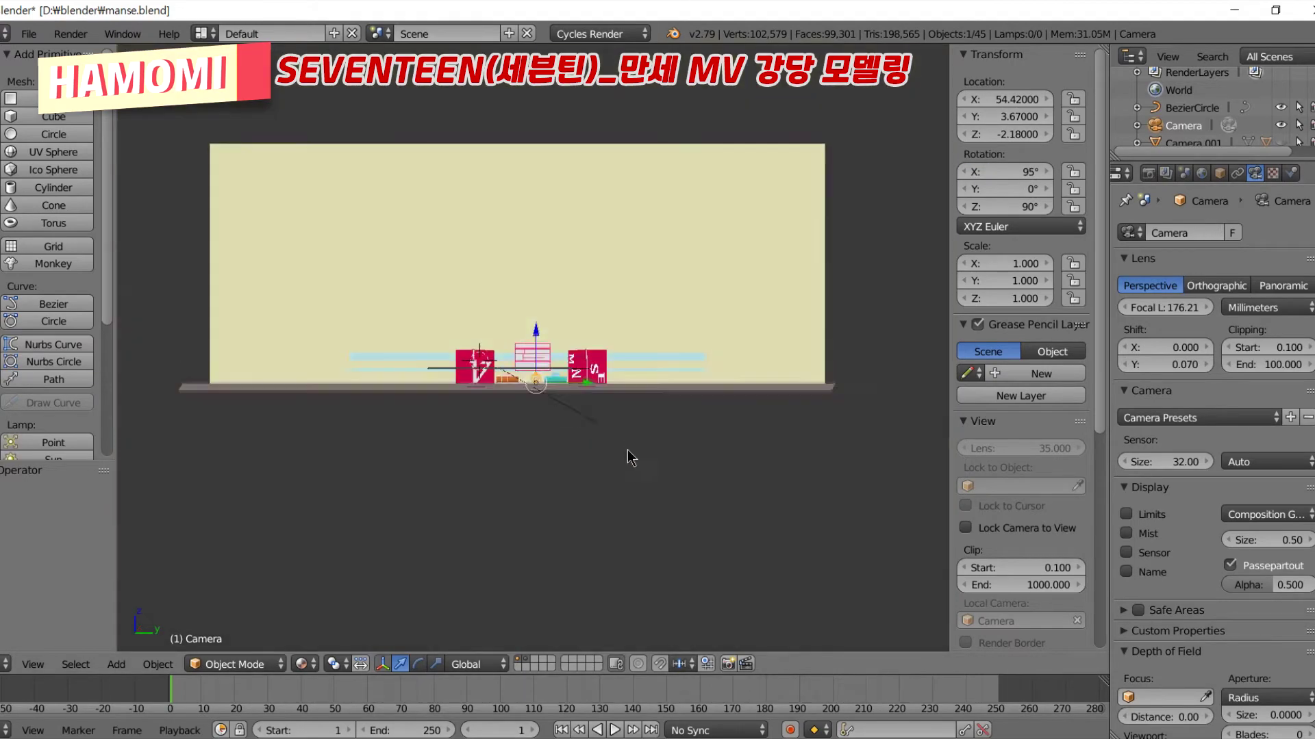
{"action": "key", "text": "s"}
{"action": "key", "text": "w"}
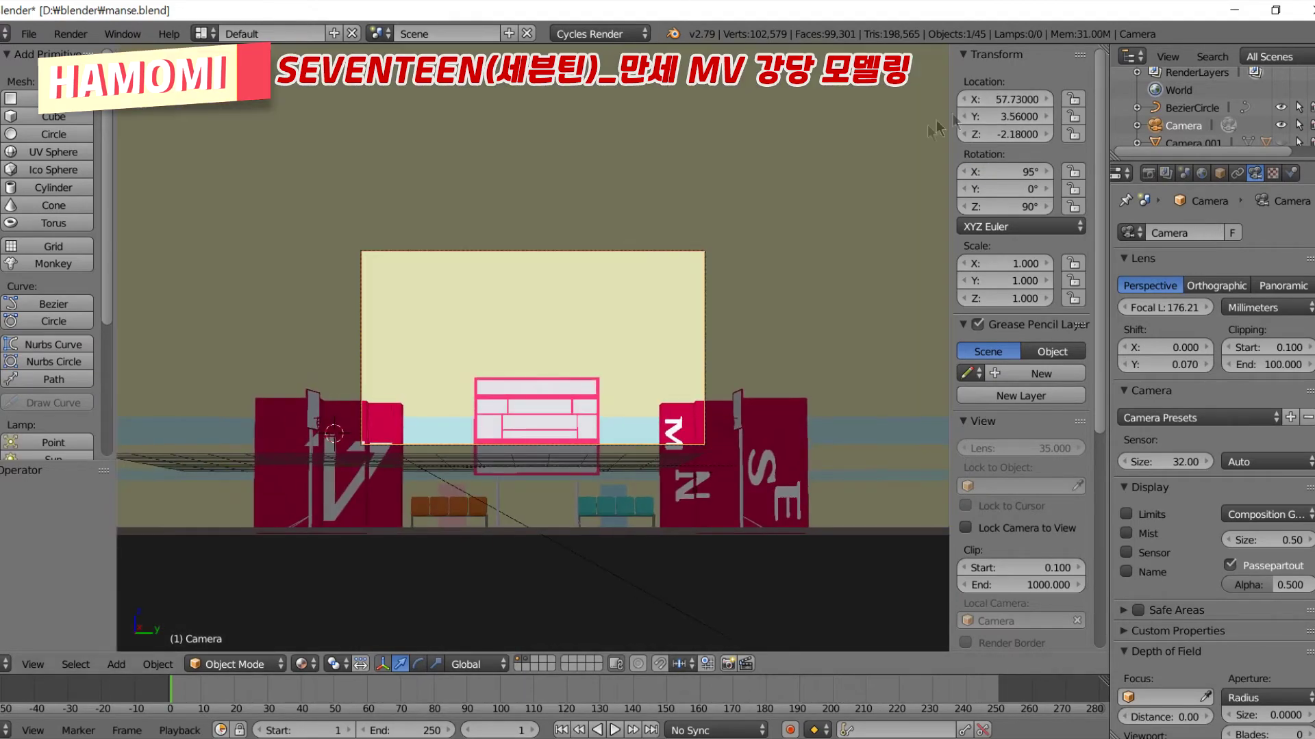
{"action": "left_click_drag", "start_coordinate": [1164, 307], "coordinate": [1130, 308]}
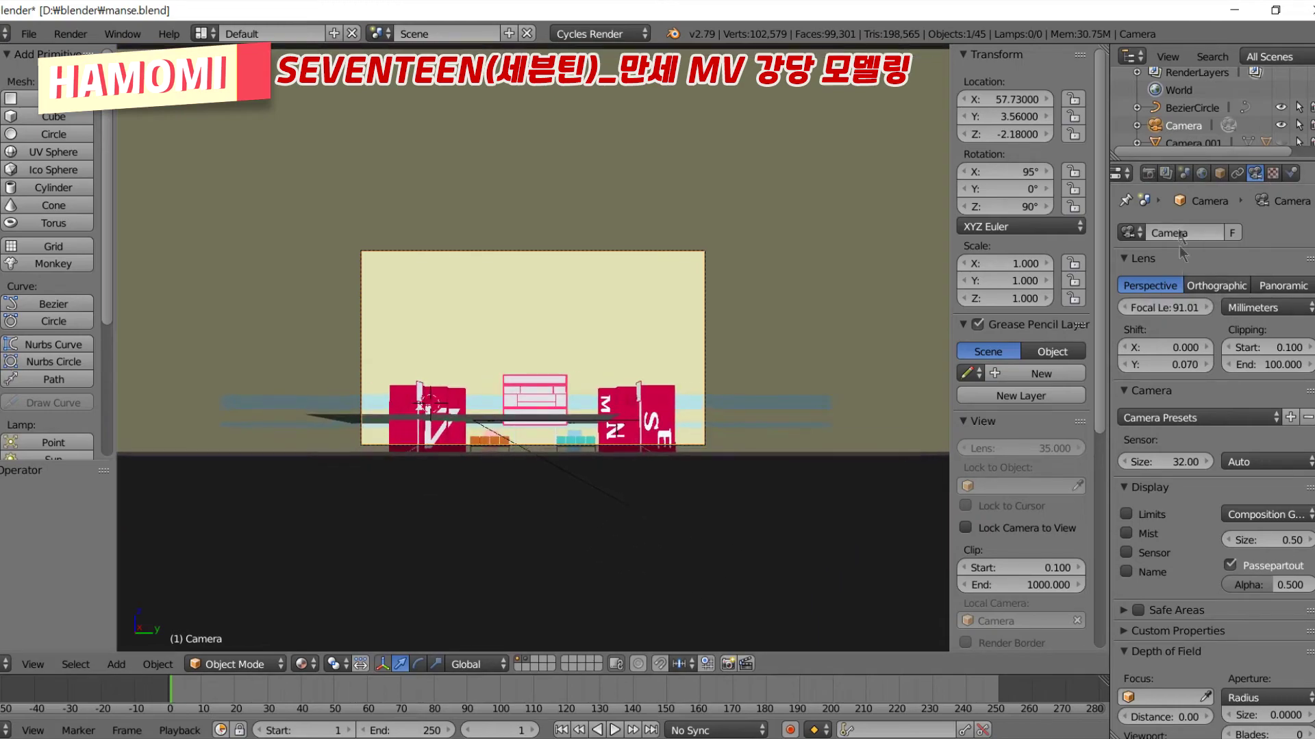
{"action": "key", "text": "w"}
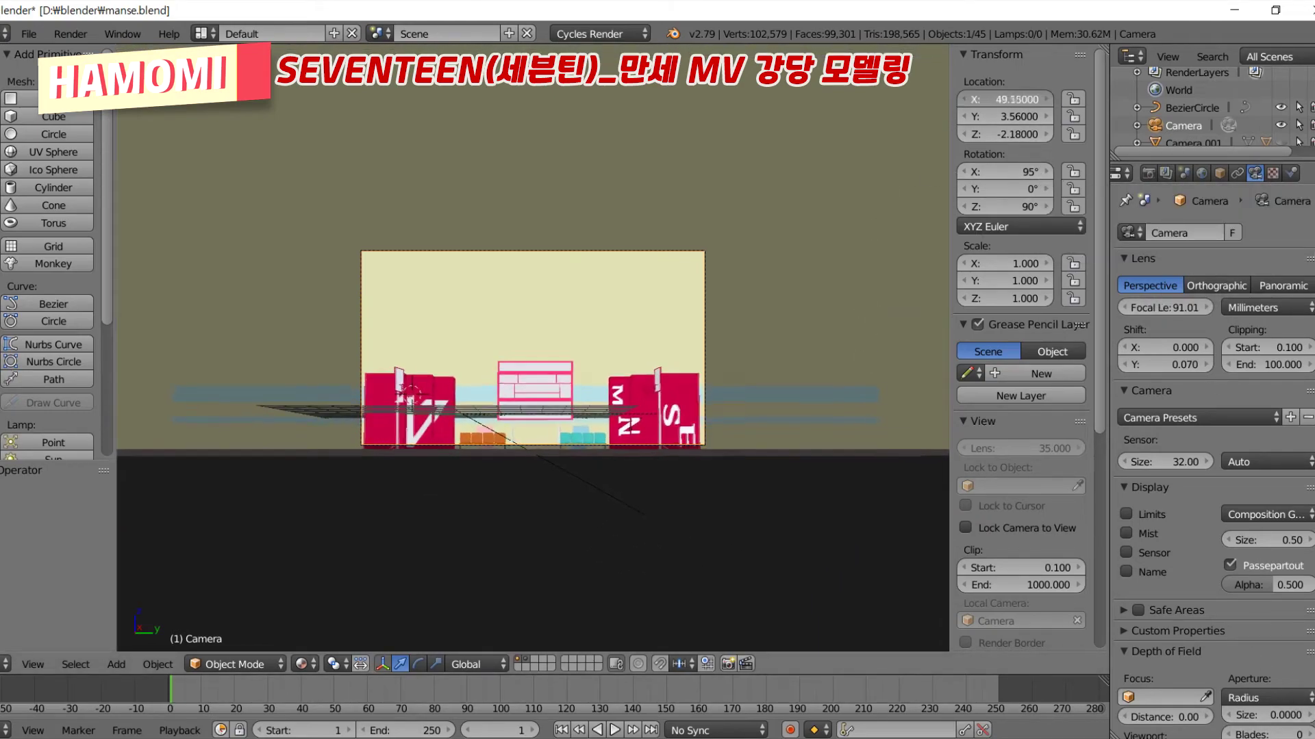
Re-enter a 100° X rotation and fine-tune the camera position to frame the stage
{"action": "left_click_drag", "start_coordinate": [1014, 99], "coordinate": [986, 99]}
{"action": "double_click", "coordinate": [1006, 172]}
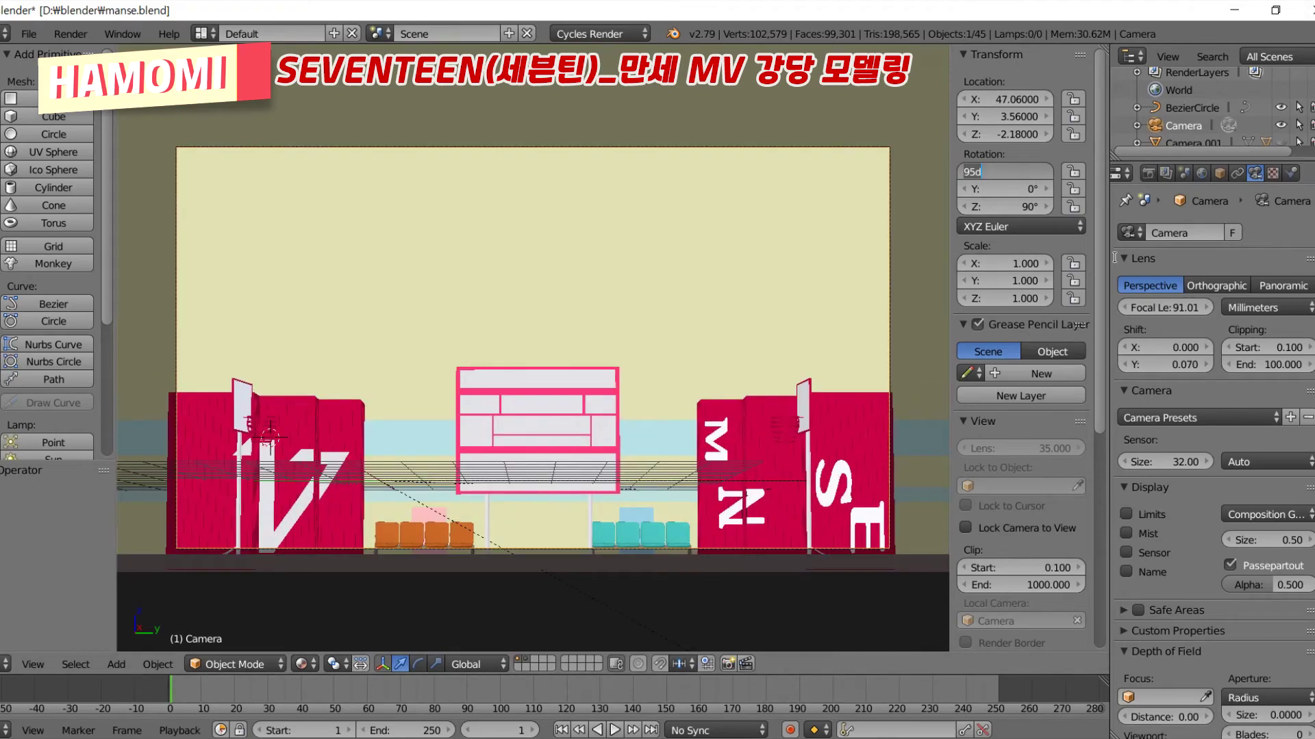
{"action": "key", "text": "Return"}
{"action": "double_click", "coordinate": [1007, 172]}
{"action": "type", "text": "100d"}
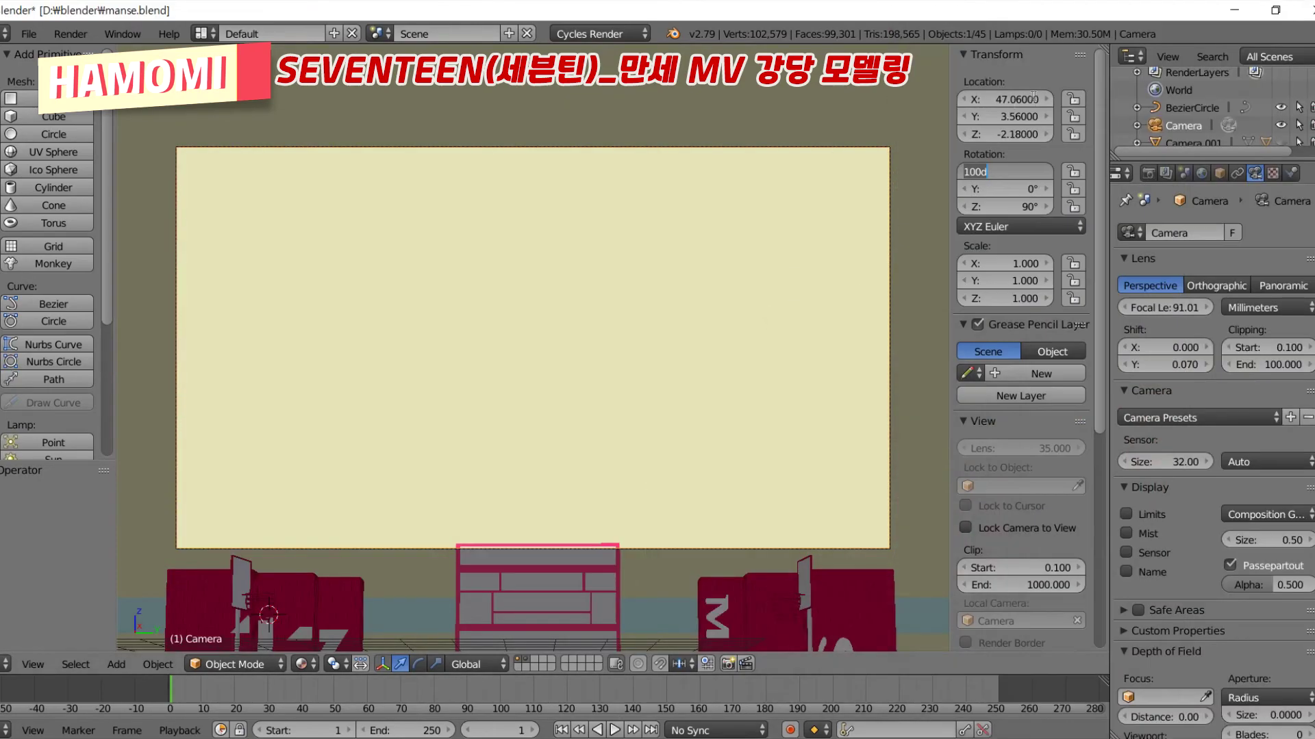
{"action": "key", "text": "Return"}
{"action": "mouse_move", "coordinate": [1006, 117]}
{"action": "left_mouse_down"}
{"action": "mouse_move", "coordinate": [986, 134]}
{"action": "mouse_move", "coordinate": [985, 171]}
{"action": "mouse_move", "coordinate": [1021, 116]}
{"action": "mouse_move", "coordinate": [1027, 135]}
{"action": "left_mouse_up"}
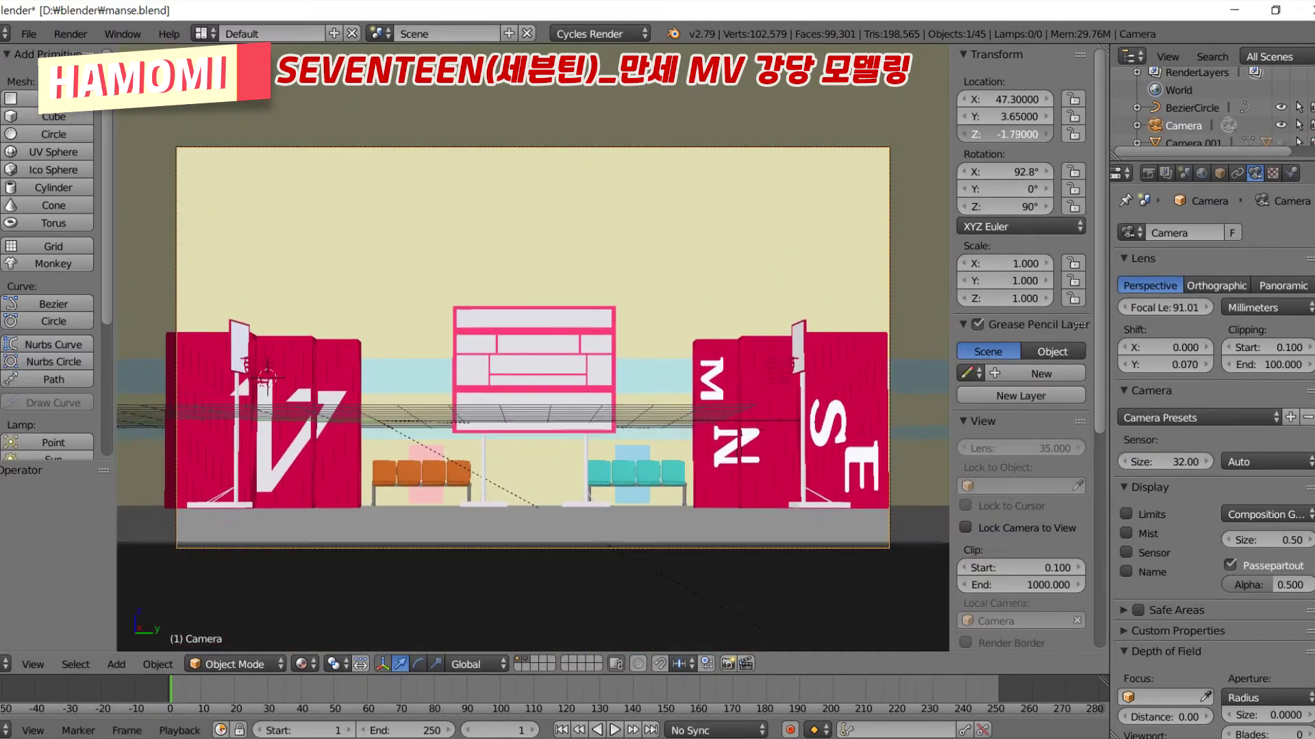
Add a Sun lamp, preview it in Rendered shading, and raise its strength to 24.6
{"action": "scroll", "coordinate": [44, 279], "scroll_direction": "down", "scroll_amount": 4}
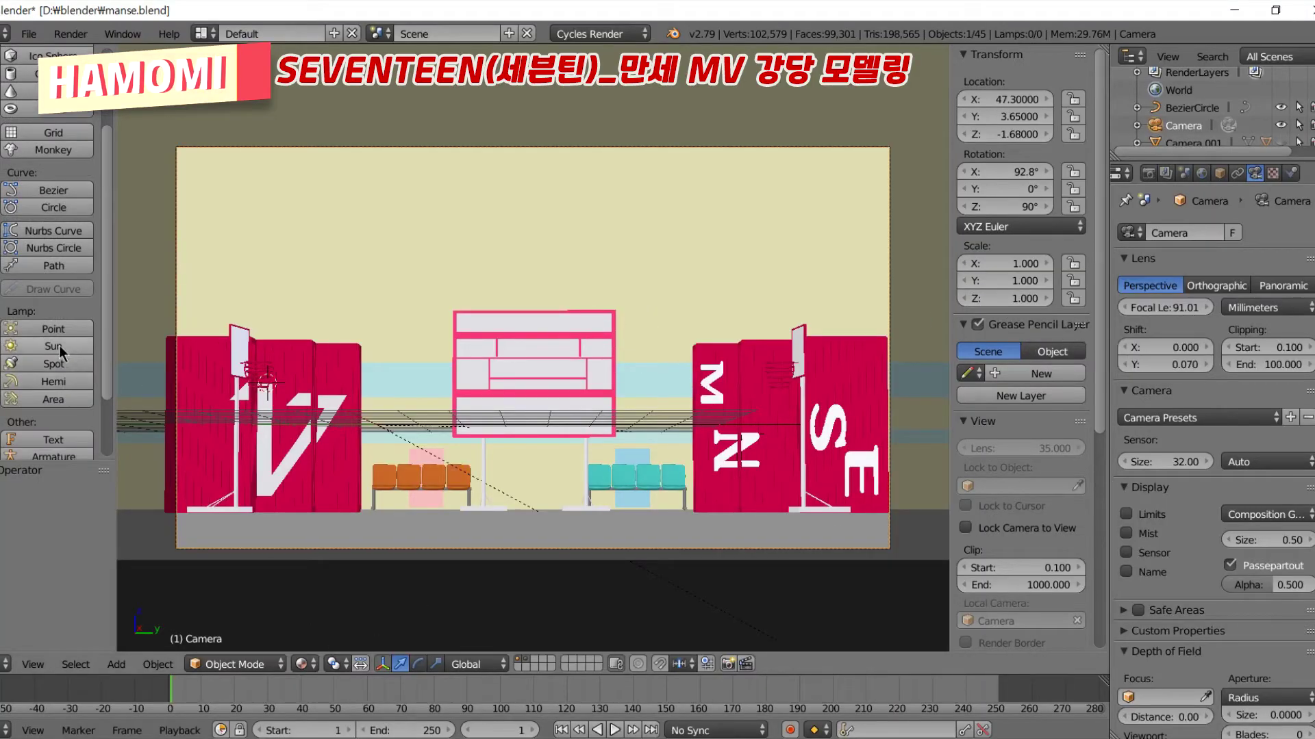
{"action": "left_click", "coordinate": [53, 346]}
{"action": "key", "text": "shift+z"}
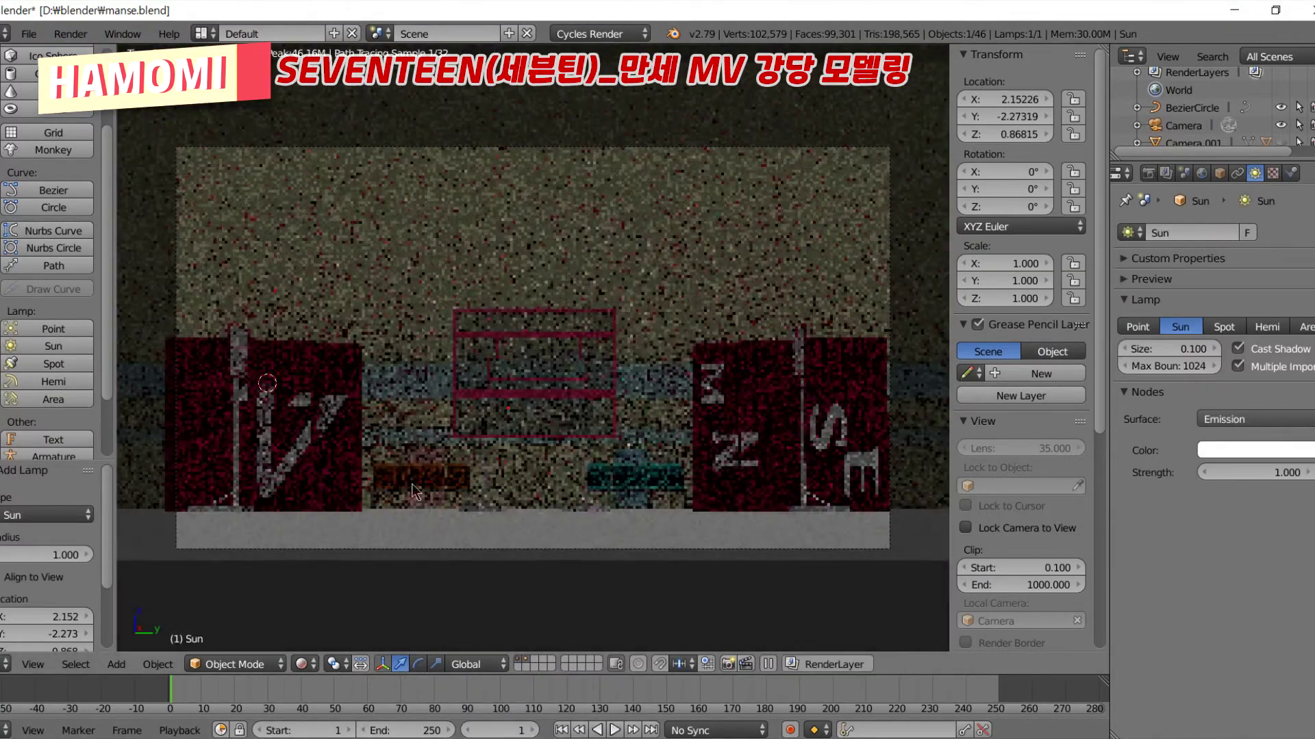
{"action": "mouse_move", "coordinate": [1253, 472]}
{"action": "left_mouse_down"}
{"action": "mouse_move", "coordinate": [1287, 472]}
{"action": "mouse_move", "coordinate": [1233, 472]}
{"action": "left_mouse_up"}
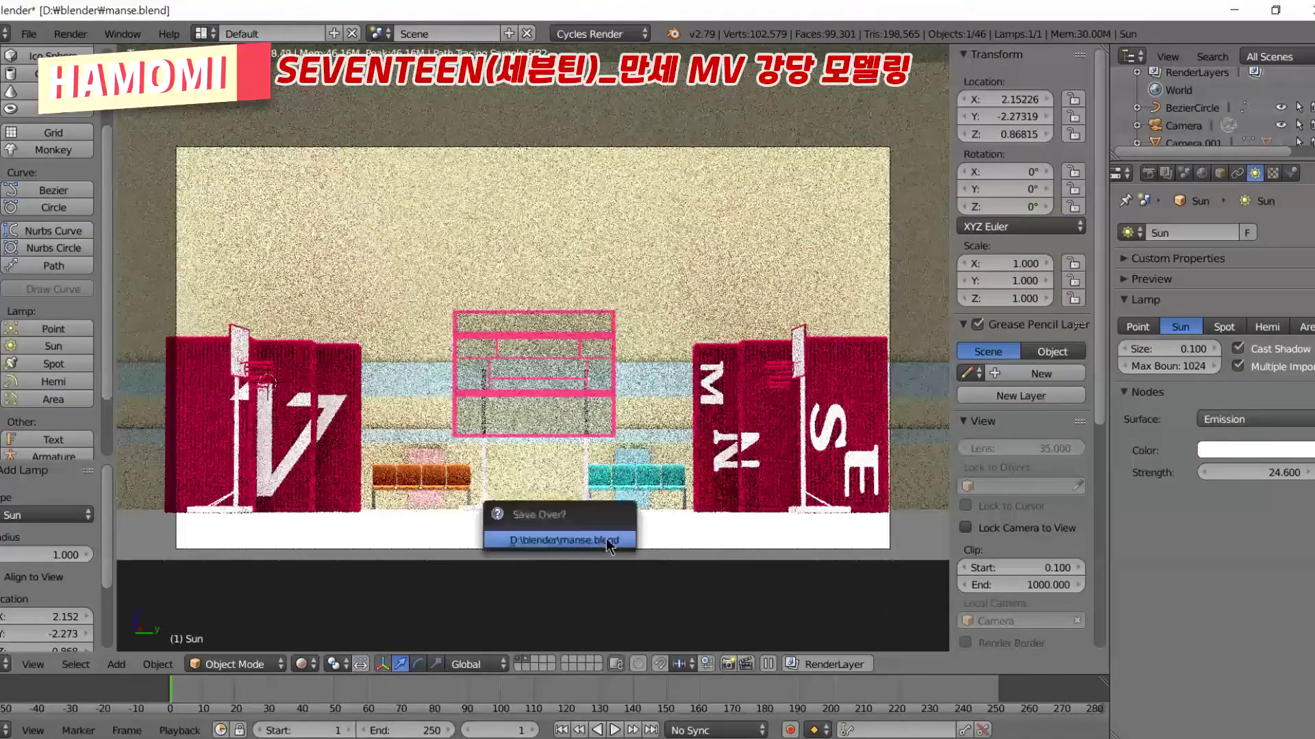
Save over manse.blend, close the reference photo, and delete the sun lamp
{"action": "left_click", "coordinate": [547, 537]}
{"action": "left_click", "coordinate": [1306, 14]}
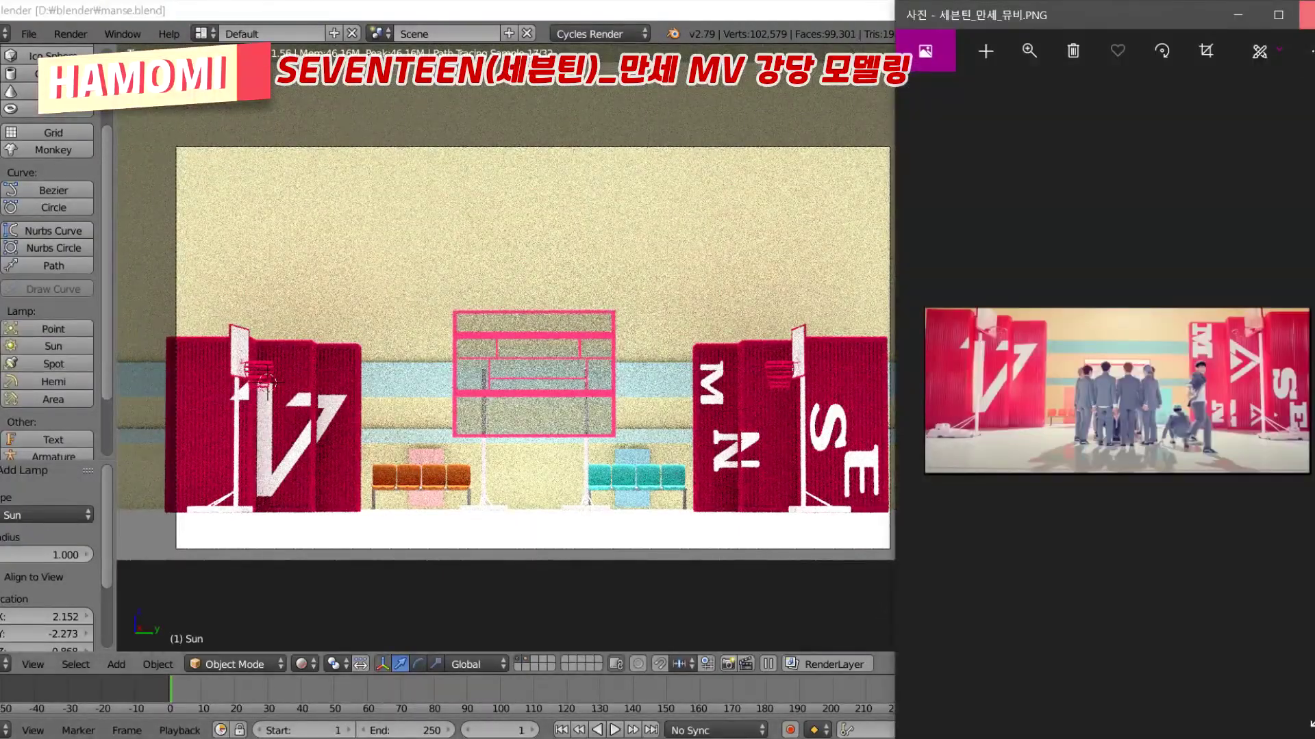
{"action": "key", "text": "Delete"}
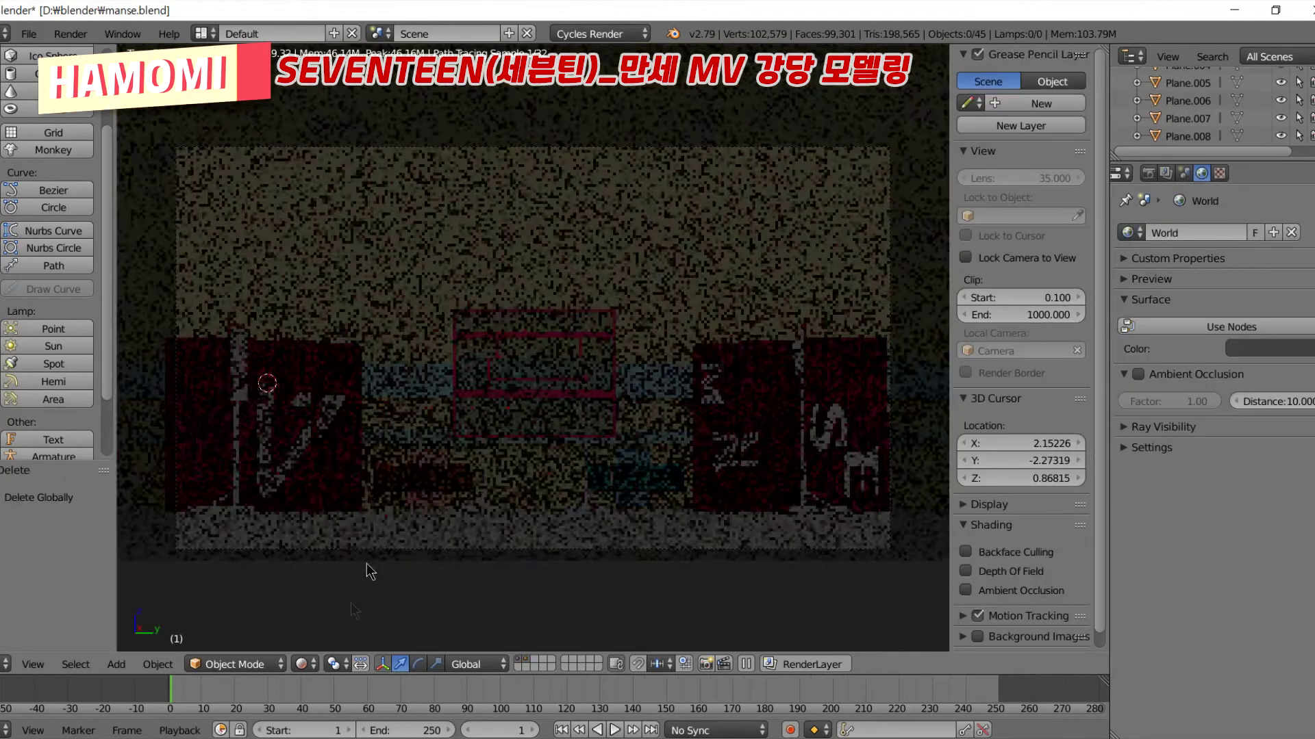
Switch to material shading, add a Point lamp, and view it through the camera
{"action": "left_click", "coordinate": [301, 665]}
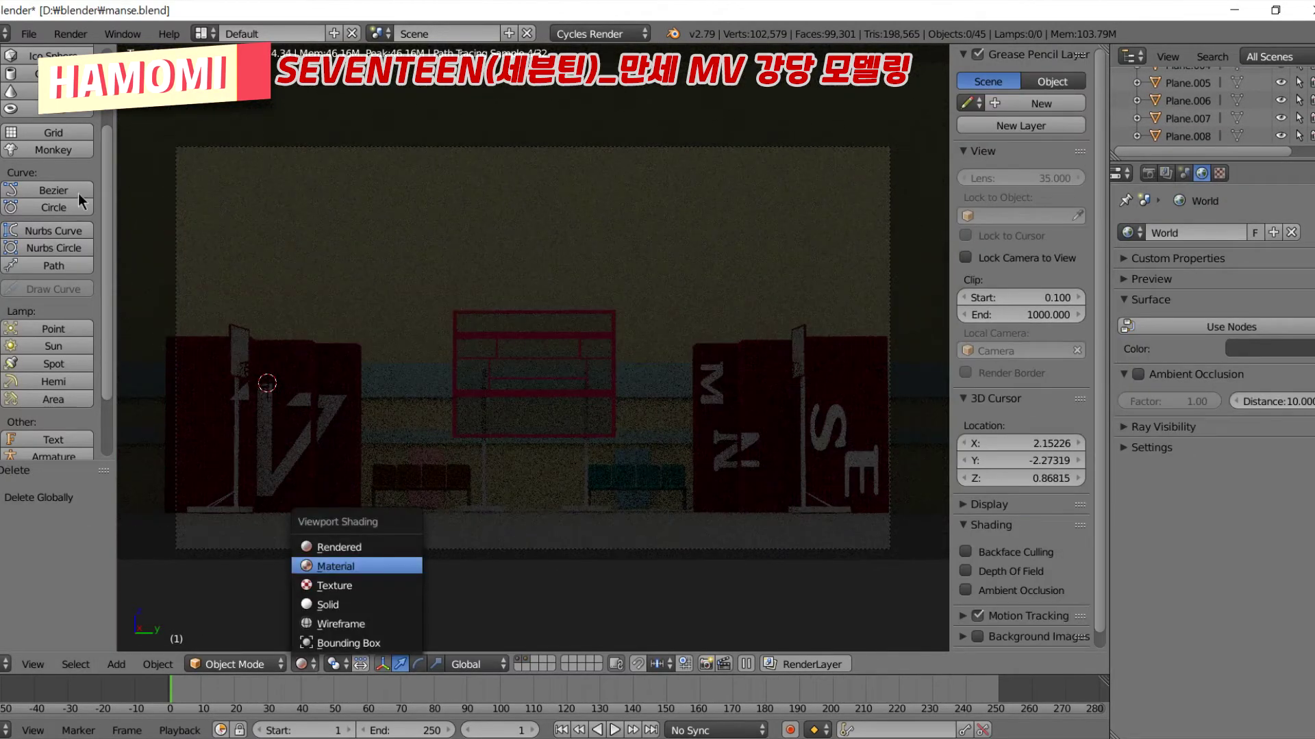
{"action": "left_click", "coordinate": [356, 587]}
{"action": "left_click", "coordinate": [53, 328]}
{"action": "key", "text": "KP_Decimal"}
{"action": "key", "text": "KP_0"}
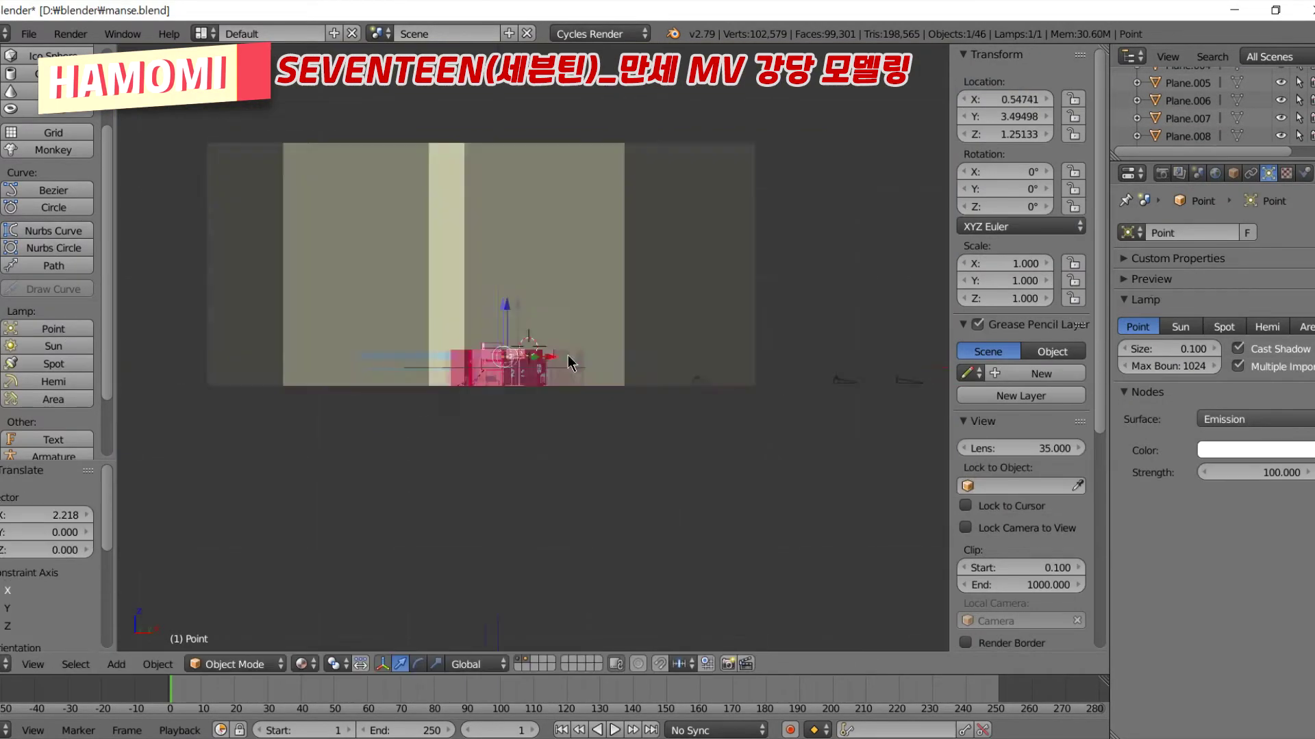
Move the point lamp along X, preview it in Rendered shading, and raise its strength
{"action": "key", "text": "g"}
{"action": "key", "text": "x"}
{"action": "left_click", "coordinate": [596, 607]}
{"action": "left_click", "coordinate": [301, 664]}
{"action": "left_click", "coordinate": [345, 551]}
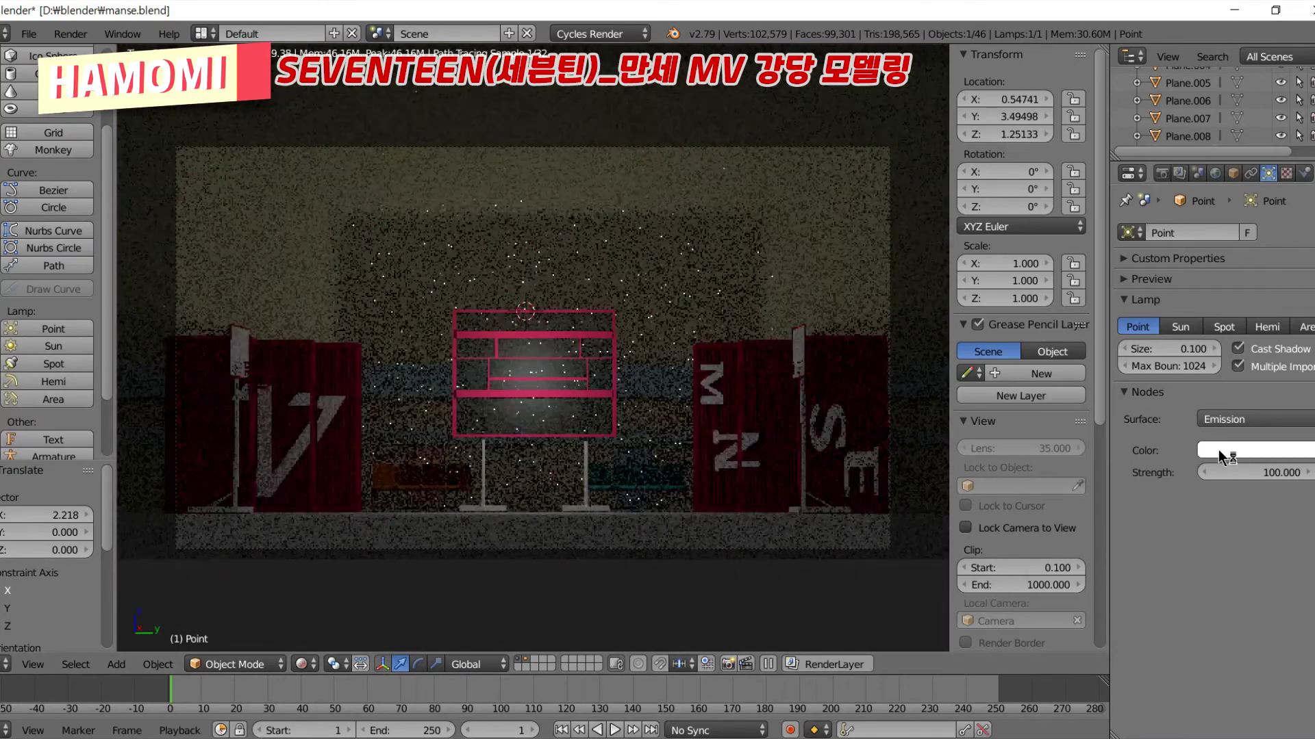
Undo back to the strength 24.6 Sun lamp, overwrite manse.blend, and start an F12 render
{"action": "key", "text": "ctrl+z"}
{"action": "key", "text": "ctrl+z"}
{"action": "key", "text": "ctrl+z"}
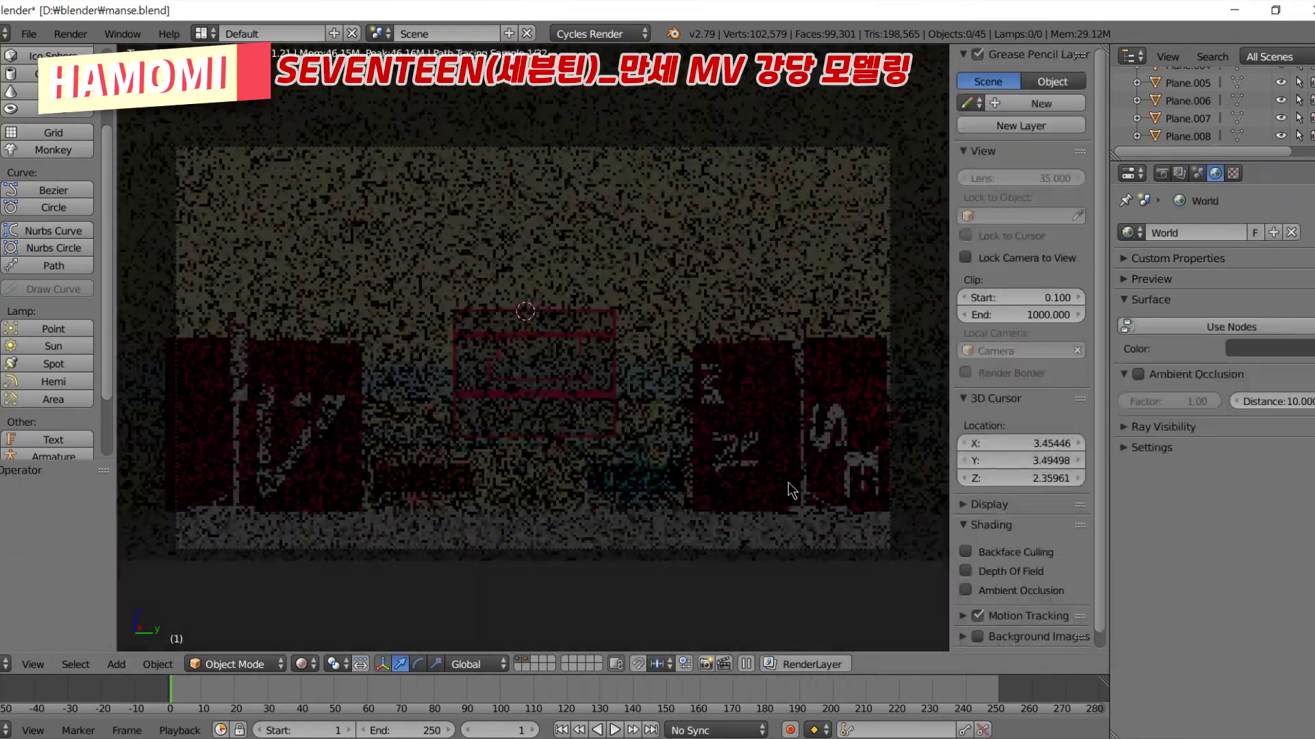
{"action": "key", "text": "ctrl+s"}
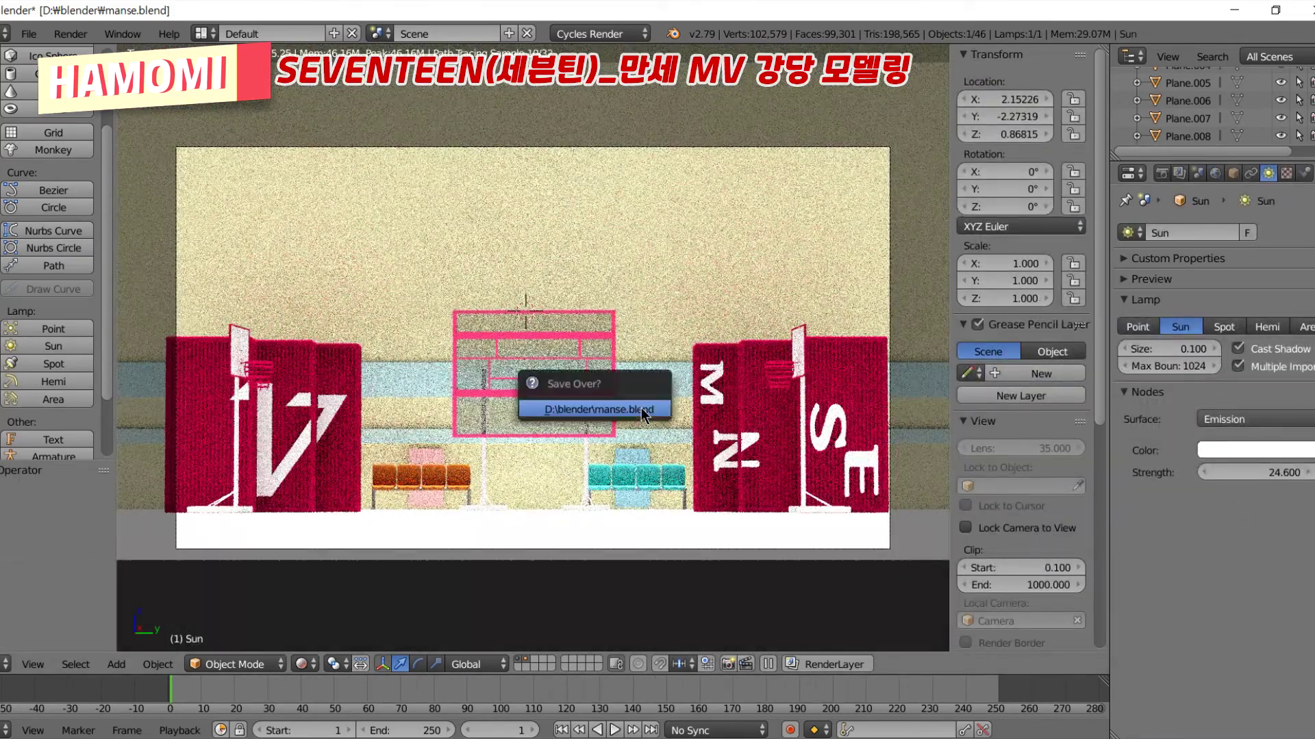
{"action": "key", "text": "Return"}
{"action": "key", "text": "F12"}
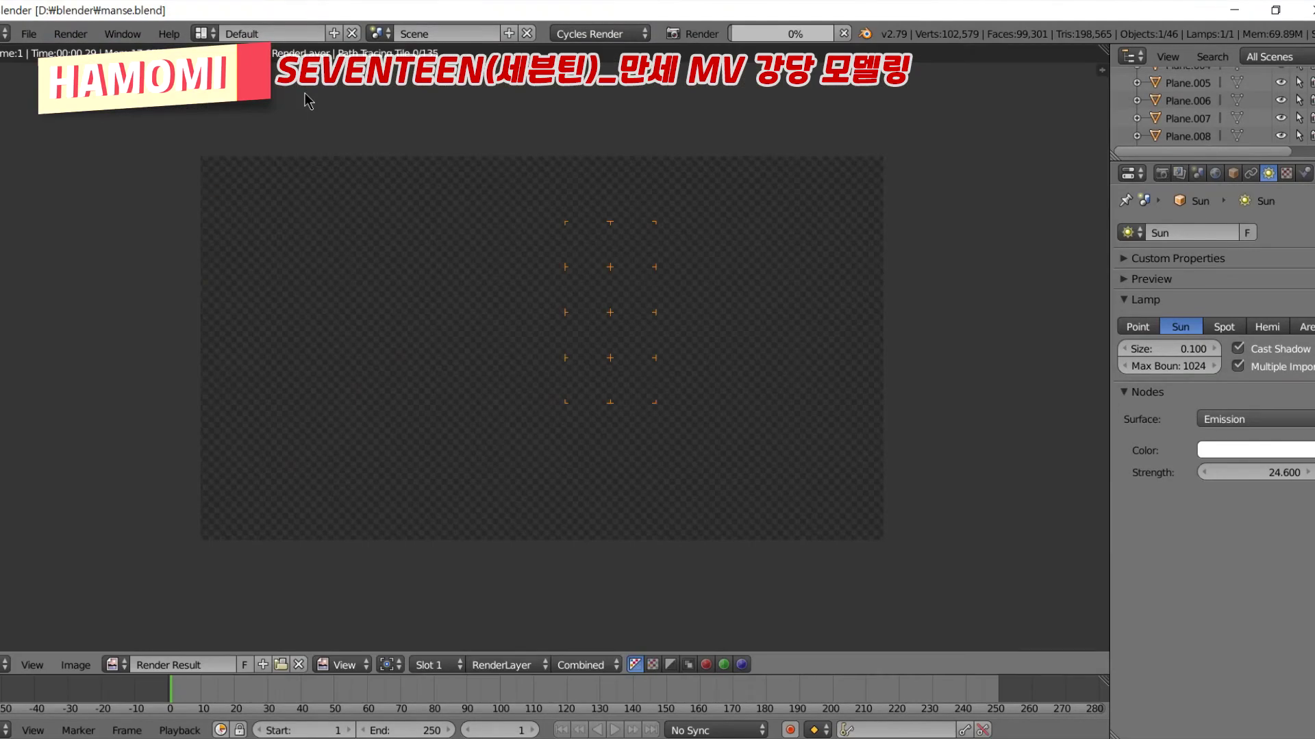